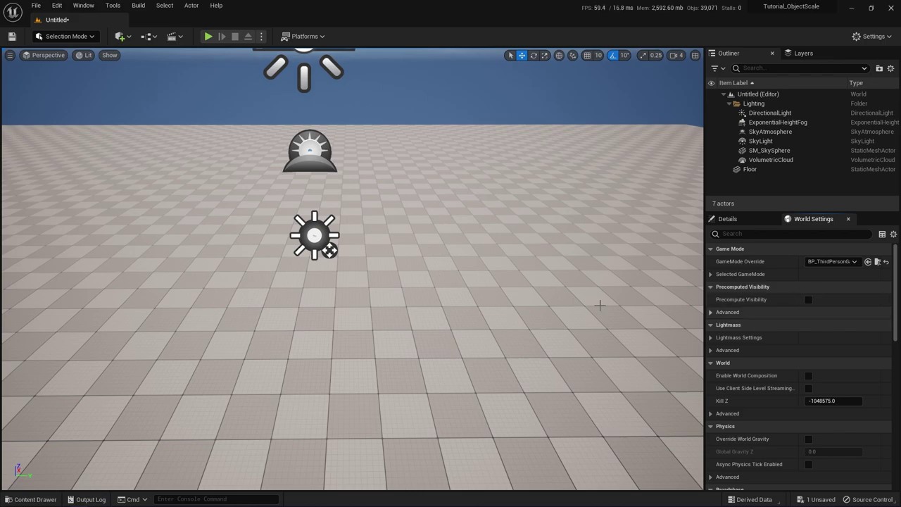
- View the Third Person blueprint pack among the feature packs available for the project, without adding it
right_drag(521, 302, 556, 314)
key(ctrl+space)
click(25, 369)
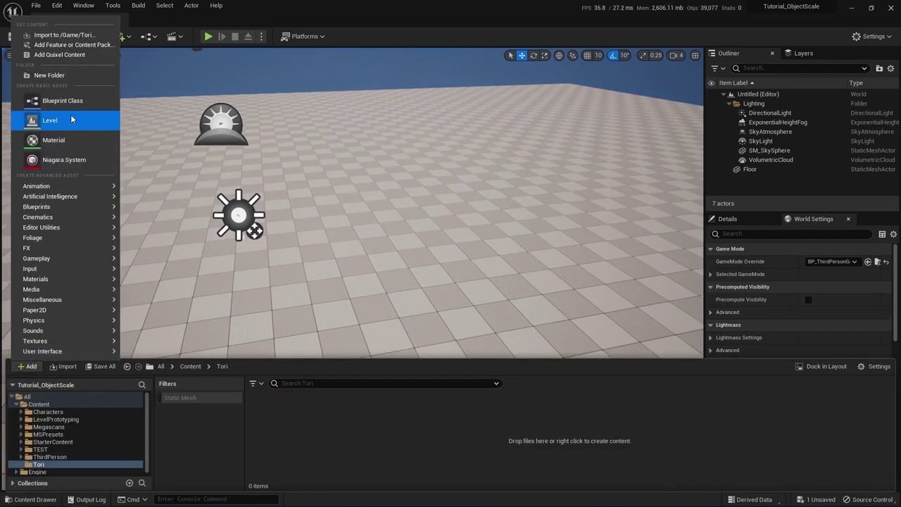
click(72, 44)
click(302, 215)
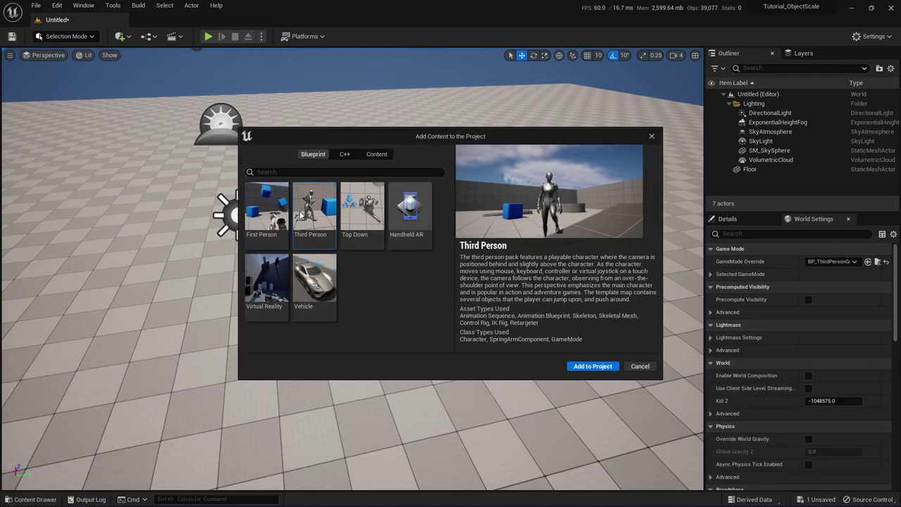
click(630, 367)
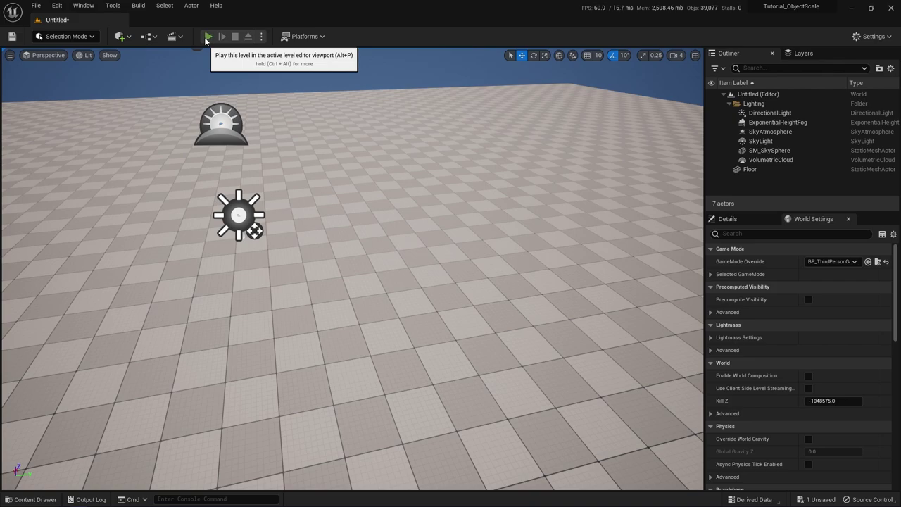
- Play the level, run the third-person character around the empty floor, and stop the game preview
click(207, 37)
key(w)
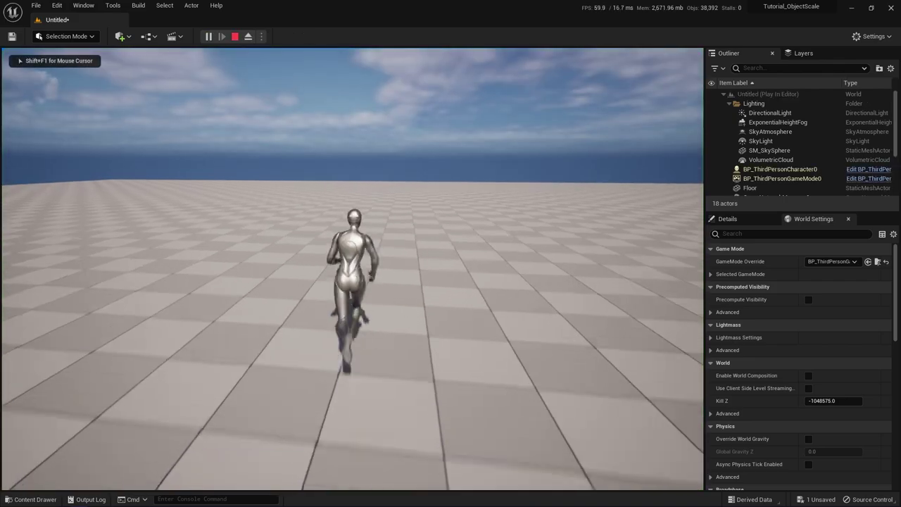
key(s)
key(d)
key(w)
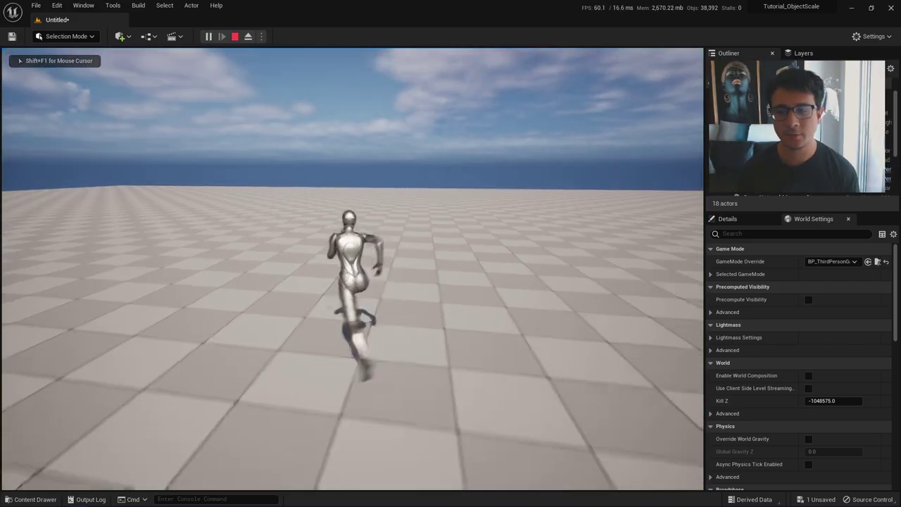
key(s)
key(d)
key(w)
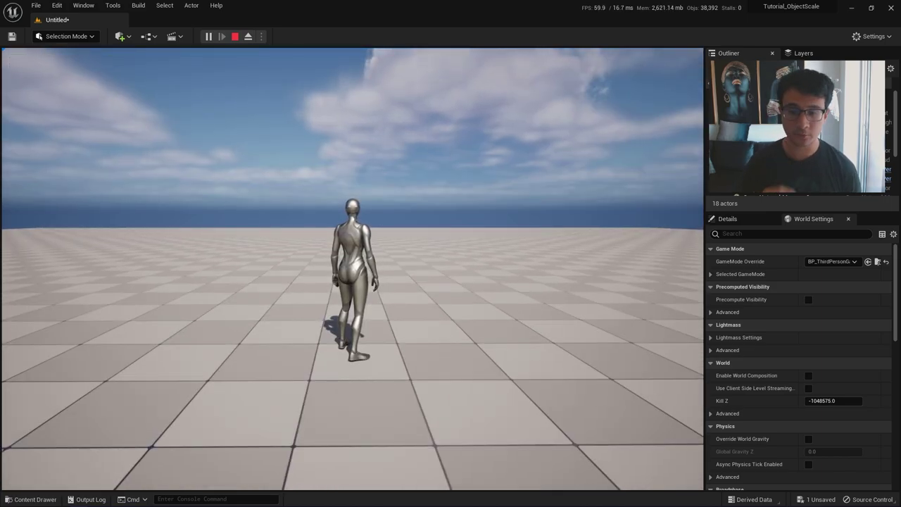
key(Escape)
- Switch to the reference image board and examine the pillars and crossbeams of the dark torii gate photo
mouse_move(374, 282)
right_down()
mouse_move(394, 331)
mouse_move(493, 282)
mouse_move(374, 280)
right_up()
right_drag(402, 221, 401, 222)
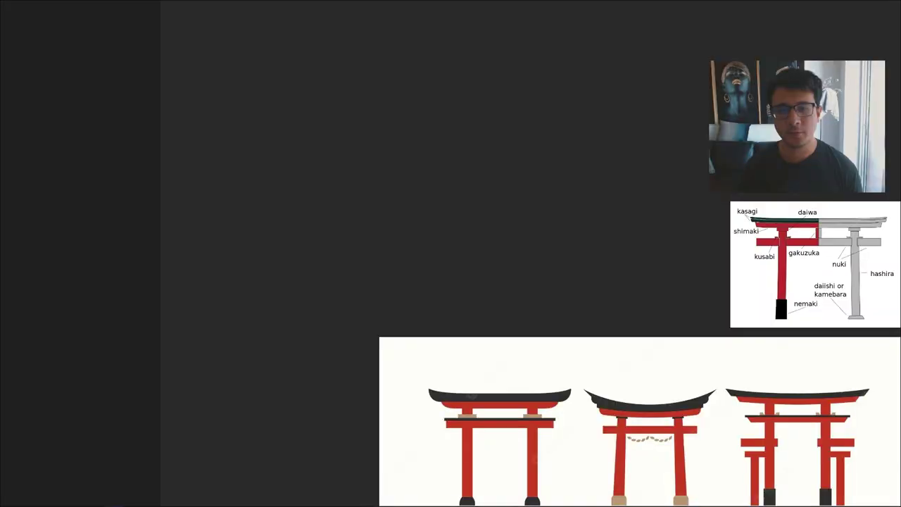
scroll(275, 24, down, 5)
scroll(428, 154, up, 5)
middle_drag(570, 89, 357, 248)
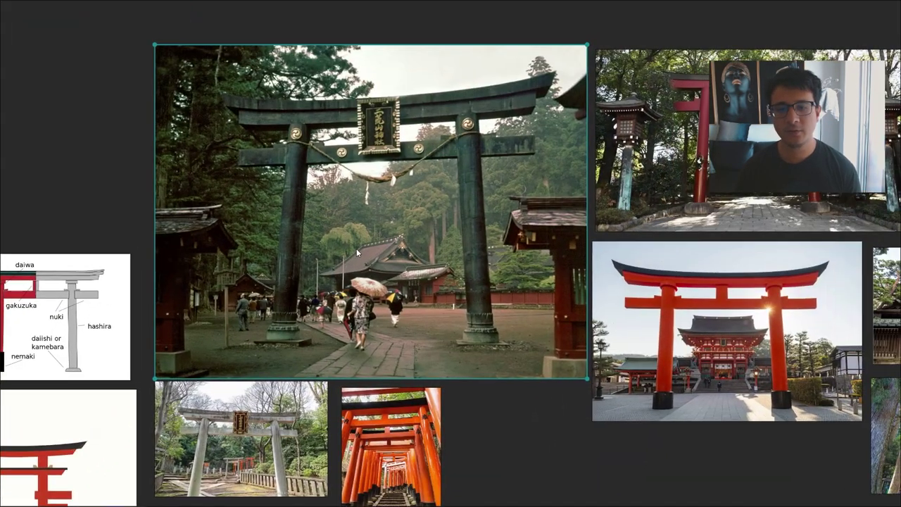
scroll(415, 209, up, 3)
scroll(415, 210, down, 2)
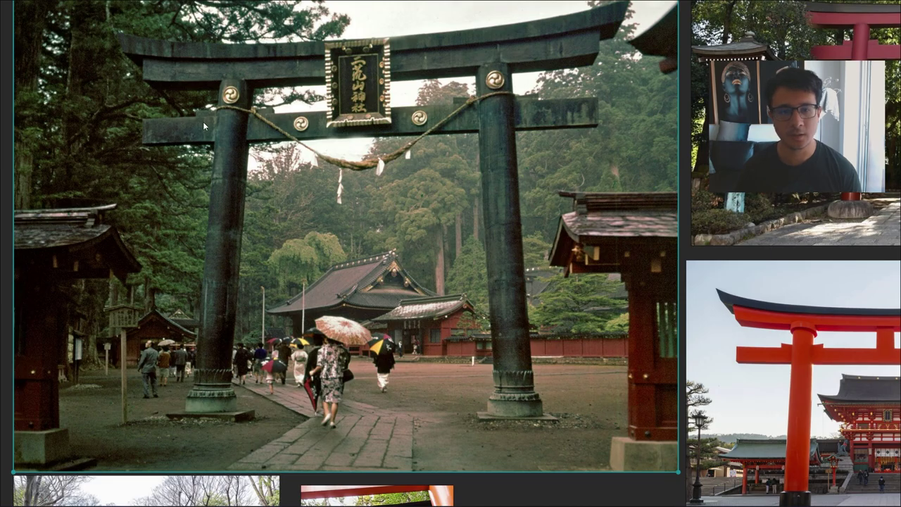
scroll(218, 208, up, 2)
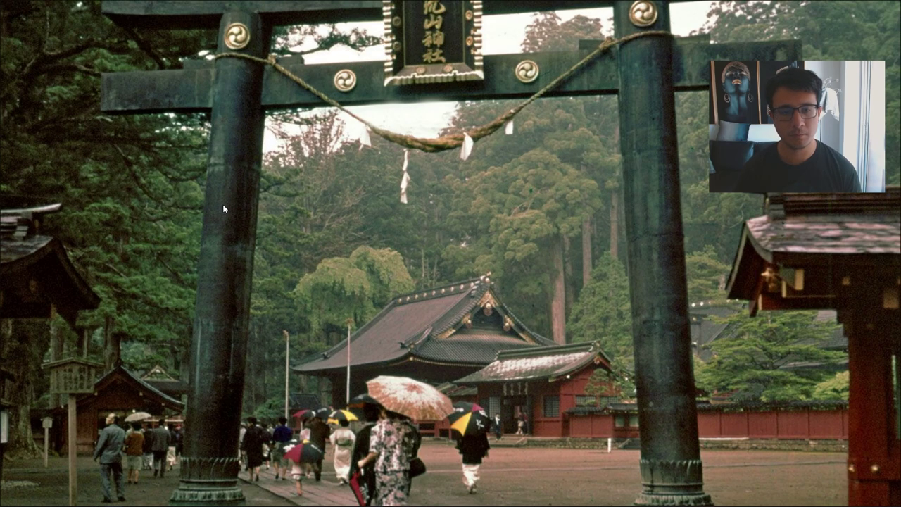
middle_drag(231, 213, 229, 216)
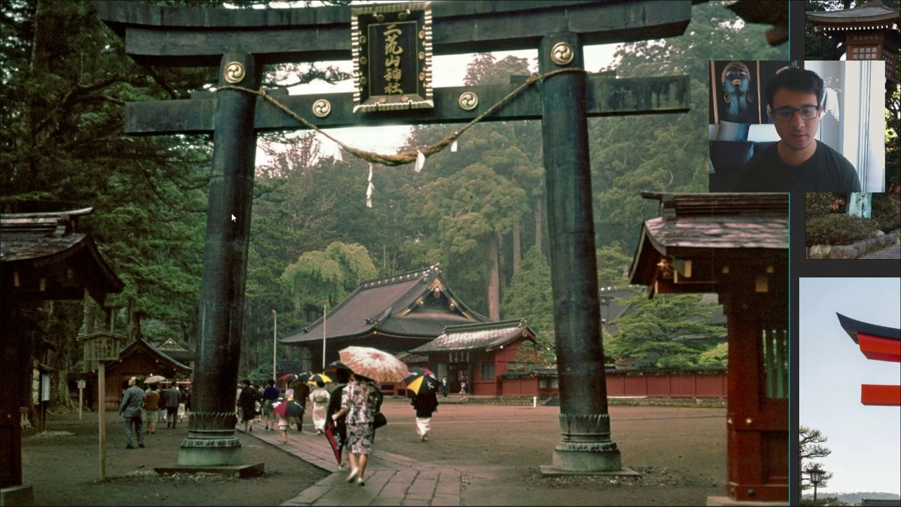
scroll(231, 213, down, 3)
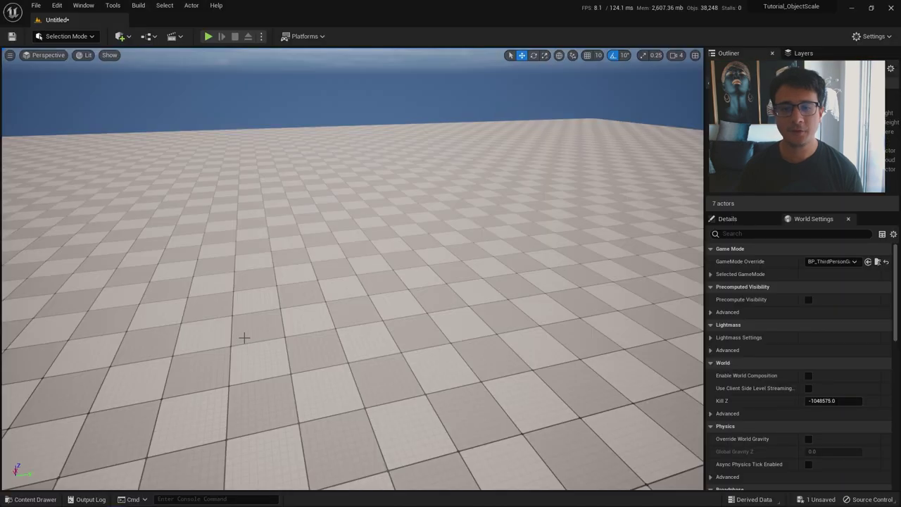
- Return to the Unreal Editor and save the level as tori_map in the Tori content folder
click(360, 287)
mouse_move(360, 287)
right_down()
mouse_move(338, 236)
mouse_move(366, 255)
mouse_move(390, 293)
mouse_move(359, 287)
right_up()
key(ctrl+s)
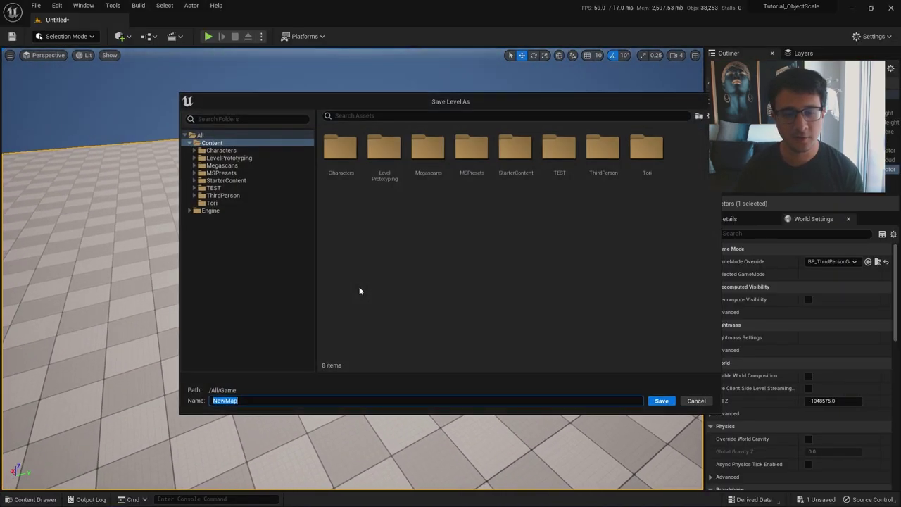
click(212, 203)
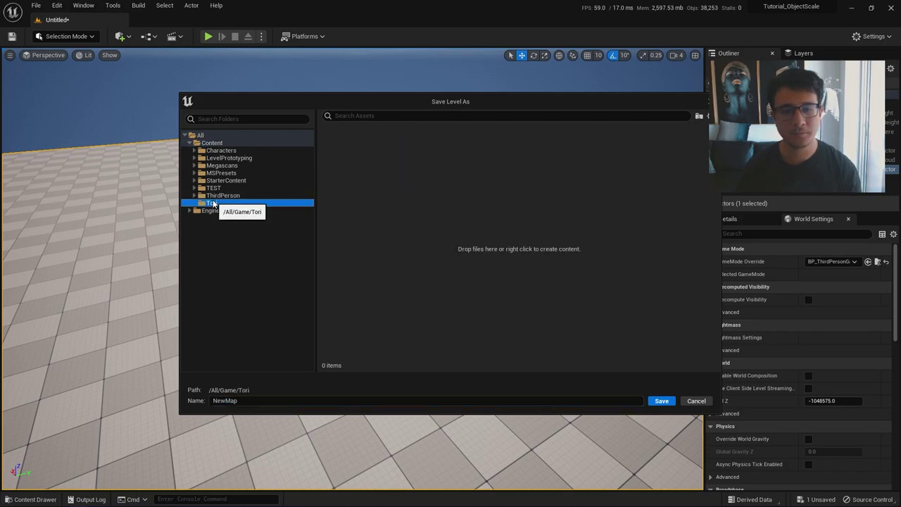
click(258, 401)
text(tori_map)
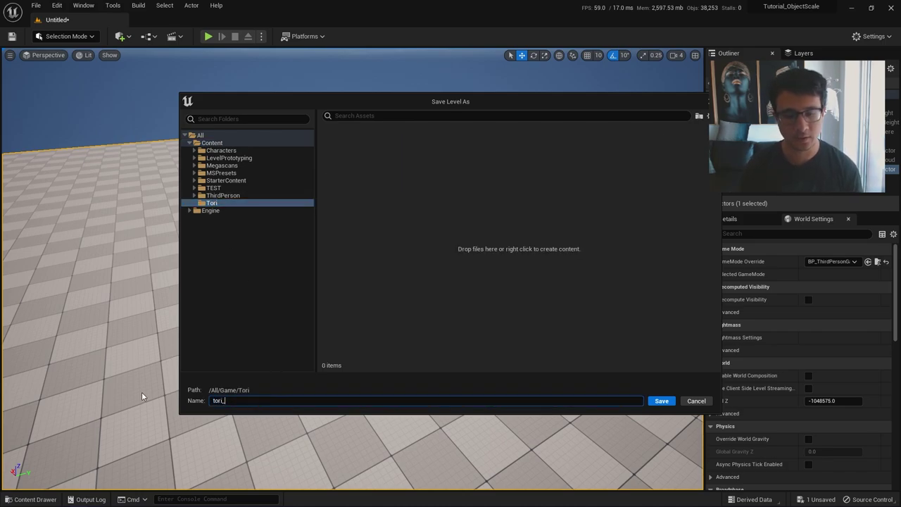
key(Return)
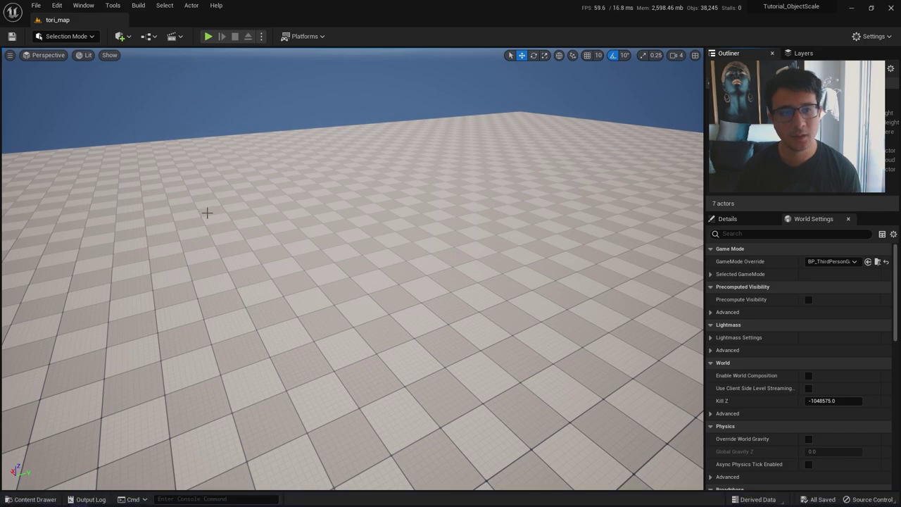
- Switch to Modeling Mode and set up a new cylinder shape with 24 radial slices
click(66, 36)
click(74, 97)
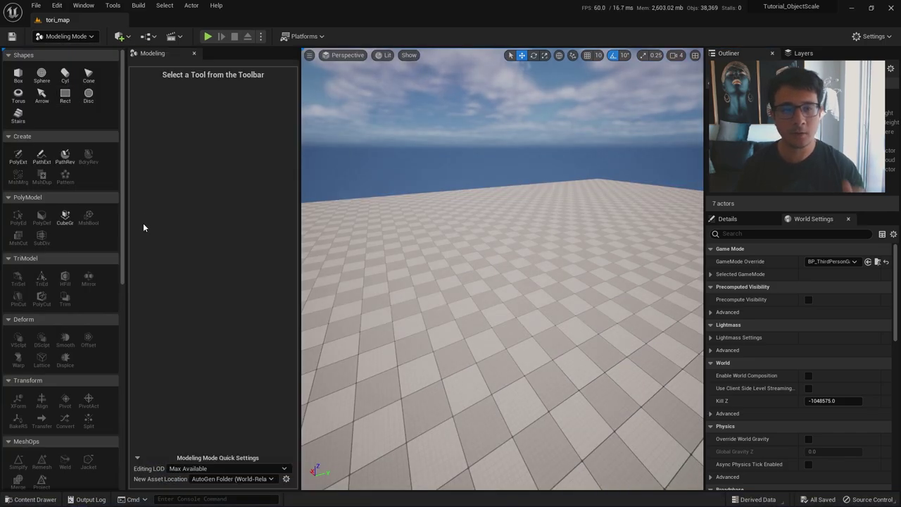
click(70, 79)
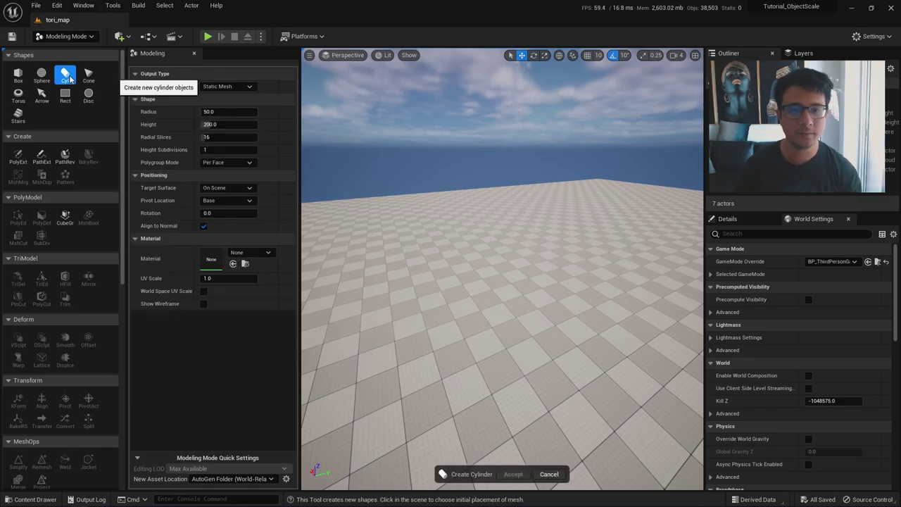
right_drag(518, 354, 501, 347)
key(w)
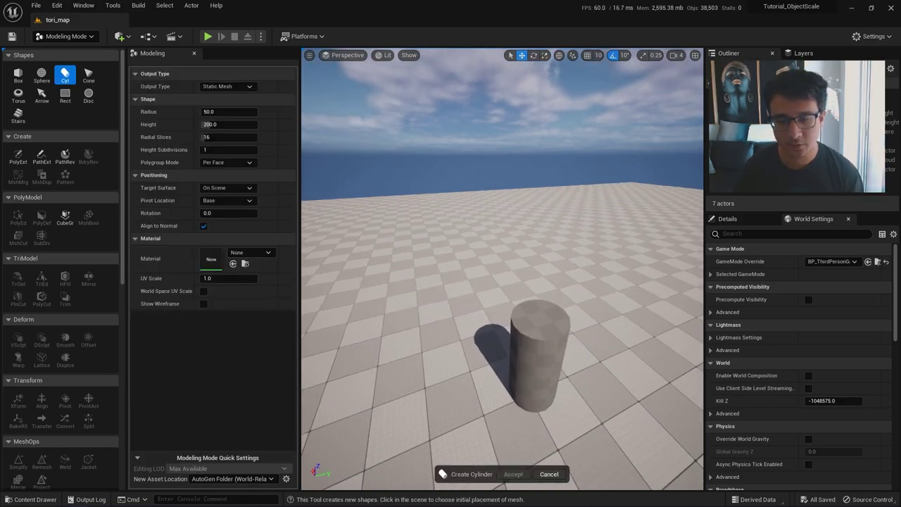
scroll(502, 317, up, 5)
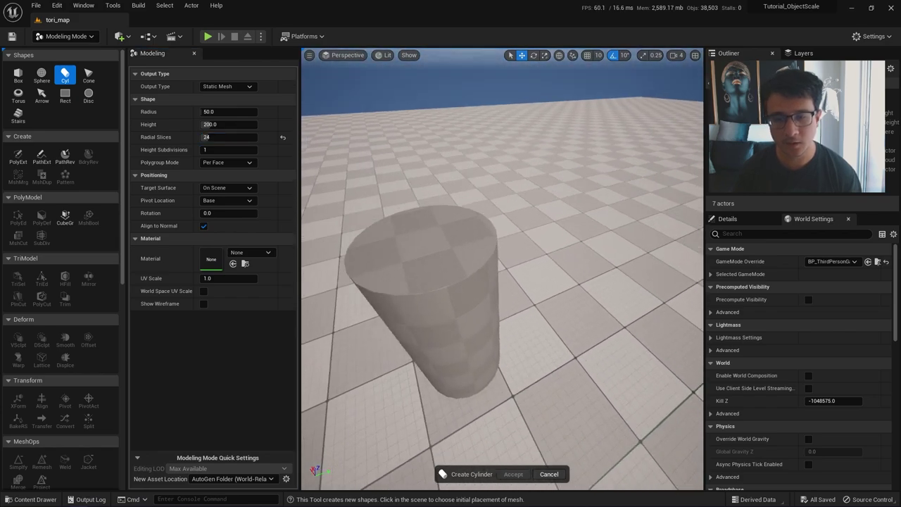
right_drag(457, 380, 484, 391)
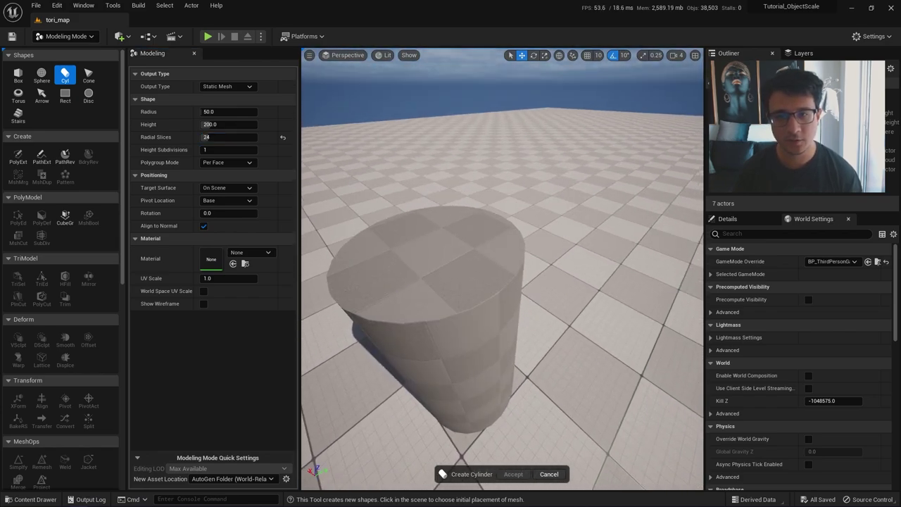
- Place a cylinder with radius 50, height 200 and 32 radial slices on the floor, using the wireframe preview
key(F1)
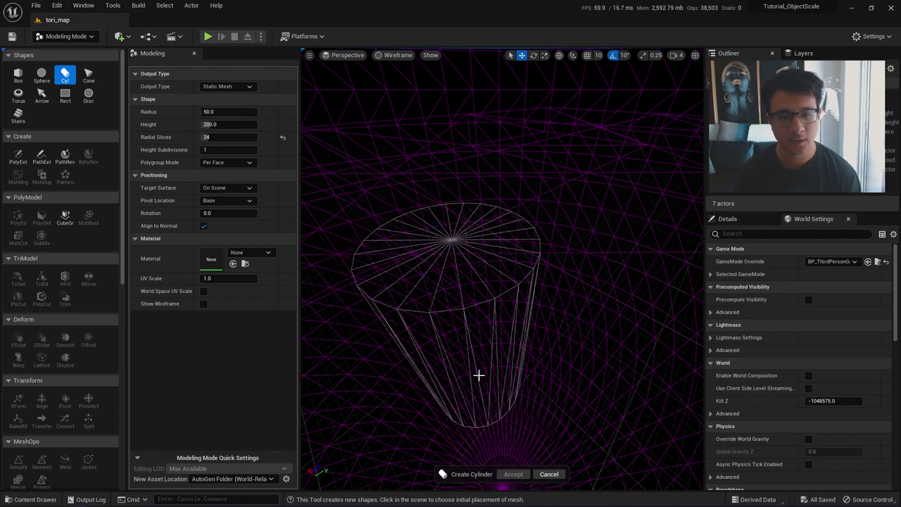
key(F3)
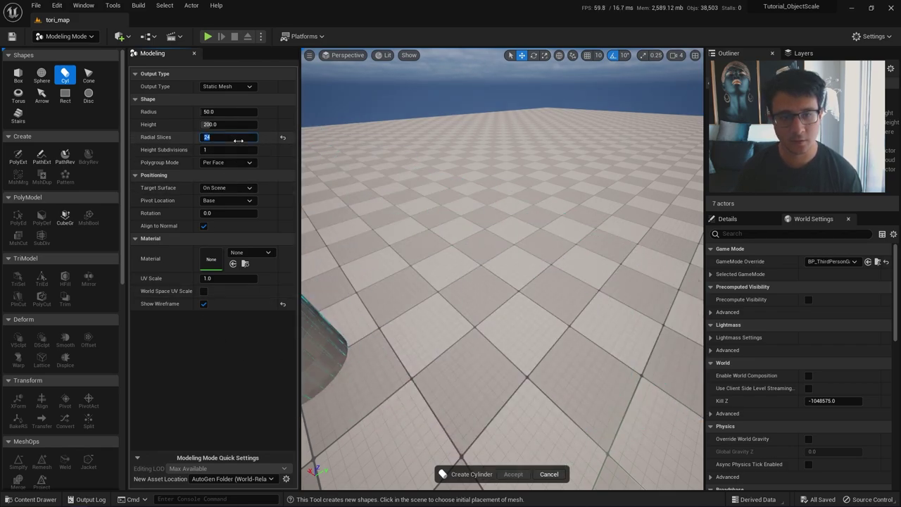
right_drag(477, 386, 488, 295)
key(s)
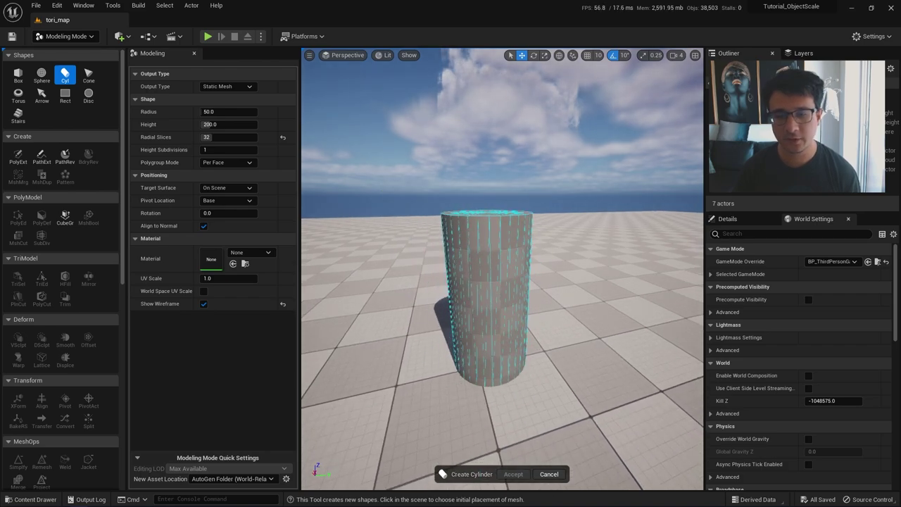
click(491, 357)
click(513, 473)
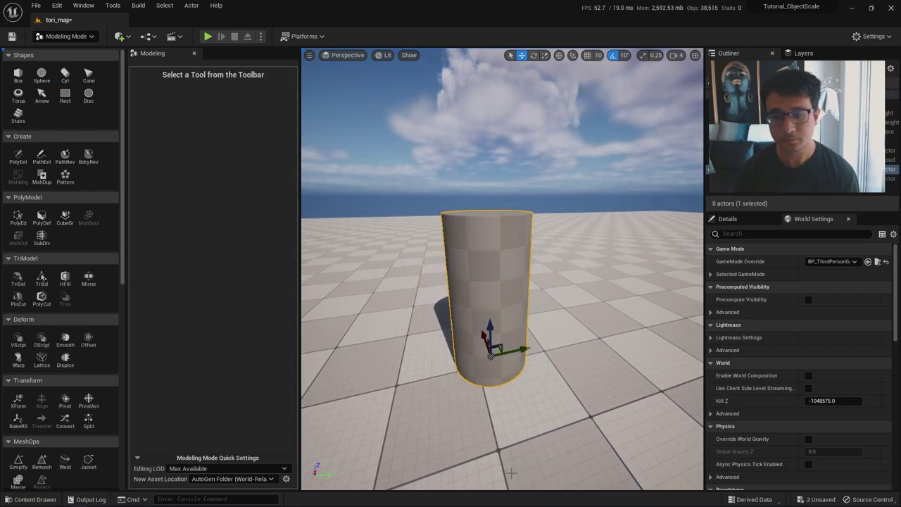
- Play the level from a floor spot near the cylinder, compare the character's size with it, and stop the preview
right_drag(513, 473, 503, 458)
key(w)
right_click(532, 426)
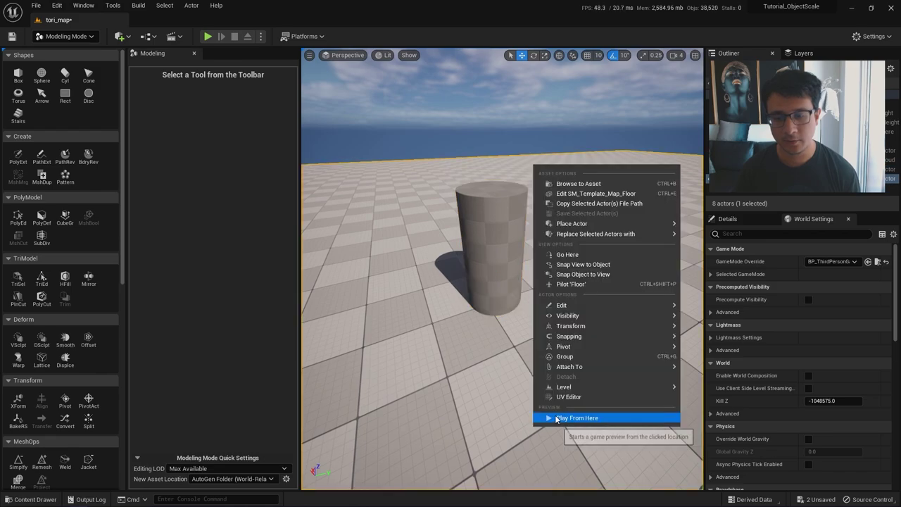
click(558, 419)
key(w)
key(w)
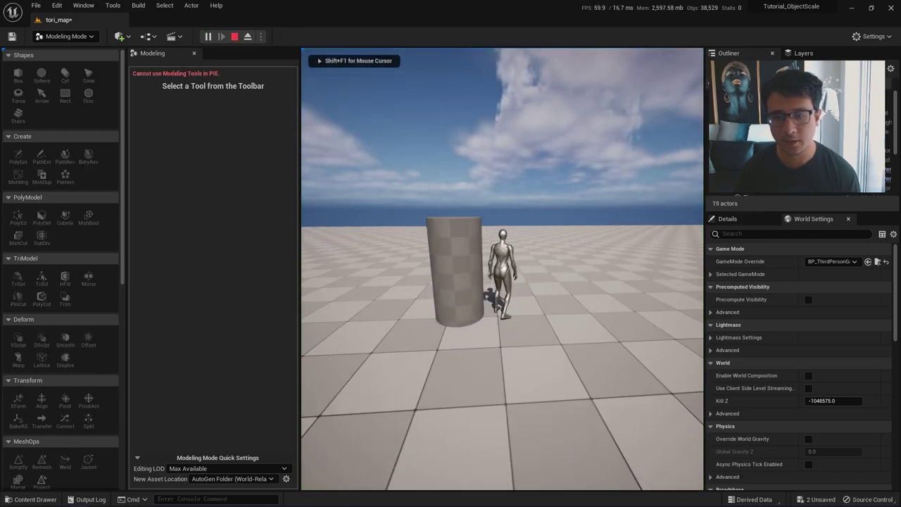
key(s)
key(w)
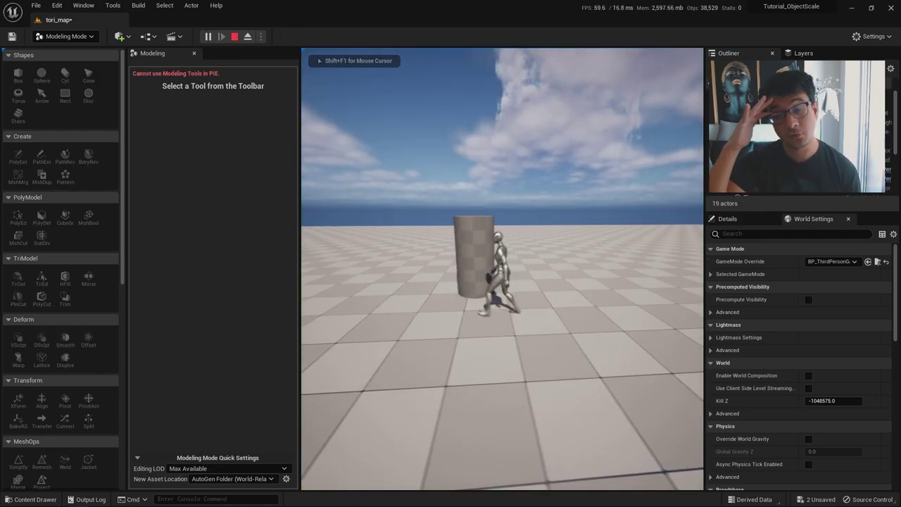
key(a)
key(w)
key(d)
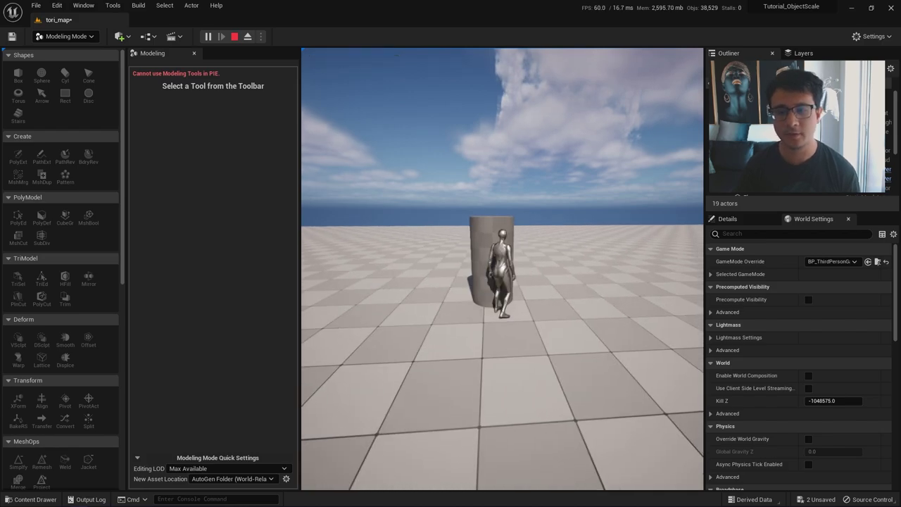
key(Escape)
- Start a PolyGroup Edit on the cylinder and select its top face
right_drag(491, 314, 491, 291)
key(w)
click(490, 291)
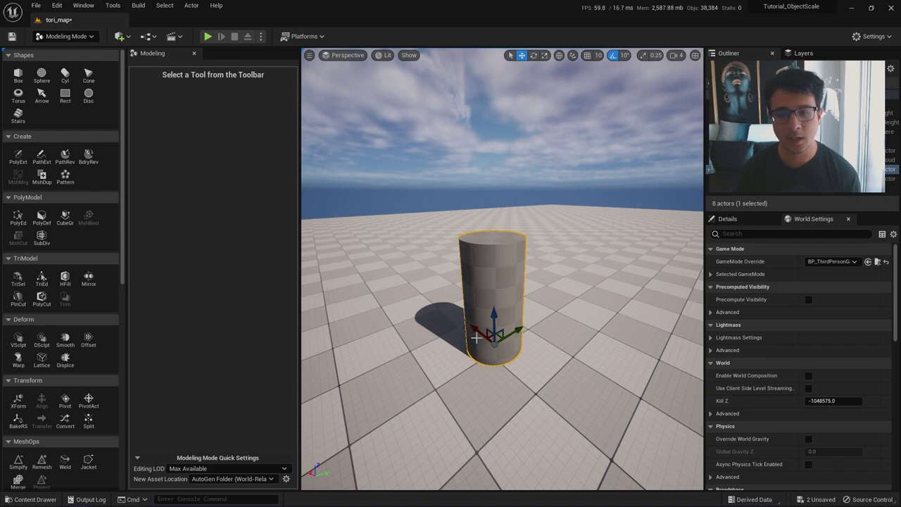
click(18, 217)
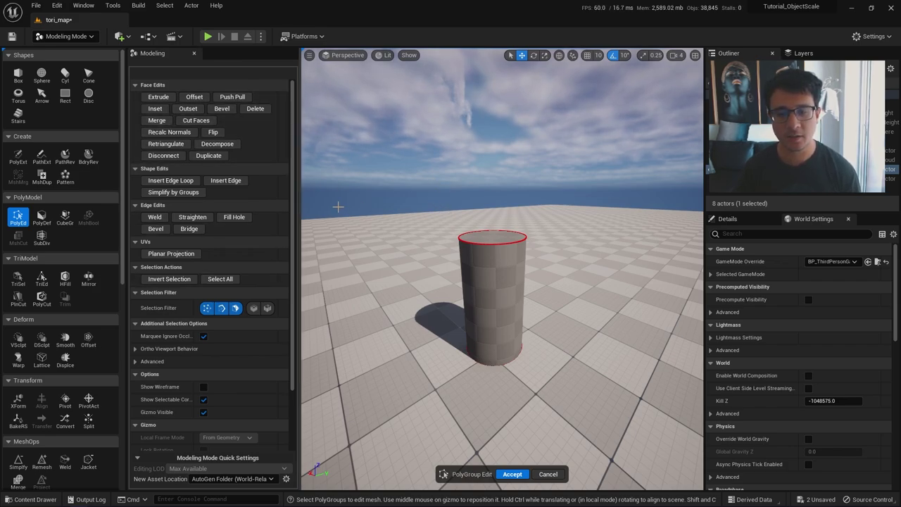
mouse_move(487, 294)
right_down()
mouse_move(490, 321)
mouse_move(486, 294)
right_up()
key(w)
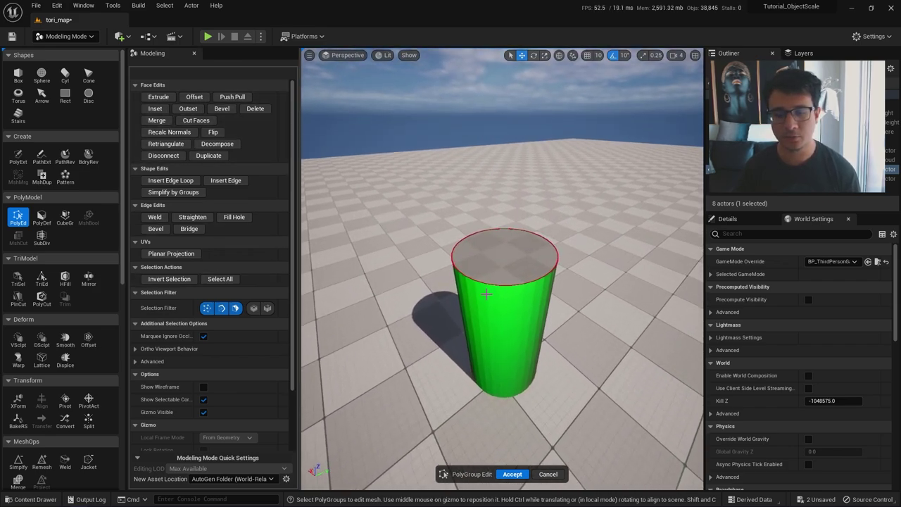
click(516, 242)
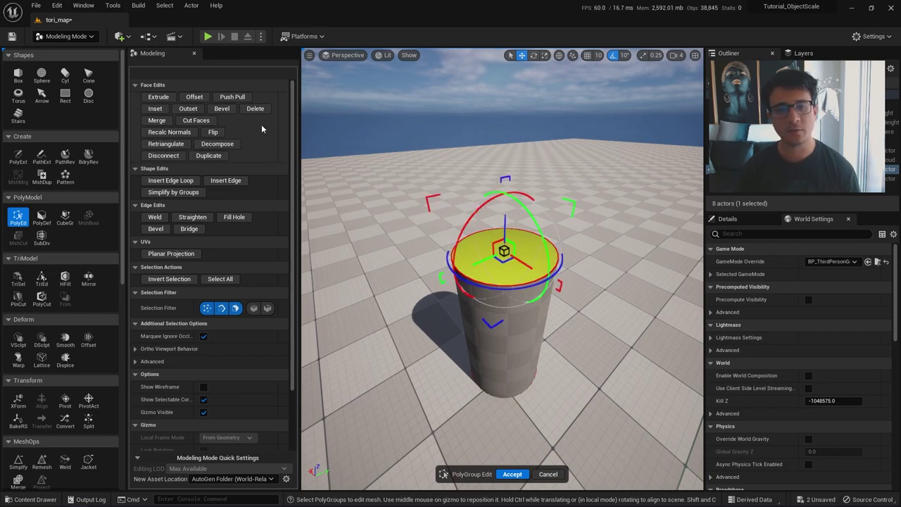
scroll(81, 202, down, 2)
scroll(56, 355, down, 14)
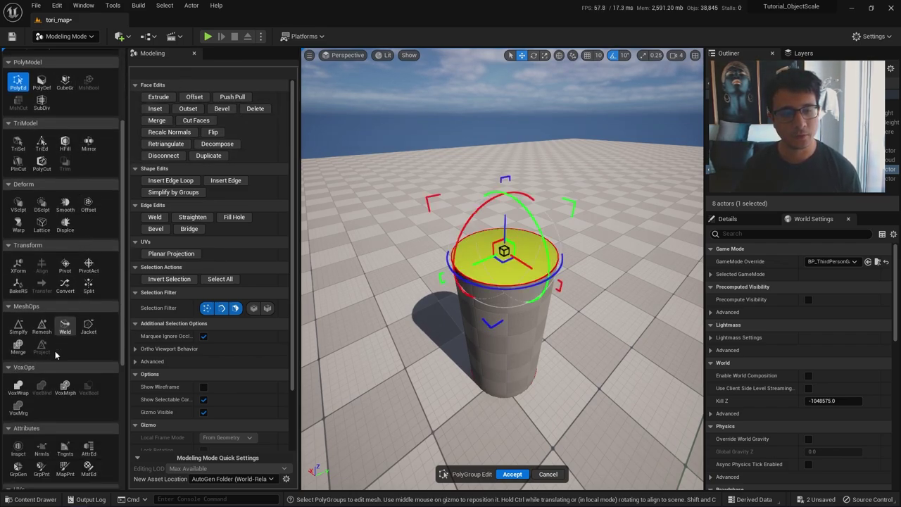
scroll(43, 430, up, 15)
scroll(47, 438, up, 2)
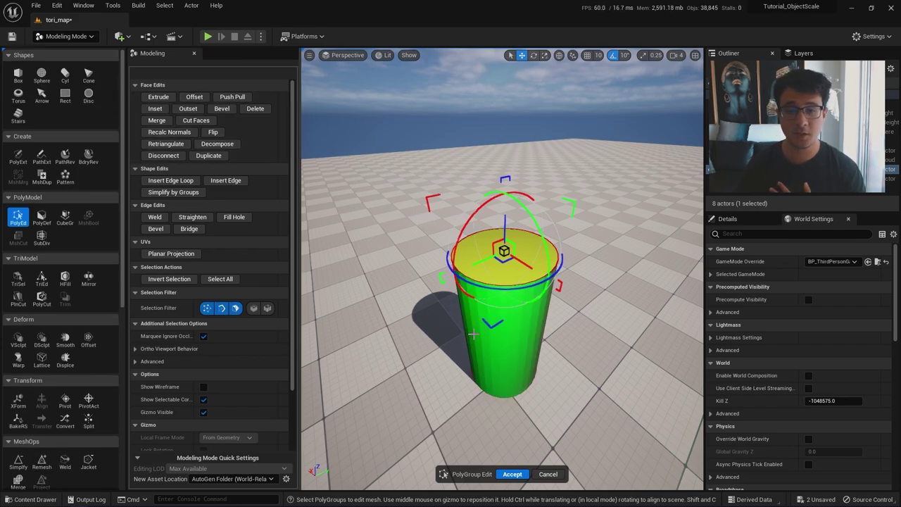
- Try the edge and face selection filters on the cylinder's top face, and restore all the filters
key(d)
right_drag(497, 293, 366, 281)
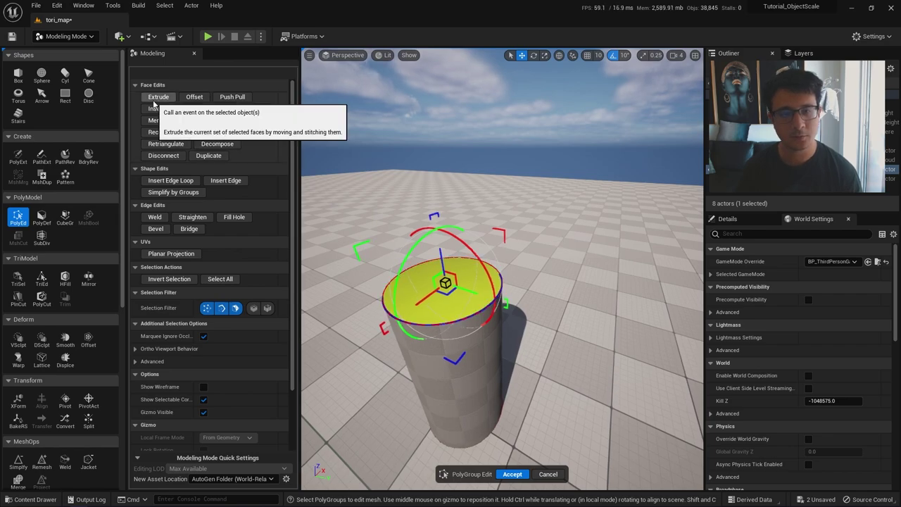
key(s)
right_drag(443, 271, 421, 259)
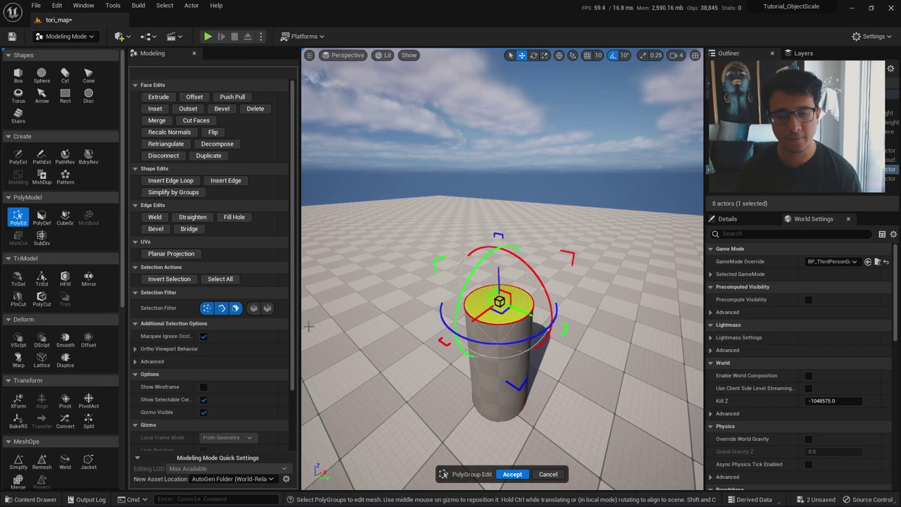
click(221, 312)
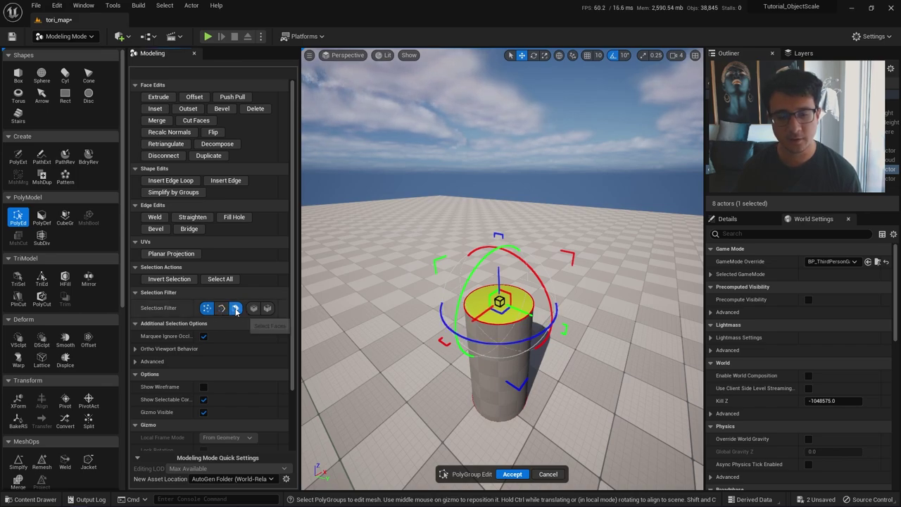
click(235, 309)
click(494, 307)
key(w)
right_drag(492, 300, 490, 323)
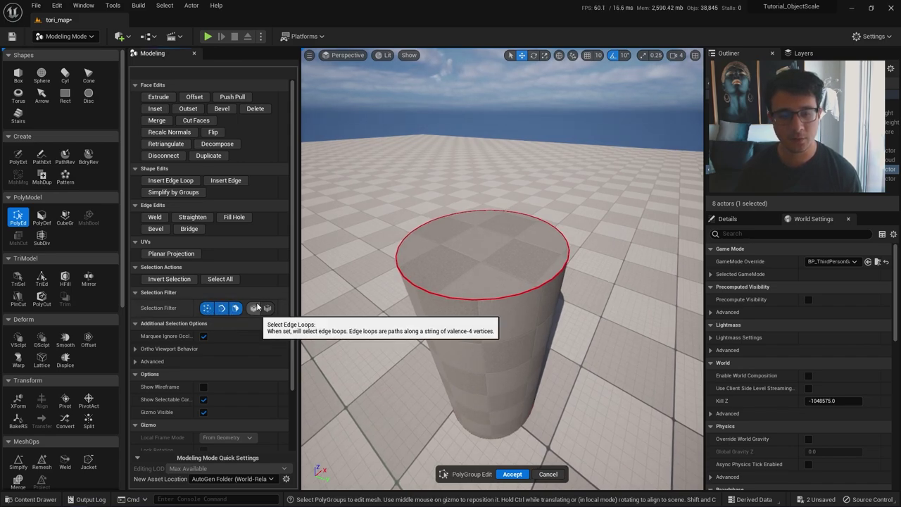
- Select the cylinder's top face, raise it to form a pillar about three times as tall, and accept the PolyGroup edit
click(495, 240)
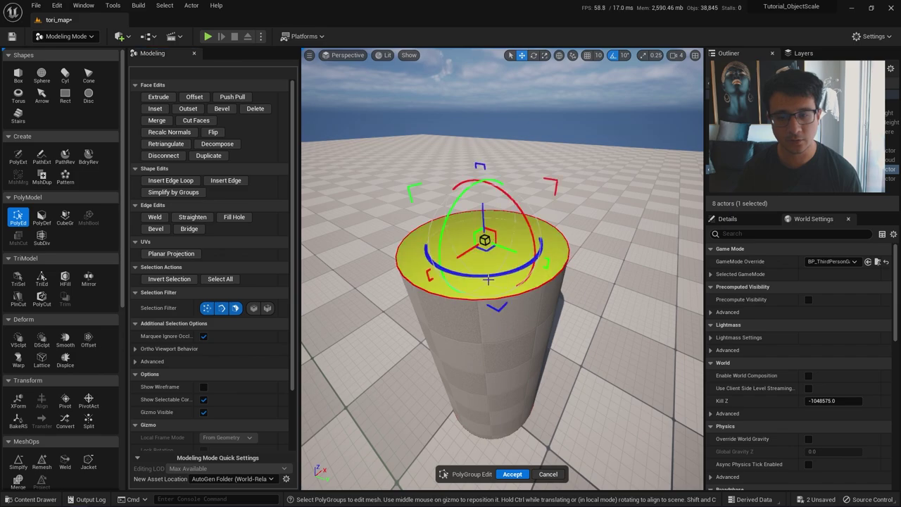
right_drag(494, 240, 494, 227)
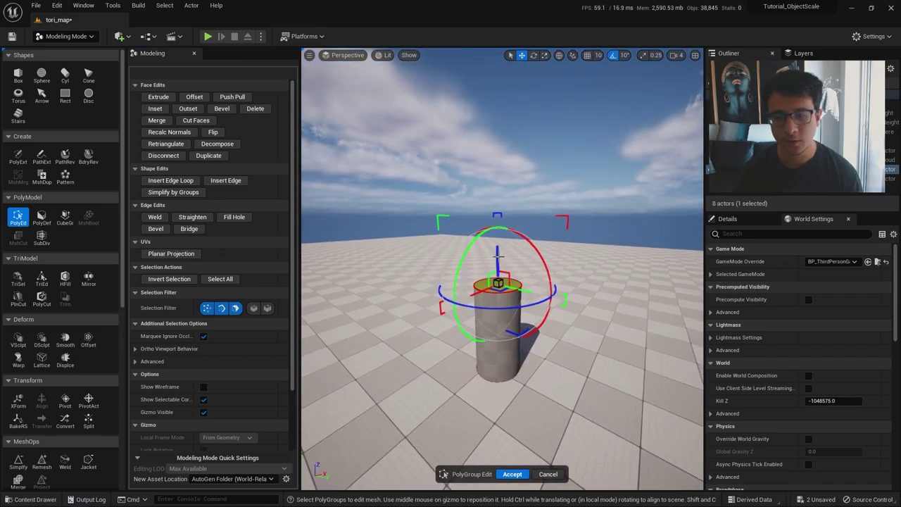
drag(498, 261, 497, 125)
right_drag(501, 169, 518, 150)
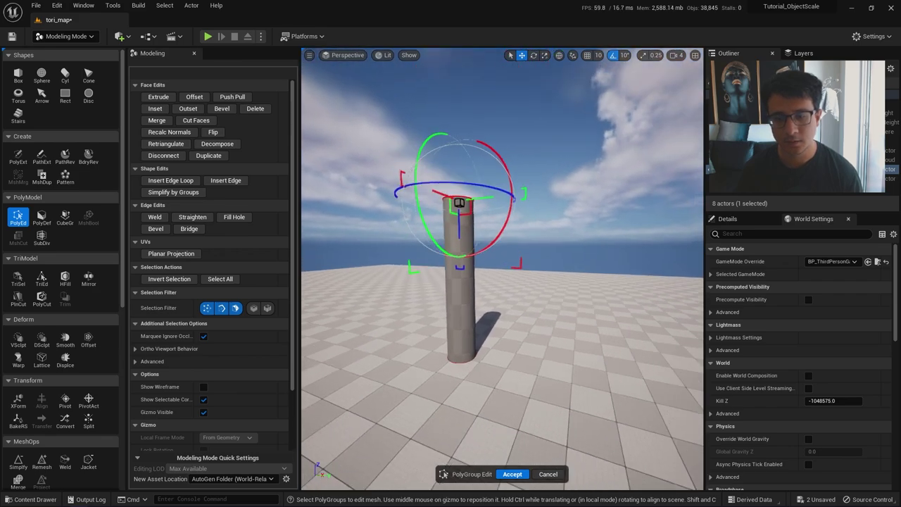
right_drag(517, 326, 514, 334)
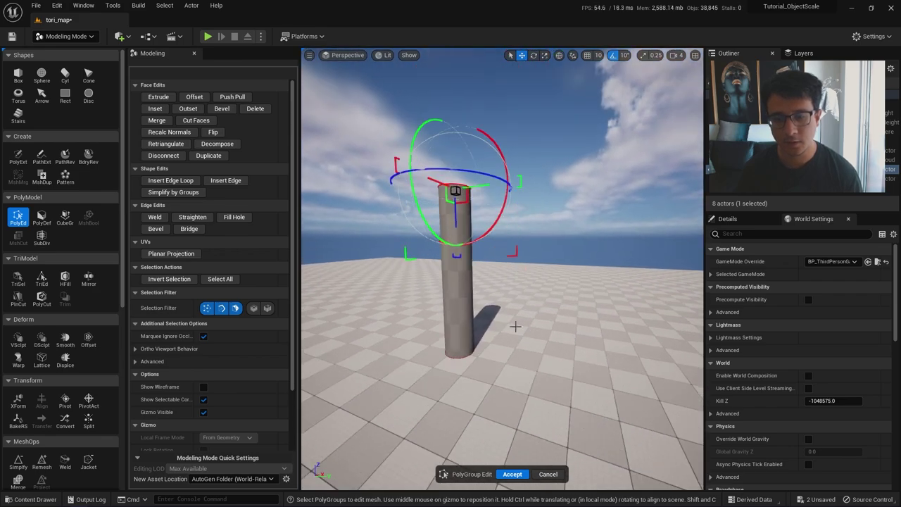
click(512, 474)
- Play the level fullscreen from a floor spot near the pillar, compare its height with the character, and stop the preview
right_click(487, 174)
click(506, 426)
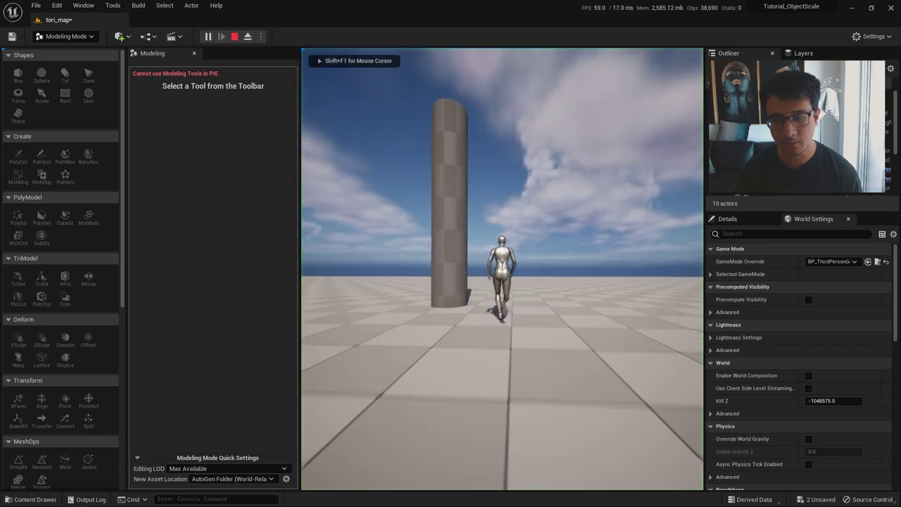
key(F11)
key(w)
key(s)
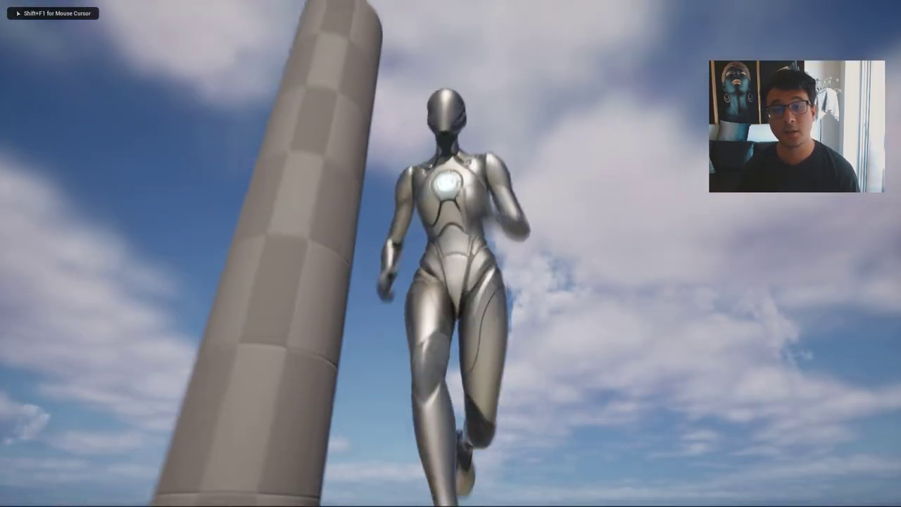
key(w)
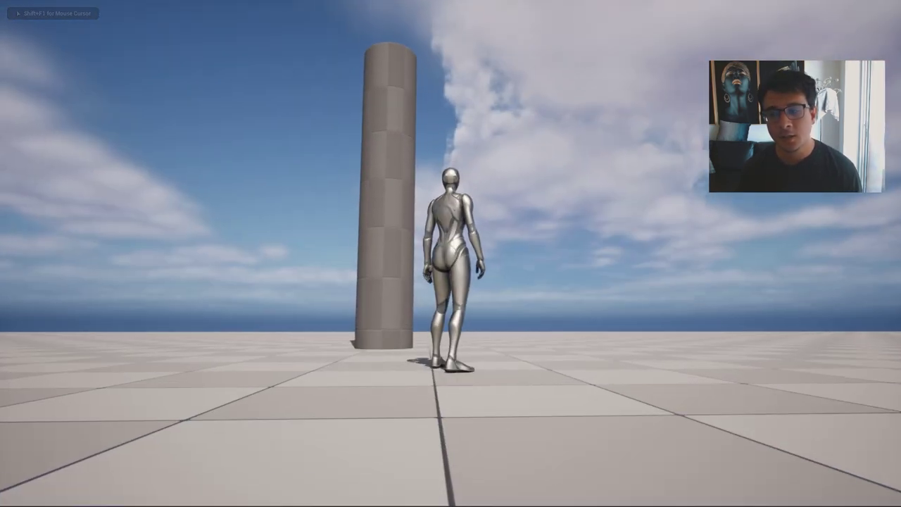
key(Escape)
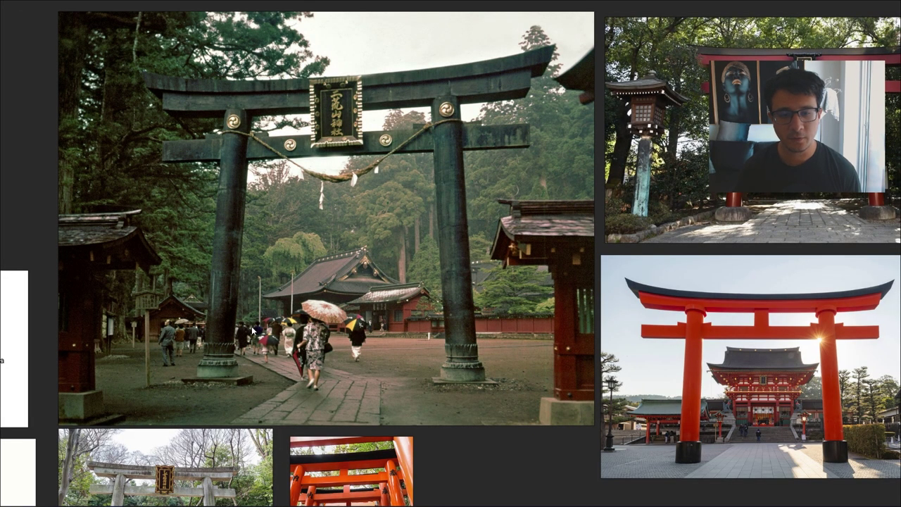
- Examine how the torii pillars compare with the people in the reference photo, and switch back to Unreal Editor
scroll(294, 324, up, 6)
scroll(331, 369, down, 2)
middle_drag(331, 369, 422, 319)
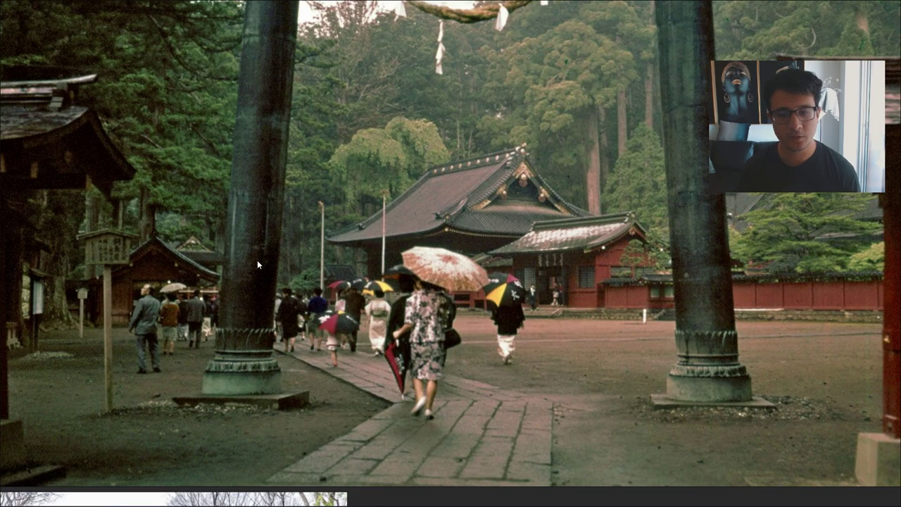
scroll(257, 260, down, 5)
scroll(365, 187, up, 2)
scroll(397, 295, up, 3)
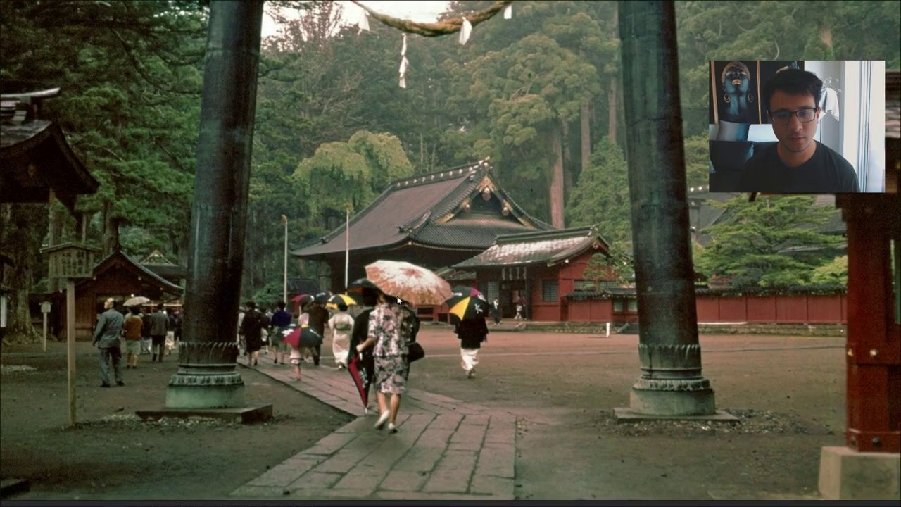
scroll(386, 288, down, 3)
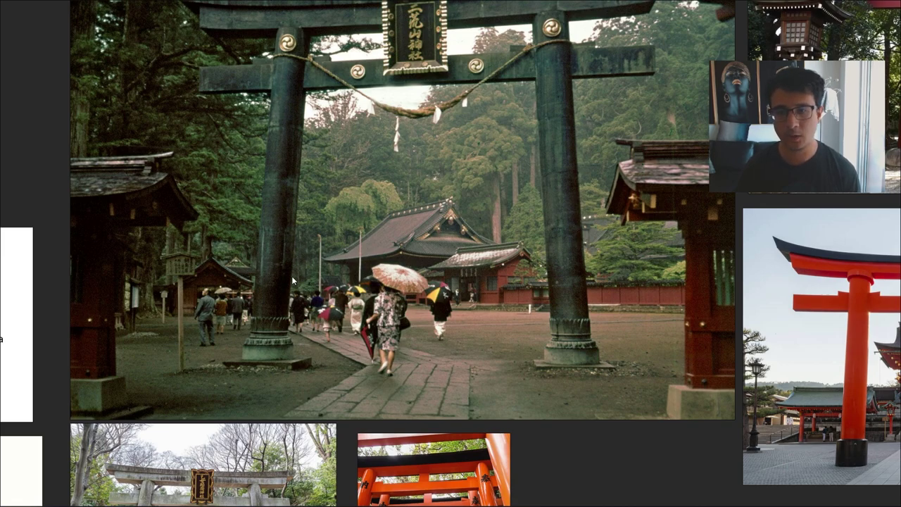
key(alt+Tab)
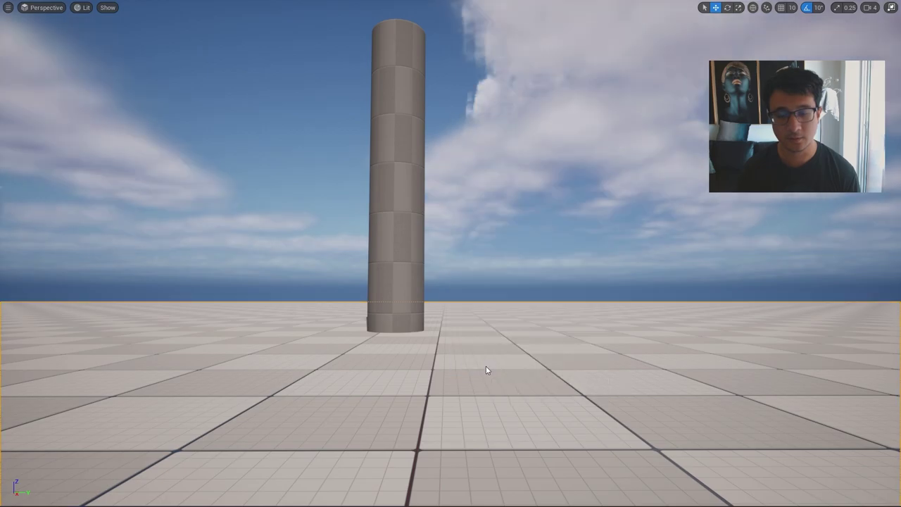
- Play the level again, recheck the pillar's height and thickness against the character, and stop the preview
key(alt+p)
key(w)
key(s)
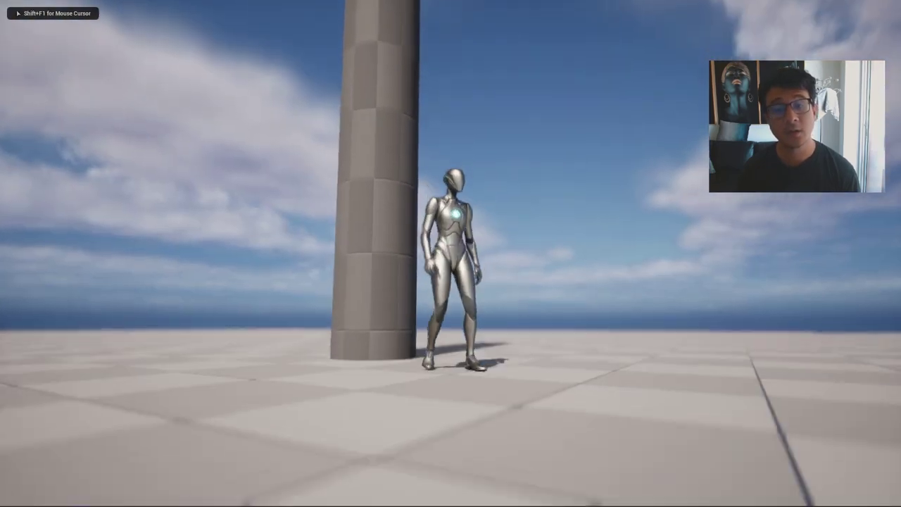
key(w)
key(s)
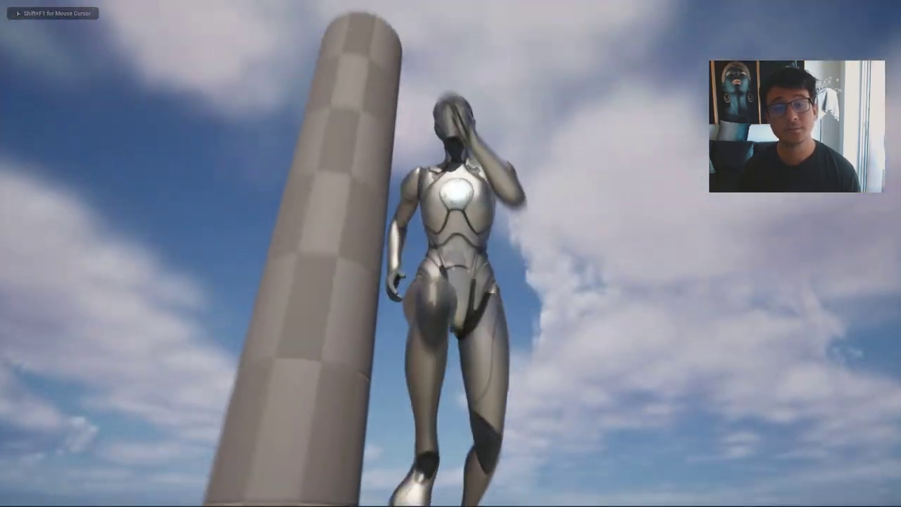
key(w)
key(Escape)
- Raise the pillar's top face slightly with PolyGroup Edit, to a total height of about 630 units, and accept the edit
right_drag(441, 282, 441, 331)
key(e)
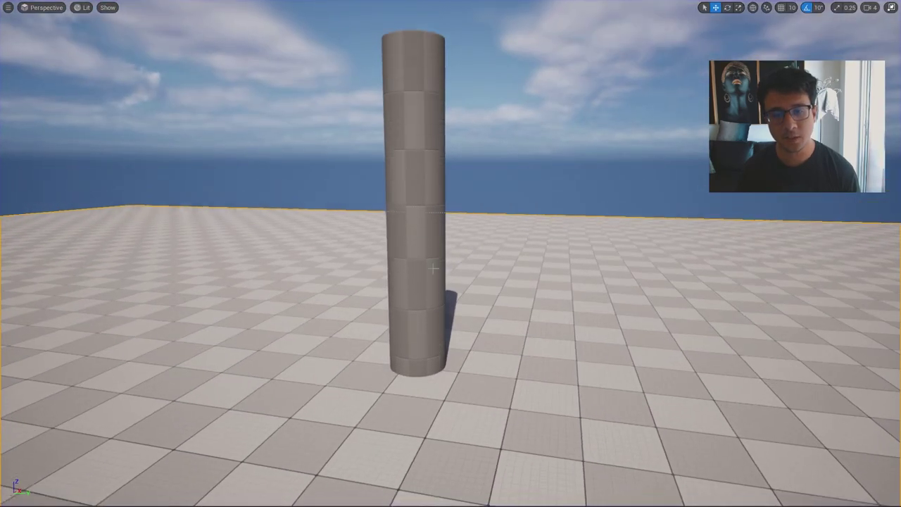
click(432, 281)
key(F11)
key(w)
right_drag(359, 228, 376, 289)
key(e)
click(18, 216)
click(418, 240)
key(s)
right_drag(418, 239, 394, 217)
key(q)
drag(473, 213, 479, 180)
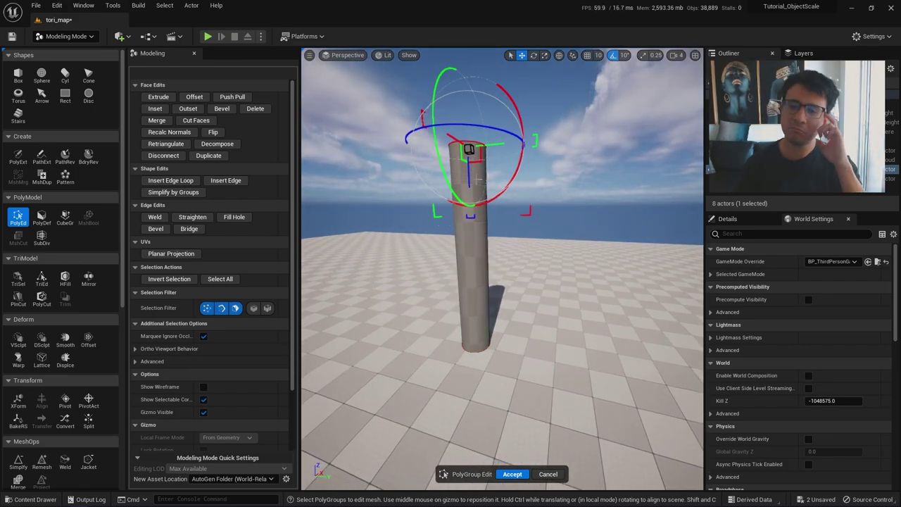
click(512, 474)
- Duplicate the pillar along the X axis to place a second one beside it with a gap between them
right_drag(493, 281, 478, 271)
right_drag(504, 377, 492, 375)
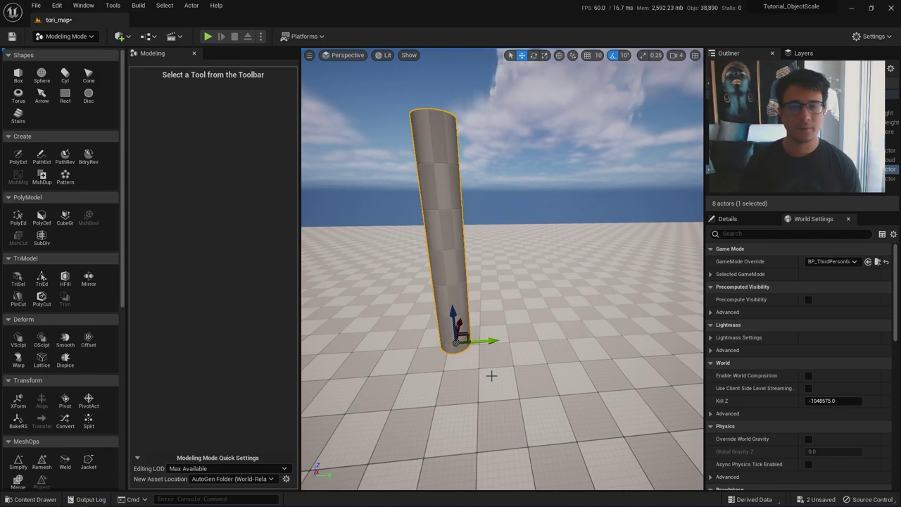
key(d)
right_drag(515, 366, 524, 401)
key(e)
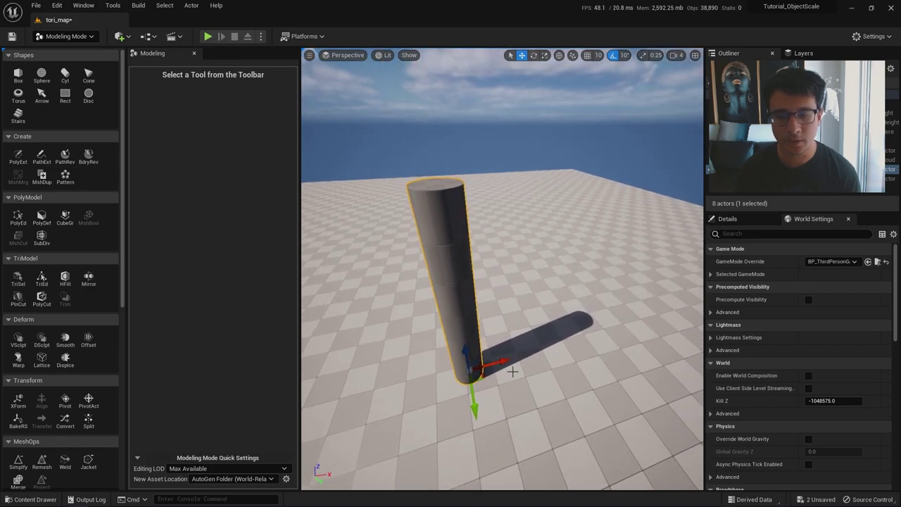
alt+drag(498, 362, 540, 365)
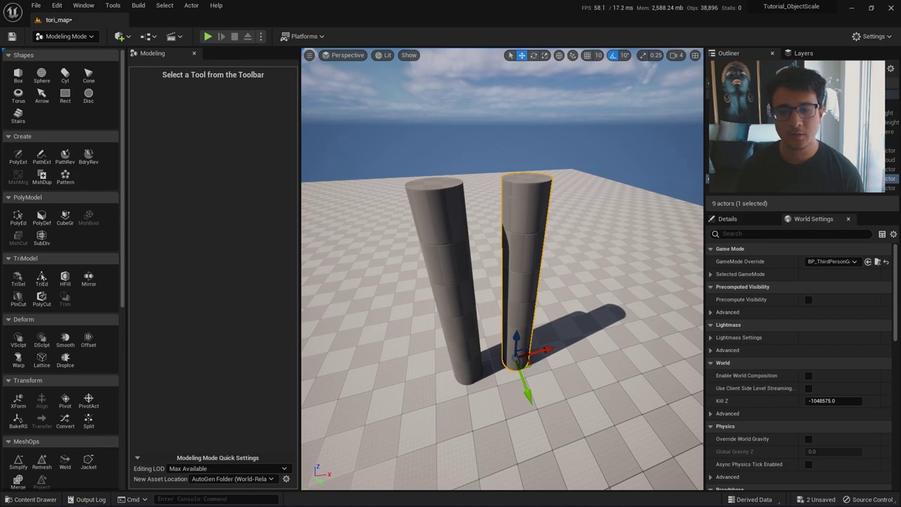
- Test whether both pillars share one mesh by lowering the copy's top face to about half height, and undo the deformation
click(17, 217)
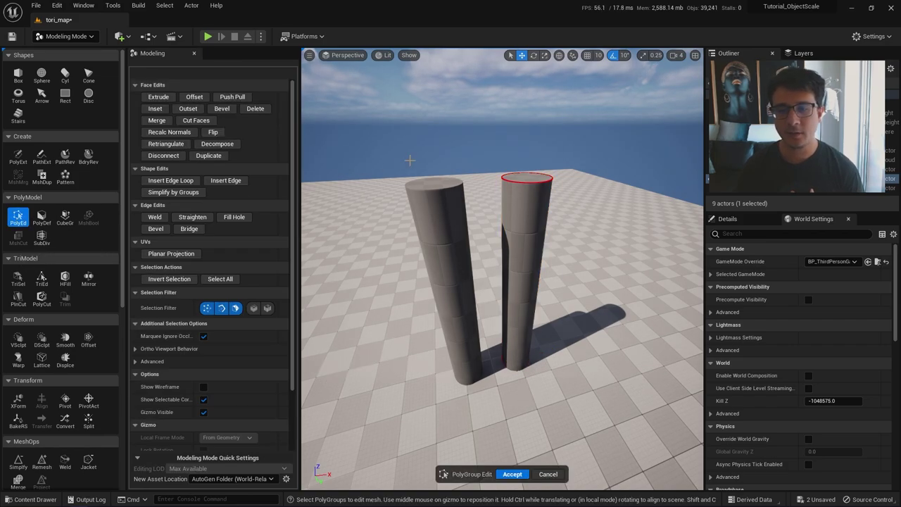
click(526, 180)
drag(526, 187, 535, 284)
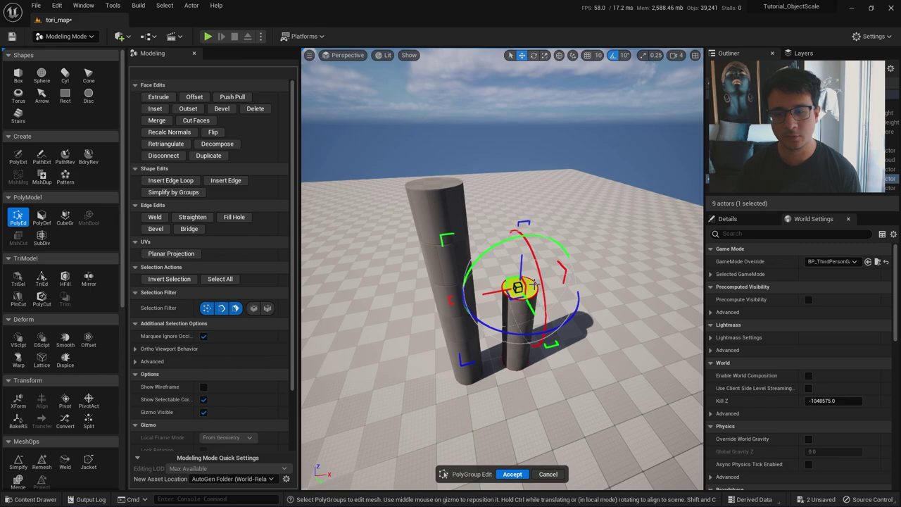
click(516, 476)
key(w)
mouse_move(450, 324)
right_down()
mouse_move(450, 332)
mouse_move(451, 324)
right_up()
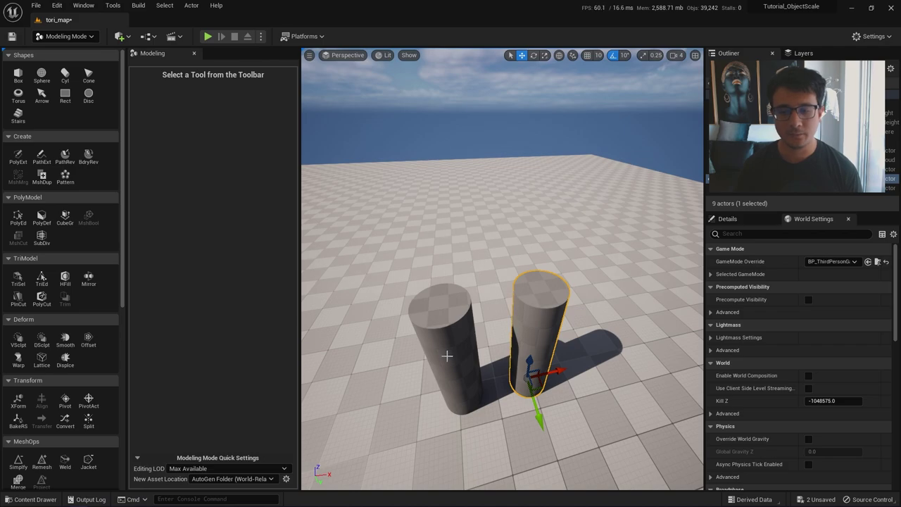
scroll(448, 355, up, 2)
key(ctrl+z)
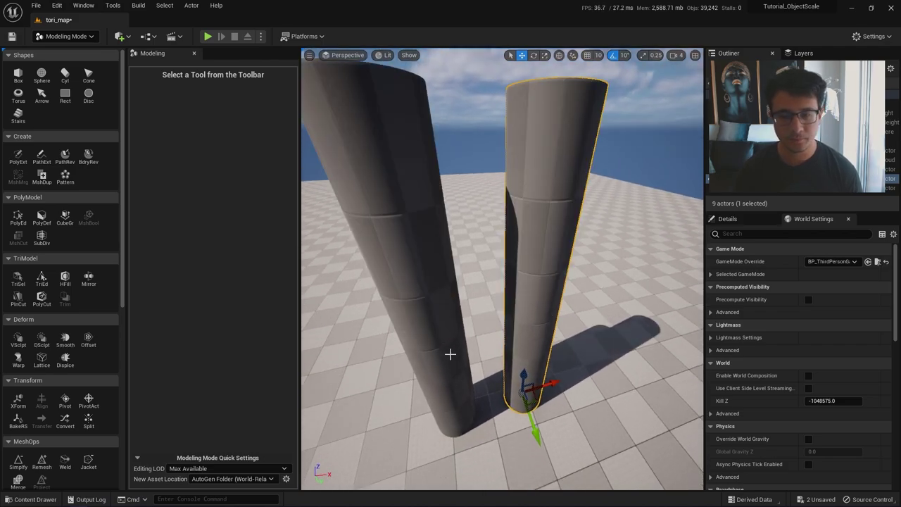
scroll(451, 354, down, 3)
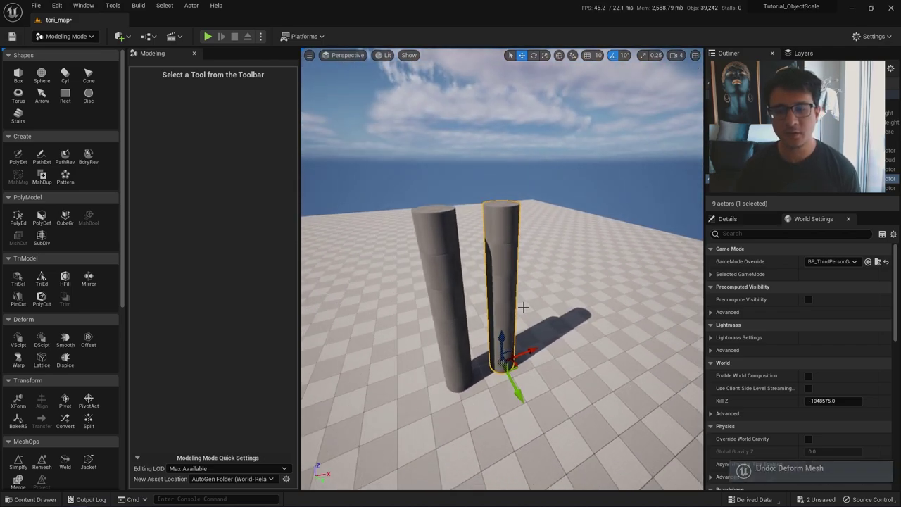
- Locate the pillar's cylinder mesh asset in the Tori _GENERATED folder and save all unsaved content
key(ctrl+space)
key(ctrl+space)
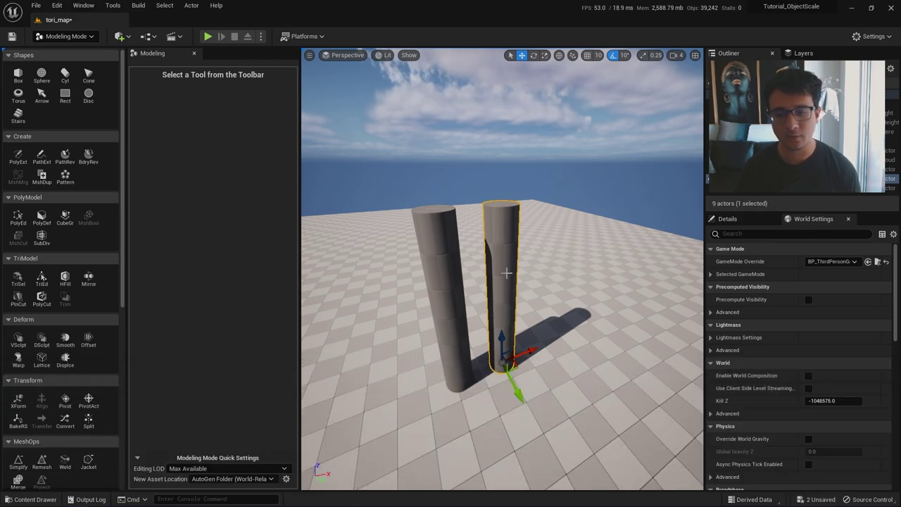
right_drag(507, 262, 510, 276)
key(ctrl+space)
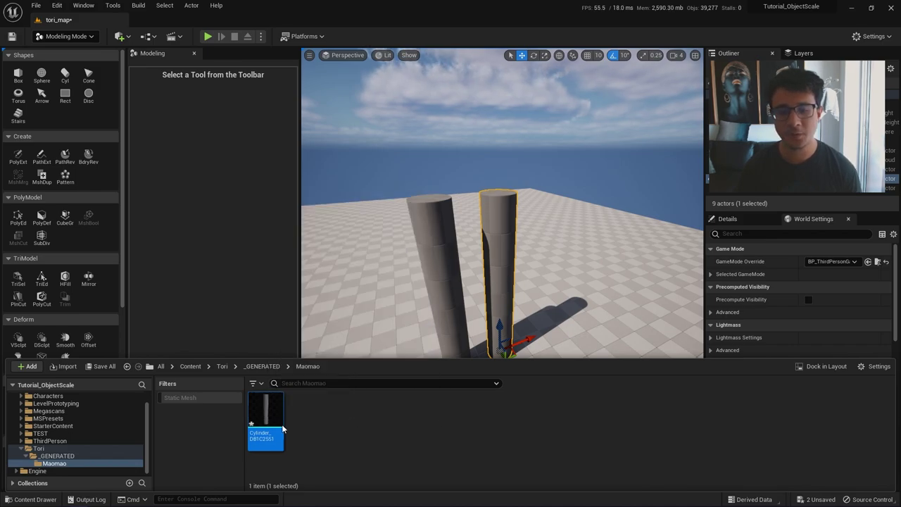
right_drag(465, 276, 486, 279)
key(ctrl+shift+s)
- Examine the cylinder mesh asset's details and available actions, including Duplicate
key(ctrl+space)
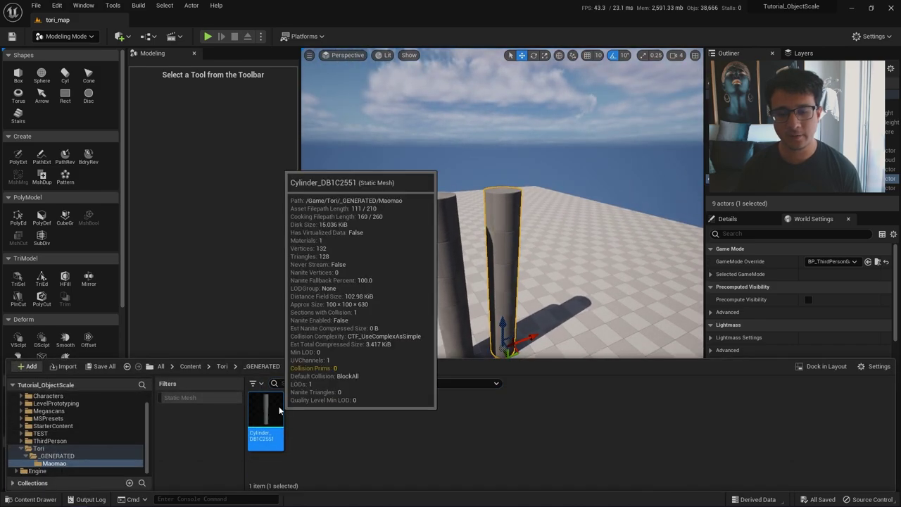
right_click(280, 410)
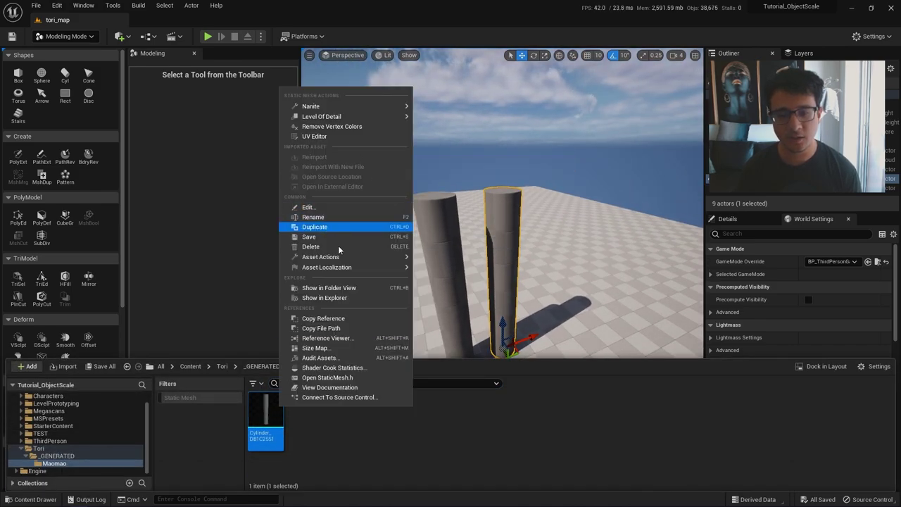
mouse_move(509, 249)
right_down()
mouse_move(518, 251)
mouse_move(509, 248)
right_up()
- Replace the second pillar with an independent duplicate mesh using the MshDup tool, keeping From Input and Delete Inputs
key(w)
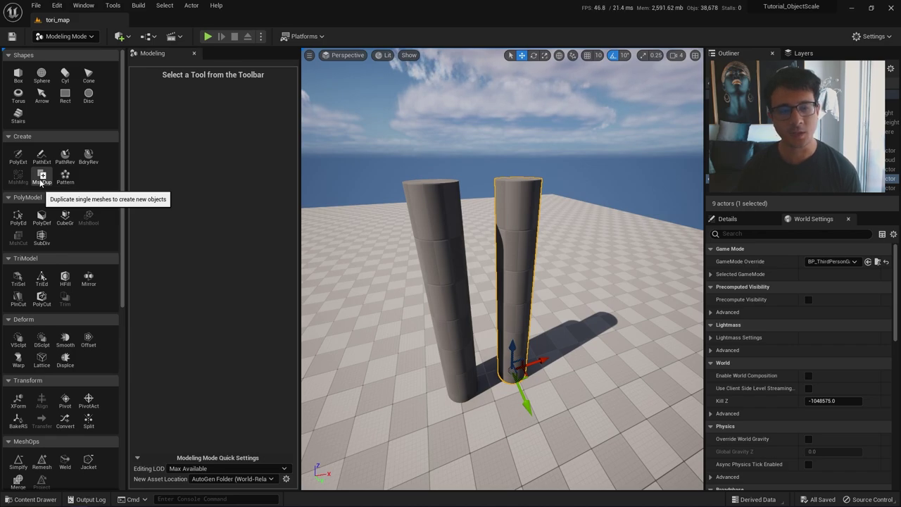
click(41, 177)
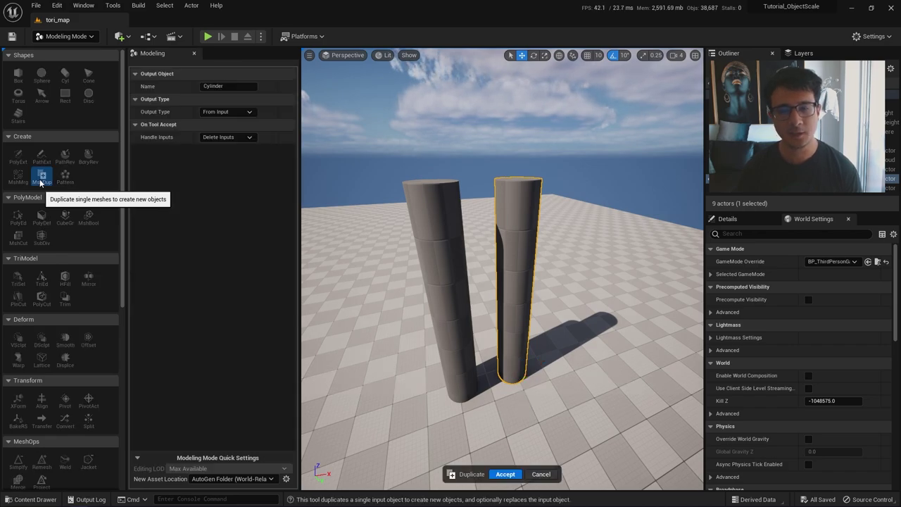
click(502, 474)
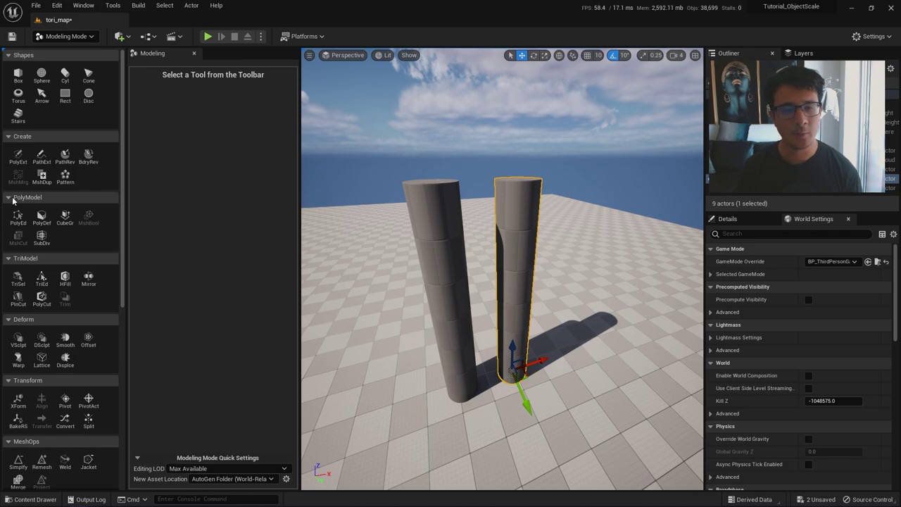
- Shorten the second pillar into a low base block by lowering its top face with PolyGroup Edit
click(18, 216)
right_drag(522, 198, 523, 176)
click(522, 198)
key(q)
drag(514, 217, 516, 387)
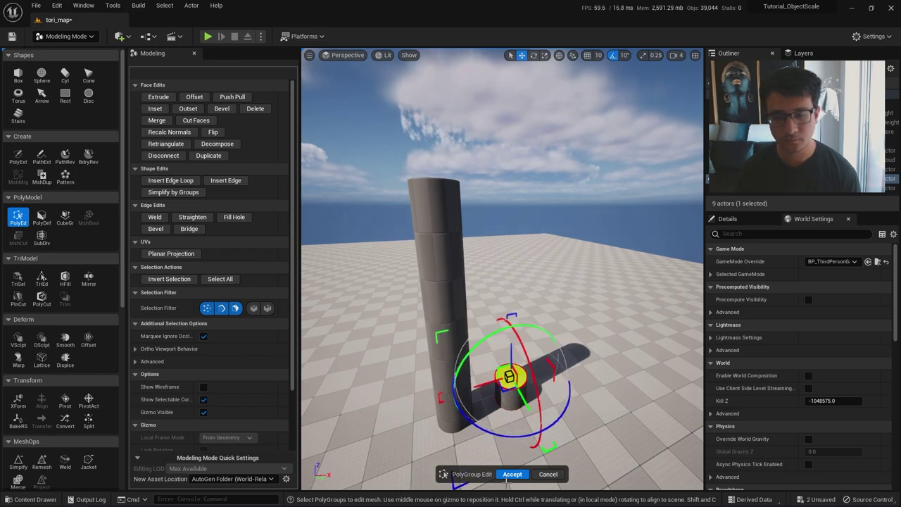
click(511, 474)
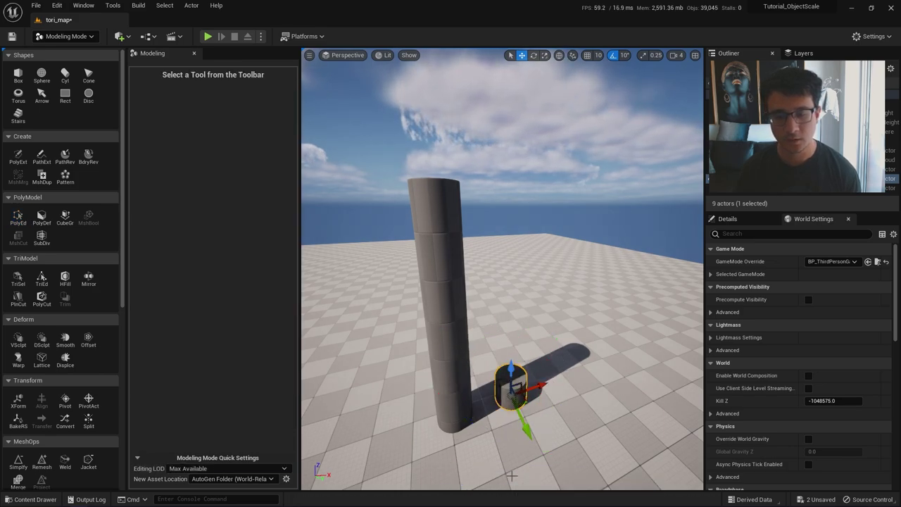
- Compare the short base block with the tall pillar from several viewpoints
right_drag(512, 476, 486, 493)
key(w)
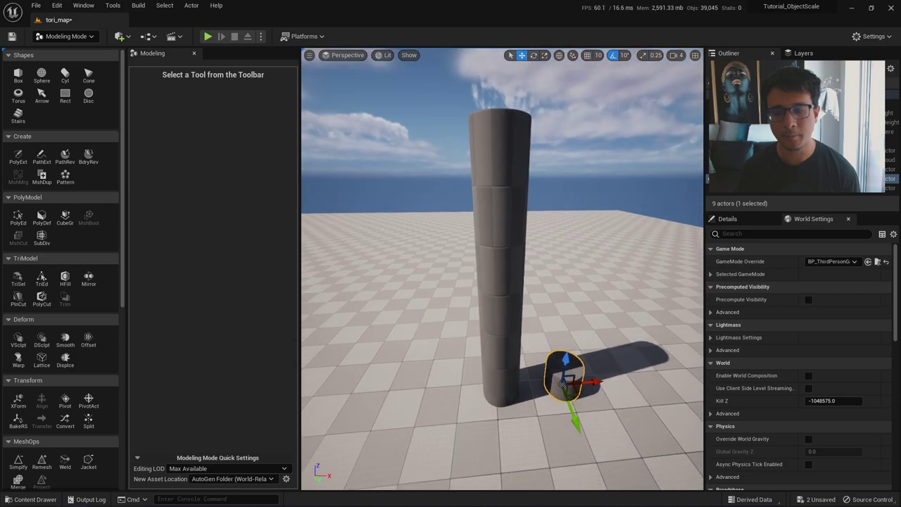
click(517, 266)
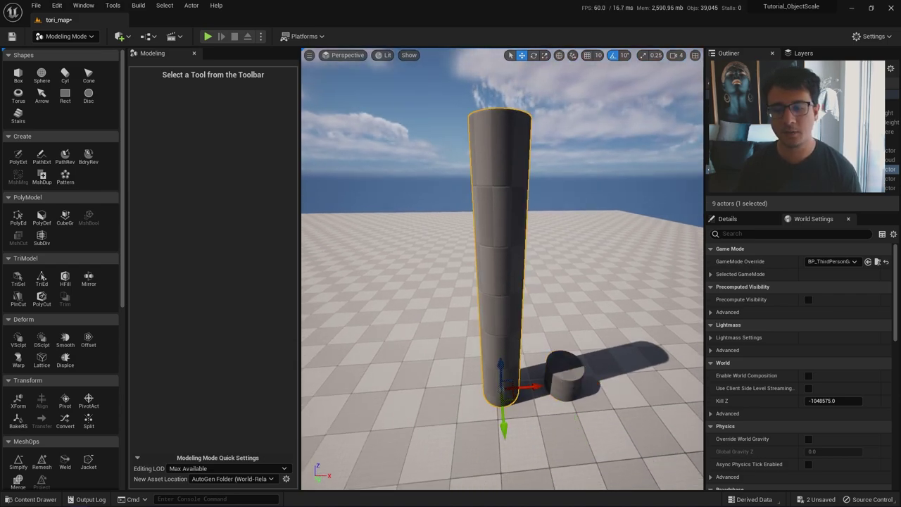
click(565, 378)
click(512, 347)
key(w)
right_drag(512, 347, 519, 389)
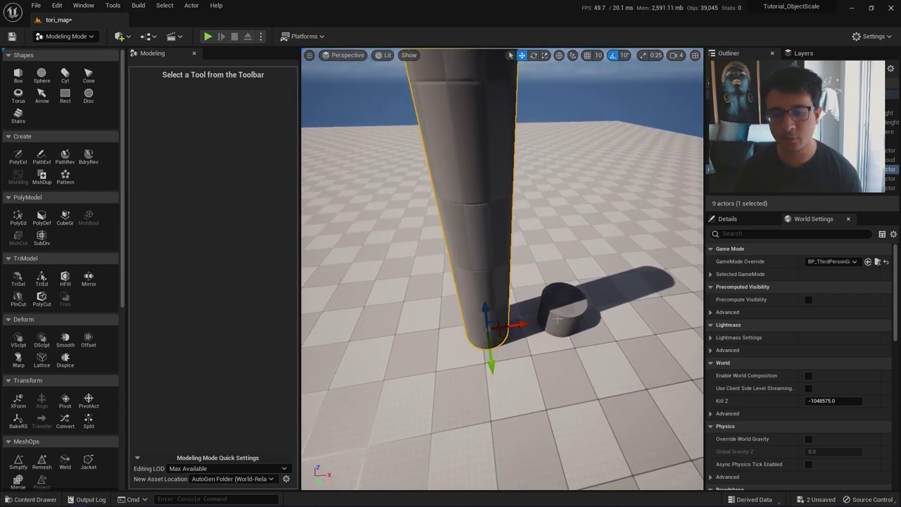
click(558, 319)
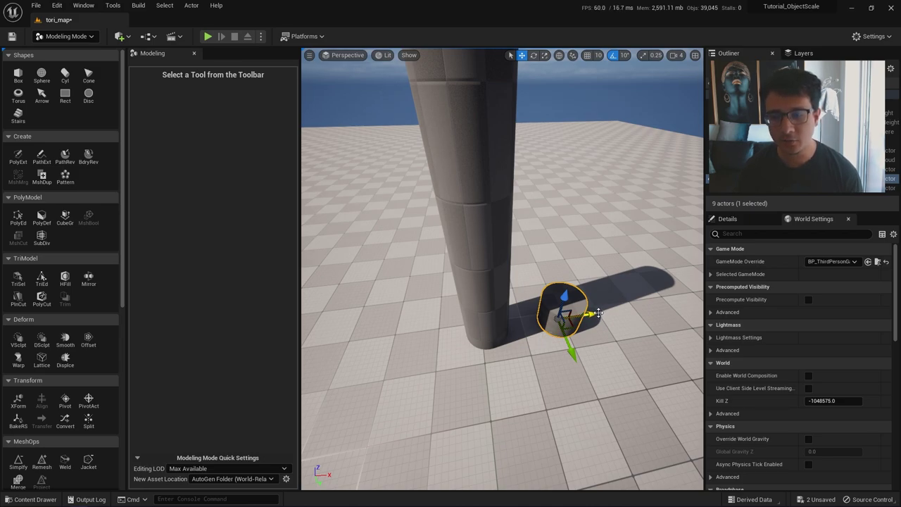
mouse_move(583, 320)
mouse_down()
mouse_move(497, 328)
mouse_move(540, 331)
mouse_move(522, 328)
mouse_move(588, 318)
mouse_up()
right_drag(589, 318, 589, 274)
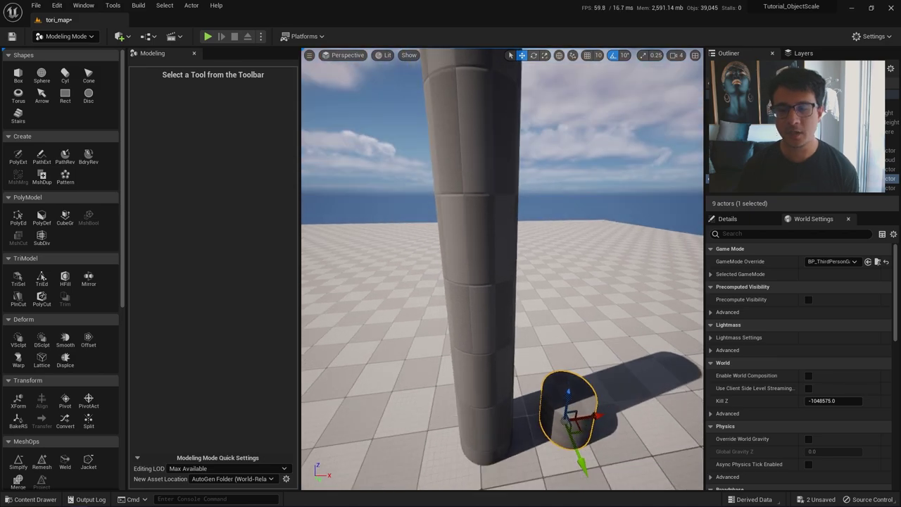
right_drag(542, 333, 542, 307)
key(s)
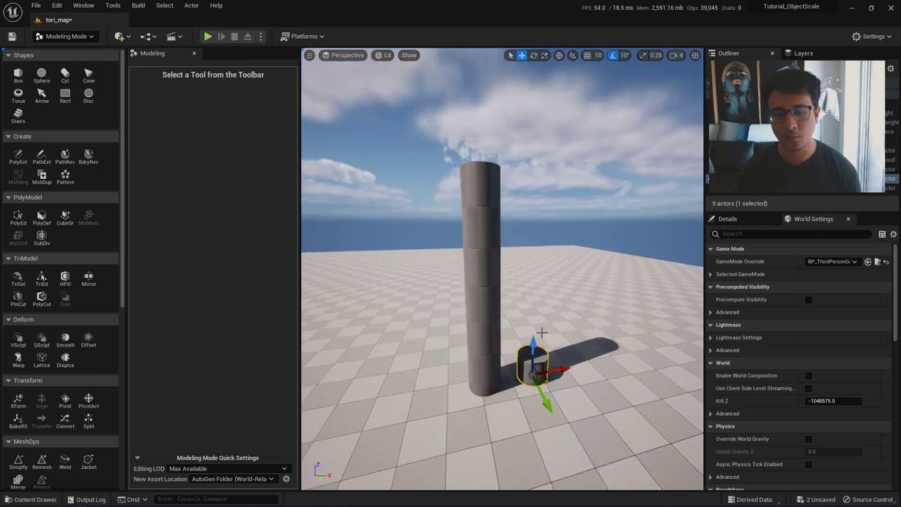
scroll(531, 371, up, 3)
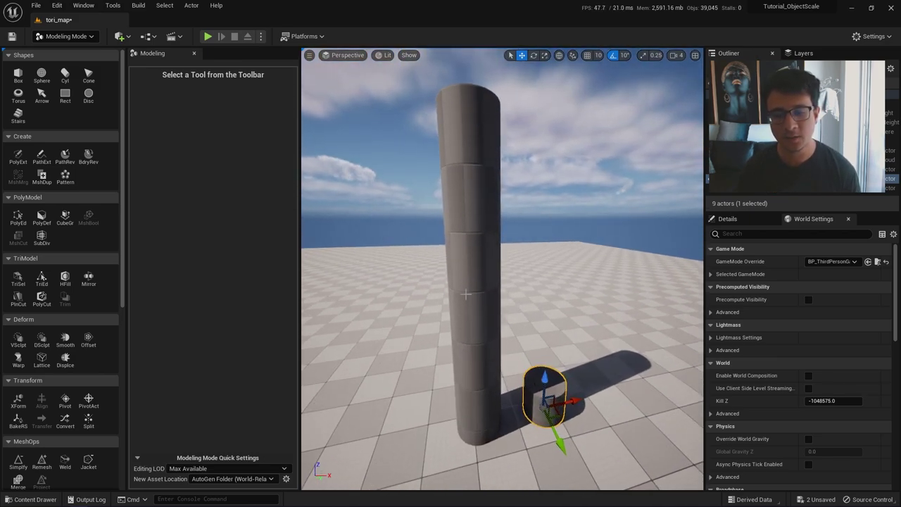
- Select the short base block first and add the tall pillar as the last selected object
ctrl+click(475, 274)
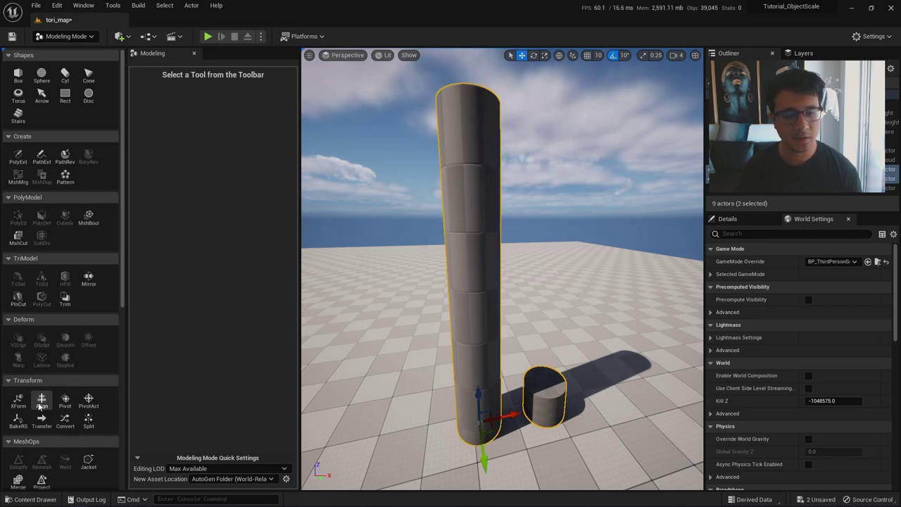
scroll(88, 278, down, 1)
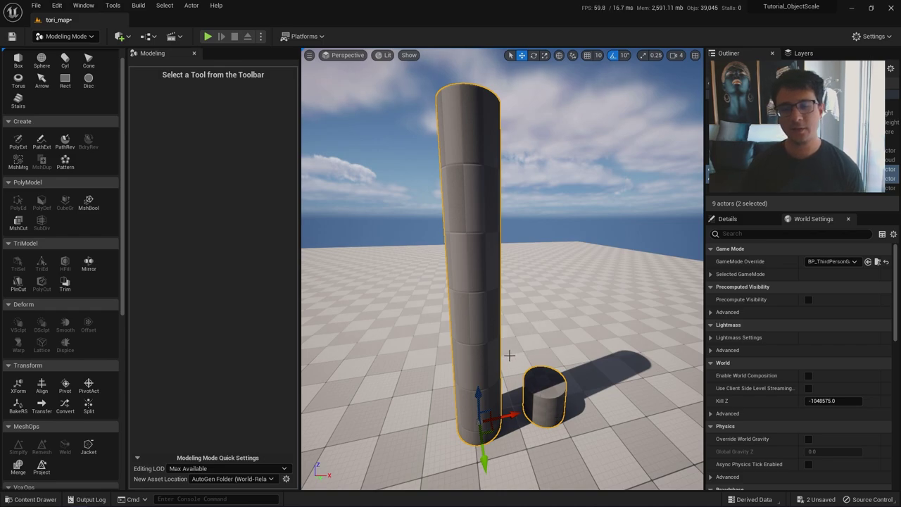
click(551, 405)
ctrl+click(472, 357)
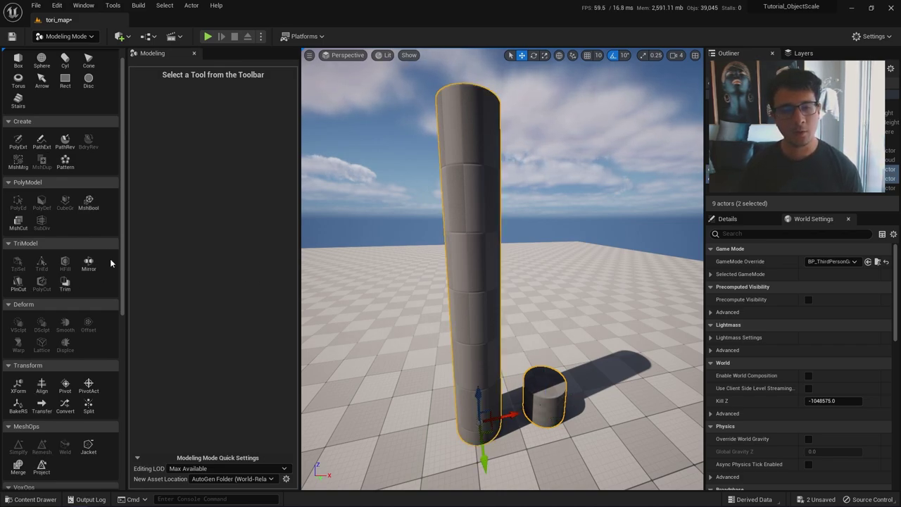
click(475, 260)
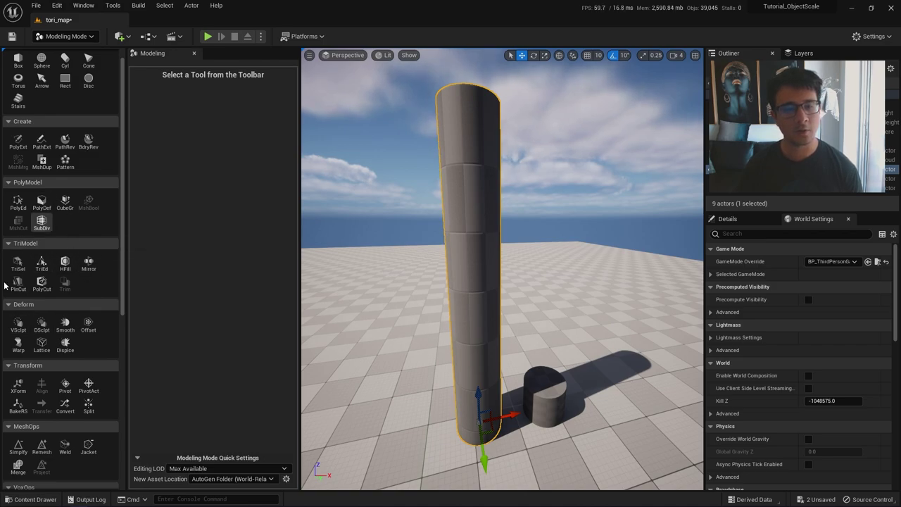
click(554, 403)
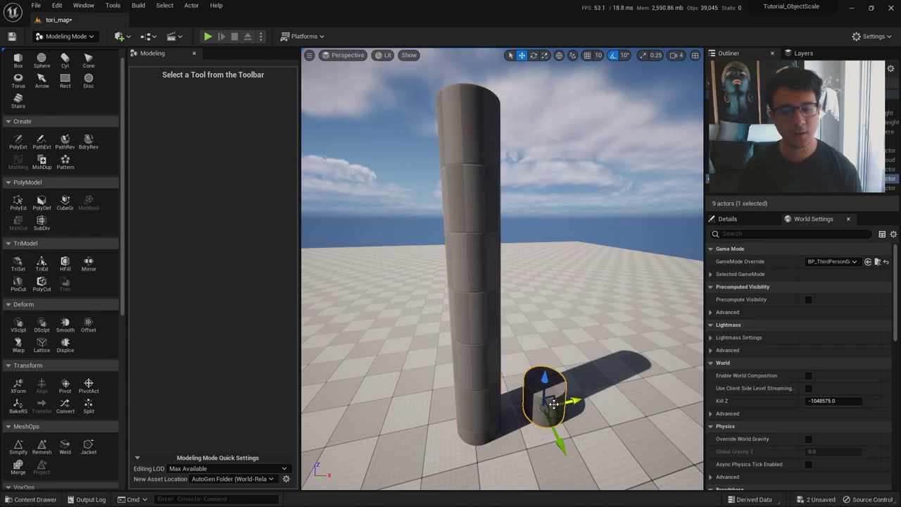
ctrl+click(477, 356)
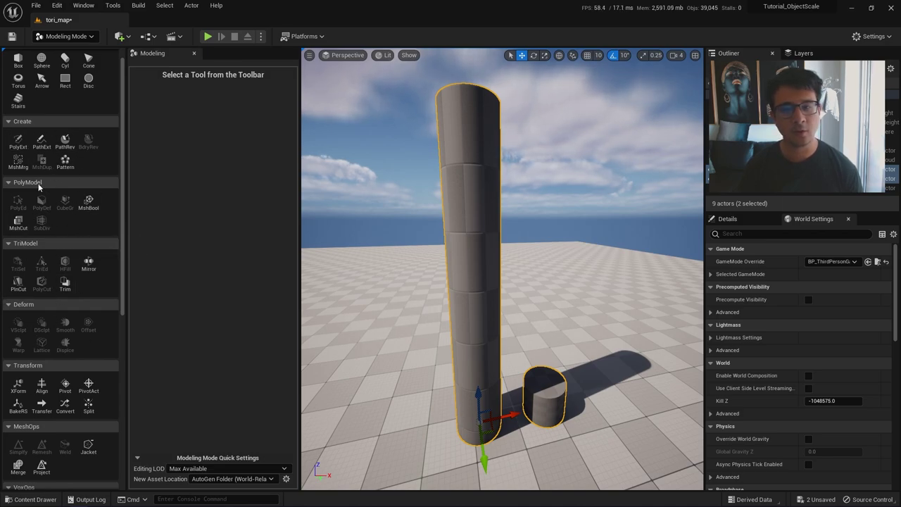
scroll(42, 281, down, 3)
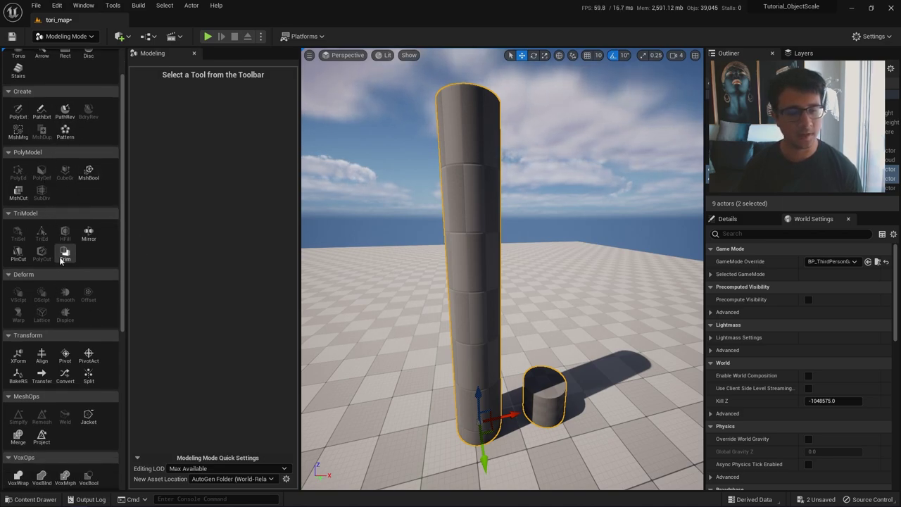
scroll(40, 310, down, 2)
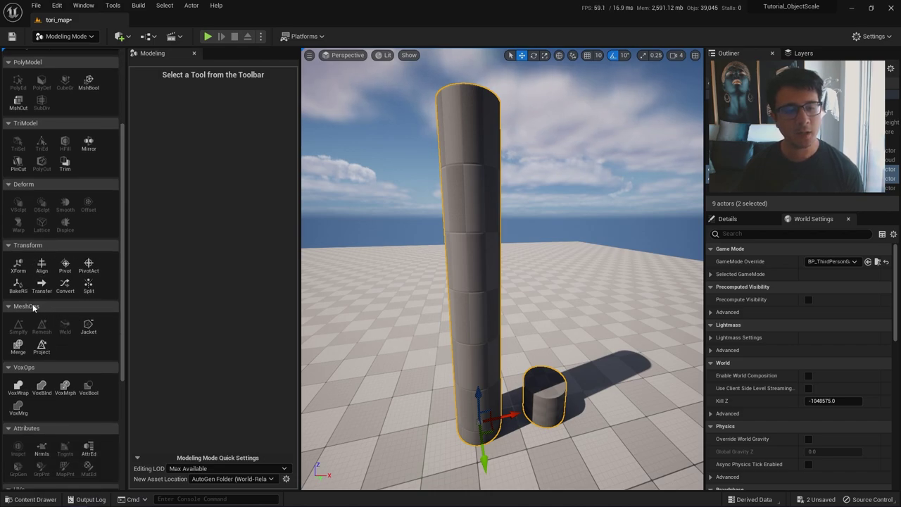
- Align the base block to the last selected pillar by bounding-box centers on X and Y only
click(42, 265)
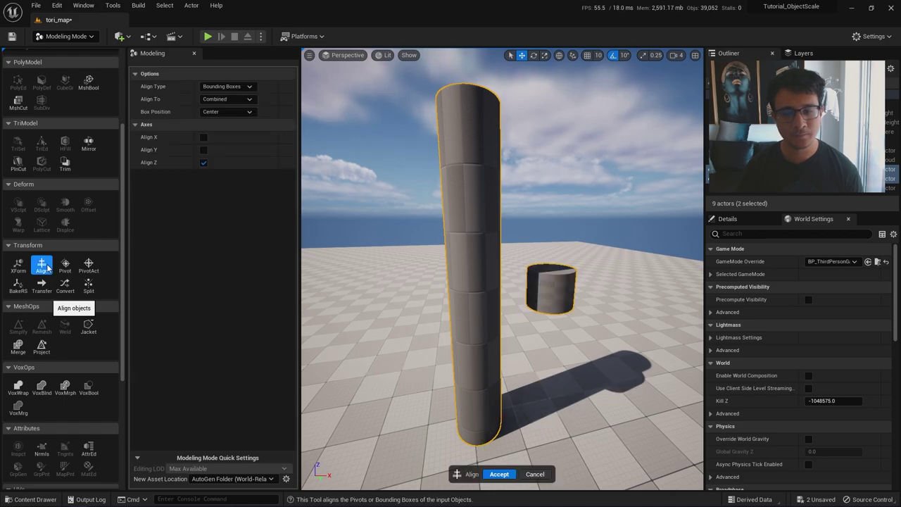
click(204, 138)
click(204, 151)
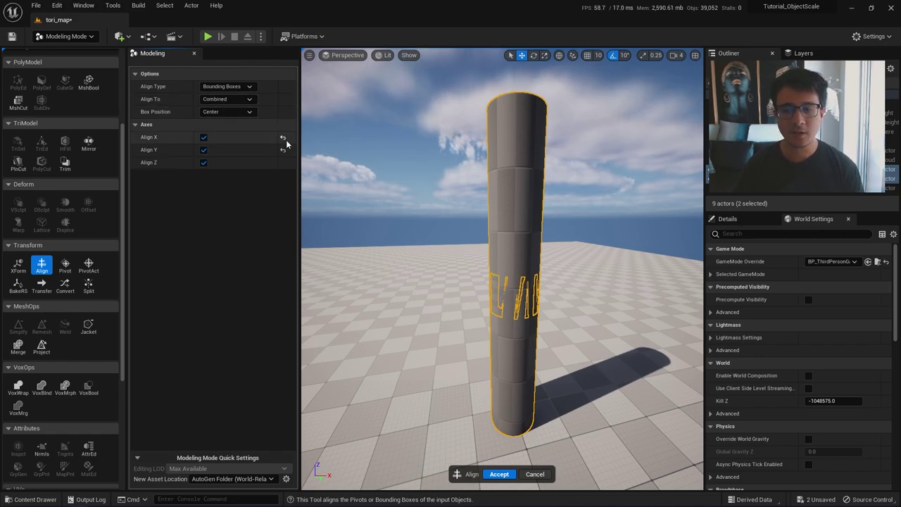
click(232, 100)
click(234, 117)
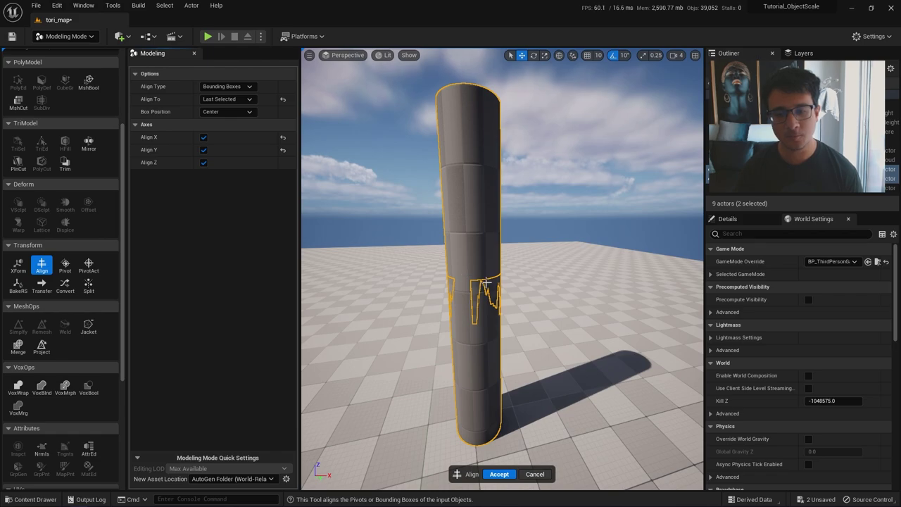
click(204, 162)
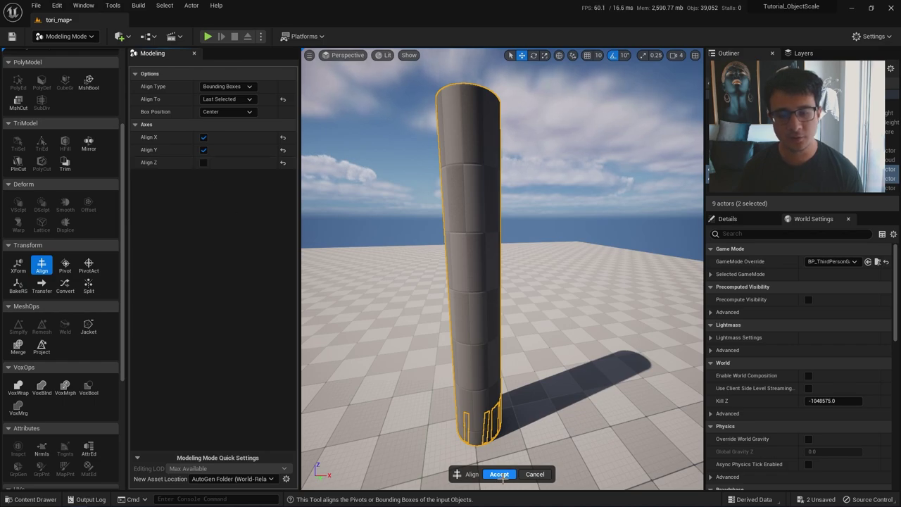
click(499, 474)
- Inspect the foot of the pillar from several sides to check the base block's alignment
key(w)
right_drag(523, 380, 514, 418)
click(505, 359)
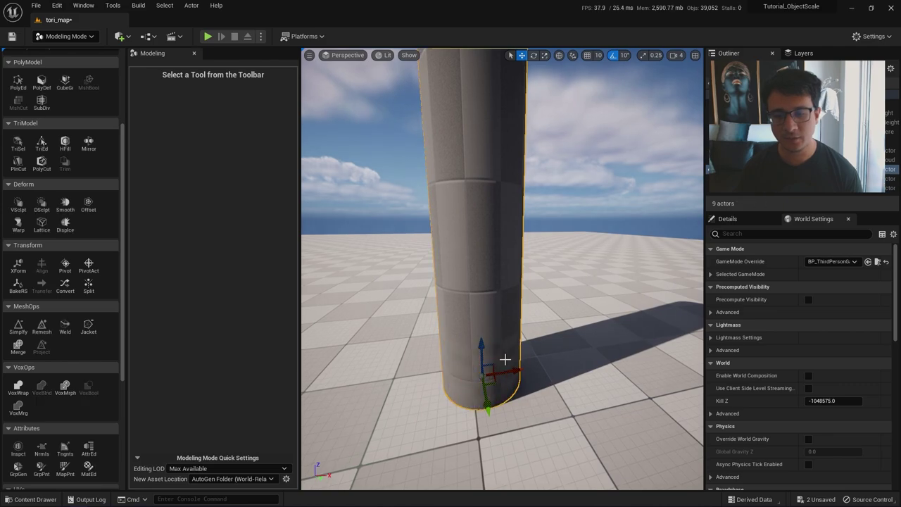
right_drag(487, 234, 539, 224)
key(a)
mouse_move(447, 171)
right_down()
mouse_move(451, 193)
mouse_move(446, 171)
right_up()
key(q)
key(e)
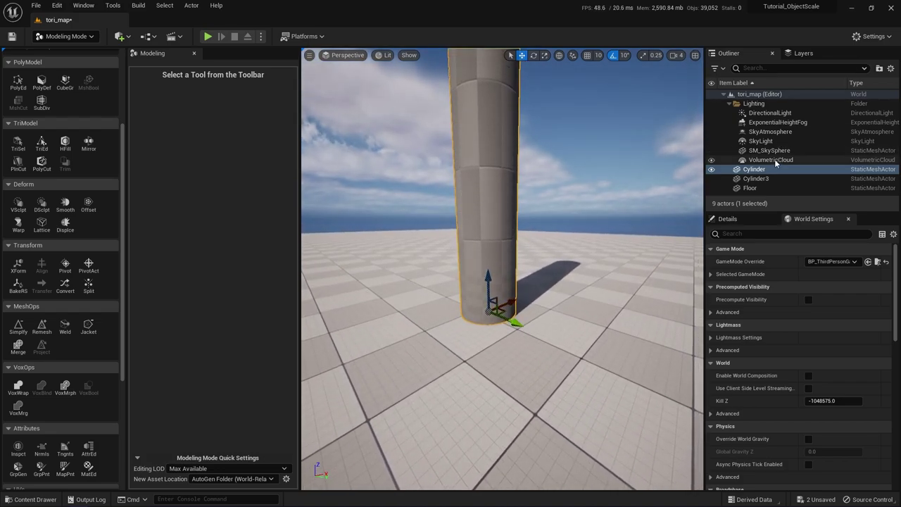
- Turn on grid snapping and 0.25 scale snapping, and scale Cylinder3 to 1.25 in X and Y
click(755, 179)
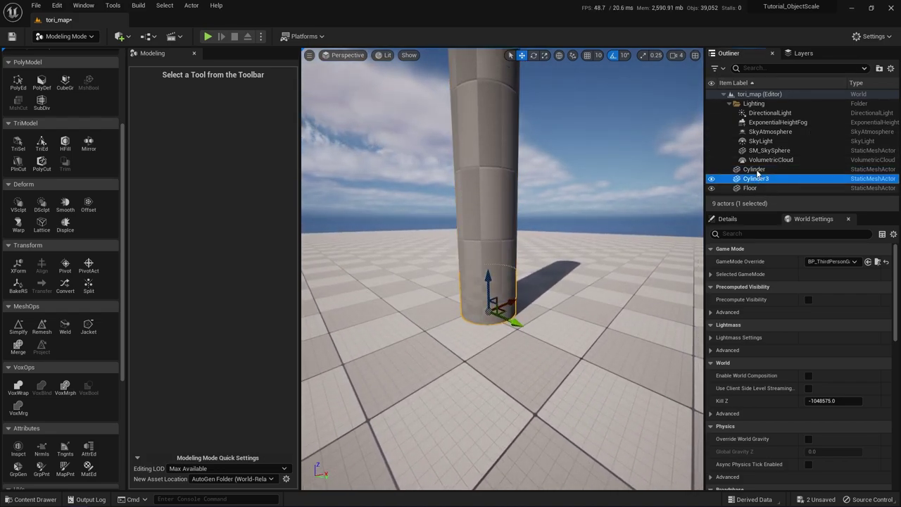
key(f)
click(748, 178)
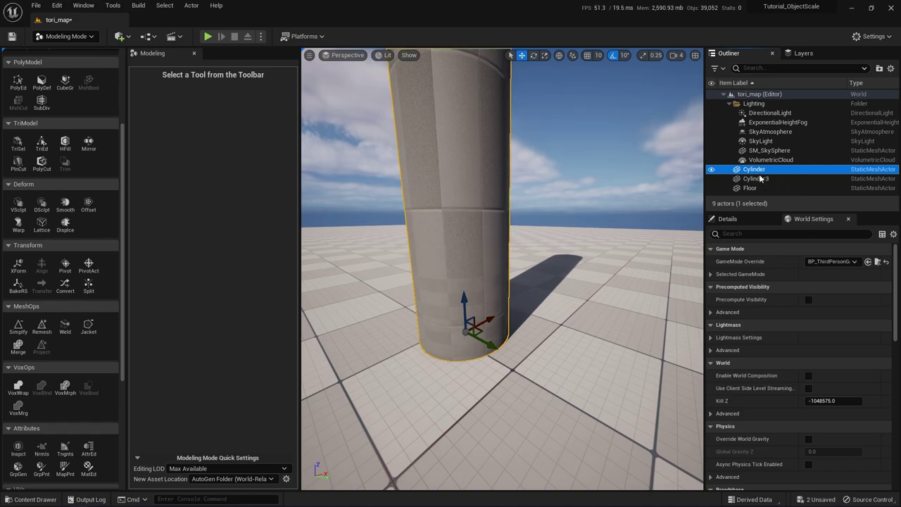
key(f)
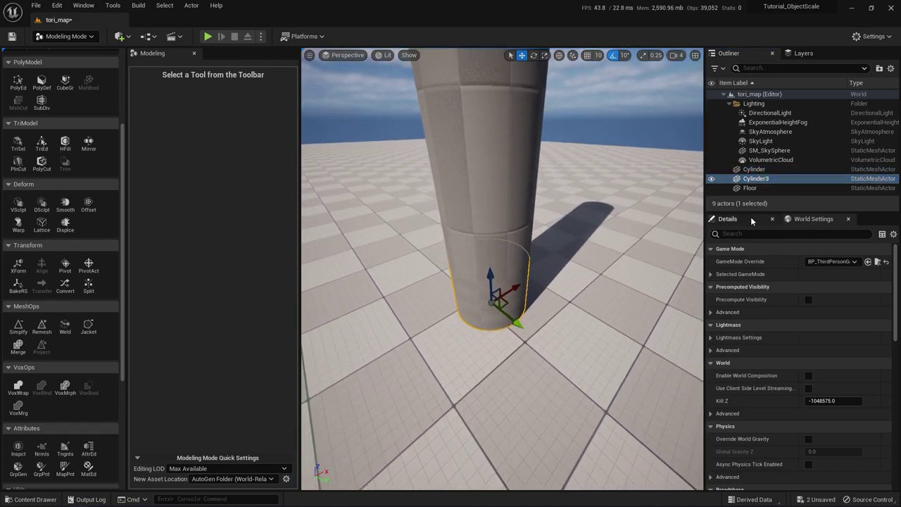
click(727, 219)
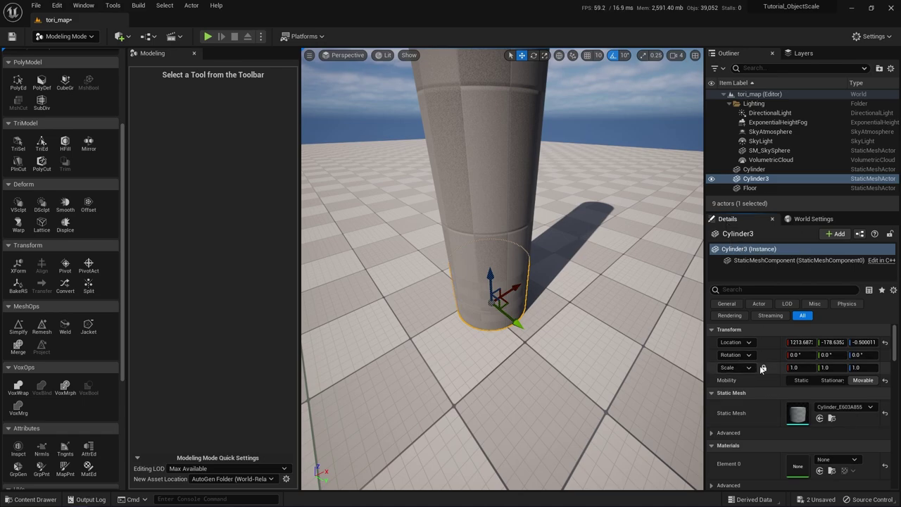
right_drag(469, 366, 462, 366)
key(w)
key(r)
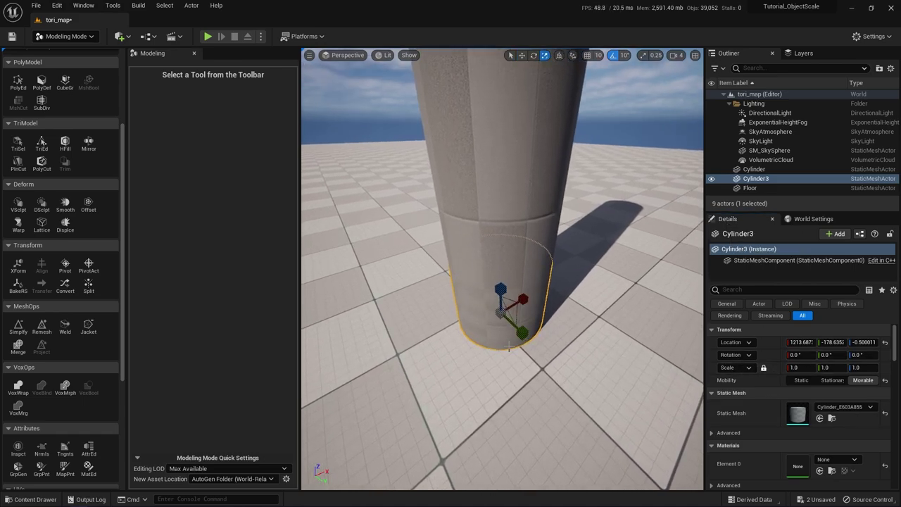
click(643, 55)
click(587, 55)
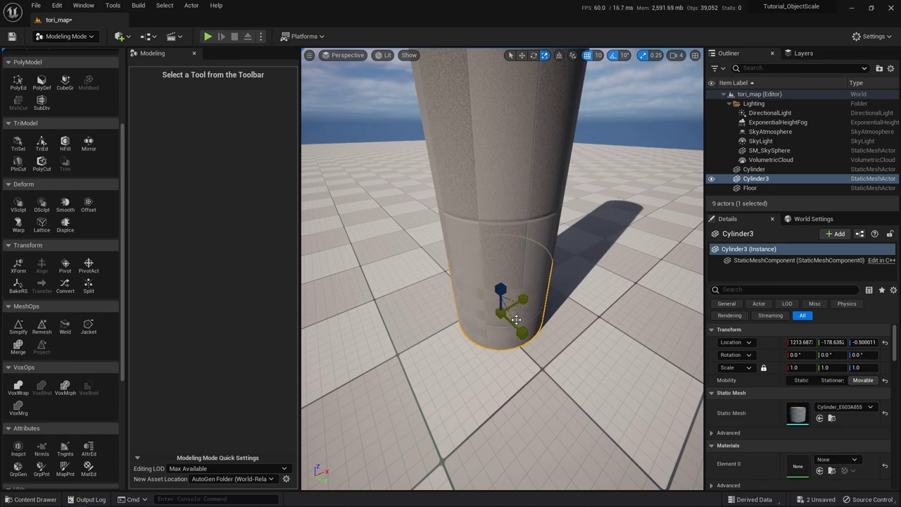
drag(517, 314, 530, 323)
- Switch to Selection Mode and review the pillar with its widened base
right_drag(544, 300, 552, 240)
key(s)
key(w)
key(s)
key(w)
right_drag(543, 360, 521, 397)
key(shift+1)
key(s)
key(a)
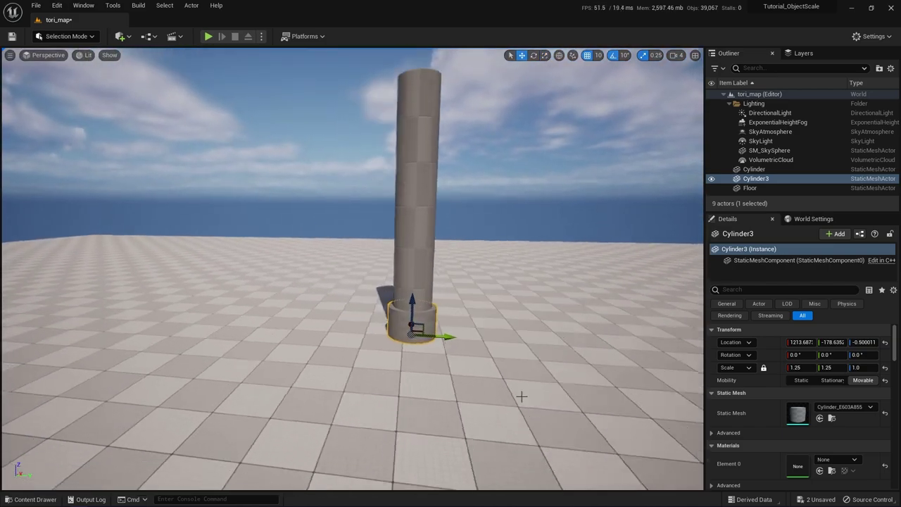
- Play the level and run the character around the pillar to judge its height and base width against the character
right_click(528, 447)
click(560, 439)
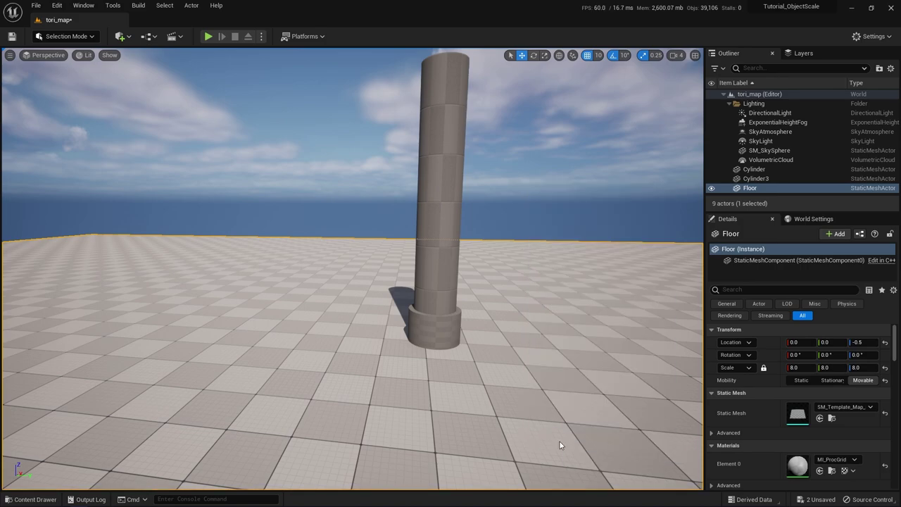
key(w)
key(s)
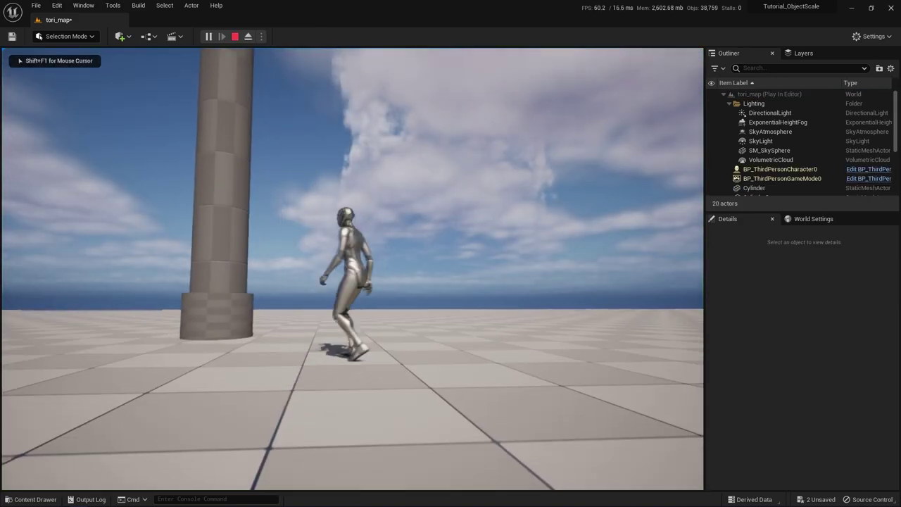
key(a)
key(w)
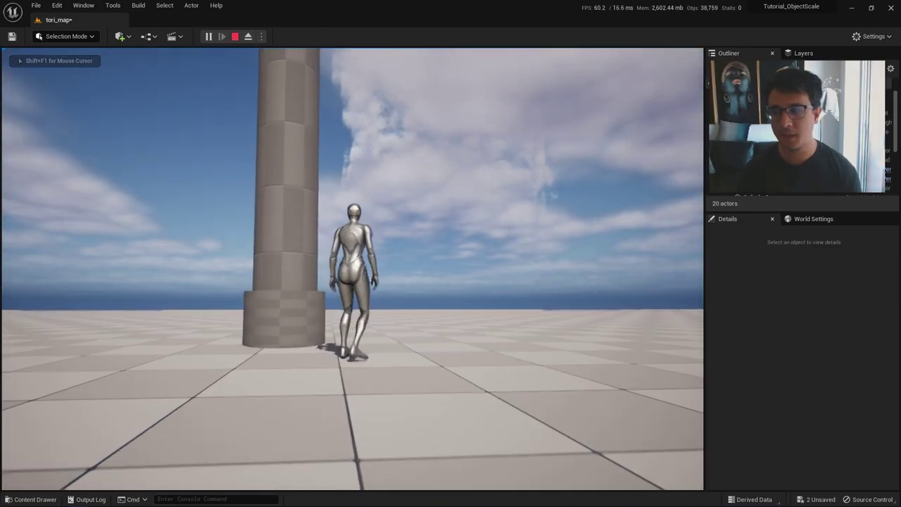
key(s)
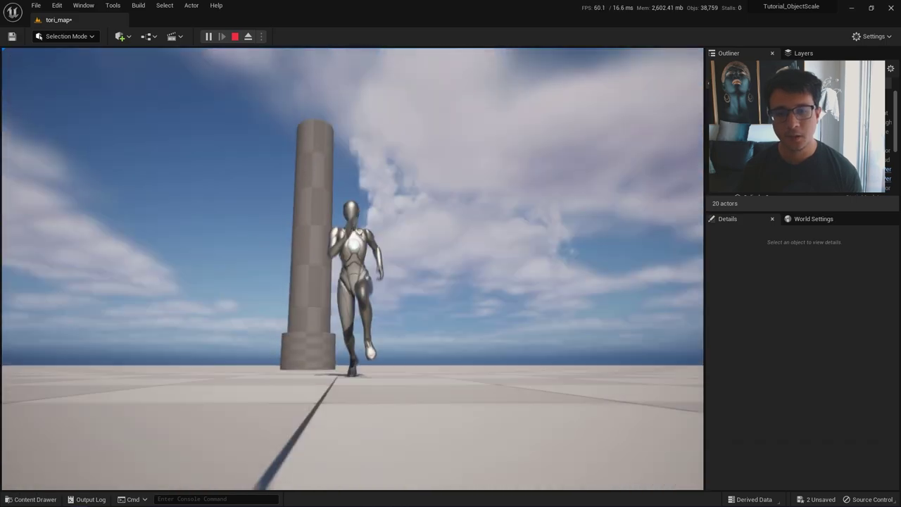
key(a)
key(d)
key(w)
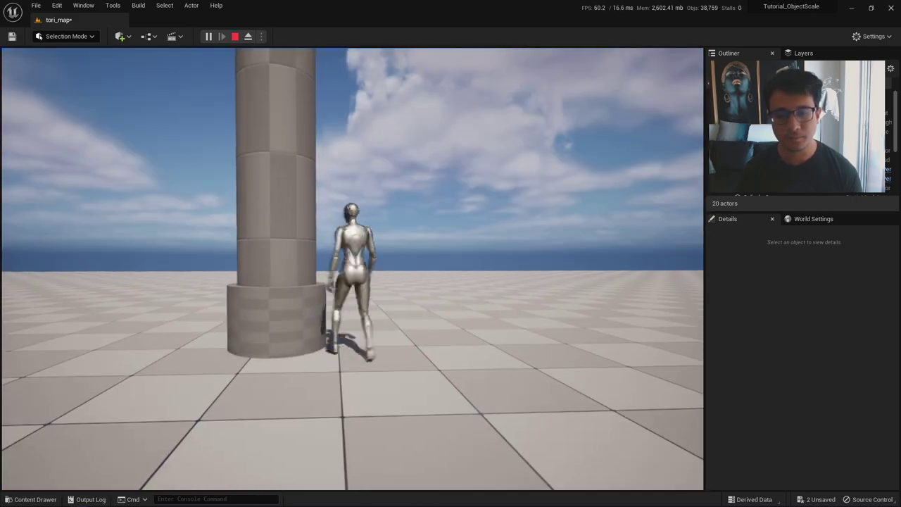
key(s)
key(a)
key(d)
key(w)
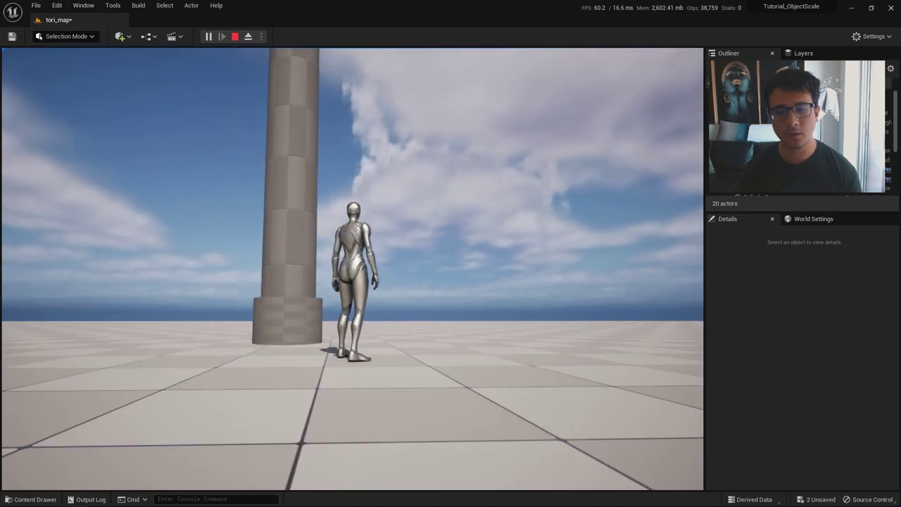
key(w)
key(s)
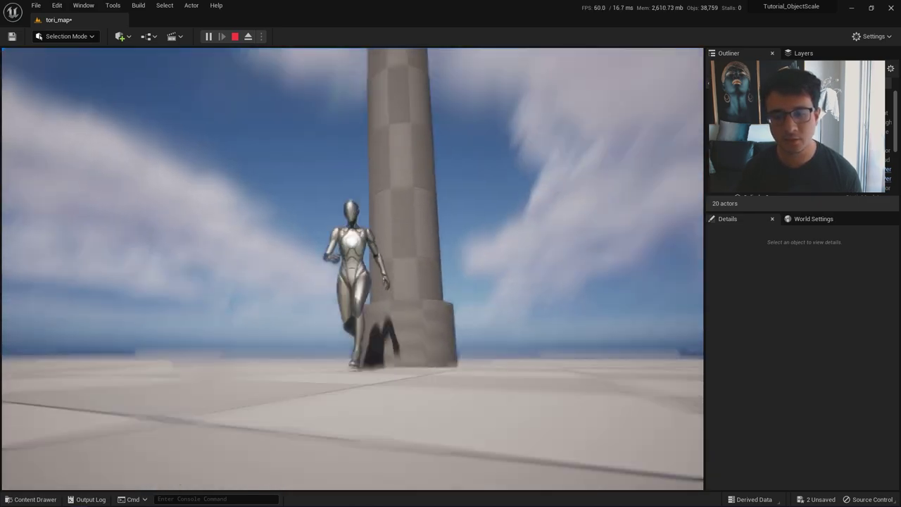
key(d)
key(w)
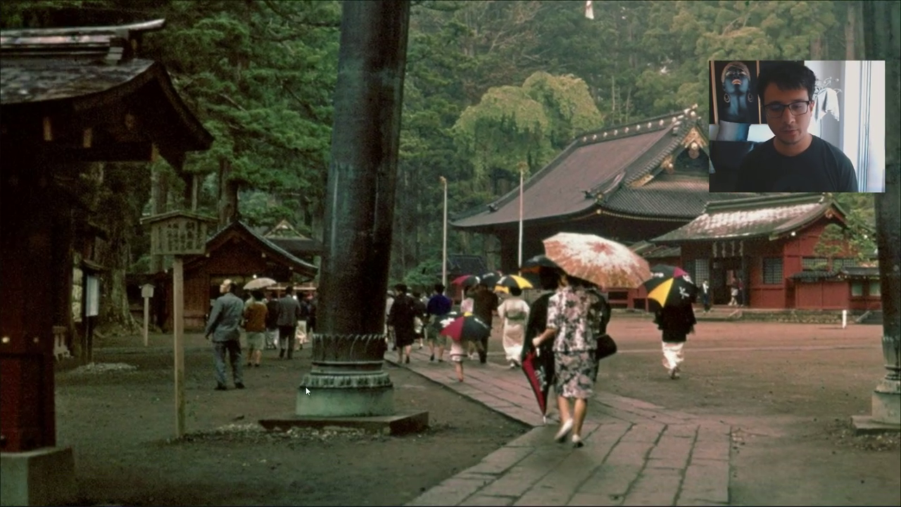
- Outline the rounded-shoulder base of the near pillar in red on a screen capture of the reference photo, and discard the capture
scroll(307, 371, down, 8)
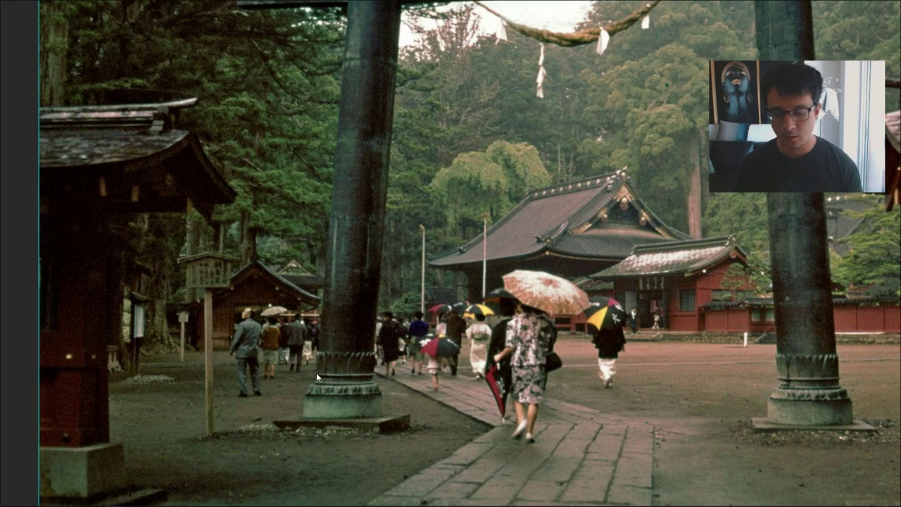
key(Print)
drag(155, 19, 569, 480)
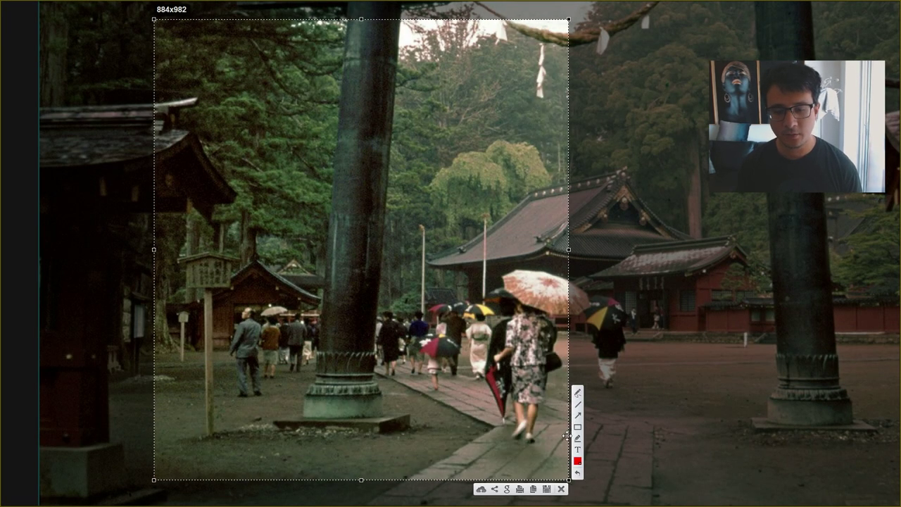
click(577, 392)
drag(383, 418, 383, 409)
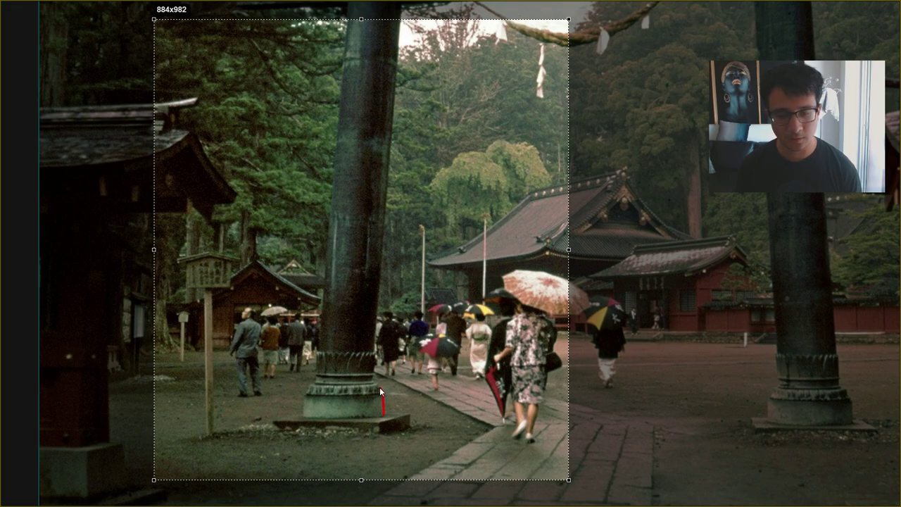
drag(373, 381, 320, 381)
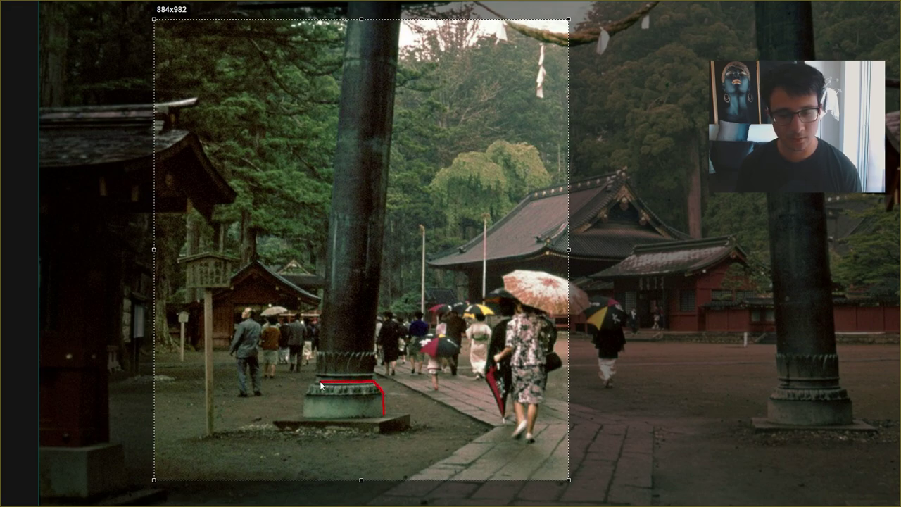
drag(306, 412, 306, 416)
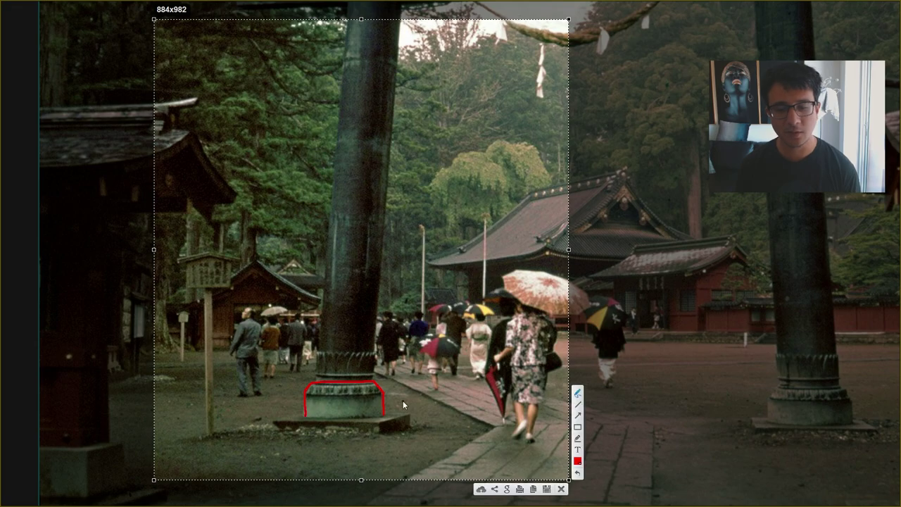
drag(405, 409, 408, 418)
click(562, 488)
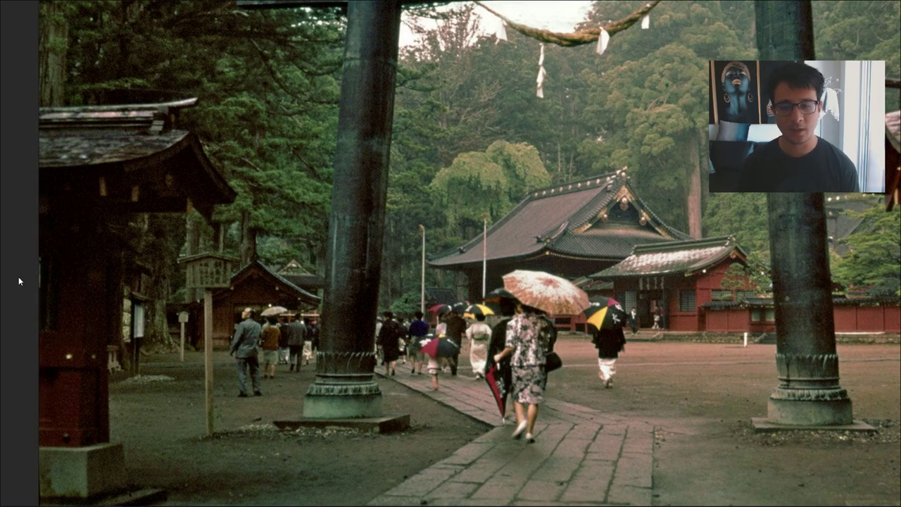
- Return to Unreal Editor, select the pillar's base Cylinder3 and switch to Modeling Mode
key(alt+Tab)
mouse_move(431, 281)
right_down()
mouse_move(409, 299)
mouse_move(428, 283)
right_up()
key(w)
click(388, 403)
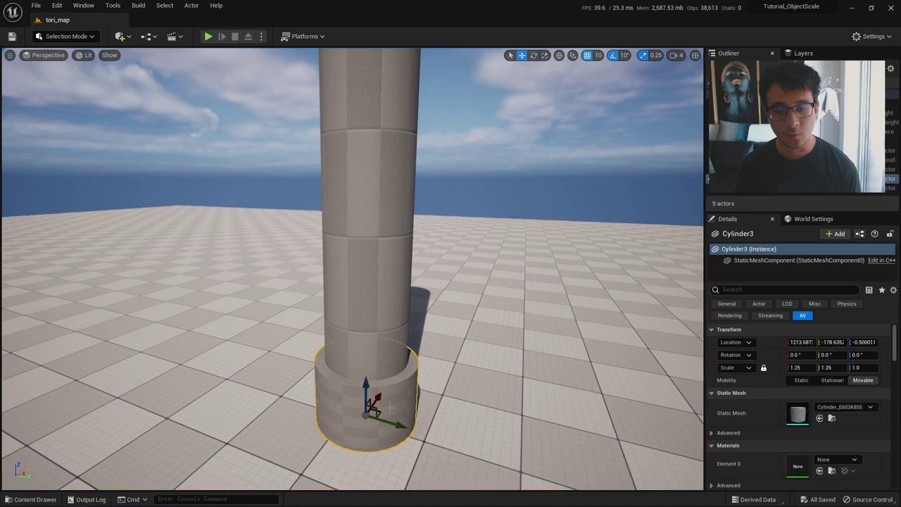
key(w)
right_drag(388, 403, 393, 433)
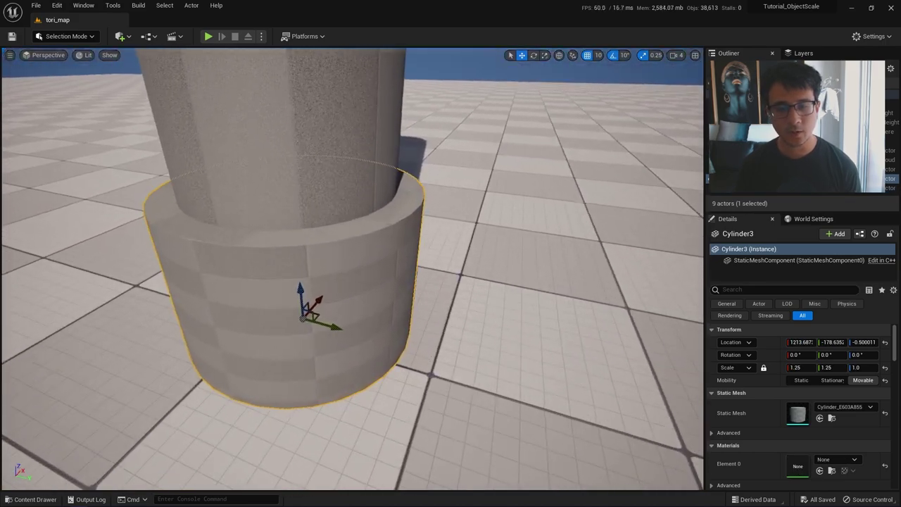
click(62, 37)
click(64, 93)
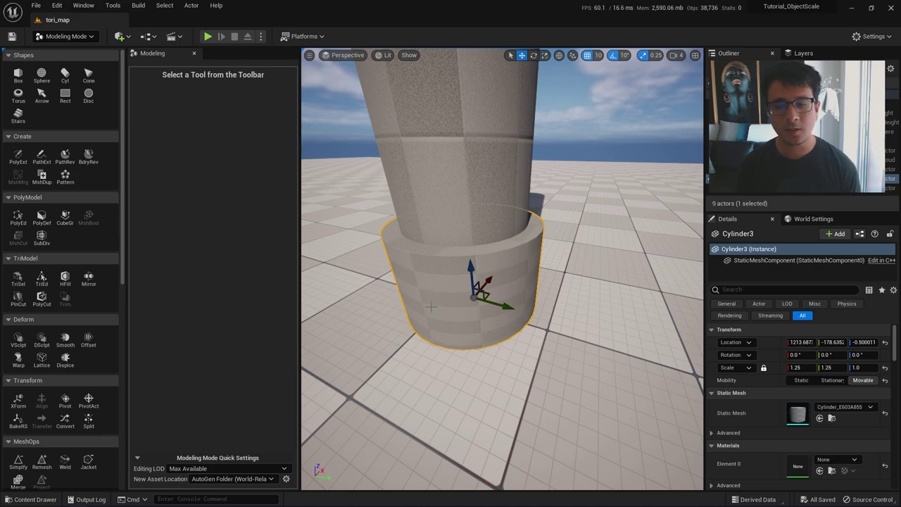
- Bevel the upper rim edge of Cylinder3 in PolyGroup Edit with a distance of about 10.27, and accept the edit
click(17, 217)
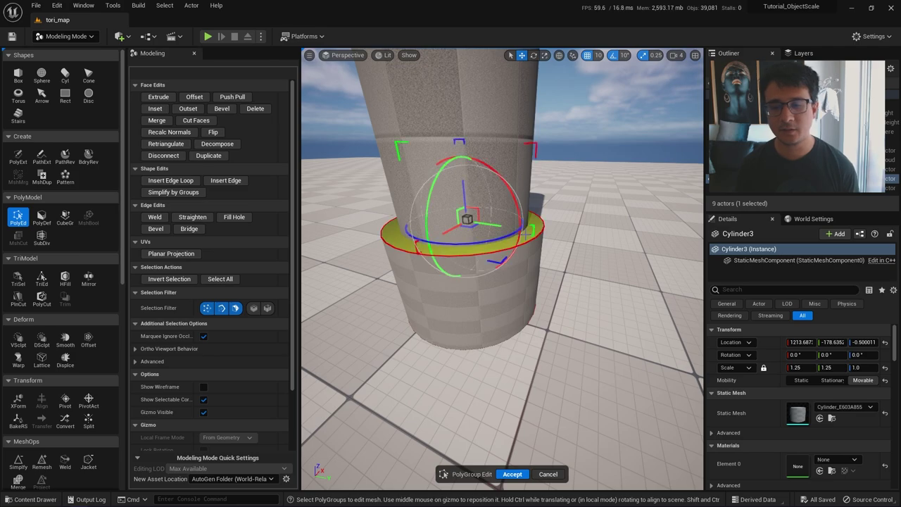
scroll(497, 285, up, 5)
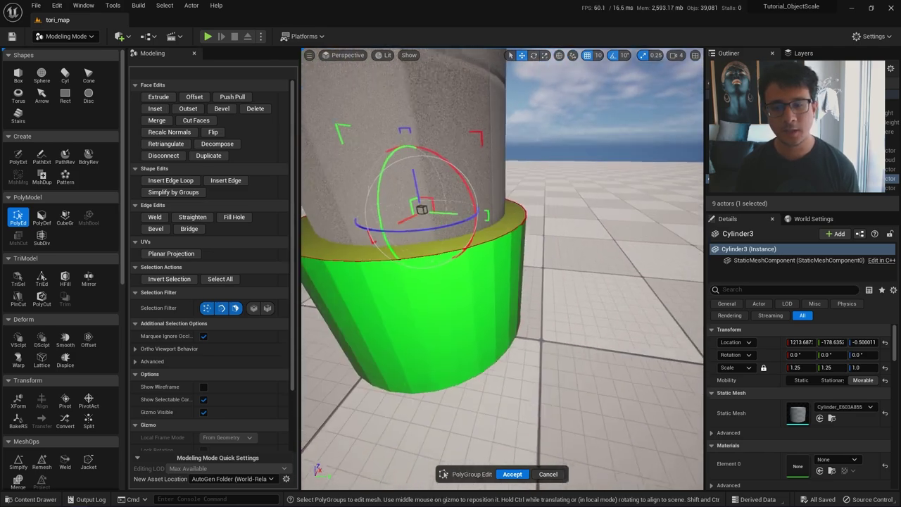
click(156, 229)
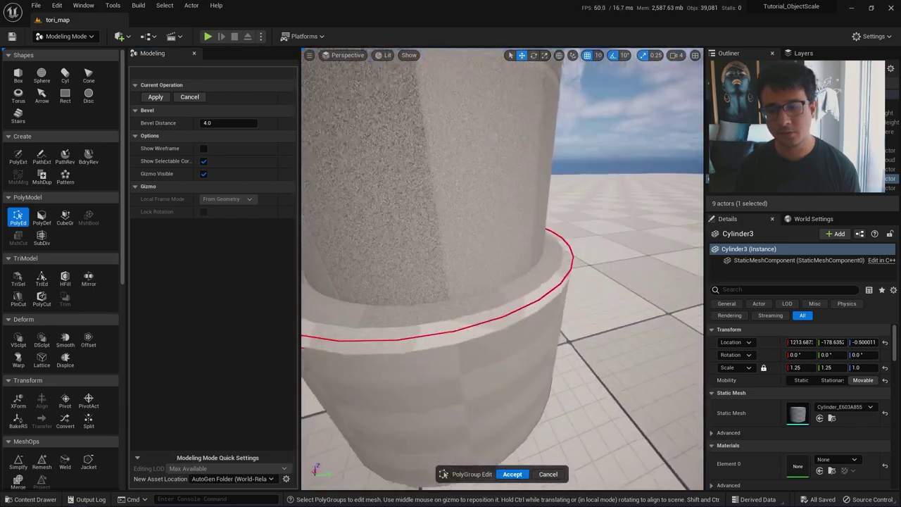
mouse_move(456, 252)
right_down()
mouse_move(443, 247)
mouse_move(456, 252)
right_up()
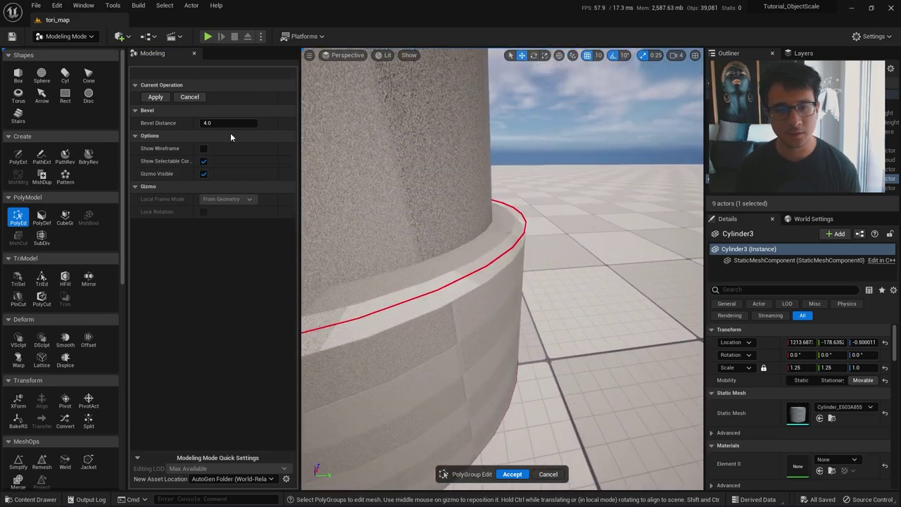
drag(229, 123, 250, 124)
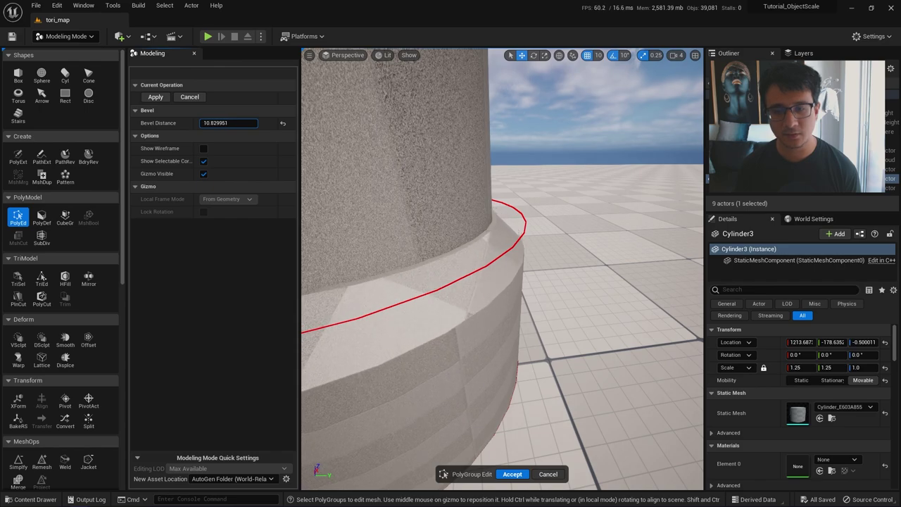
mouse_move(456, 252)
right_down()
mouse_move(468, 255)
mouse_move(461, 243)
mouse_move(451, 247)
mouse_move(459, 255)
right_up()
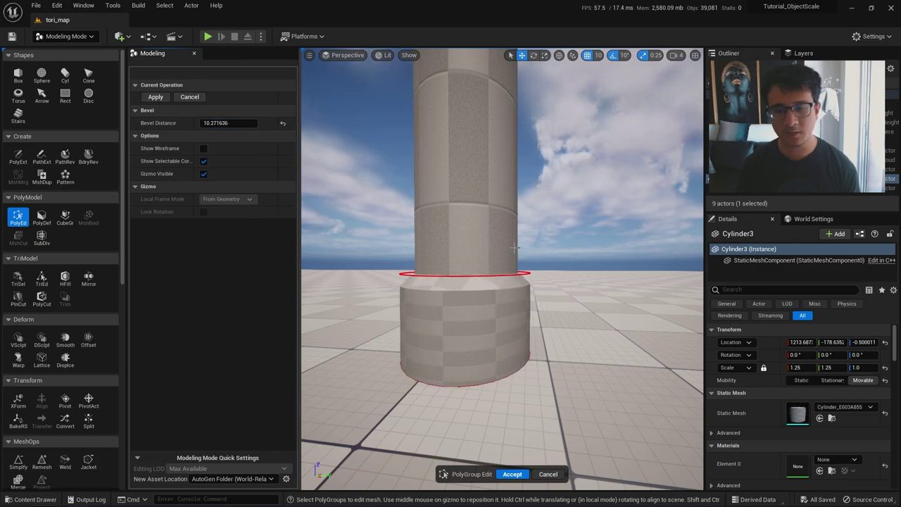
right_drag(513, 248, 513, 247)
click(512, 474)
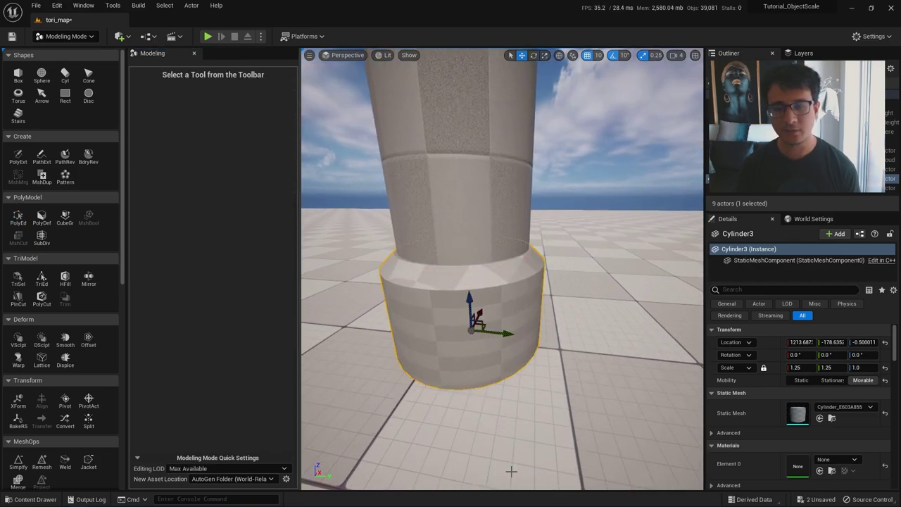
- Try to bevel the lower edge of the base's sloped shoulder with a distance of about 3.37
right_drag(490, 302, 491, 302)
click(17, 217)
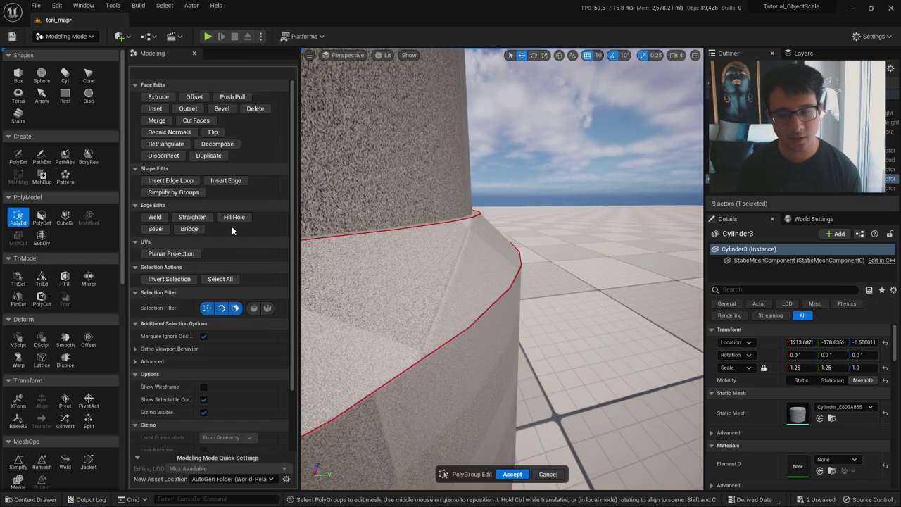
click(421, 246)
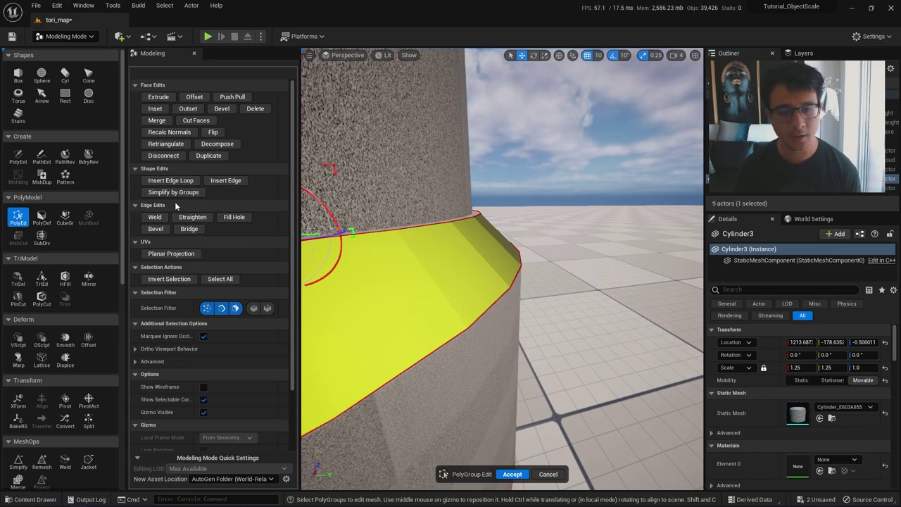
click(254, 310)
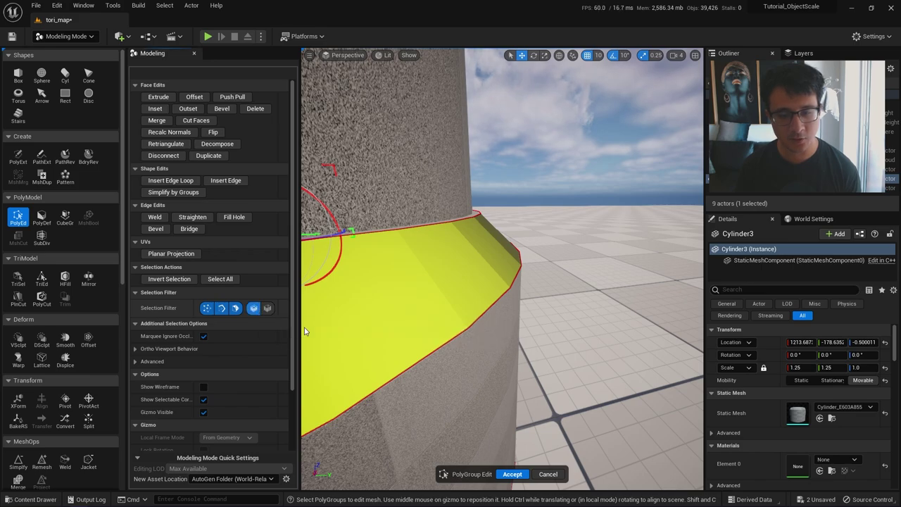
click(423, 357)
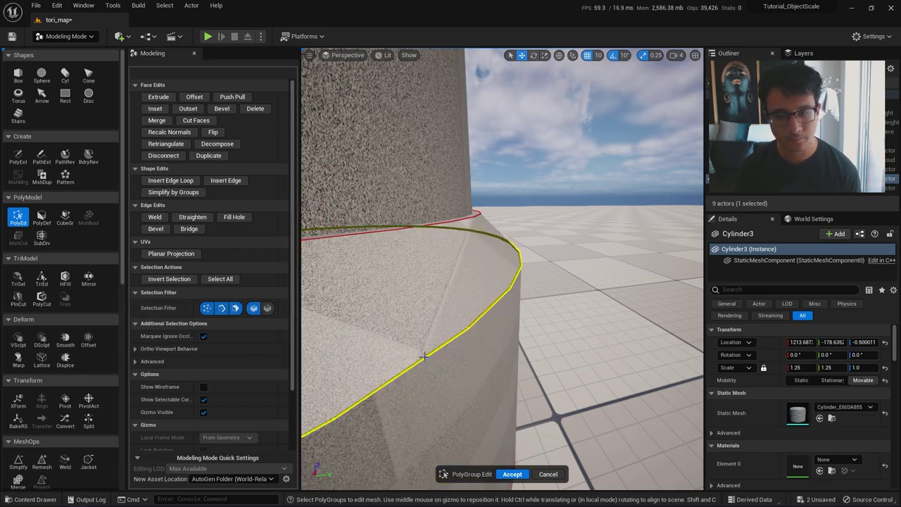
click(156, 229)
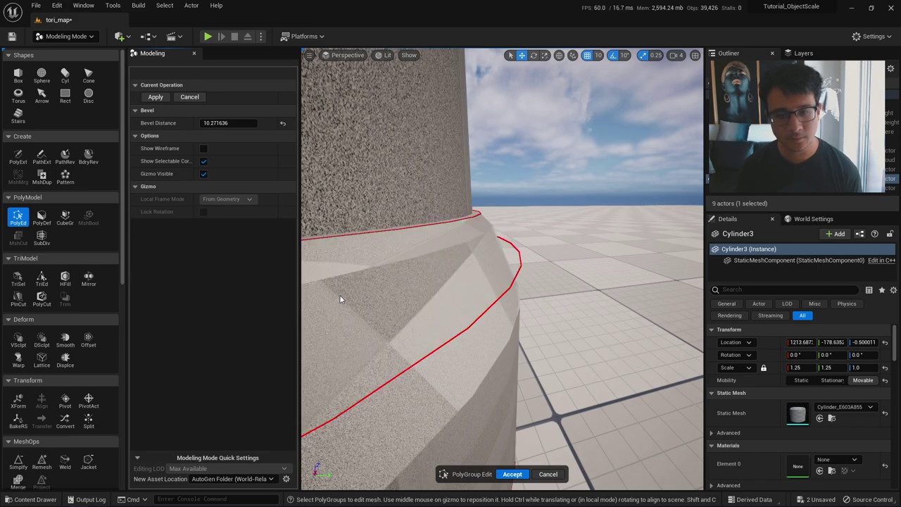
drag(228, 123, 276, 148)
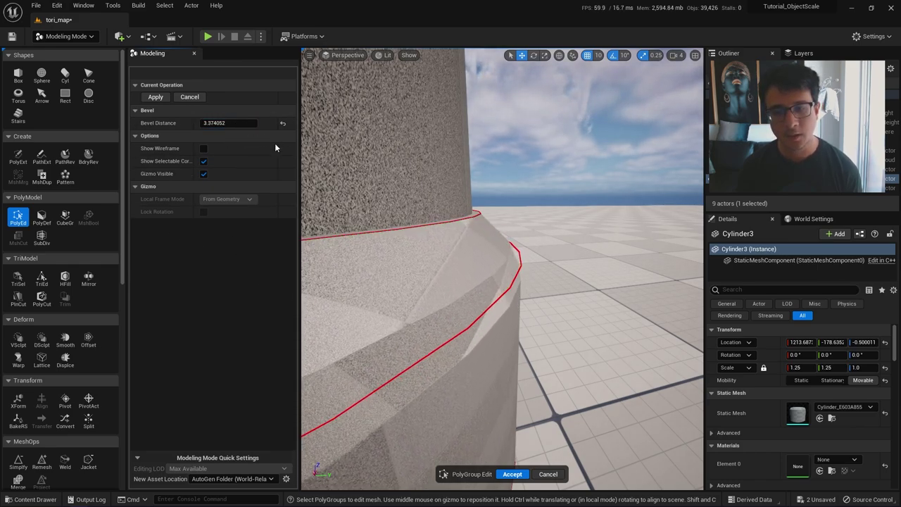
click(548, 474)
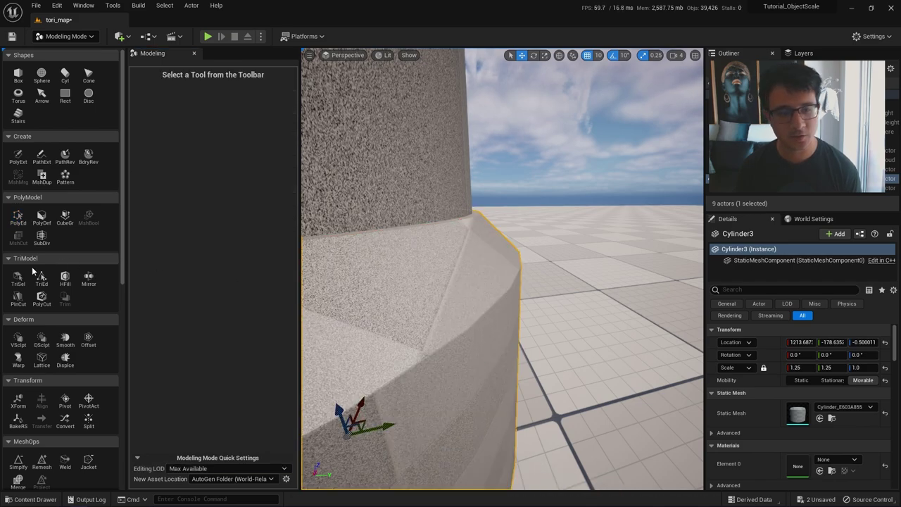
- Bevel the edges of the base's sloped shoulder in PolyGroup Edit with a distance of about 1.5, and accept the edit
click(15, 216)
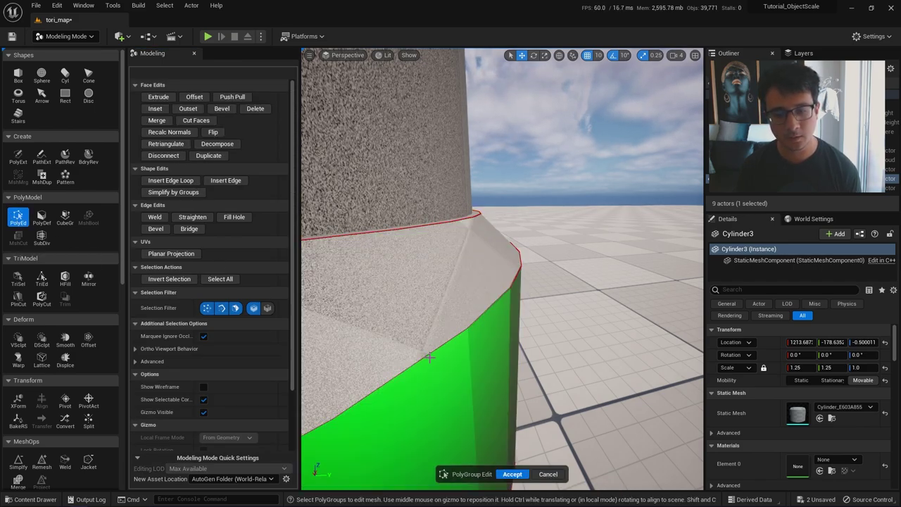
click(419, 268)
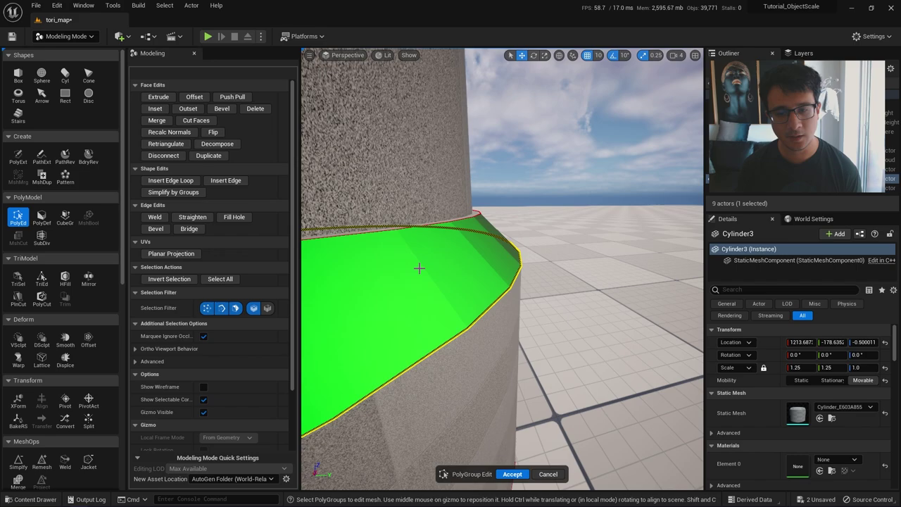
click(380, 231)
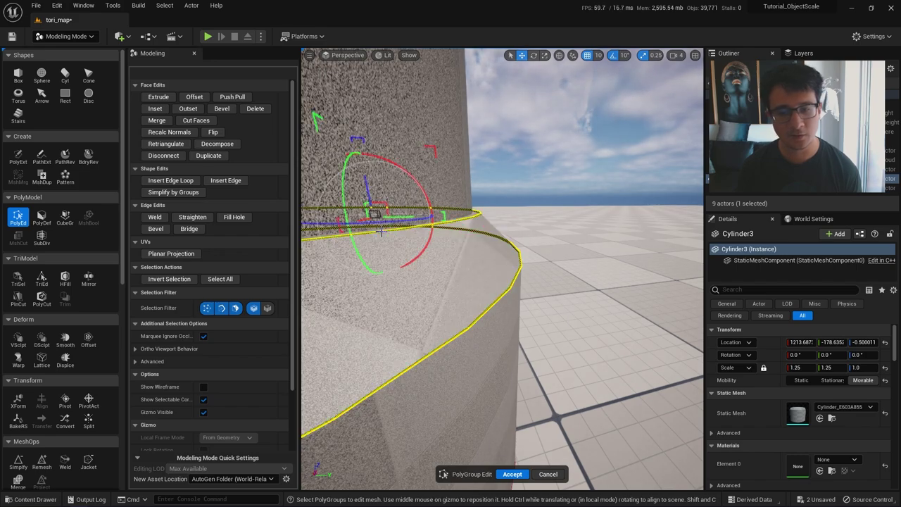
click(156, 230)
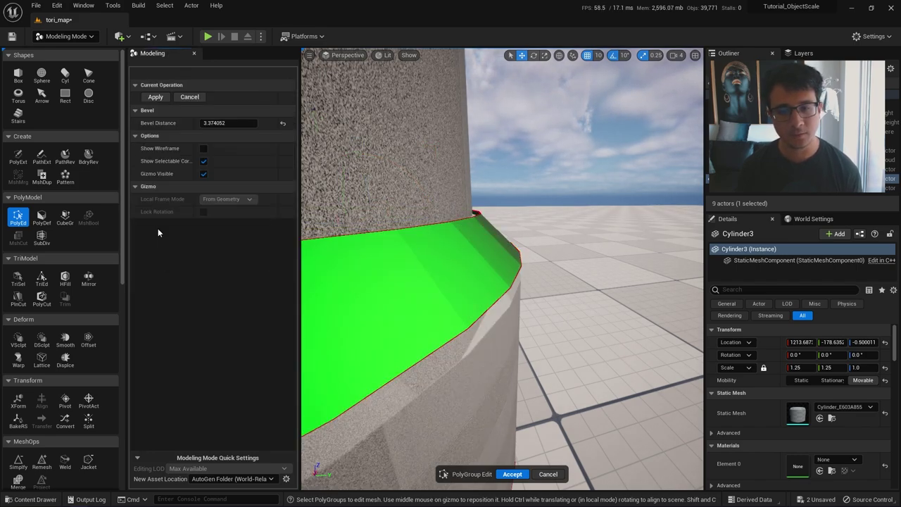
drag(226, 123, 202, 124)
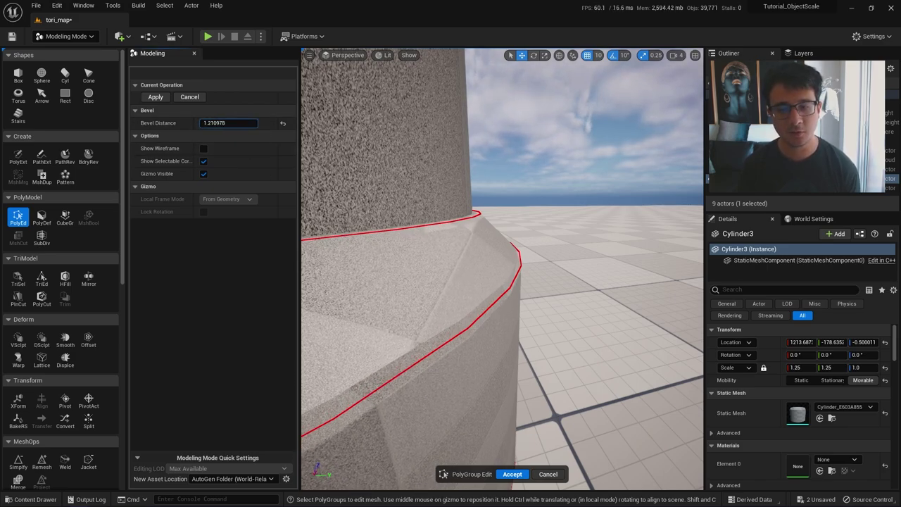
key(a)
key(d)
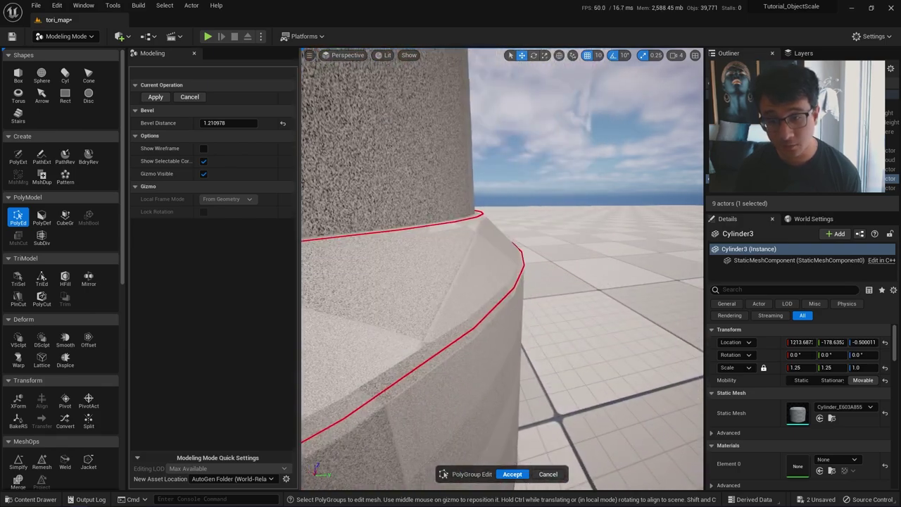
key(s)
drag(212, 123, 232, 123)
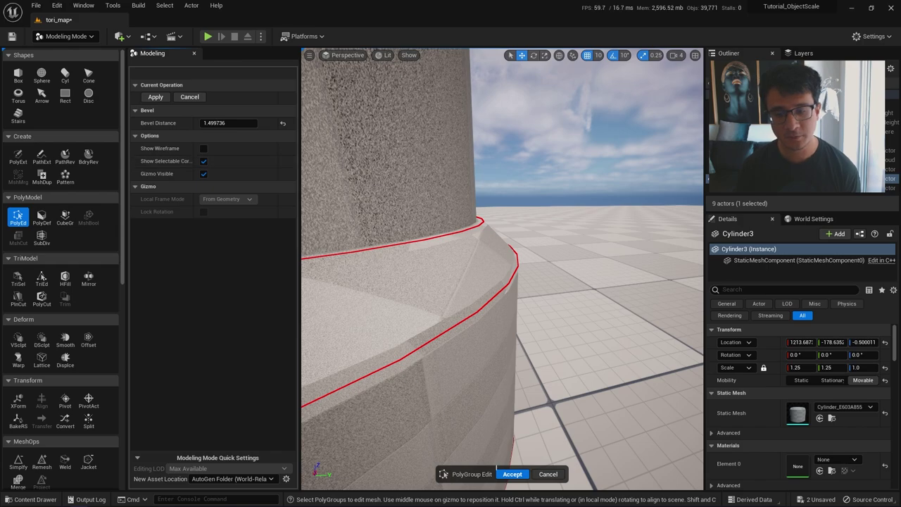
click(515, 476)
- Play from the floor near the pillar, run the character up to it to compare scale, and stop the session
key(s)
mouse_move(542, 422)
right_down()
mouse_move(543, 413)
mouse_move(542, 423)
right_up()
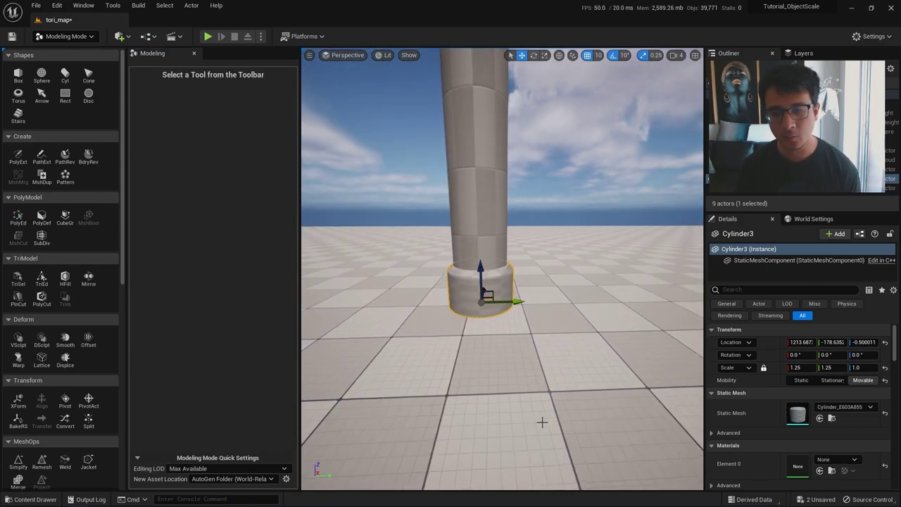
right_click(543, 423)
click(573, 414)
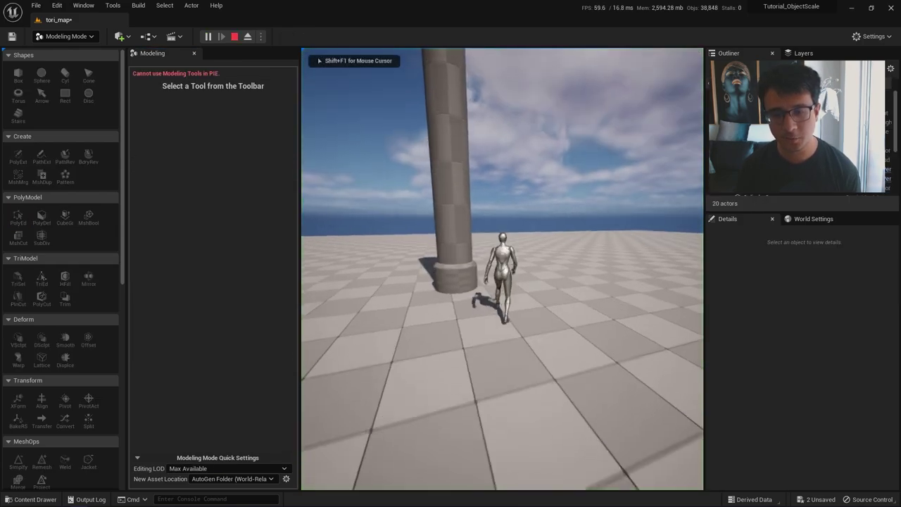
key(w)
key(s)
key(w)
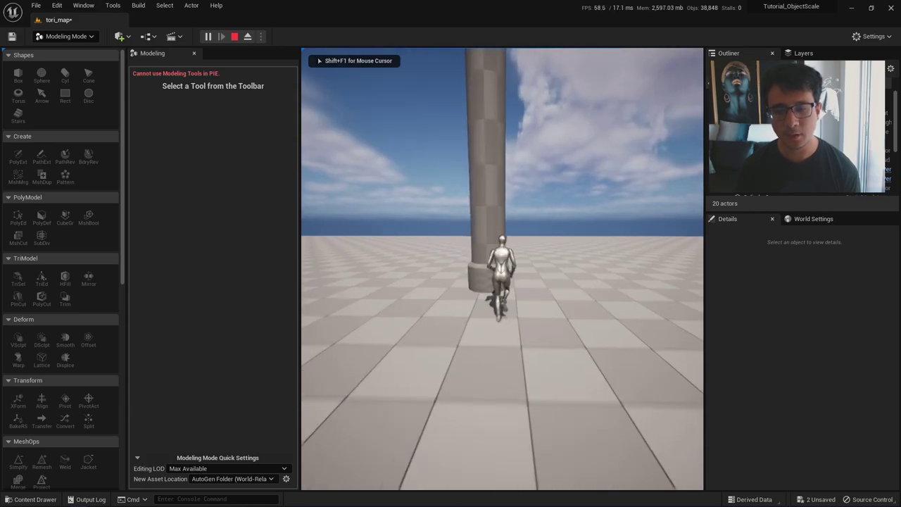
key(Escape)
- Adjust the pillar shaft's height on its base to a Z location of 79.5, and return to Selection Mode
key(w)
right_drag(471, 253, 451, 243)
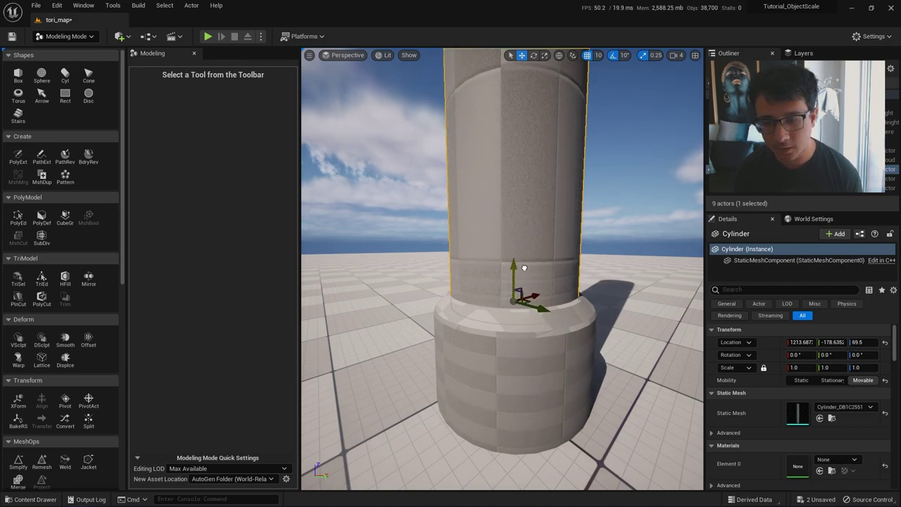
click(520, 331)
right_drag(520, 331, 512, 355)
key(w)
key(s)
key(w)
key(Escape)
key(s)
key(shift+1)
- Play from the floor beside the pillar, view it from ground level and above next to the character, and stop
right_click(454, 423)
click(493, 413)
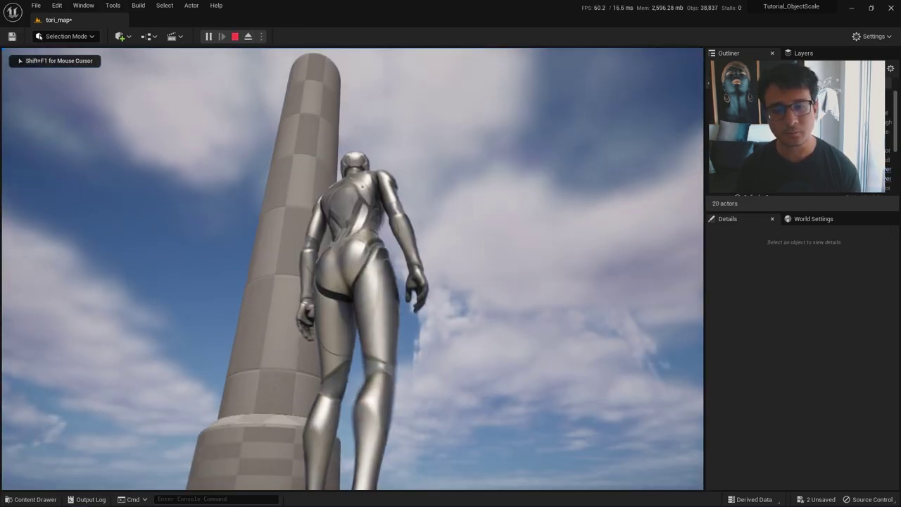
key(w)
key(d)
key(s)
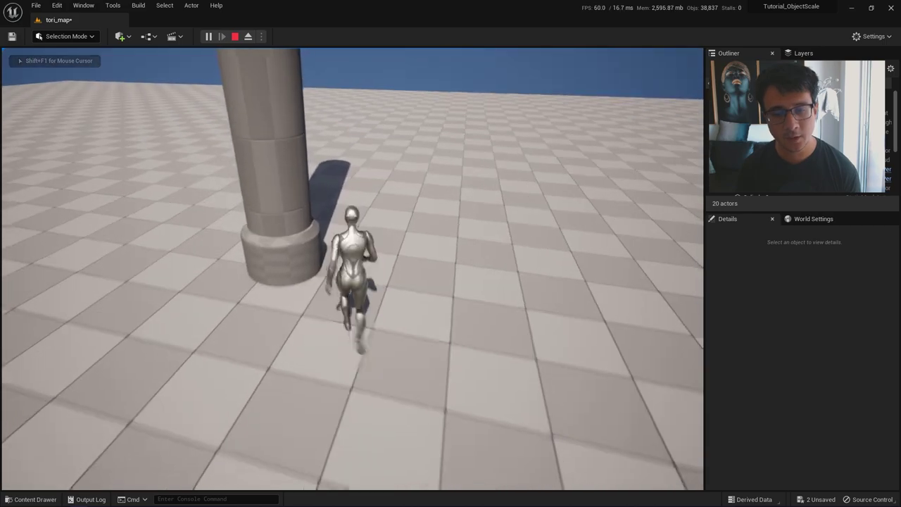
key(Escape)
- Focus on the pillar's shaft and open it in PolyGroup Edit in Modeling Mode
click(287, 203)
key(f)
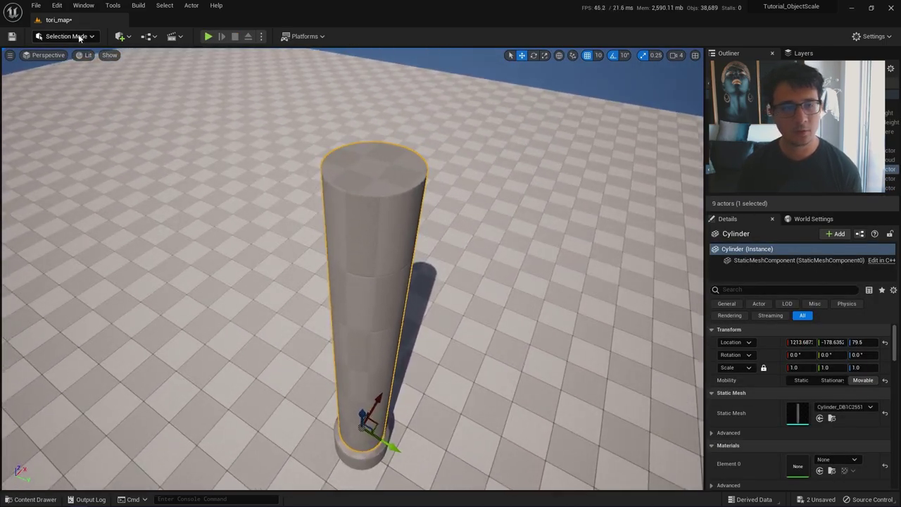
click(80, 36)
click(73, 90)
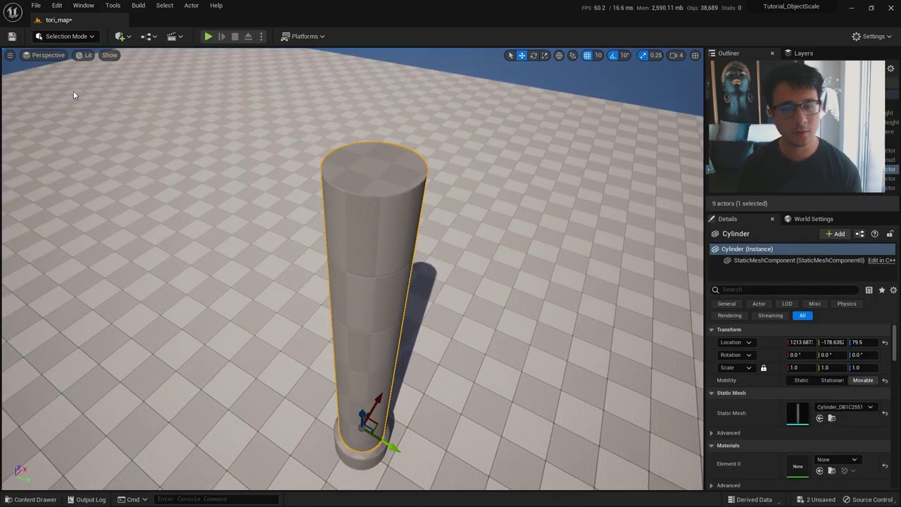
click(18, 216)
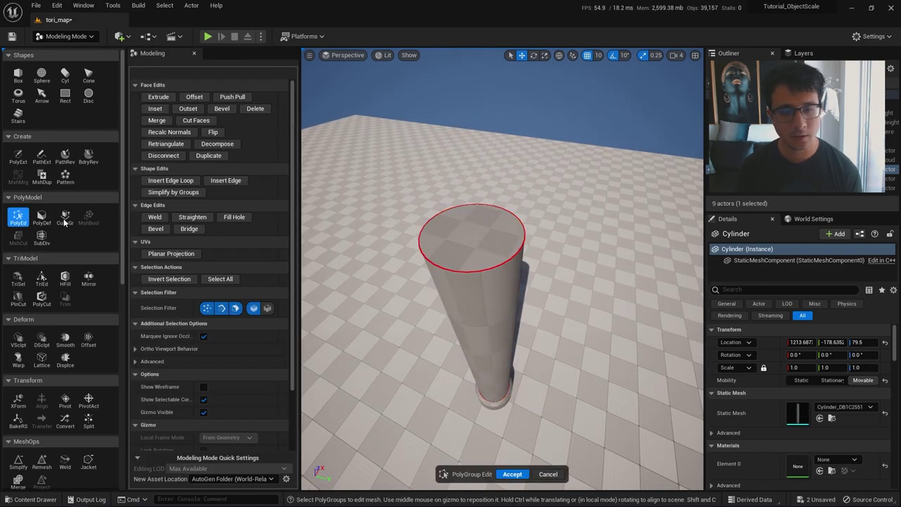
- Bevel the top face of the pillar's shaft with a distance of about 3.64, and accept the edit
scroll(493, 243, up, 3)
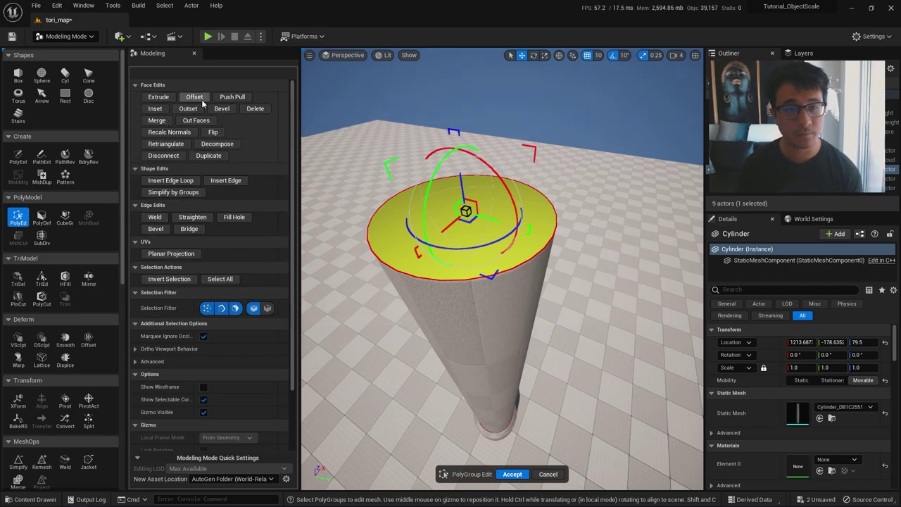
click(225, 113)
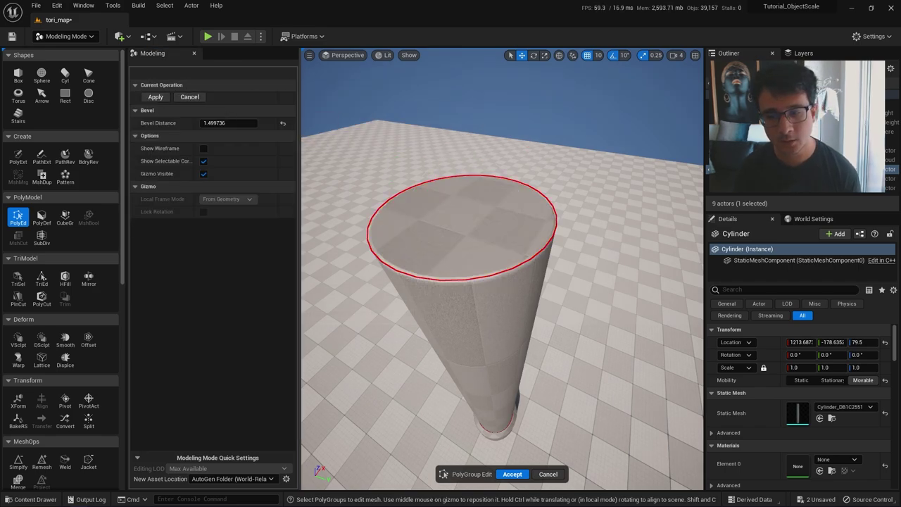
key(w)
right_drag(394, 211, 430, 164)
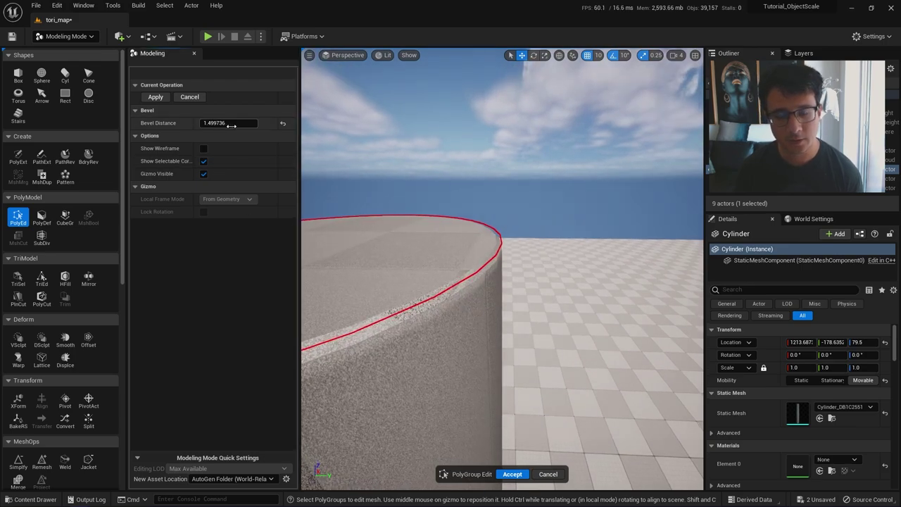
drag(231, 124, 261, 125)
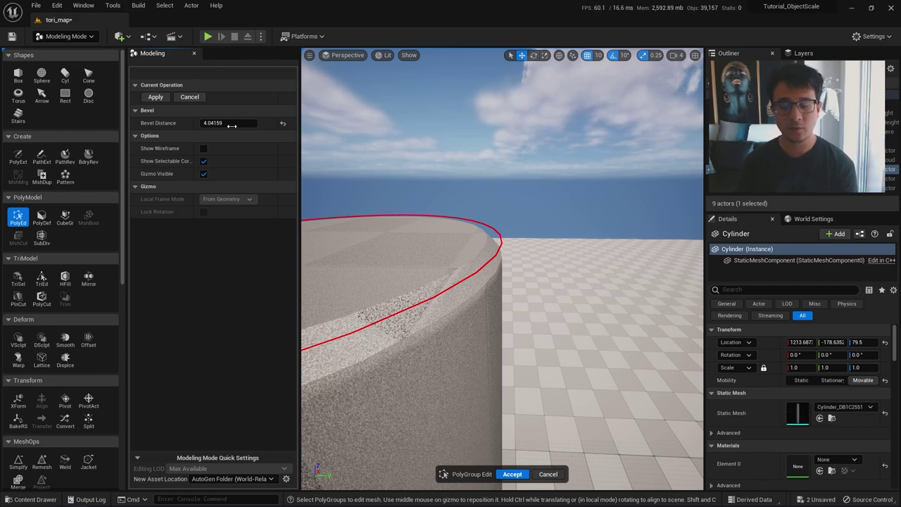
drag(232, 126, 235, 125)
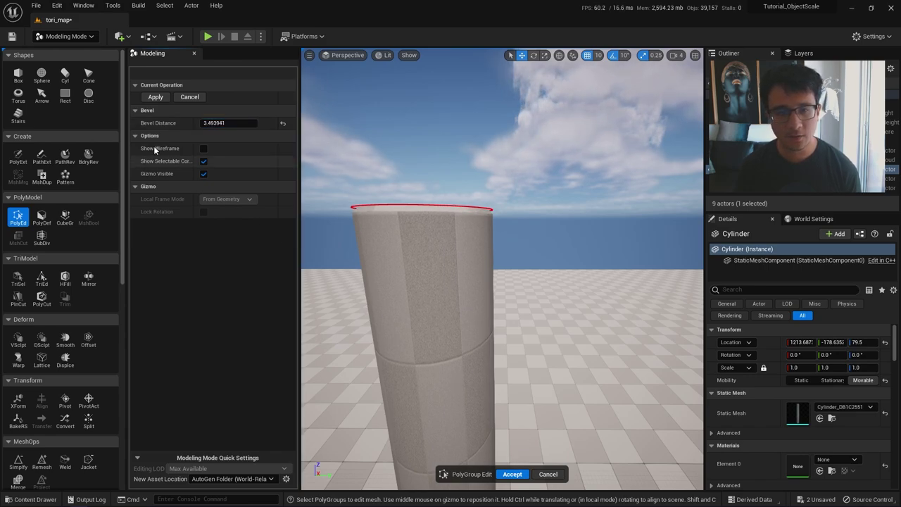
drag(237, 125, 241, 125)
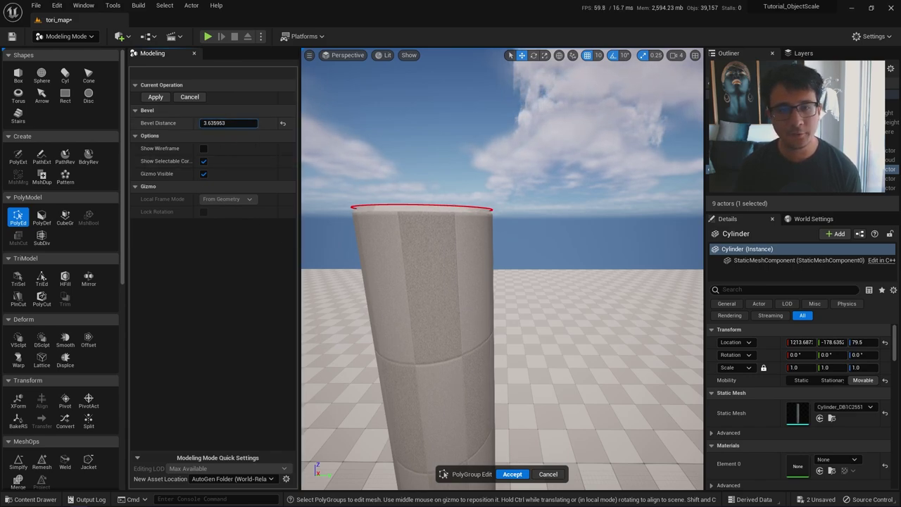
click(513, 474)
- Examine the pillar's overall proportions and the beveled top rim of its shaft from near and far
scroll(513, 474, down, 3)
key(s)
key(q)
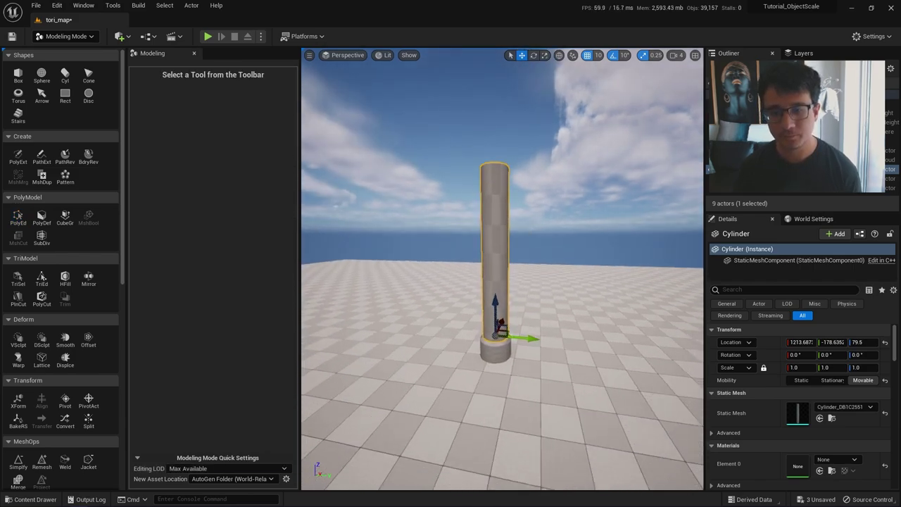
key(w)
key(s)
key(e)
key(w)
key(e)
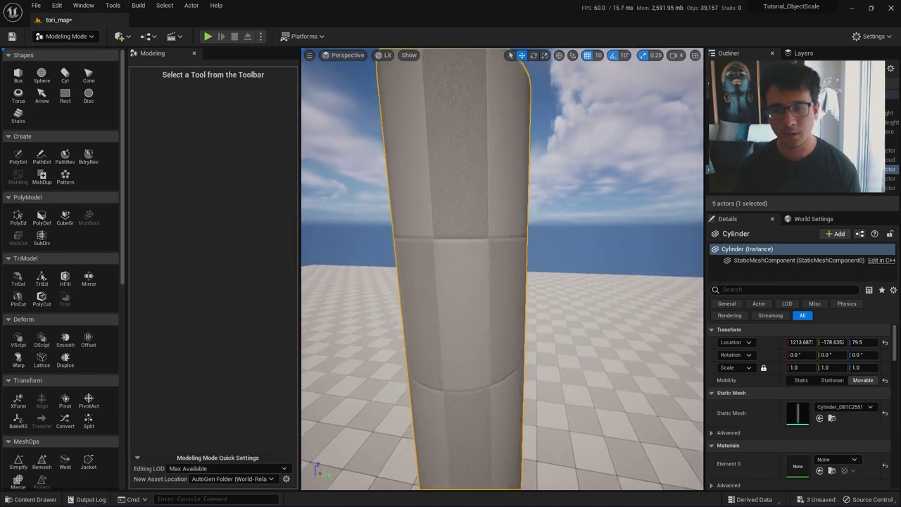
right_drag(455, 338, 471, 354)
key(w)
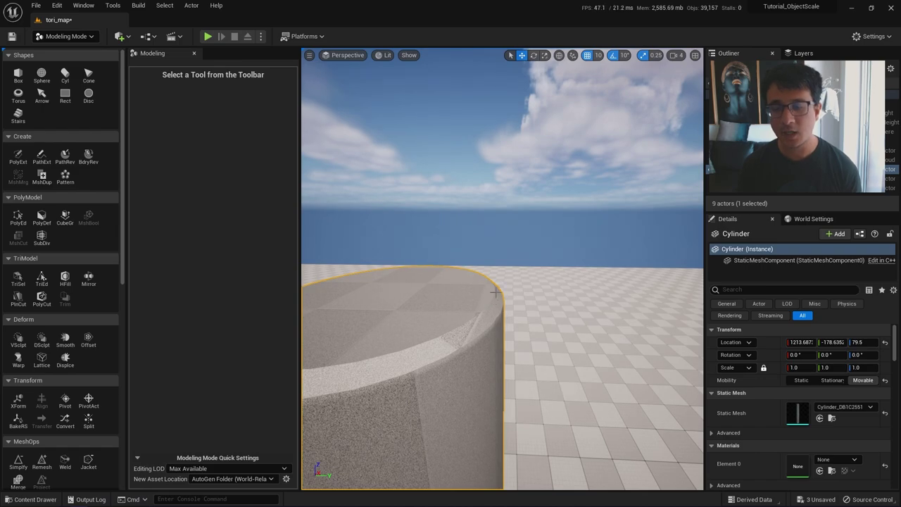
right_drag(498, 279, 486, 338)
key(q)
key(s)
key(q)
key(w)
key(d)
- Select the shaft and base together in Selection Mode and duplicate them along Y to a location of about 421.36
click(493, 312)
key(shift+1)
key(s)
key(e)
ctrl+click(330, 279)
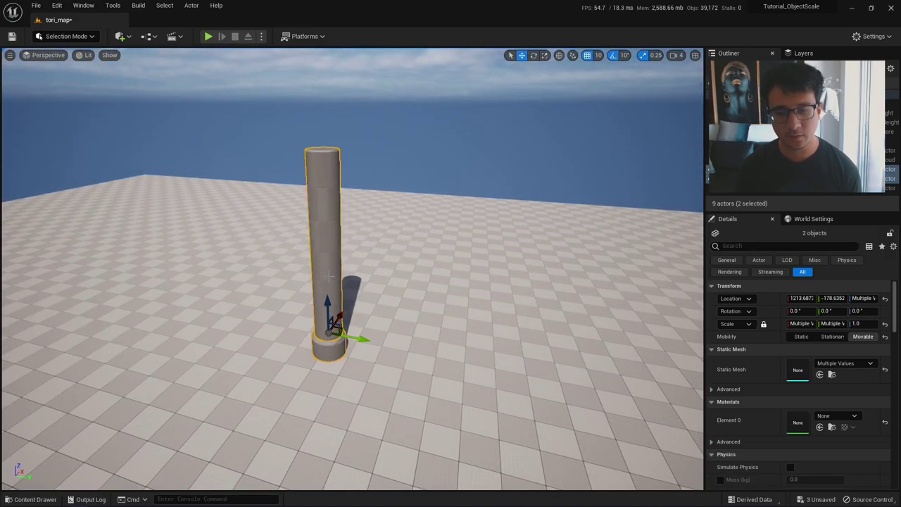
alt+drag(362, 340, 535, 398)
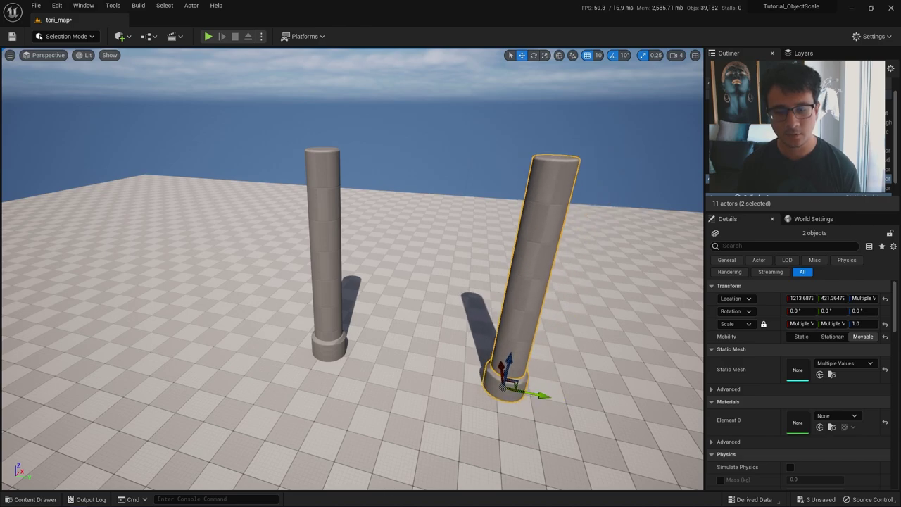
- Play from the floor in front of the two pillars, check their spacing with the character in full screen, and stop
right_click(384, 485)
click(423, 477)
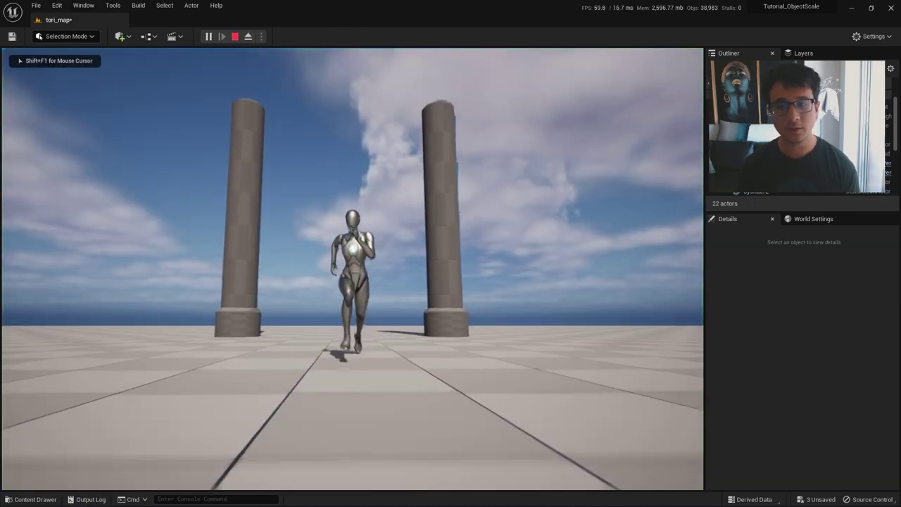
key(w)
key(F11)
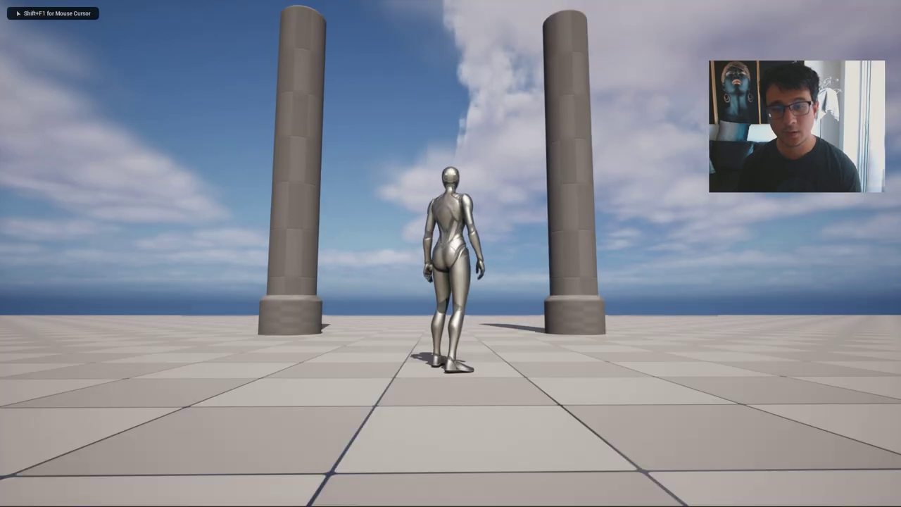
key(w)
key(s)
key(Escape)
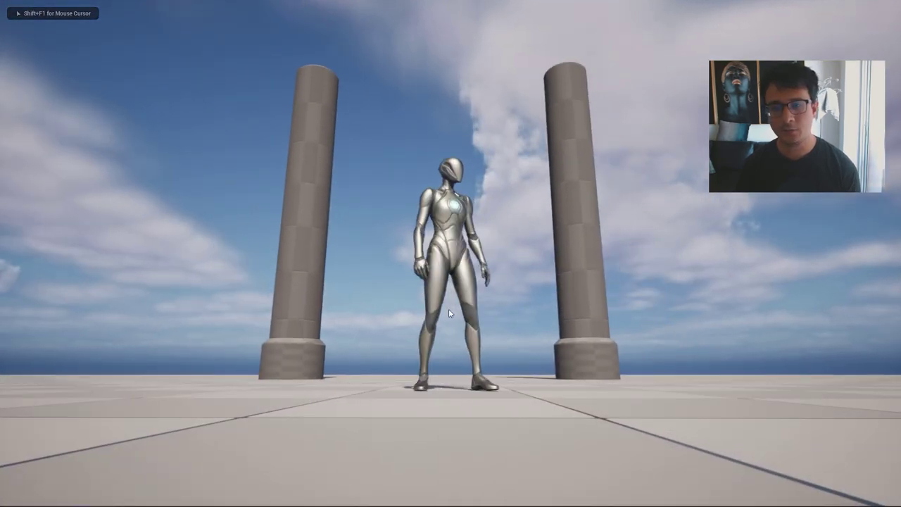
key(Escape)
- Move the duplicated pillar farther from the first along Y, and play-test the wider gap by running the character between them
click(583, 348)
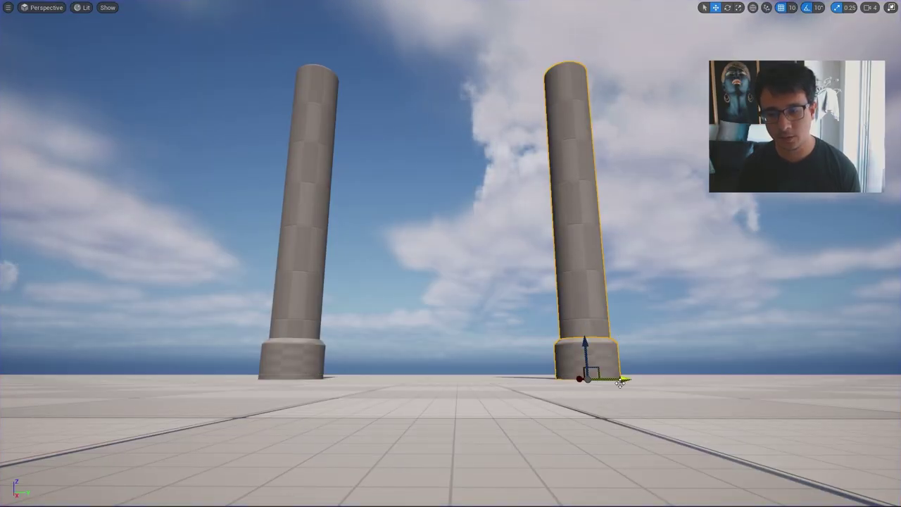
drag(620, 383, 674, 379)
right_click(465, 454)
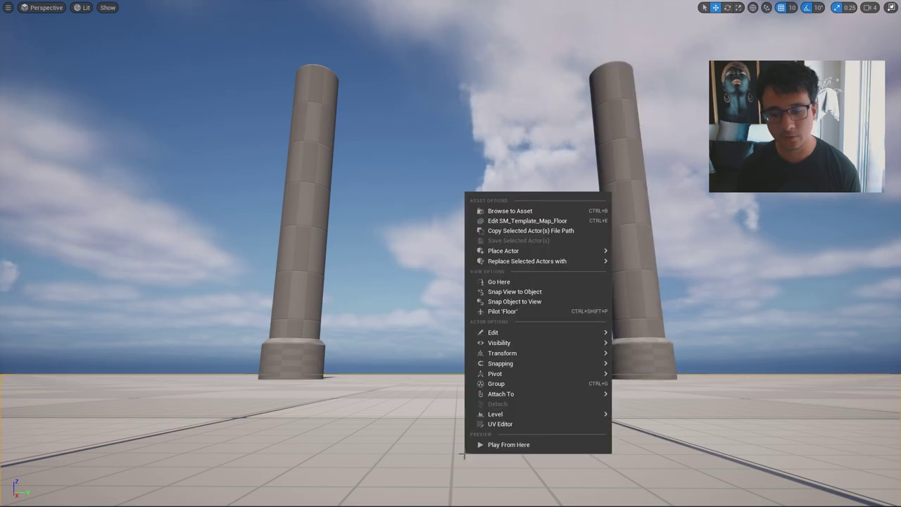
click(494, 445)
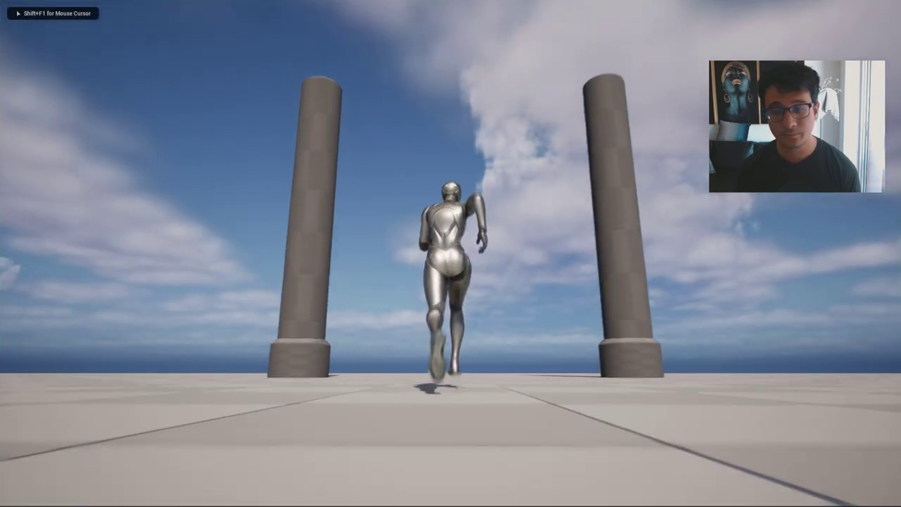
key(s)
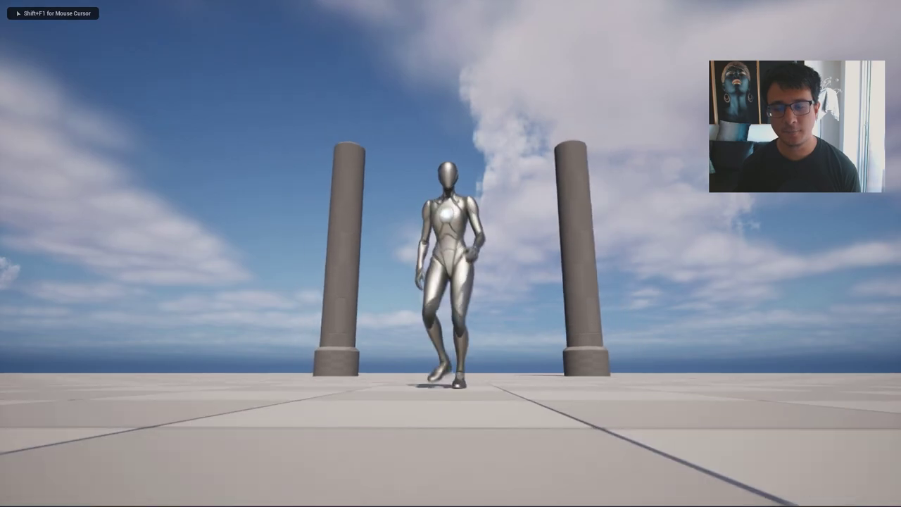
key(w)
key(w)
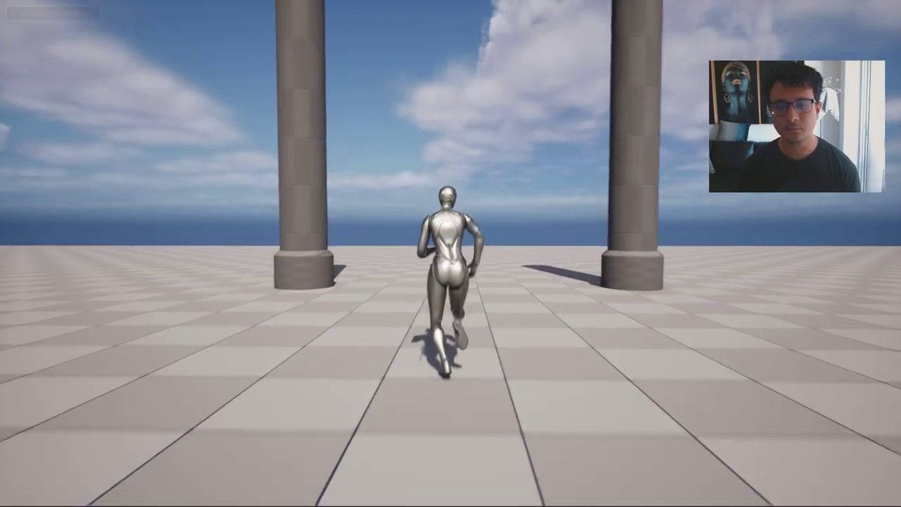
- Run the character around the pillars and back away to judge their height and wider gap, and stop the play session
key(a)
key(w)
key(d)
key(s)
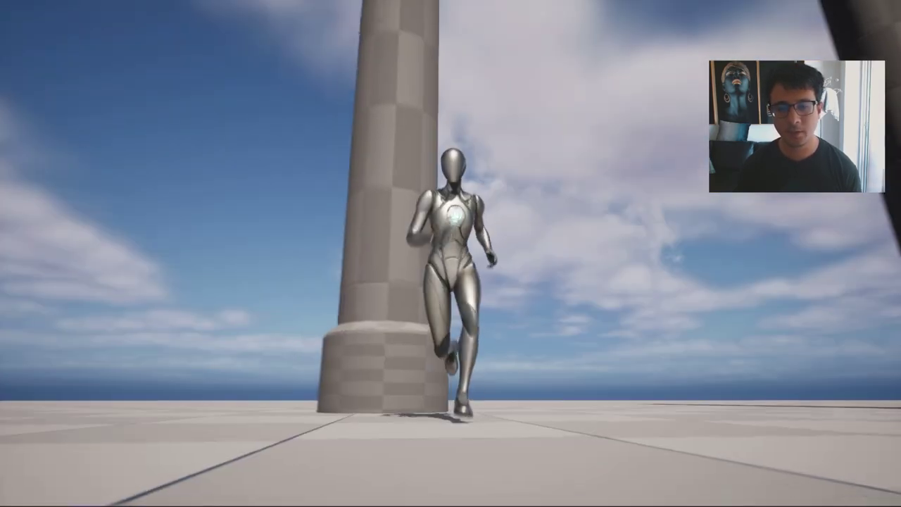
key(d)
key(s)
key(w)
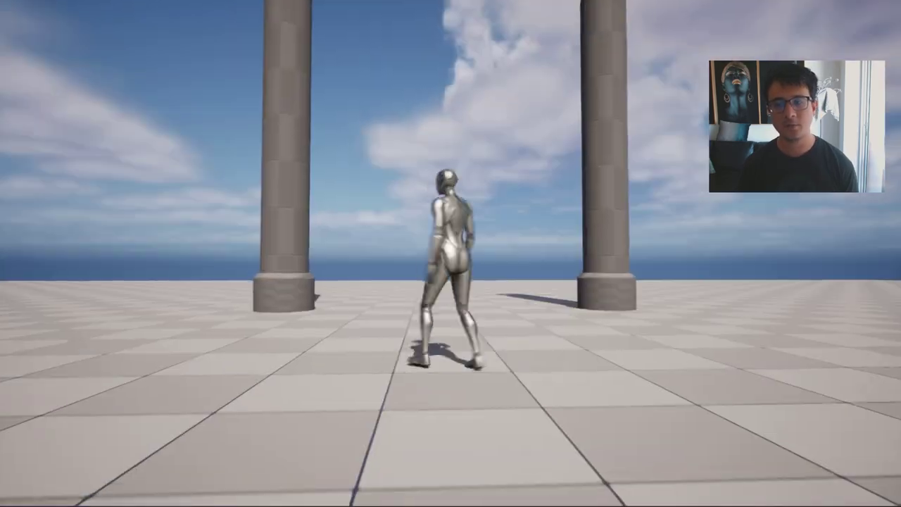
key(s)
key(w)
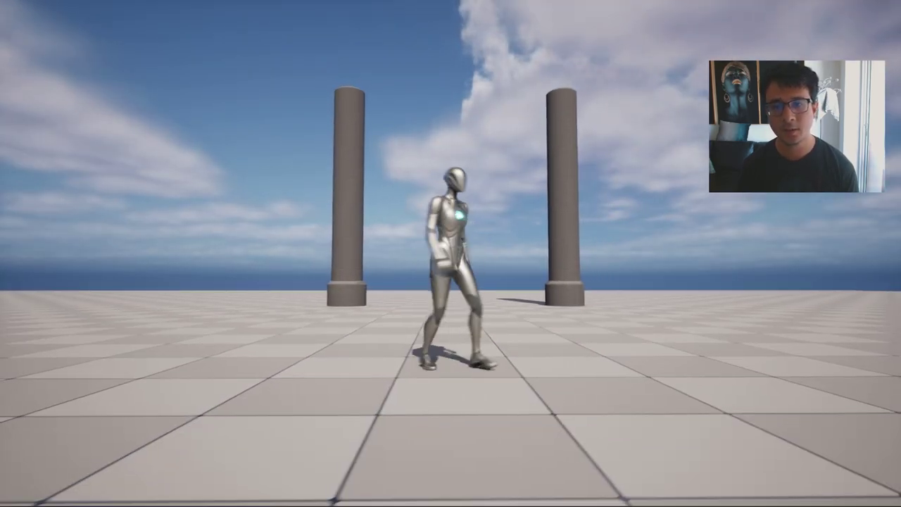
key(Escape)
- Inspect the base and lower shaft of the pillar in the viewport from near and far
right_drag(458, 355, 458, 422)
right_drag(386, 201, 345, 204)
key(w)
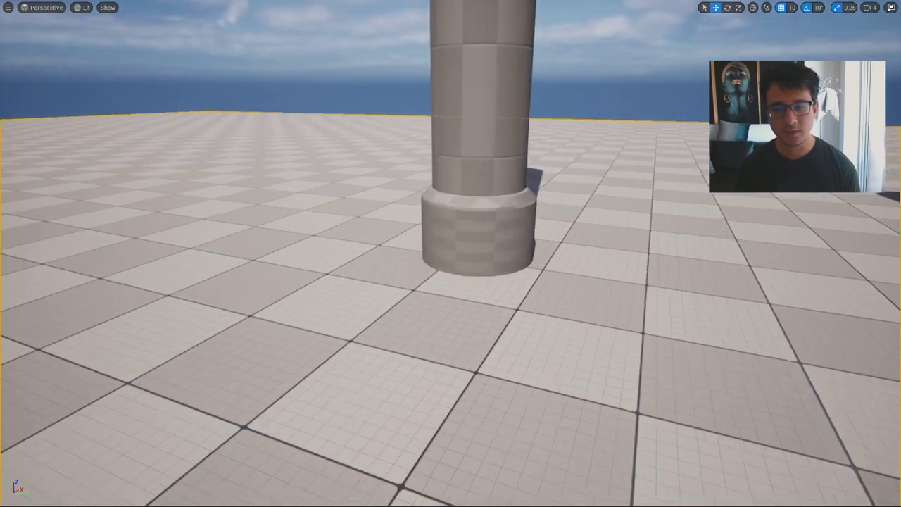
mouse_move(484, 169)
right_down()
mouse_move(483, 206)
mouse_move(485, 173)
right_up()
key(s)
key(w)
key(s)
key(w)
right_drag(450, 262, 449, 251)
key(s)
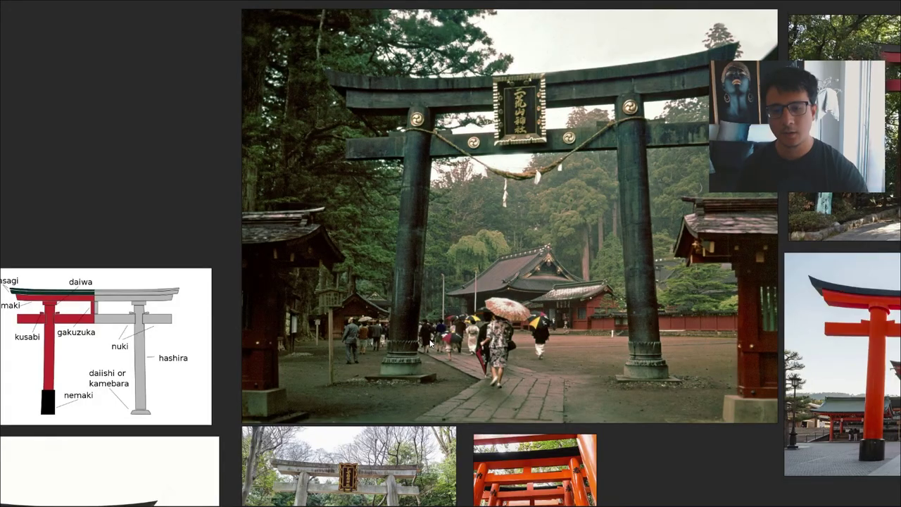
- Sketch a pointed petal outline and its narrow curved side profile in red on a temporary capture of the torii photo, and discard it
scroll(431, 339, up, 8)
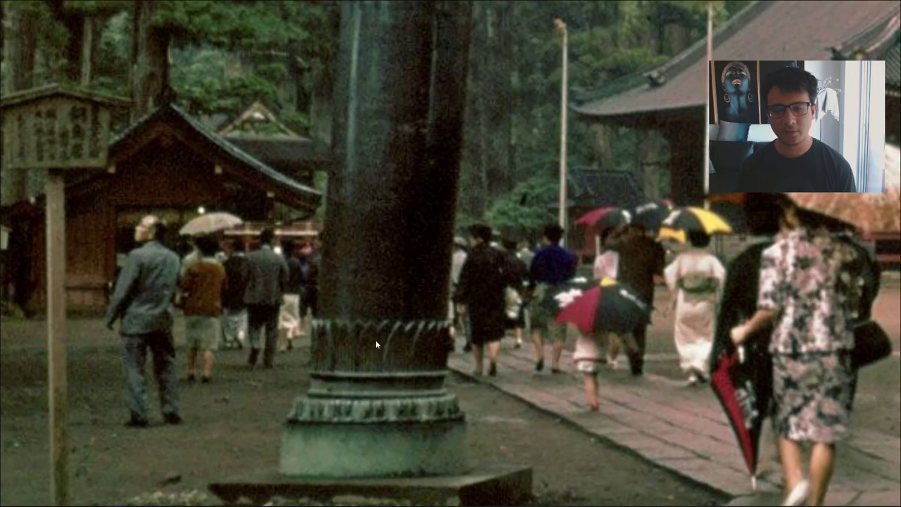
scroll(423, 353, down, 8)
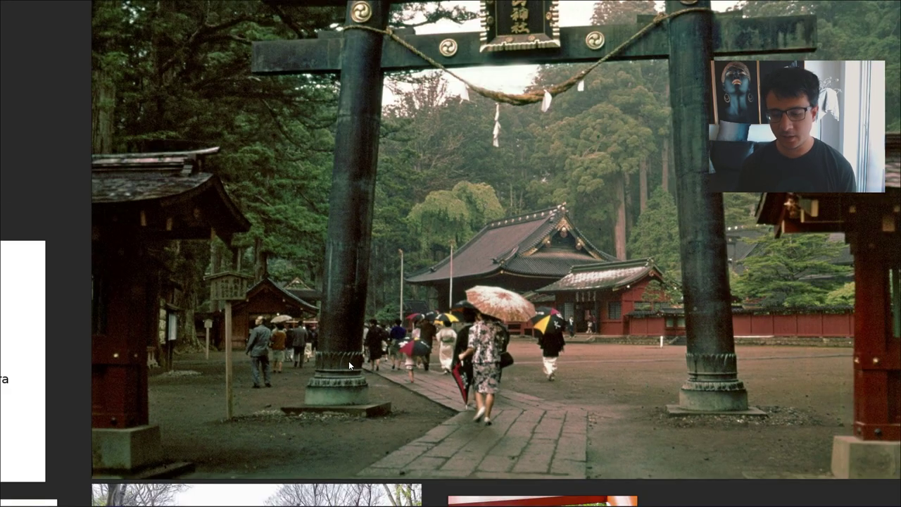
key(Print)
drag(100, 54, 717, 482)
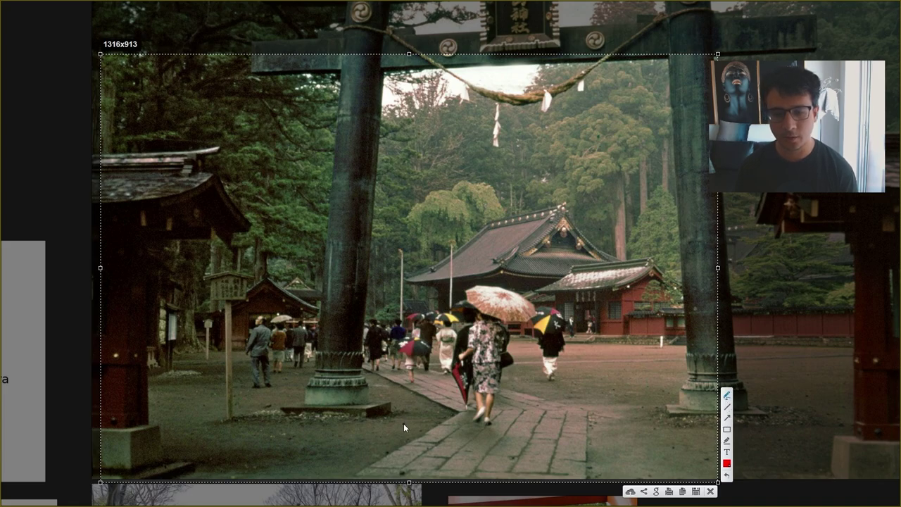
drag(404, 426, 404, 414)
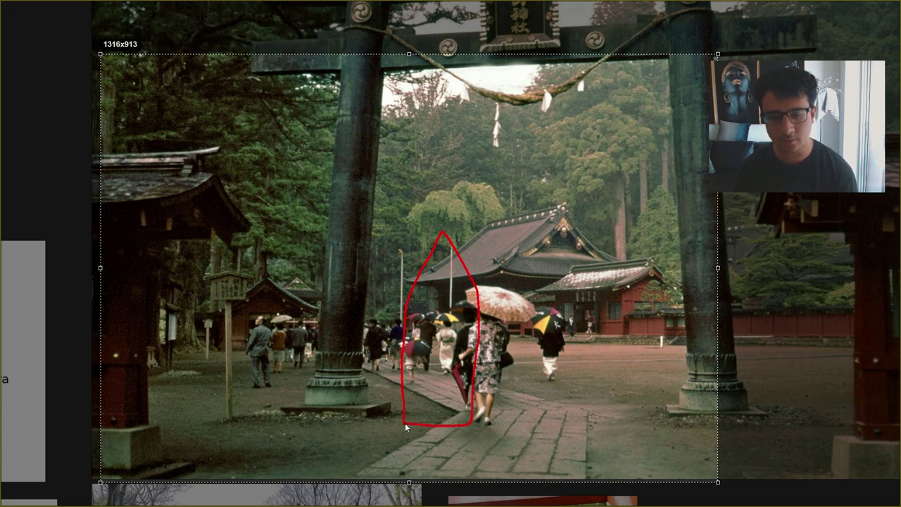
drag(405, 427, 406, 425)
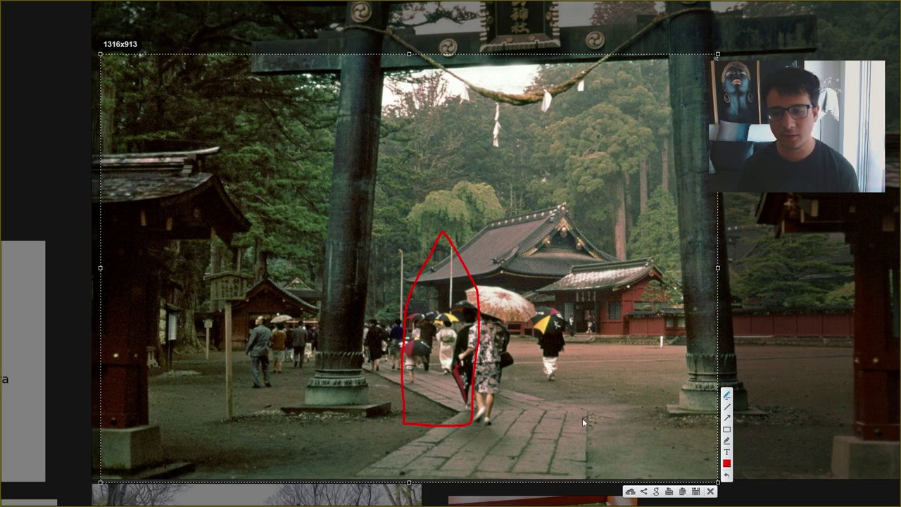
drag(578, 421, 577, 411)
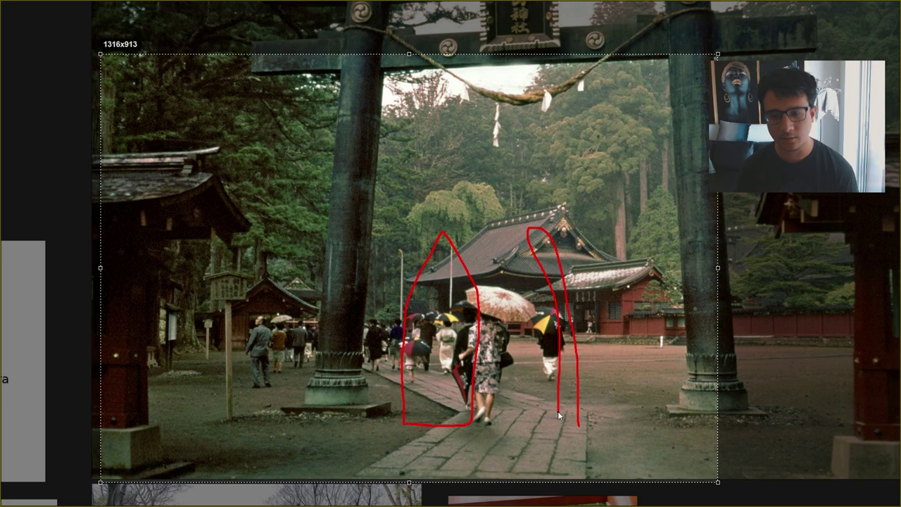
drag(576, 425, 579, 424)
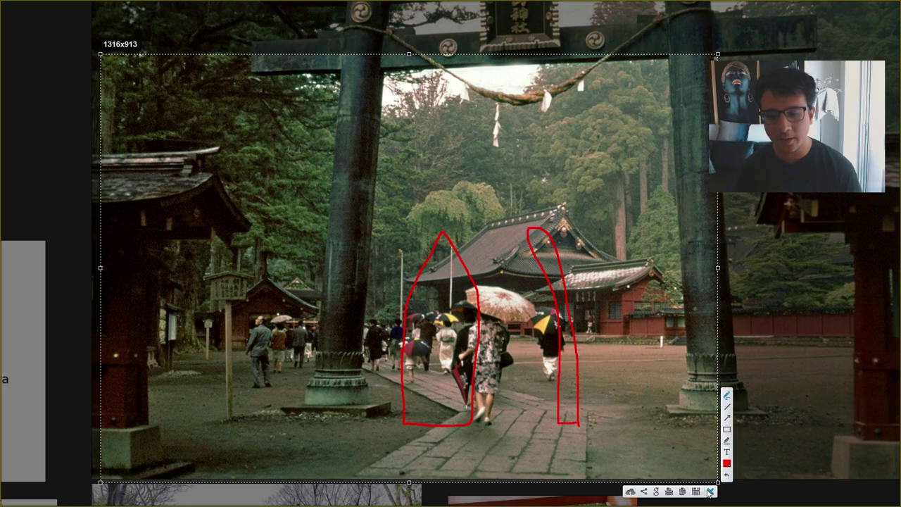
click(711, 492)
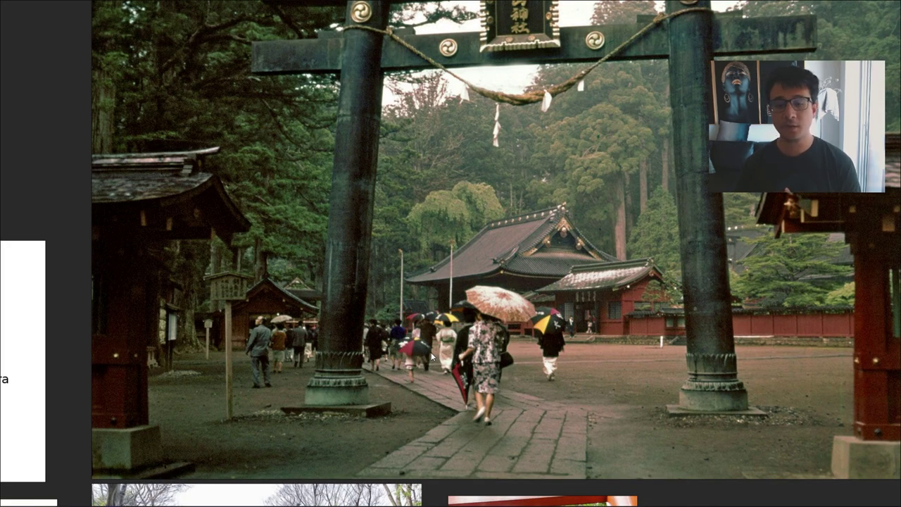
- Examine the ornamented pillar base and the overall gate proportions in the torii reference photo
scroll(351, 413, down, 3)
scroll(352, 349, up, 8)
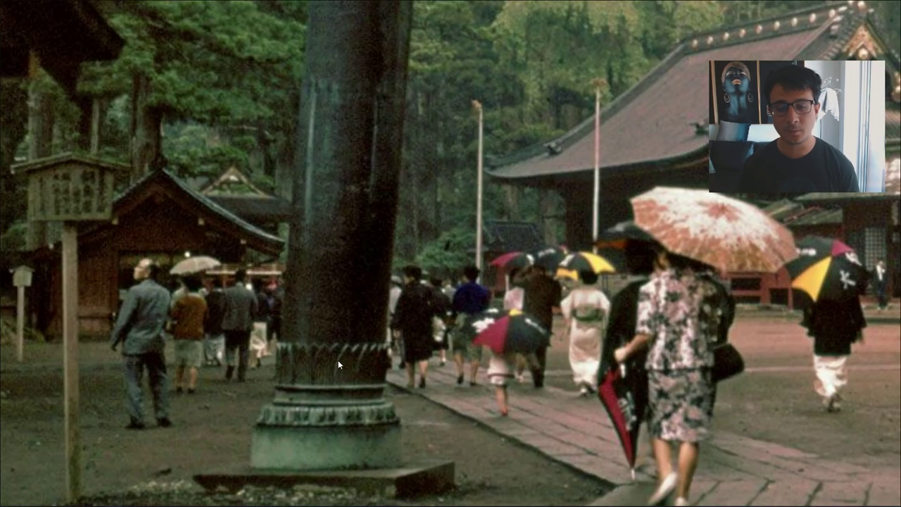
scroll(340, 347, down, 2)
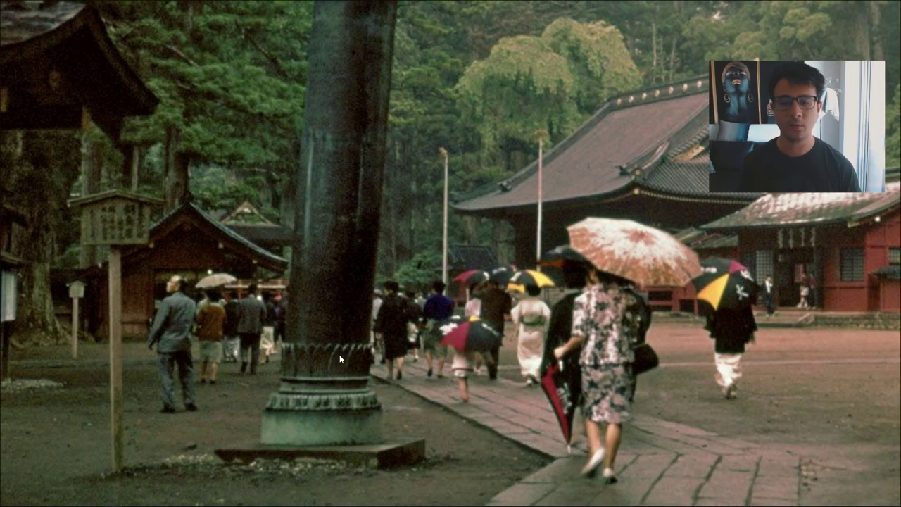
scroll(339, 355, down, 3)
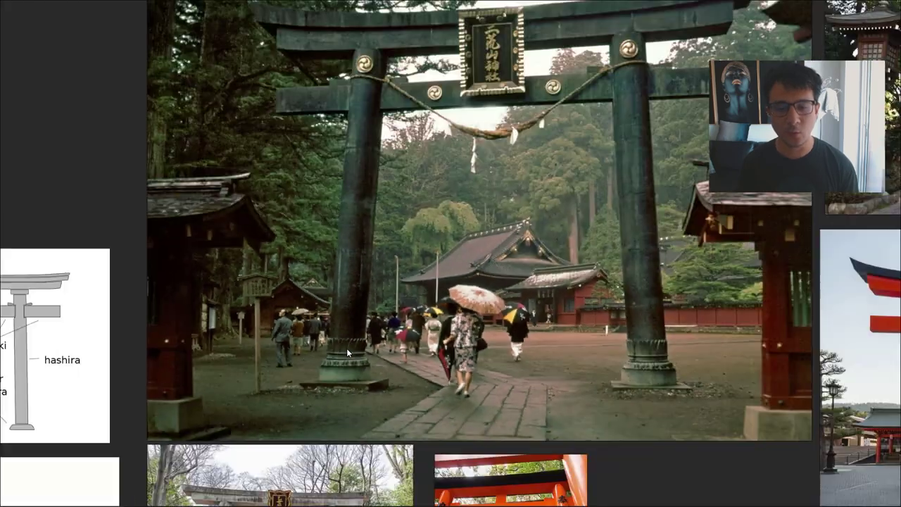
middle_drag(346, 348, 488, 350)
scroll(504, 309, down, 2)
scroll(504, 310, up, 4)
scroll(488, 351, down, 2)
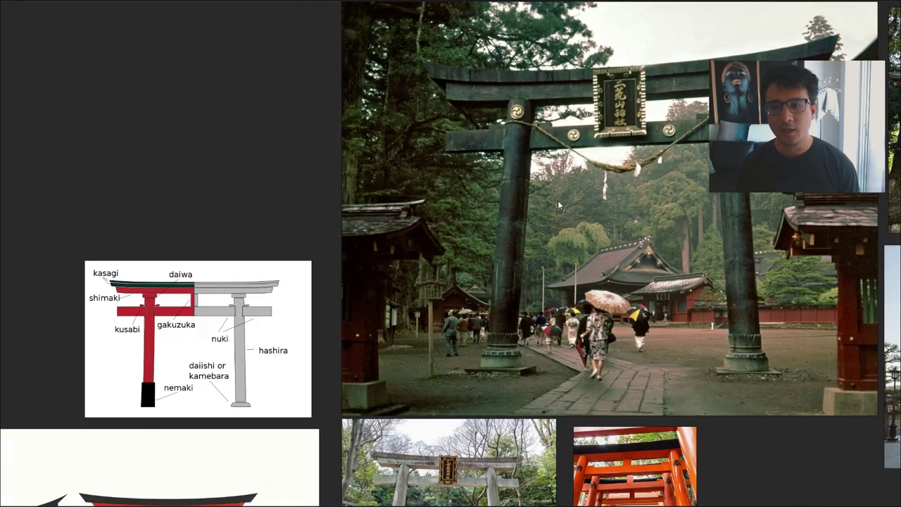
- Study the part names in the labelled torii diagram and compare them with the pillar base in the photo
middle_drag(95, 322, 225, 300)
scroll(225, 300, up, 4)
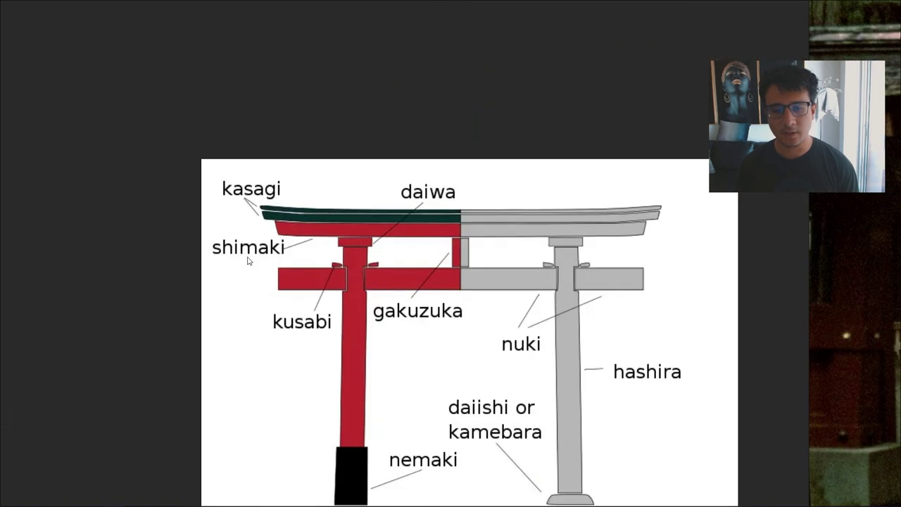
middle_drag(367, 315, 261, 298)
scroll(257, 281, down, 3)
scroll(205, 292, up, 4)
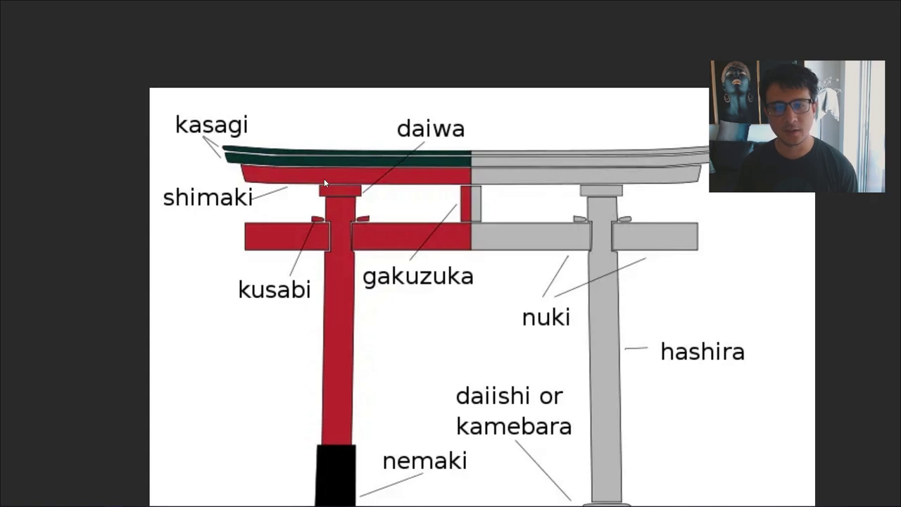
scroll(325, 183, down, 2)
middle_drag(470, 153, 314, 169)
scroll(323, 285, down, 3)
scroll(210, 272, up, 2)
middle_drag(331, 275, 281, 297)
scroll(281, 297, down, 1)
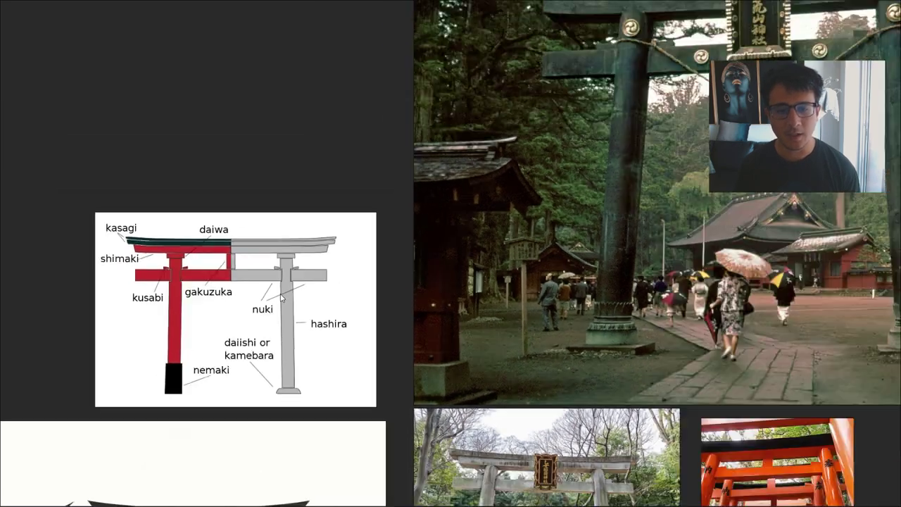
scroll(281, 297, down, 2)
middle_drag(508, 215, 380, 261)
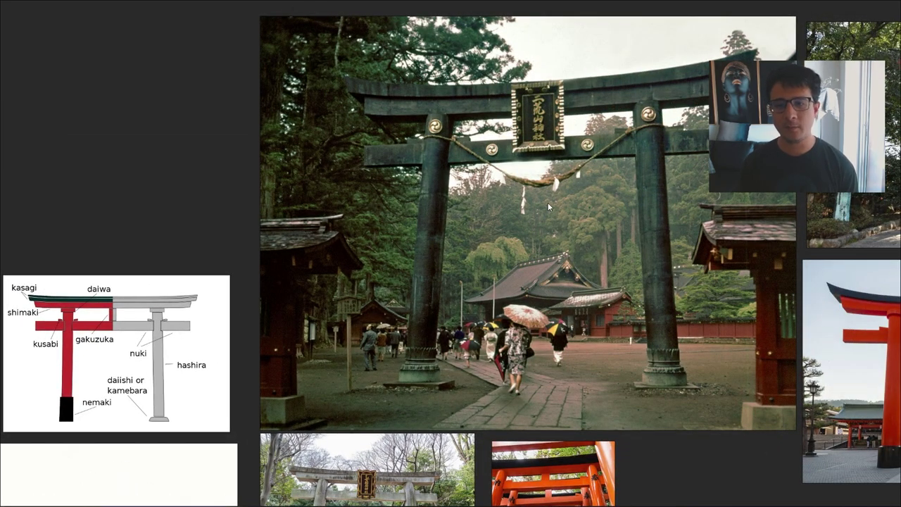
scroll(428, 322, up, 5)
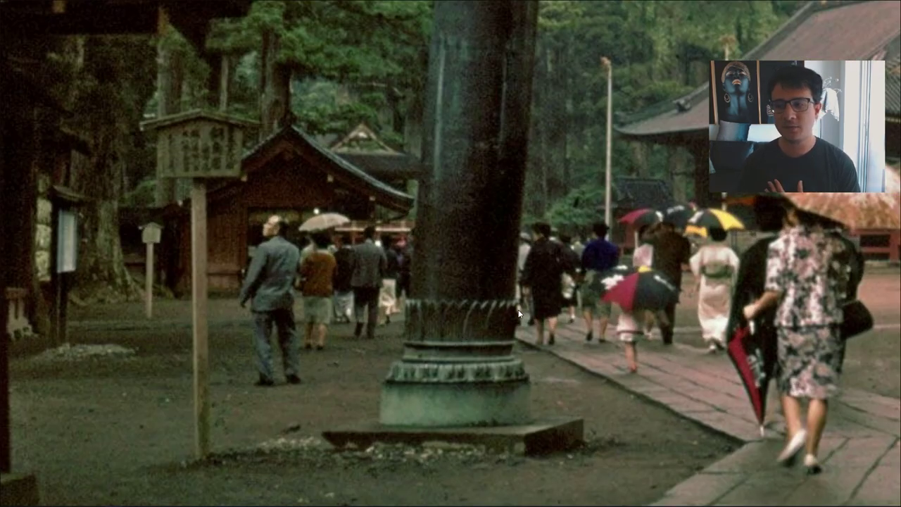
scroll(478, 322, down, 4)
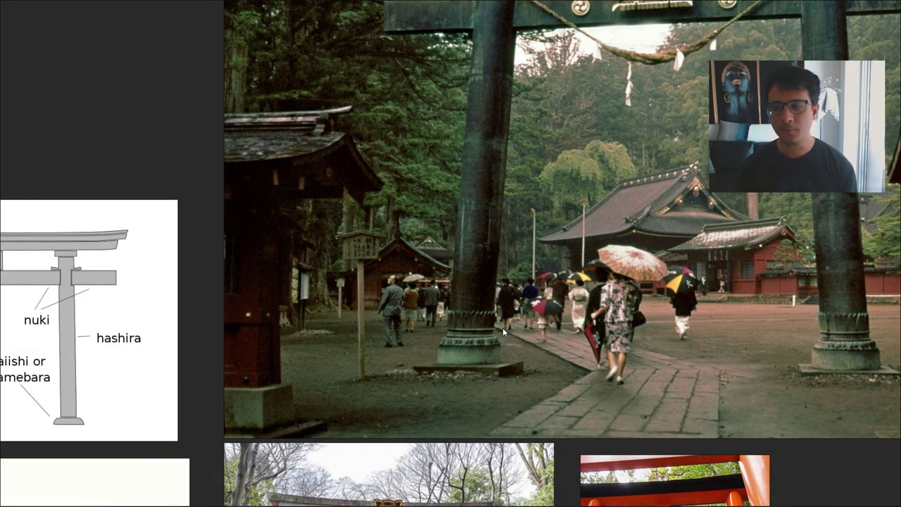
- Switch back to the Unreal Editor and enter Modeling Mode with open floor beside the pillars in view
key(alt+Tab)
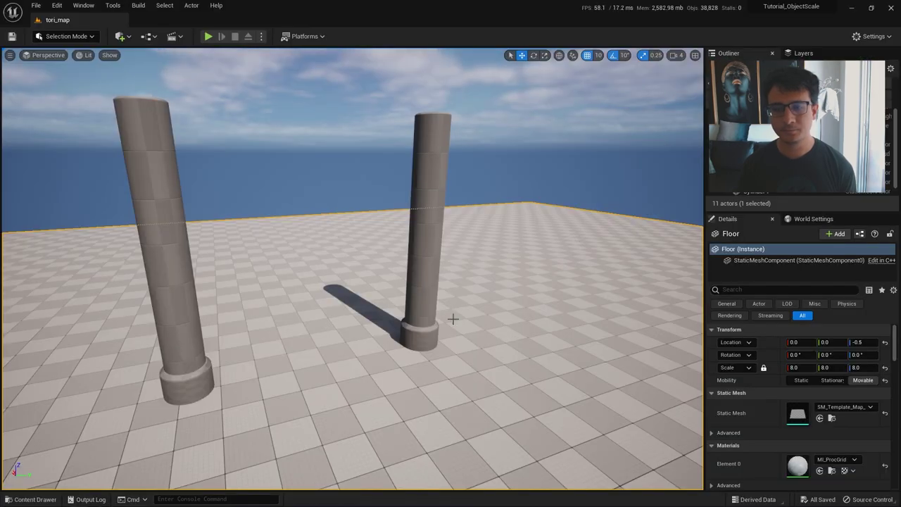
right_drag(454, 318, 201, 129)
key(s)
key(w)
click(67, 36)
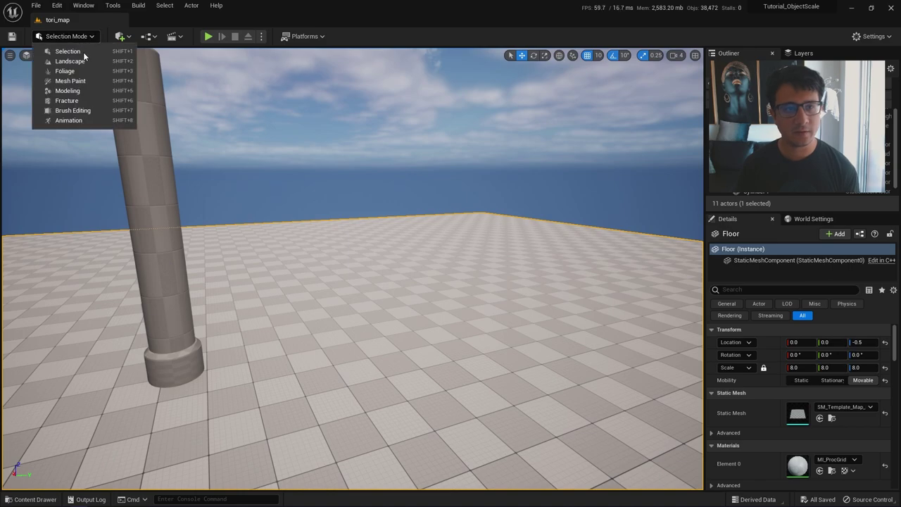
click(80, 92)
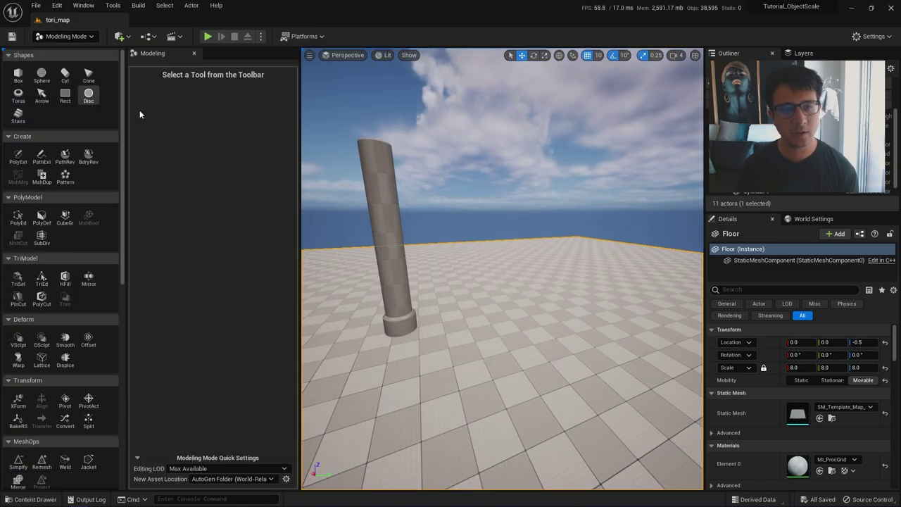
right_drag(513, 267, 519, 263)
- Create a cylinder with radius 50, height 200 and 32 radial slices on the open floor away from the pillars
click(66, 78)
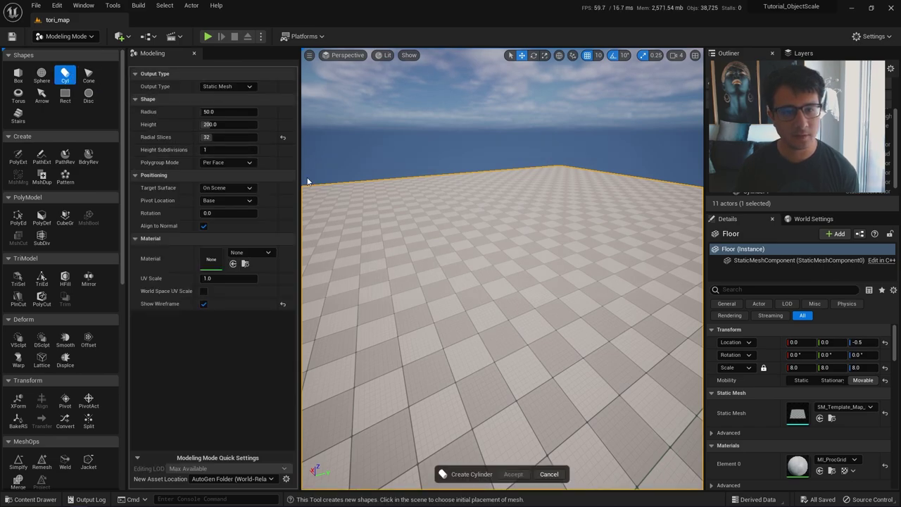
key(w)
right_drag(498, 324, 502, 351)
key(s)
right_drag(498, 309, 502, 294)
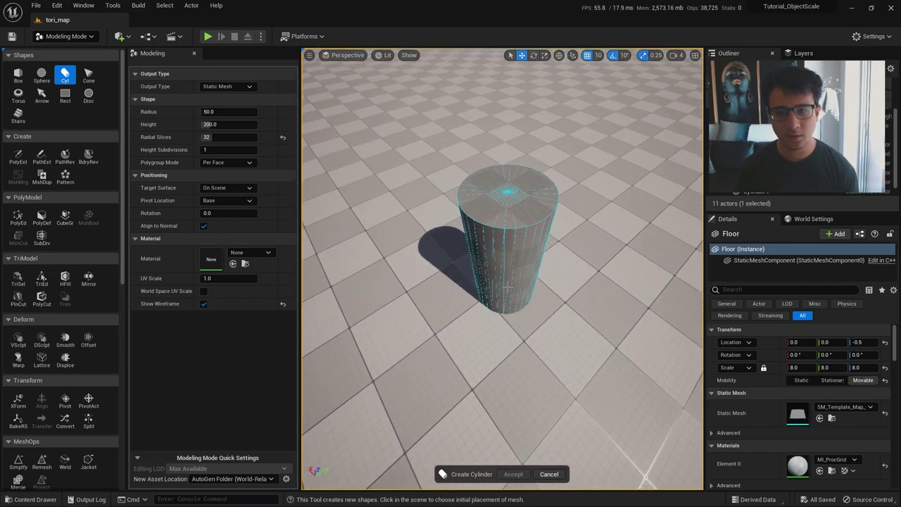
click(507, 287)
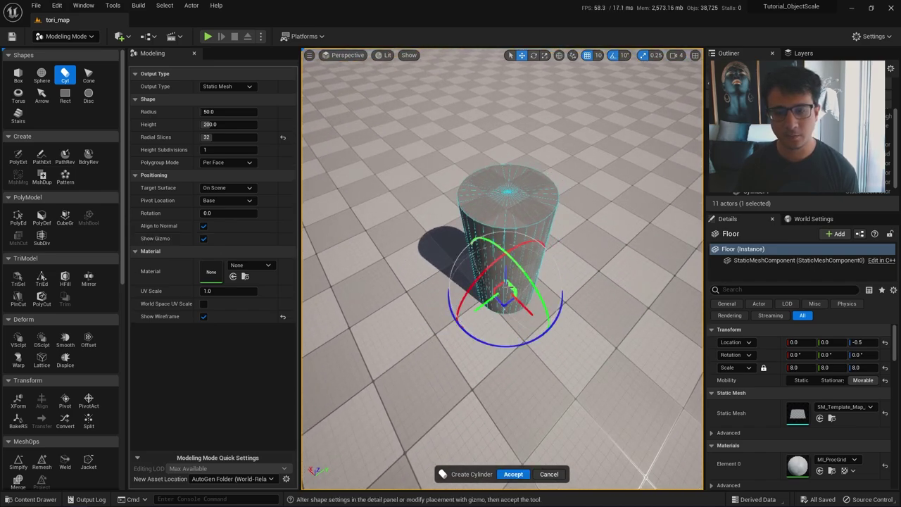
click(513, 473)
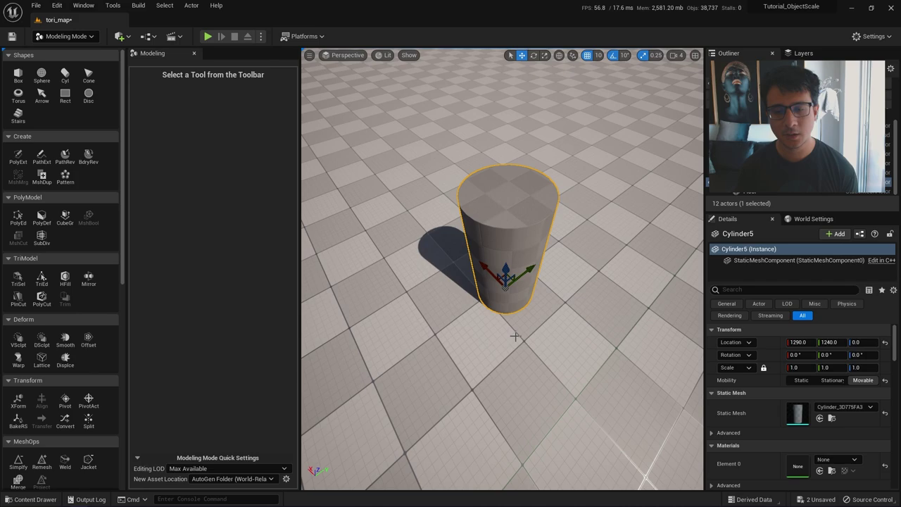
- Lower the new cylinder's top face in PolyGroup Edit until only a thin disc remains, and accept the edit
click(17, 216)
click(504, 192)
right_drag(504, 191, 504, 105)
key(q)
key(s)
key(f)
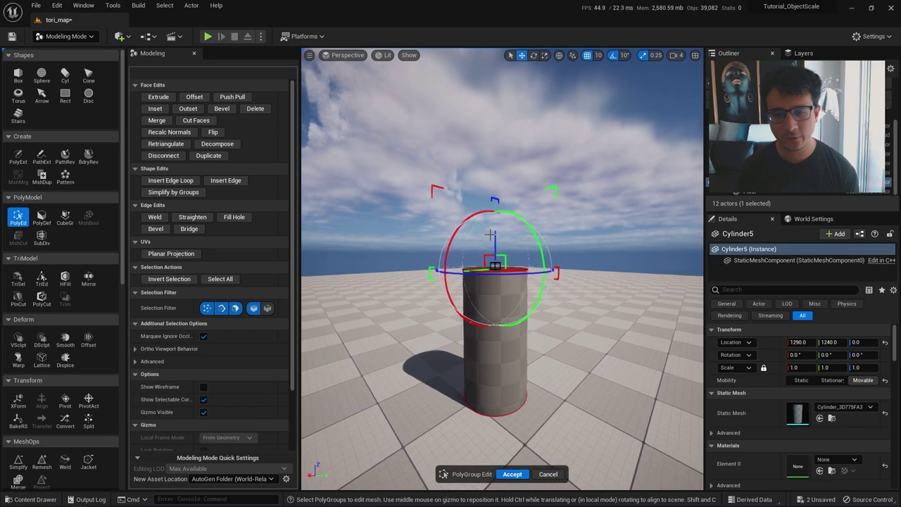
drag(495, 235, 497, 354)
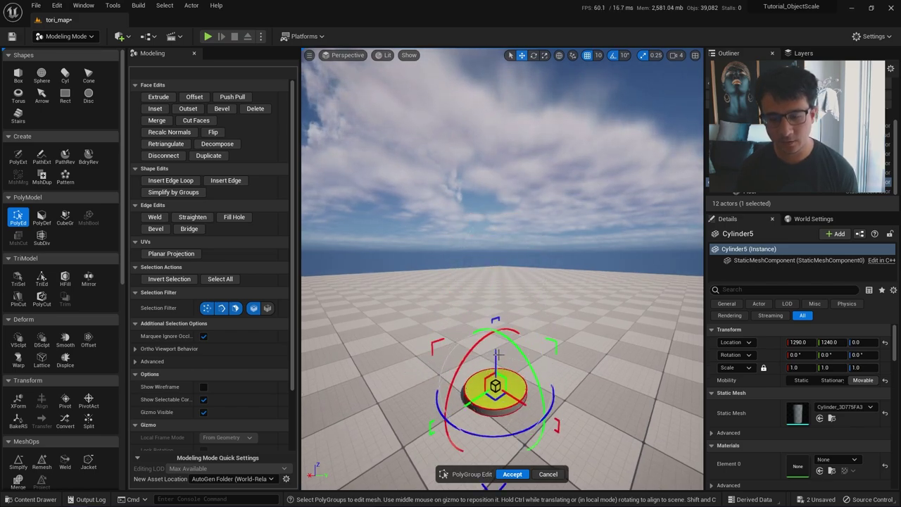
key(w)
right_drag(516, 362, 511, 435)
click(513, 474)
- Start a Plane Cut on the thin disc and rotate the cutting plane until it stands upright through the disc's centre
right_drag(512, 473, 456, 435)
key(s)
key(d)
key(w)
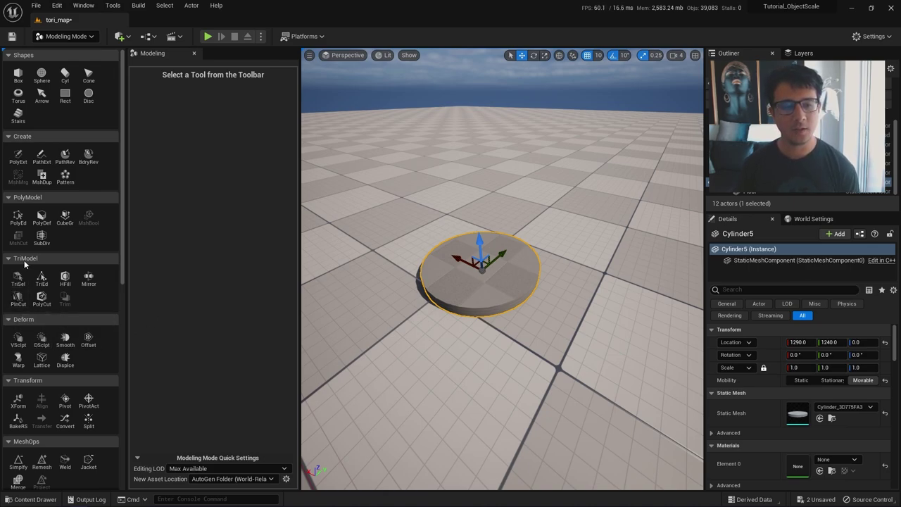
click(18, 299)
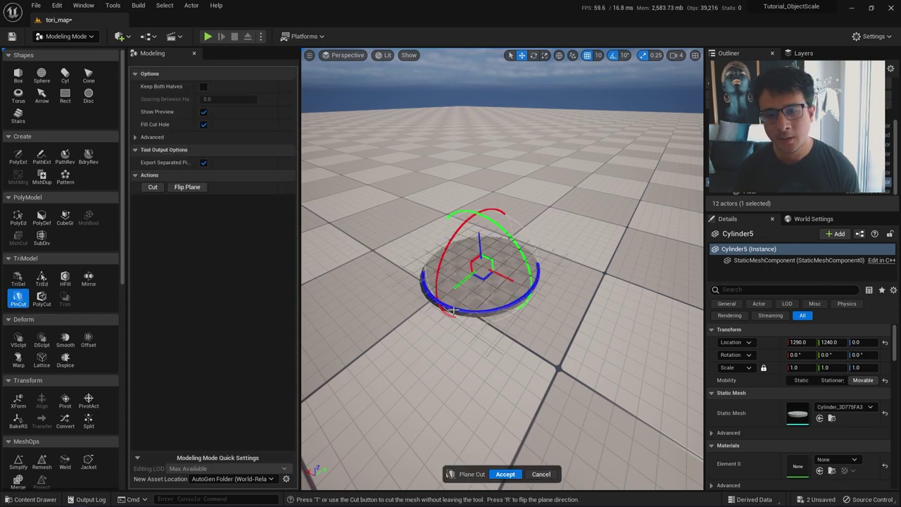
right_drag(453, 310, 488, 263)
key(q)
key(w)
key(e)
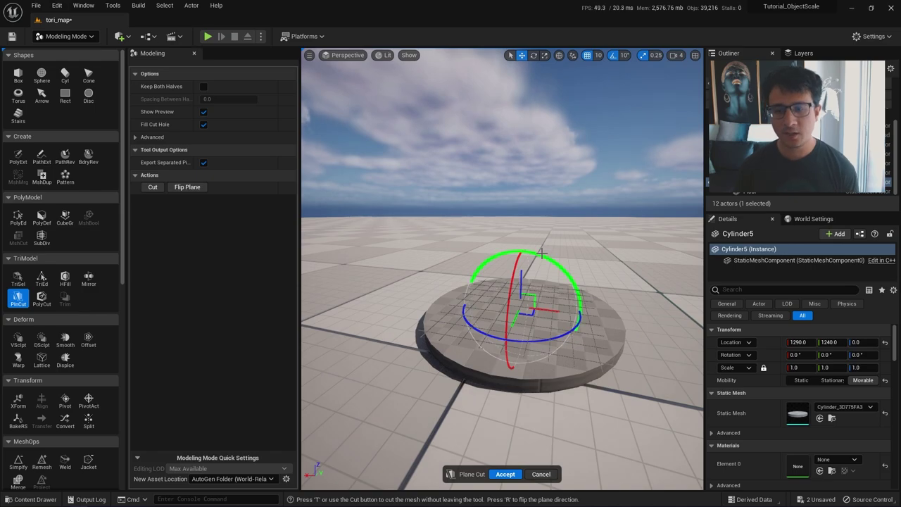
drag(536, 255, 657, 344)
key(q)
right_drag(569, 310, 577, 288)
key(s)
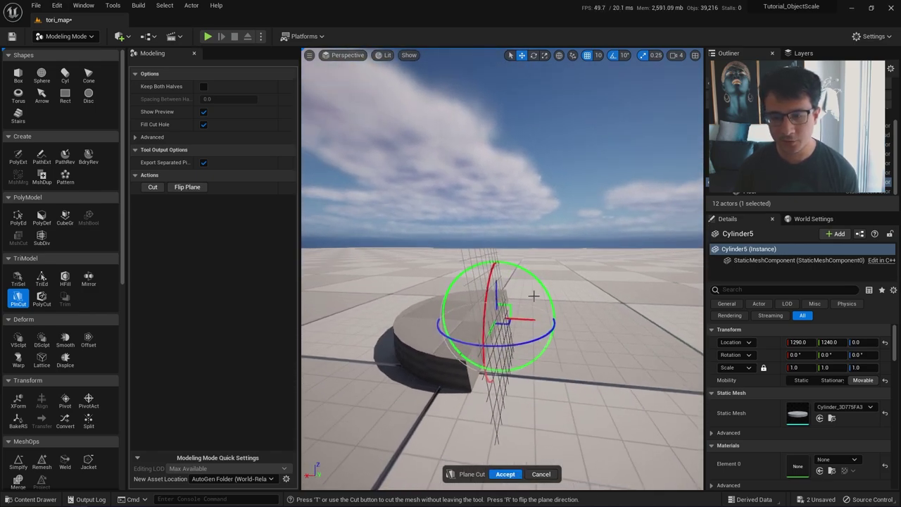
- Fine-tune the cutting plane's rotation and accept the cut to leave only half of the disc
drag(528, 268, 544, 282)
right_drag(545, 281, 415, 324)
right_drag(540, 309, 551, 310)
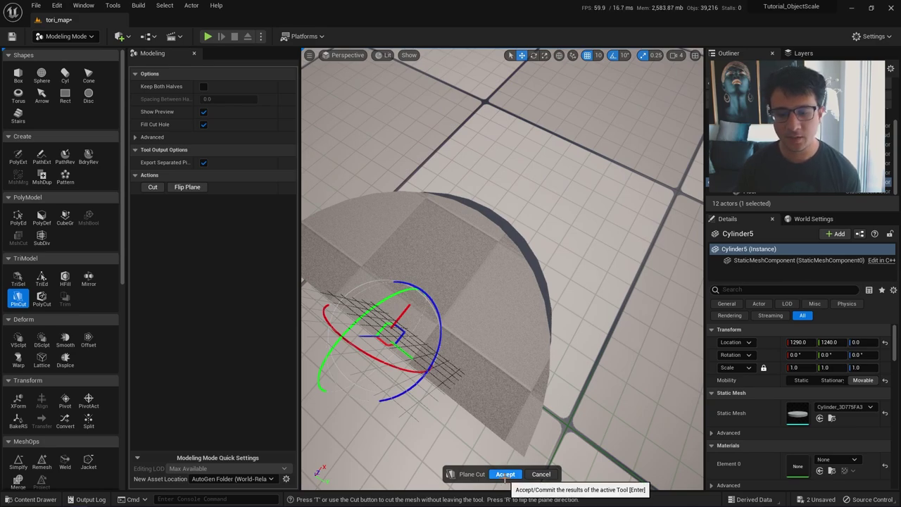
click(505, 473)
right_drag(502, 287, 493, 277)
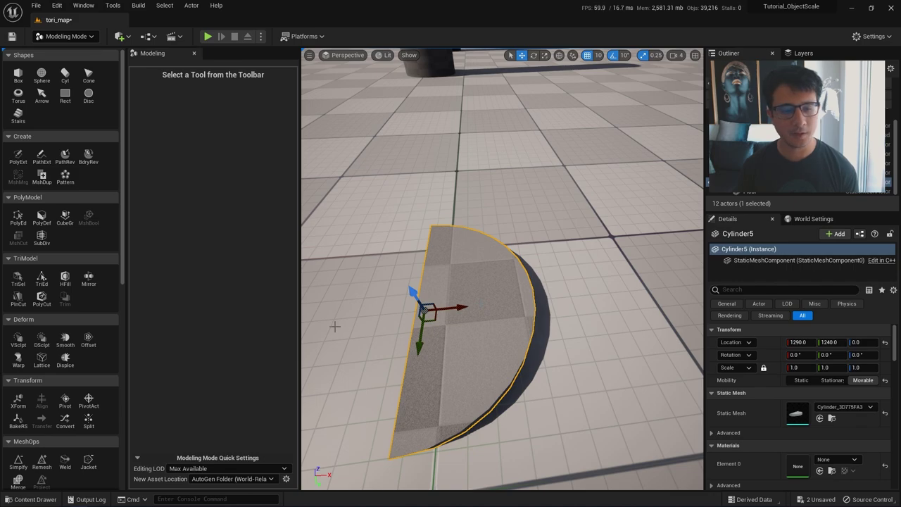
- Start Lattice Deform on the half disc, set the X, Y and Z resolution to 3, and select the curved side's middle points
click(43, 359)
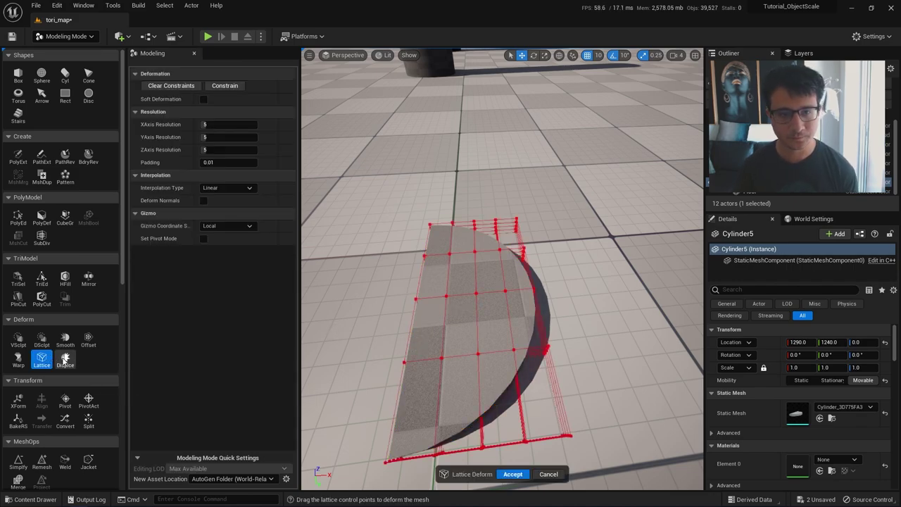
right_drag(490, 227, 690, 276)
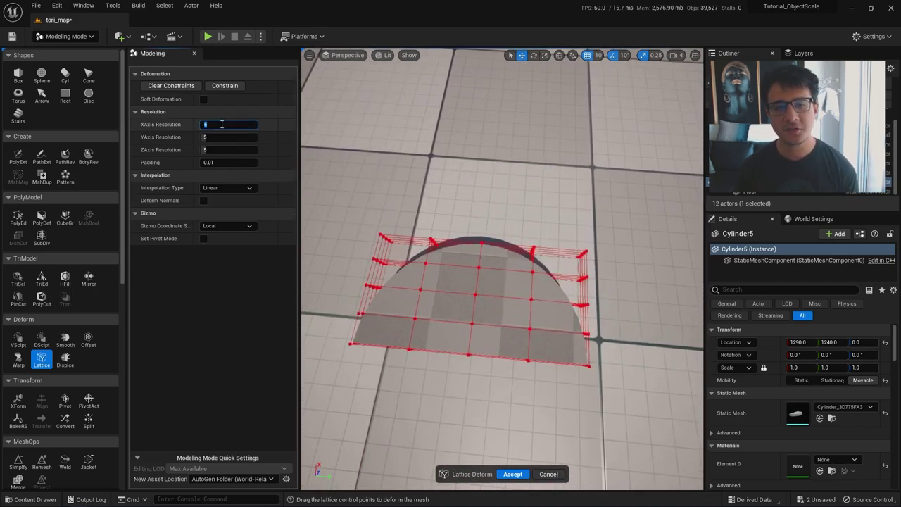
text(3)
key(Tab)
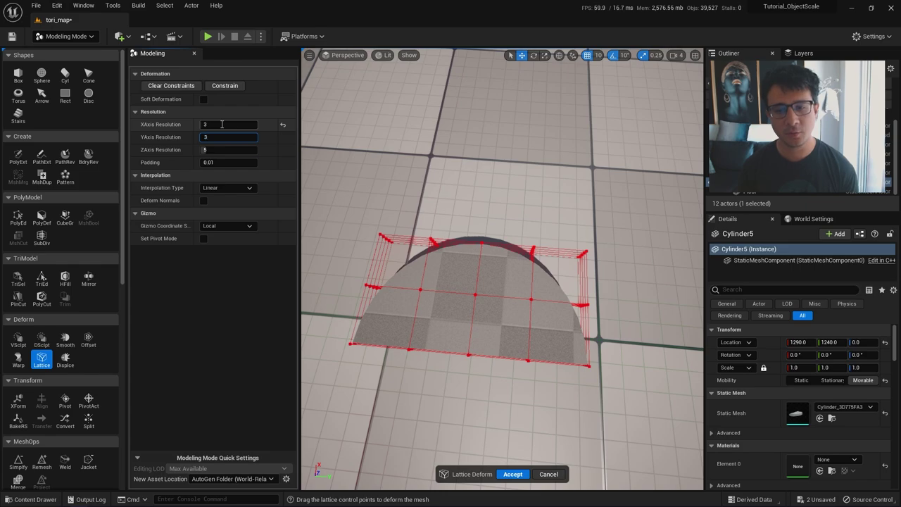
text(3)
key(Tab)
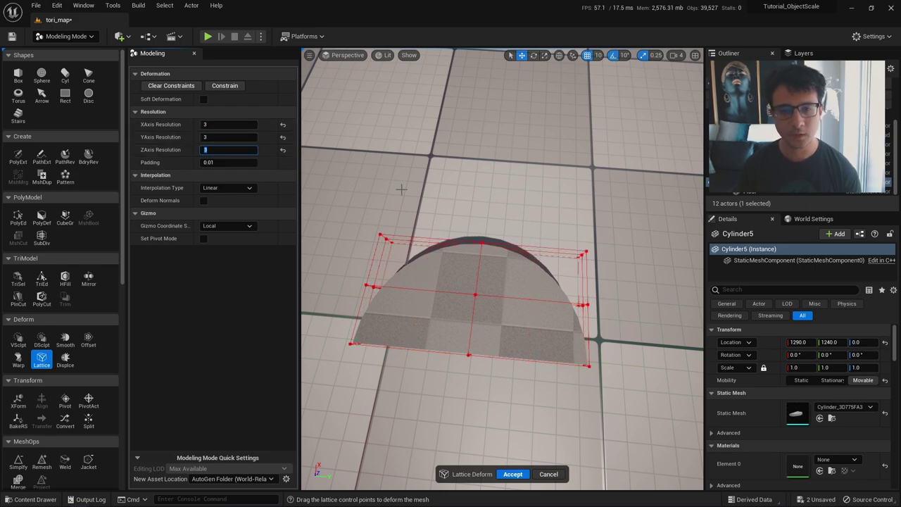
right_drag(471, 197, 304, 149)
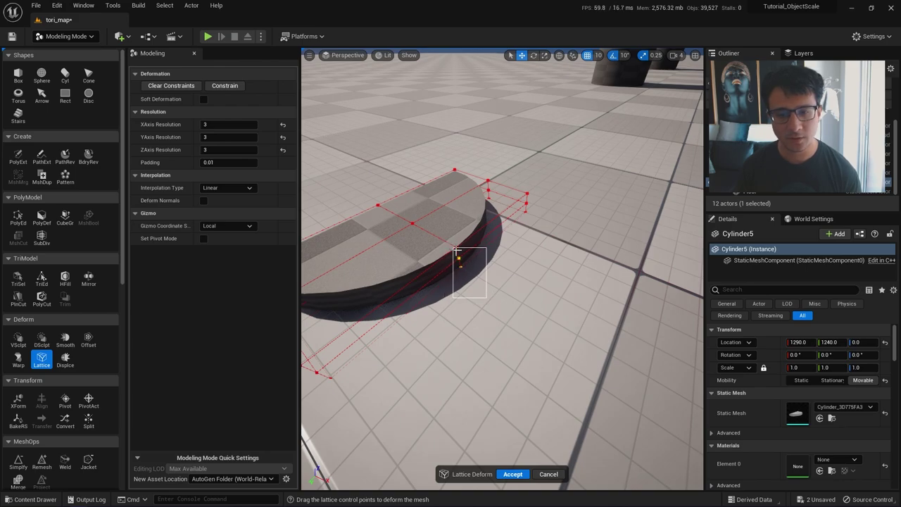
click(218, 188)
click(459, 278)
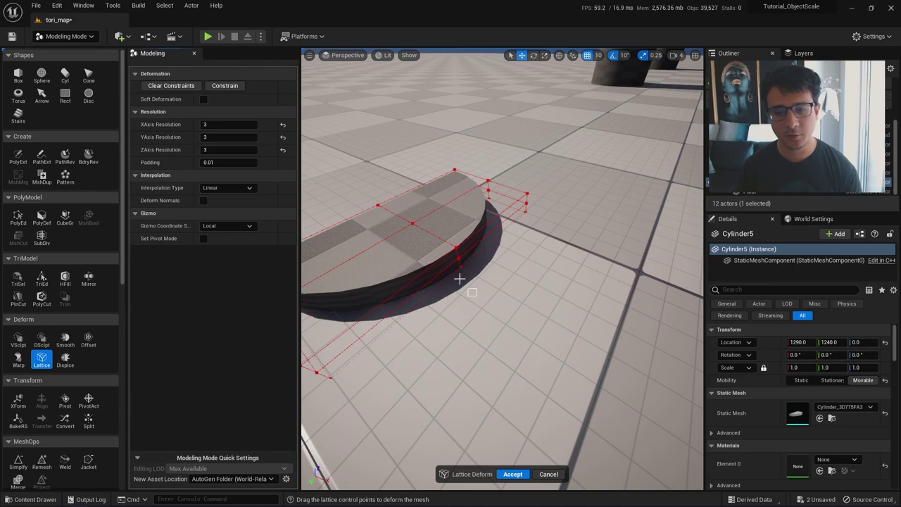
- Try pulling the curved side's middle lattice points outward, and undo the move
drag(476, 296, 704, 352)
mouse_move(576, 282)
right_down()
mouse_move(547, 281)
mouse_move(576, 281)
right_up()
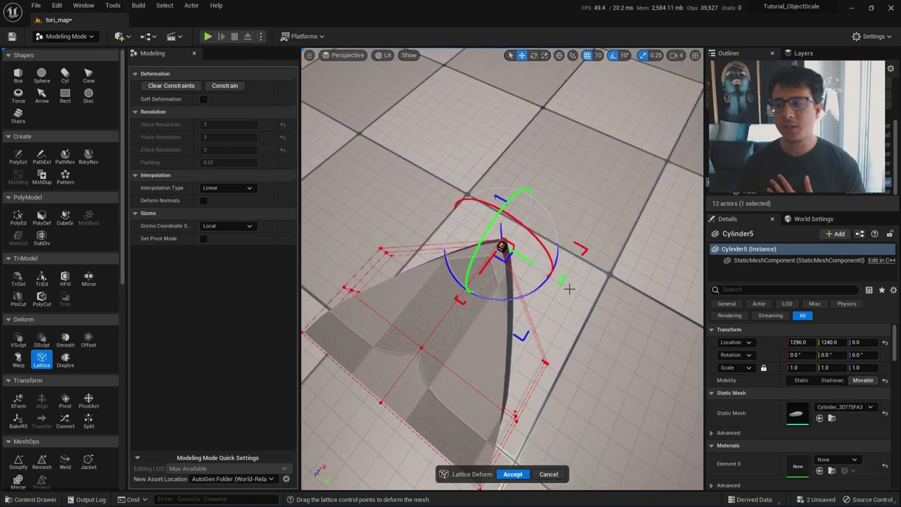
right_drag(574, 317, 544, 316)
key(ctrl+z)
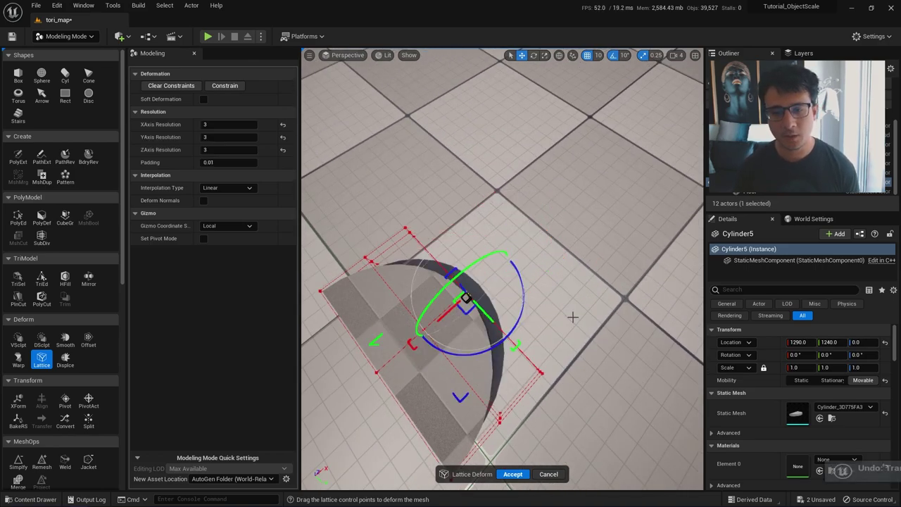
- Try the outward pull of the lattice points with Cubic interpolation, undo it, and return the interpolation type to Linear
click(241, 185)
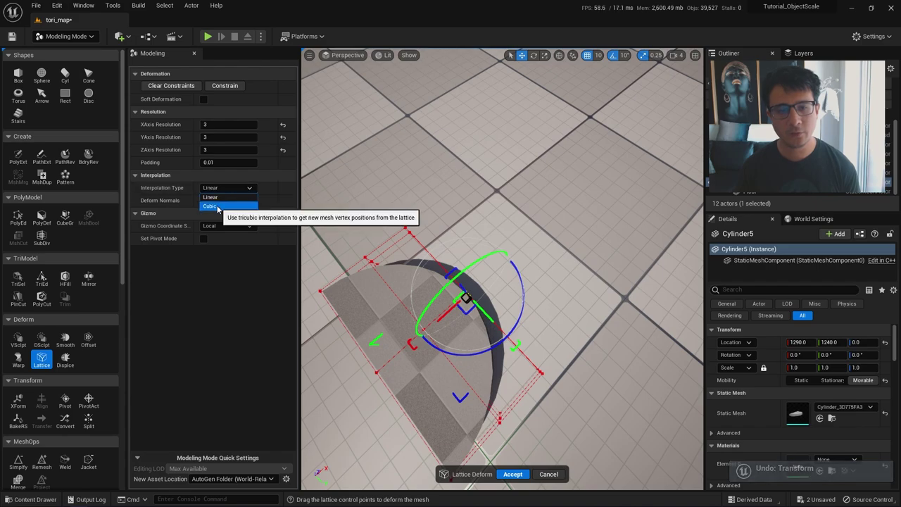
click(217, 205)
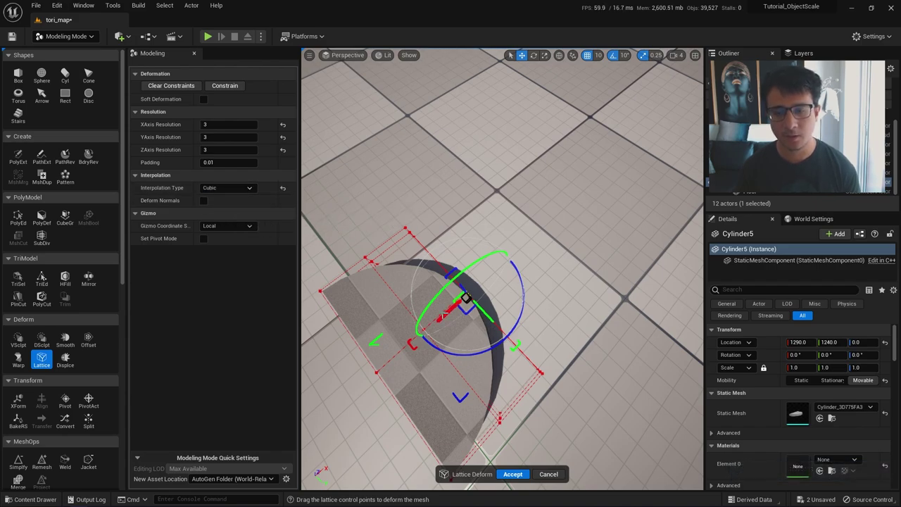
drag(466, 297, 561, 242)
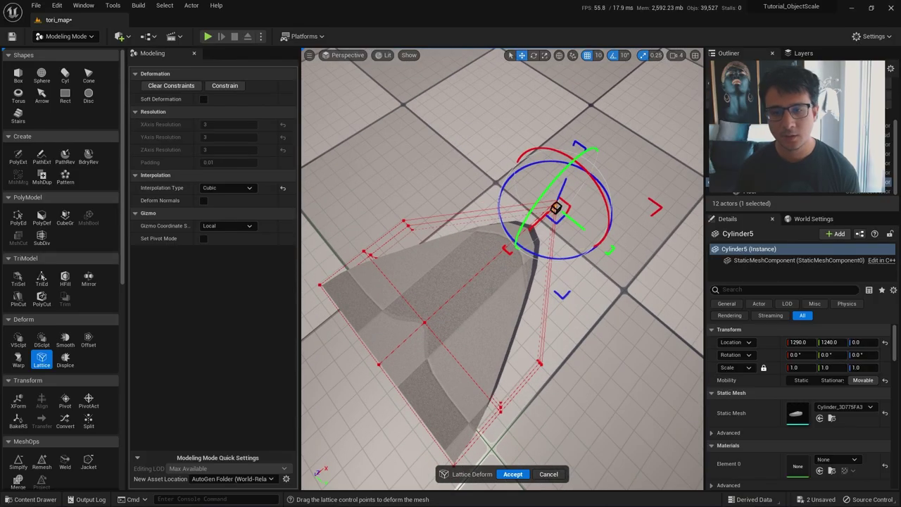
key(ctrl+z)
drag(442, 309, 462, 293)
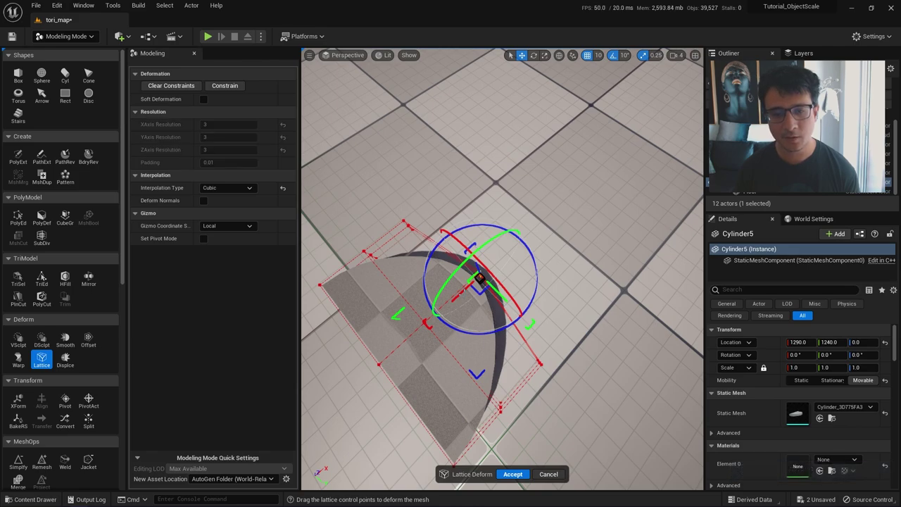
click(228, 187)
click(232, 200)
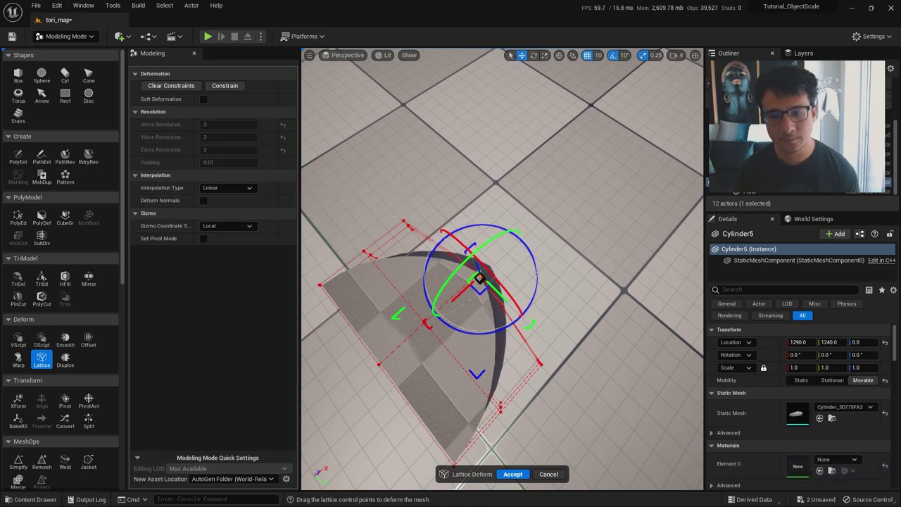
- Pull the curved side's middle lattice points outward to form a pointed petal tip, and accept the deformation
drag(479, 279, 520, 241)
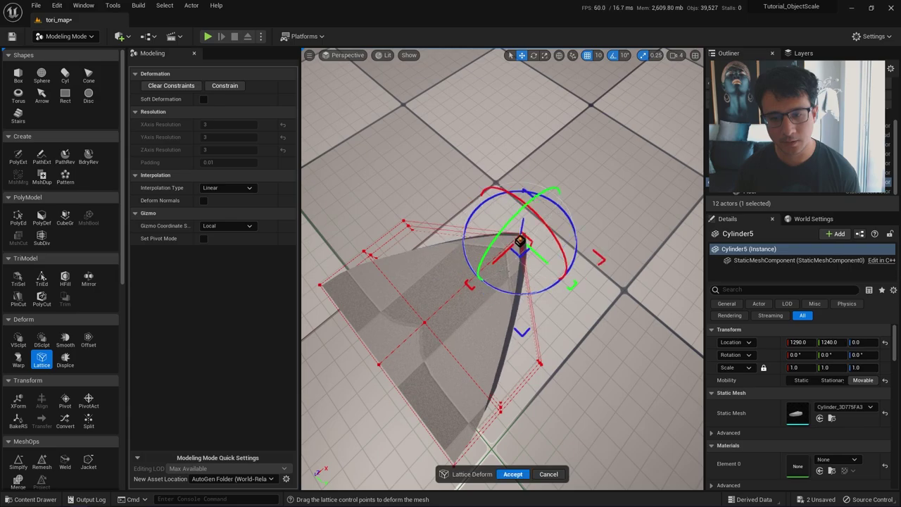
right_drag(521, 242, 493, 229)
right_drag(556, 362, 595, 365)
key(alt+3)
key(alt+2)
key(alt+4)
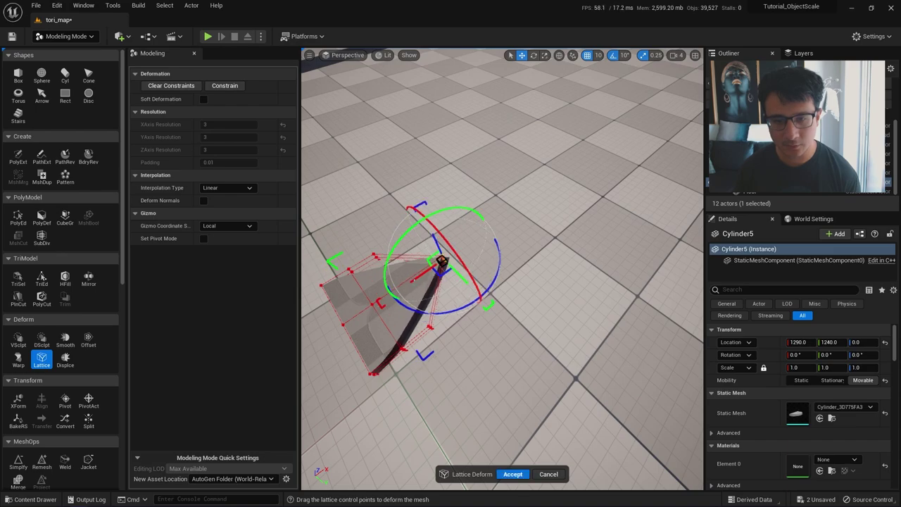
right_drag(433, 284, 461, 217)
click(512, 474)
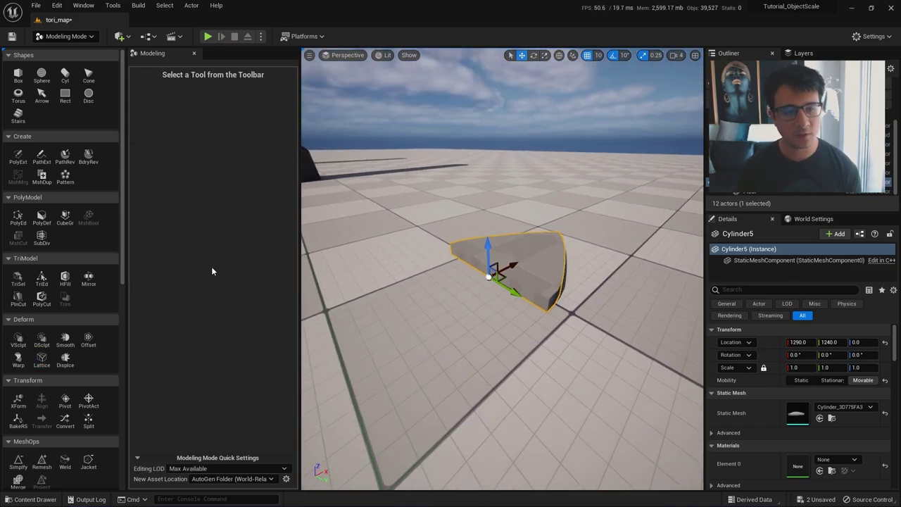
- Move the petal's flat end face slightly outward, away from the tip, in PolyGroup Edit
click(18, 217)
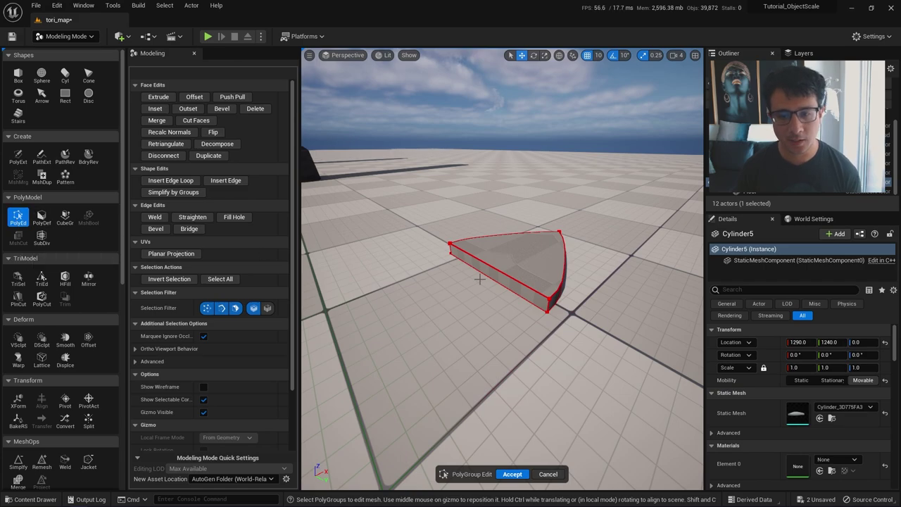
right_drag(496, 282, 440, 317)
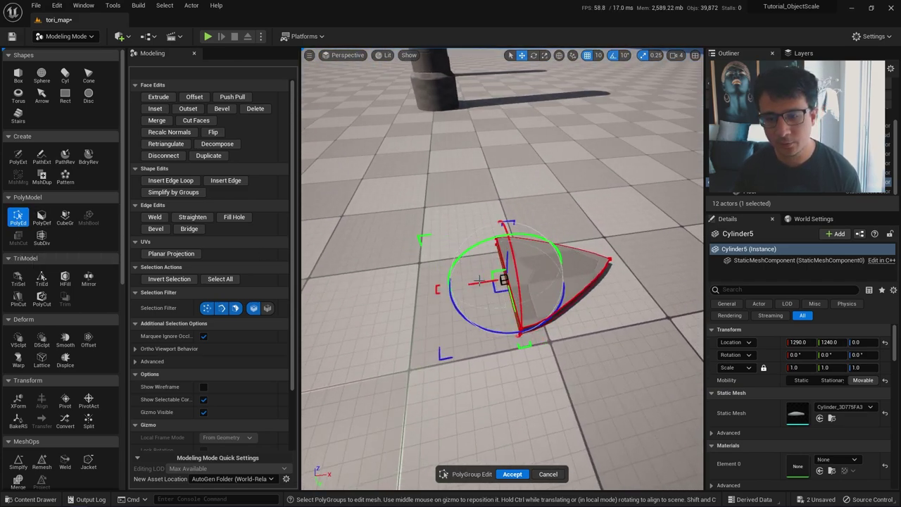
drag(487, 282, 473, 285)
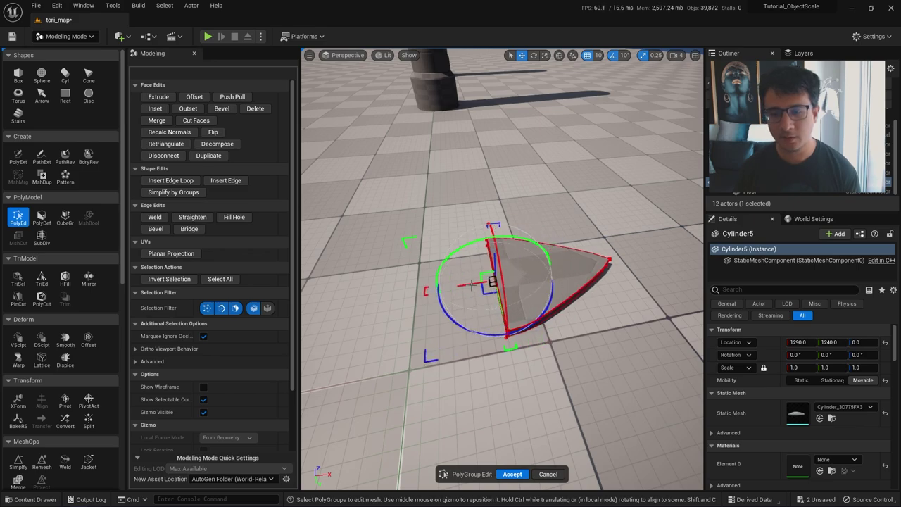
right_drag(541, 300, 537, 241)
drag(537, 242, 548, 241)
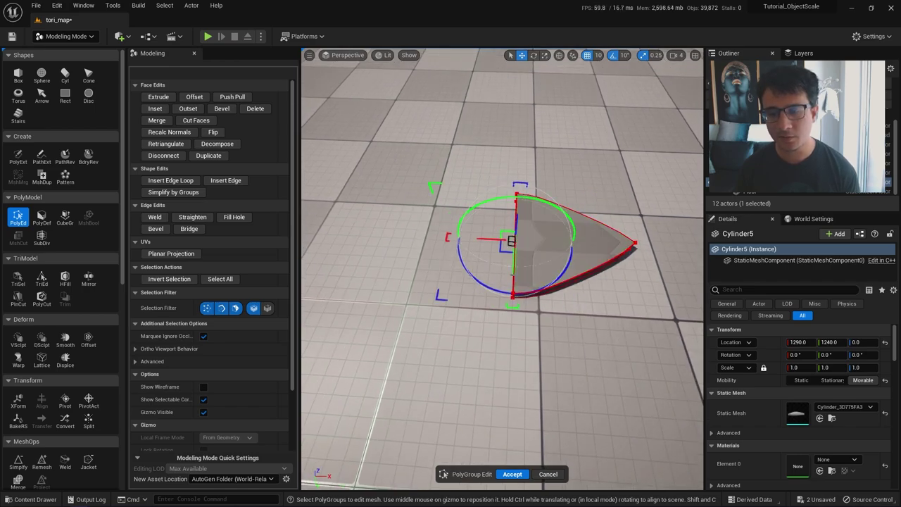
key(ctrl+y)
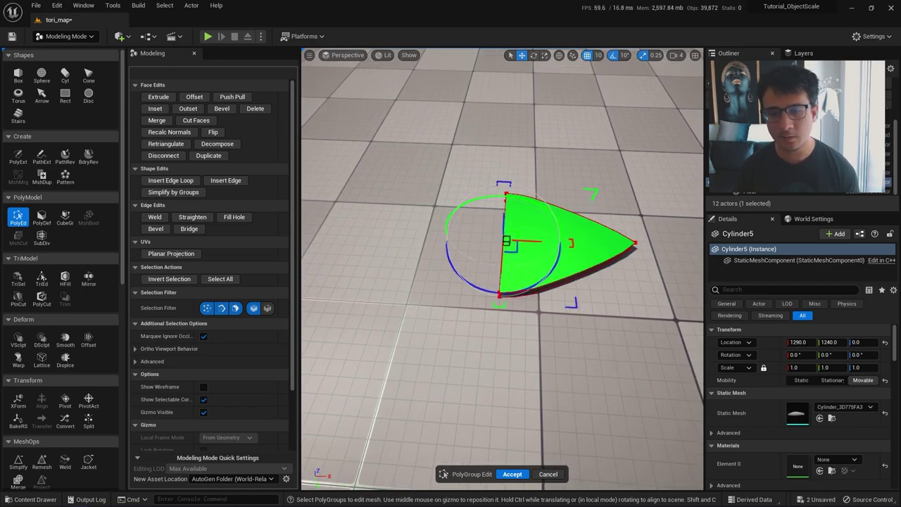
- Extrude the petal's flat end face along its normal into a long straight body behind the tip, and accept the edit
right_drag(529, 247, 568, 249)
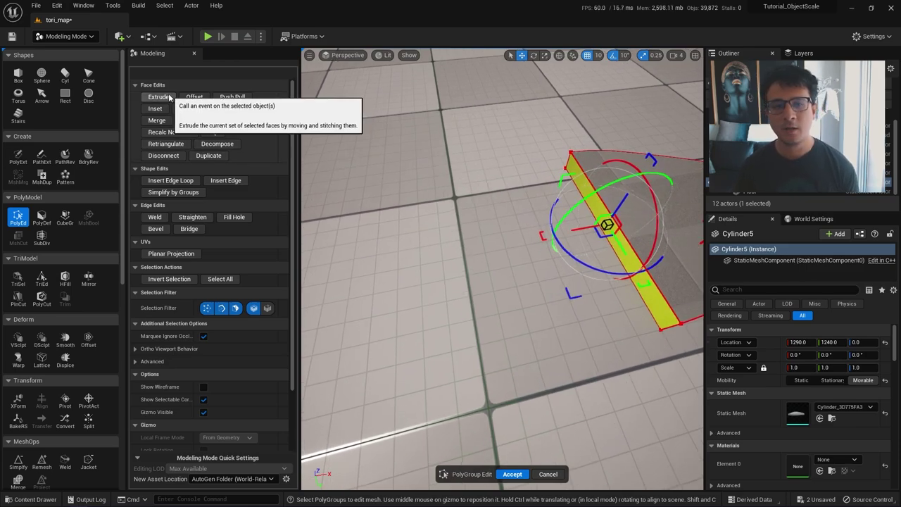
click(169, 97)
right_drag(563, 262, 566, 210)
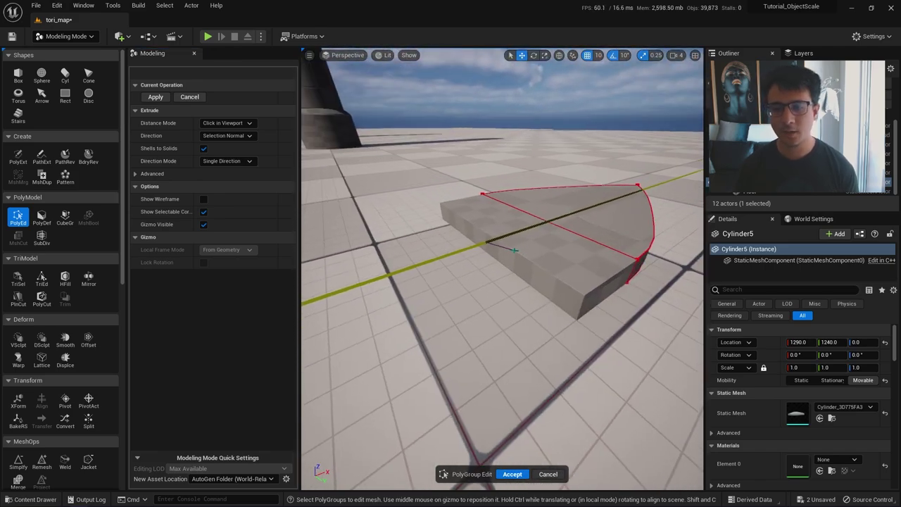
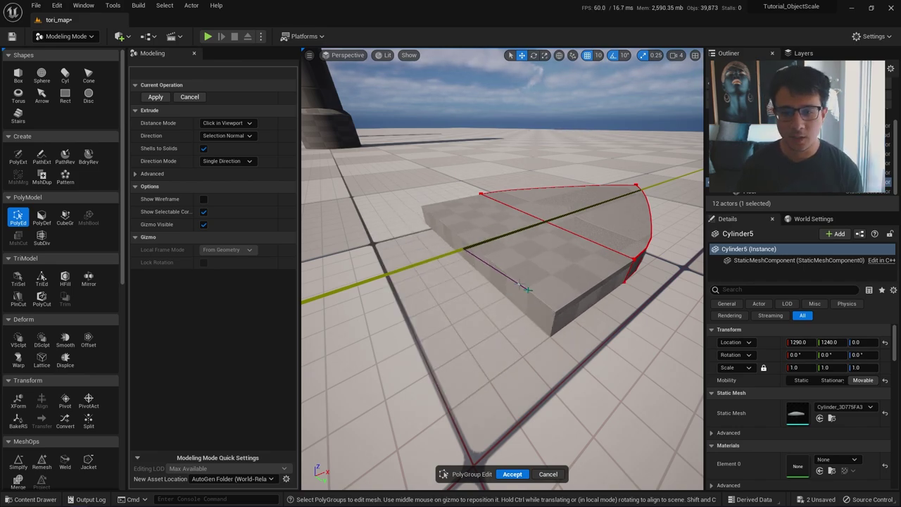
right_drag(513, 303, 429, 303)
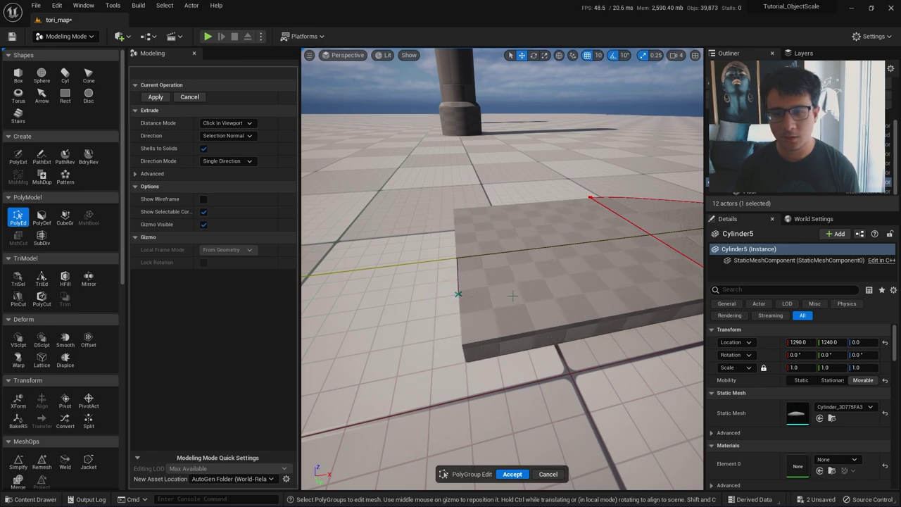
right_drag(513, 296, 499, 298)
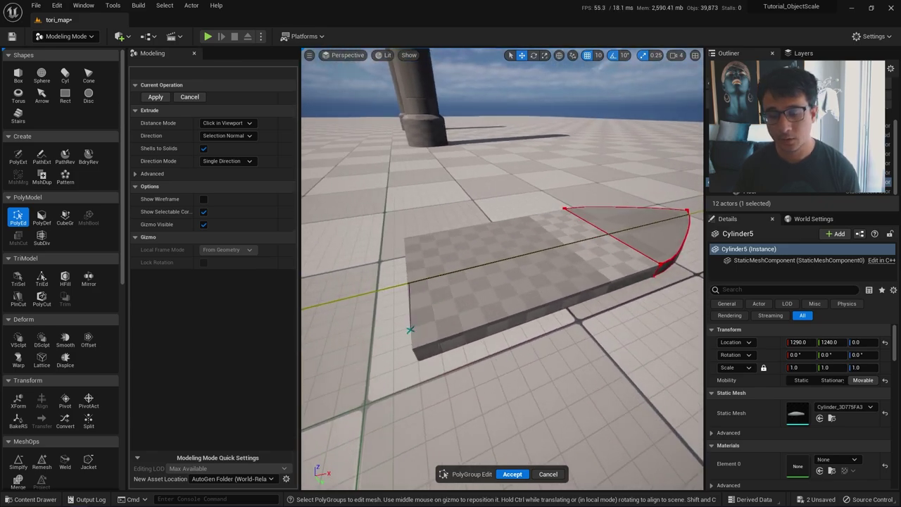
right_drag(410, 325, 392, 329)
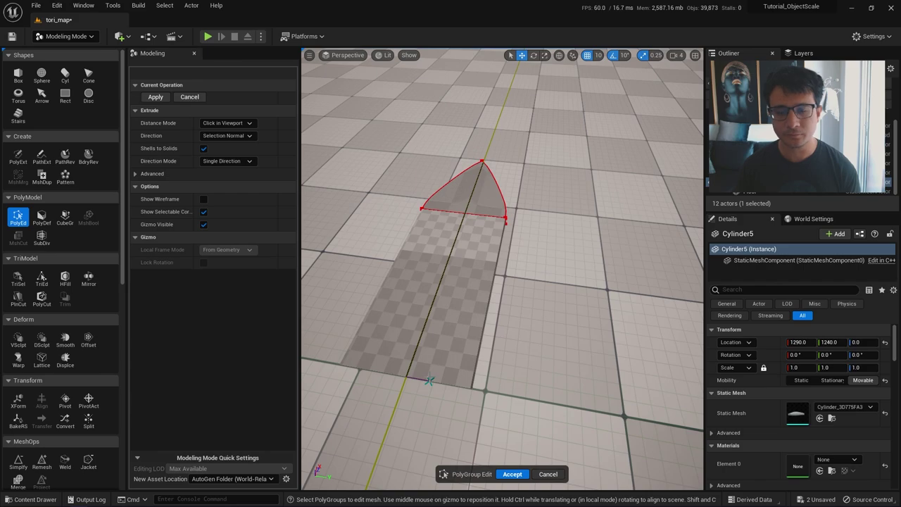
click(428, 380)
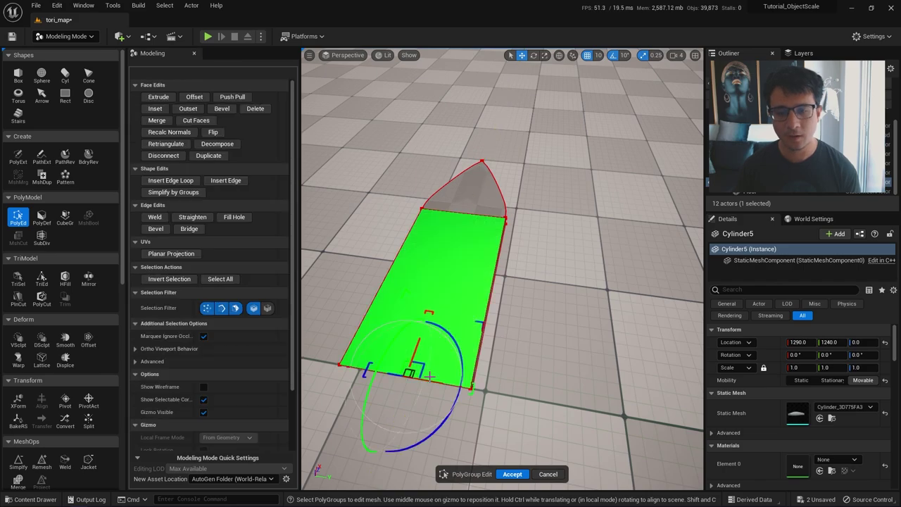
click(512, 474)
alt+drag(523, 343, 443, 331)
alt+drag(444, 236, 542, 288)
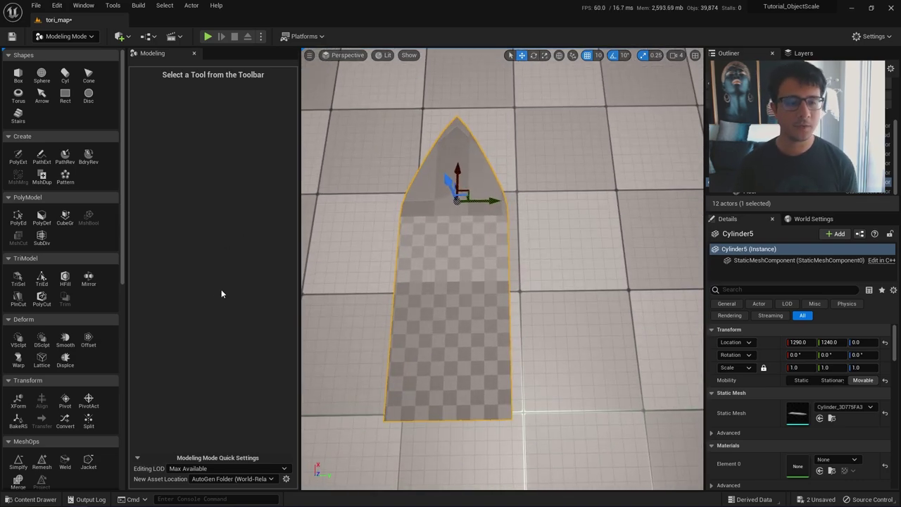
- Insert two edge loops across the petal's straight body in PolyGroup Edit, dividing it into three sections, and accept the edit
click(19, 218)
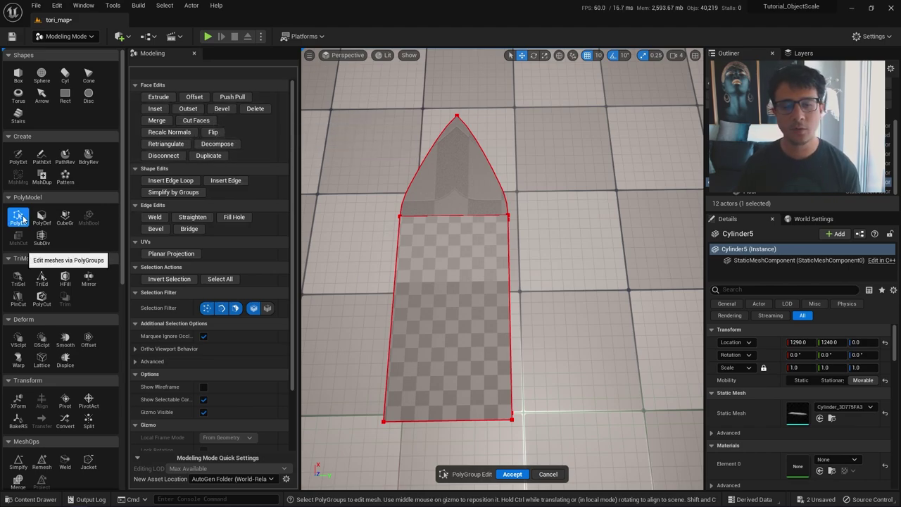
click(171, 181)
alt+drag(481, 301, 345, 218)
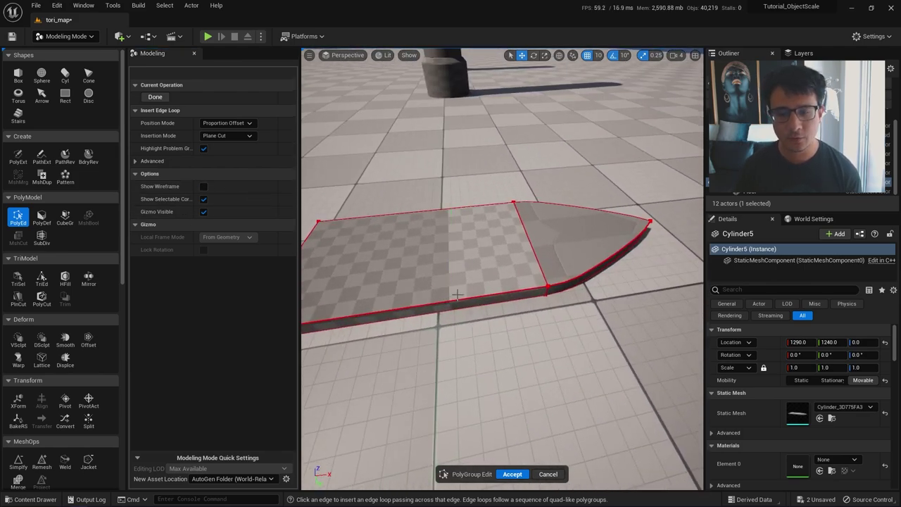
alt+drag(458, 294, 509, 261)
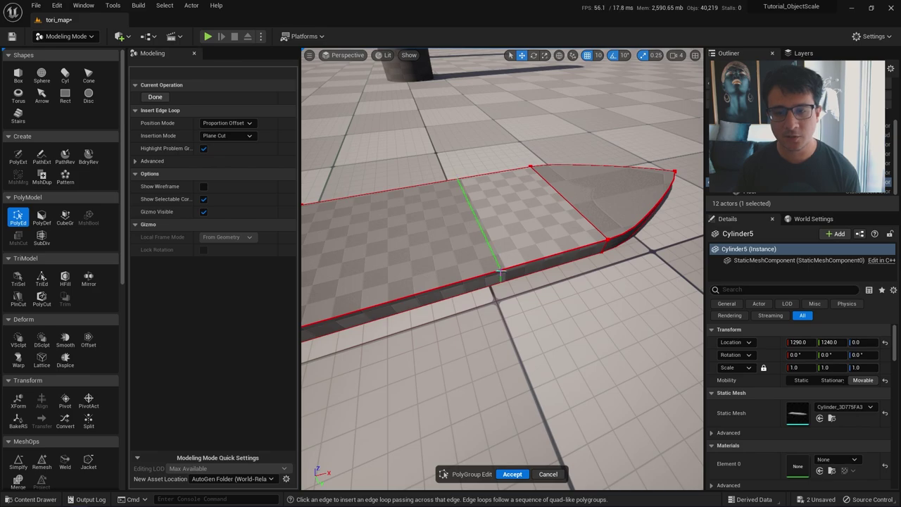
click(501, 271)
right_drag(501, 271, 430, 267)
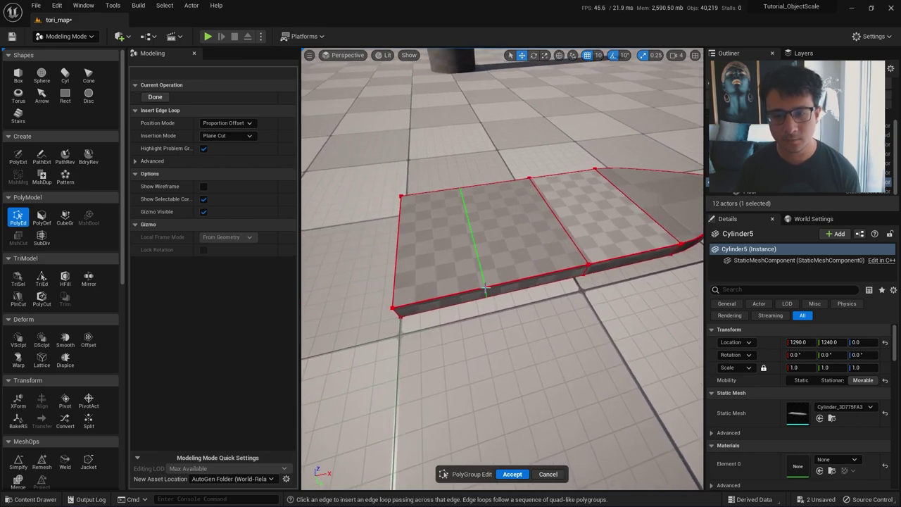
alt+drag(483, 293, 549, 258)
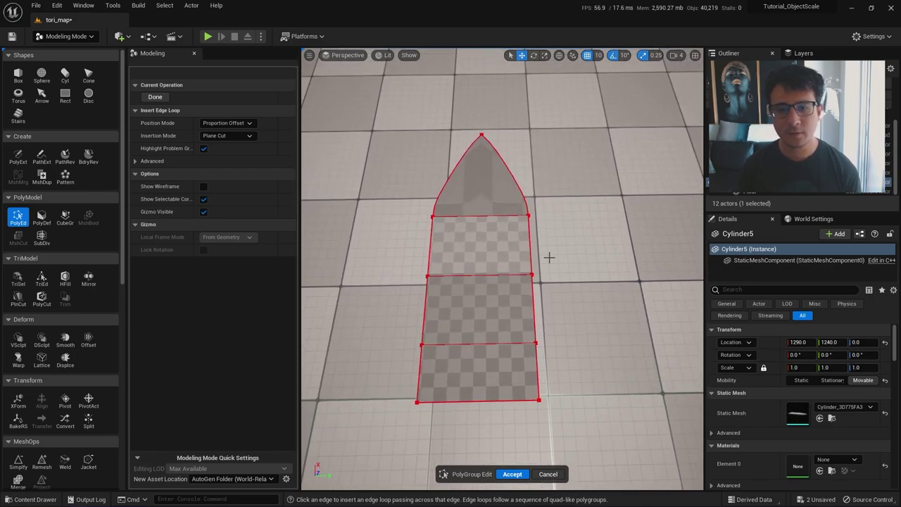
click(506, 476)
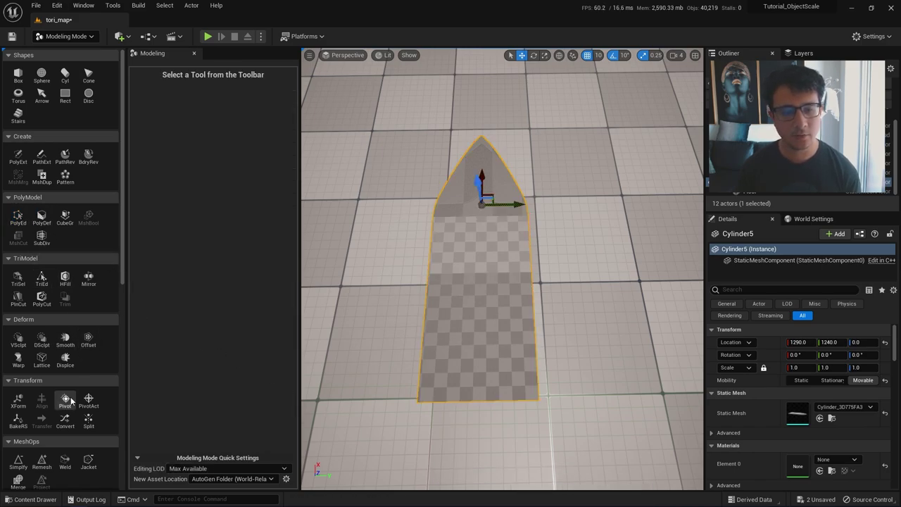
- Widen the petal's body slightly by scaling its middle row of control points in a Lattice deformation
click(45, 363)
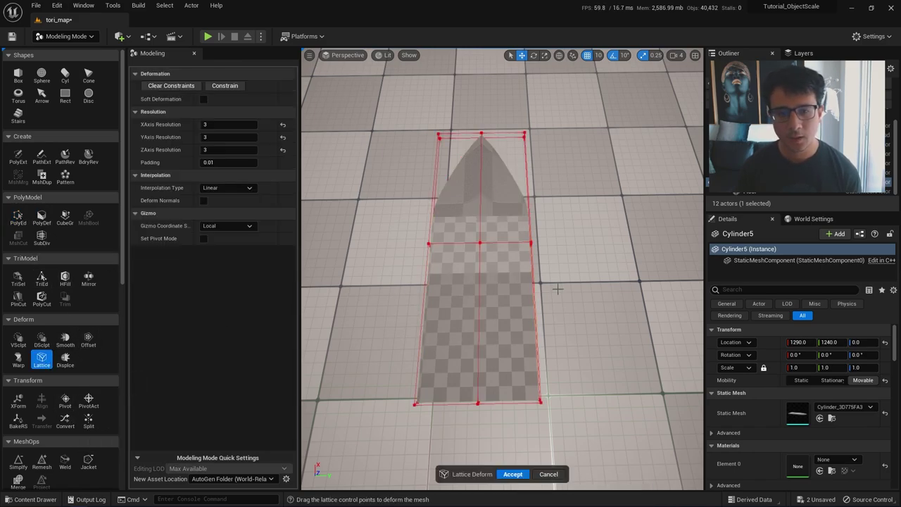
drag(562, 273, 576, 282)
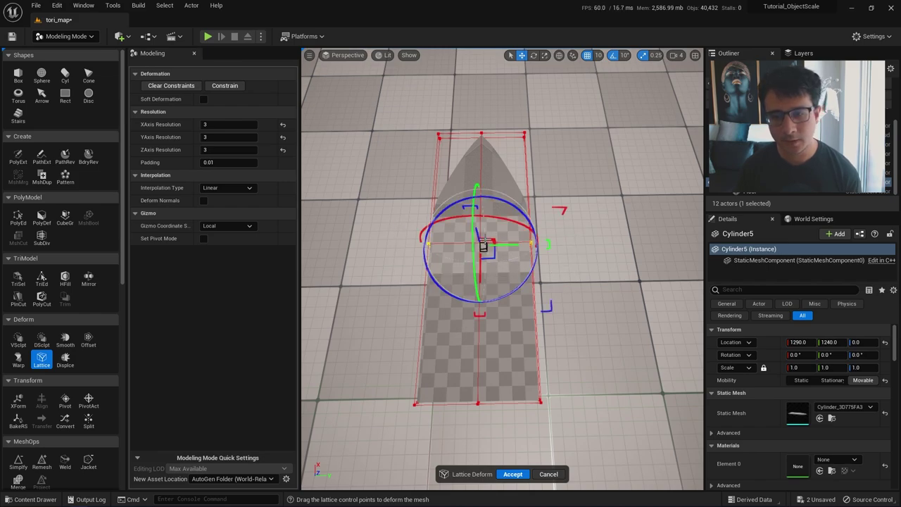
drag(483, 246, 486, 244)
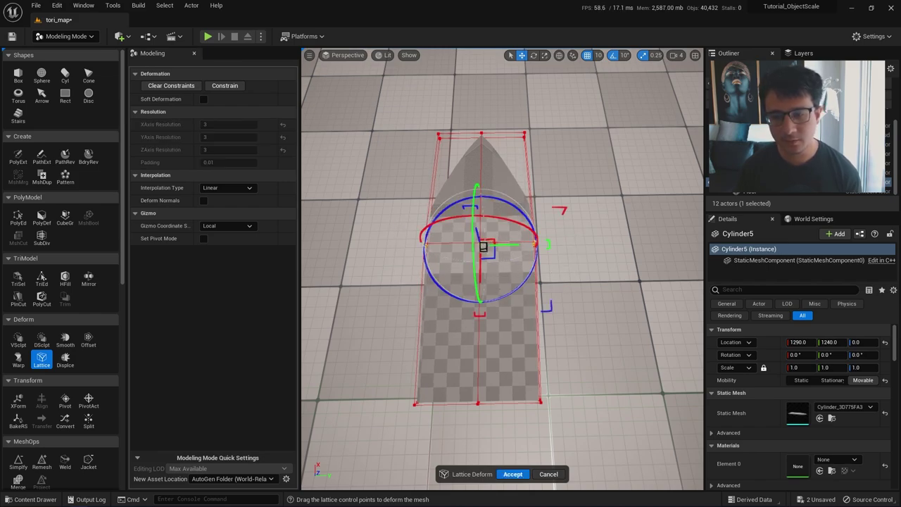
- Try narrowing the petal's flat end by scaling in its lattice points, and undo it
drag(552, 420, 404, 377)
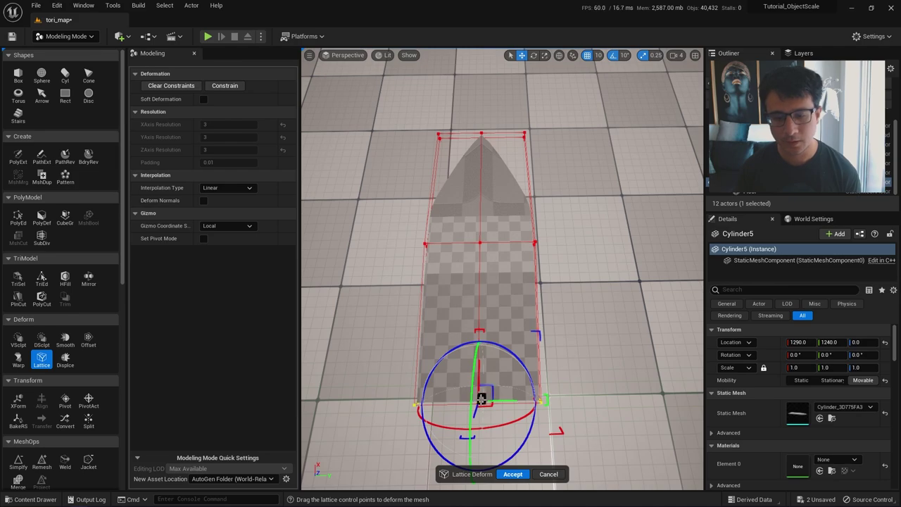
drag(481, 398, 481, 398)
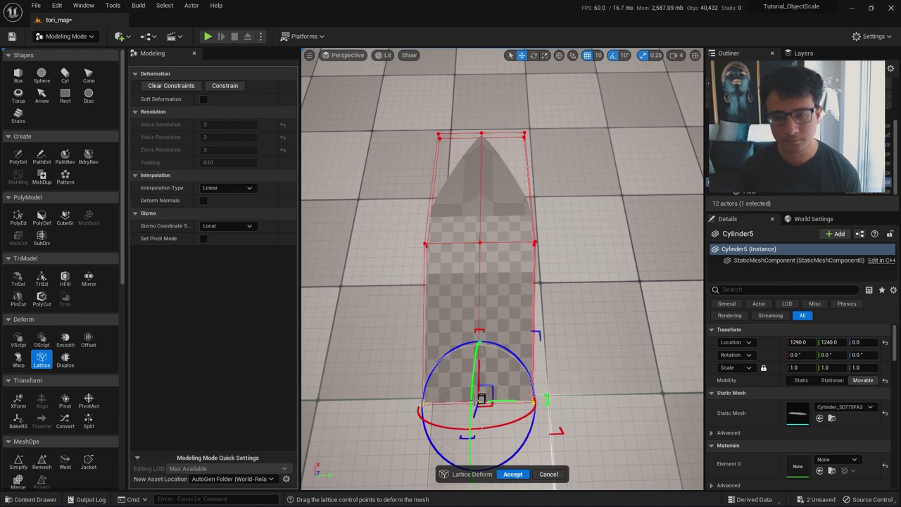
key(ctrl+z)
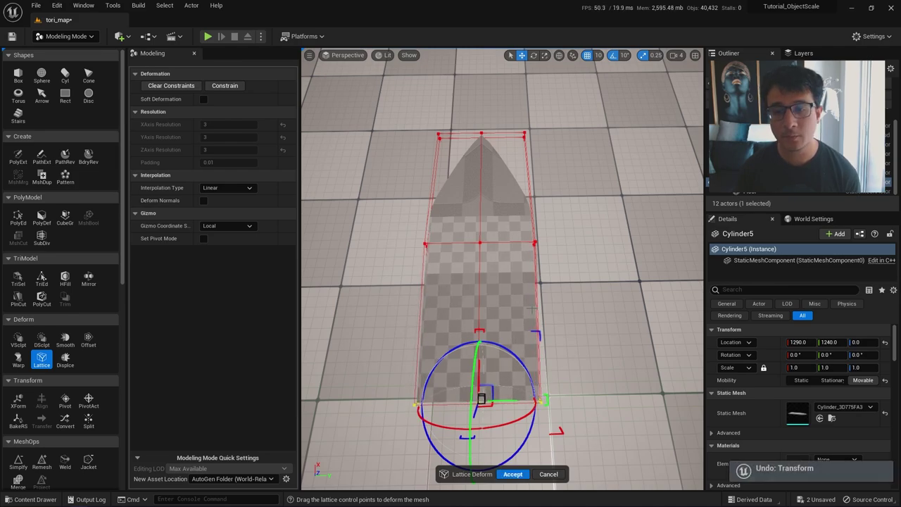
- Scale the body's middle row of lattice points outward a little more, and accept the deformation
right_drag(531, 308, 397, 254)
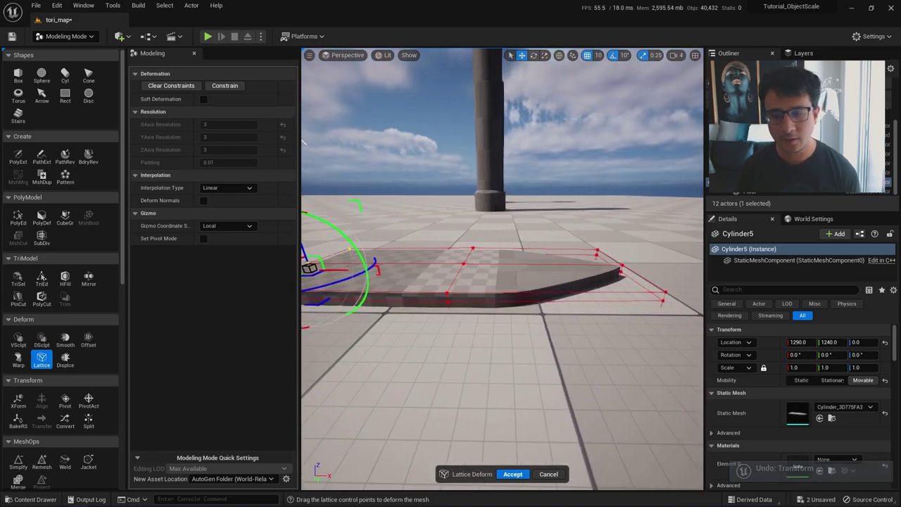
right_drag(304, 141, 304, 134)
right_drag(533, 300, 574, 355)
drag(407, 216, 533, 377)
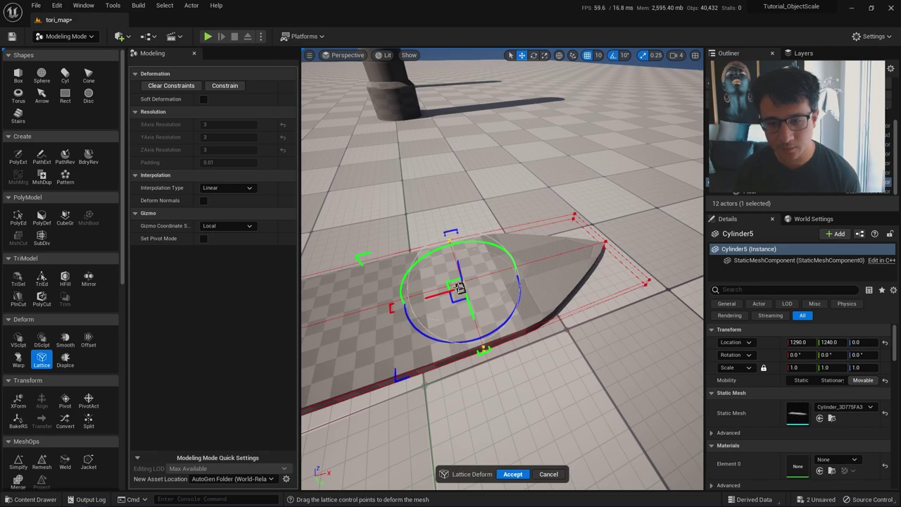
drag(461, 288, 461, 288)
right_drag(461, 289, 549, 377)
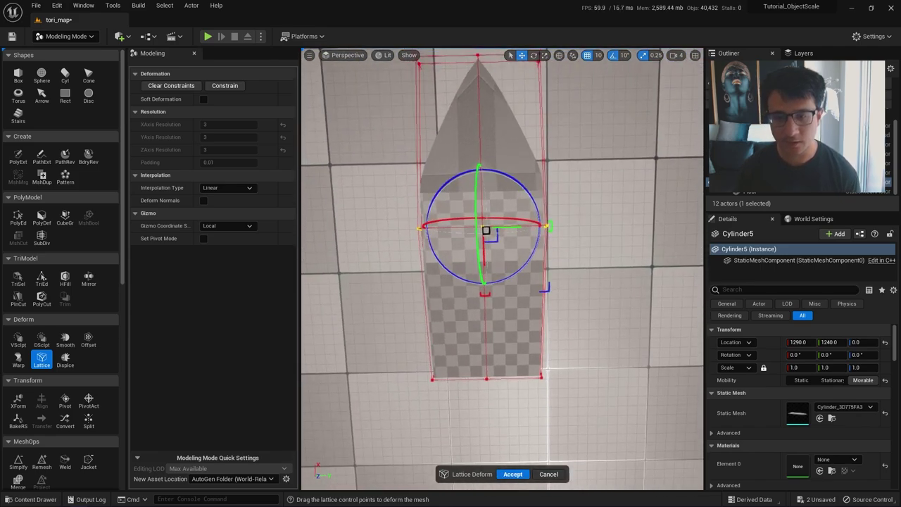
right_drag(319, 282, 283, 260)
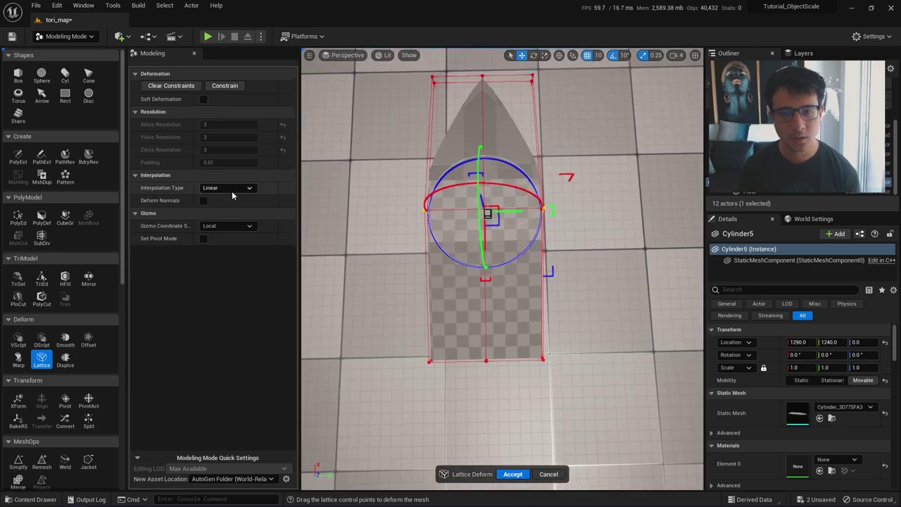
click(514, 474)
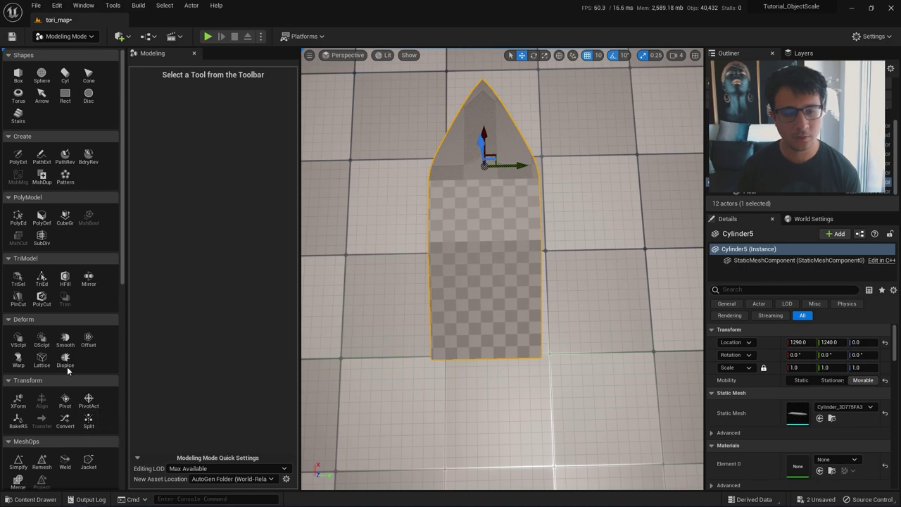
- Start another Lattice deformation on the petal with X, Y and Z resolution of 5 and Cubic interpolation
click(41, 360)
click(229, 124)
text(5)
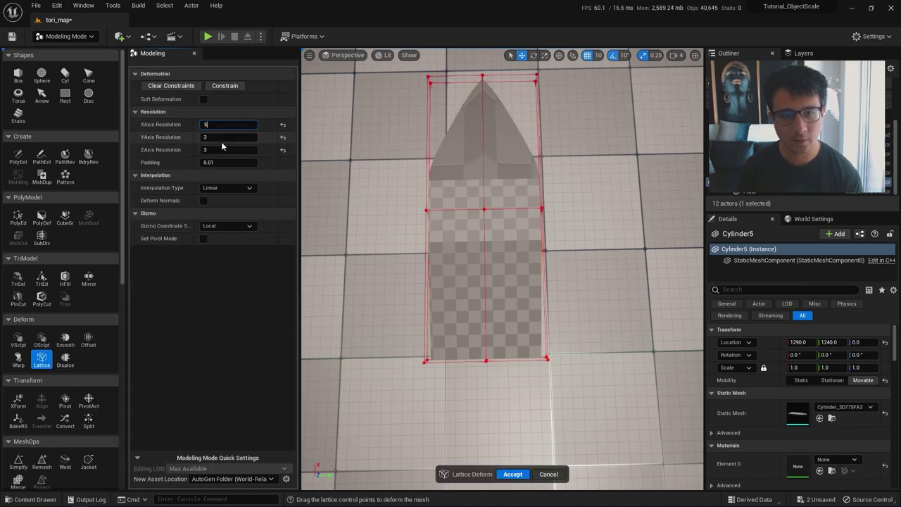
key(Tab)
text(5)
key(Tab)
text(5)
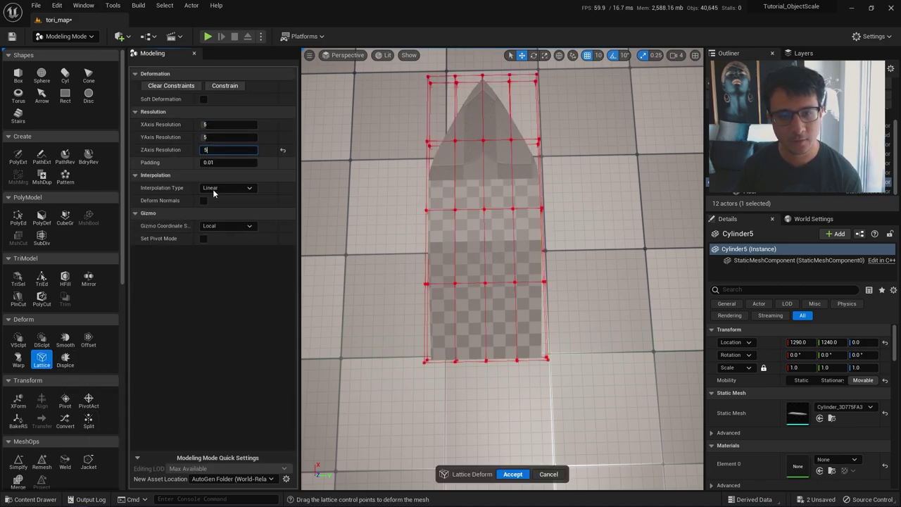
key(Return)
click(228, 187)
click(226, 208)
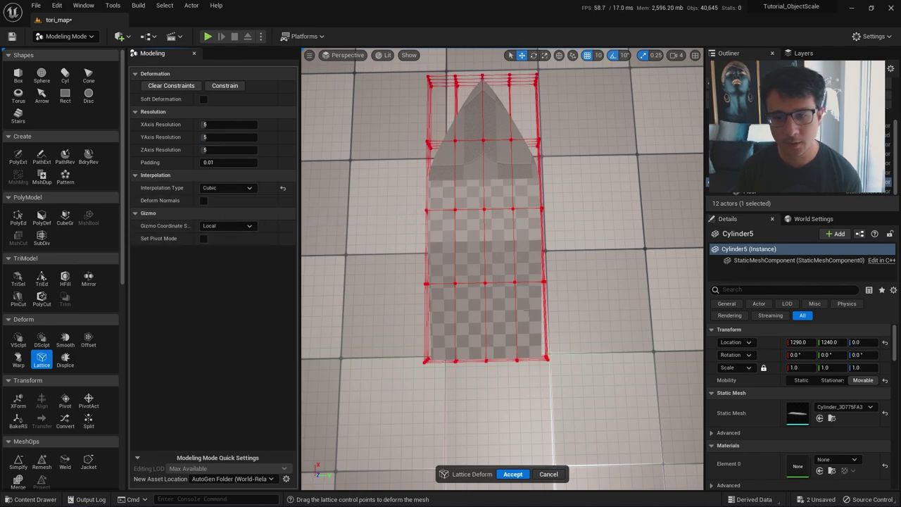
- Scale the middle row of lattice points slightly outward to round the sides of the petal's body
drag(568, 321, 432, 258)
drag(580, 222, 363, 173)
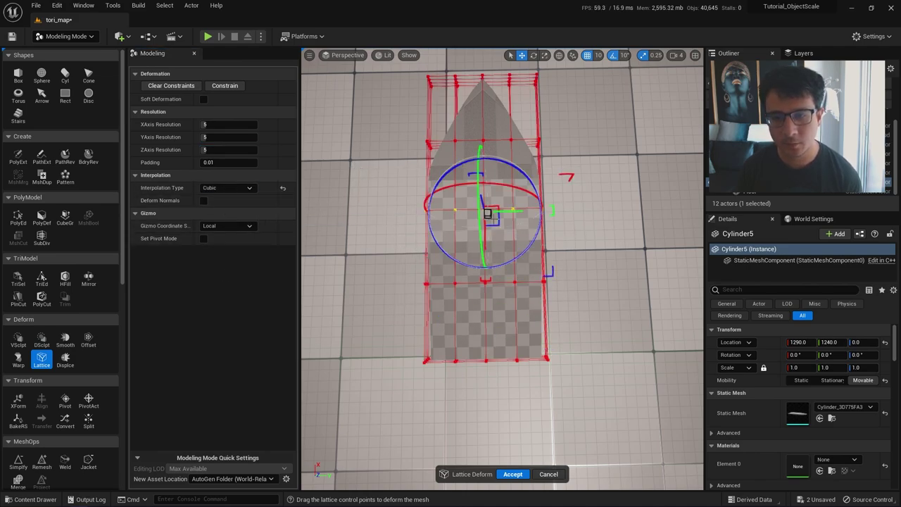
drag(488, 214, 488, 213)
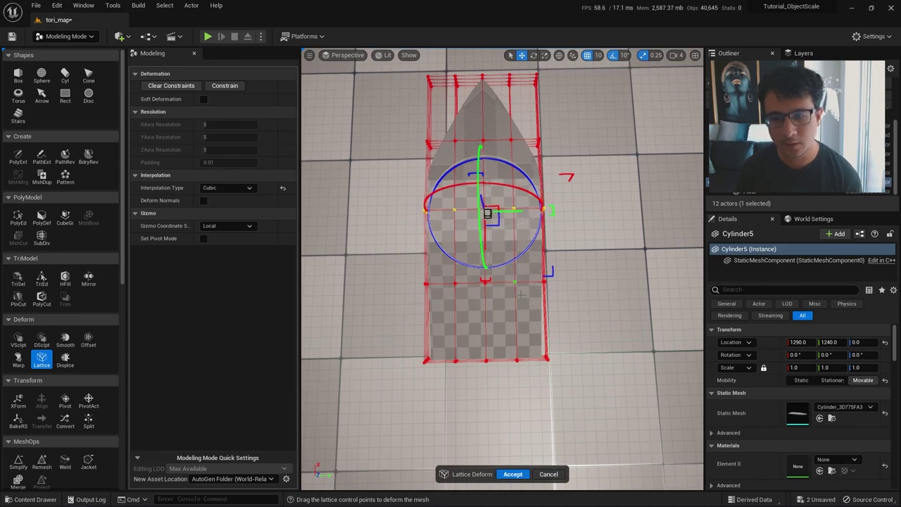
- Adjust the lattice rows near and at the petal's flat end to refine its outline, and accept the deformation
drag(559, 311, 392, 240)
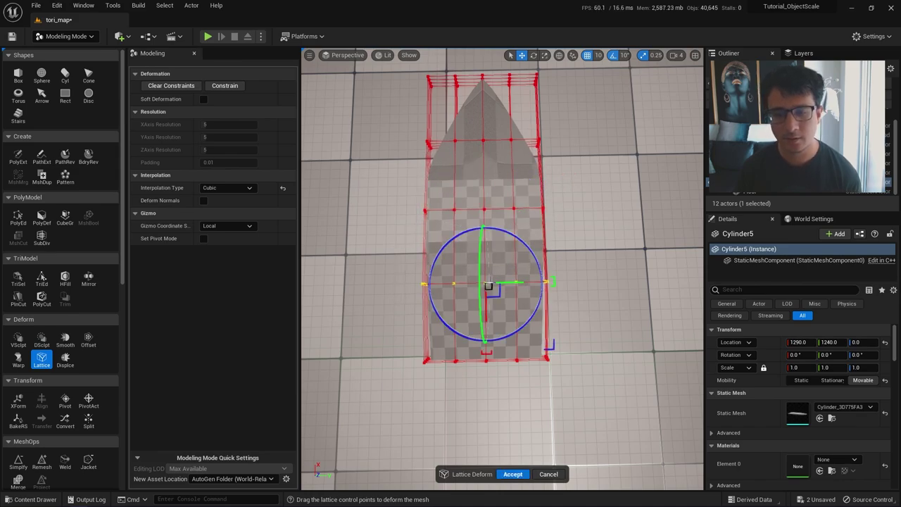
right_drag(465, 289, 307, 204)
drag(435, 228, 499, 396)
right_drag(499, 395, 510, 398)
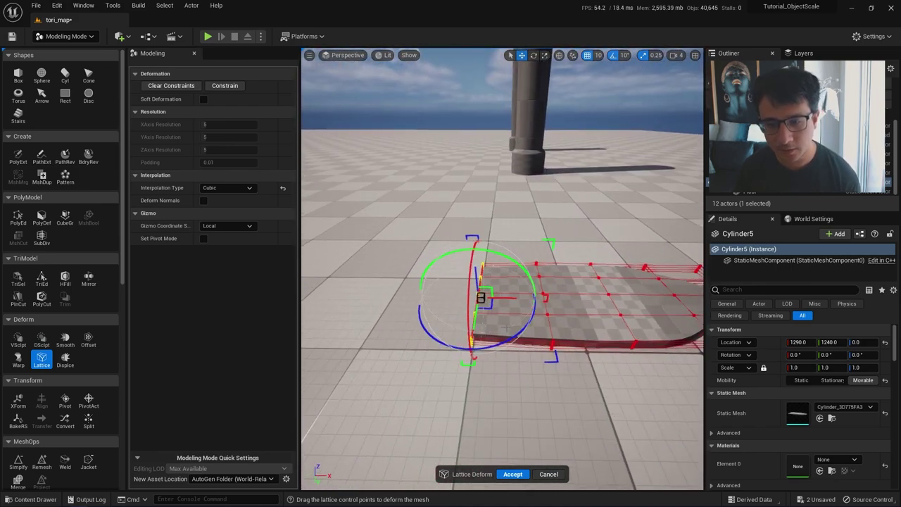
drag(508, 297, 599, 352)
right_drag(486, 298, 454, 305)
right_drag(493, 444, 502, 419)
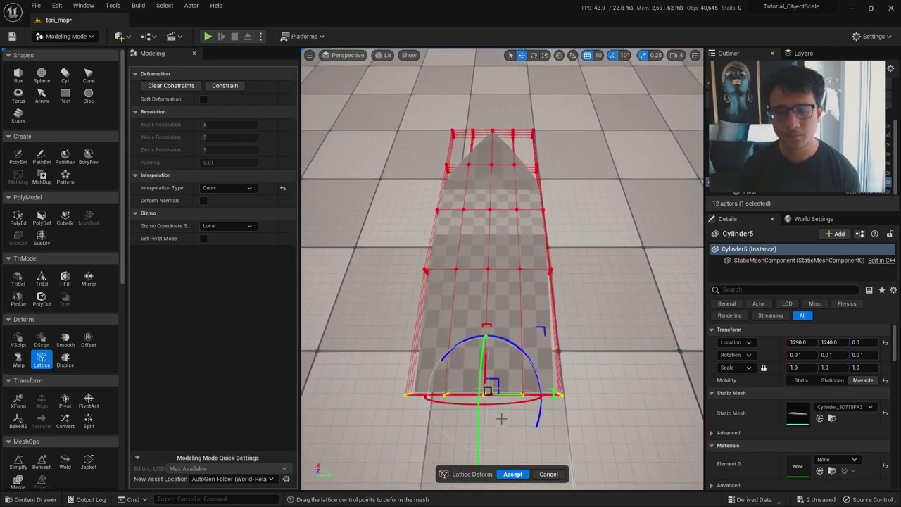
click(512, 473)
- Try placing a second copy of the petal mesh from the generated assets and rotating it by 110 degrees, and undo it
right_drag(512, 473, 408, 415)
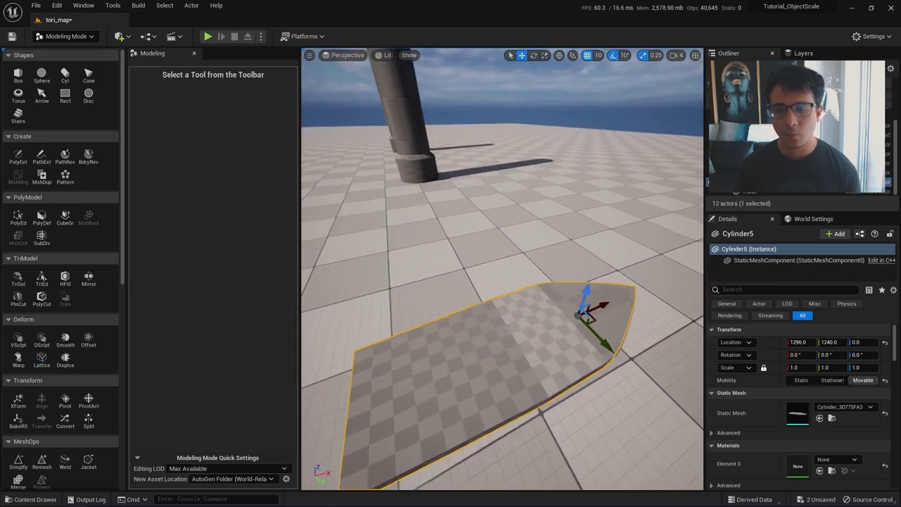
right_drag(518, 322, 510, 315)
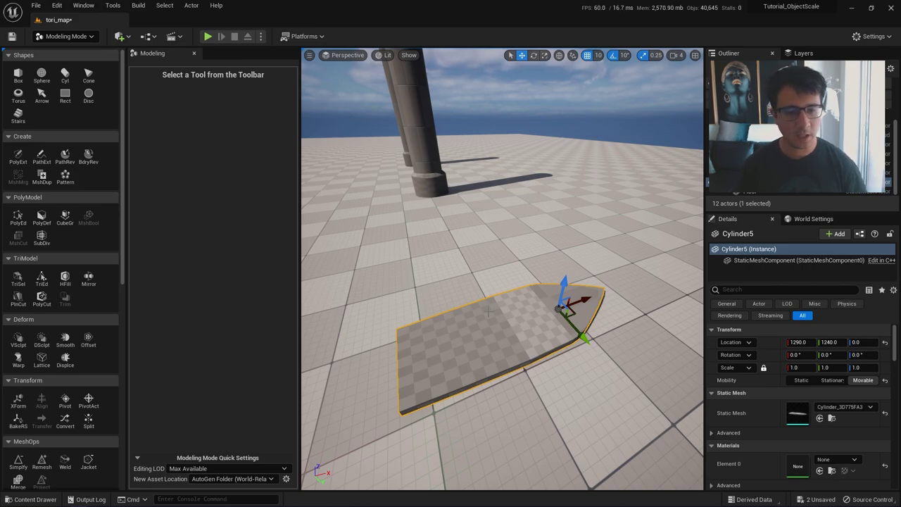
right_drag(428, 323, 458, 338)
key(ctrl+space)
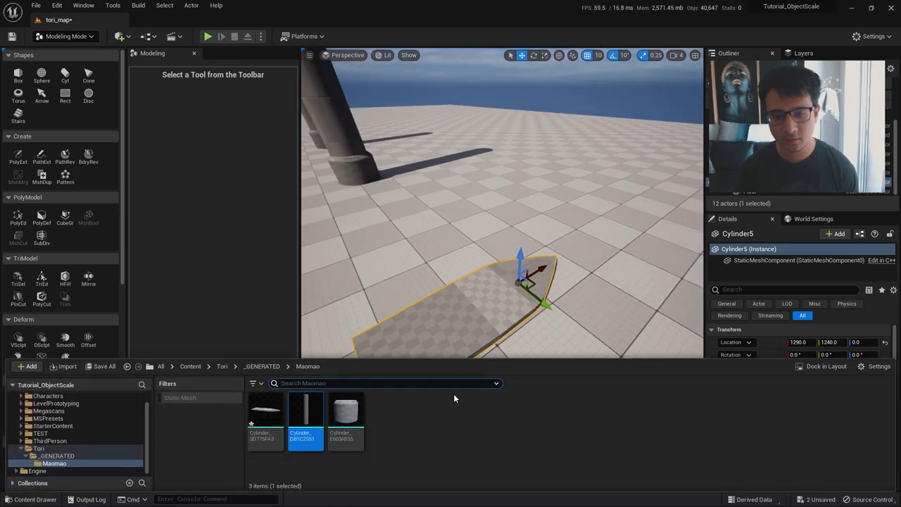
drag(262, 423, 399, 243)
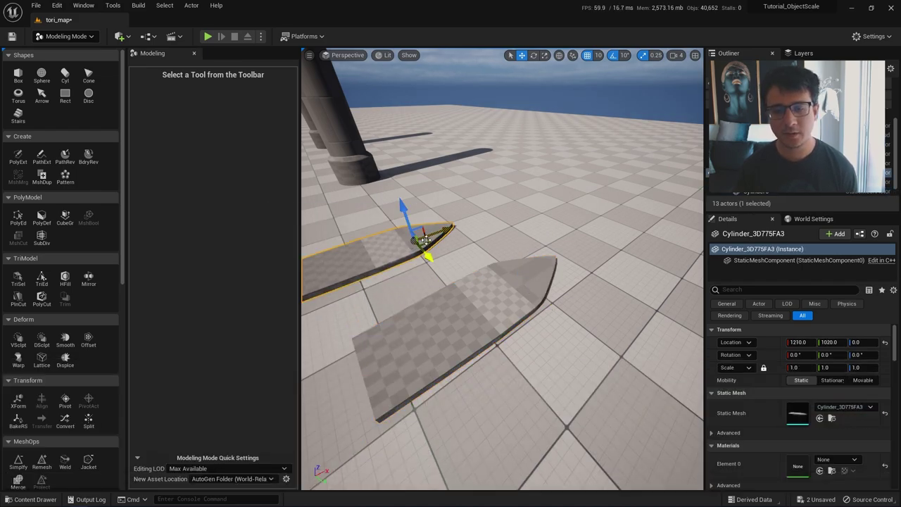
right_drag(426, 240, 384, 240)
key(e)
drag(455, 209, 419, 247)
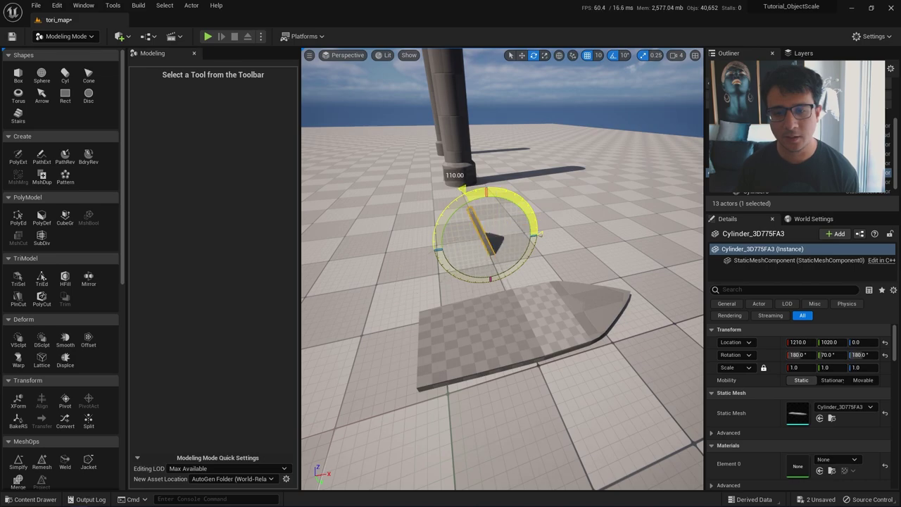
key(ctrl+z)
key(ctrl+z)
key(ctrl+z)
- Set the original petal's pivot to the Front box position at its flat end, trying other box positions first, and accept
click(530, 328)
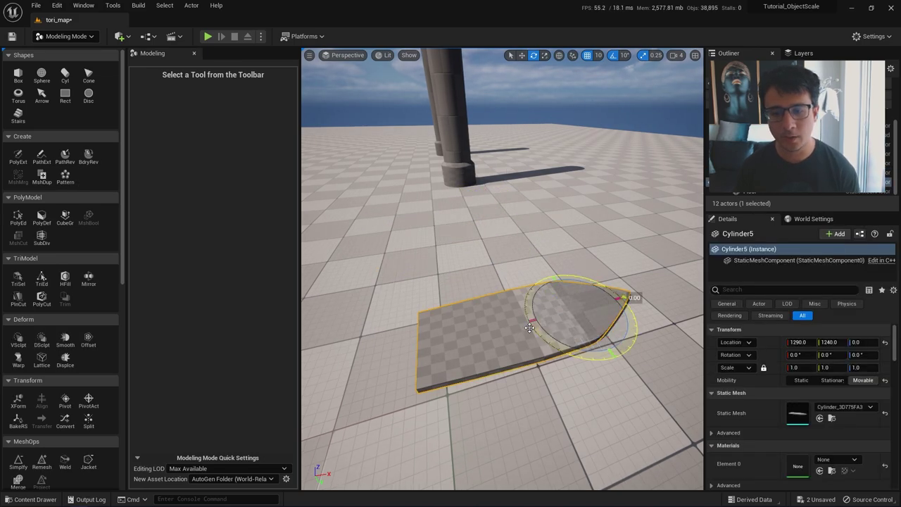
key(w)
right_drag(529, 328, 560, 361)
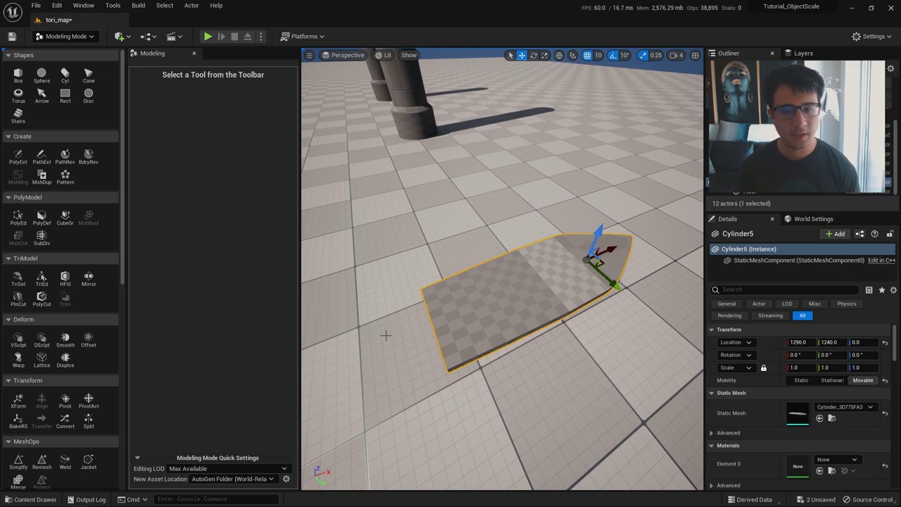
key(e)
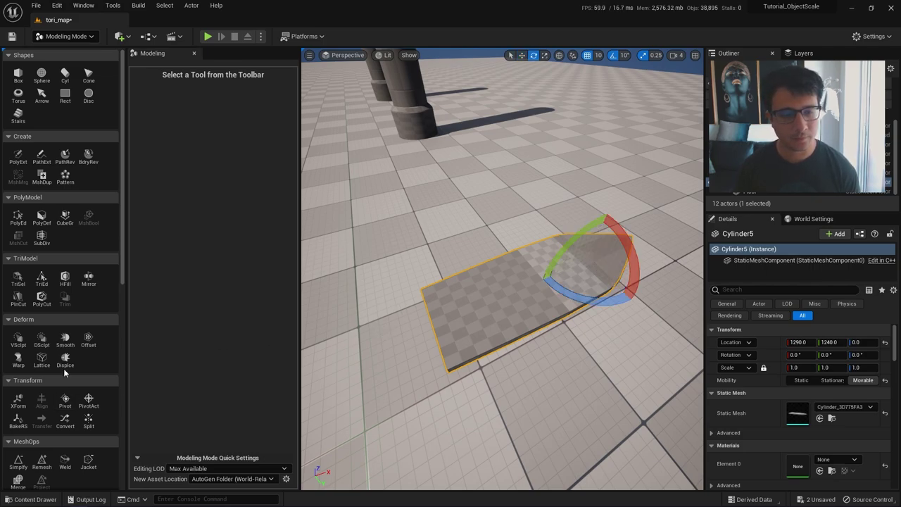
key(w)
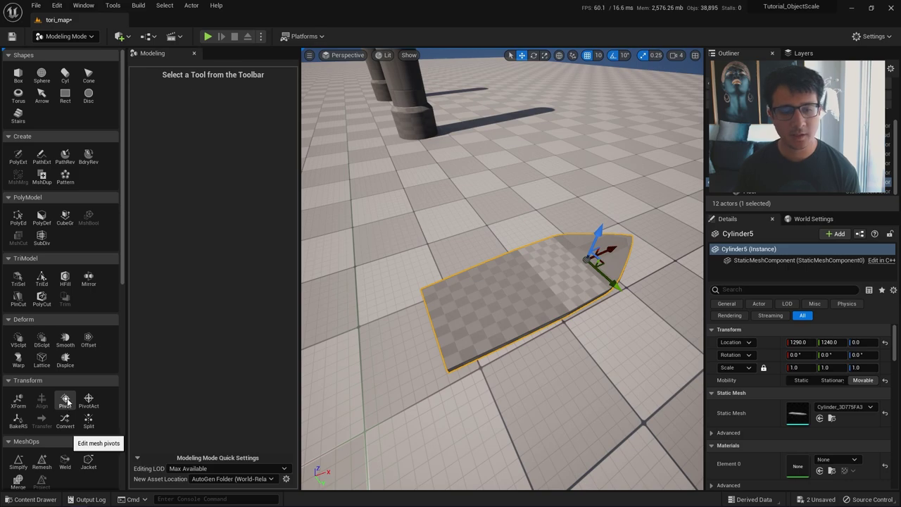
click(65, 401)
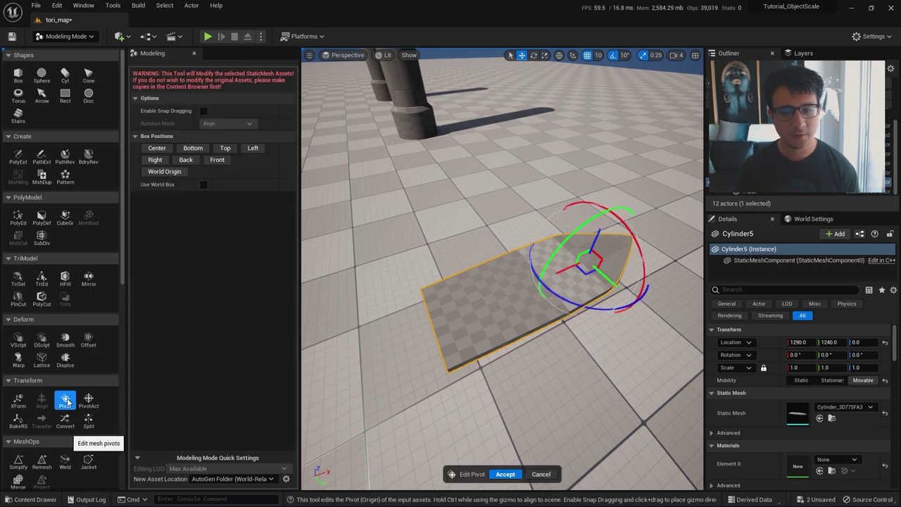
click(156, 160)
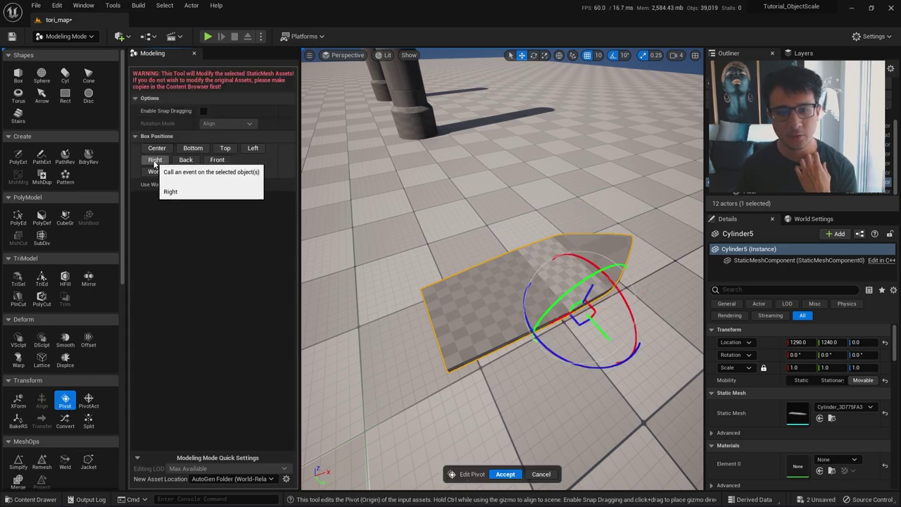
click(193, 148)
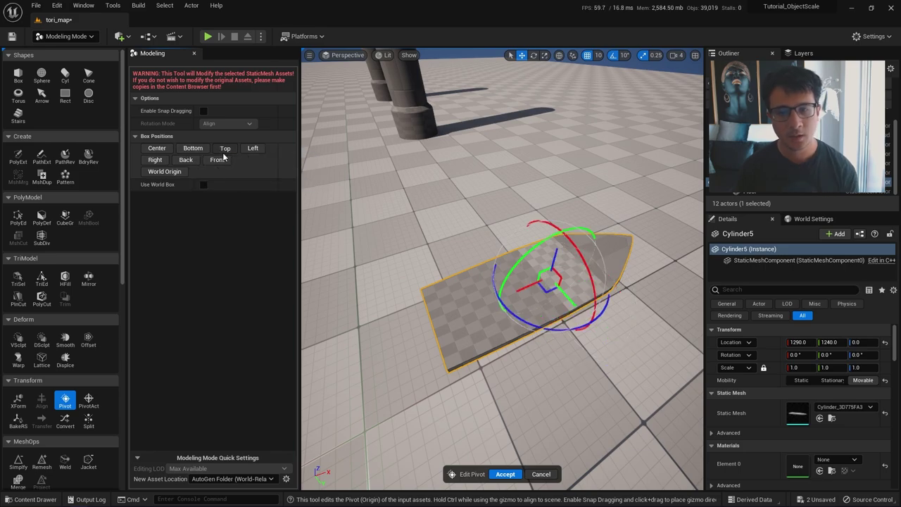
click(223, 152)
click(249, 148)
click(216, 160)
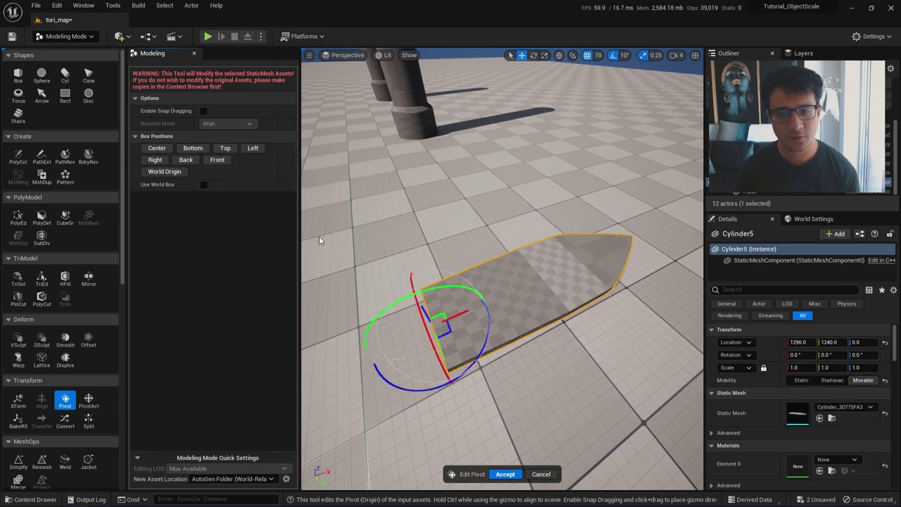
right_drag(320, 237, 478, 169)
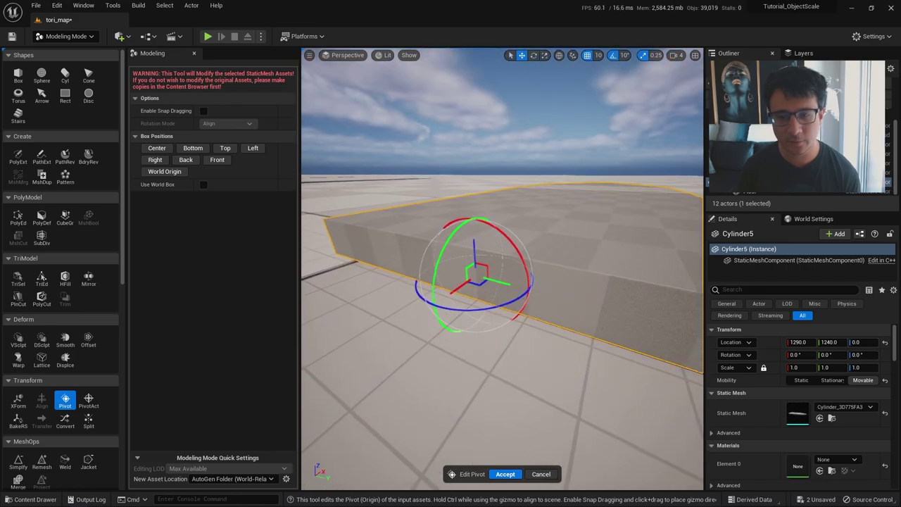
right_drag(363, 257, 367, 254)
click(506, 473)
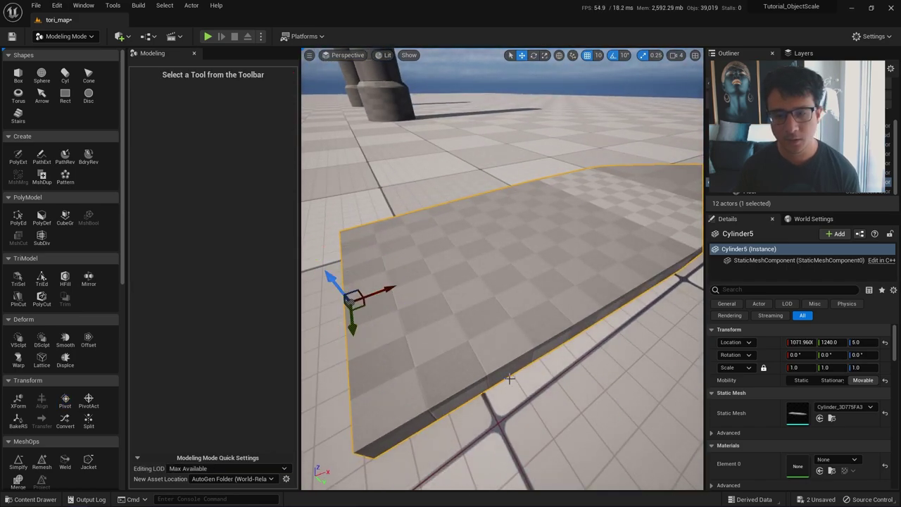
- Place a test copy of the petal mesh from the generated assets to check its pivot, and delete the copy
right_drag(509, 379, 509, 372)
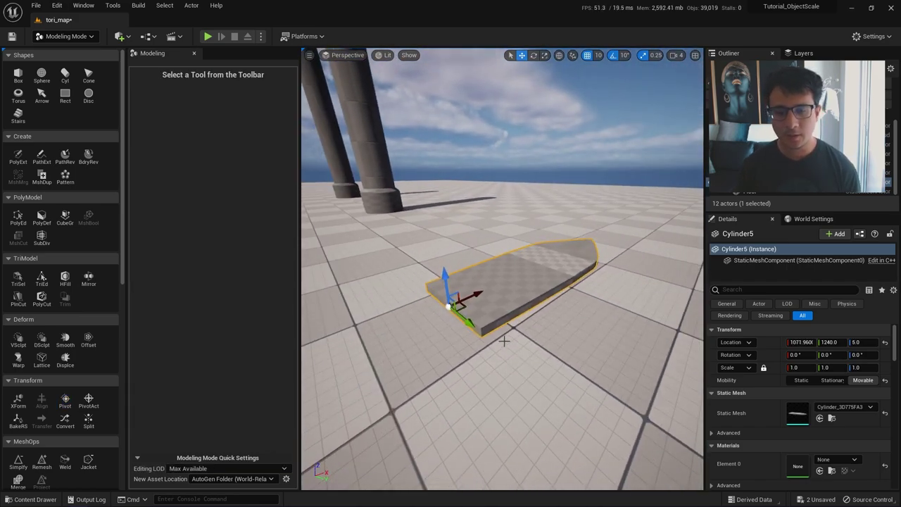
key(ctrl+space)
drag(262, 431, 385, 262)
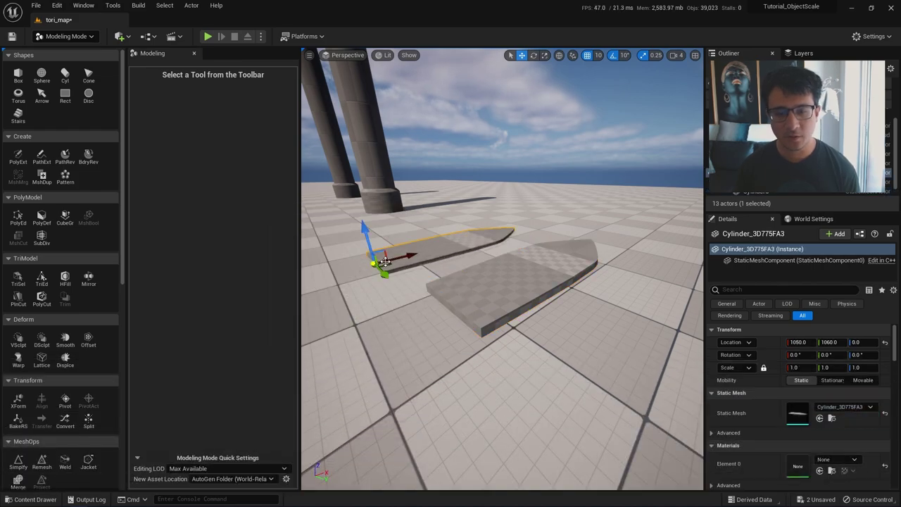
mouse_move(428, 272)
right_down()
mouse_move(435, 298)
mouse_move(416, 267)
right_up()
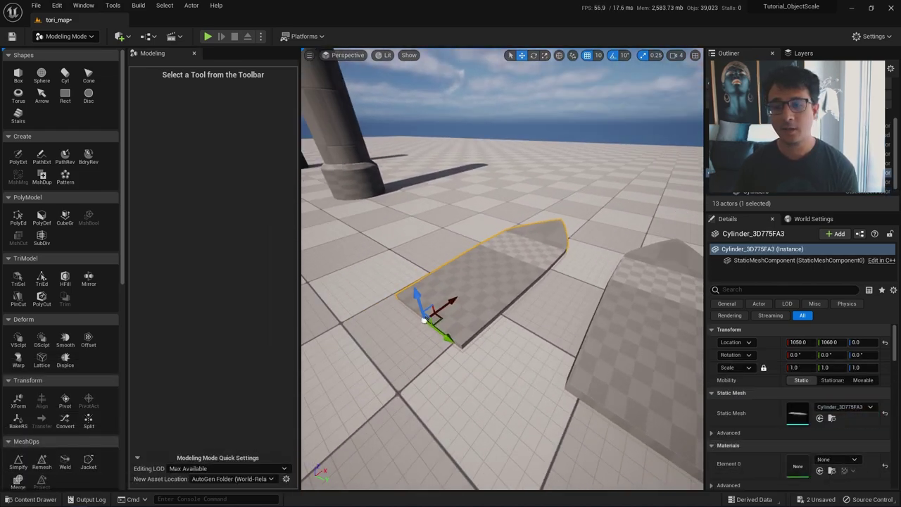
key(Delete)
- Rotate the original petal 90 degrees about its flat end so that it stands upright on the floor
click(608, 310)
right_drag(609, 310, 626, 322)
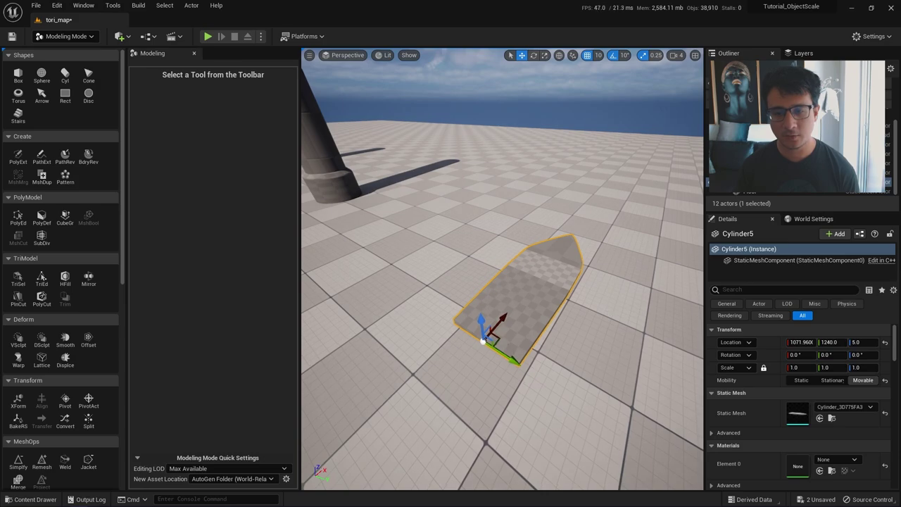
key(e)
drag(457, 336, 434, 392)
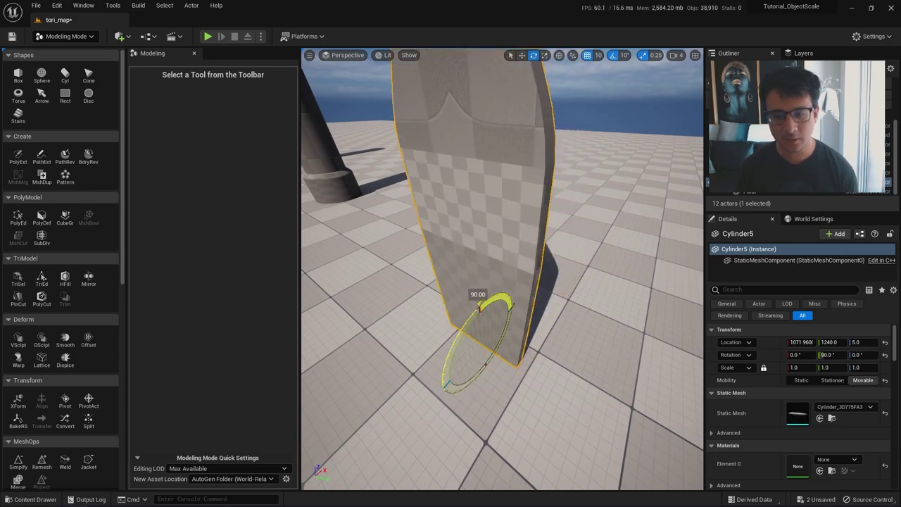
right_drag(483, 276, 483, 236)
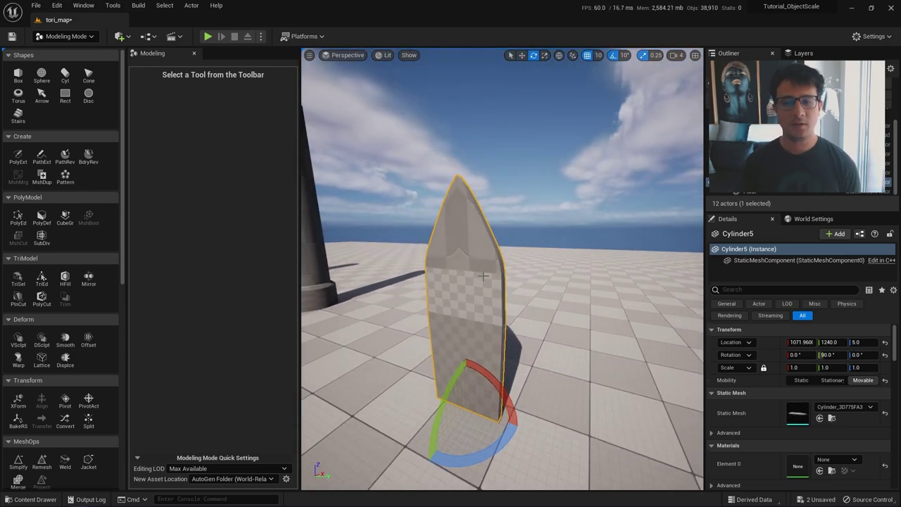
key(w)
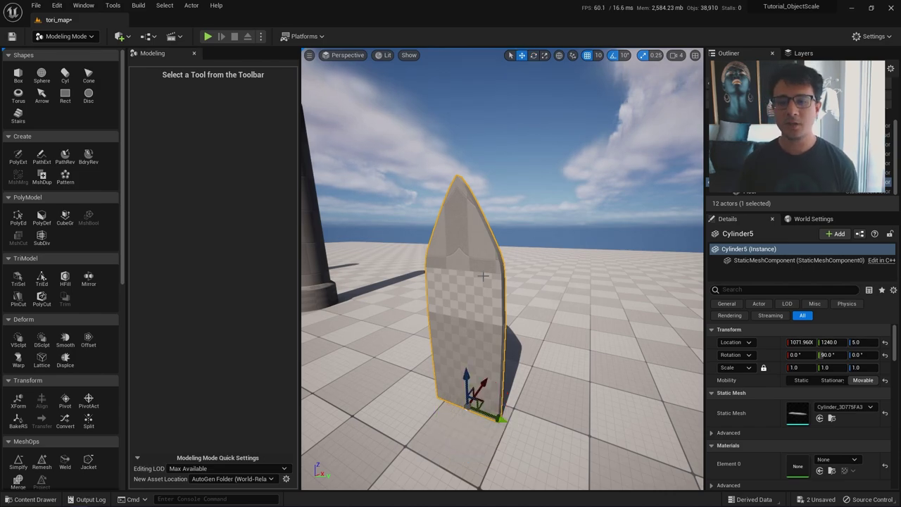
- Place another petal copy beside the upright original to compare their orientations, and delete the copy
right_drag(483, 276, 488, 278)
key(ctrl+space)
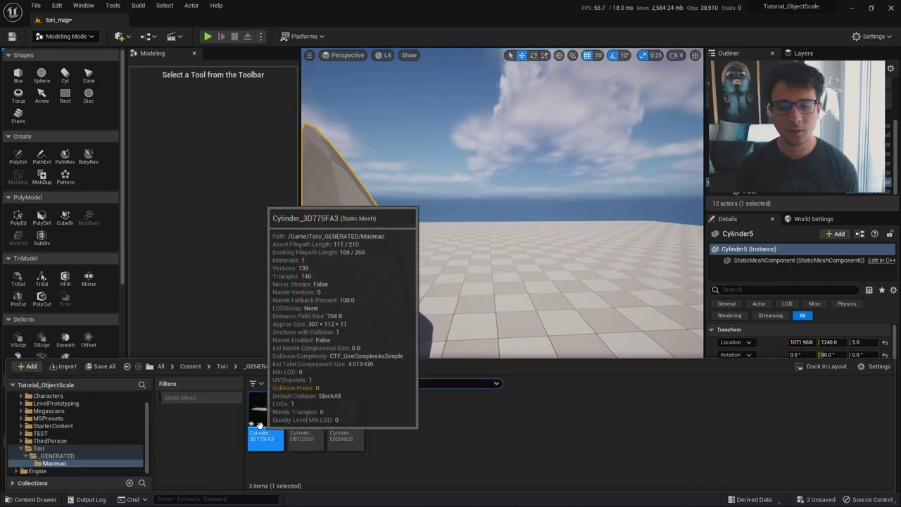
drag(261, 432, 509, 378)
right_drag(517, 332, 517, 321)
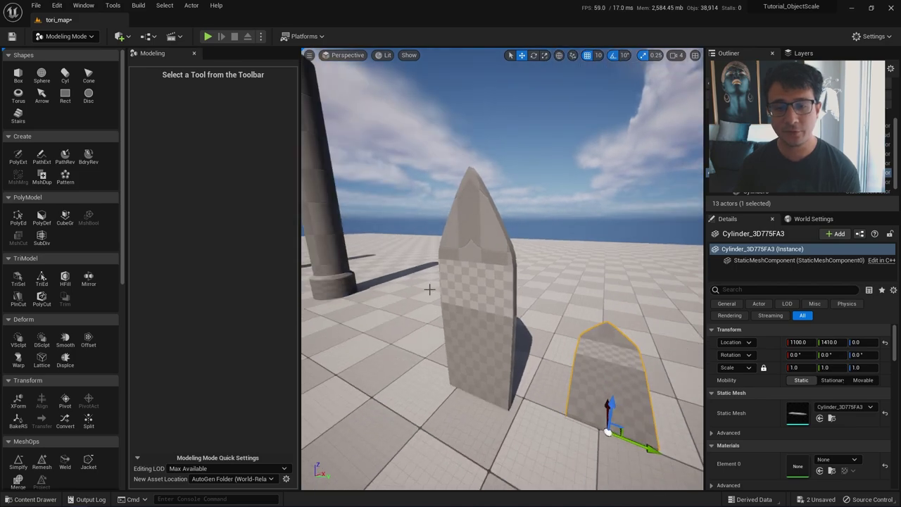
key(Delete)
right_drag(430, 289, 430, 289)
click(430, 289)
- Outline the upright petal's transform values with a red rectangle in a screen capture, and discard the capture
click(547, 302)
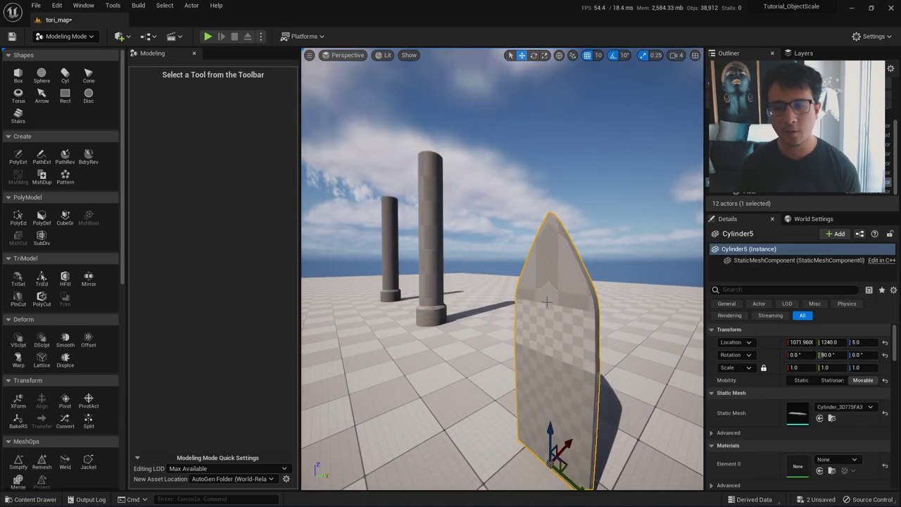
right_drag(508, 270, 508, 271)
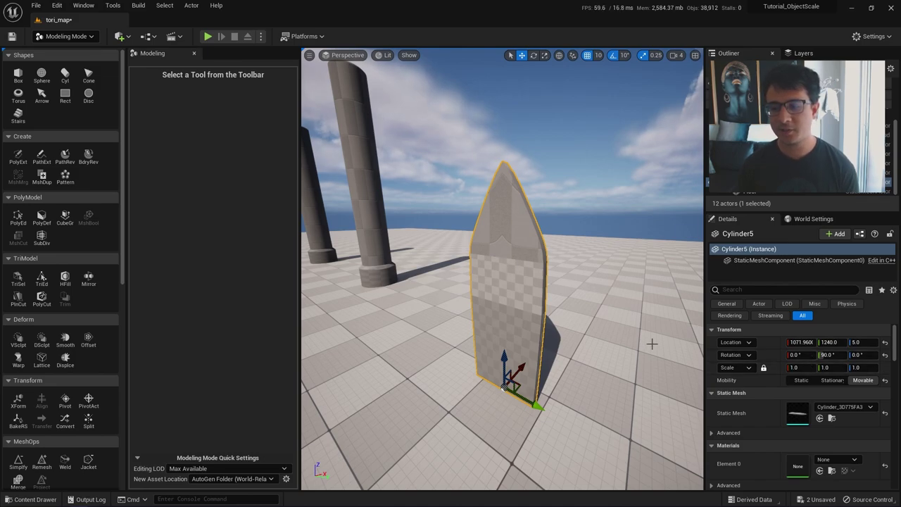
key(Print)
drag(699, 315, 885, 398)
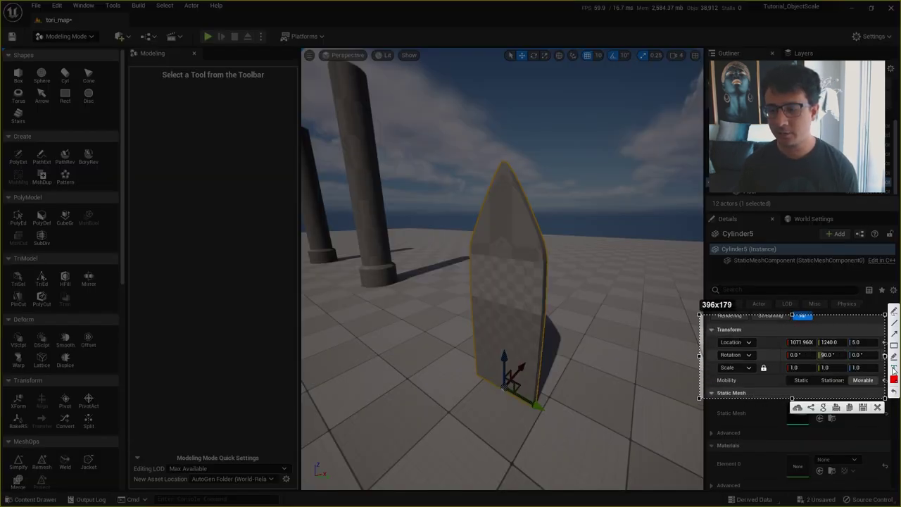
drag(712, 329, 885, 386)
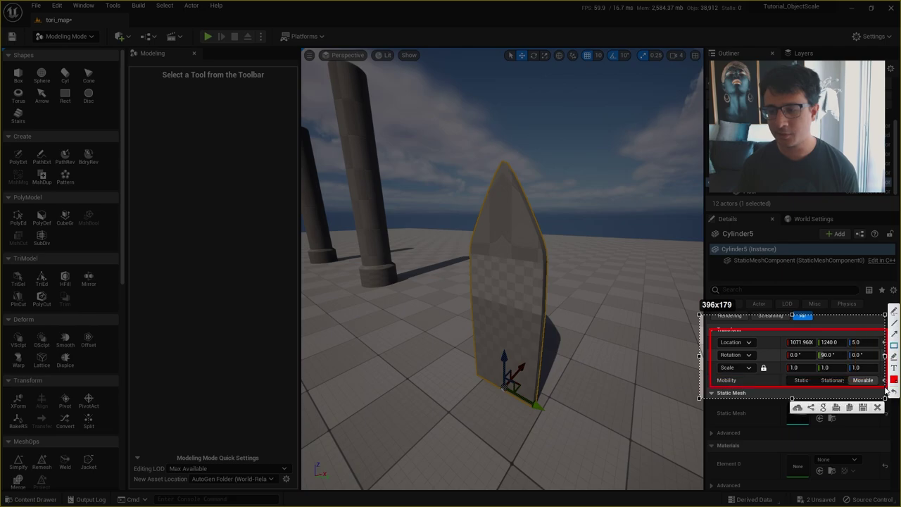
click(878, 407)
- Place a fresh petal instance on the floor to check its default transform values, and delete the instance
right_drag(562, 370, 561, 371)
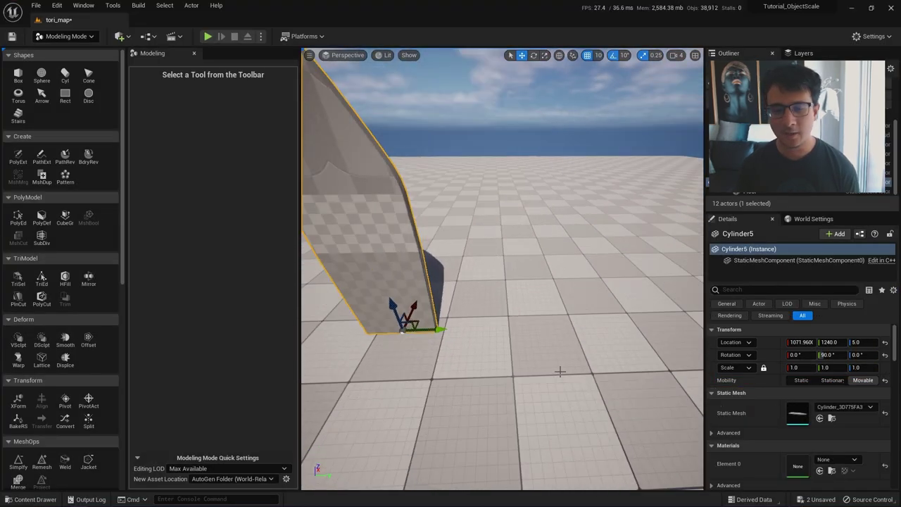
right_click(561, 370)
right_drag(499, 380, 500, 380)
key(ctrl+space)
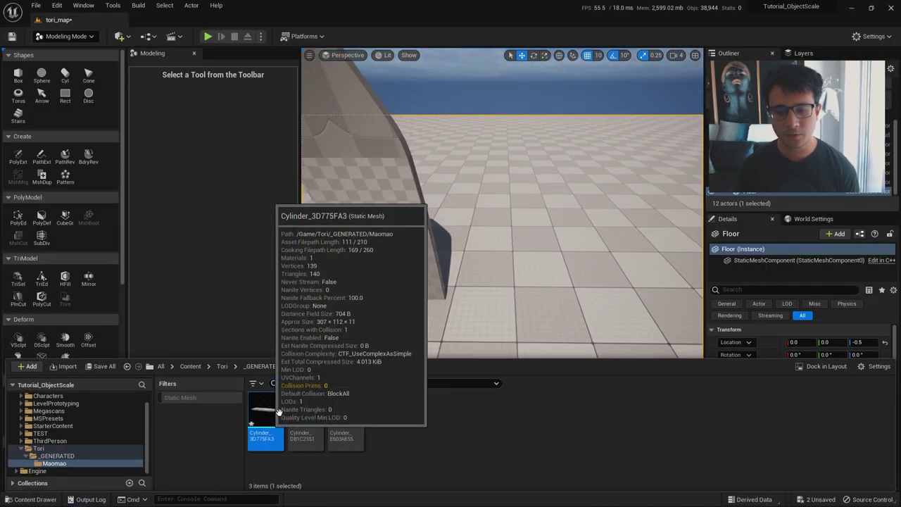
drag(267, 422, 519, 294)
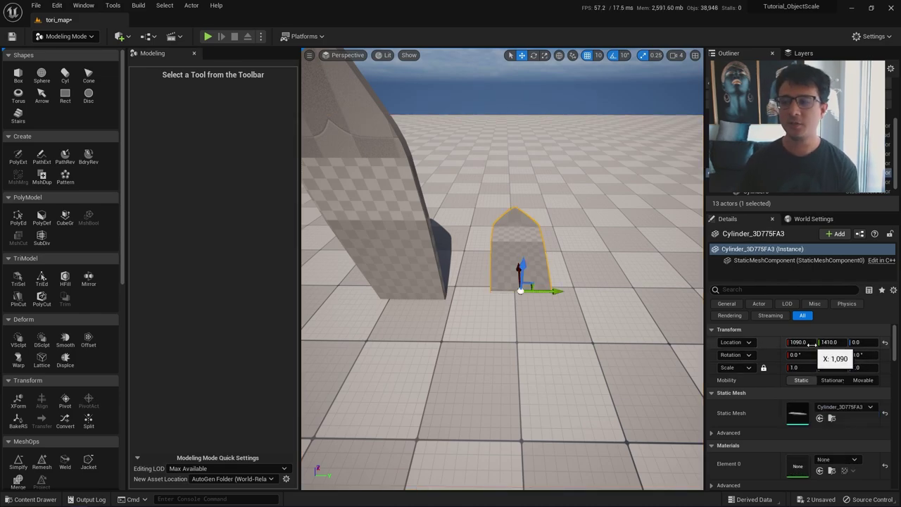
key(Delete)
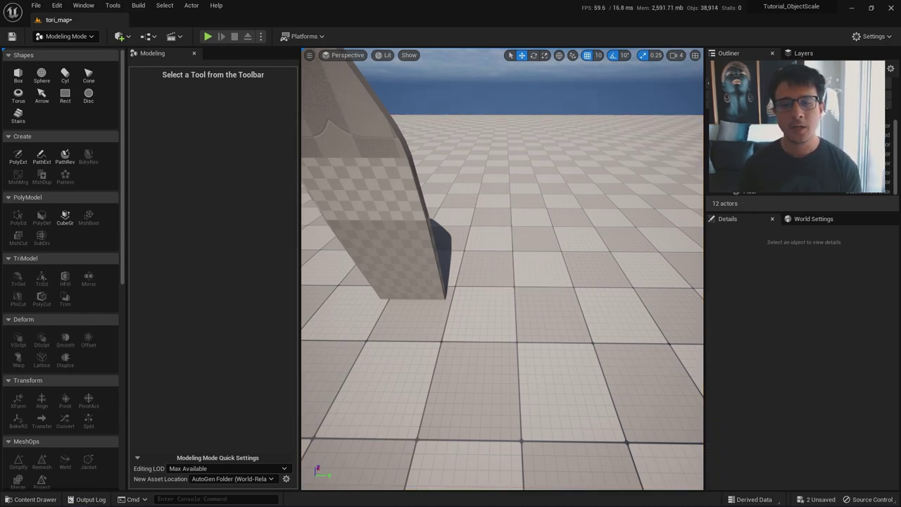
- Bake the upright petal's rotation and full scale into its mesh asset without recentring the pivot, and accept
double_click(433, 262)
right_drag(433, 262, 433, 262)
click(833, 418)
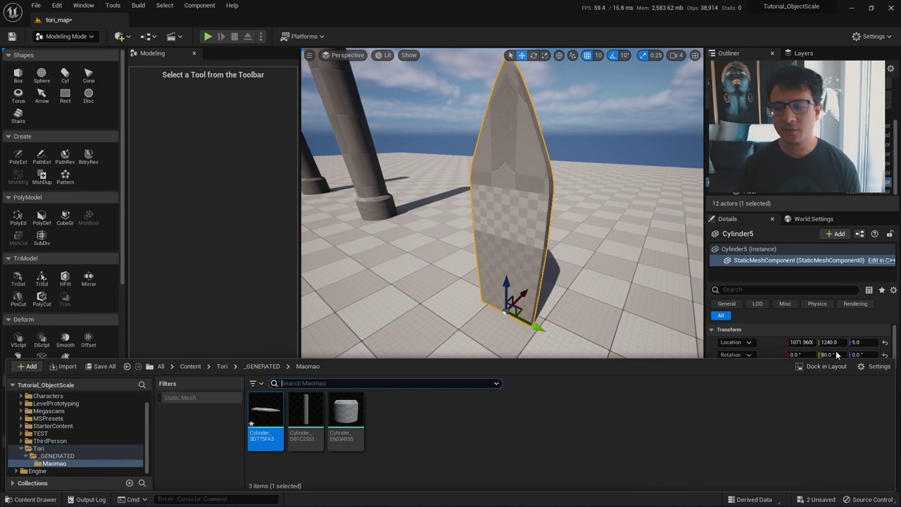
right_drag(542, 286, 542, 286)
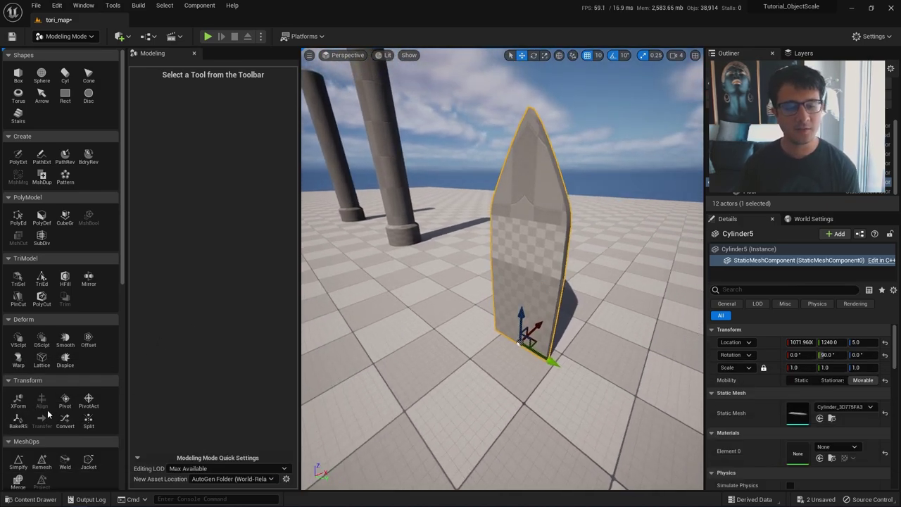
scroll(48, 416, down, 2)
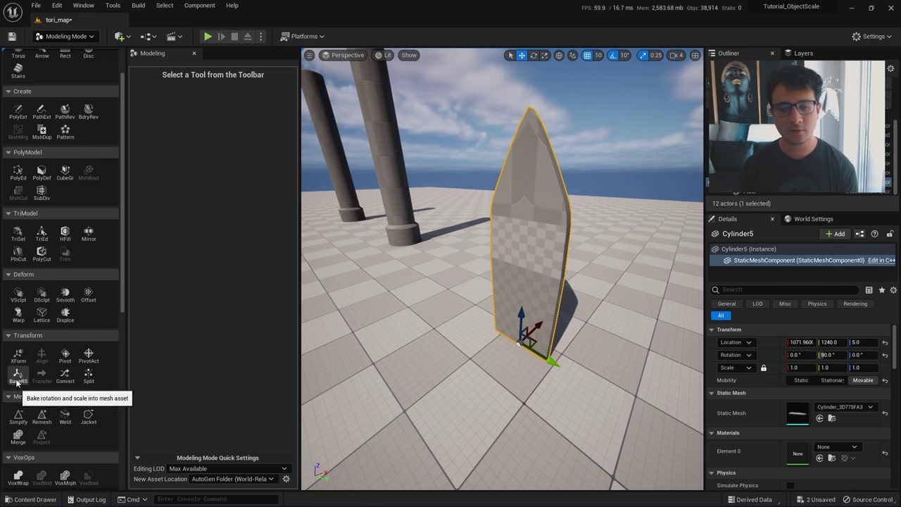
click(17, 378)
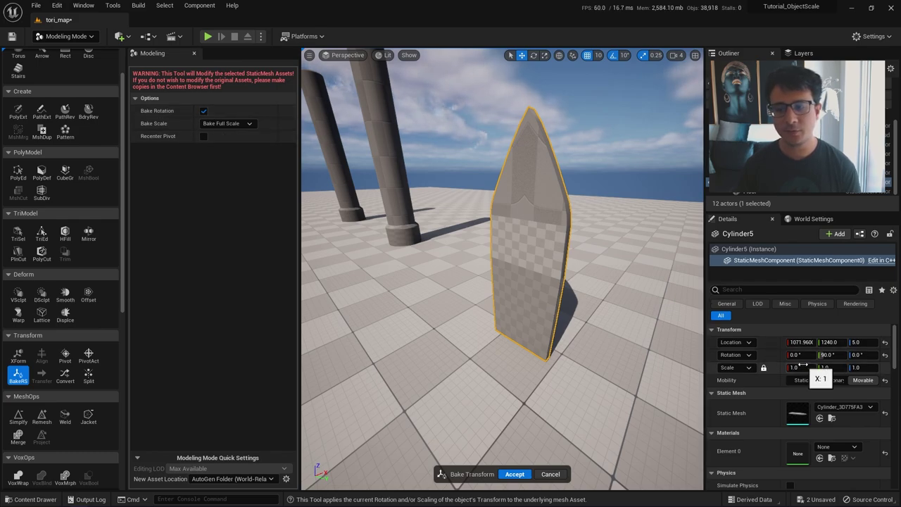
click(515, 474)
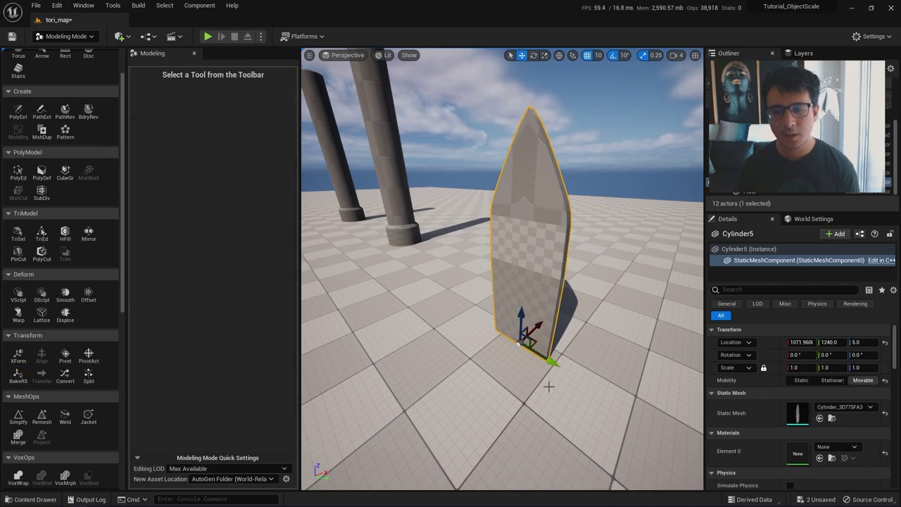
- Place a copy of the baked petal mesh on the floor to verify its upright orientation, and delete the copy
right_drag(565, 362, 565, 362)
right_drag(503, 360, 503, 360)
right_drag(620, 354, 619, 354)
key(ctrl+b)
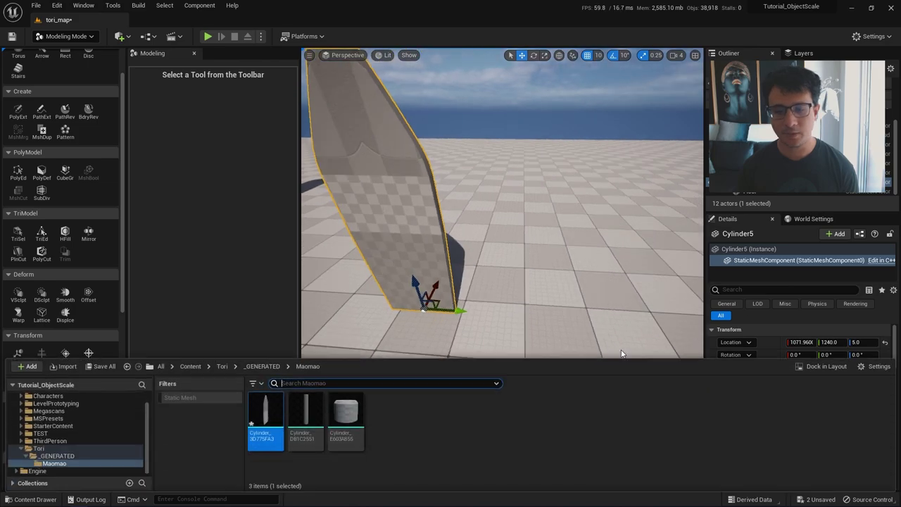
drag(270, 438, 565, 315)
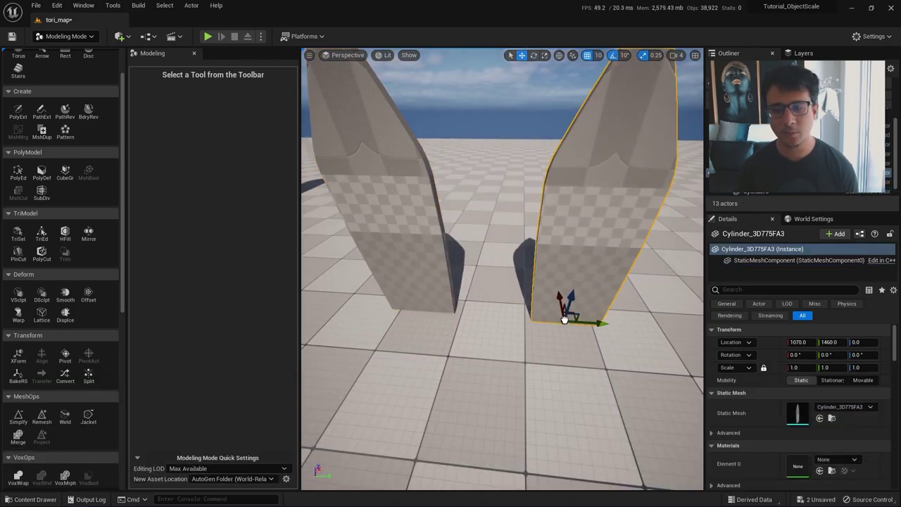
right_drag(565, 316, 565, 316)
right_drag(510, 335, 510, 335)
key(Delete)
click(443, 336)
right_drag(443, 336, 443, 336)
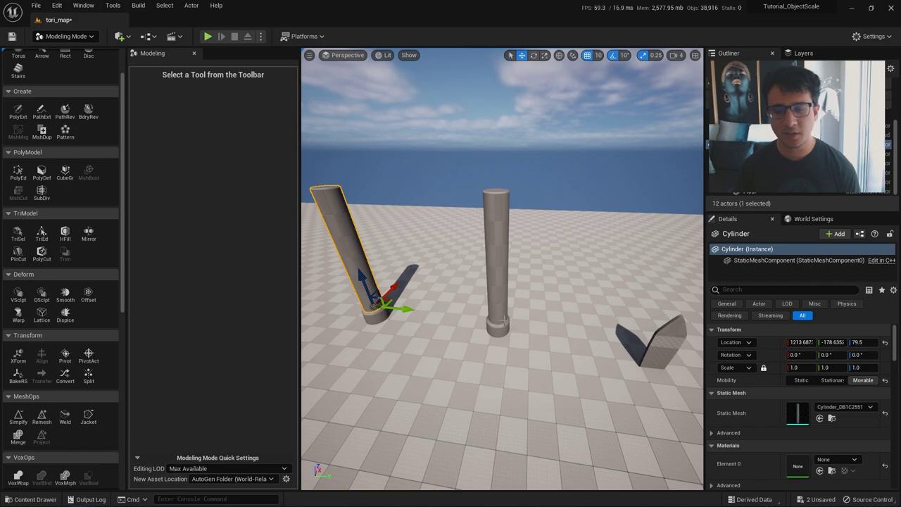
- Move the upright petal along the Y axis to 890, closer to the pillars
right_drag(510, 321, 511, 320)
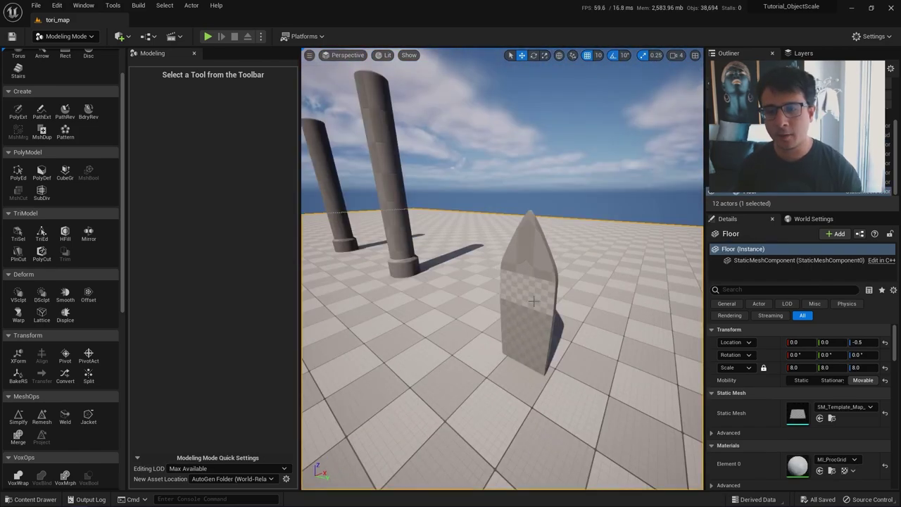
click(525, 303)
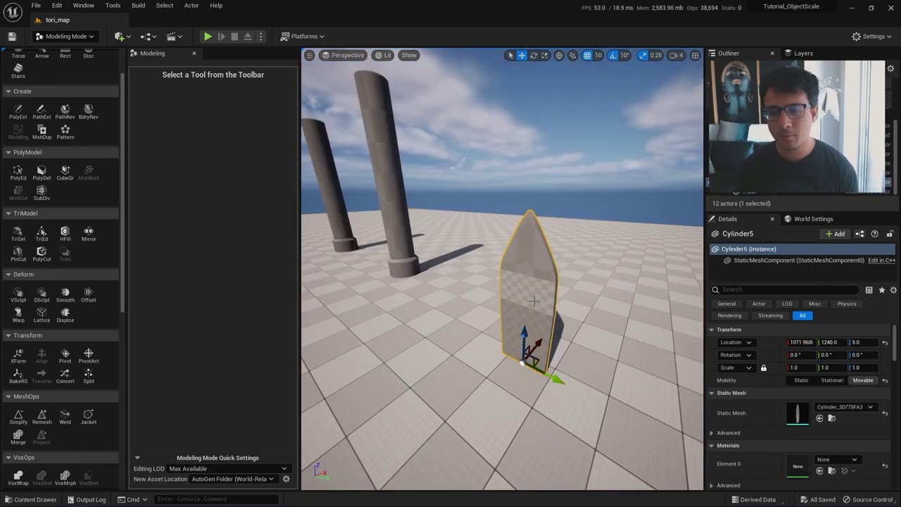
right_drag(524, 303, 524, 303)
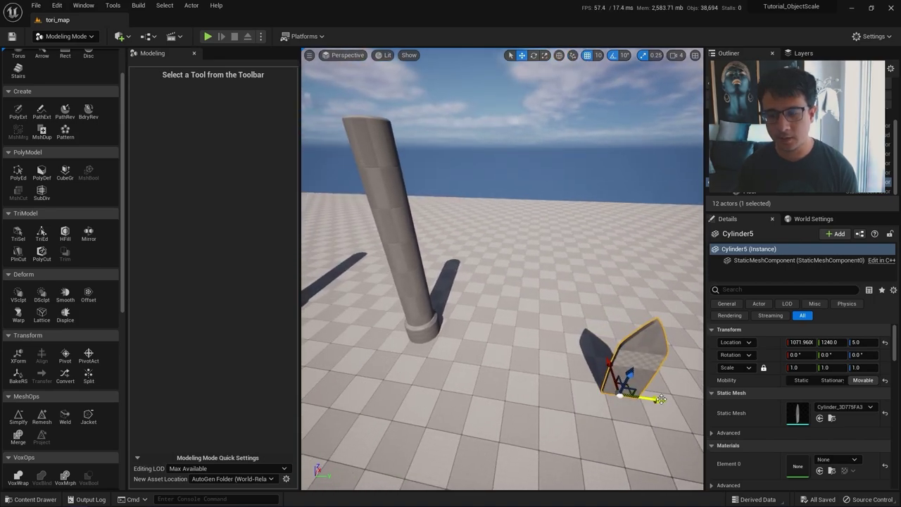
drag(661, 399, 422, 367)
- Duplicate the petal to the pillar base and scale the copy uniformly to 0.25
right_drag(498, 365, 498, 365)
drag(542, 384, 388, 360)
right_drag(388, 360, 388, 360)
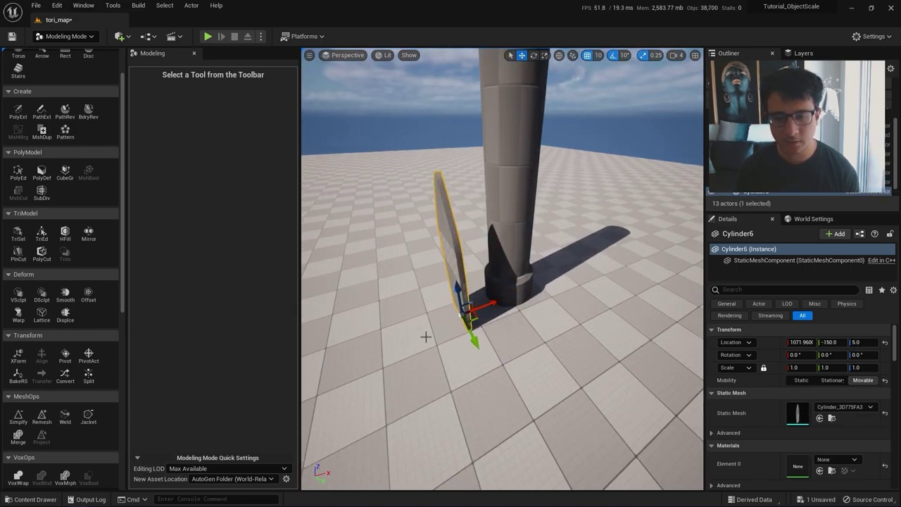
mouse_move(474, 314)
mouse_down()
mouse_move(503, 303)
mouse_move(482, 313)
mouse_up()
key(r)
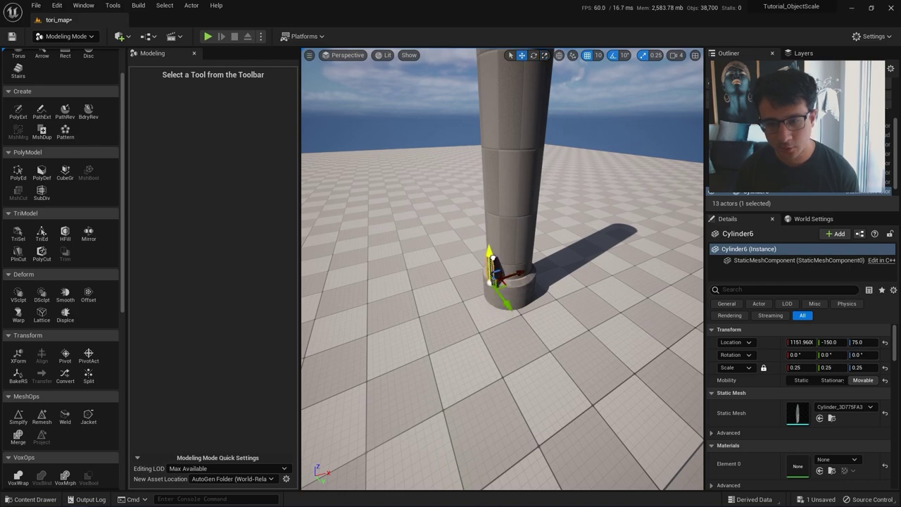
- Try a second small petal copy around the pillar base, rotated -40° about Z, and remove both trial copies
scroll(493, 258, up, 4)
key(e)
alt+drag(454, 324, 475, 329)
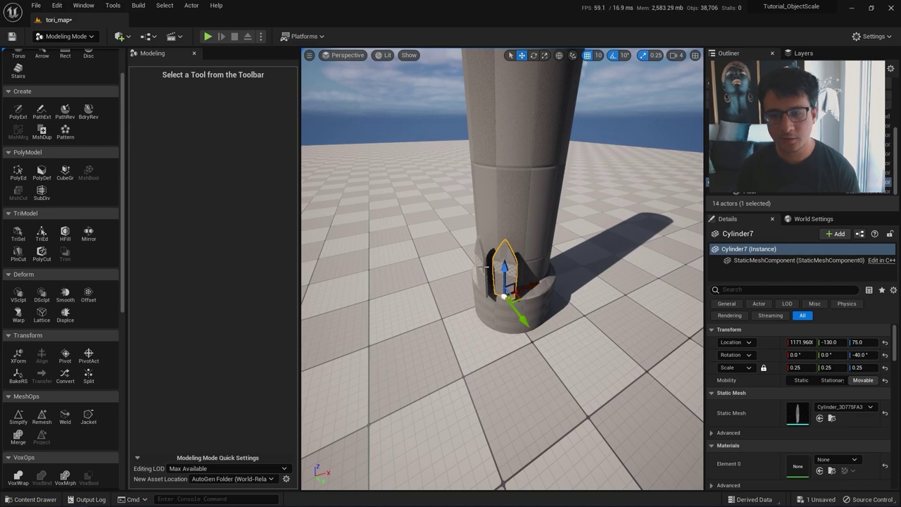
key(Escape)
right_drag(506, 263, 464, 280)
scroll(464, 279, up, 2)
- Duplicate the remaining full-size petal onto open floor at about X 1422, Y 1070
click(424, 317)
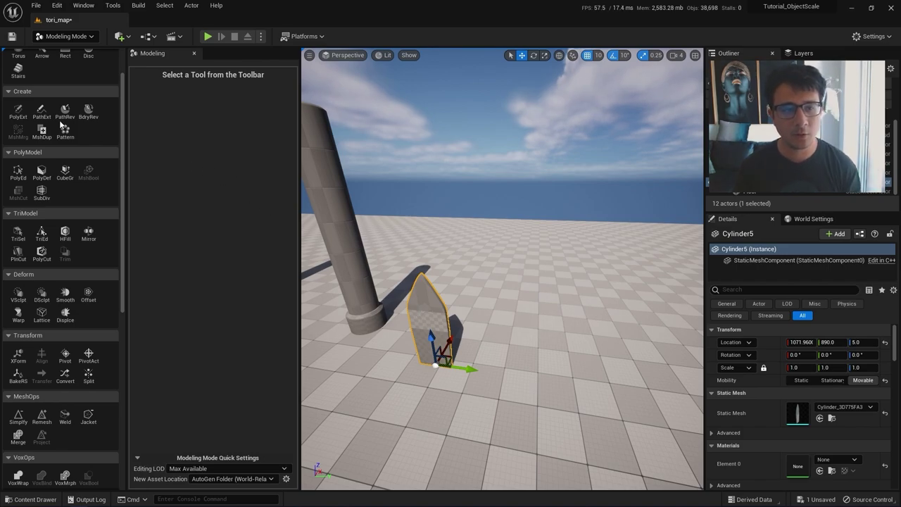
right_drag(449, 303, 370, 366)
drag(448, 303, 521, 290)
right_drag(521, 290, 507, 264)
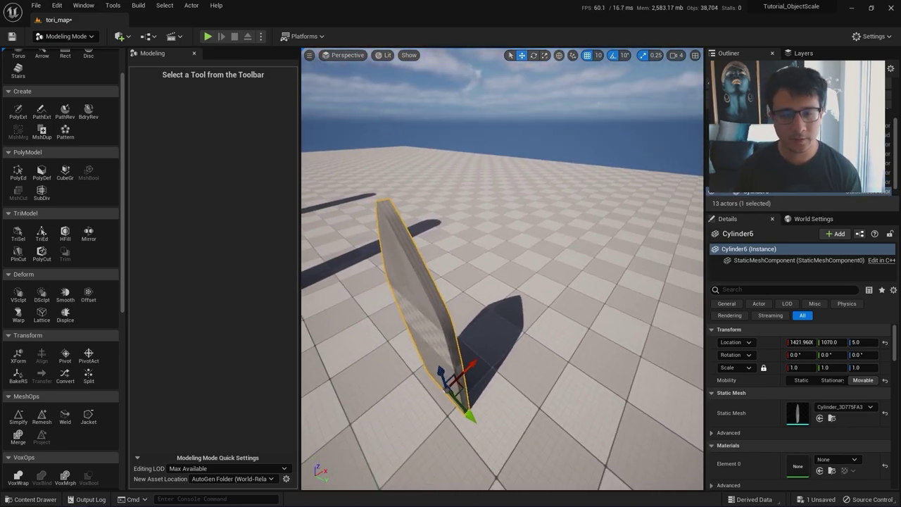
- Start a Pattern from the duplicated petal, preview the Grid shape, and set the shape to Circle
click(65, 131)
right_drag(455, 243, 440, 276)
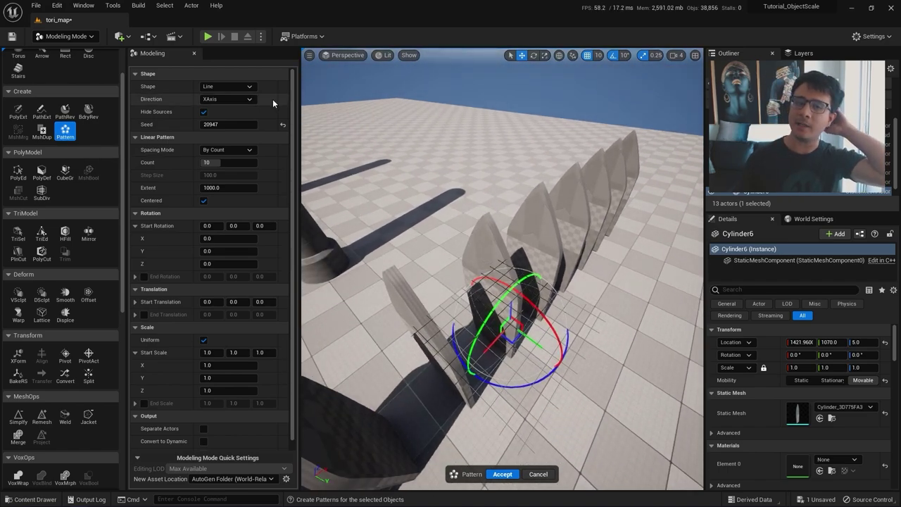
right_drag(414, 213, 450, 218)
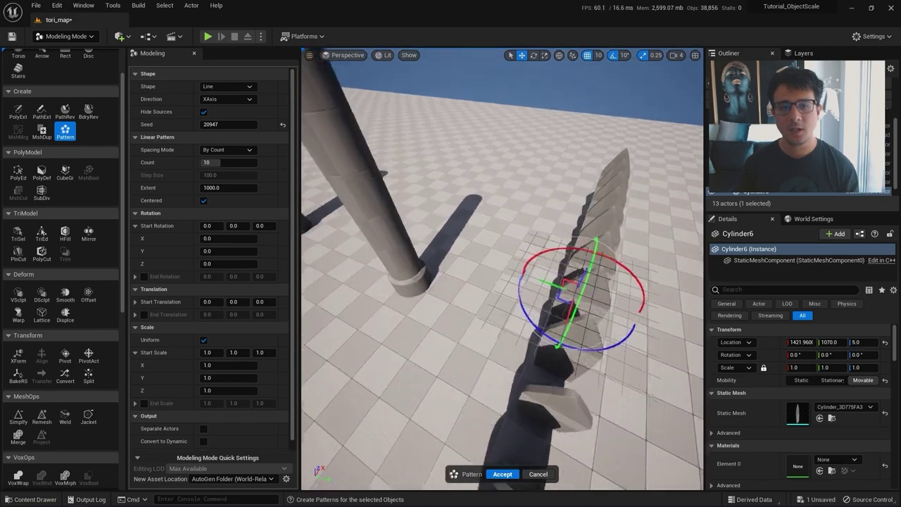
alt+drag(493, 281, 405, 203)
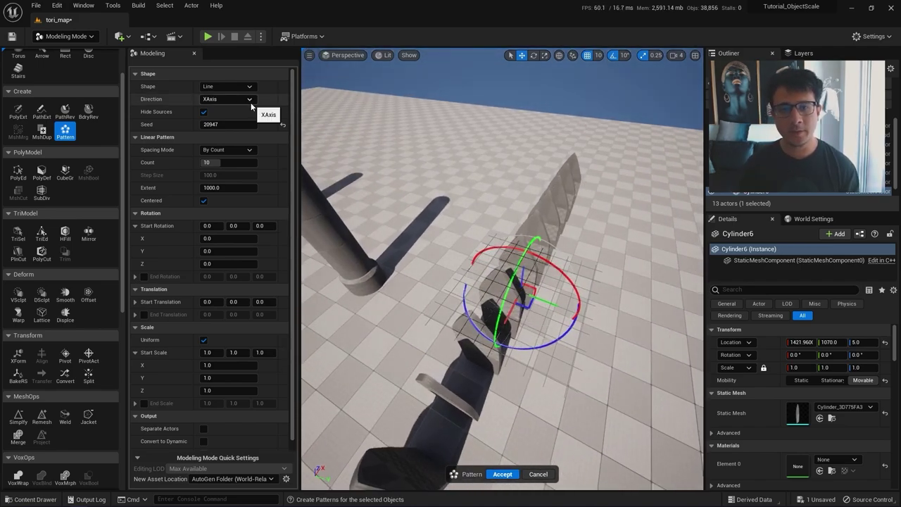
click(230, 86)
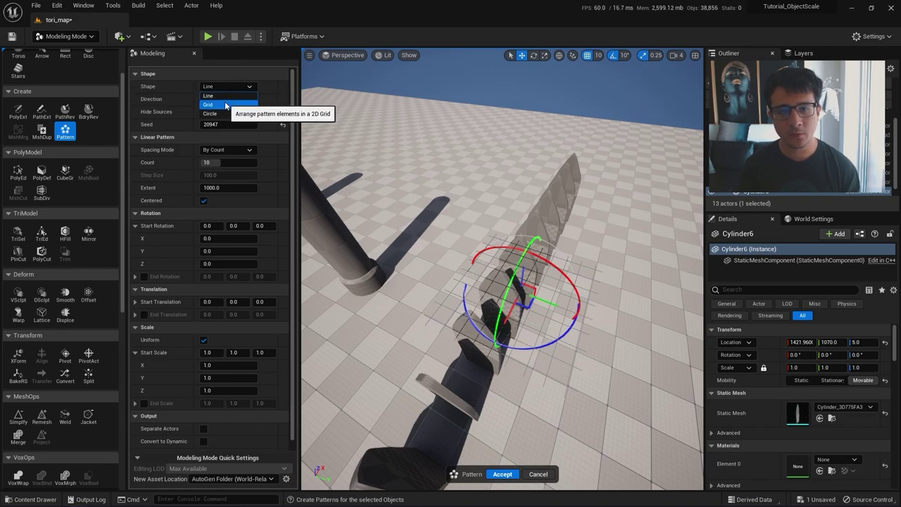
click(224, 104)
click(226, 86)
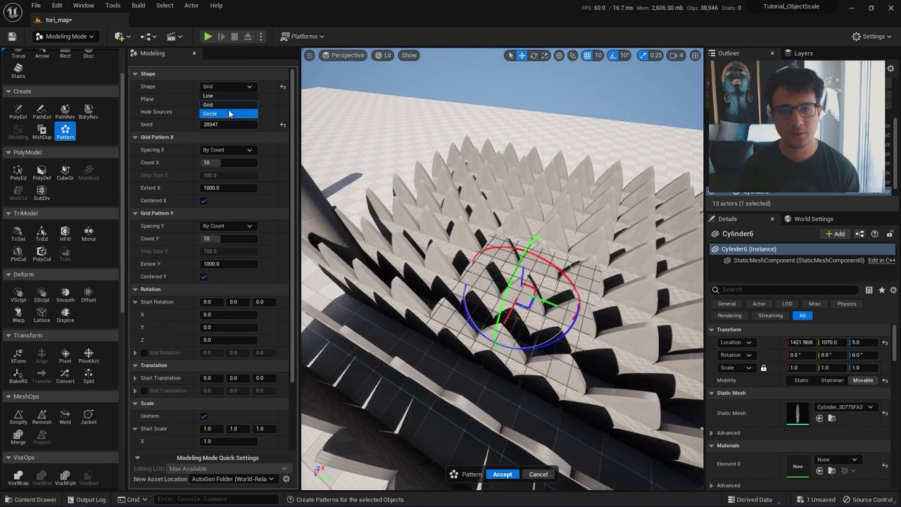
click(228, 109)
mouse_move(517, 328)
right_down()
mouse_move(539, 329)
mouse_move(525, 331)
mouse_move(532, 320)
mouse_move(511, 352)
mouse_move(520, 334)
right_up()
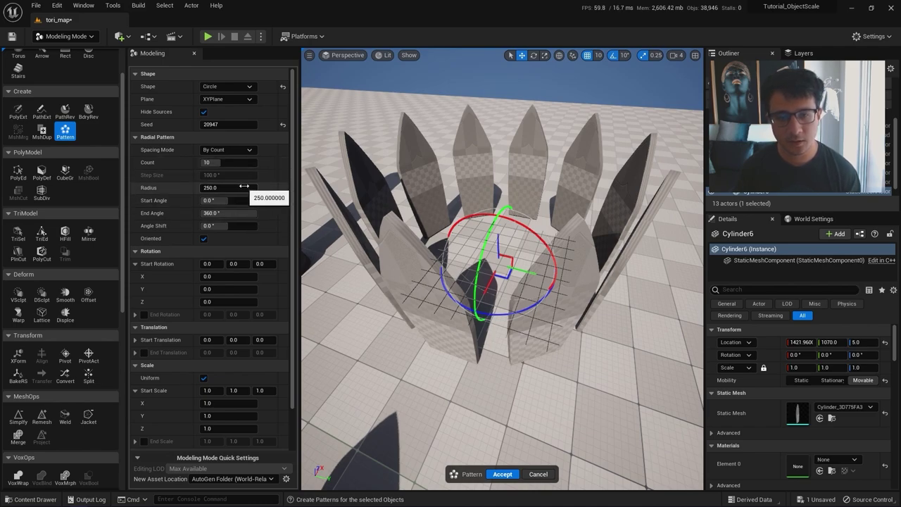
- Try the circular petal pattern with a count of 12 and a radius of about 214
drag(244, 186, 196, 187)
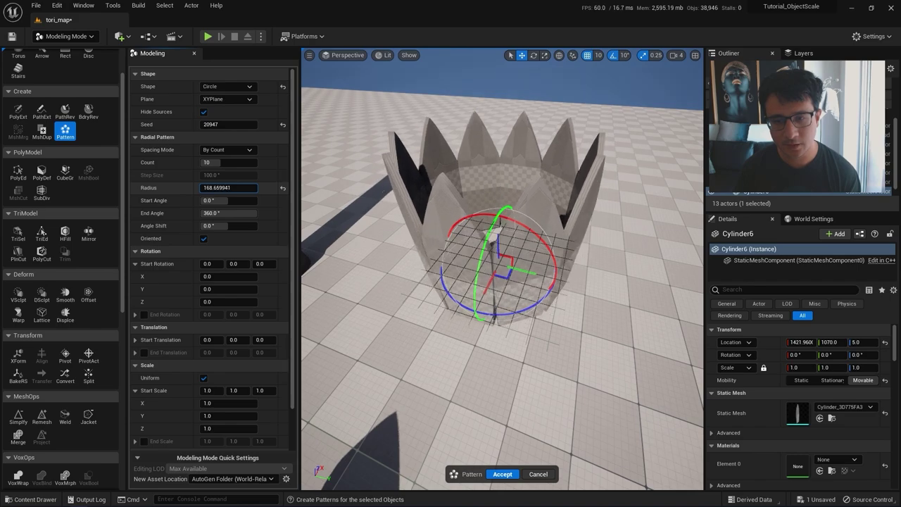
right_drag(424, 201, 426, 176)
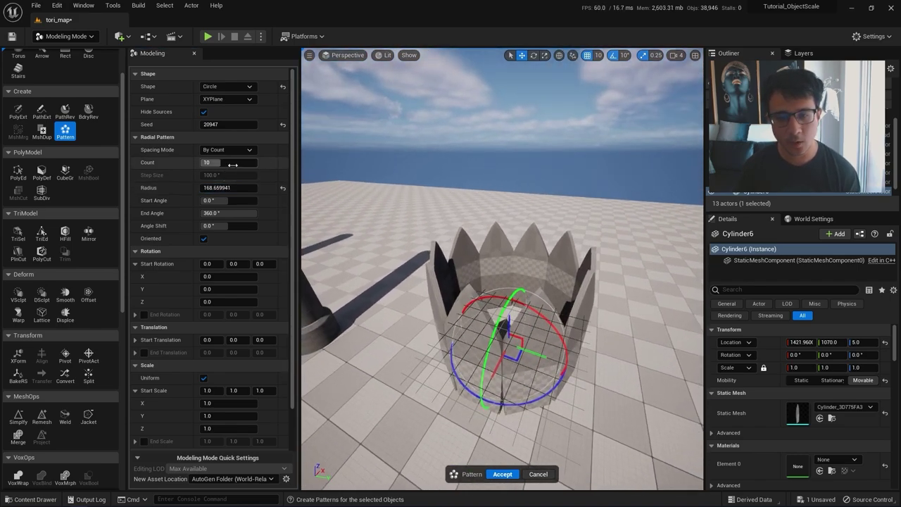
drag(232, 165, 265, 187)
right_drag(383, 232, 336, 346)
key(s)
key(d)
key(a)
key(d)
key(q)
key(w)
key(s)
key(e)
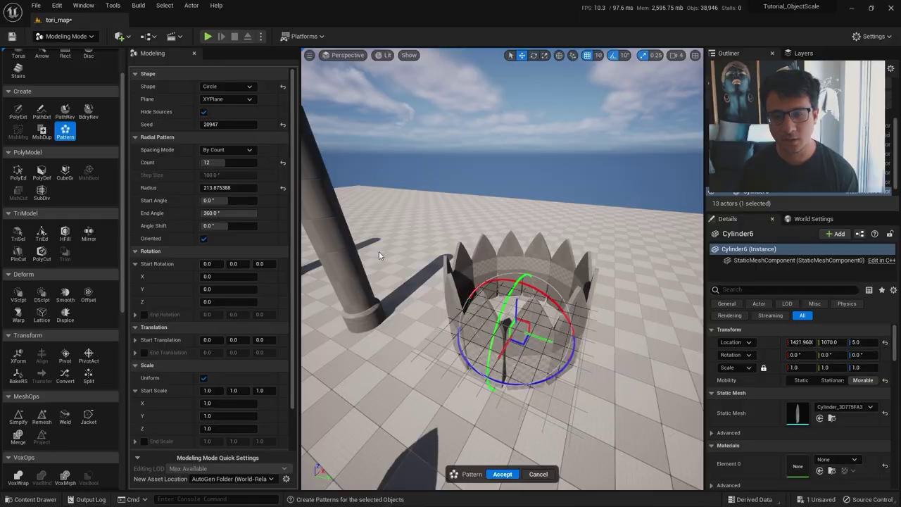
- Set the circular petal pattern's count to 16 and its radius to about 275
click(227, 162)
text(1)
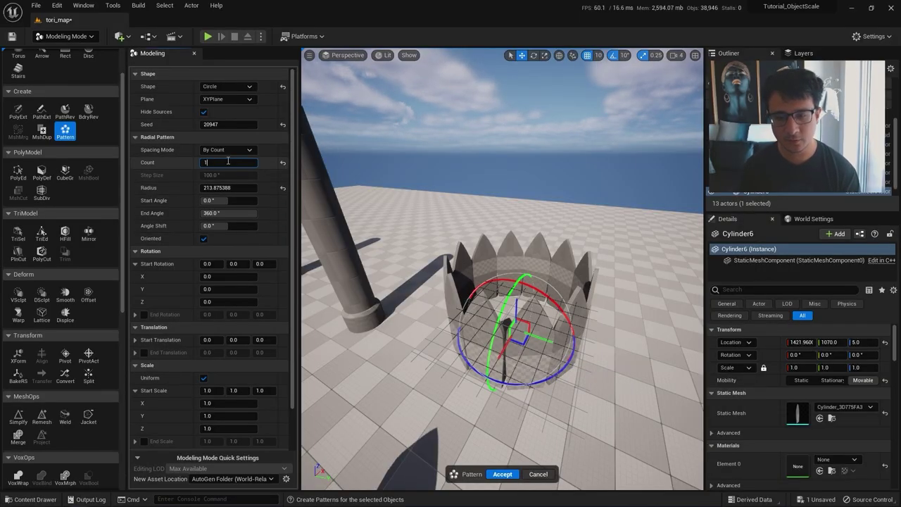
text(6)
key(Return)
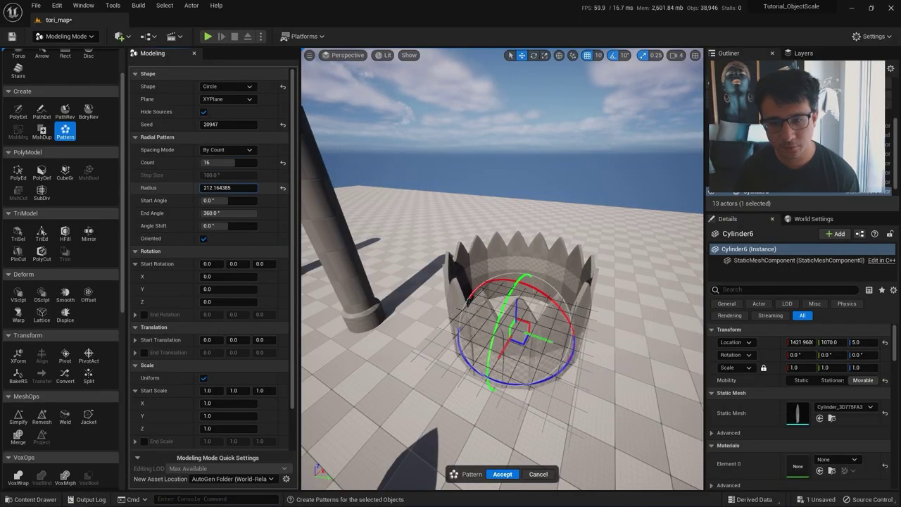
drag(228, 188, 247, 187)
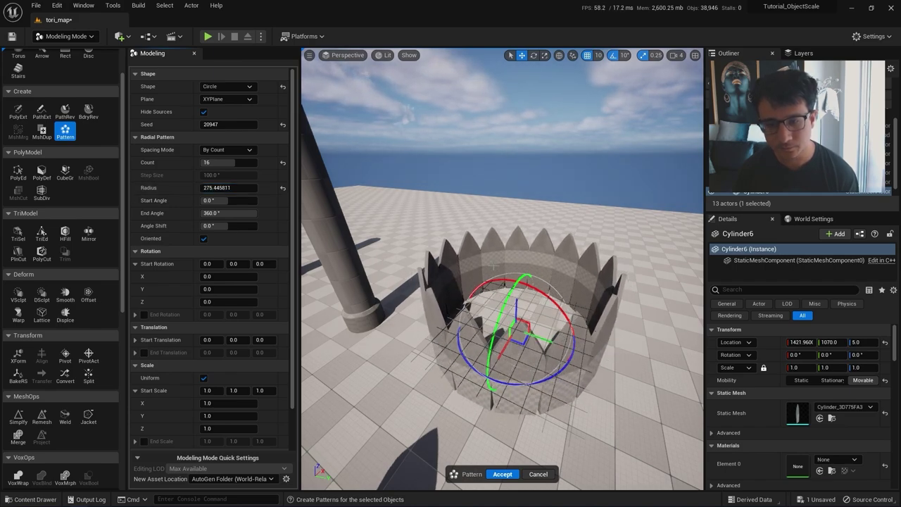
mouse_move(495, 267)
right_down()
mouse_move(465, 282)
mouse_move(450, 310)
mouse_move(500, 274)
right_up()
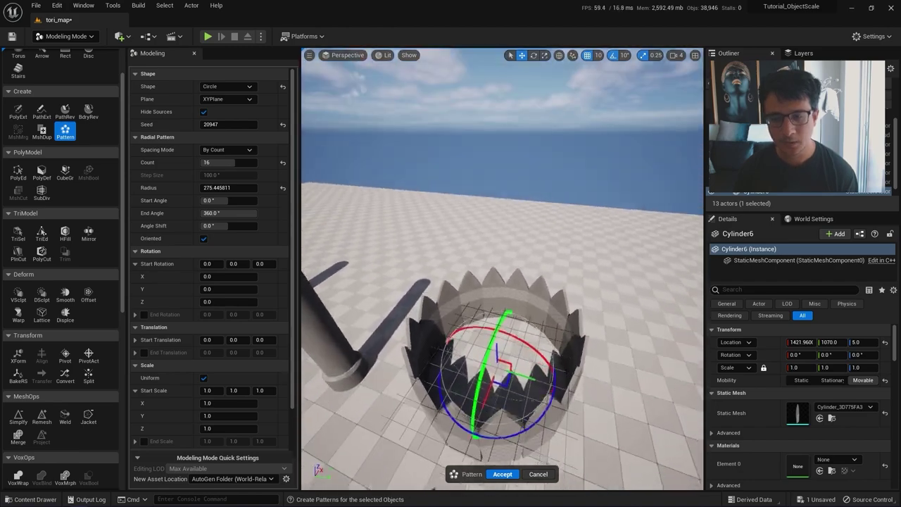
mouse_move(500, 303)
alt+mouse_down()
mouse_move(486, 295)
mouse_move(497, 292)
alt+mouse_up()
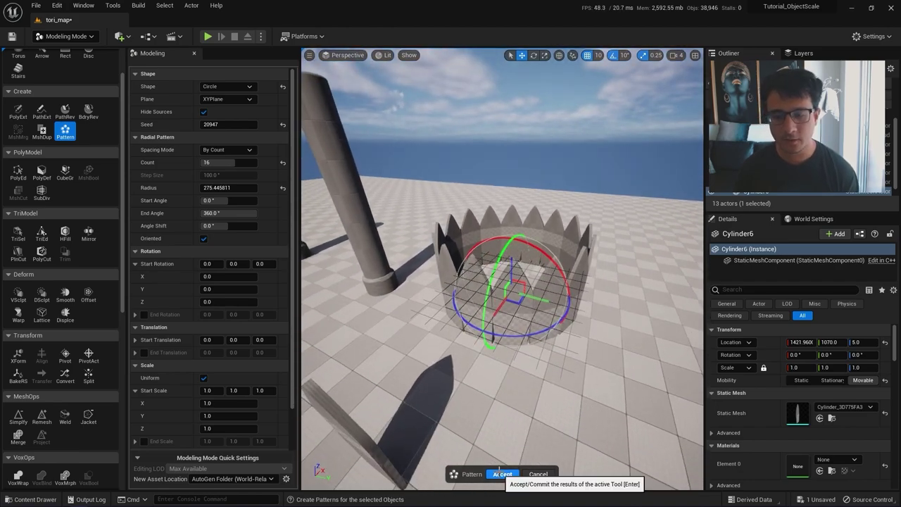
- Commit the circular pattern of pointed planks arranged around the source plank
click(502, 473)
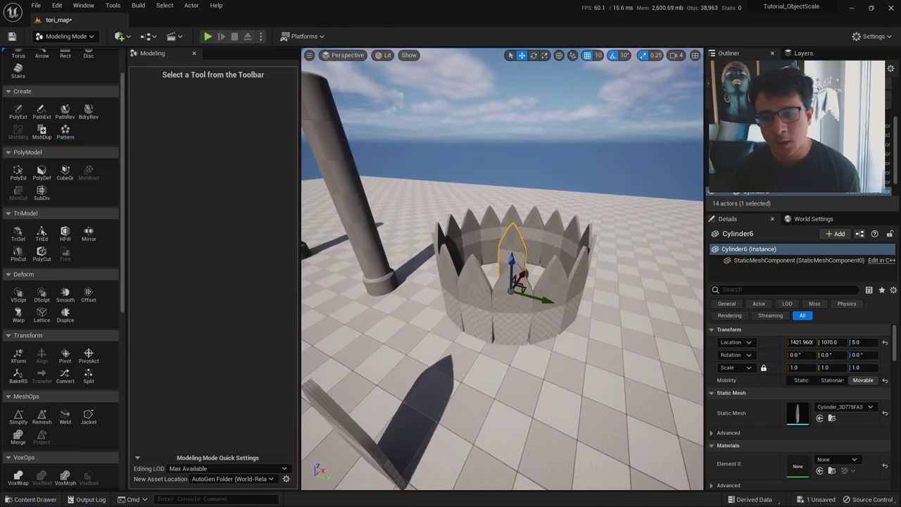
mouse_move(503, 281)
right_down()
mouse_move(521, 264)
mouse_move(493, 271)
mouse_move(497, 257)
mouse_move(496, 275)
right_up()
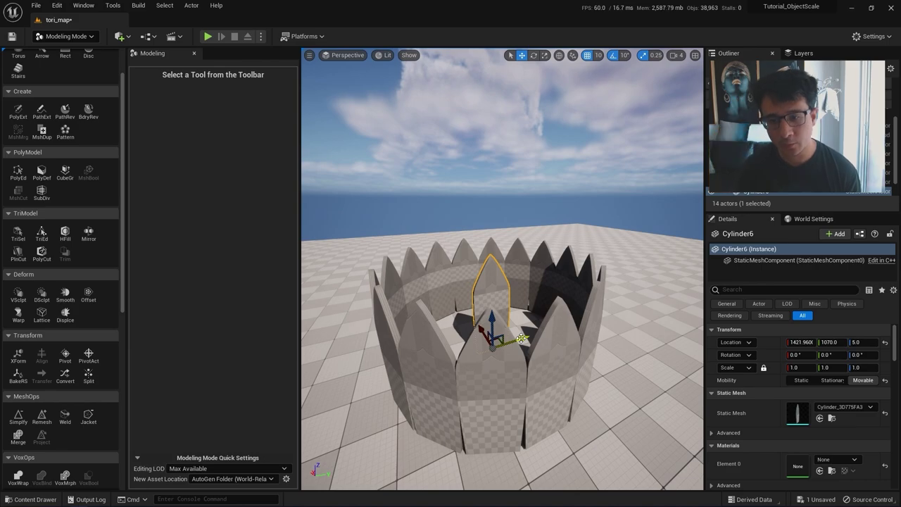
right_drag(477, 326, 468, 324)
- Try raising the pointed tip of the central source plank with PolyGroup Edit and undo the accepted deformation
click(422, 264)
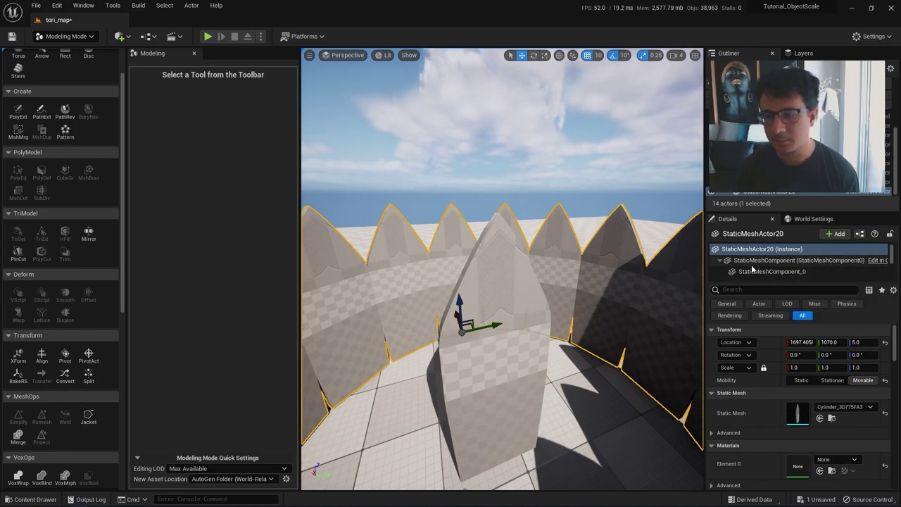
key(f)
scroll(482, 337, up, 5)
click(482, 337)
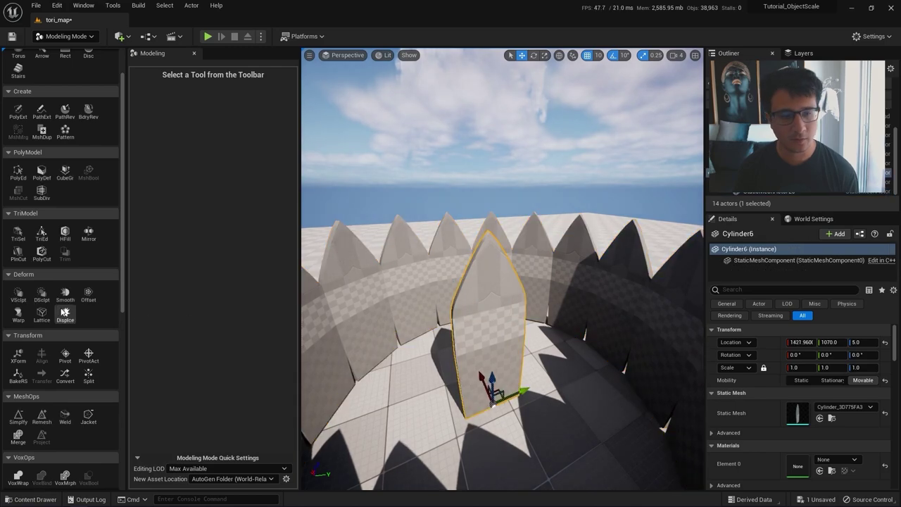
click(18, 171)
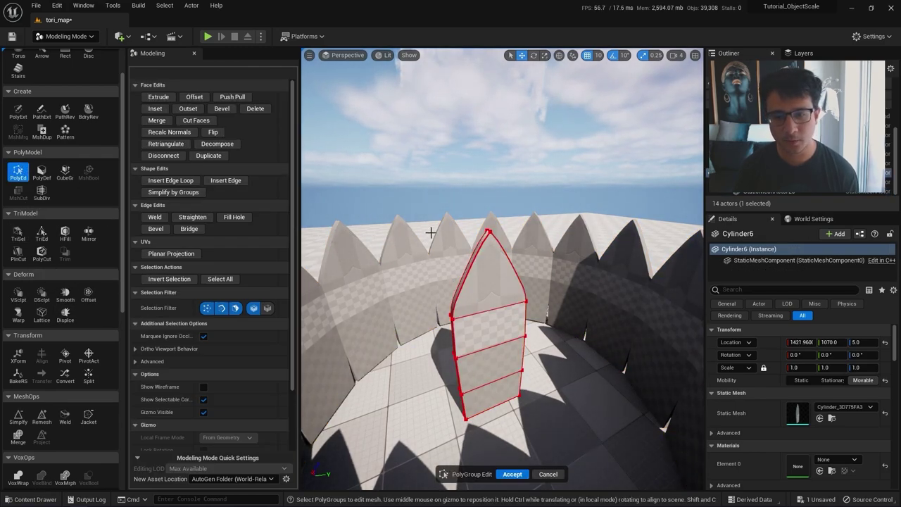
click(487, 230)
drag(486, 228, 486, 175)
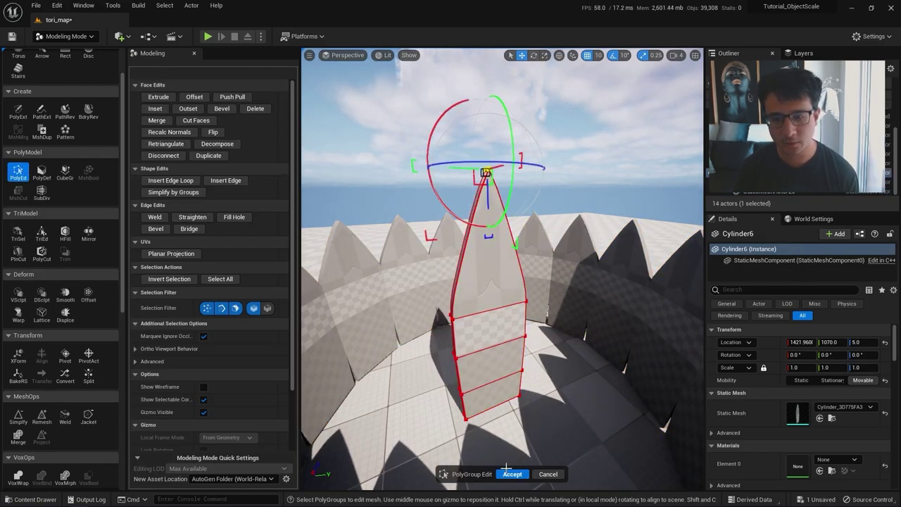
click(512, 475)
key(f)
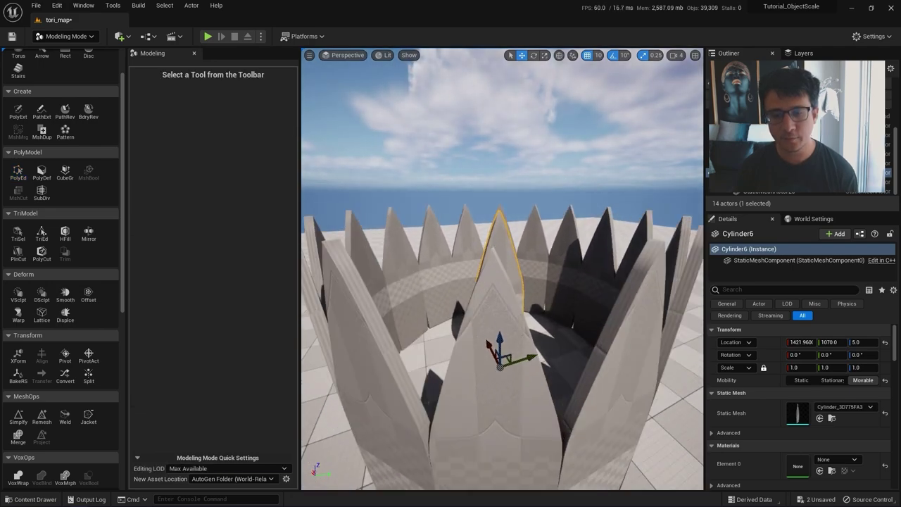
key(ctrl+z)
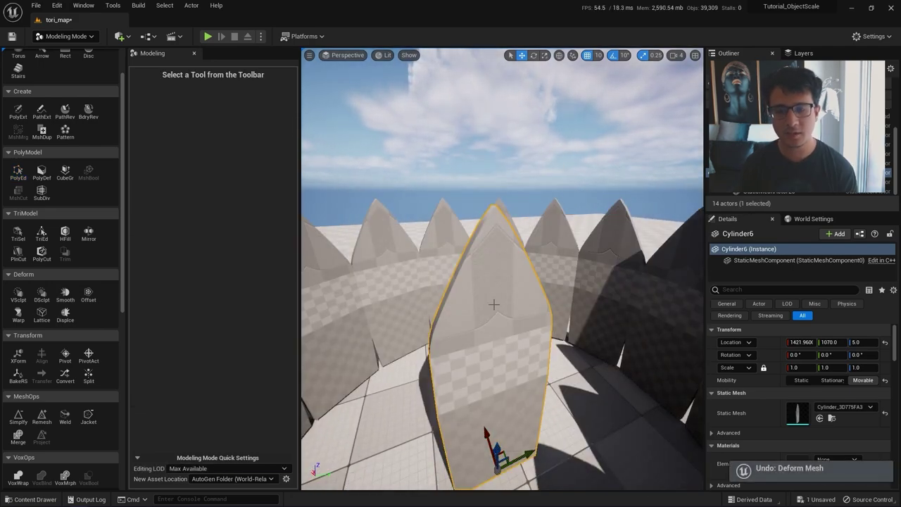
- Bevel the long outline edges on both faces of the source plank with a distance of 1.982253 and accept the PolyGroup edit
right_drag(500, 318, 549, 338)
key(alt+3)
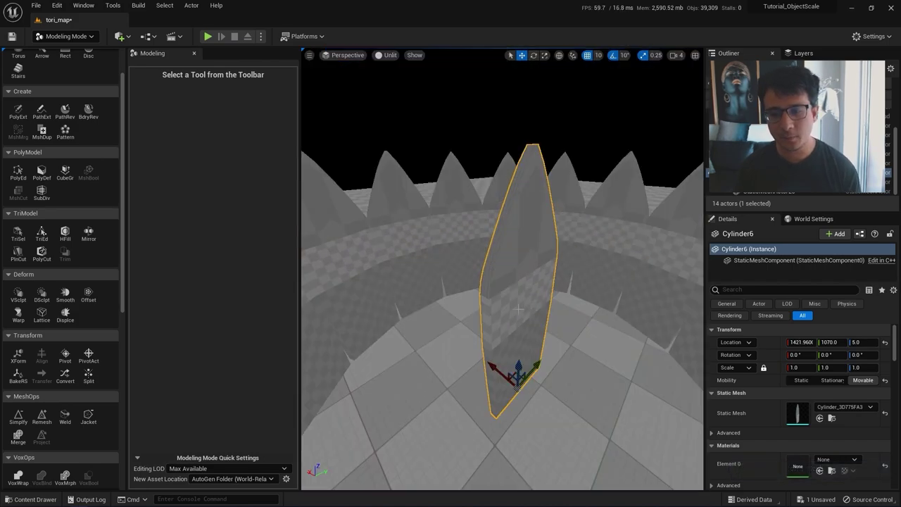
key(alt+2)
key(alt+4)
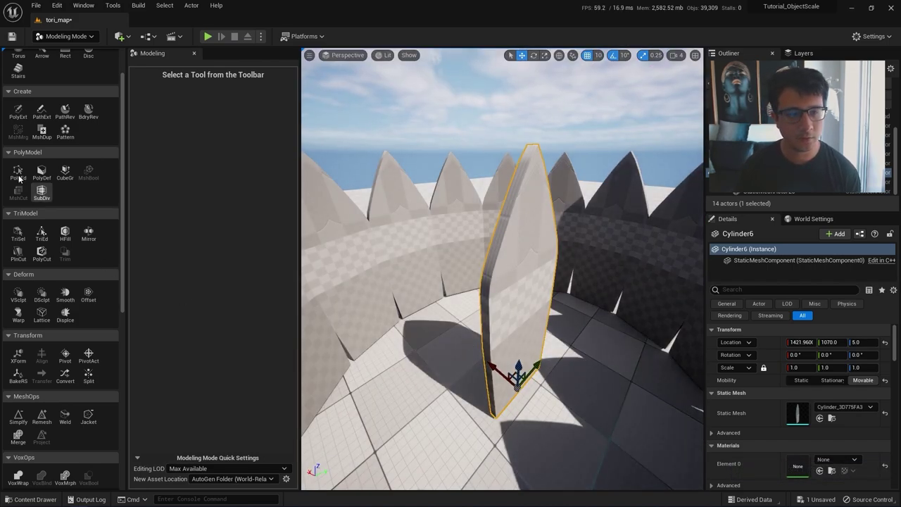
click(18, 173)
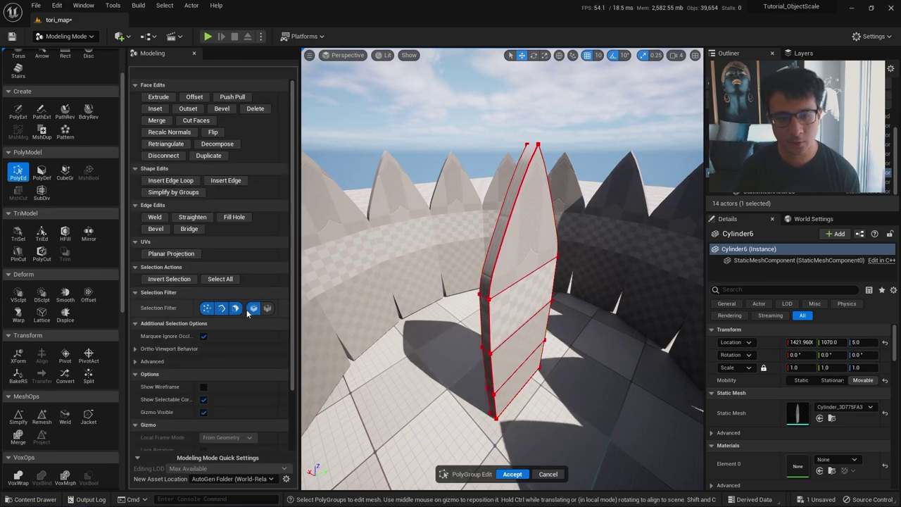
click(500, 254)
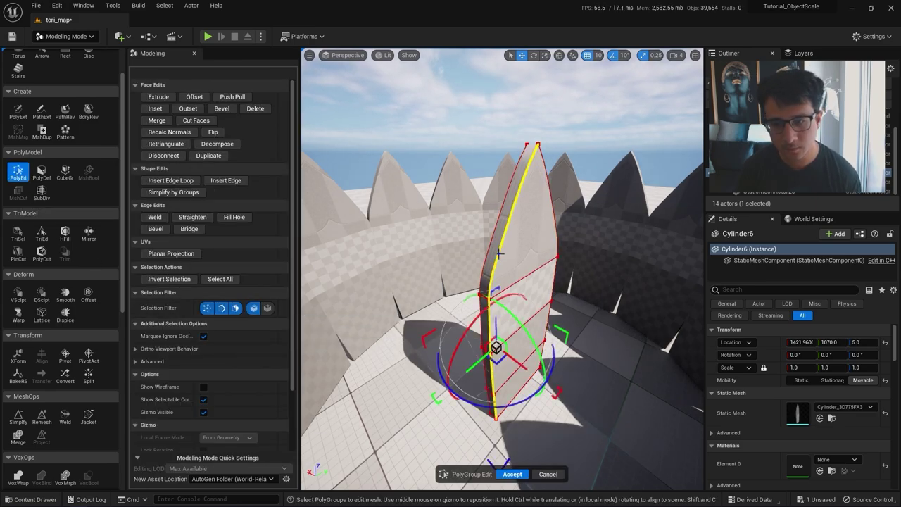
right_drag(499, 254, 451, 252)
alt+drag(485, 229, 633, 201)
mouse_move(463, 197)
right_down()
mouse_move(468, 233)
mouse_move(470, 211)
right_up()
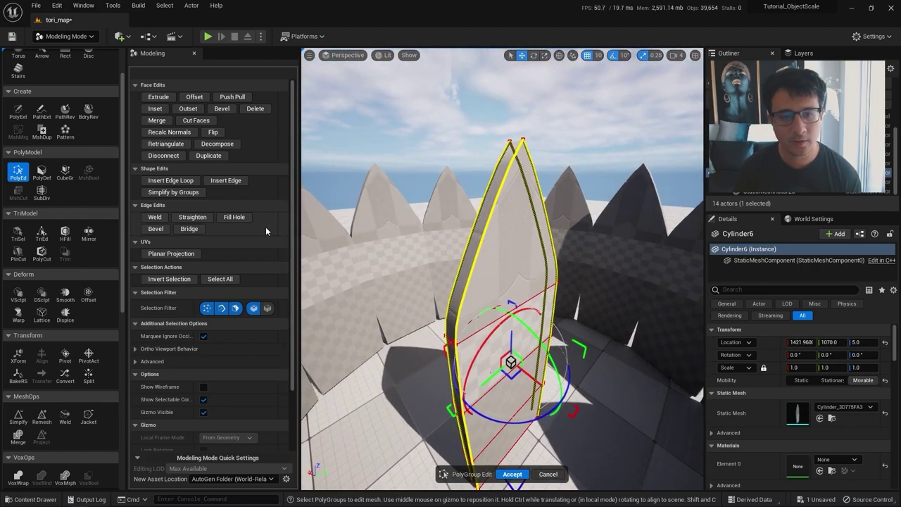
click(156, 228)
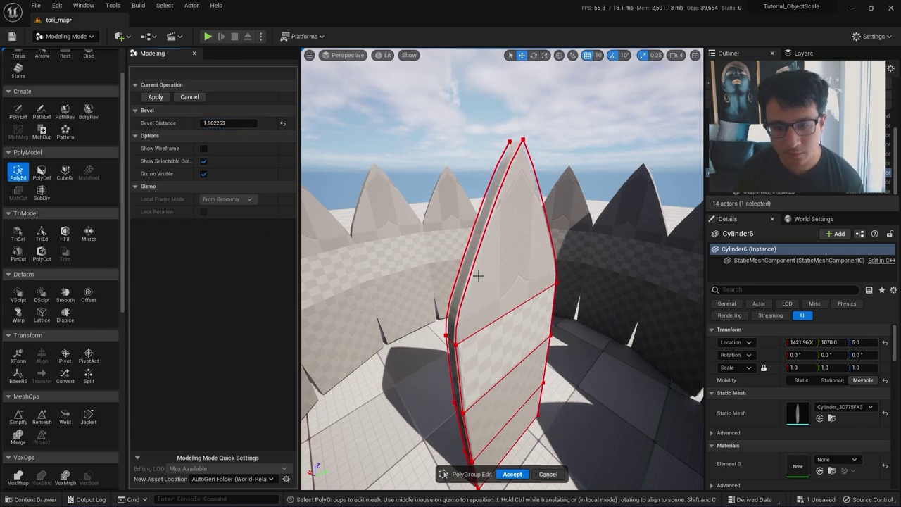
alt+drag(478, 276, 526, 295)
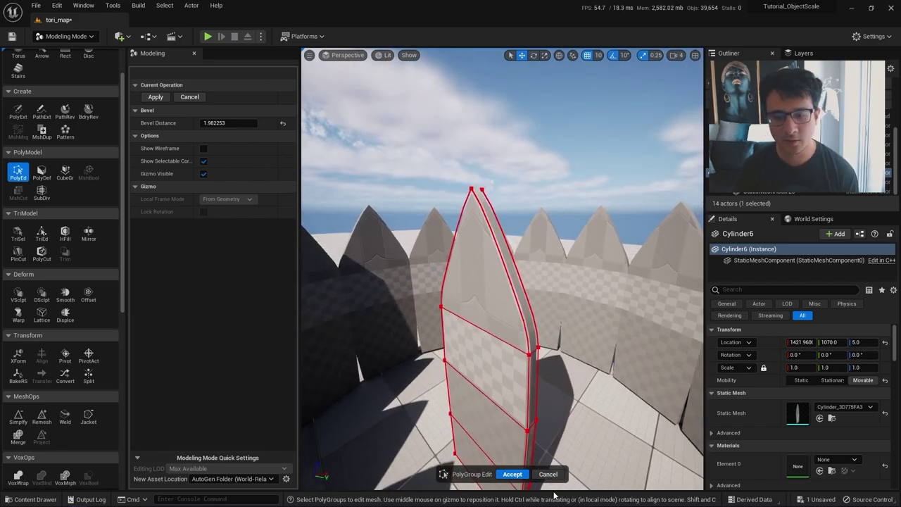
click(516, 475)
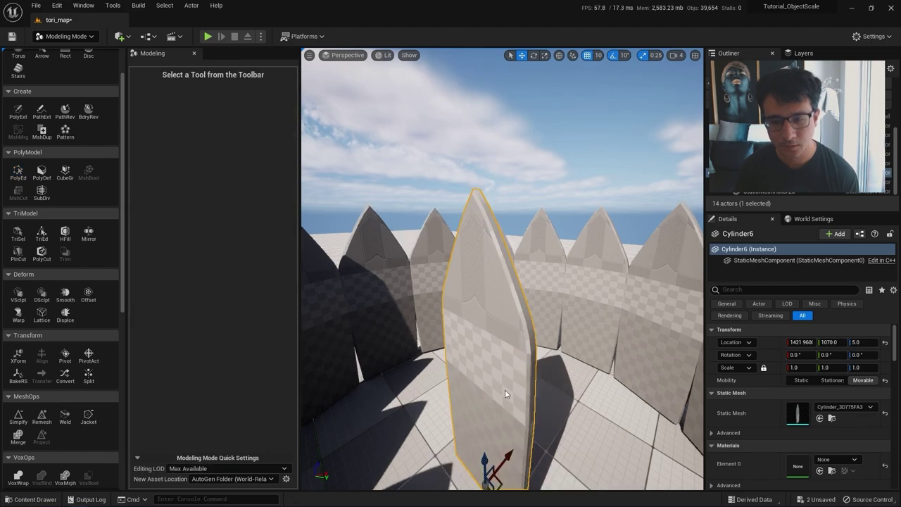
- Start a Lattice deformation on the source plank with an X, Y and Z resolution of 3
alt+drag(508, 395, 359, 391)
alt+drag(486, 380, 496, 359)
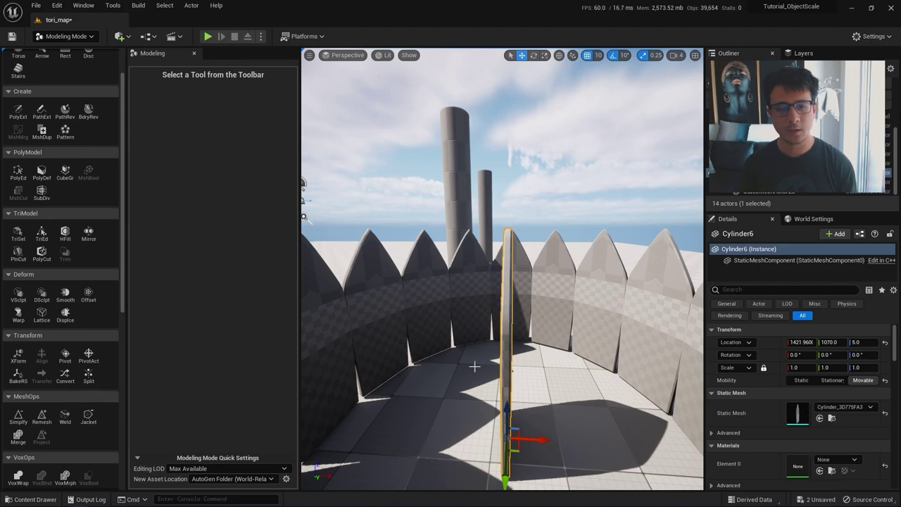
right_drag(523, 299, 524, 268)
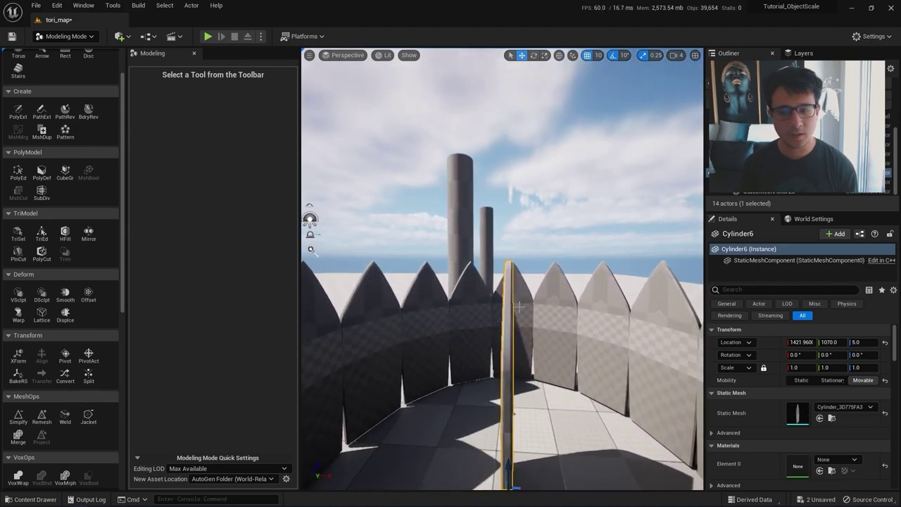
click(43, 314)
click(227, 124)
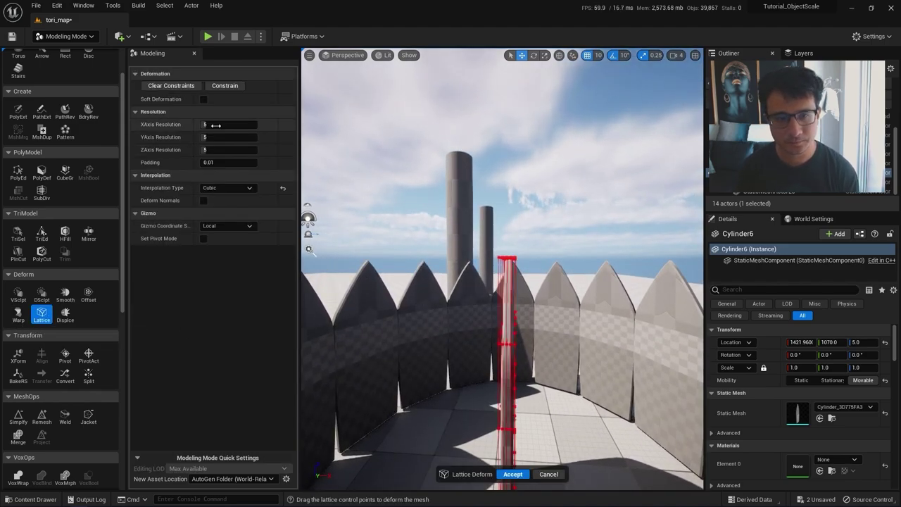
text(3)
key(Tab)
text(3)
key(s)
- Try bending the plank by moving and rotating the lattice's upper control points, and undo the accepted lattice deformation
mouse_move(489, 216)
right_down()
mouse_move(501, 215)
mouse_move(489, 216)
right_up()
key(w)
key(a)
drag(487, 214, 575, 291)
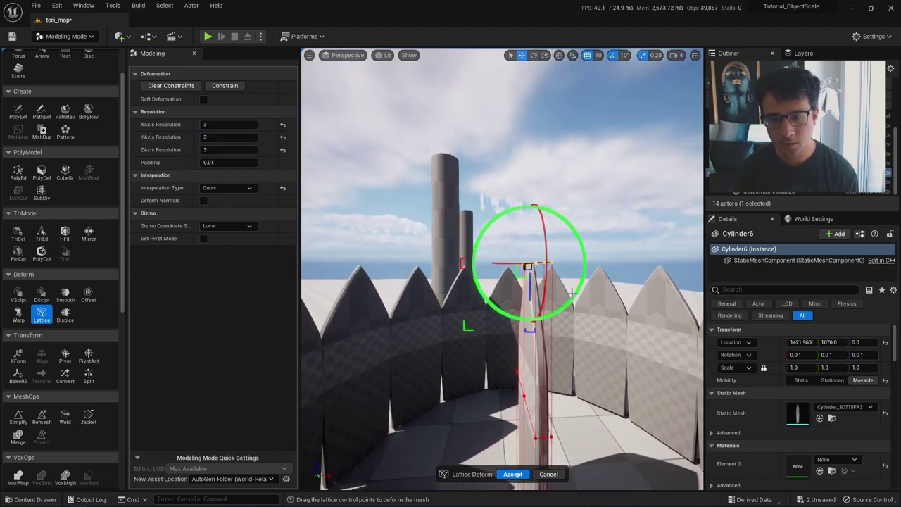
right_drag(574, 291, 556, 290)
key(d)
drag(501, 257, 494, 256)
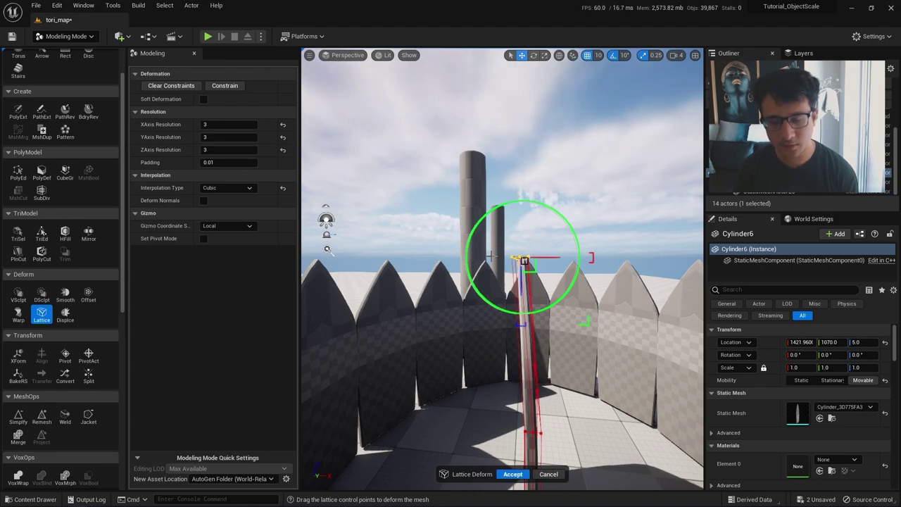
mouse_move(491, 256)
mouse_down()
mouse_move(501, 256)
mouse_move(493, 258)
mouse_up()
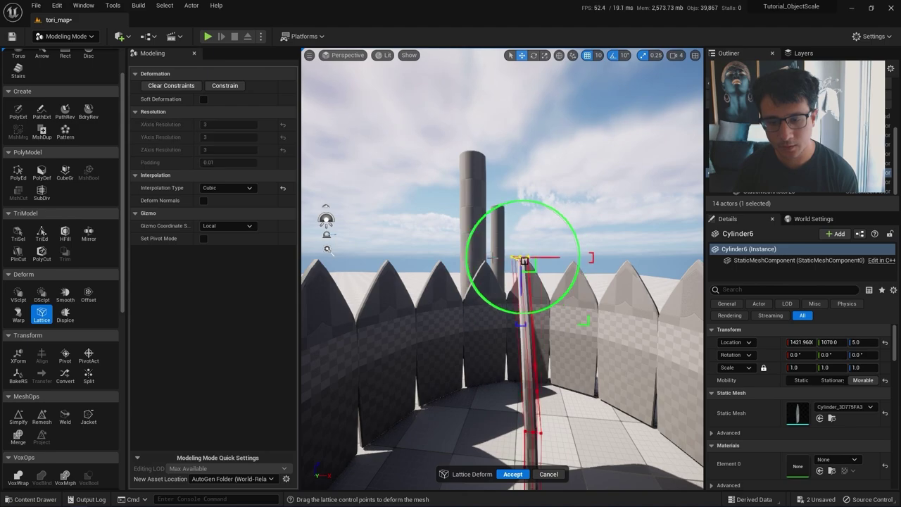
click(512, 474)
right_drag(510, 475, 405, 454)
key(ctrl+z)
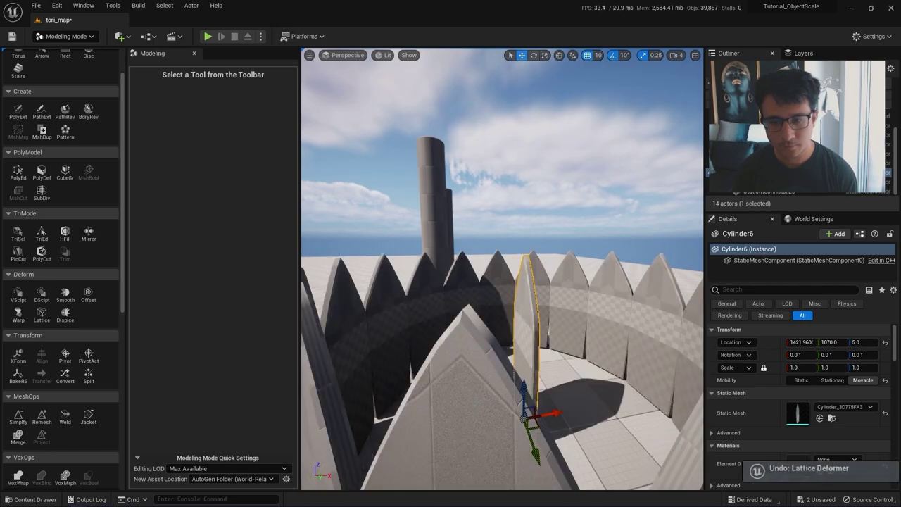
- Select the central source plank and start the AutoUV tool on it
right_drag(451, 295, 521, 331)
right_drag(479, 460, 482, 464)
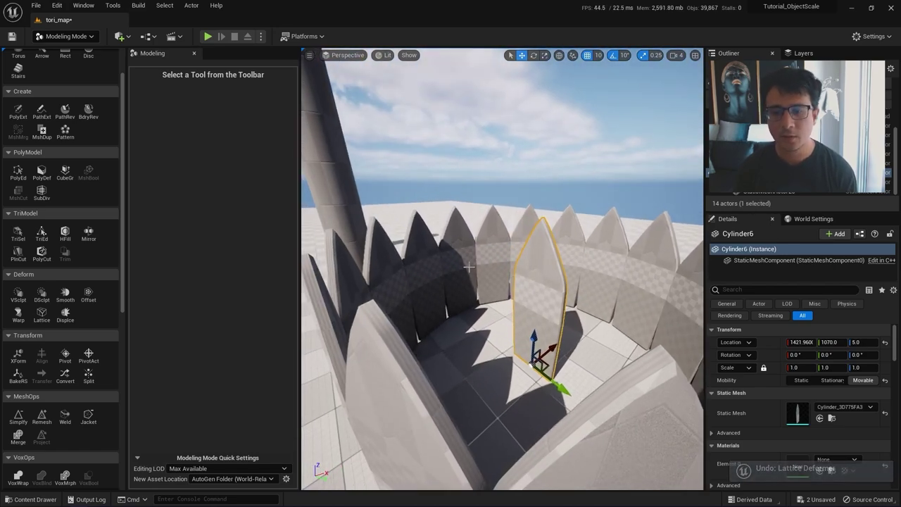
click(563, 280)
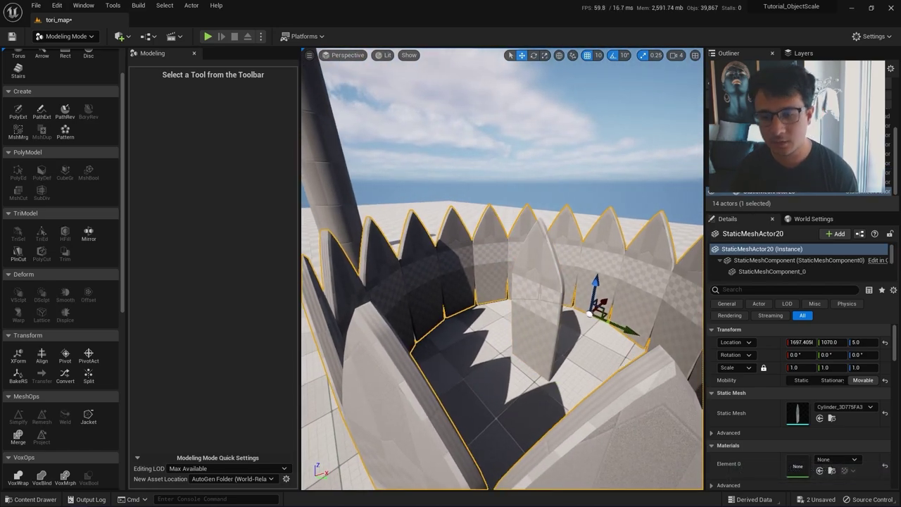
click(554, 289)
right_drag(553, 289, 486, 287)
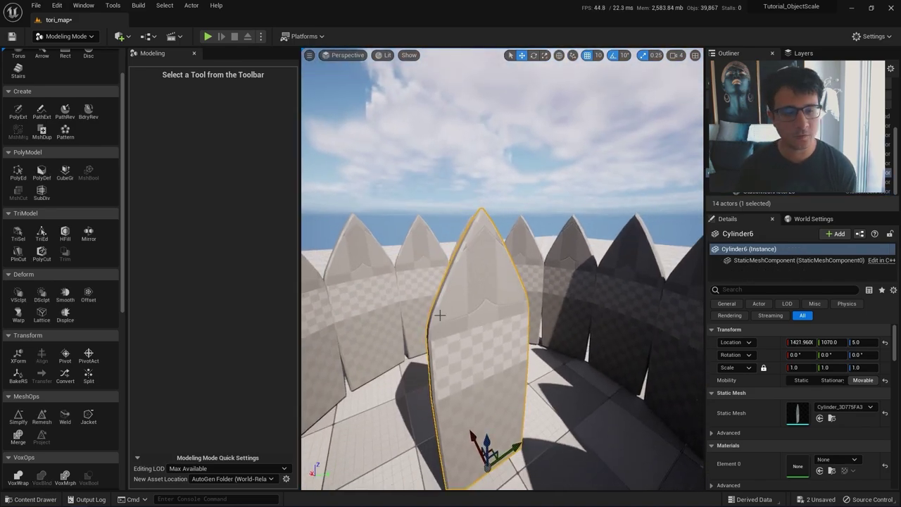
scroll(68, 313, down, 5)
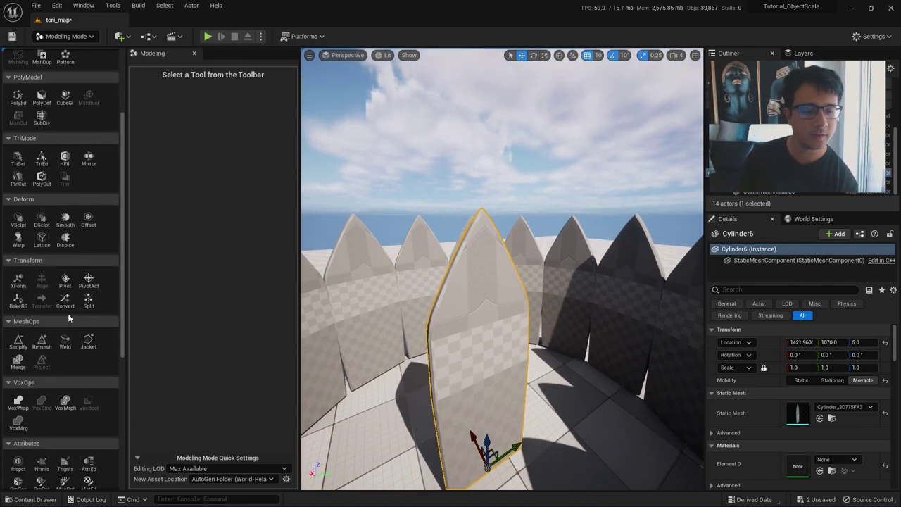
scroll(72, 315, down, 4)
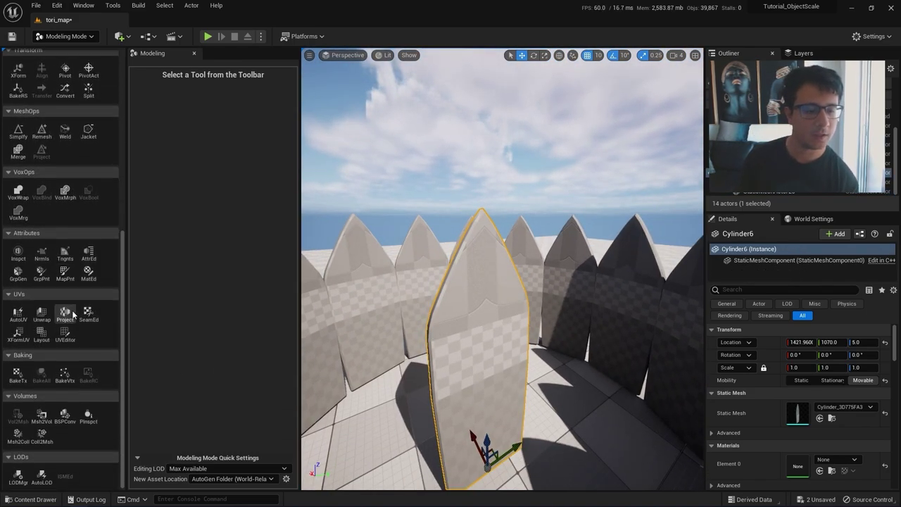
click(25, 314)
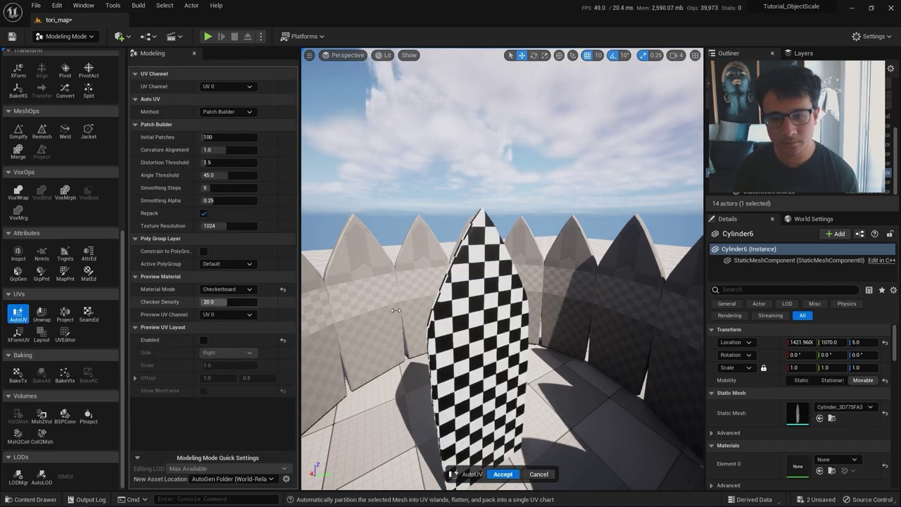
mouse_move(396, 310)
right_down()
mouse_move(430, 313)
mouse_move(393, 309)
mouse_move(402, 314)
right_up()
- Set the Patch Builder's initial patches to 5 for the plank's UVs
click(235, 136)
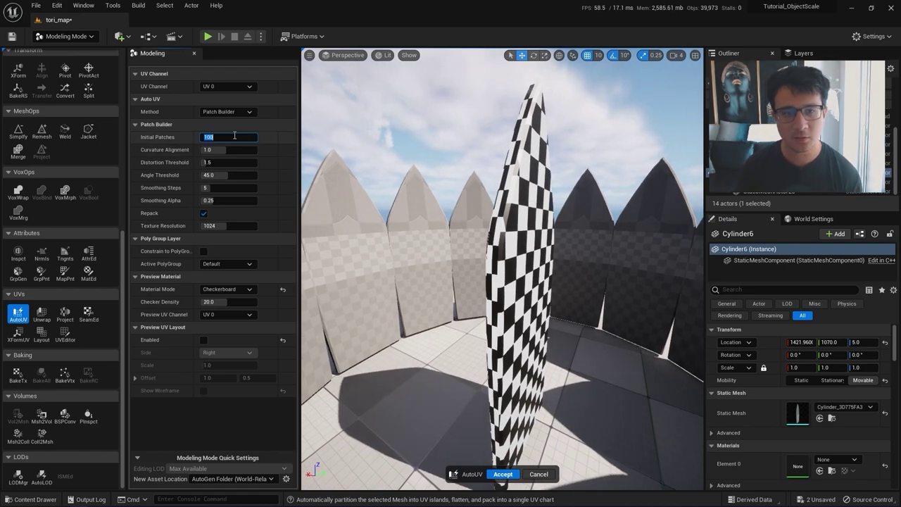
text(4)
text(5)
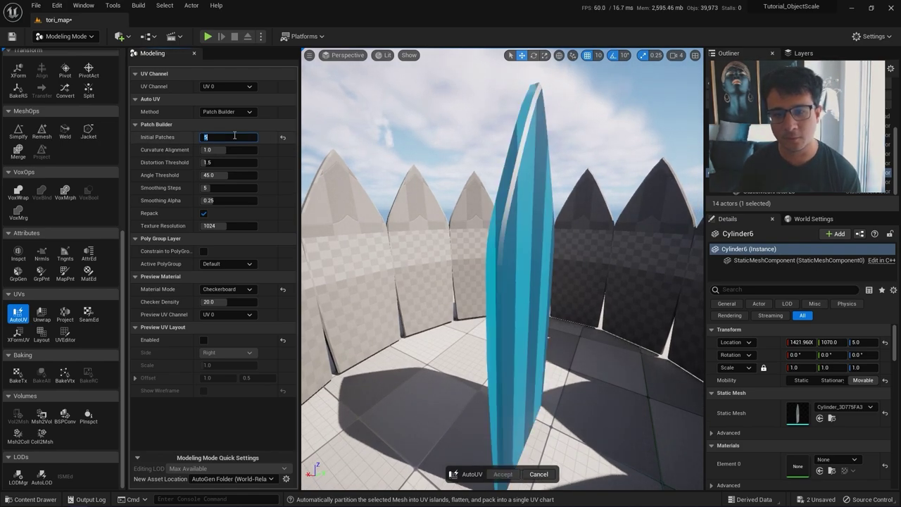
mouse_move(410, 279)
right_down()
mouse_move(352, 279)
mouse_move(410, 279)
right_up()
- Enable the UV layout preview beside the plank
click(204, 341)
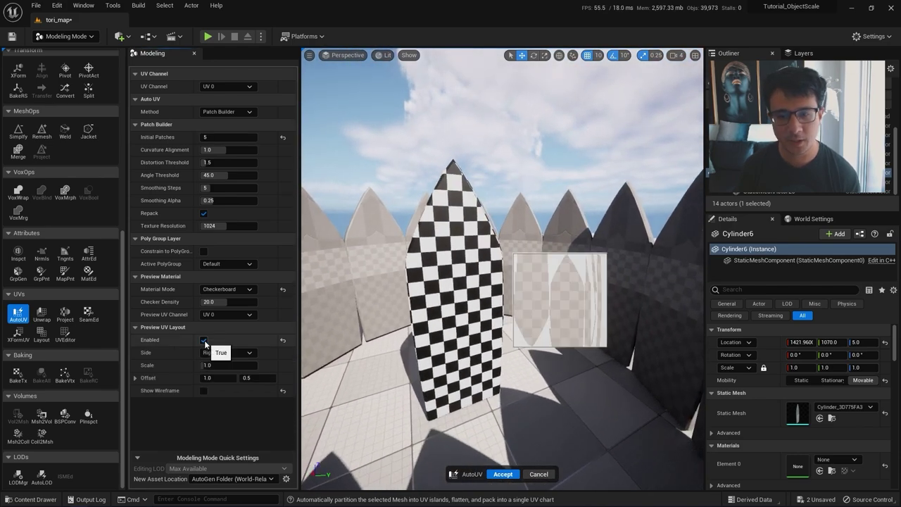
key(w)
scroll(609, 281, up, 1)
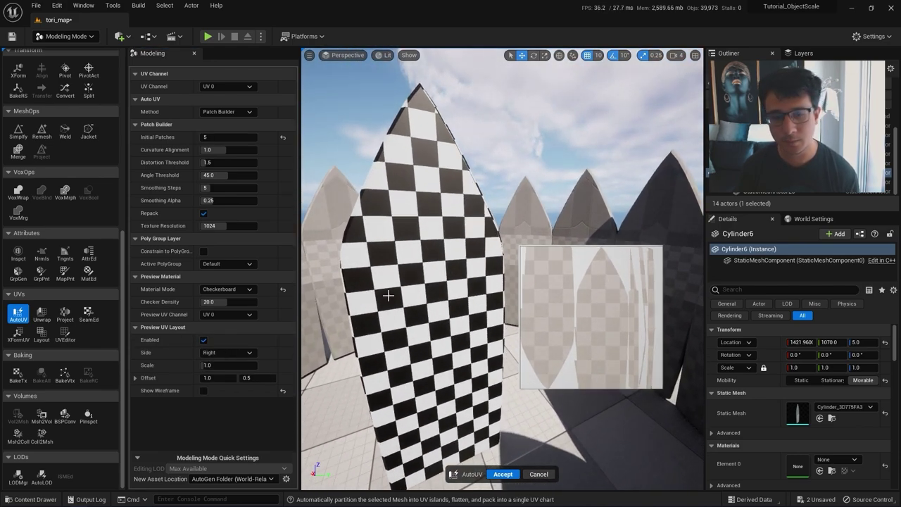
- Set the AutoUV initial patches to 100 and check the checkerboard on the plank's faces and edges
click(242, 138)
text(100)
key(Return)
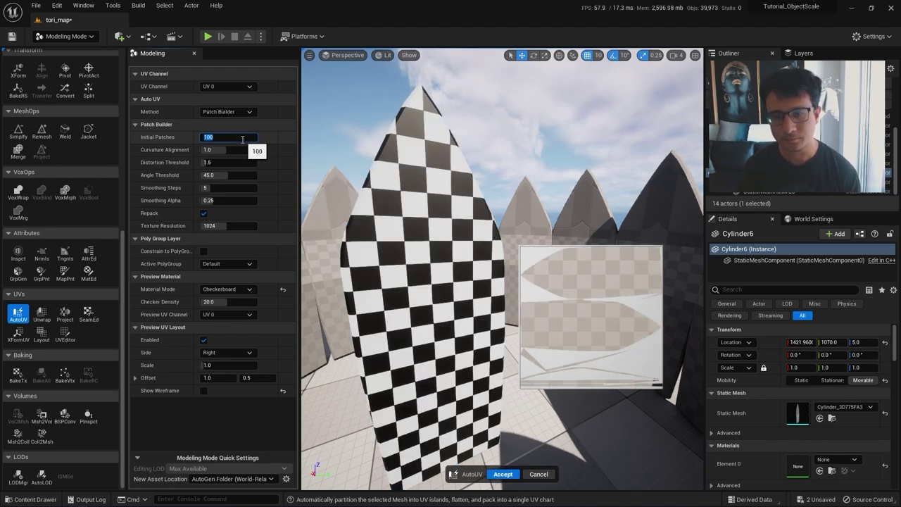
mouse_move(384, 296)
right_down()
mouse_move(392, 290)
mouse_move(382, 289)
right_up()
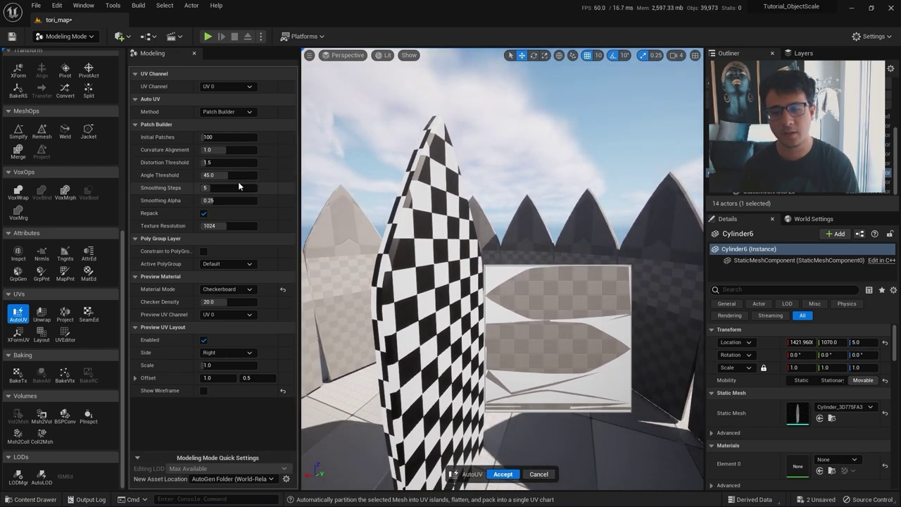
- Try 5 and 6 initial patches for the plank's UVs, settle on 7 and accept the AutoUV result
click(242, 138)
text(5)
key(Return)
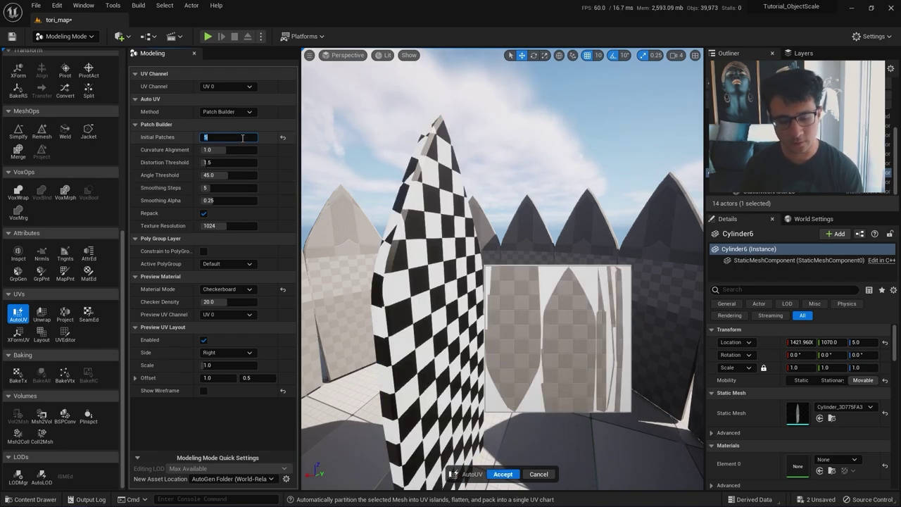
text(6)
key(Return)
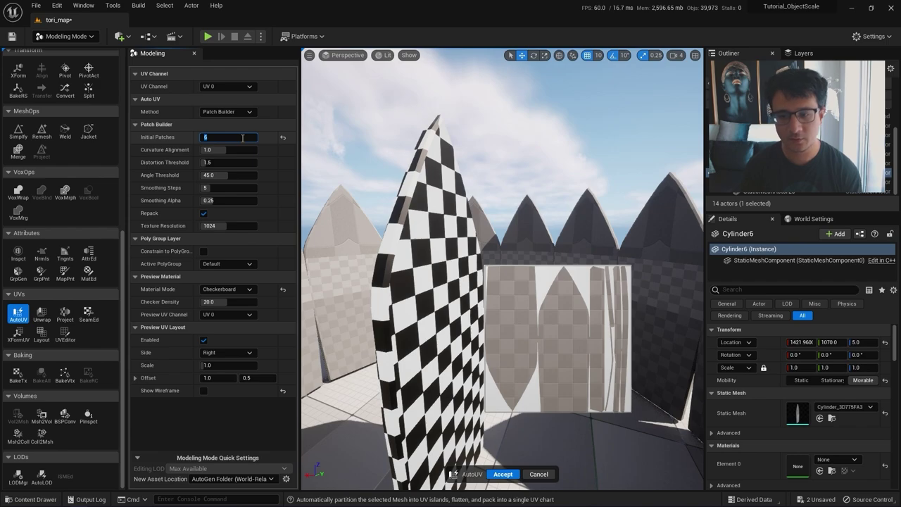
text(7)
key(Return)
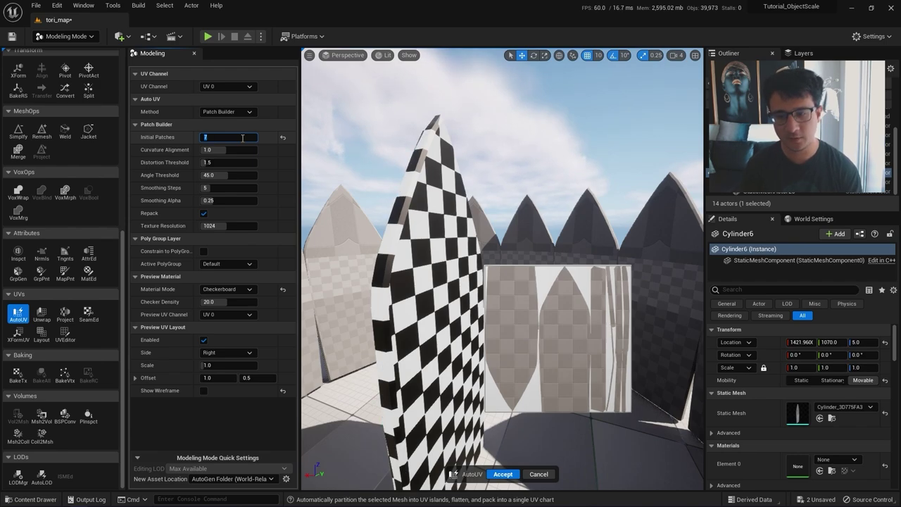
click(503, 474)
- Start another circular Pattern from the central source plank and set its radius to 290 for a second, outer ring
right_drag(503, 282, 374, 340)
scroll(78, 246, up, 10)
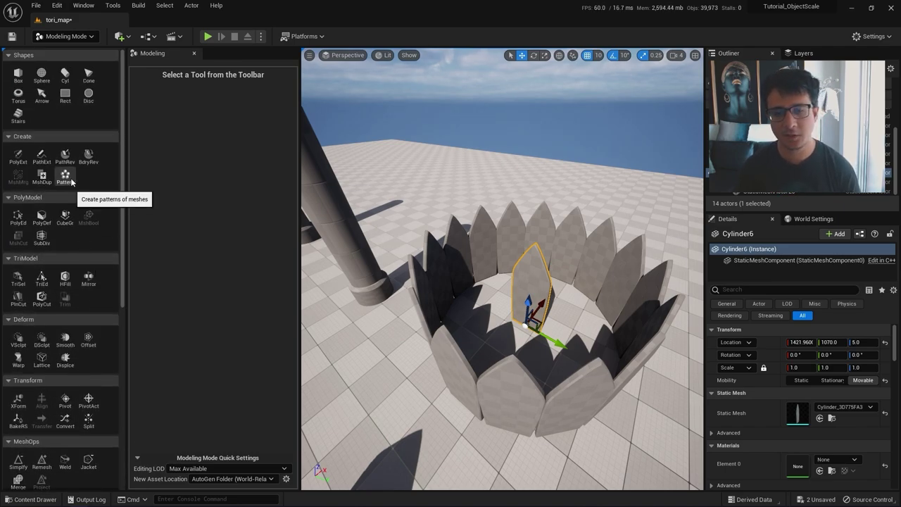
click(65, 177)
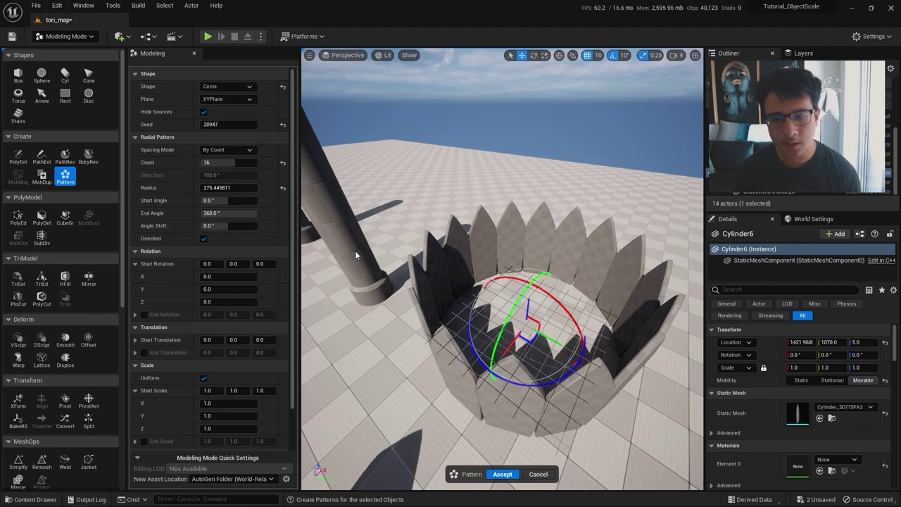
key(w)
right_drag(450, 303, 448, 355)
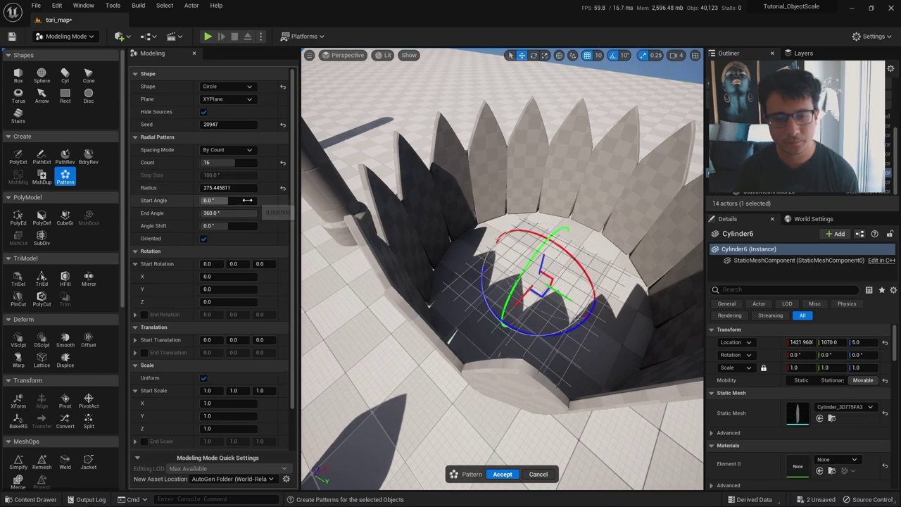
drag(248, 190, 271, 190)
text(2)
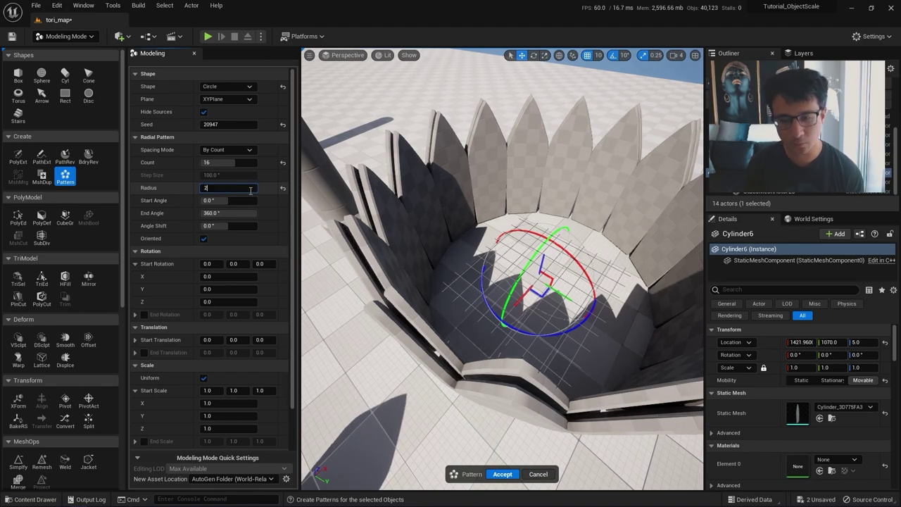
text(70)
key(Return)
text(280)
key(Return)
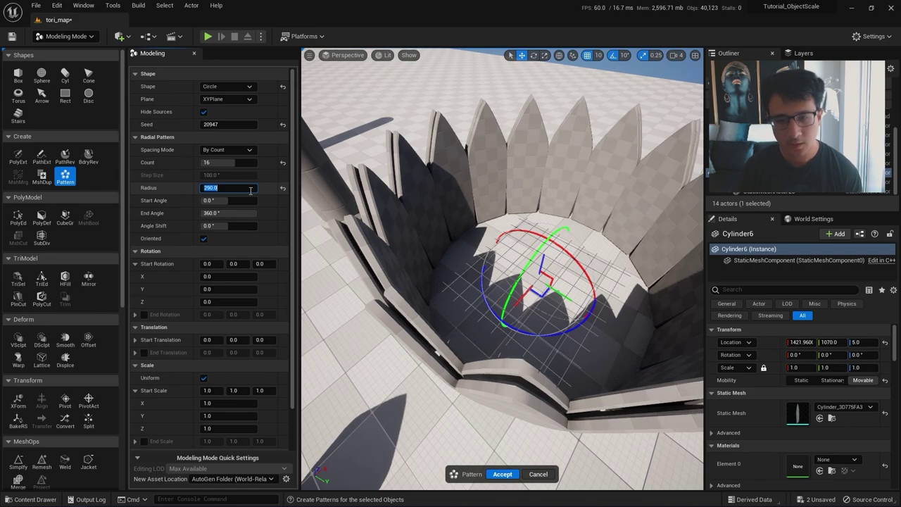
right_drag(358, 314, 357, 288)
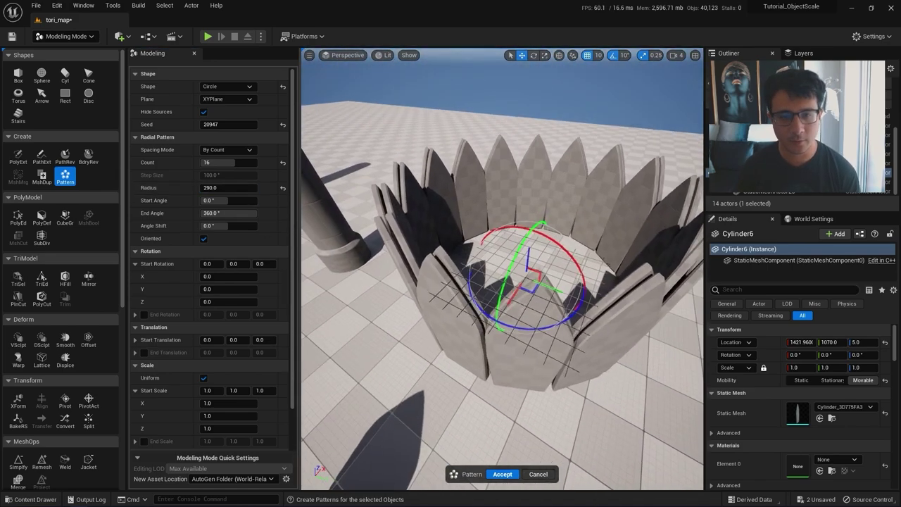
right_drag(358, 287, 446, 251)
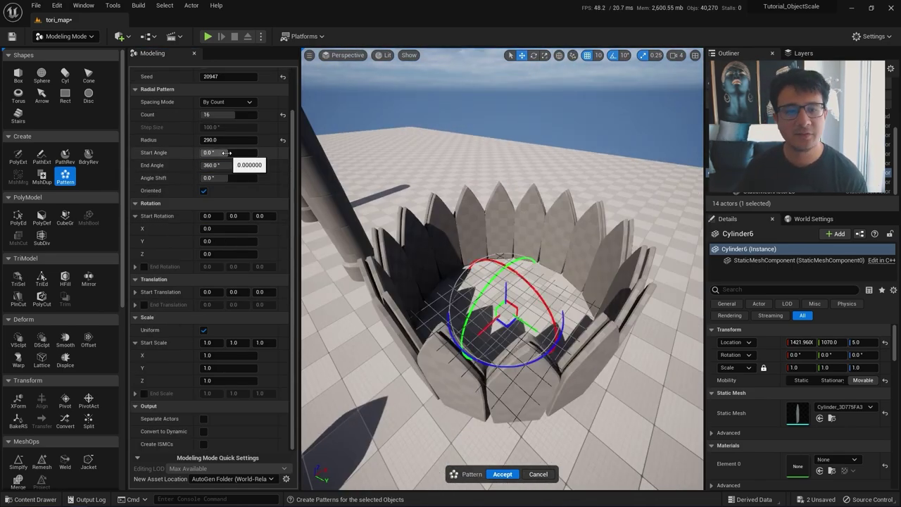
- Set the outer ring's start angle to -90° and its end angle to 270°
click(225, 153)
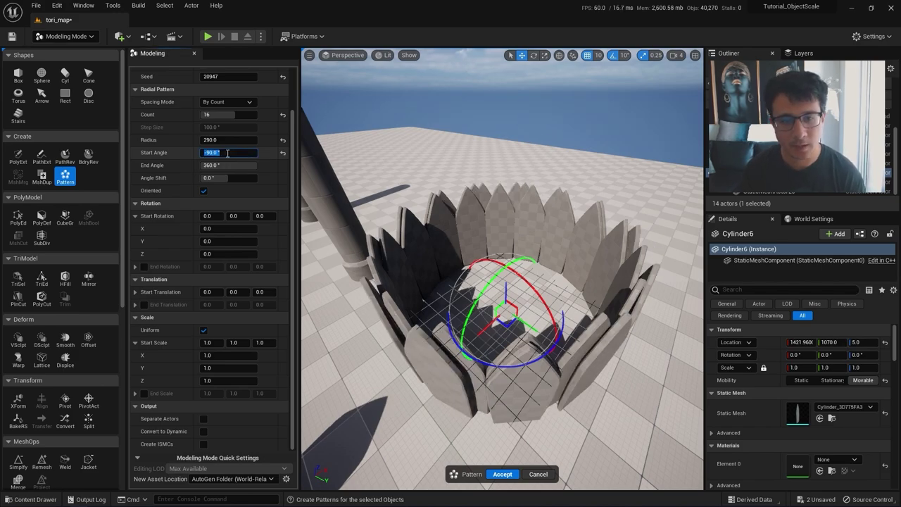
click(247, 165)
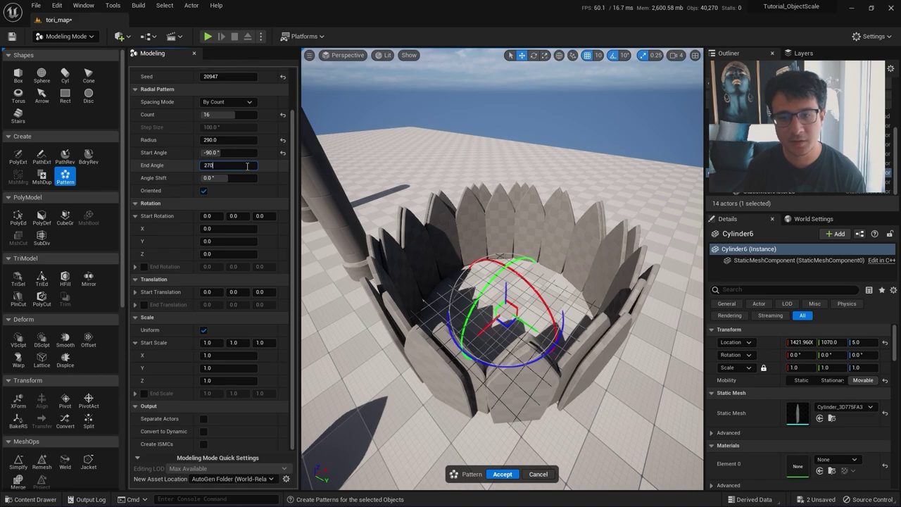
key(Return)
- Set the outer ring's angle shift to 35° so its planks cover the inner ring's gaps, and accept the pattern
right_drag(402, 284, 454, 304)
drag(227, 179, 233, 179)
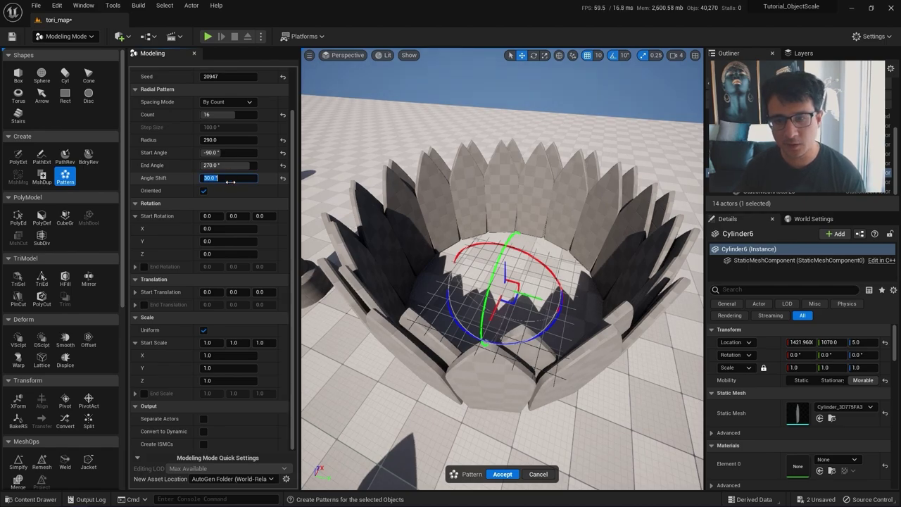
text(35)
key(Return)
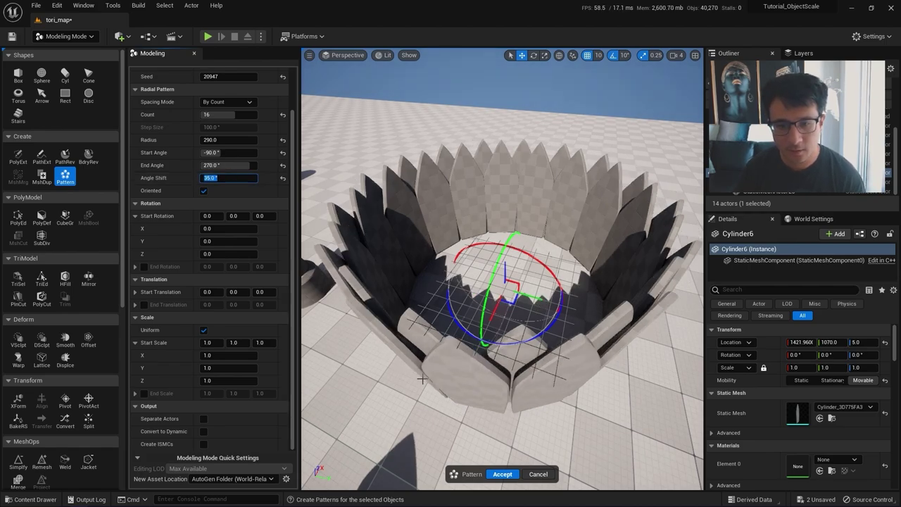
mouse_move(394, 275)
right_down()
mouse_move(471, 247)
mouse_move(500, 225)
mouse_move(697, 230)
mouse_move(672, 218)
mouse_move(680, 234)
mouse_move(394, 269)
right_up()
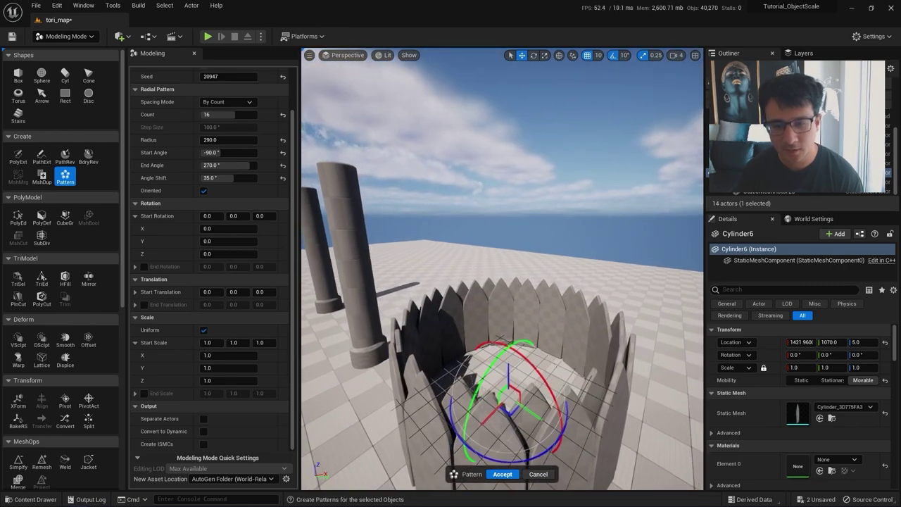
click(503, 474)
- Select both plank rings together and place a duplicate of them around the base of the far column
right_drag(489, 288, 481, 312)
click(493, 275)
shift+click(529, 331)
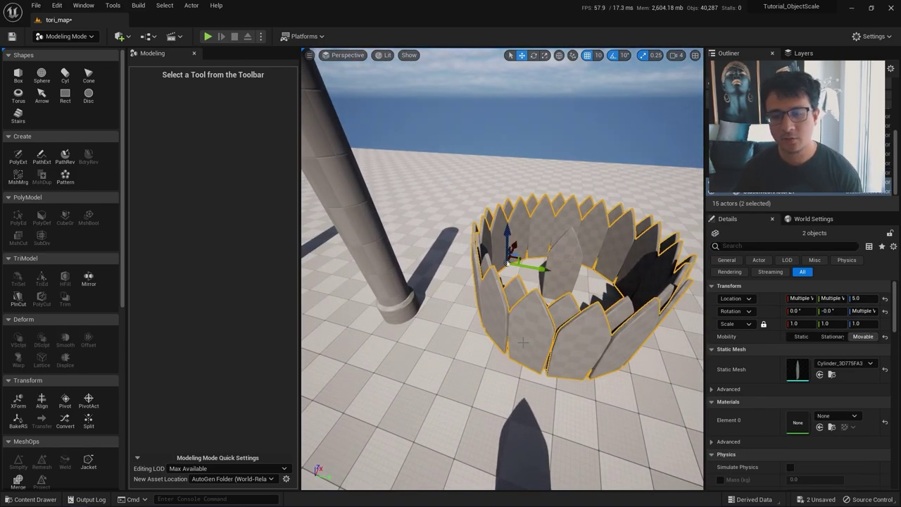
right_drag(523, 342, 522, 341)
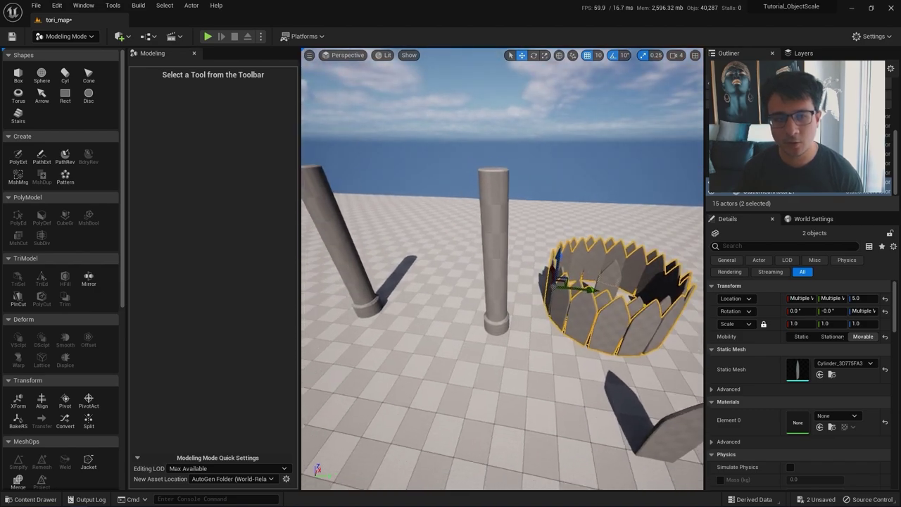
right_drag(600, 310, 599, 310)
click(597, 296)
shift+click(598, 285)
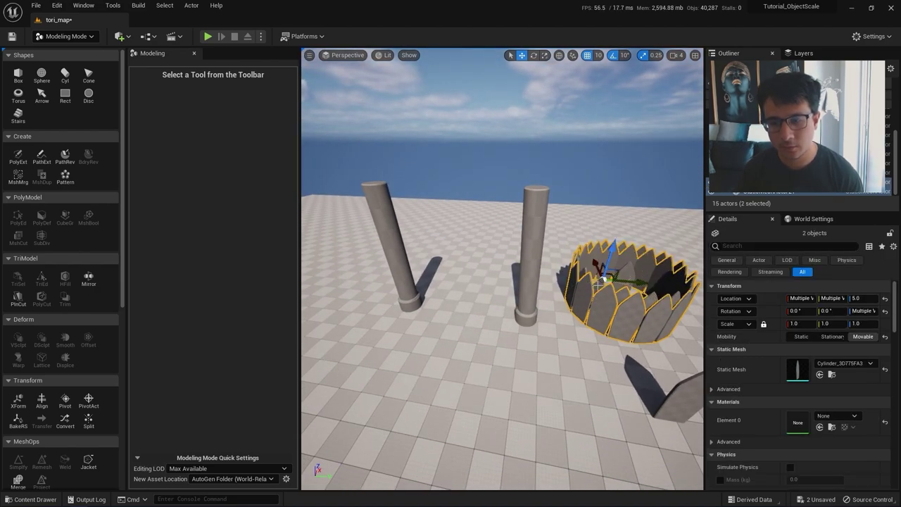
click(595, 310)
shift+click(599, 284)
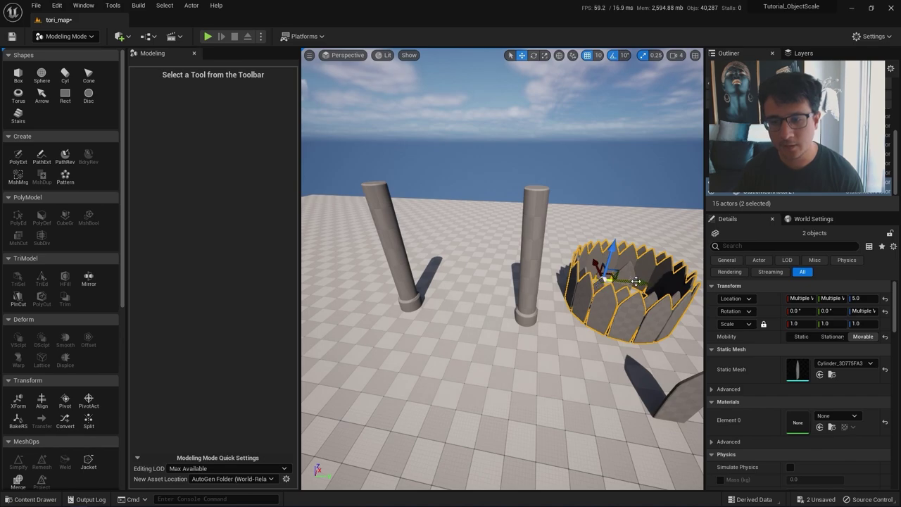
alt+drag(600, 282, 415, 270)
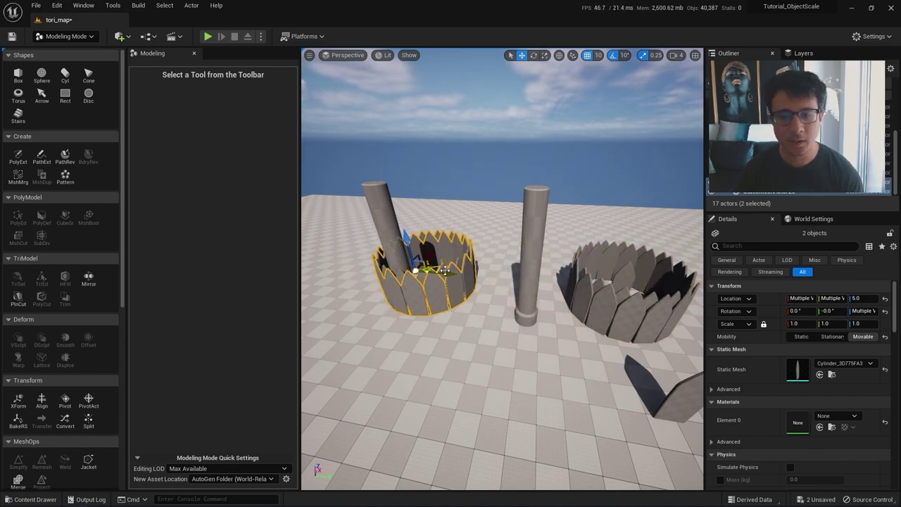
- Merge the two duplicated rings into one new mesh named Combined, deleting the input meshes
right_drag(478, 289, 440, 304)
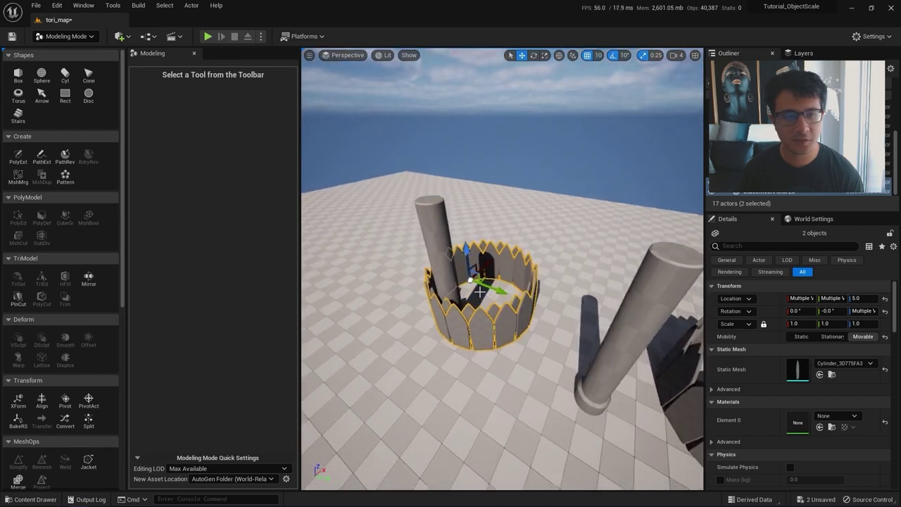
click(18, 177)
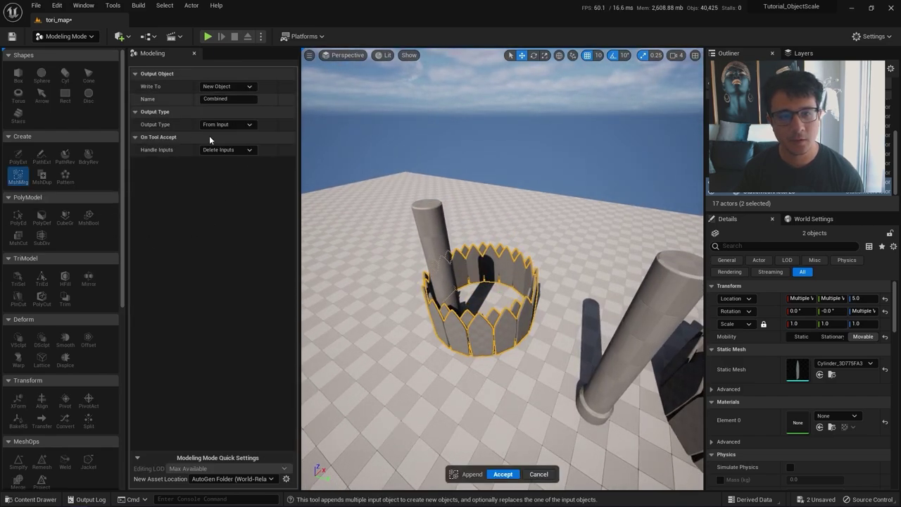
click(507, 478)
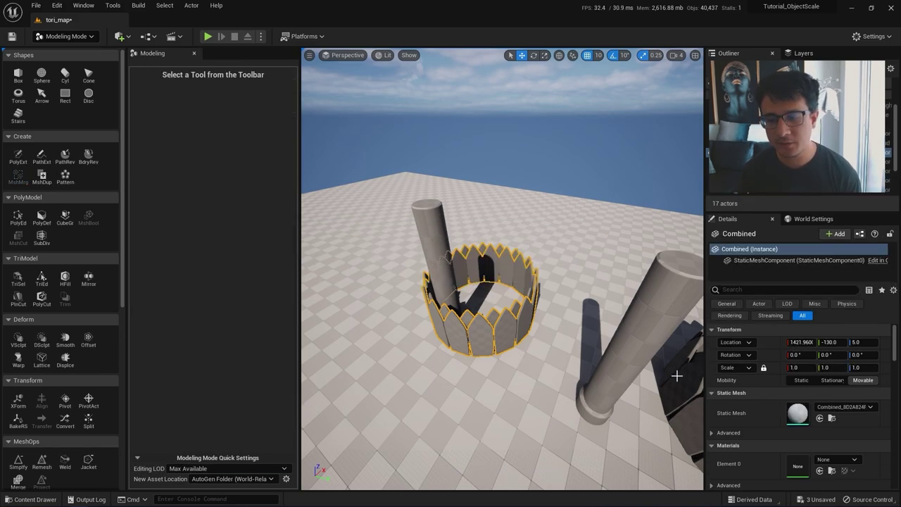
- Align the combined palisade to the column by bounding box centers in X and Y, with the column as last selected
right_drag(640, 386, 693, 384)
click(582, 304)
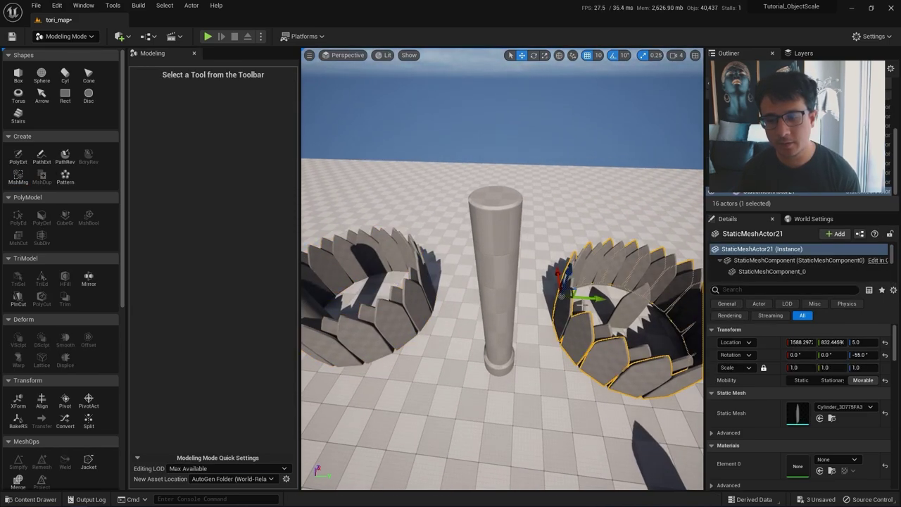
click(603, 330)
right_drag(518, 345, 430, 338)
click(534, 334)
right_drag(534, 334, 494, 363)
right_drag(487, 297, 481, 271)
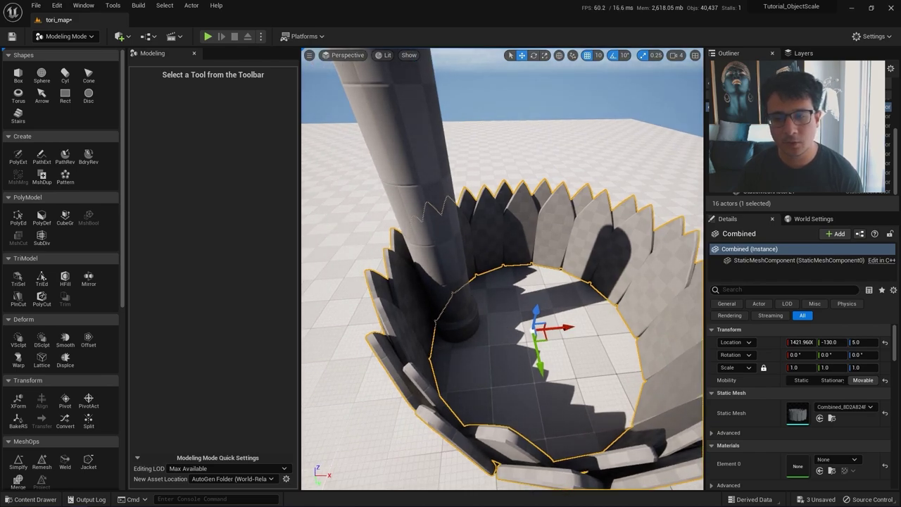
ctrl+click(418, 153)
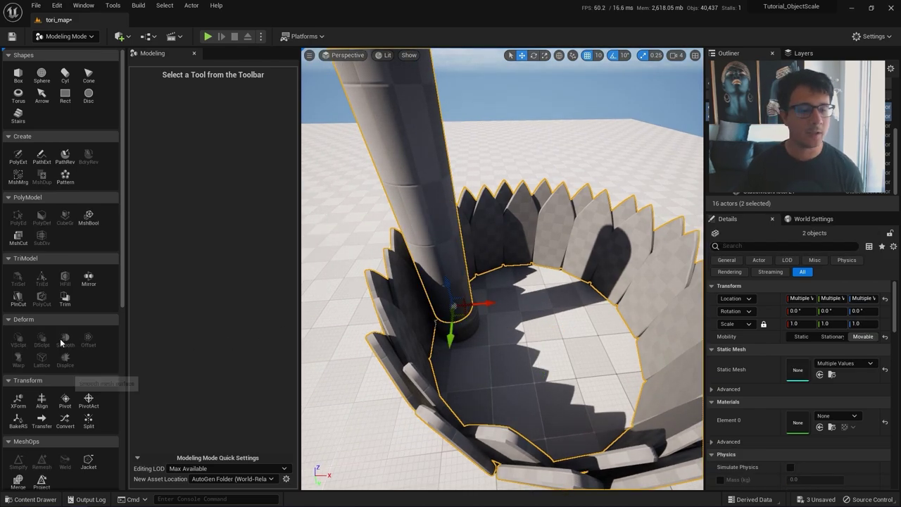
click(42, 401)
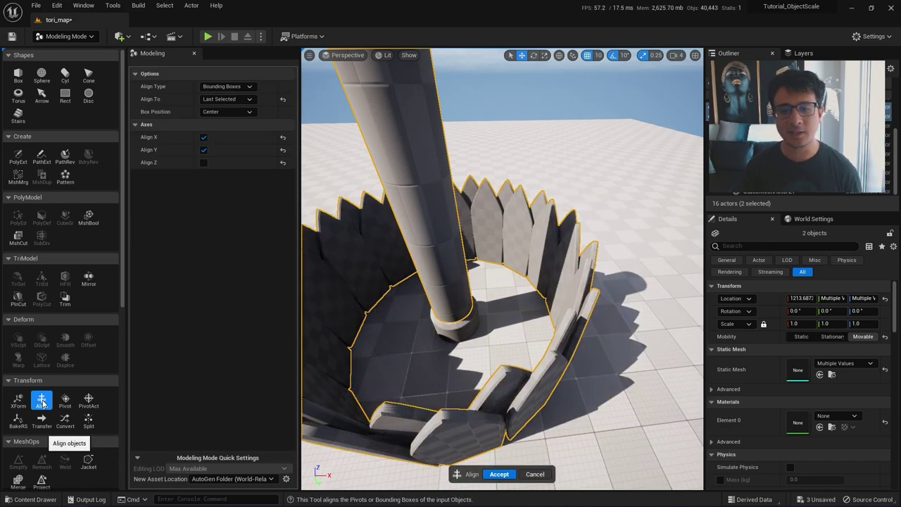
key(f)
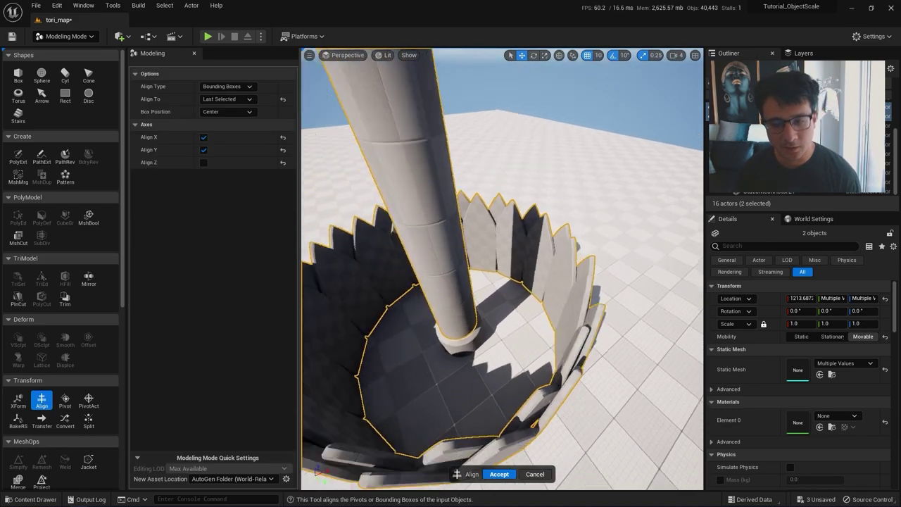
click(497, 475)
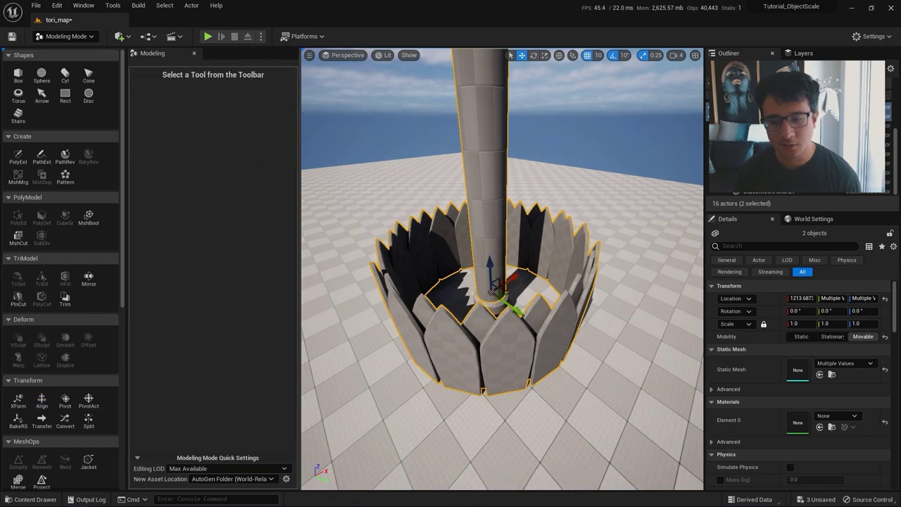
- Turn off scale snapping and shrink the combined palisade uniformly to a scale of about 0.23 around the column's base
click(517, 330)
key(w)
right_drag(517, 330, 511, 348)
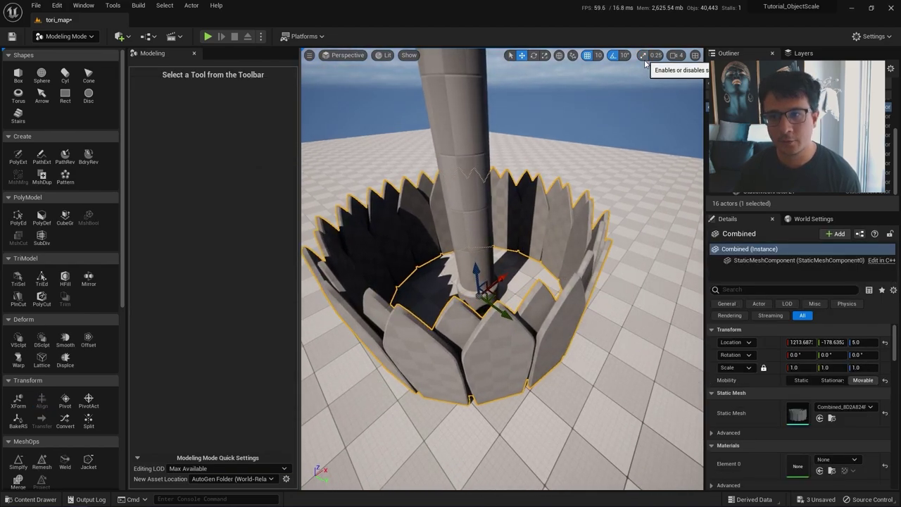
click(642, 56)
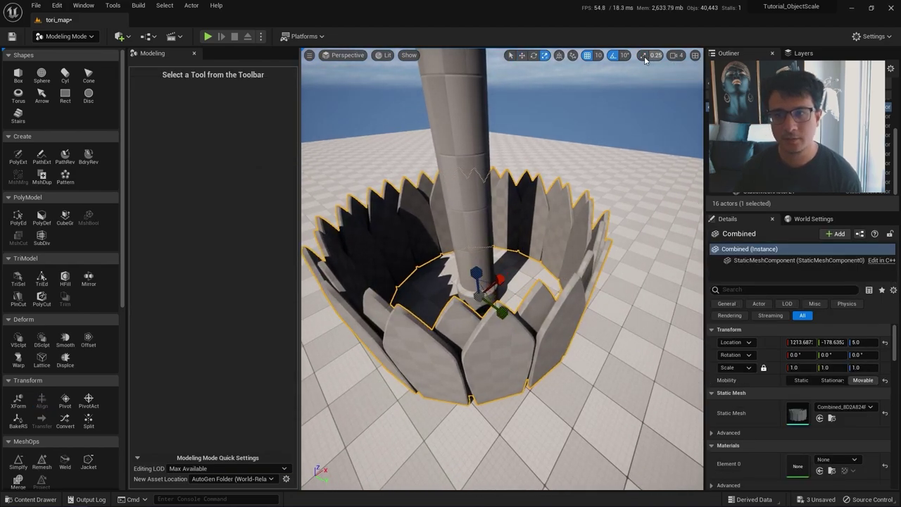
drag(474, 296, 423, 327)
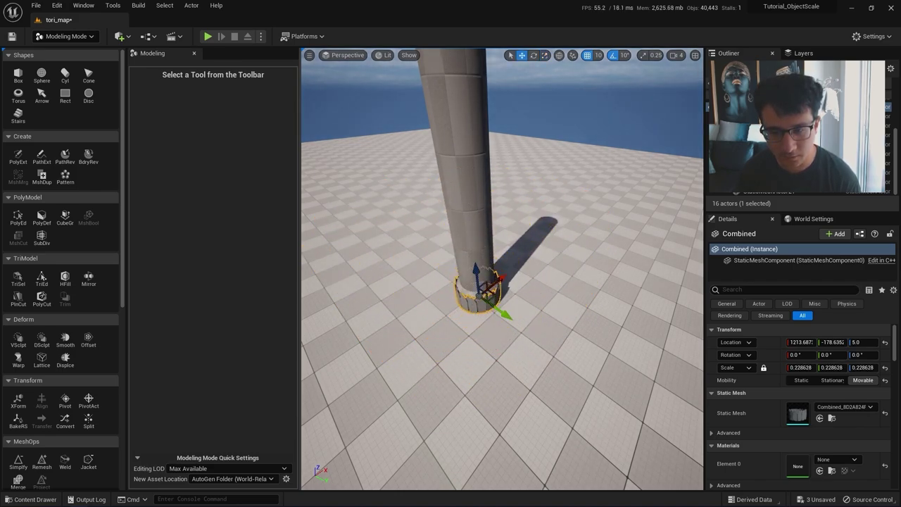
- Raise the combined palisade along the column to a Z location of 75
key(w)
right_drag(465, 310, 464, 264)
drag(491, 269, 492, 203)
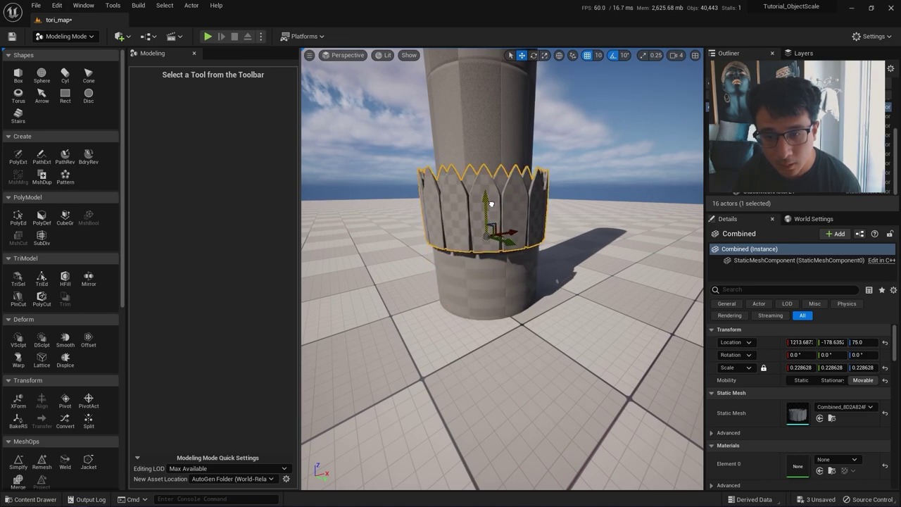
- Shrink the combined palisade uniformly around the column to a scale of about 0.196
right_drag(492, 204, 572, 313)
key(a)
key(w)
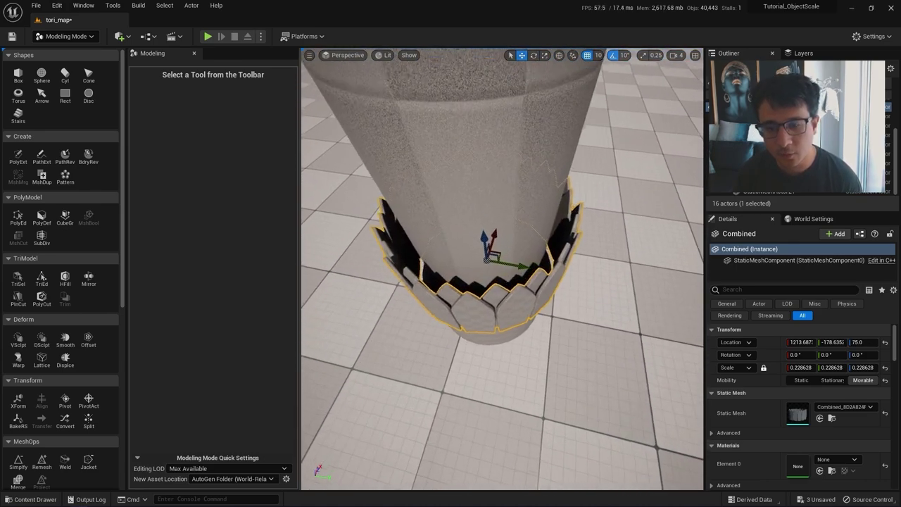
alt+drag(493, 282, 488, 246)
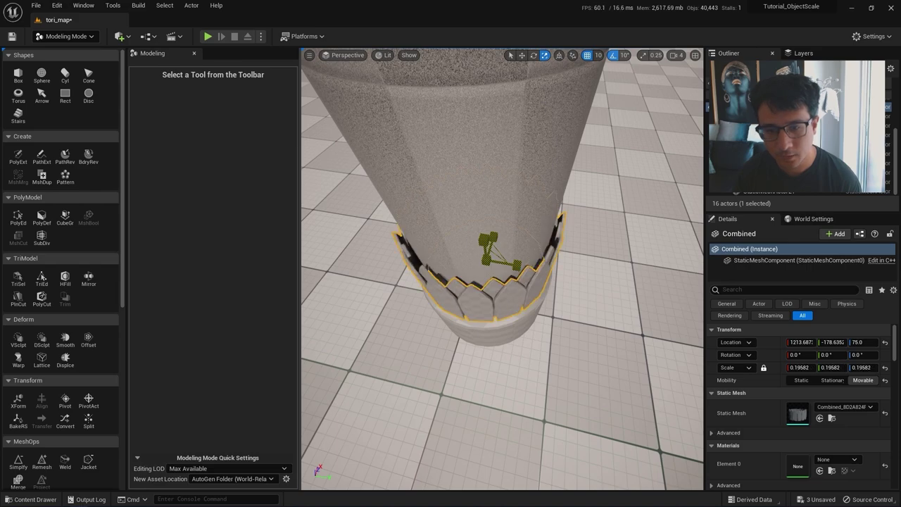
key(w)
right_drag(488, 247, 488, 254)
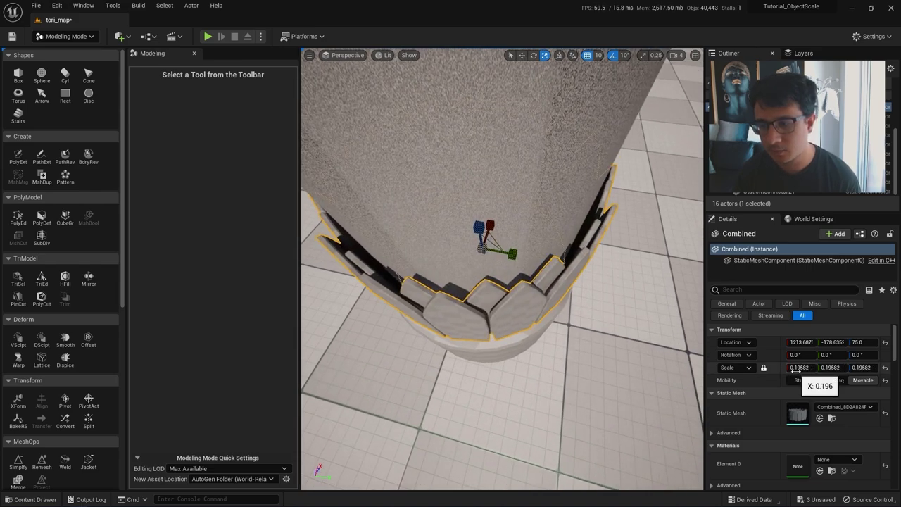
- Set the combined palisade's scale to 0.18 on all three axes
click(801, 369)
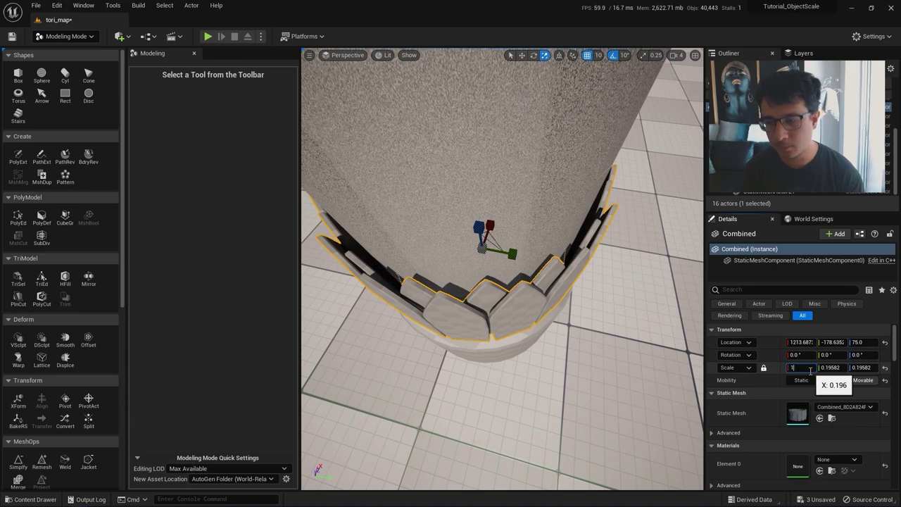
text(1.18)
key(Return)
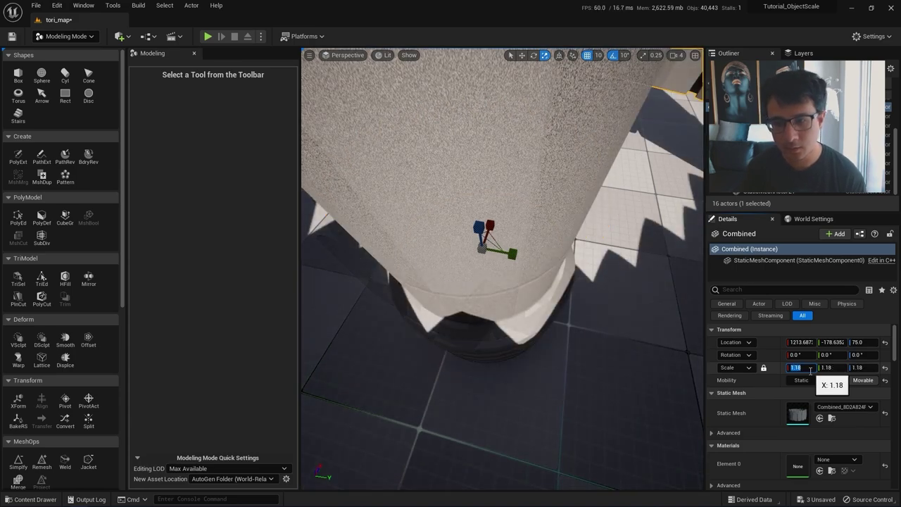
text(0)
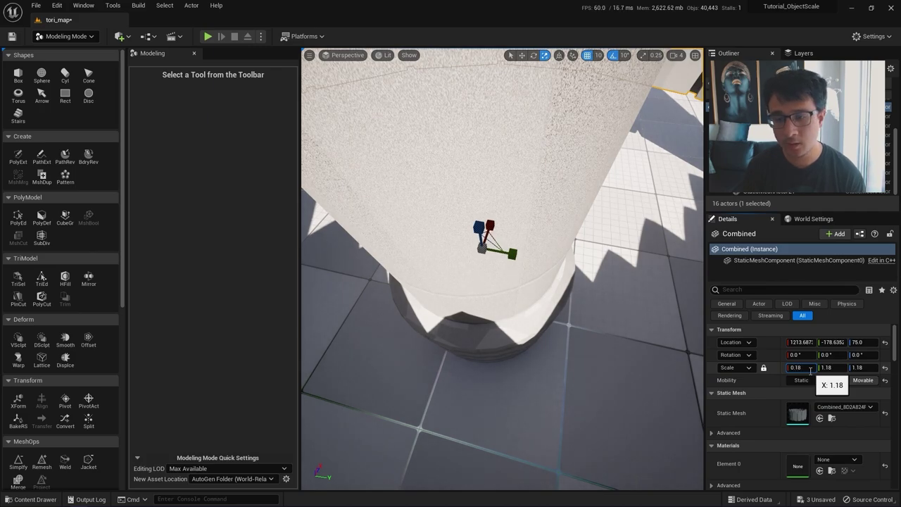
key(Return)
- Examine how the palisade fits around the column from several sides, including briefly in wireframe view
right_drag(394, 328, 380, 299)
key(s)
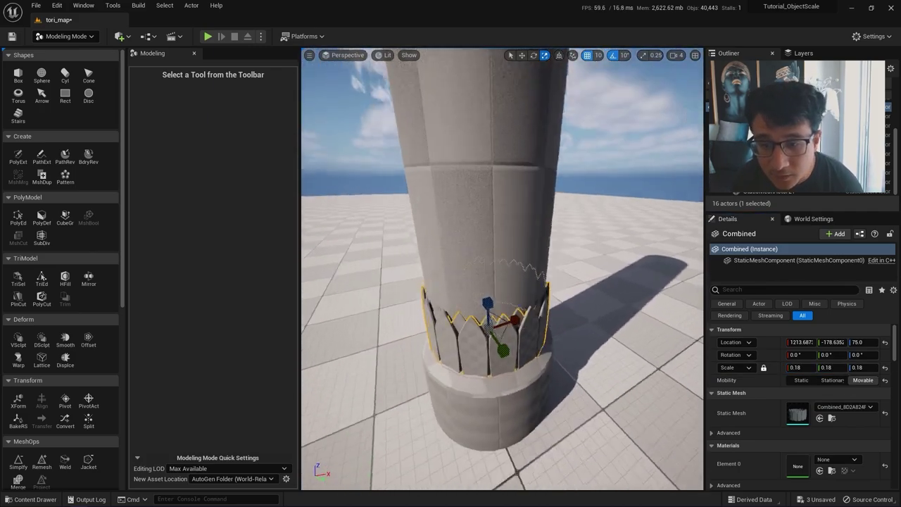
right_drag(451, 319, 478, 310)
key(Escape)
click(414, 243)
right_drag(414, 243, 373, 257)
key(w)
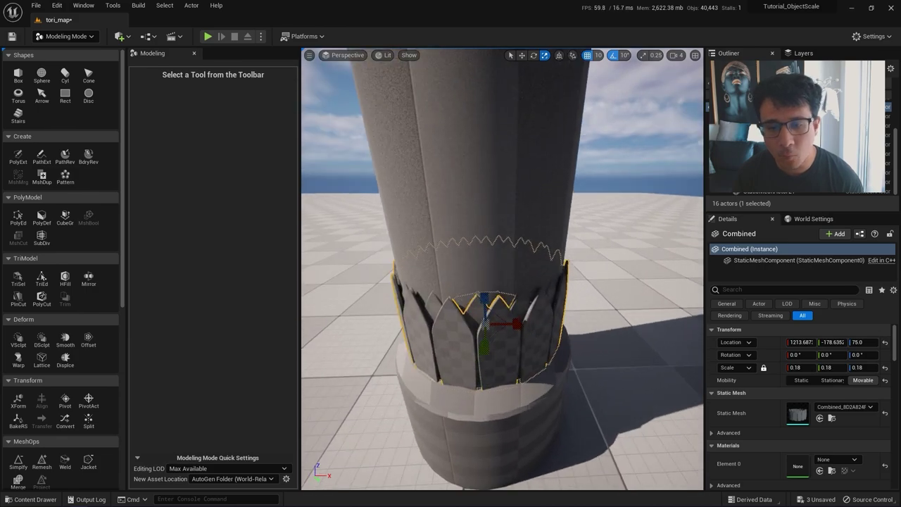
right_drag(486, 303, 486, 296)
key(alt+2)
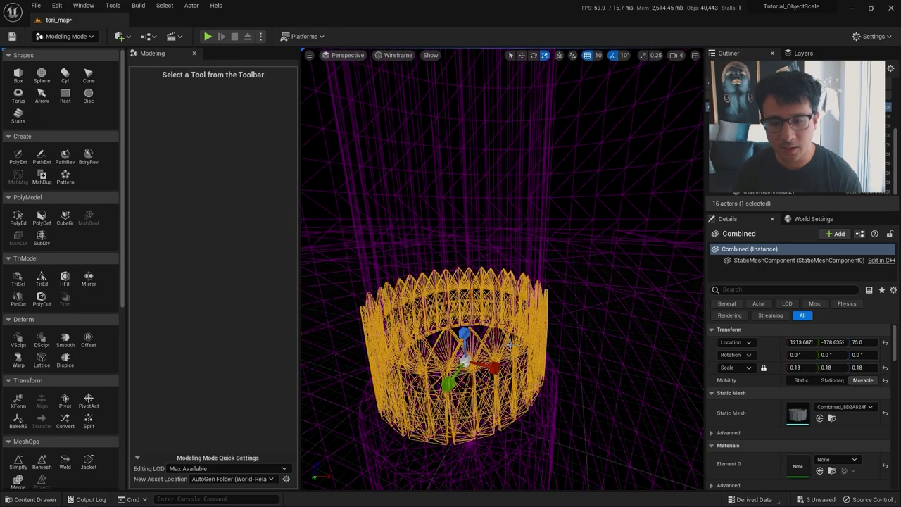
key(alt+4)
key(f)
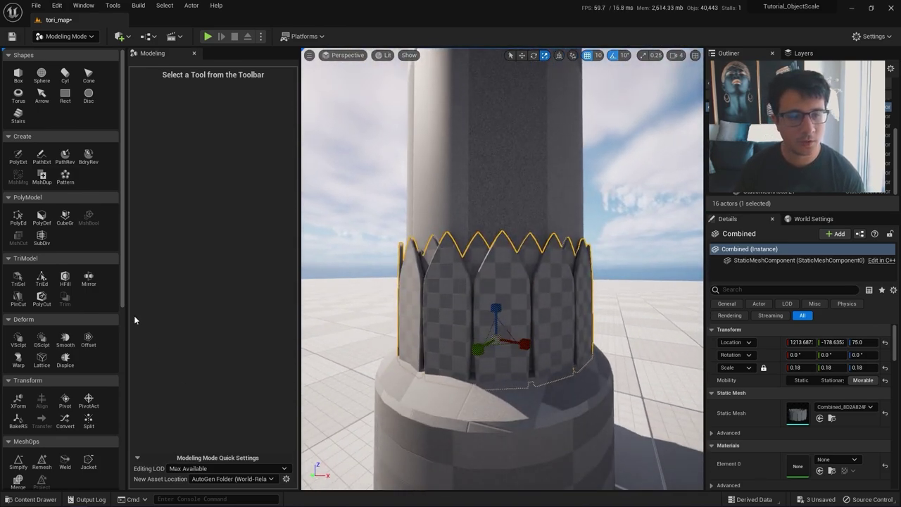
- Start a Lattice deformation on the palisade, select its upper row of control points and scale them outward to flare the tips
scroll(53, 324, down, 2)
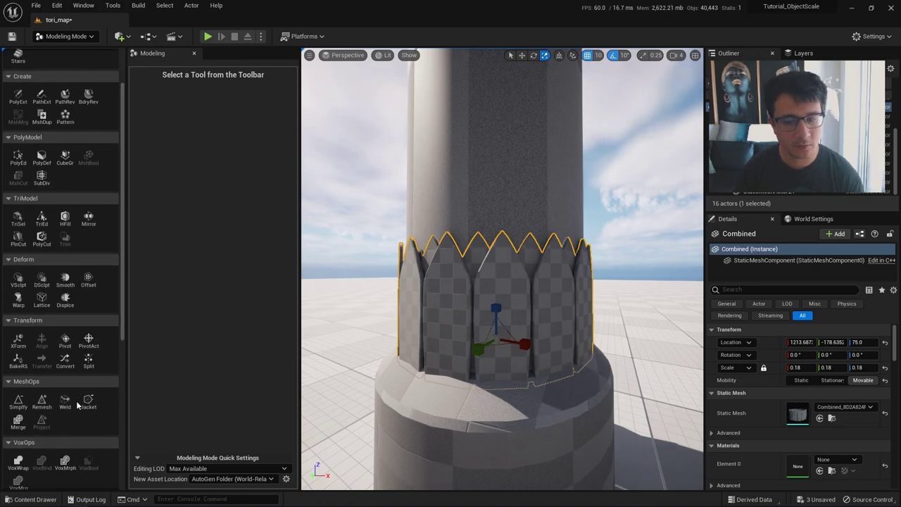
click(41, 299)
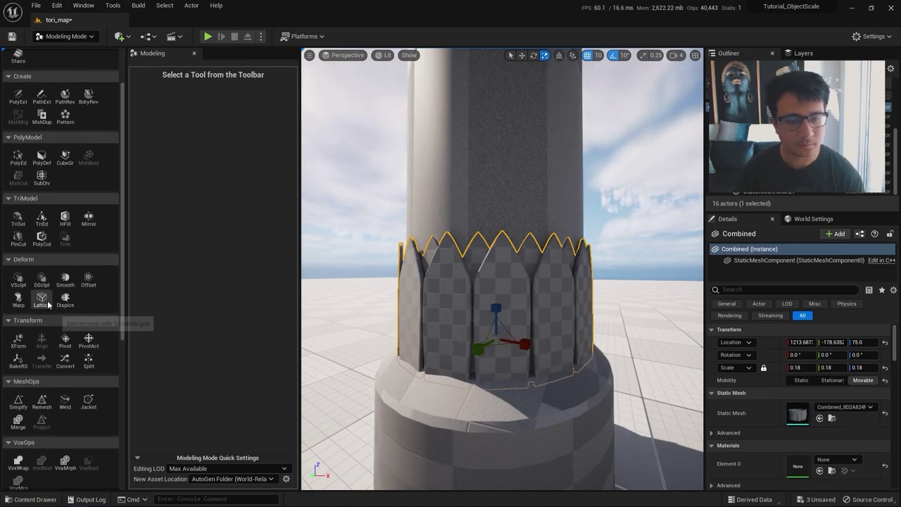
mouse_move(366, 277)
right_down()
mouse_move(528, 279)
mouse_move(368, 279)
right_up()
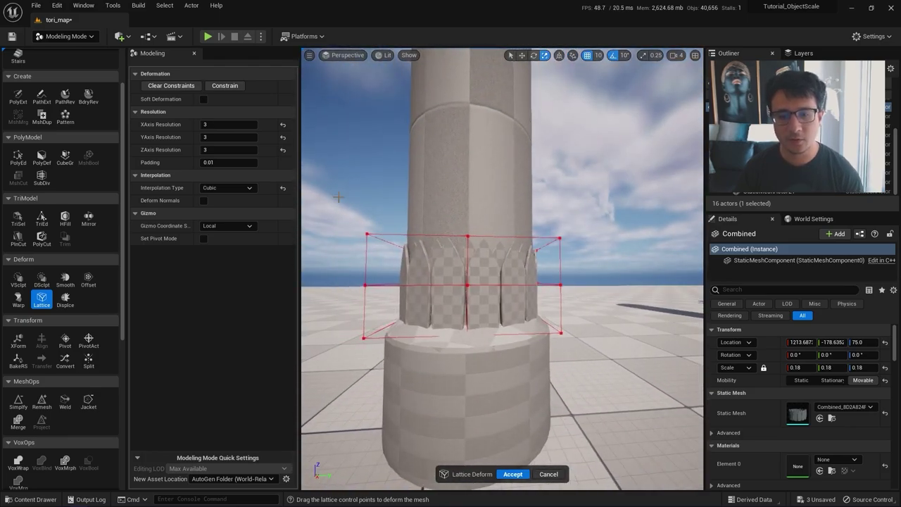
drag(338, 196, 597, 261)
right_drag(597, 261, 702, 309)
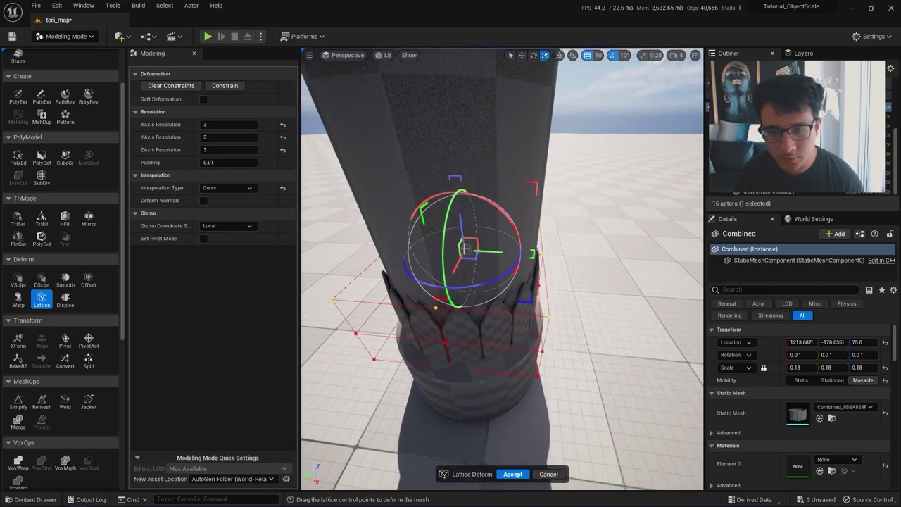
drag(469, 248, 469, 248)
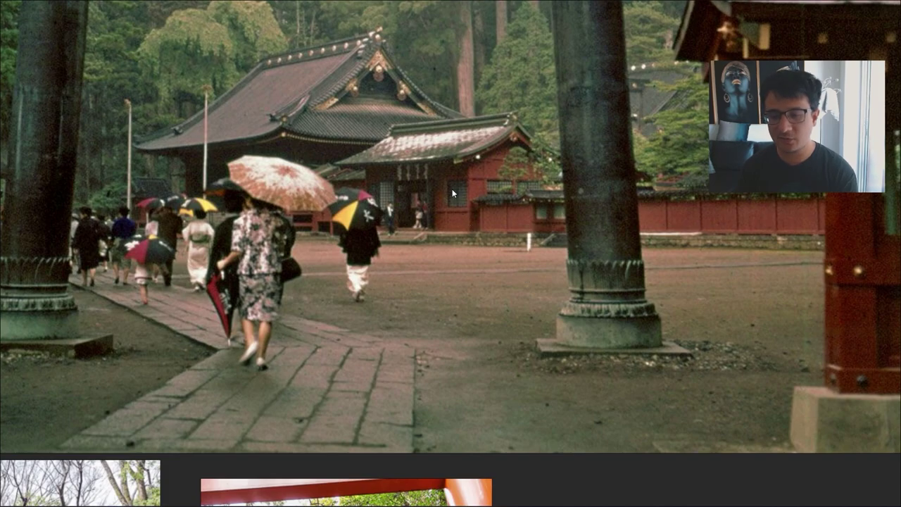
- Sketch the flared collar's silhouette in red over a screen capture of the reference photo's pillar base, then discard the capture
key(Print)
drag(432, 121, 755, 385)
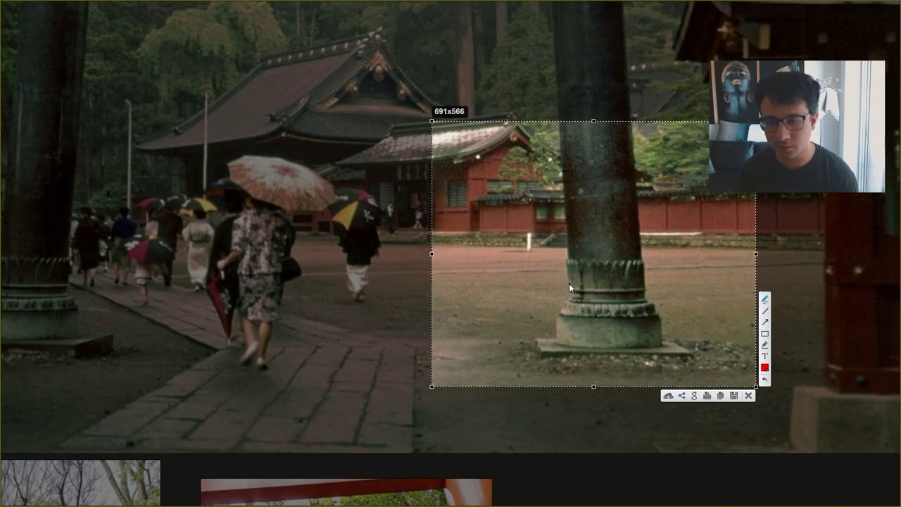
drag(568, 284, 570, 285)
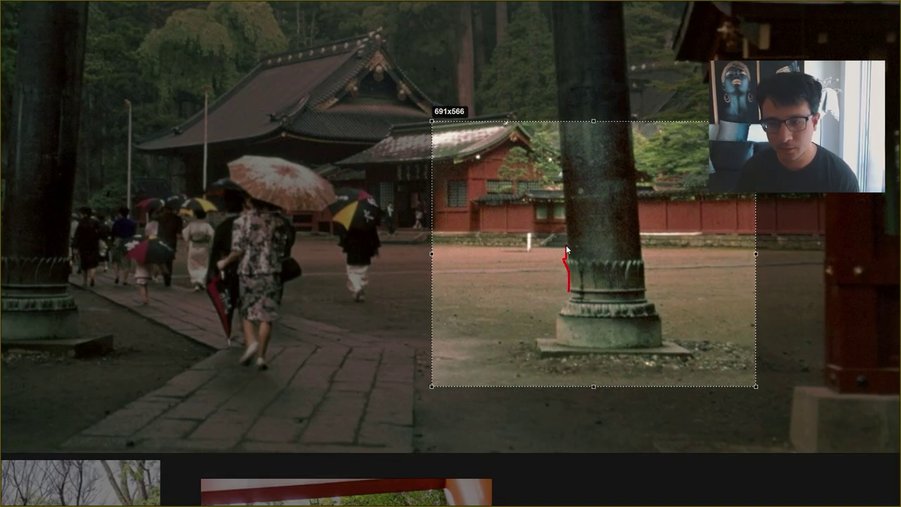
drag(566, 245, 567, 229)
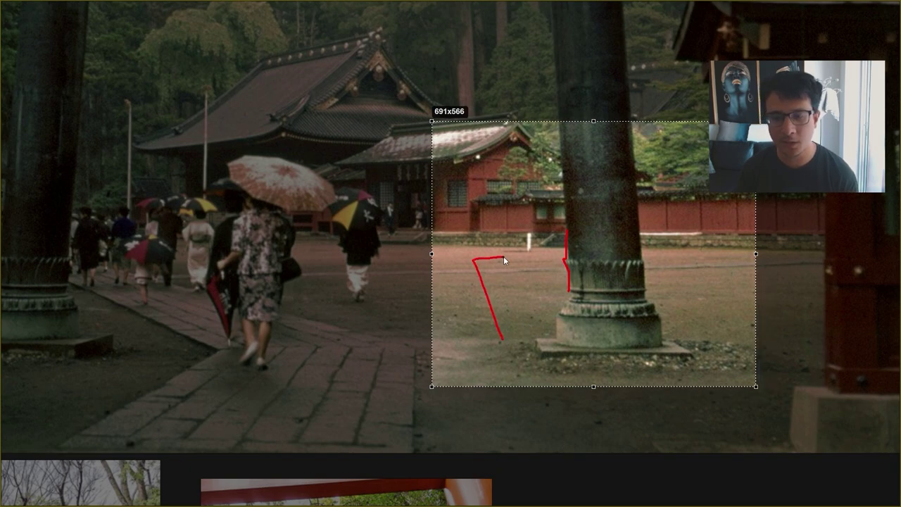
drag(514, 199, 520, 165)
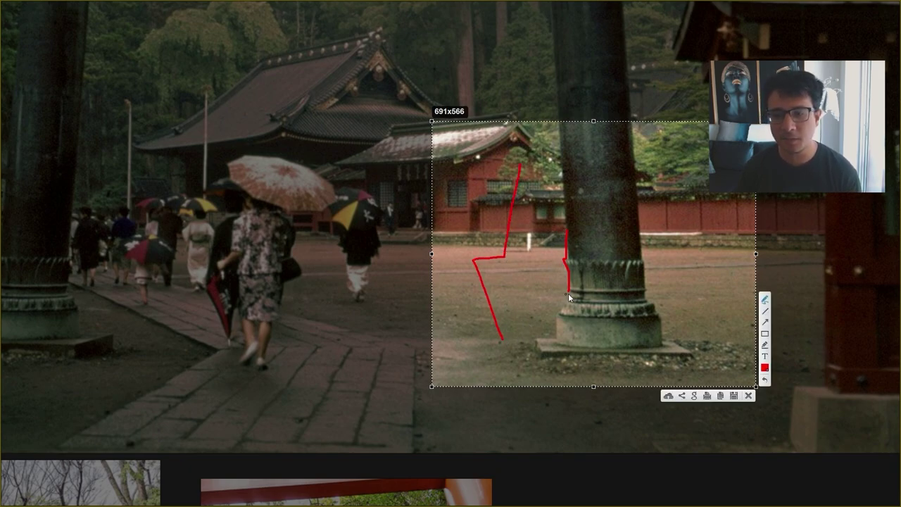
drag(638, 272, 637, 150)
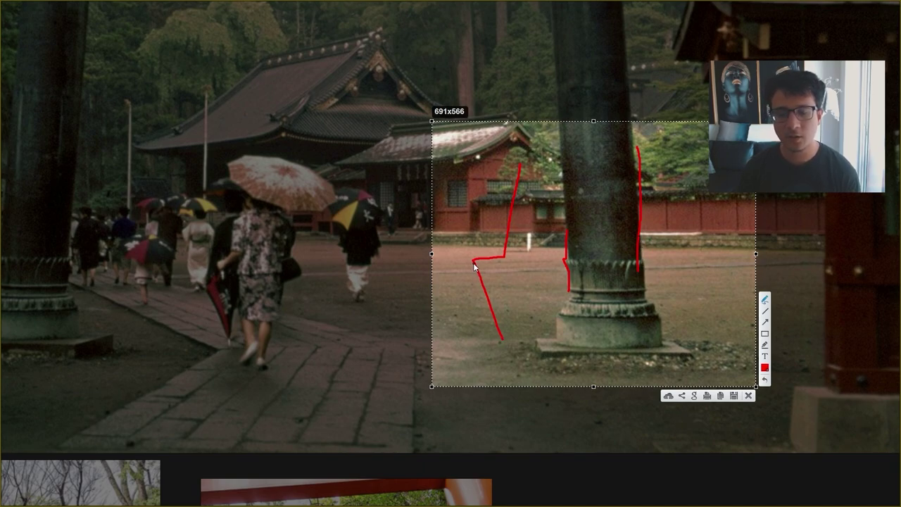
drag(474, 263, 505, 259)
drag(514, 182, 515, 183)
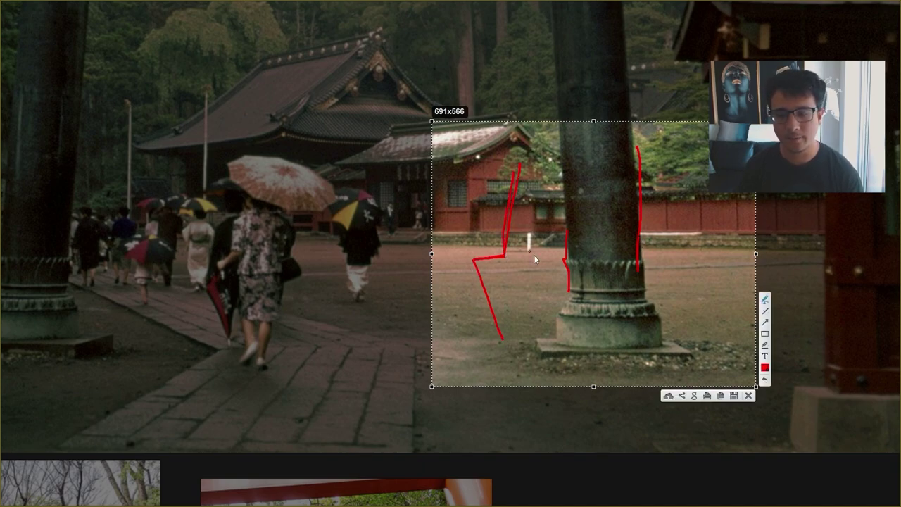
click(749, 396)
- Examine the gate pillars and their leaf-shaped base collars in the reference photo
scroll(232, 227, down, 3)
middle_drag(232, 227, 411, 319)
scroll(394, 252, up, 3)
scroll(396, 252, down, 4)
scroll(411, 319, up, 5)
scroll(410, 314, down, 2)
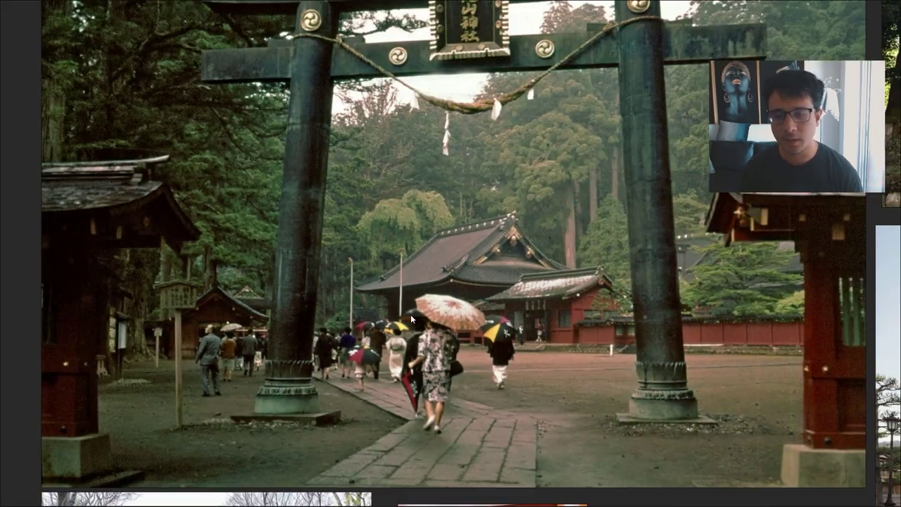
scroll(403, 346, up, 4)
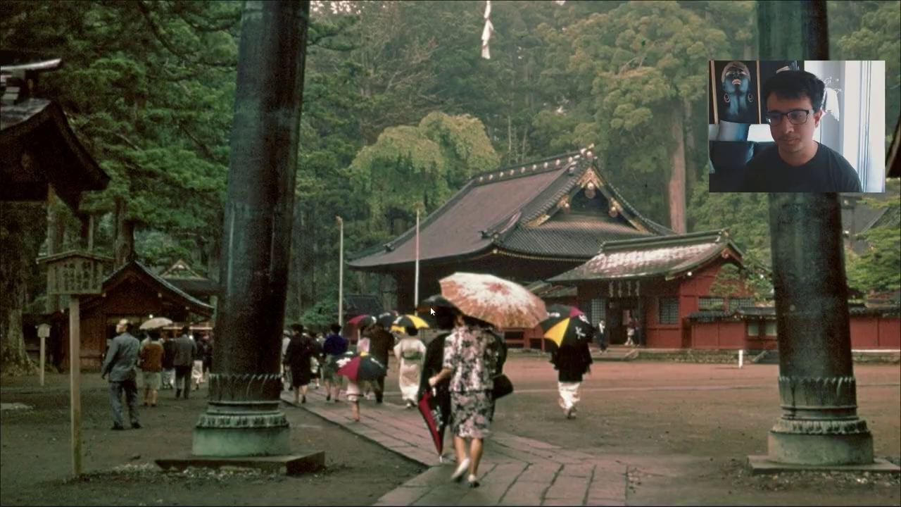
- Switch back to Unreal Engine and scale the palisade's upper lattice points slightly further outward
key(alt+Tab)
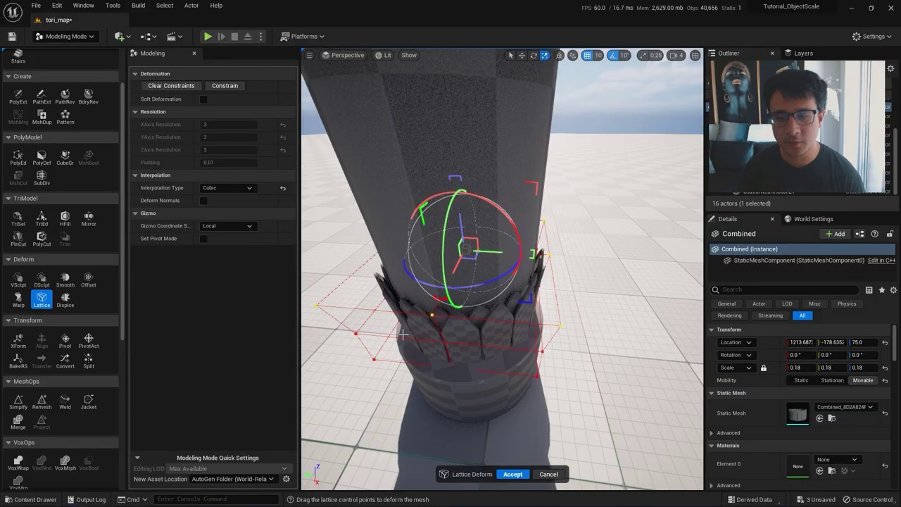
key(w)
right_drag(403, 334, 403, 302)
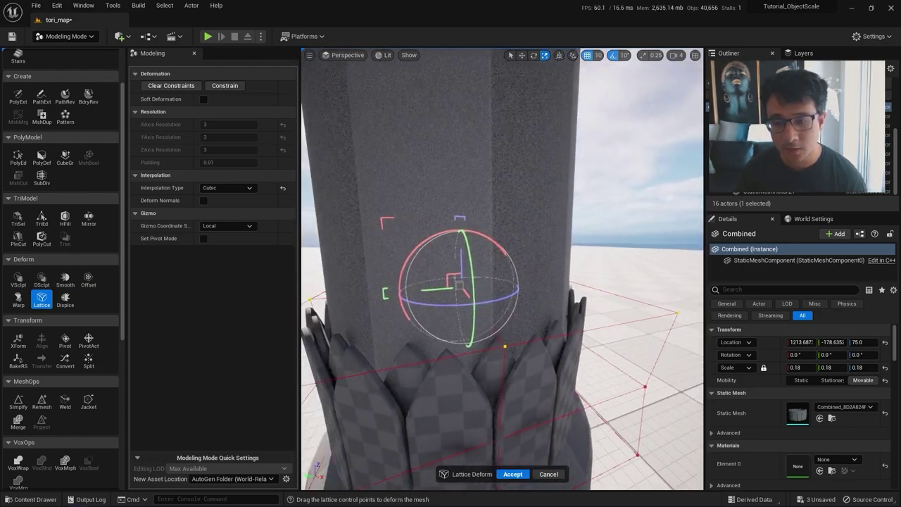
right_drag(431, 331, 440, 342)
drag(460, 285, 473, 278)
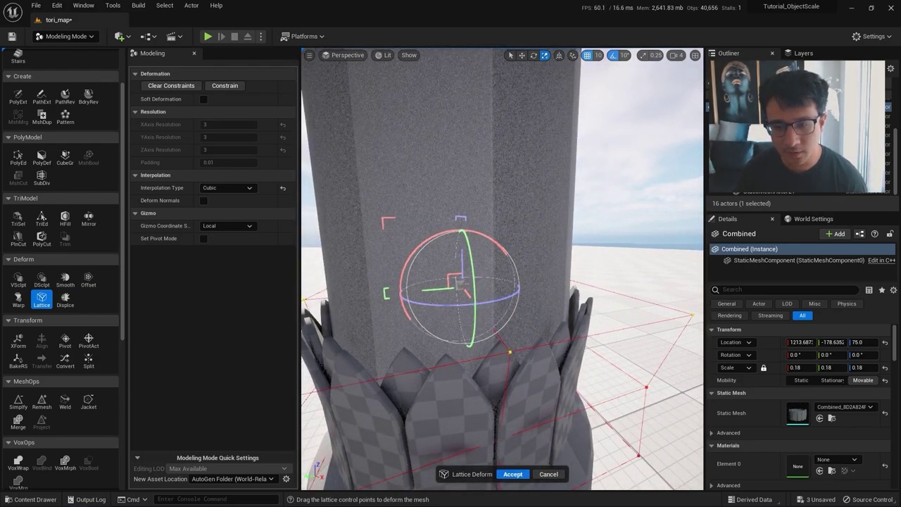
- Fine-tune the scale of the upper lattice points and accept the palisade's lattice deformation
right_drag(473, 279, 454, 328)
key(s)
key(w)
key(e)
drag(478, 295, 476, 294)
key(s)
right_drag(515, 318, 532, 294)
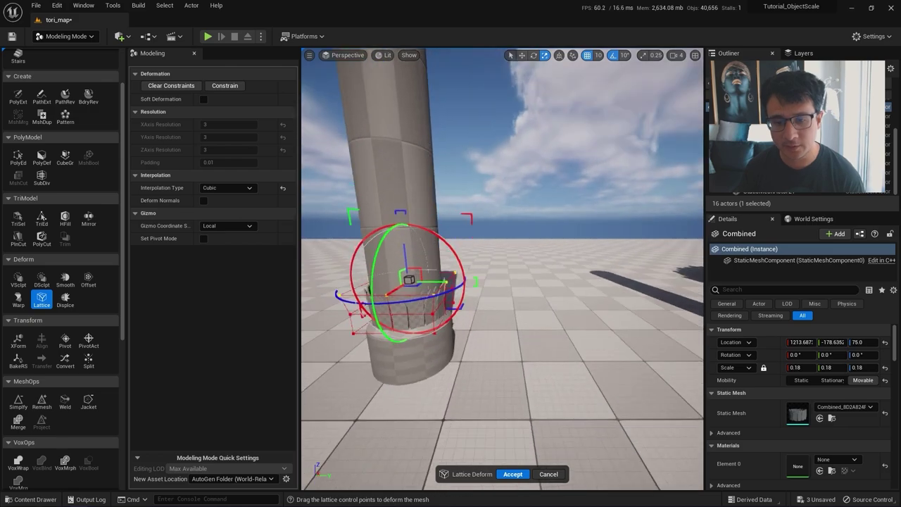
click(513, 473)
- Duplicate the flared palisade along Y toward the second column and align the copy to that column
scroll(430, 281, down, 5)
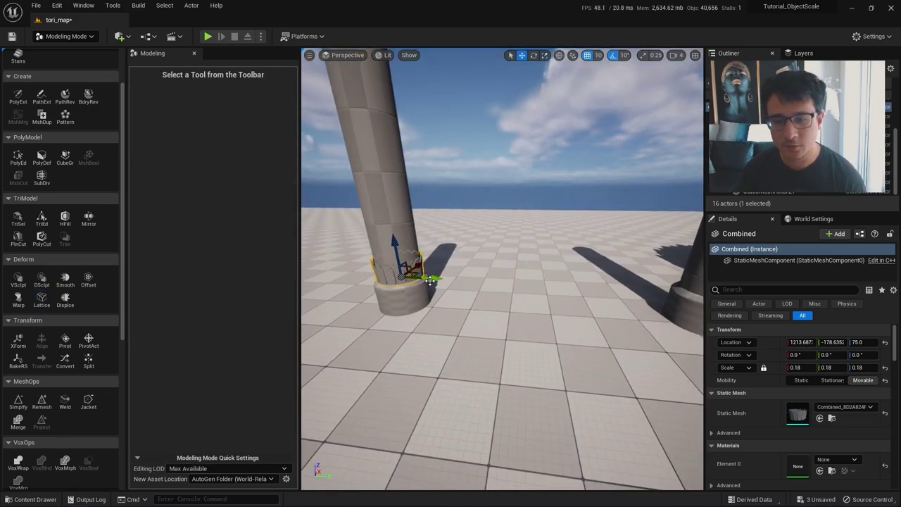
alt+drag(430, 280, 566, 289)
right_drag(567, 289, 650, 298)
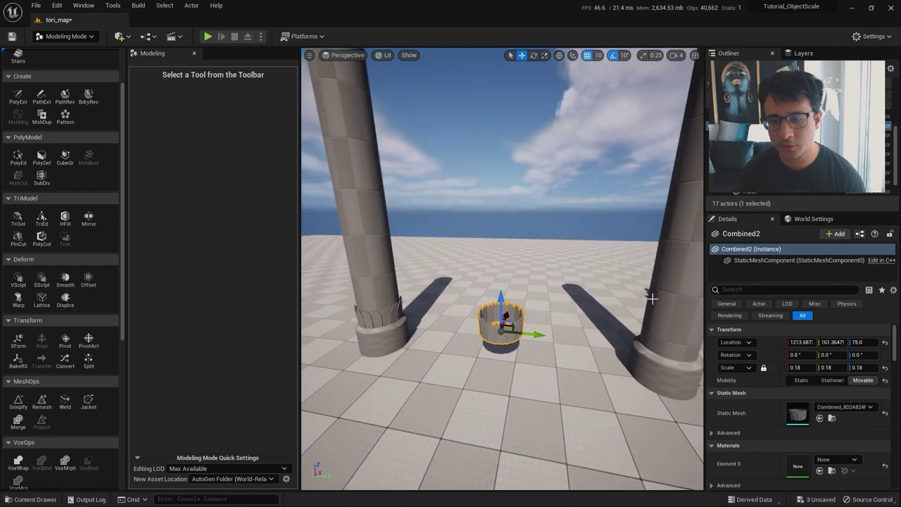
ctrl+click(659, 297)
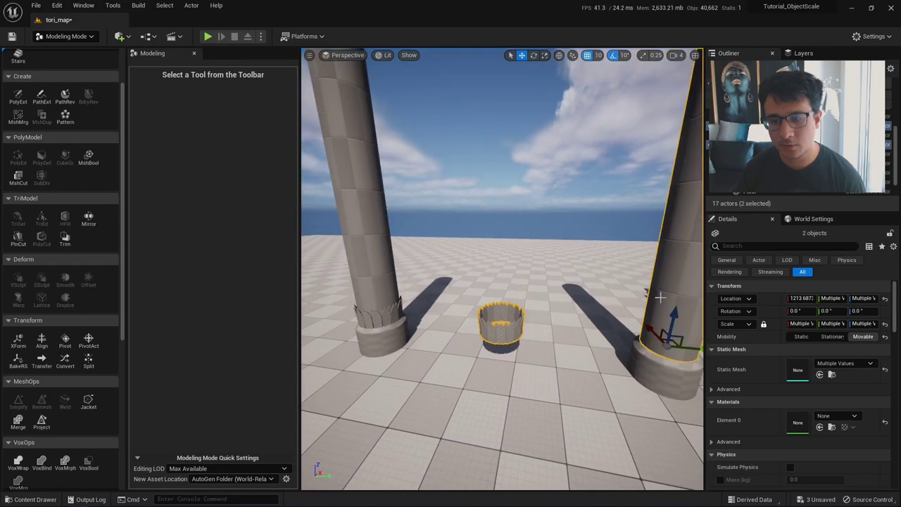
click(41, 339)
click(499, 474)
scroll(495, 414, down, 5)
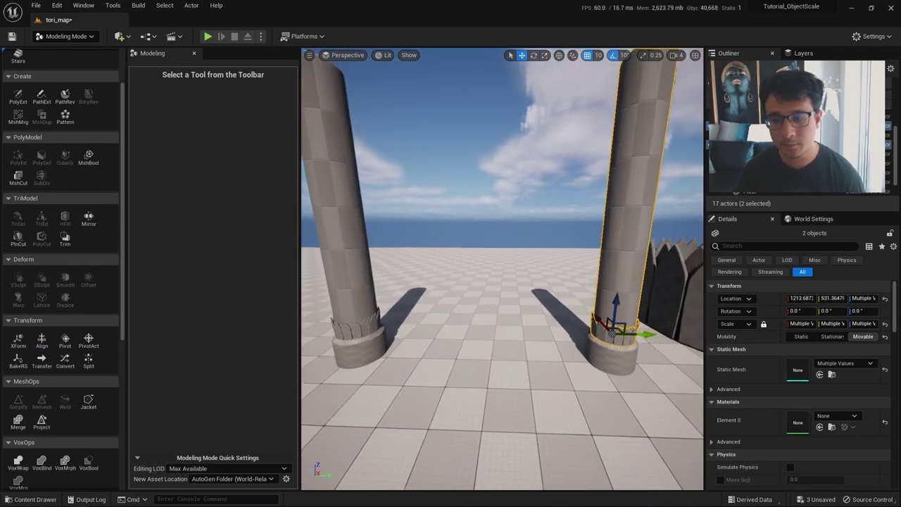
- Return the editor to Selection Mode and save all changed files
key(shift+1)
scroll(436, 401, down, 2)
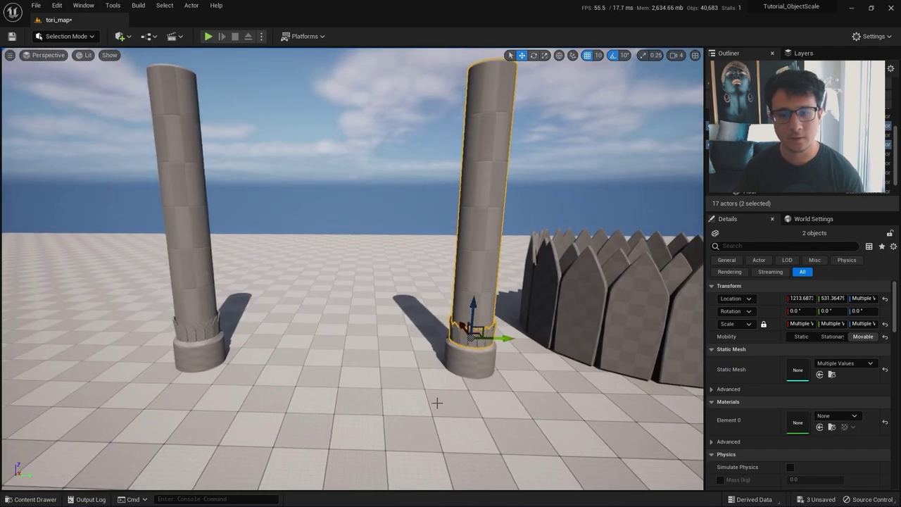
click(35, 5)
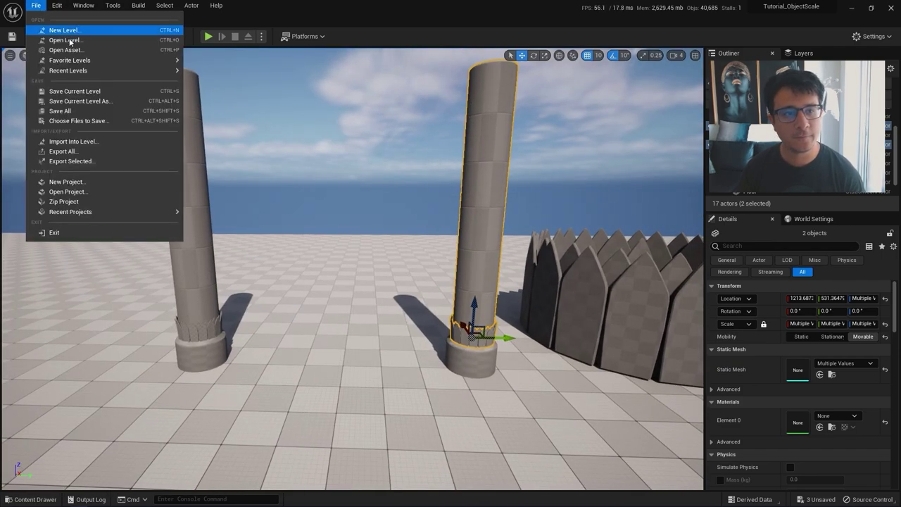
click(86, 111)
- Select the floor and play the level in full screen to view both finished columns
scroll(394, 354, down, 2)
click(426, 427)
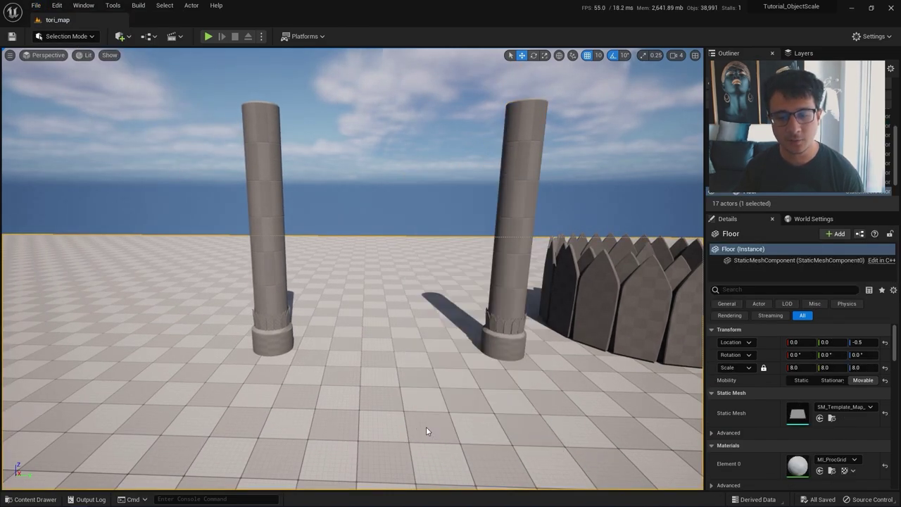
key(alt+p)
key(F11)
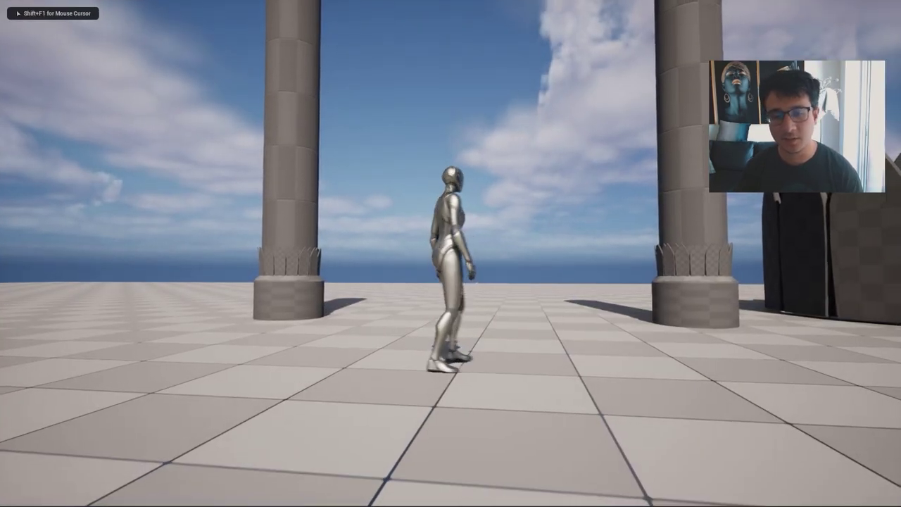
- Walk the character around both columns in play to examine the flared plank rings at their bases from near and far
key(w)
key(d)
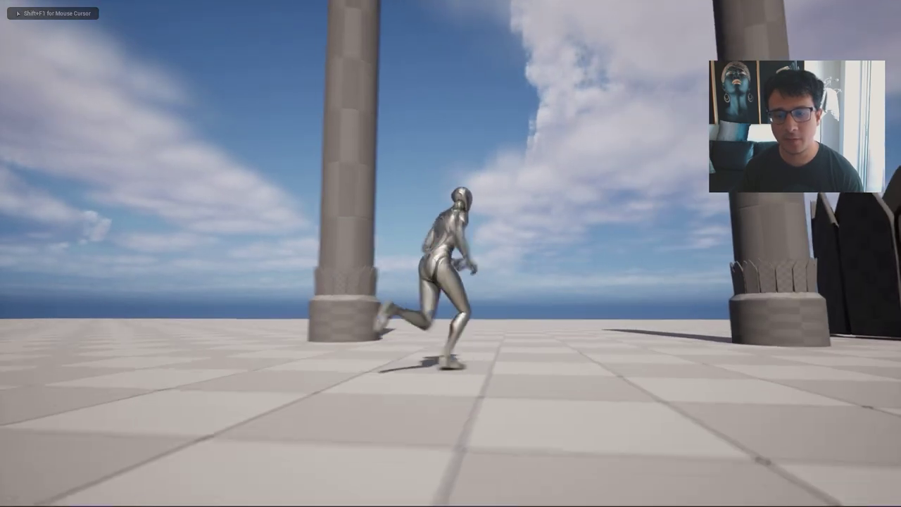
key(d)
key(s)
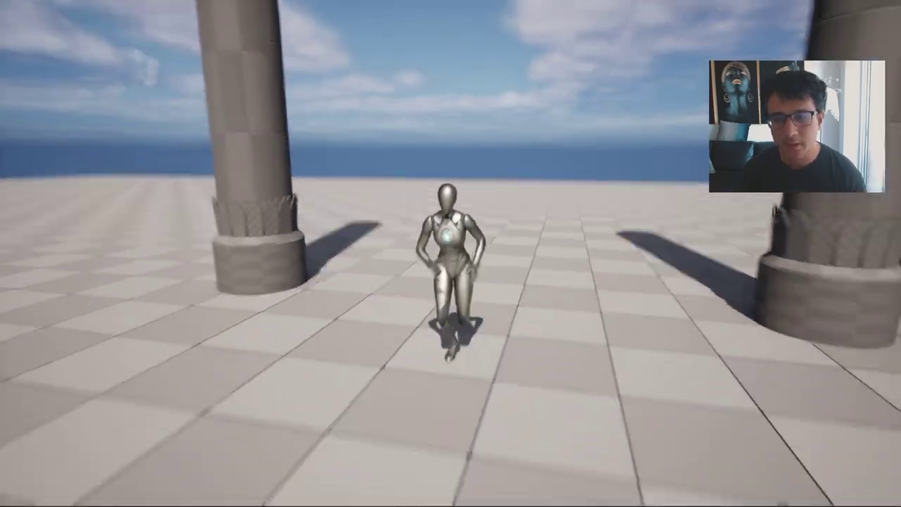
key(w)
key(d)
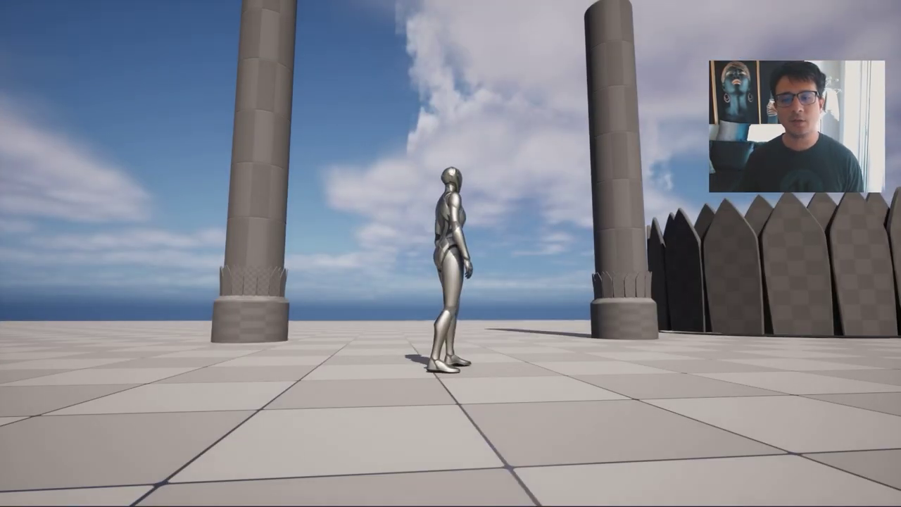
key(w)
key(d)
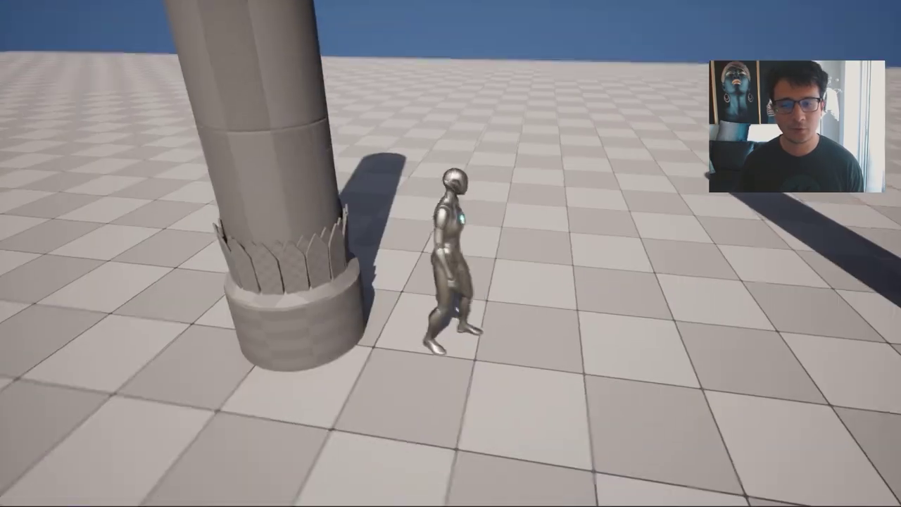
key(w)
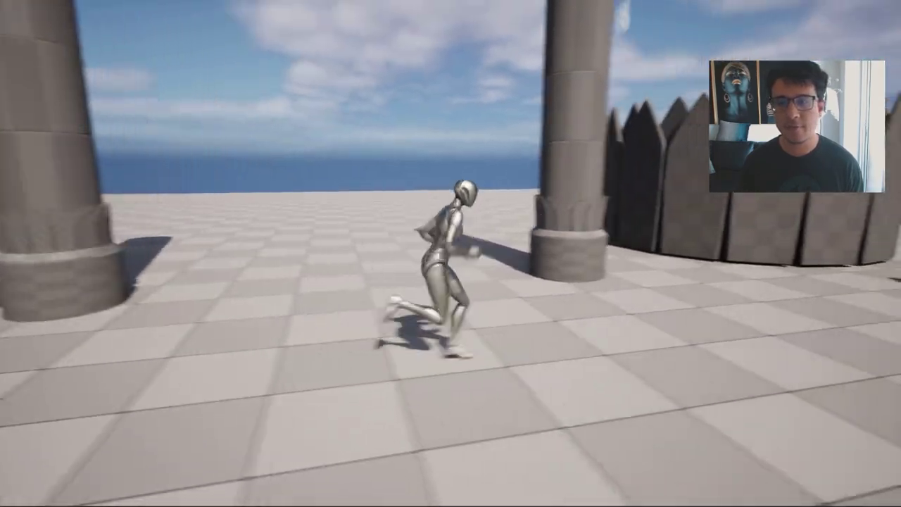
key(s)
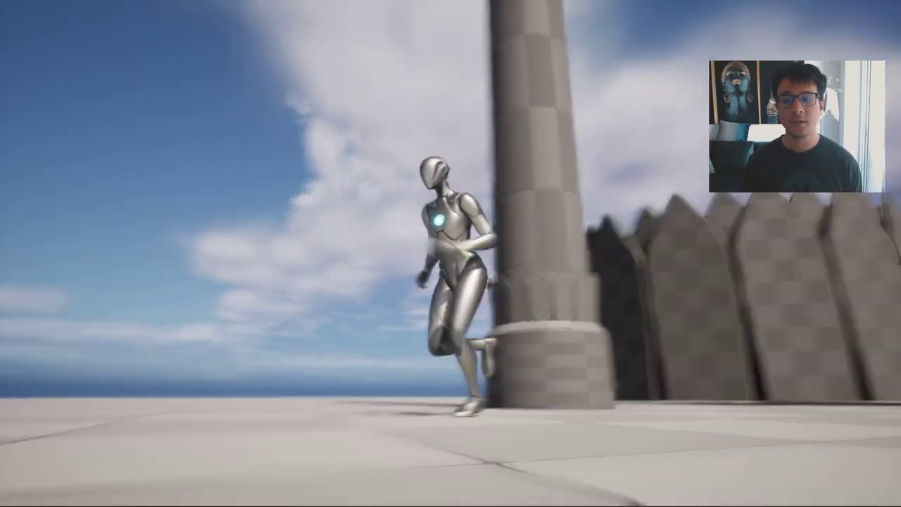
key(w)
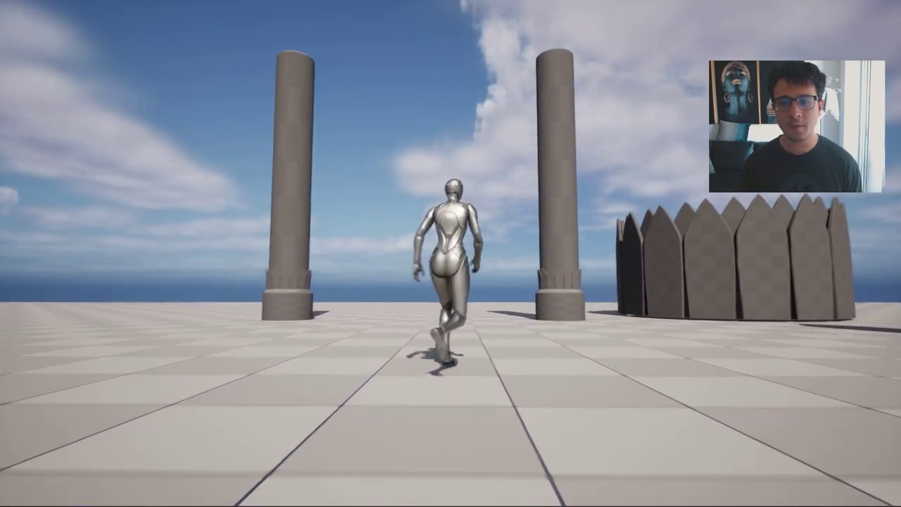
key(a)
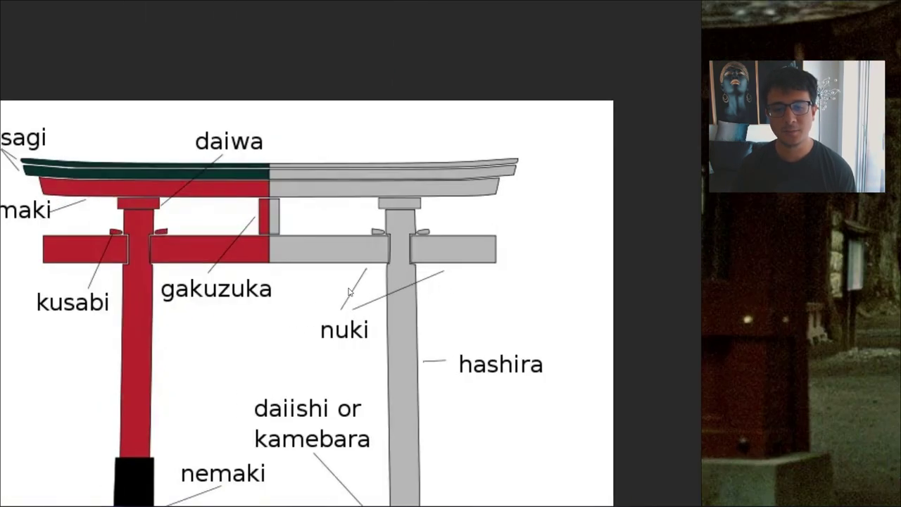
- Switch to the reference board and examine the nuki and the other beams in the labelled torii diagram and the gate photo
scroll(360, 260, down, 6)
middle_drag(470, 240, 264, 319)
scroll(265, 320, up, 1)
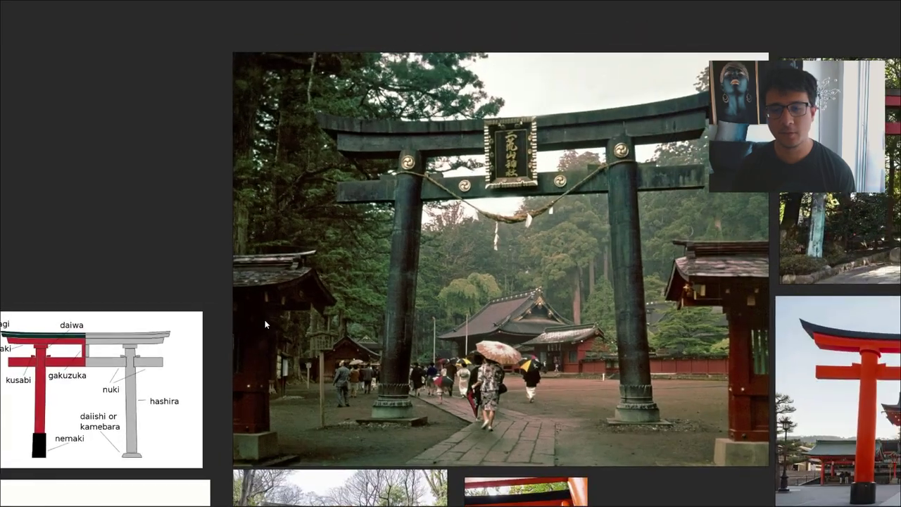
scroll(448, 200, up, 4)
scroll(404, 175, down, 4)
middle_drag(62, 361, 218, 307)
scroll(245, 314, up, 3)
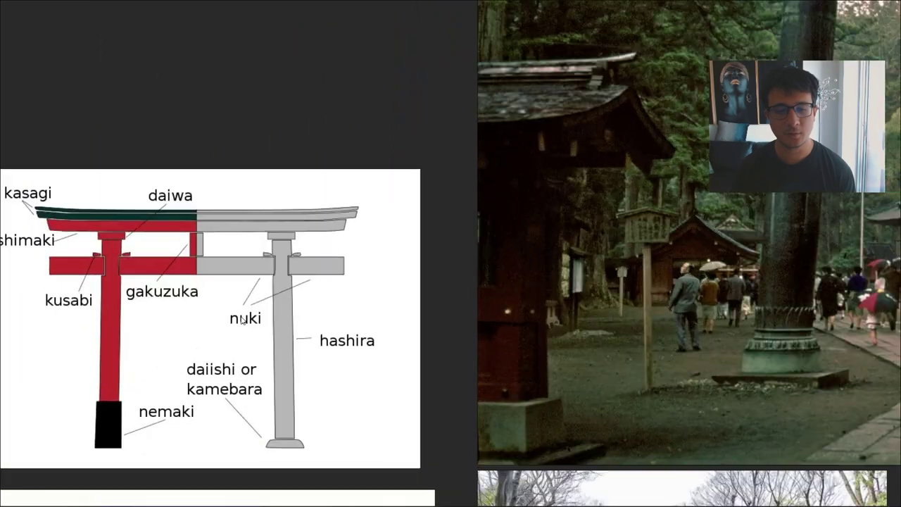
scroll(316, 275, down, 2)
middle_drag(322, 273, 84, 338)
key(Right)
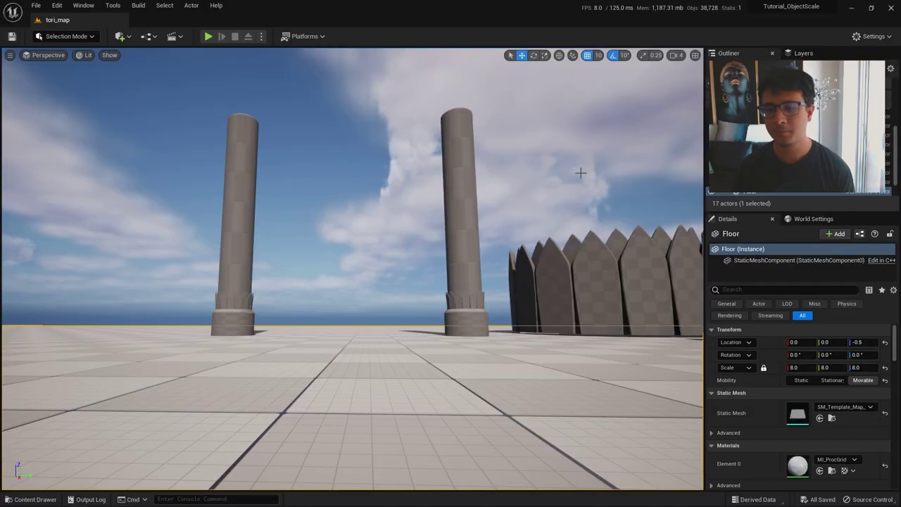
- View the column tops in the level and study how the crossbeams meet the columns in the torii reference photos
mouse_move(352, 267)
right_down()
mouse_move(366, 268)
mouse_move(338, 267)
mouse_move(345, 260)
right_up()
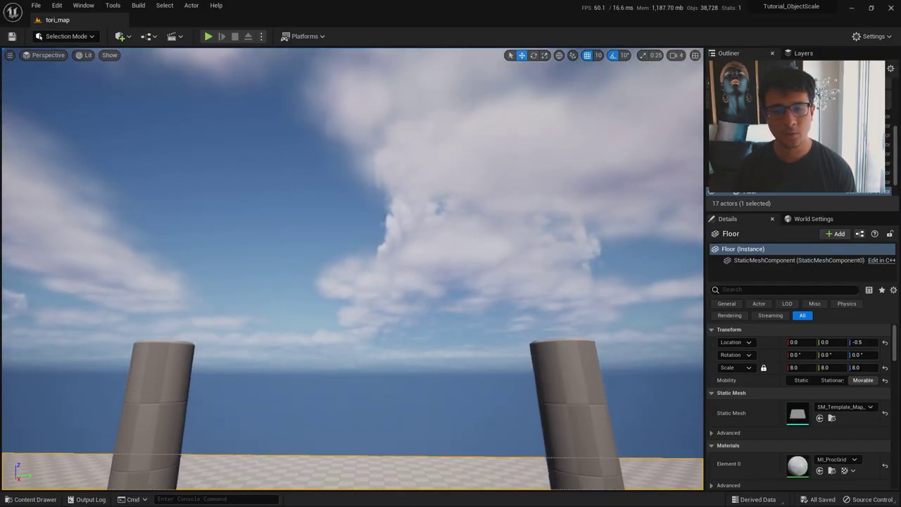
right_drag(439, 288, 467, 366)
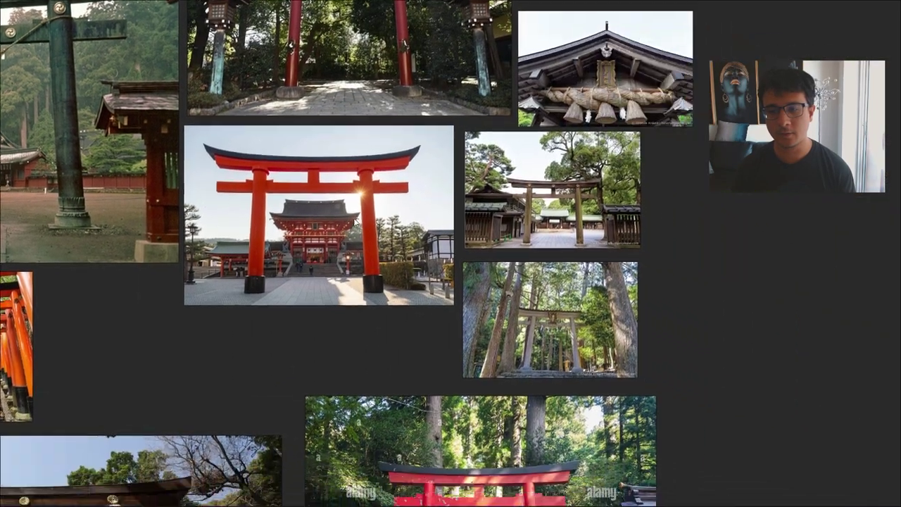
scroll(489, 196, up, 4)
middle_drag(527, 205, 451, 124)
scroll(490, 204, down, 3)
middle_drag(366, 391, 386, 210)
scroll(386, 210, down, 4)
middle_drag(386, 232, 702, 236)
scroll(454, 271, up, 6)
scroll(370, 197, up, 5)
middle_drag(370, 197, 260, 200)
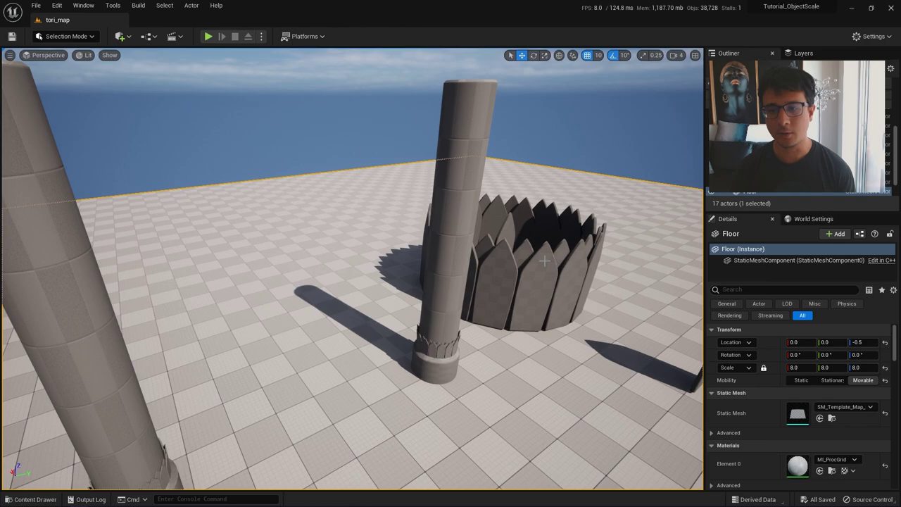
- Enter Modeling Mode and create a 100 × 100 × 100 box on the floor beside the first column
right_drag(141, 165, 23, 165)
click(67, 36)
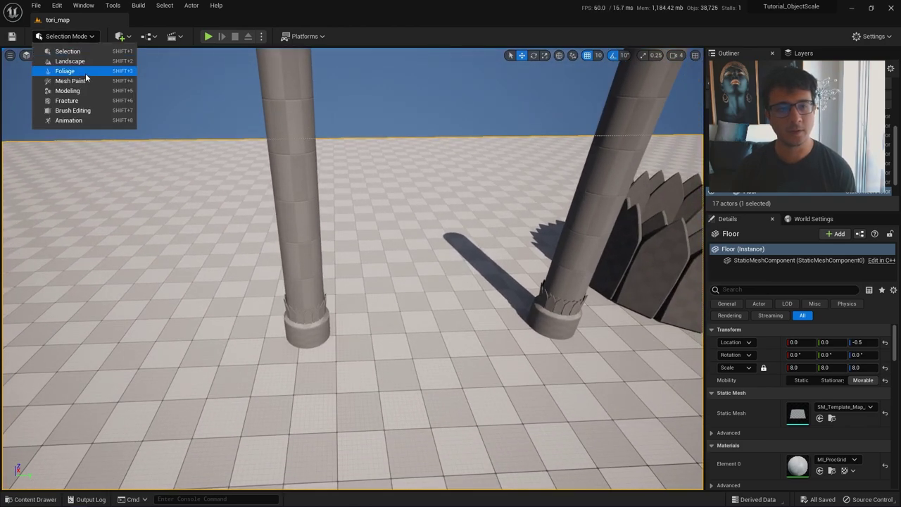
click(66, 91)
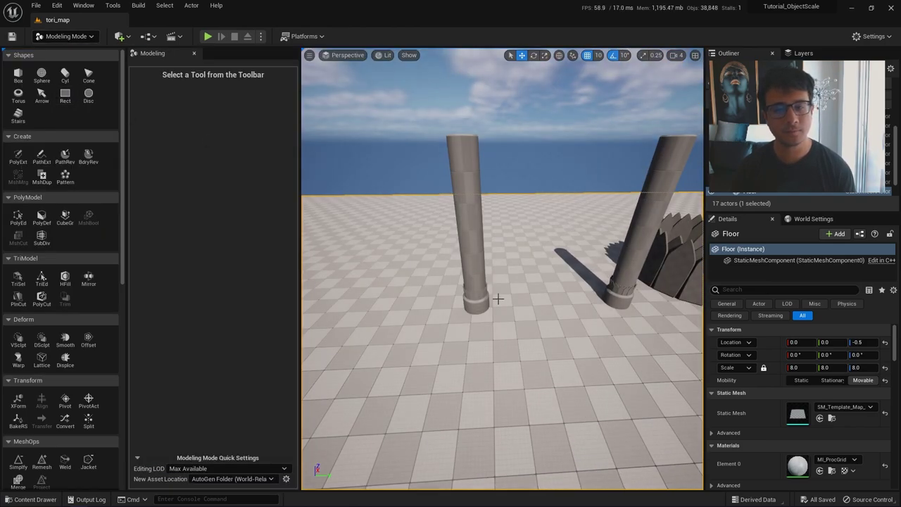
right_drag(499, 299, 482, 282)
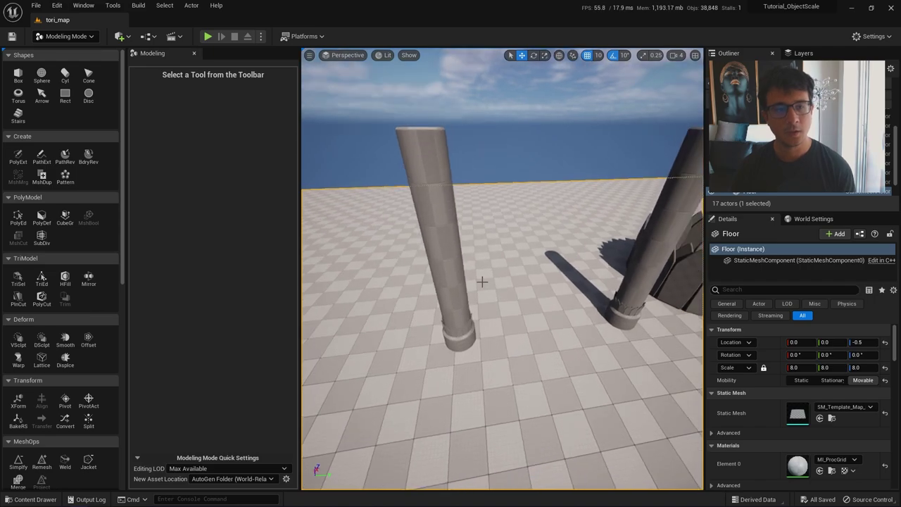
click(19, 74)
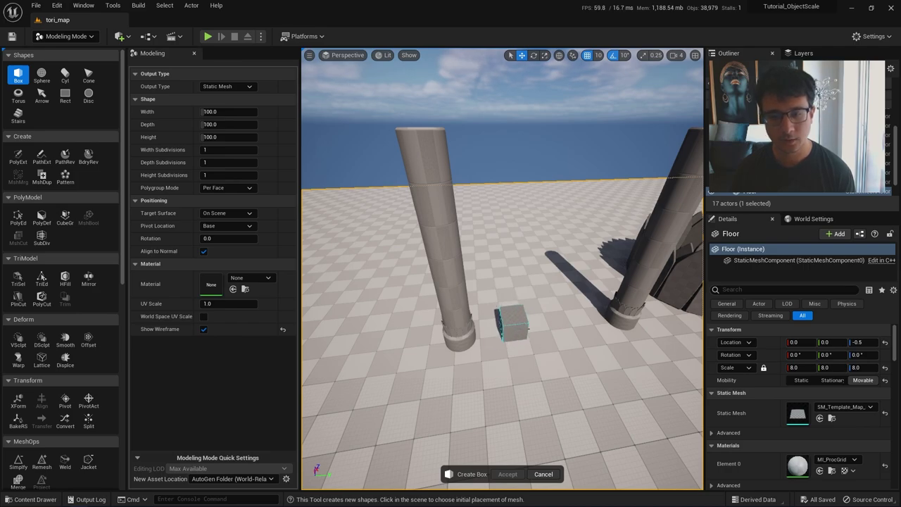
click(505, 327)
click(507, 474)
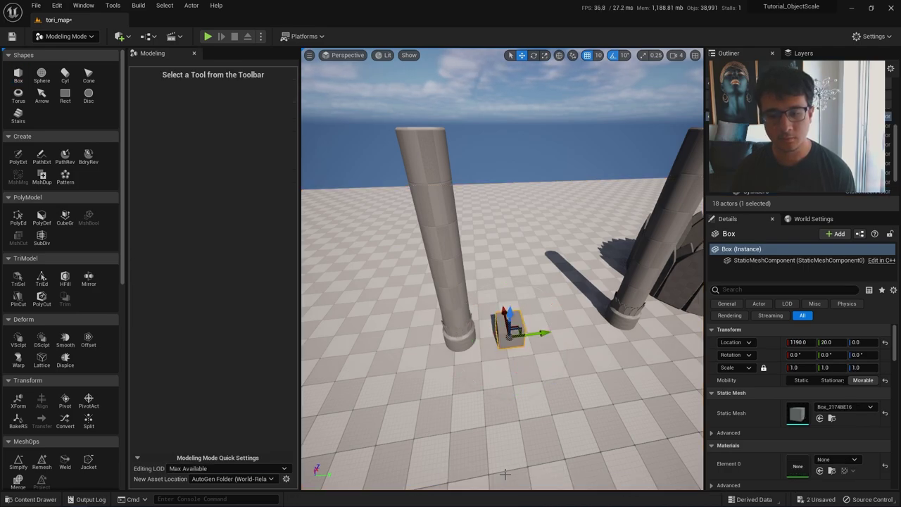
- Move the box up between the column tops, to X 1210, Y 170, Z 680
key(d)
right_drag(536, 387, 324, 384)
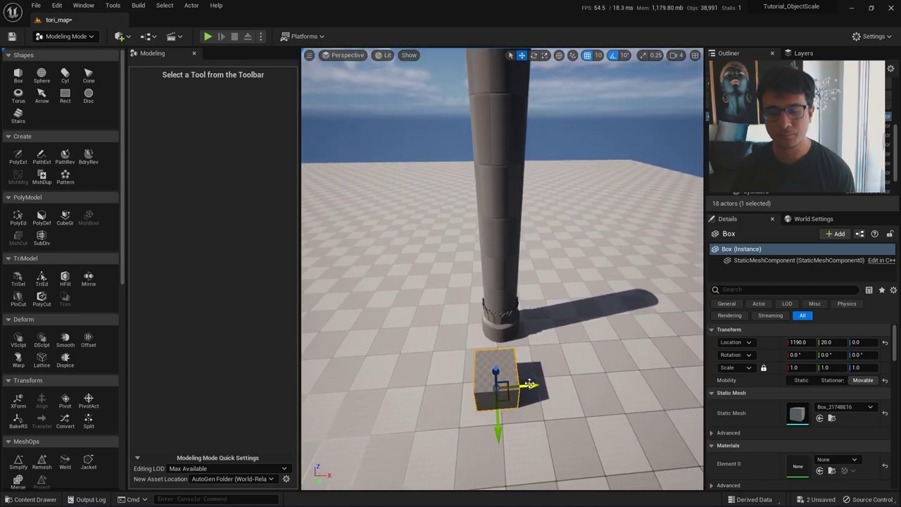
drag(536, 387, 543, 389)
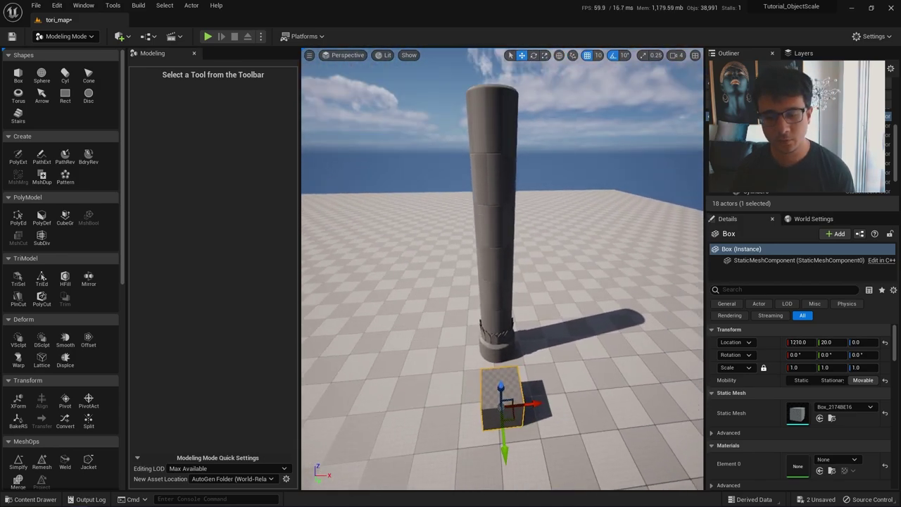
scroll(542, 389, down, 3)
right_drag(477, 370, 637, 366)
key(a)
drag(477, 369, 502, 377)
right_drag(501, 376, 459, 364)
drag(459, 364, 461, 191)
scroll(531, 276, up, 4)
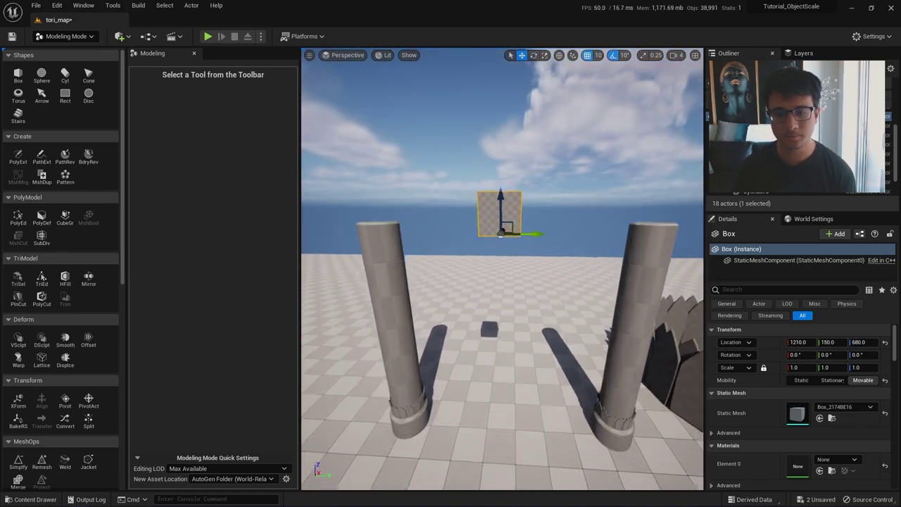
drag(532, 276, 541, 276)
- Scale the box into a crossbeam overhanging both columns, about 0.36 in X and 11.44 in Y
scroll(541, 276, down, 5)
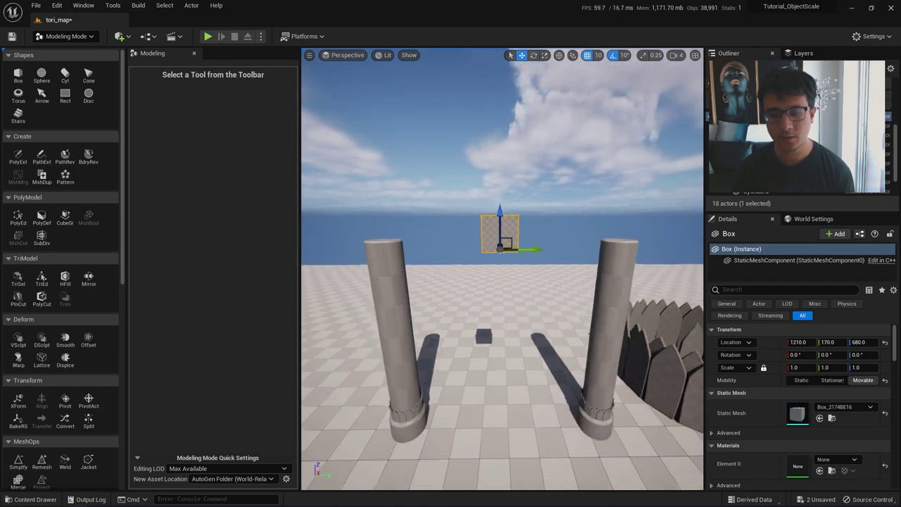
key(r)
drag(531, 219, 648, 218)
right_drag(531, 218, 634, 246)
right_drag(482, 179, 611, 231)
drag(476, 186, 478, 188)
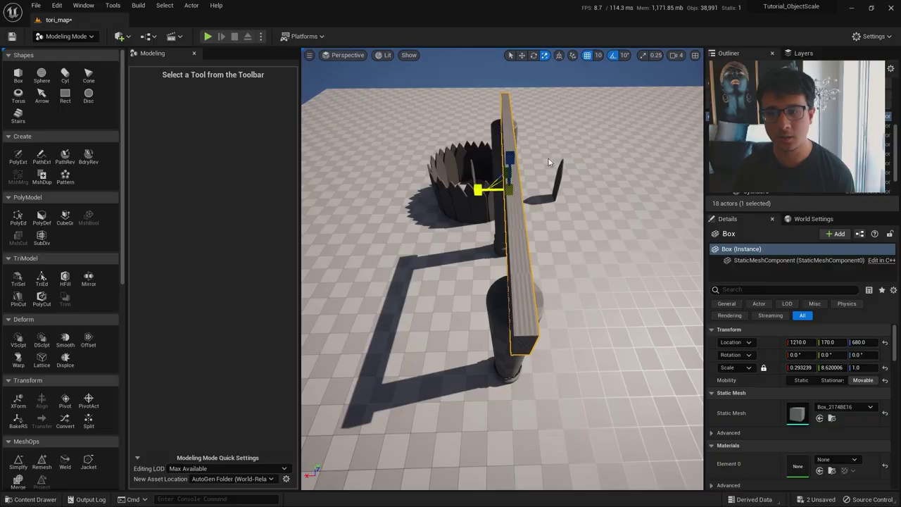
right_drag(549, 158, 521, 183)
mouse_move(471, 267)
right_down()
mouse_move(507, 240)
mouse_move(471, 267)
right_up()
drag(495, 243, 490, 242)
right_drag(490, 242, 352, 246)
right_drag(458, 254, 440, 259)
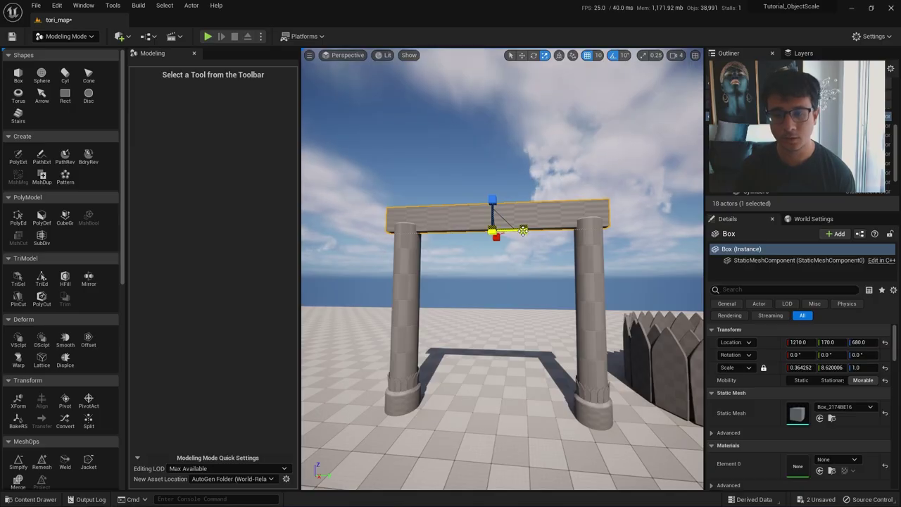
drag(523, 230, 566, 228)
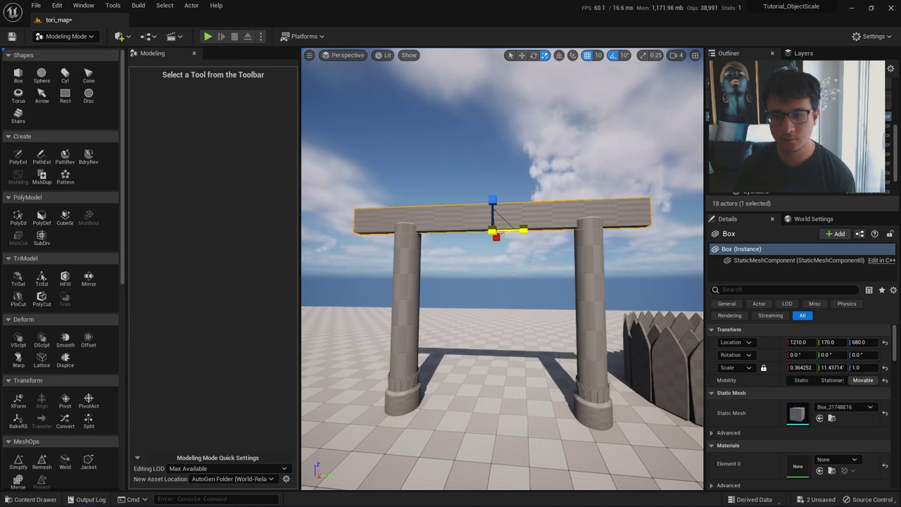
- Play from a point on the floor in front of the gate and walk toward it to view the crossbeam
scroll(533, 378, down, 3)
right_click(501, 140)
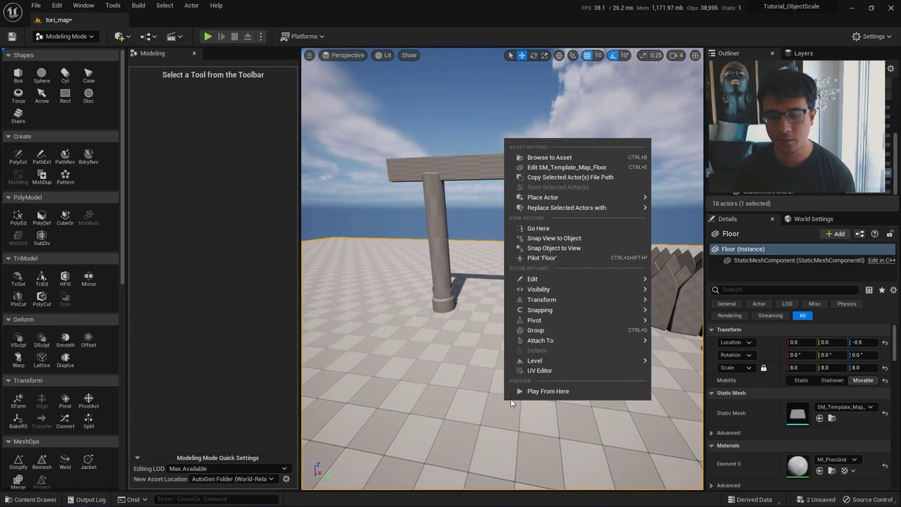
click(525, 389)
key(s)
key(w)
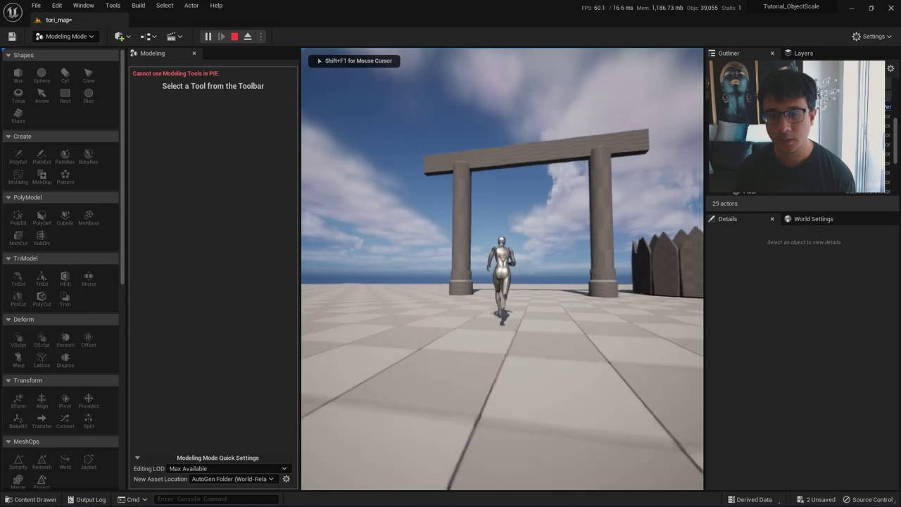
key(w)
key(w)
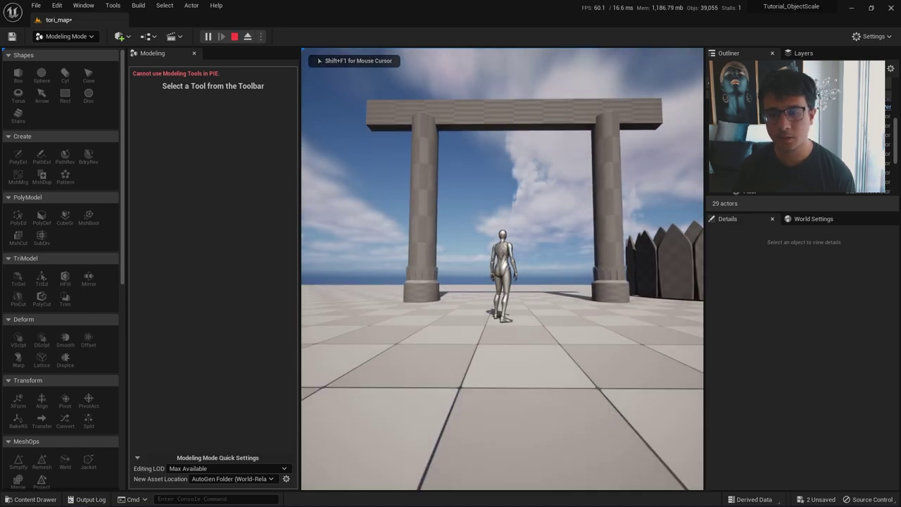
key(Escape)
- Check the lower beam's height in the reference gate photo and lower the crossbeam to Z 560
click(518, 111)
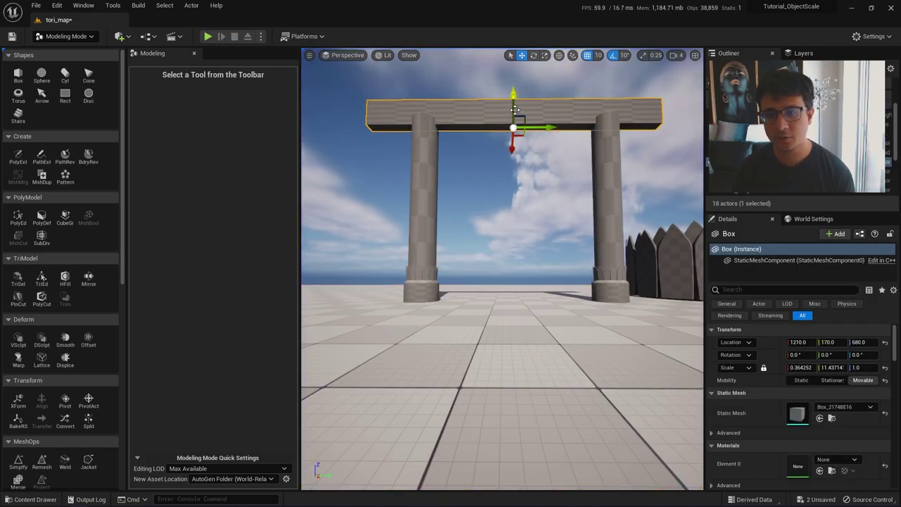
key(alt+Tab)
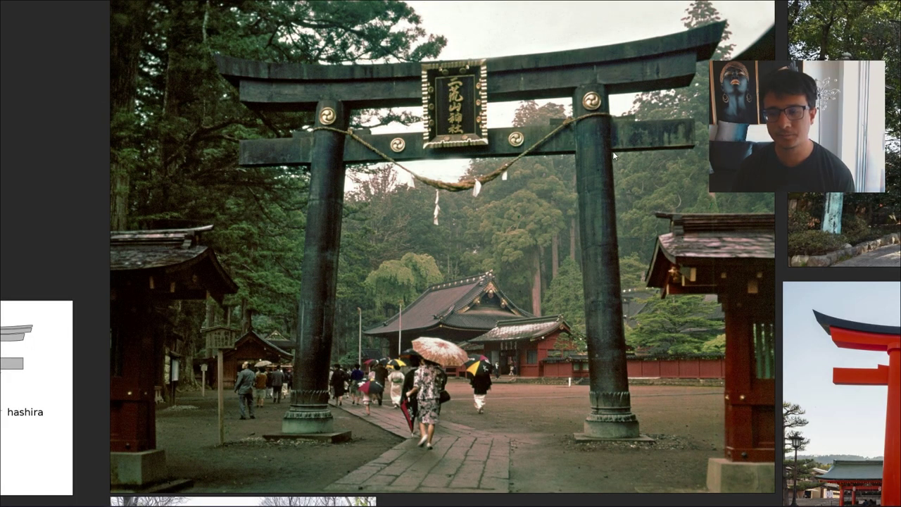
scroll(601, 129, up, 3)
scroll(586, 140, down, 3)
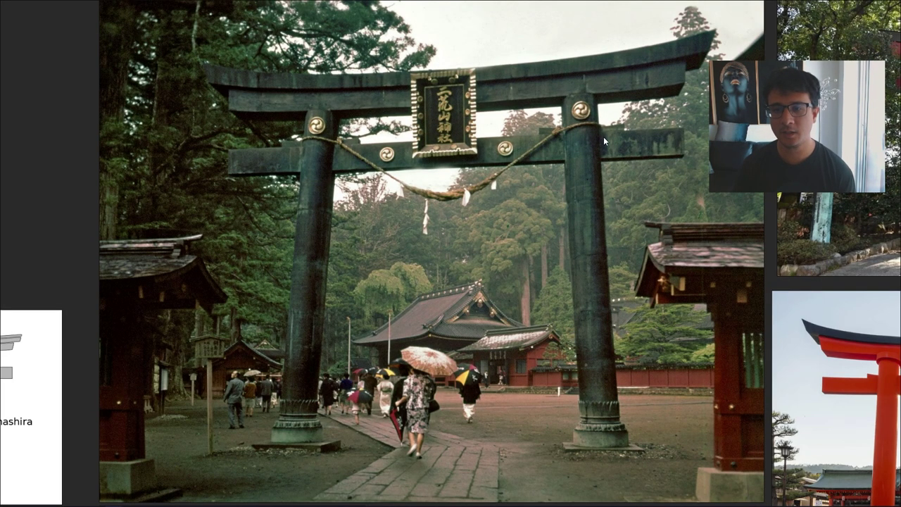
key(alt+Tab)
drag(511, 92, 512, 122)
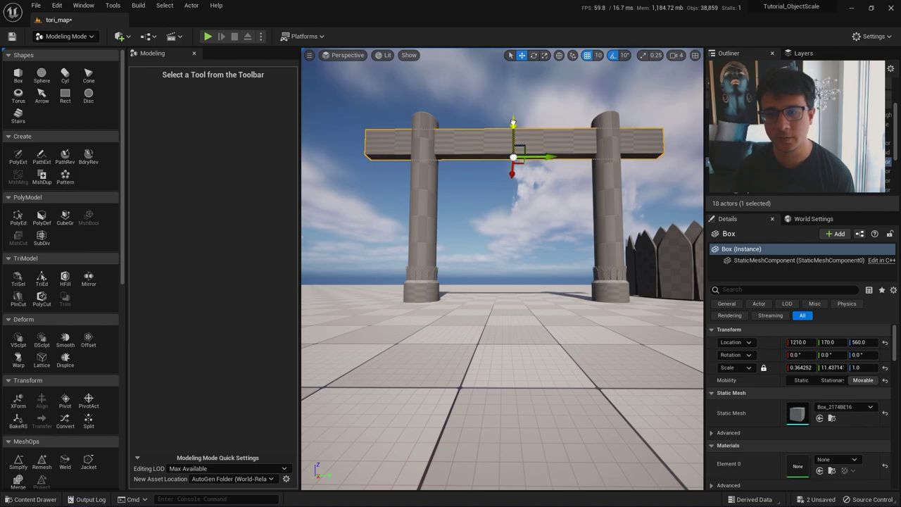
- Thin the crossbeam to an X scale of about 0.29
right_drag(512, 154, 562, 138)
key(r)
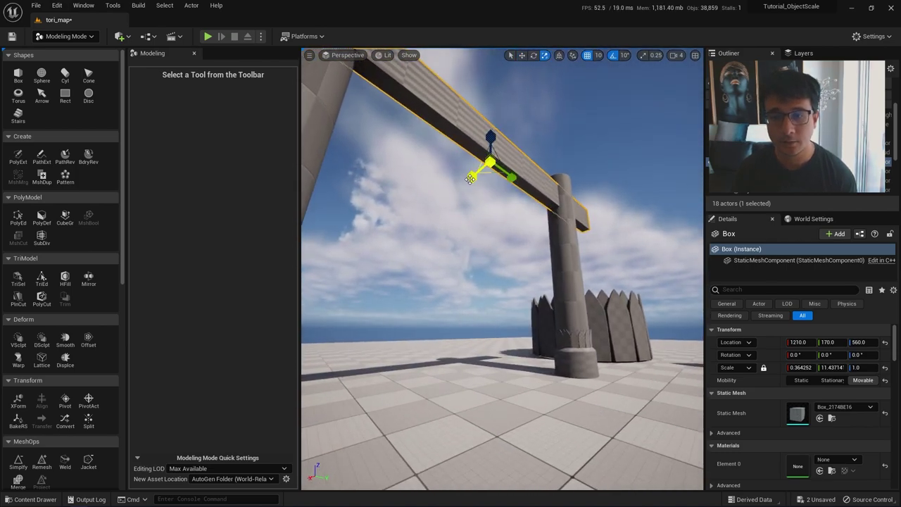
drag(473, 176, 482, 170)
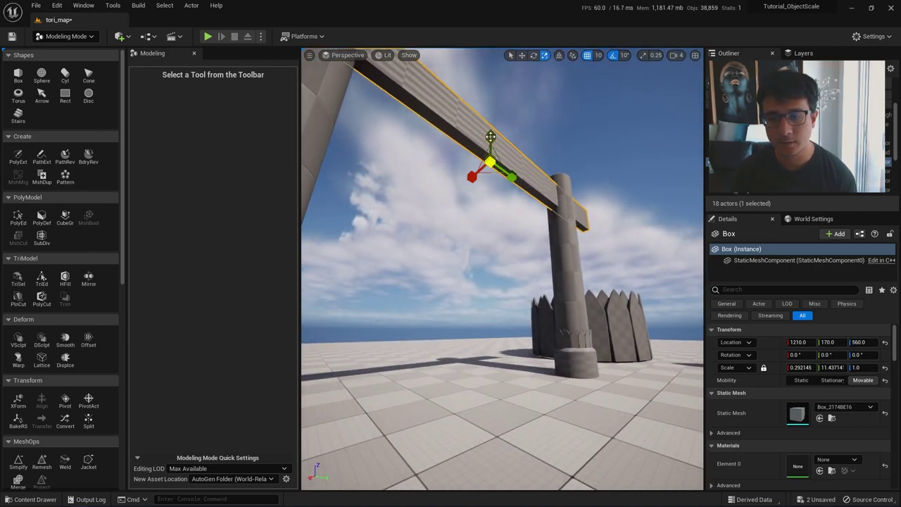
- Reduce the crossbeam's height to a Z scale of about 0.67
drag(491, 137, 490, 146)
right_drag(491, 147, 394, 155)
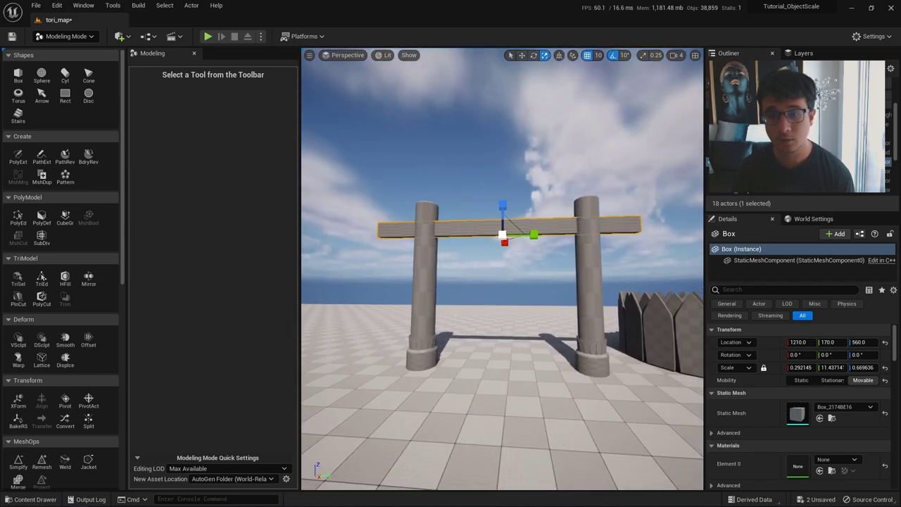
right_drag(532, 229, 510, 240)
key(w)
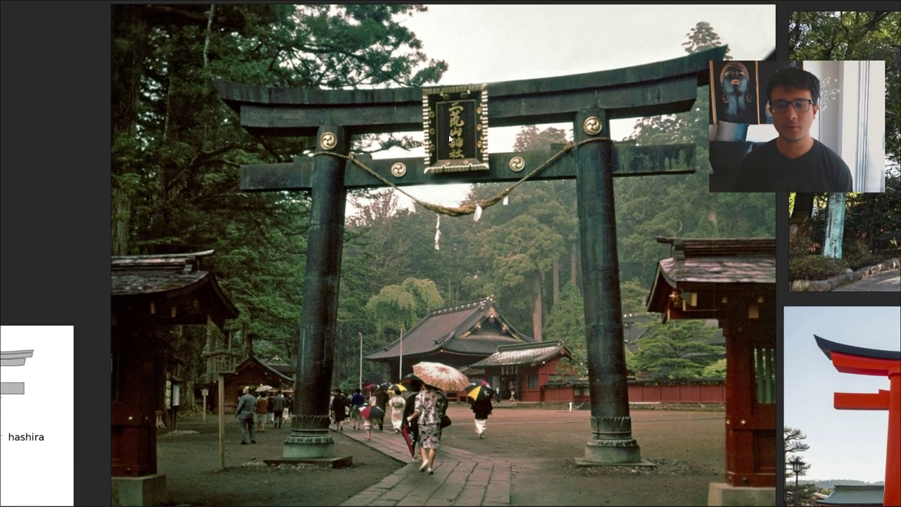
- Compare the crossbeam's proportions and position with the beams in the reference gate photos
scroll(449, 134, down, 3)
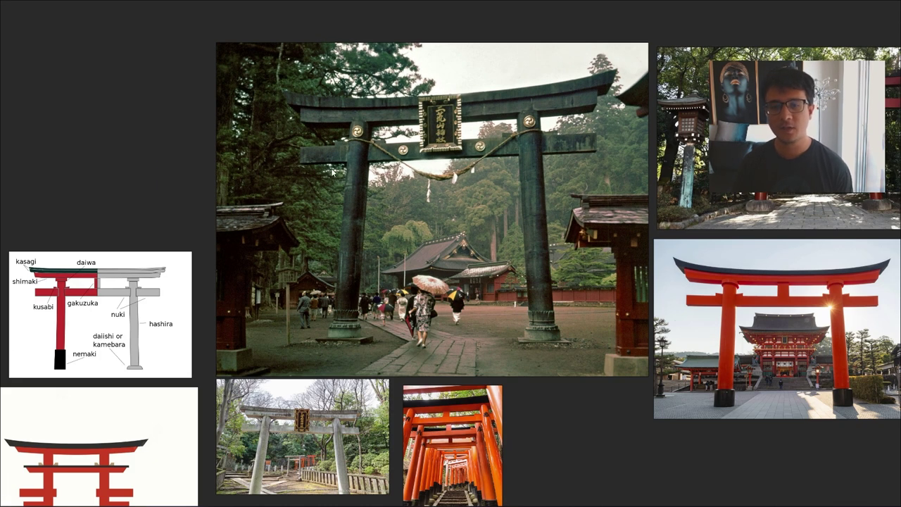
middle_drag(463, 201, 500, 211)
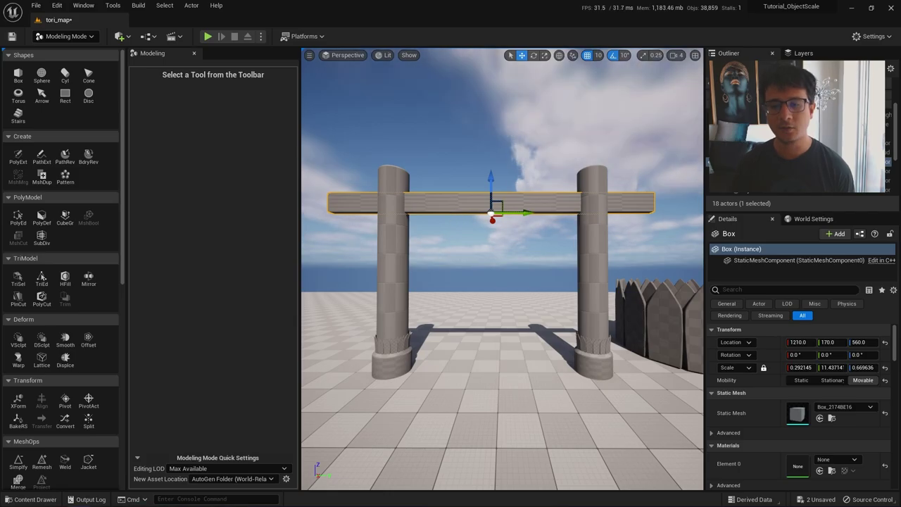
right_drag(492, 281, 500, 279)
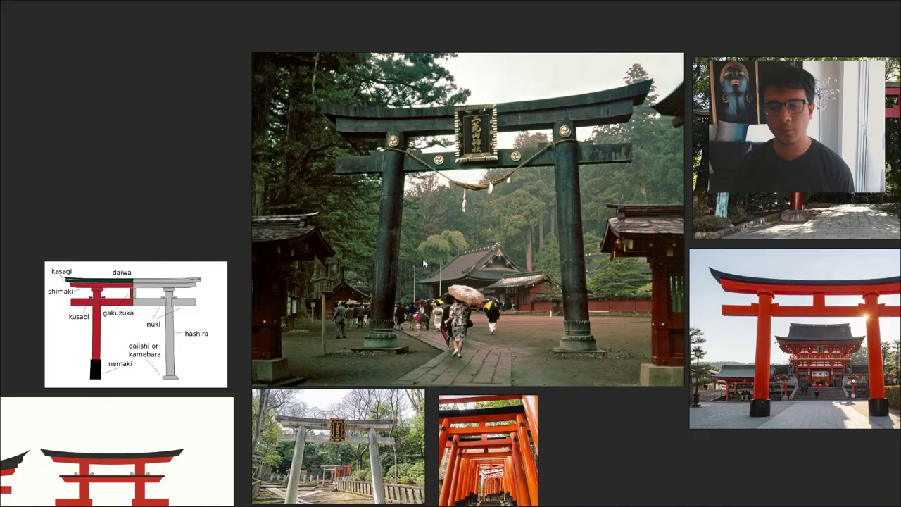
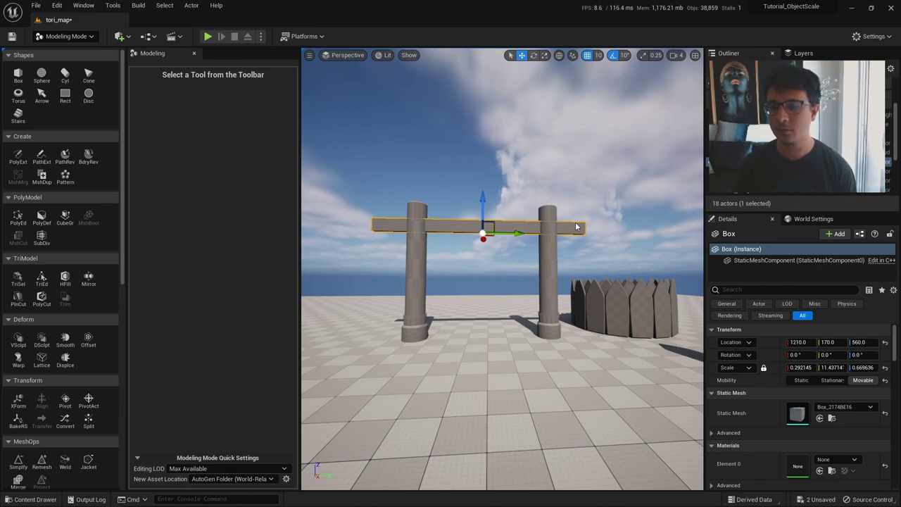
- Play from a floor point in front of the gate and walk toward it to judge the thinner crossbeam
right_click(500, 389)
click(532, 378)
key(w)
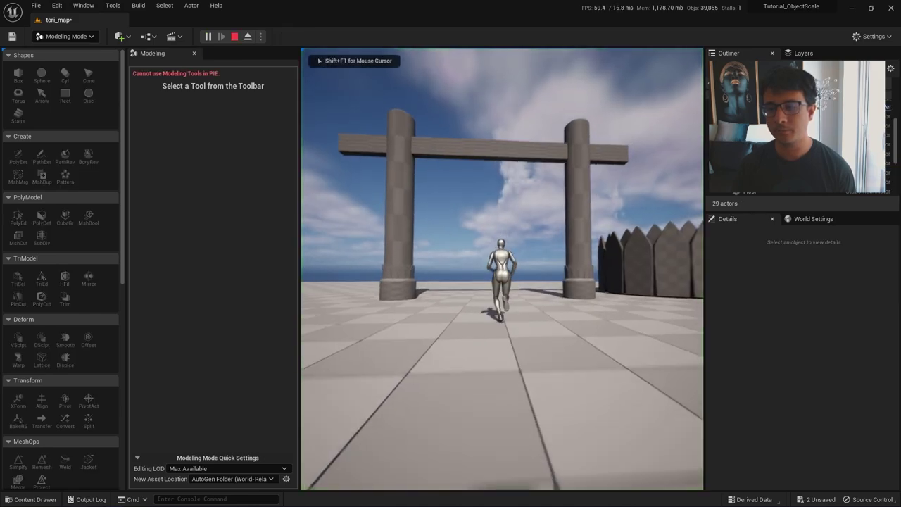
key(s)
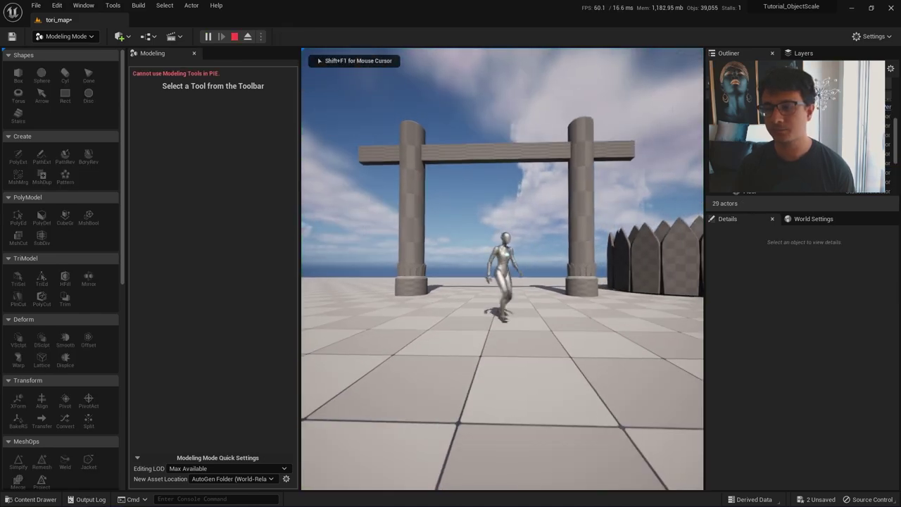
key(Escape)
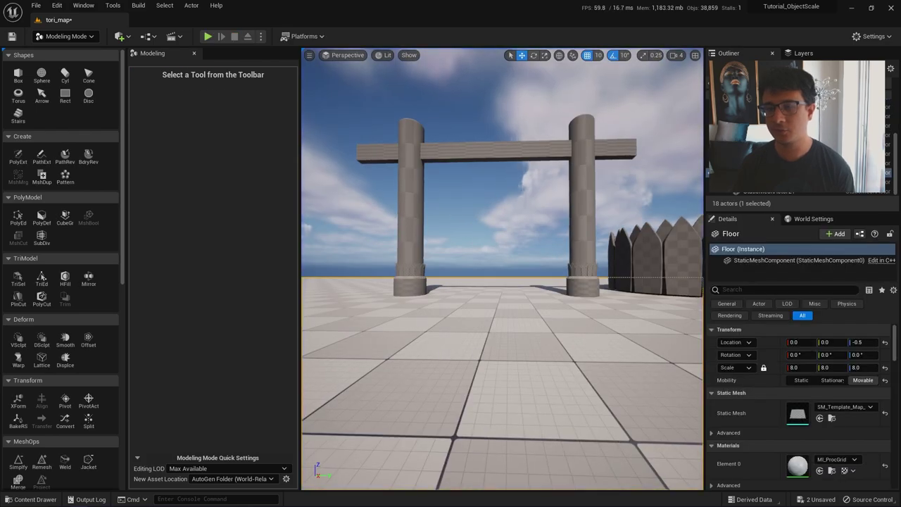
- Raise the crossbeam to Z 730, just above the column tops
click(572, 181)
click(512, 145)
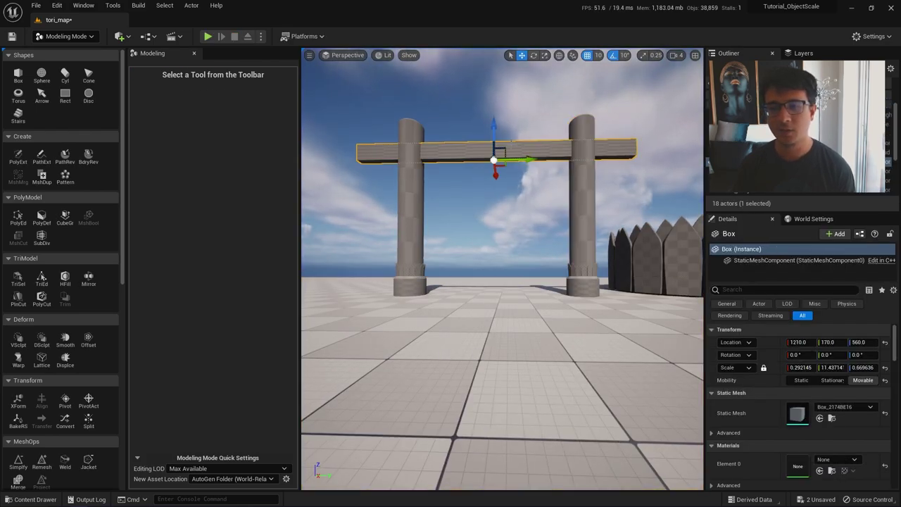
drag(494, 133, 493, 92)
right_drag(494, 92, 478, 166)
key(w)
key(s)
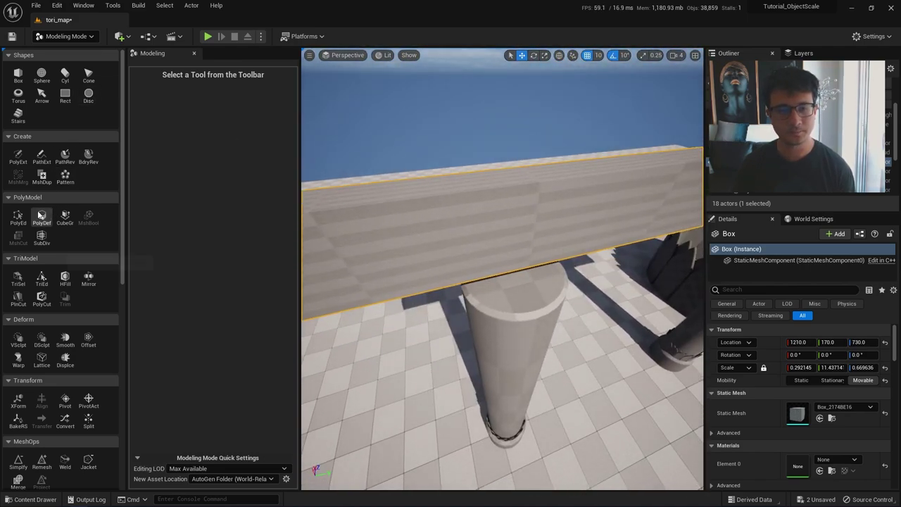
- Extend the columns above the crossbeam by raising one column's top face in PolyGroup Edit, and accept the edit
click(18, 217)
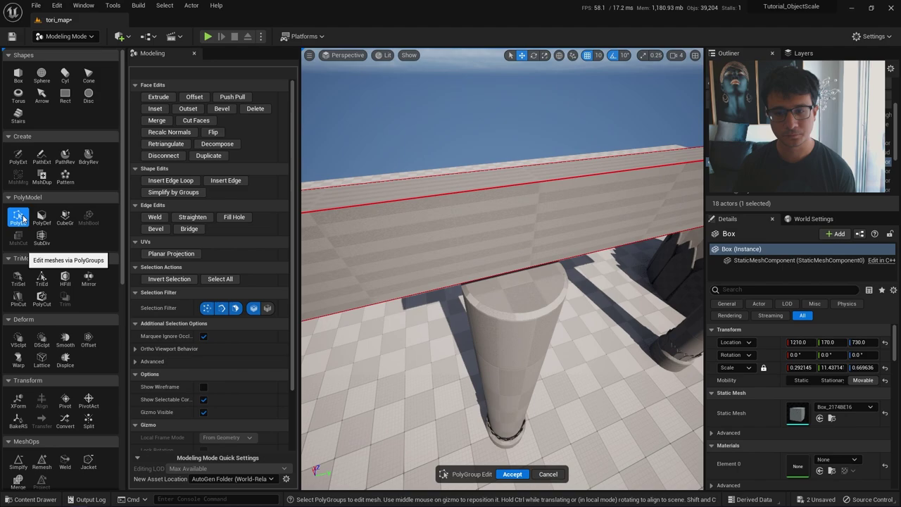
click(548, 474)
click(528, 298)
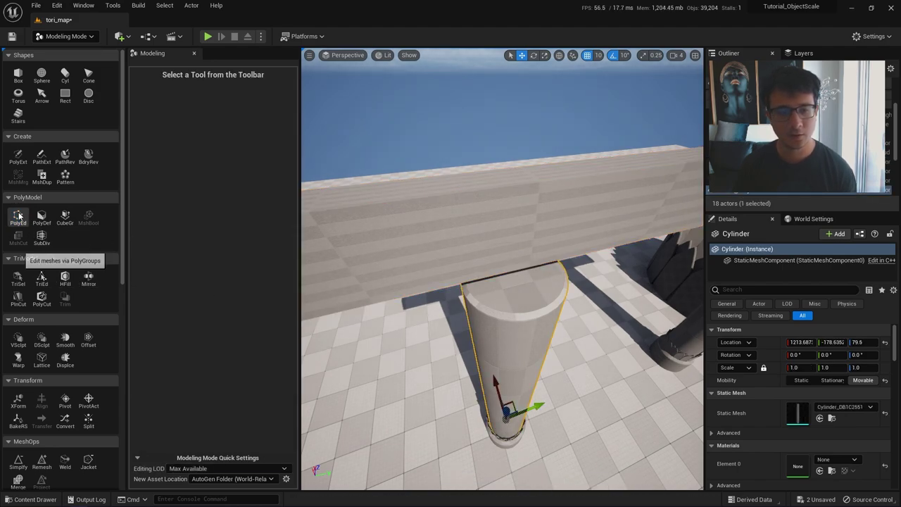
click(18, 216)
click(528, 303)
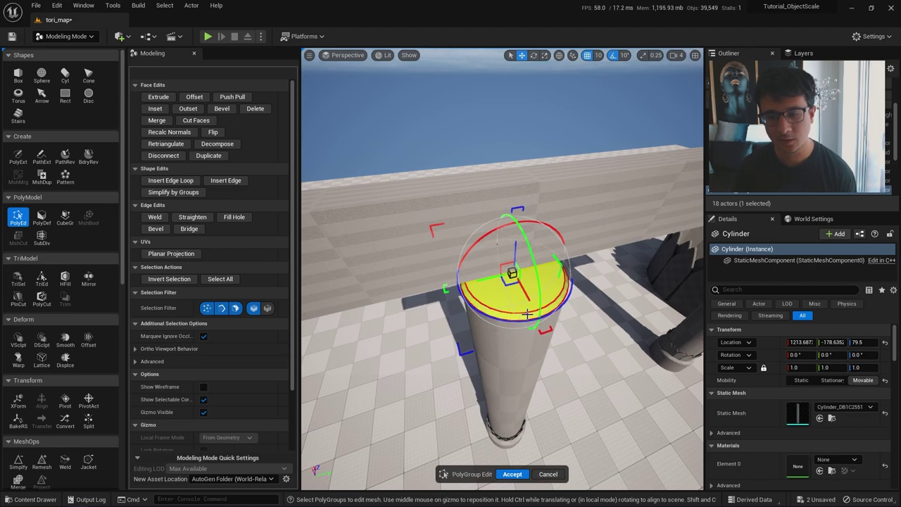
right_drag(531, 314, 535, 267)
key(d)
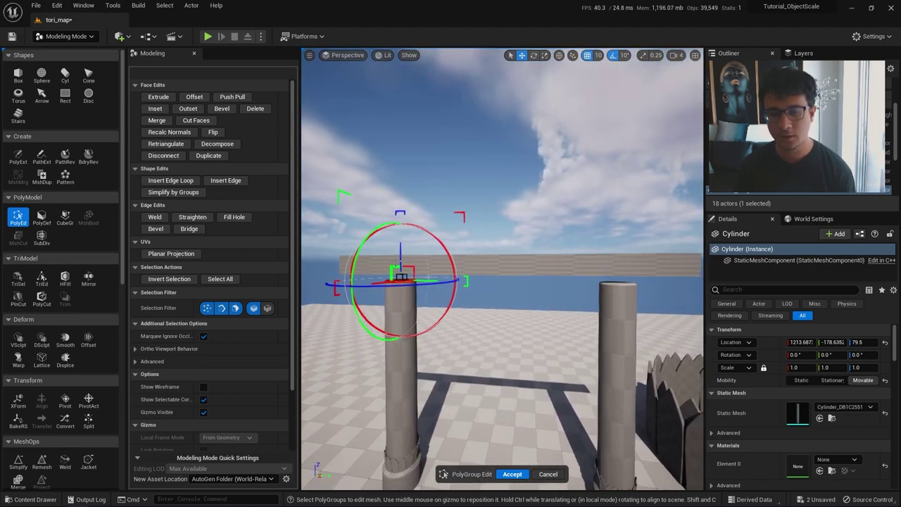
drag(402, 243, 405, 188)
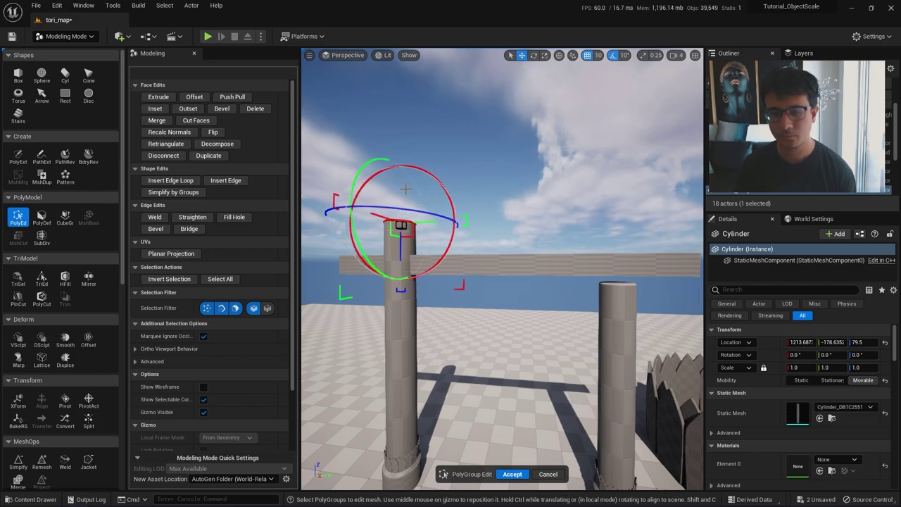
key(s)
right_drag(519, 326, 526, 338)
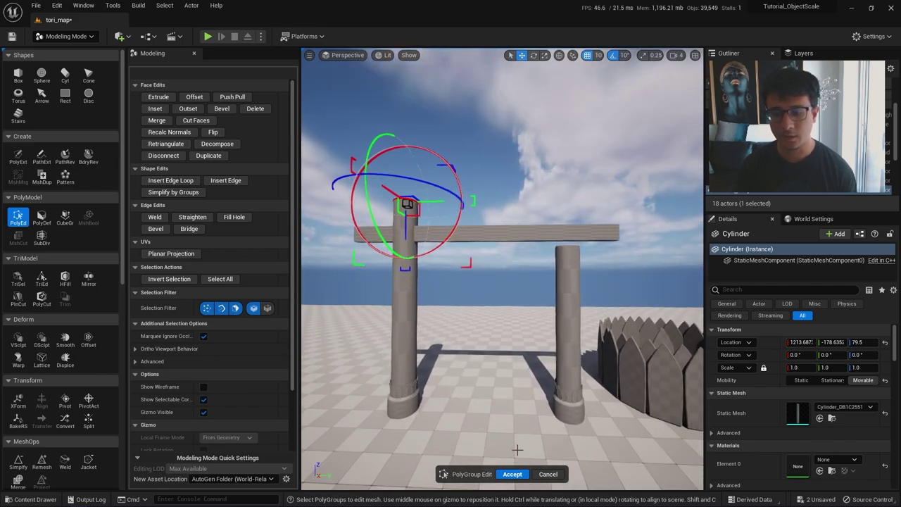
click(512, 473)
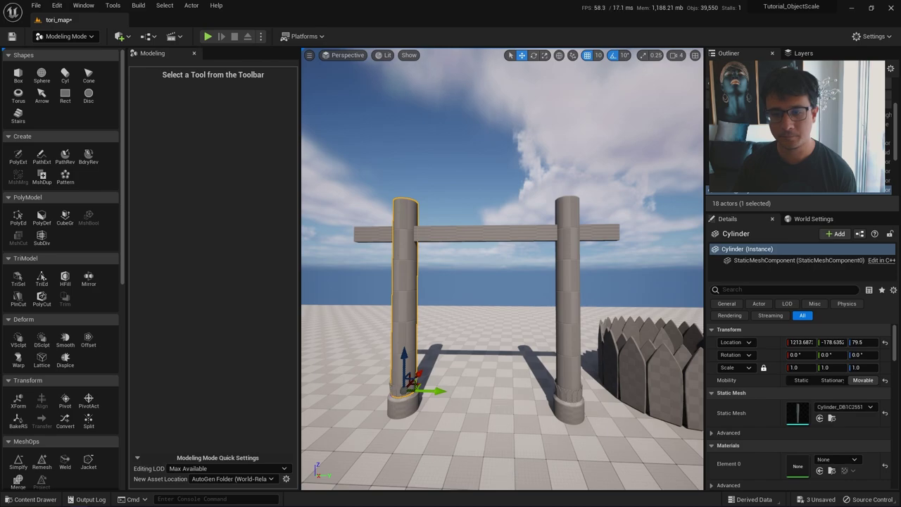
- Play from the floor before the gate and walk around to examine the taller columns and the crossbeam's side alignment
key(s)
right_drag(512, 430, 512, 441)
key(w)
right_click(479, 441)
click(511, 430)
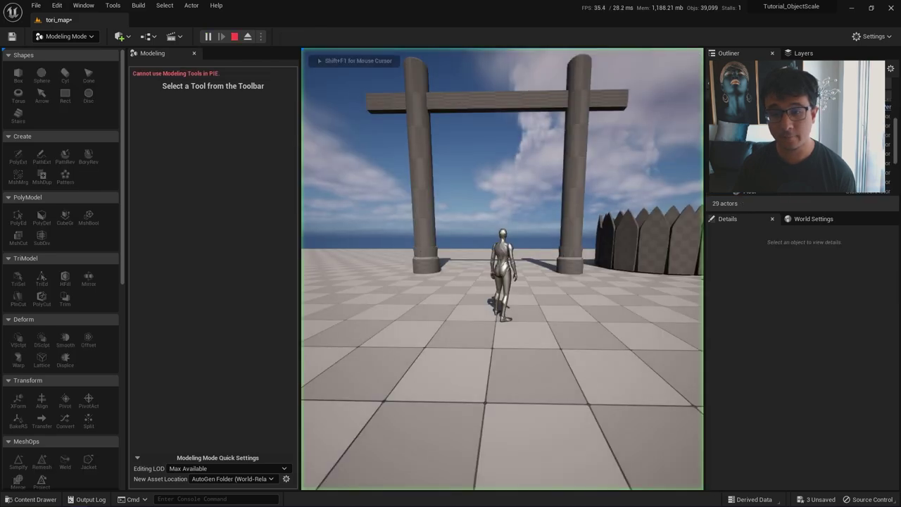
key(w)
key(s)
key(w)
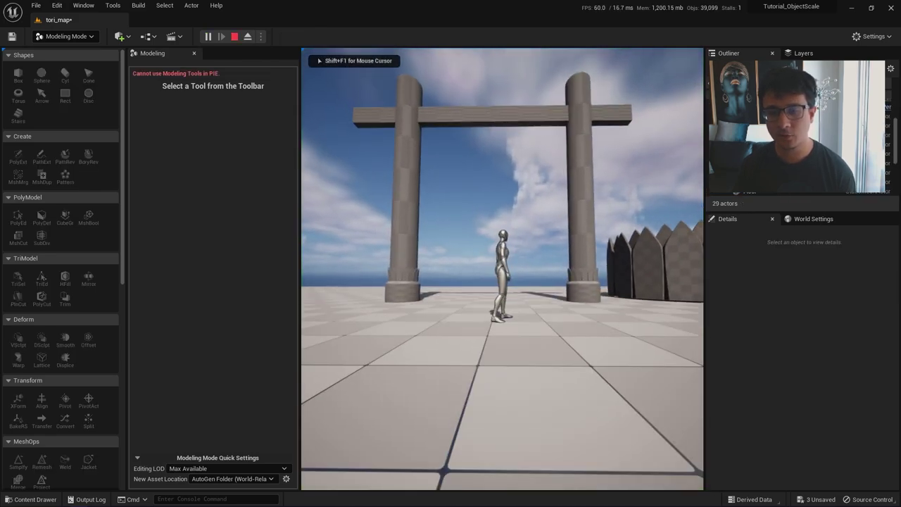
key(w)
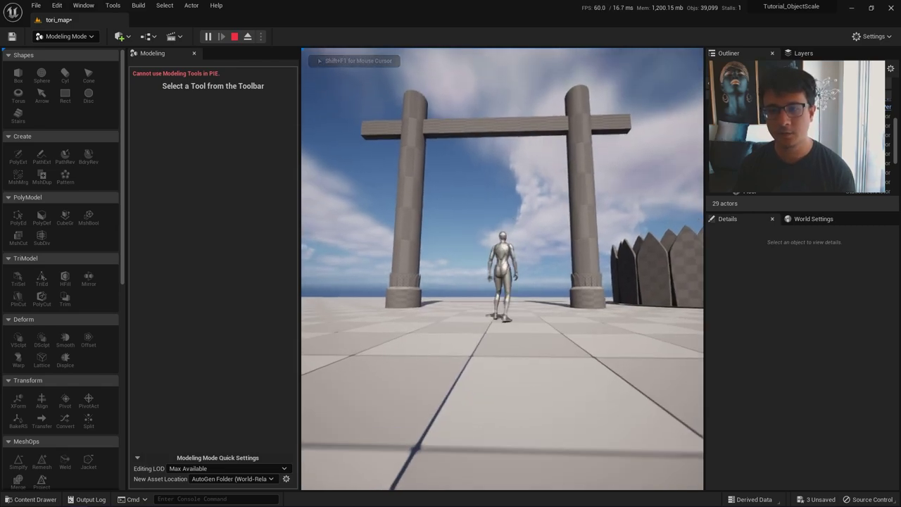
key(s)
key(w)
key(d)
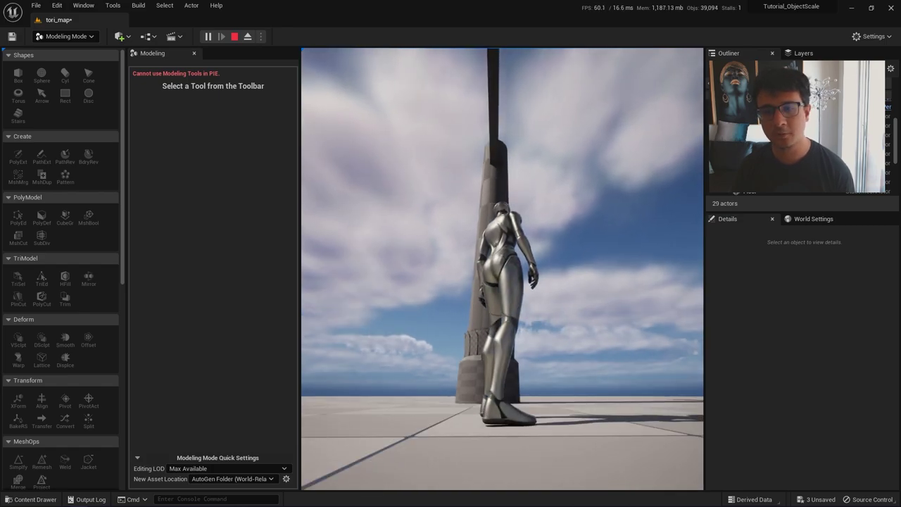
key(a)
key(Escape)
- Center the crossbeam on the columns by shifting it to about X 1215.18 with grid snapping off
right_drag(523, 219, 521, 176)
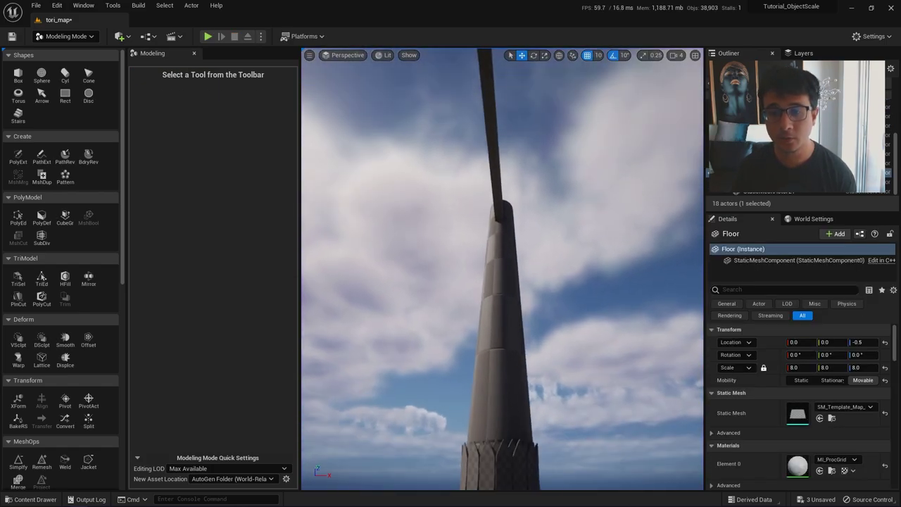
click(507, 186)
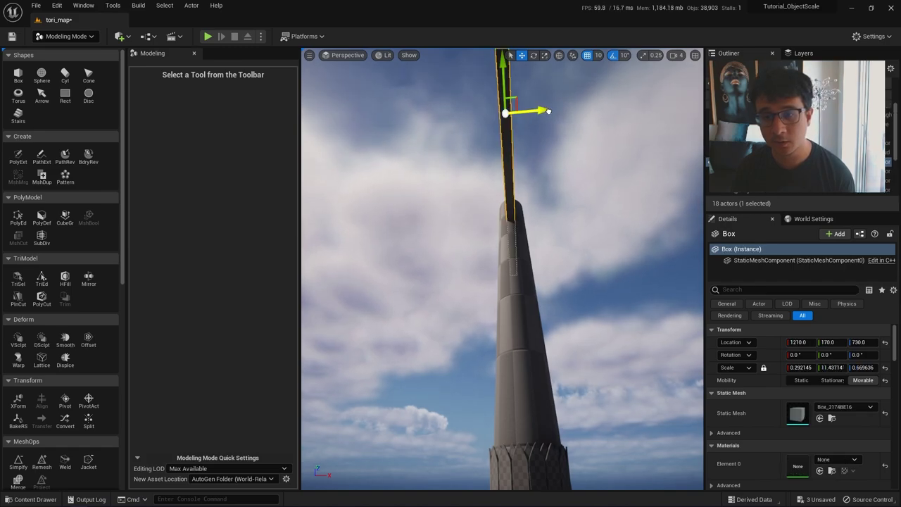
drag(549, 111, 548, 108)
right_drag(548, 134, 654, 180)
key(d)
mouse_move(507, 163)
right_down()
mouse_move(564, 204)
mouse_move(507, 164)
right_up()
key(s)
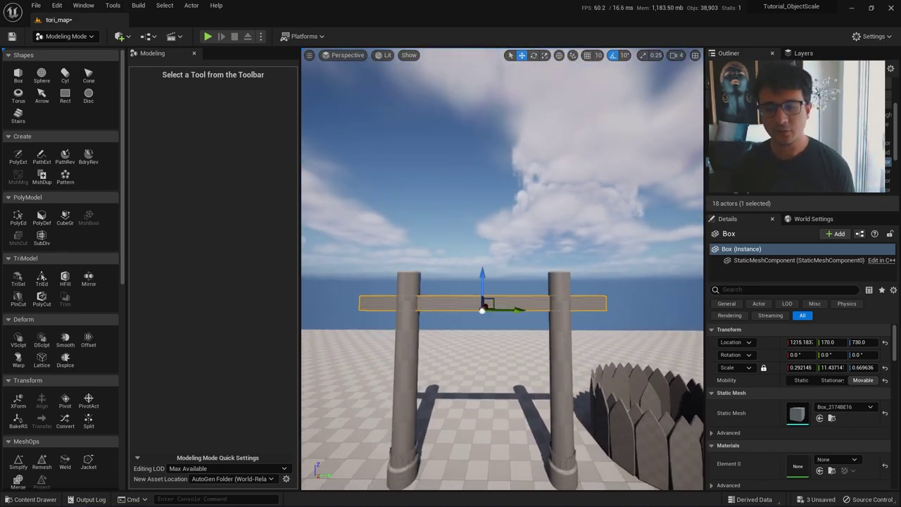
- Try shifting the crossbeam to about Y -233 and mirroring it, then discard the mirror and undo the move
right_drag(529, 204, 529, 208)
key(q)
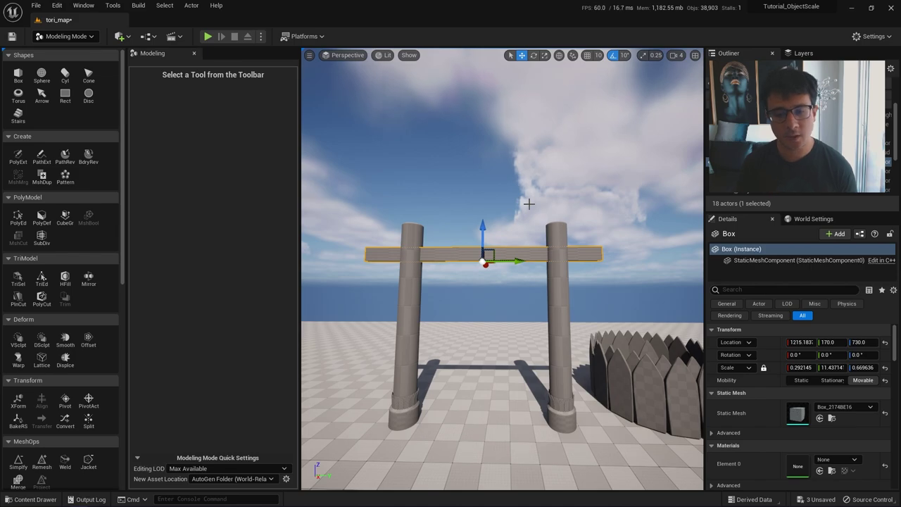
key(e)
right_drag(574, 237, 575, 281)
key(w)
key(s)
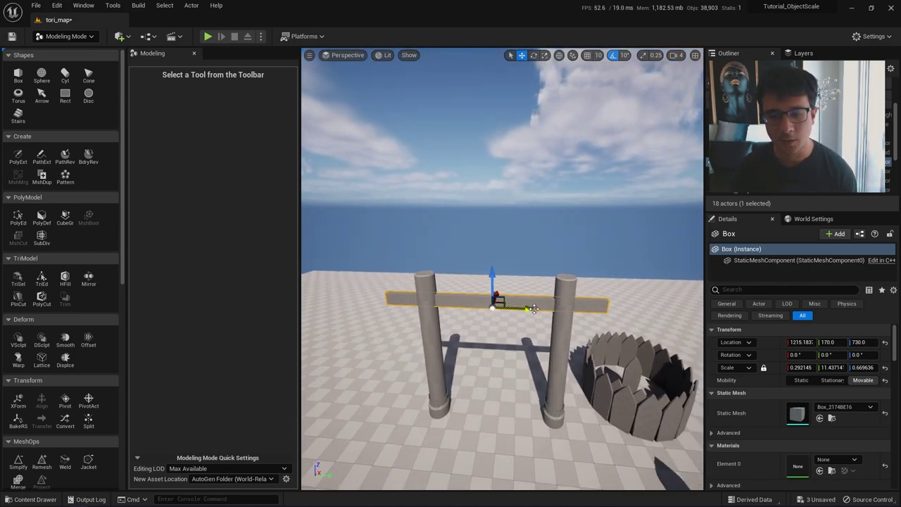
drag(528, 307, 455, 305)
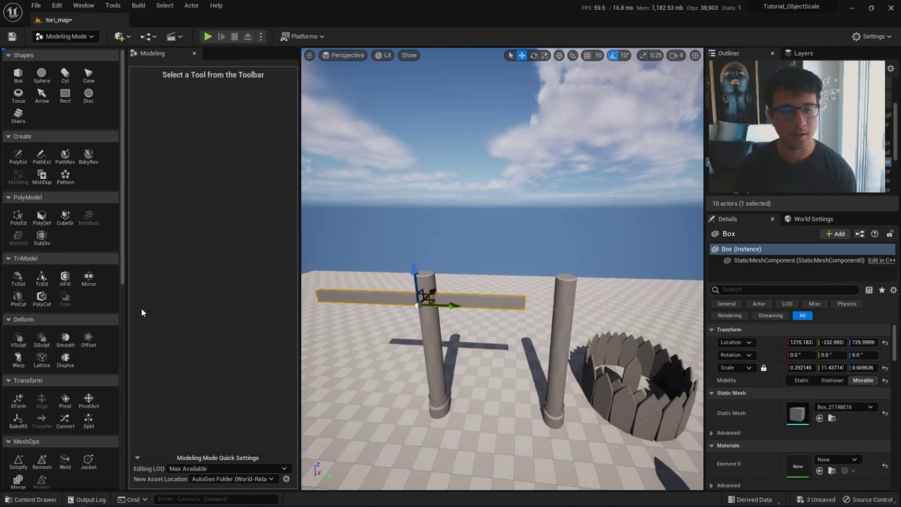
click(88, 277)
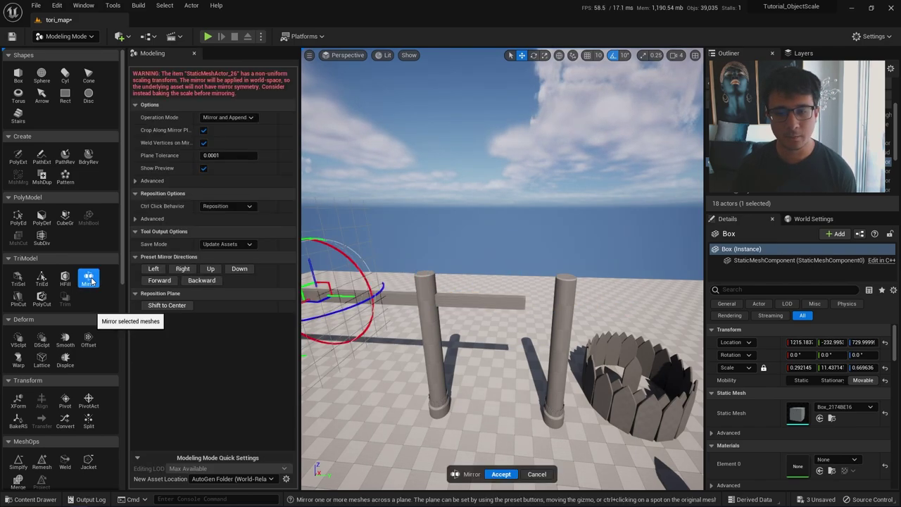
key(a)
mouse_move(383, 292)
right_down()
mouse_move(363, 292)
mouse_move(383, 293)
right_up()
key(s)
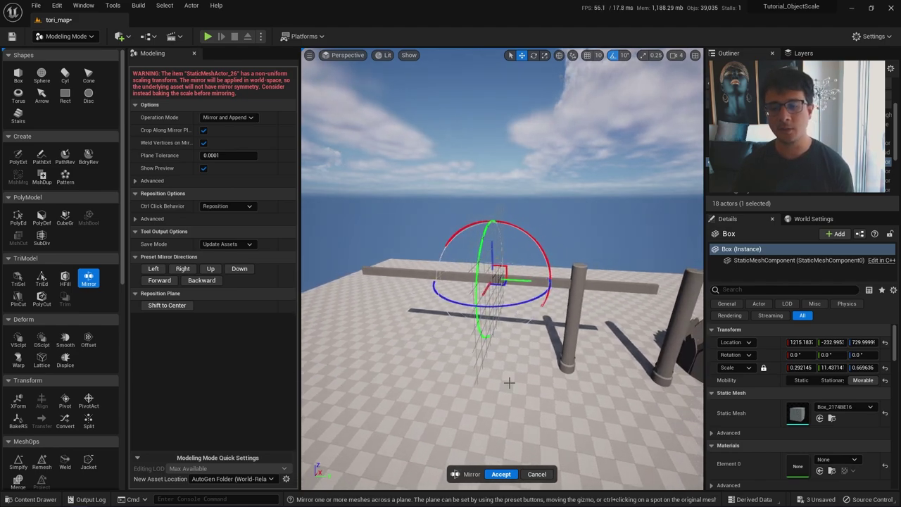
click(537, 473)
right_drag(565, 362, 581, 387)
key(ctrl+z)
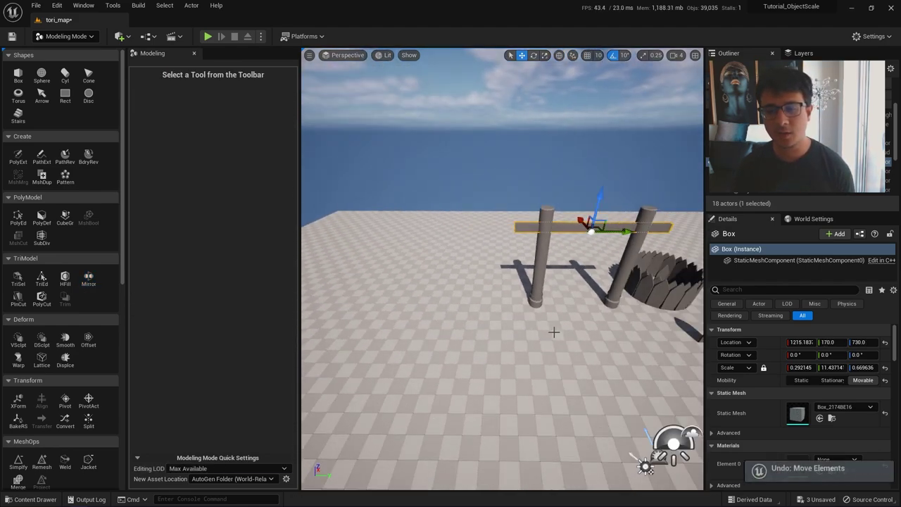
- Examine the crossbeam from the front and around its projecting end beyond the column
right_drag(554, 332, 582, 285)
key(w)
key(d)
right_drag(505, 331, 486, 342)
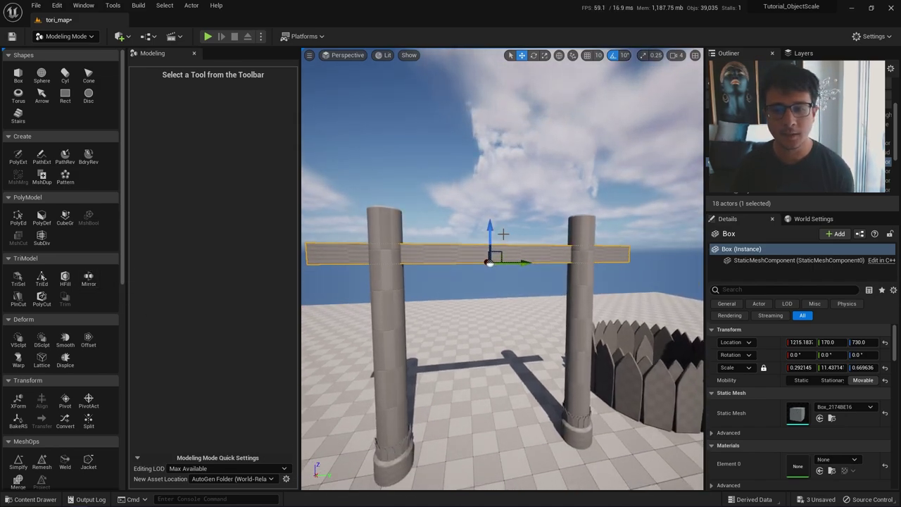
key(d)
mouse_move(519, 321)
right_down()
mouse_move(493, 320)
mouse_move(613, 319)
mouse_move(500, 320)
mouse_move(530, 320)
mouse_move(503, 345)
mouse_move(486, 331)
mouse_move(523, 320)
right_up()
key(s)
key(w)
key(a)
key(s)
key(d)
key(e)
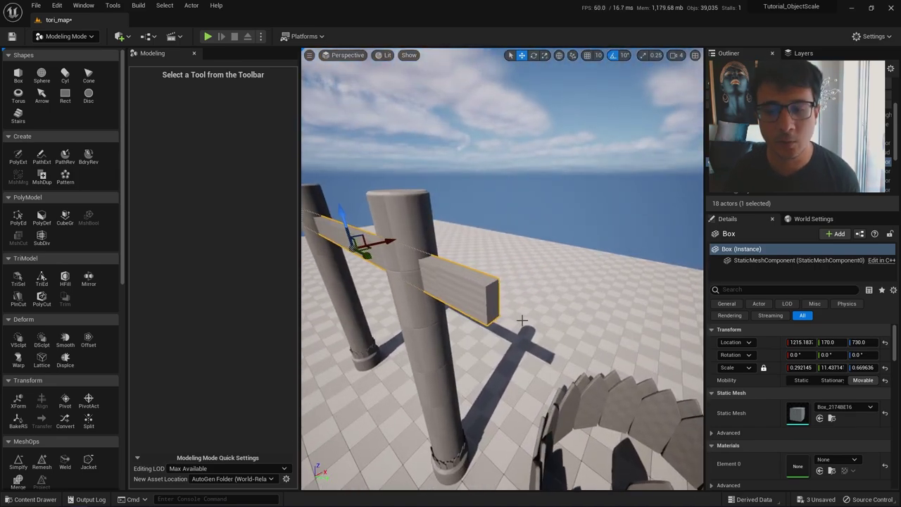
- Open the crossbeam in PolyGroup Edit and select its side and end faces
click(19, 216)
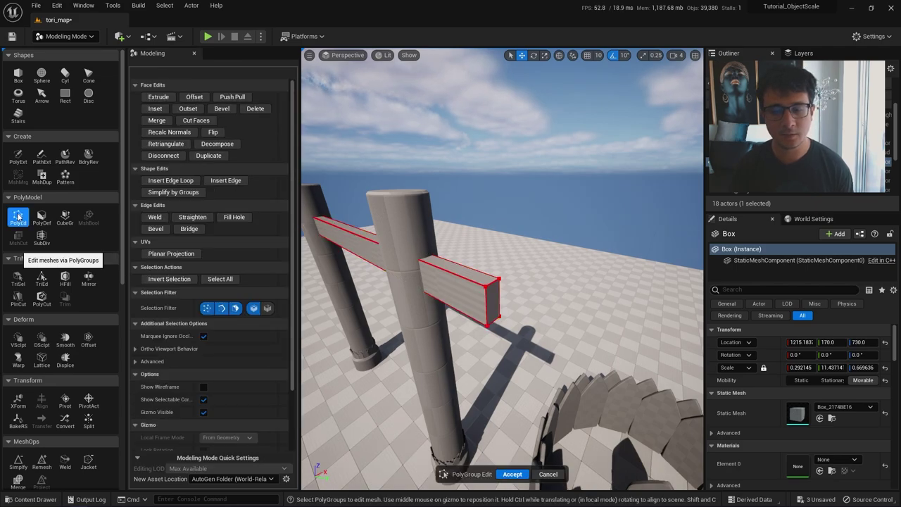
key(w)
right_drag(437, 304, 428, 311)
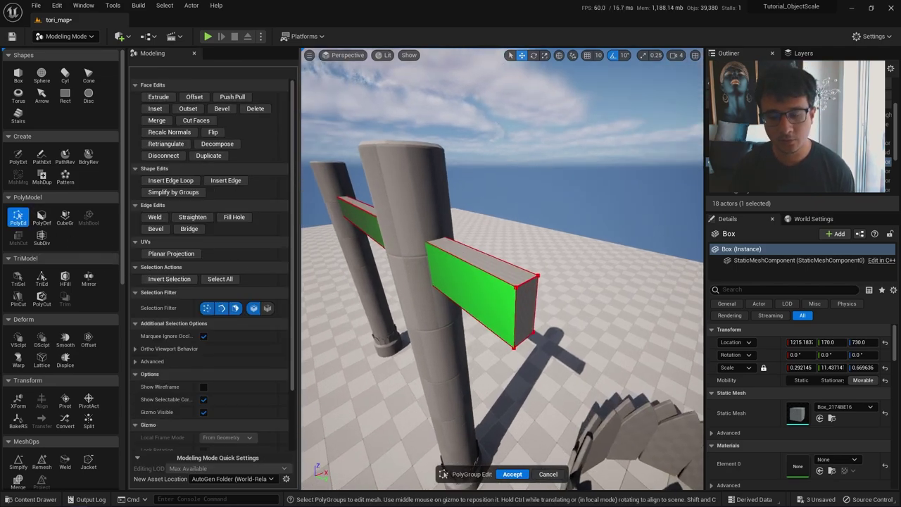
click(494, 296)
shift+click(521, 298)
key(d)
right_drag(521, 290, 584, 292)
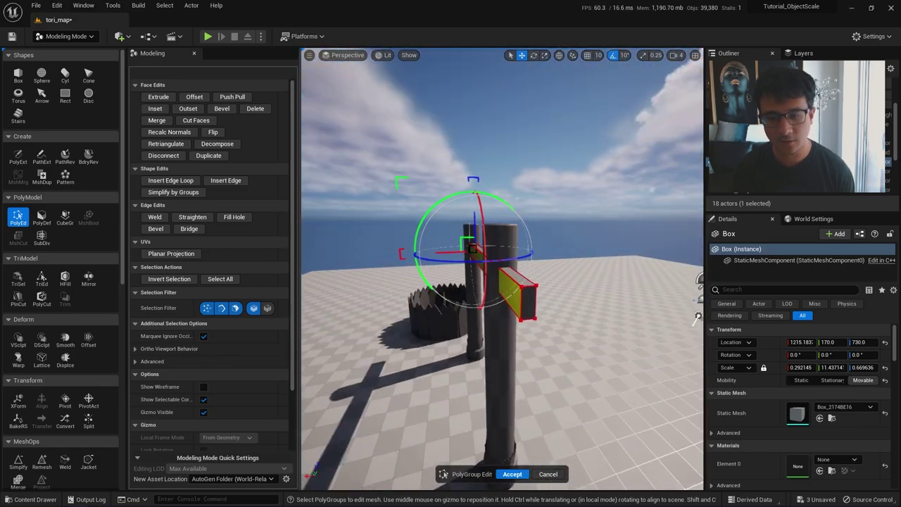
key(d)
mouse_move(519, 289)
right_down()
mouse_move(479, 287)
mouse_move(503, 285)
right_up()
right_drag(659, 296, 666, 334)
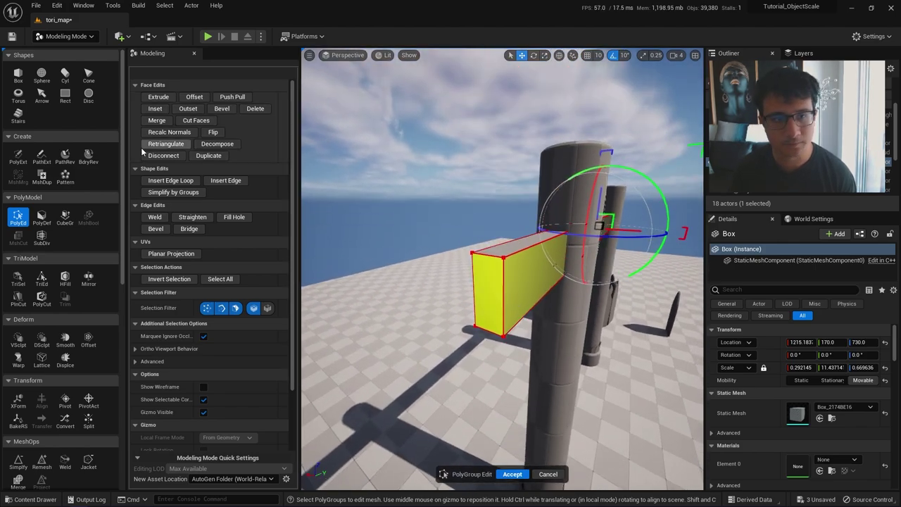
- Bevel the selected crossbeam faces with a distance of about 1.56 and accept the edit
click(228, 108)
right_drag(310, 162, 378, 215)
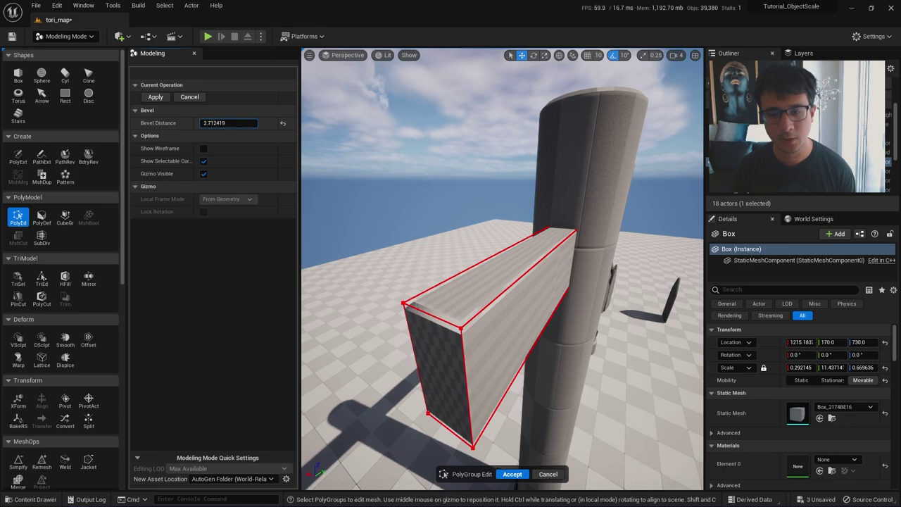
right_drag(464, 292, 465, 317)
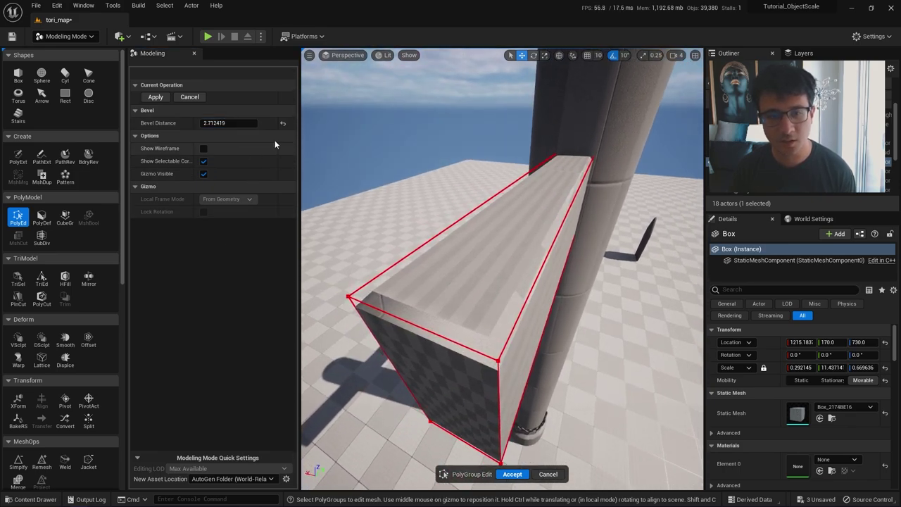
drag(229, 123, 236, 122)
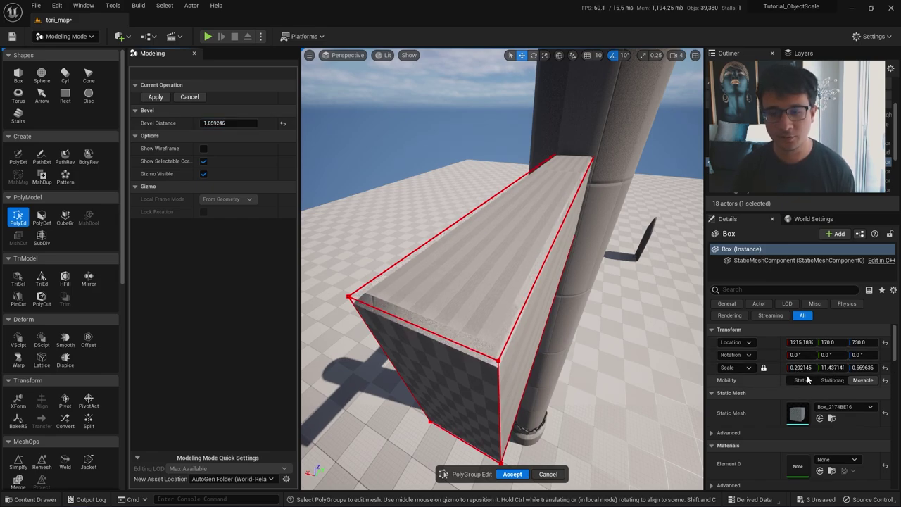
drag(241, 123, 220, 123)
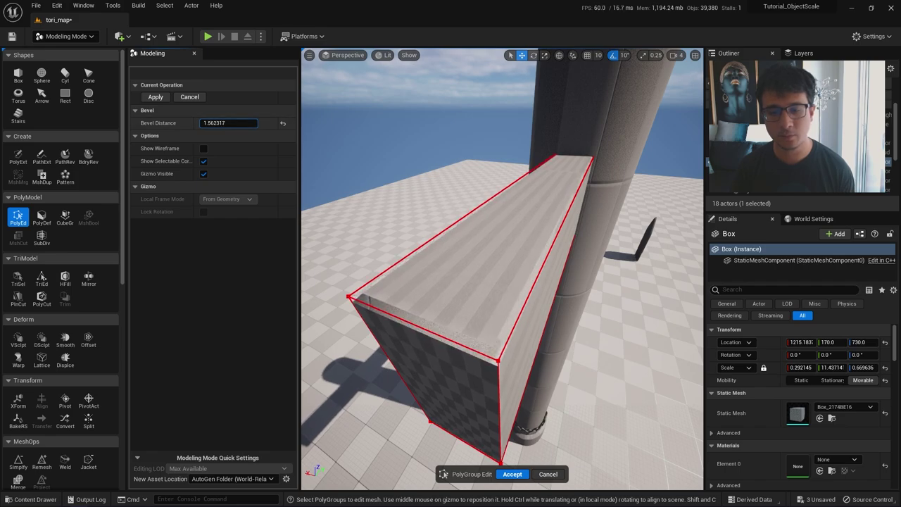
key(s)
right_drag(662, 289, 619, 275)
key(q)
key(w)
key(d)
key(e)
alt+drag(663, 290, 584, 282)
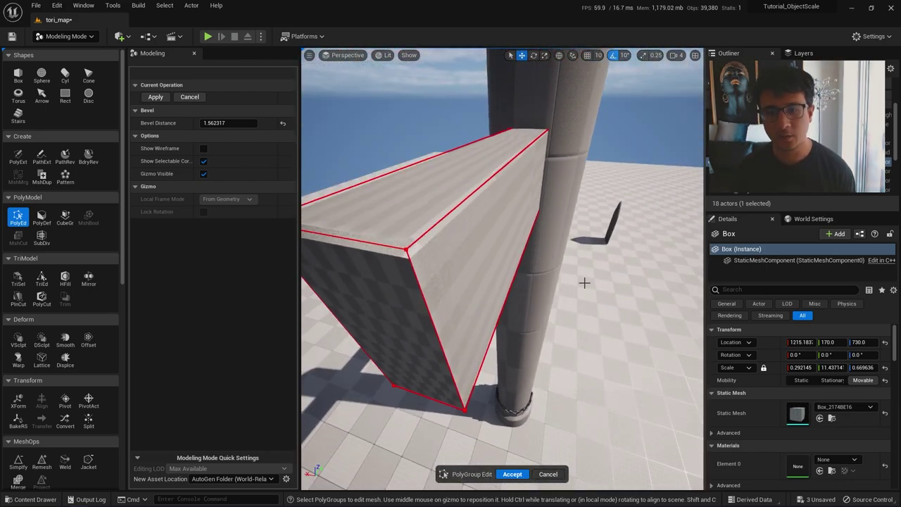
click(513, 474)
- Locate the crossbeam's mesh asset in the Content Browser and place a copy on the floor to inspect its bevel up close
alt+drag(526, 306, 527, 306)
right_drag(588, 351, 588, 350)
key(ctrl+space)
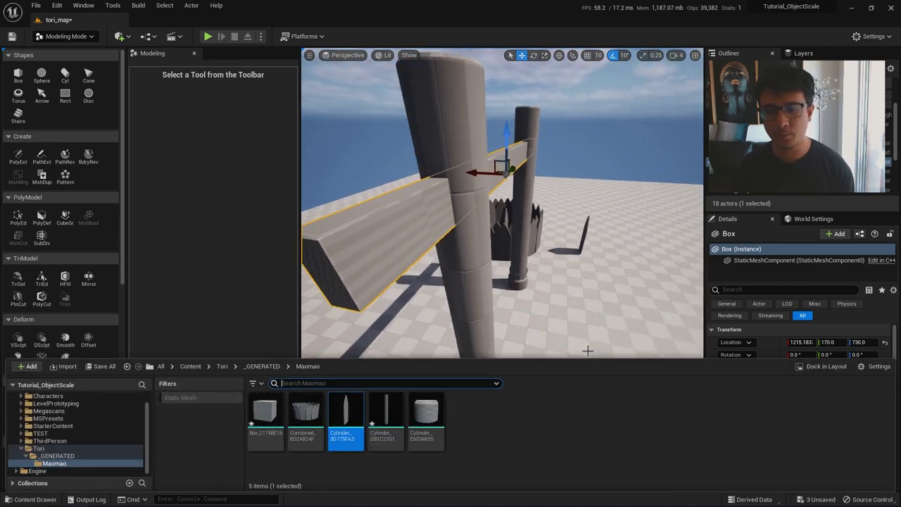
click(412, 205)
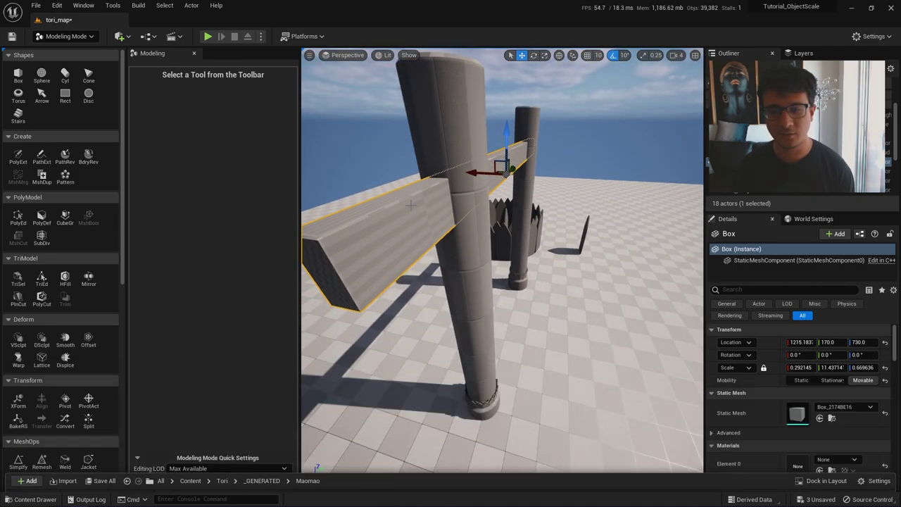
key(ctrl+b)
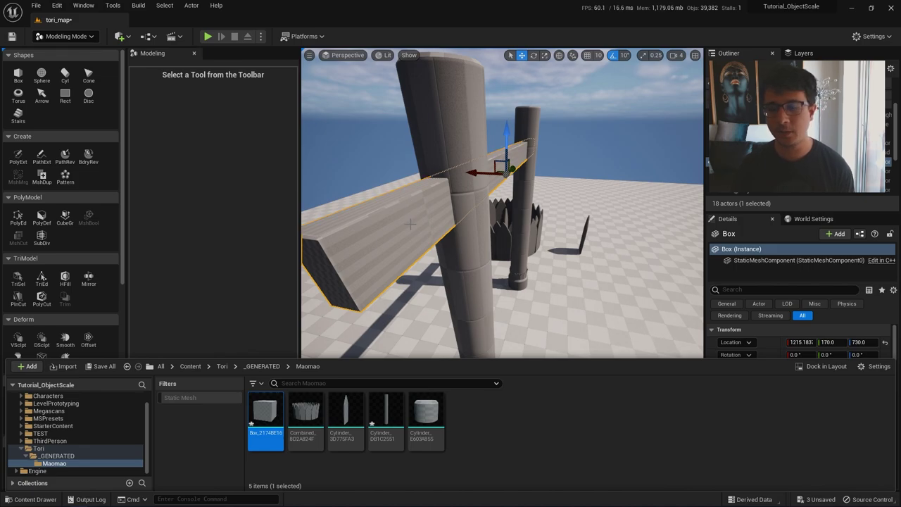
drag(272, 414, 584, 325)
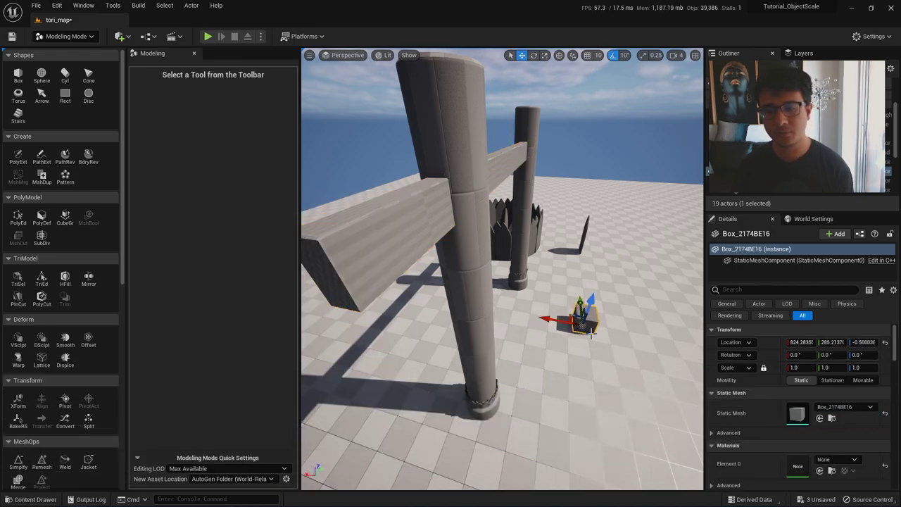
right_drag(590, 333, 605, 349)
key(f)
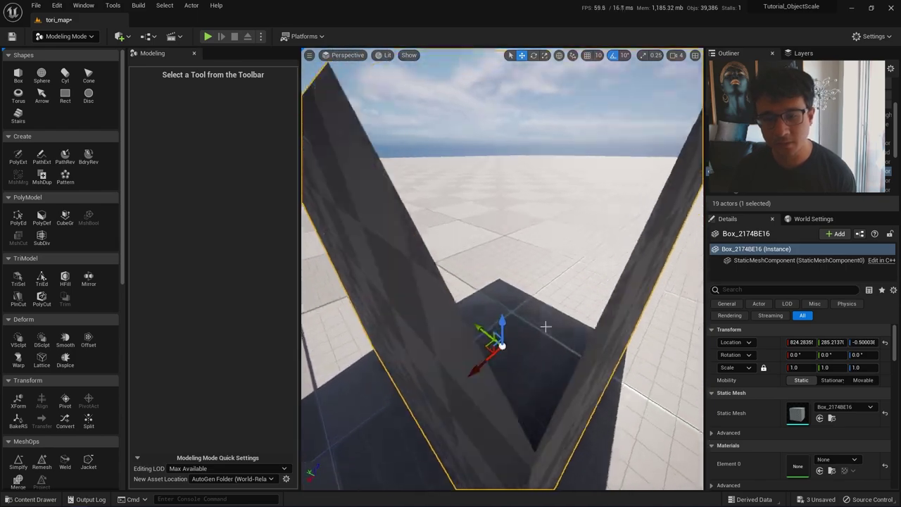
mouse_move(554, 306)
alt+mouse_down()
mouse_move(507, 308)
mouse_move(554, 307)
alt+mouse_up()
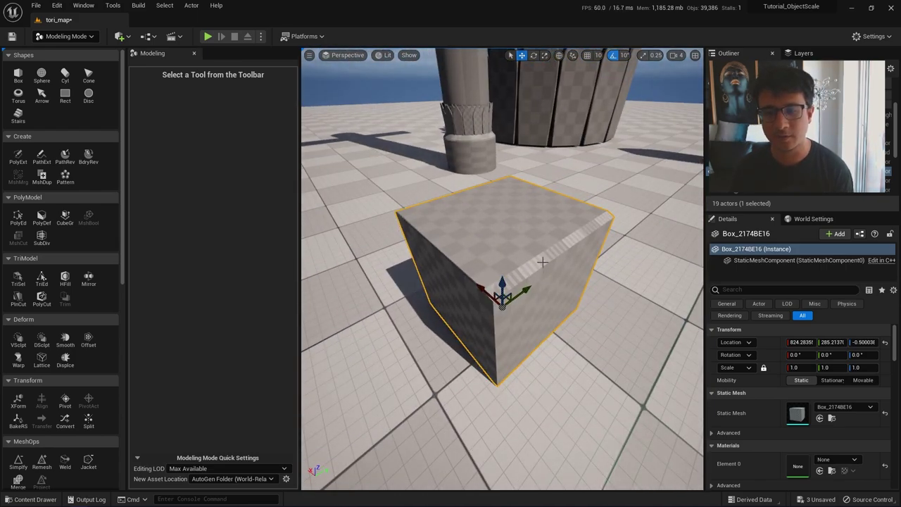
- Delete the placed box copy and undo back to the crossbeam without its bevel
key(Delete)
mouse_move(543, 262)
right_down()
mouse_move(521, 222)
mouse_move(541, 268)
right_up()
key(ctrl+z)
key(ctrl+z)
key(ctrl+z)
key(ctrl+z)
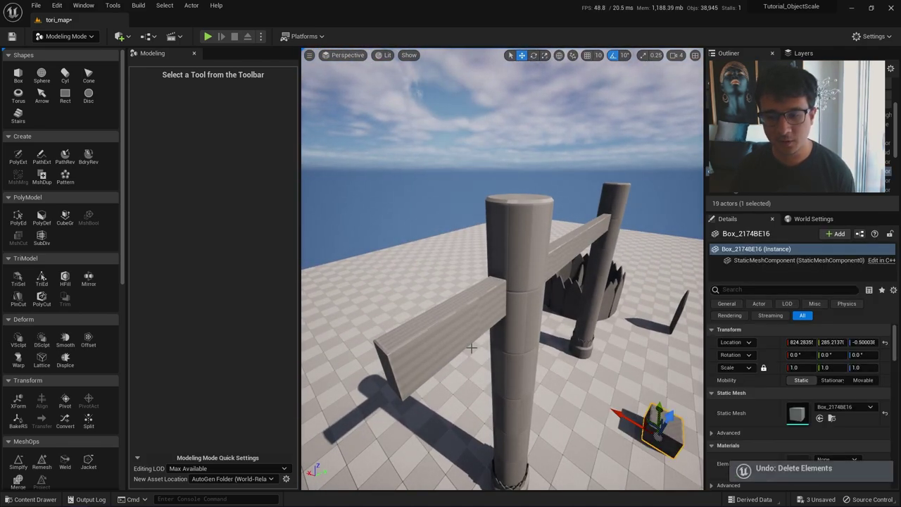
- Bake the crossbeam's rotation and scale into its mesh asset and accept
right_drag(541, 268, 564, 248)
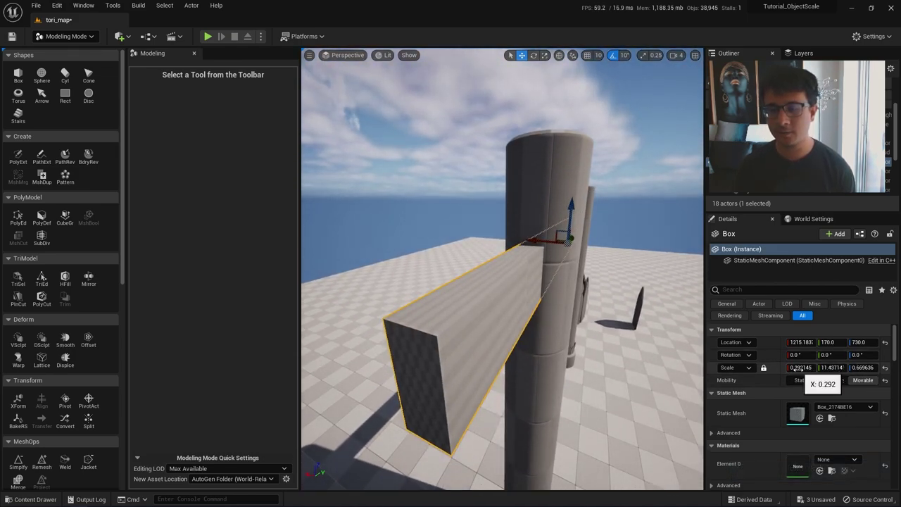
scroll(33, 362, down, 1)
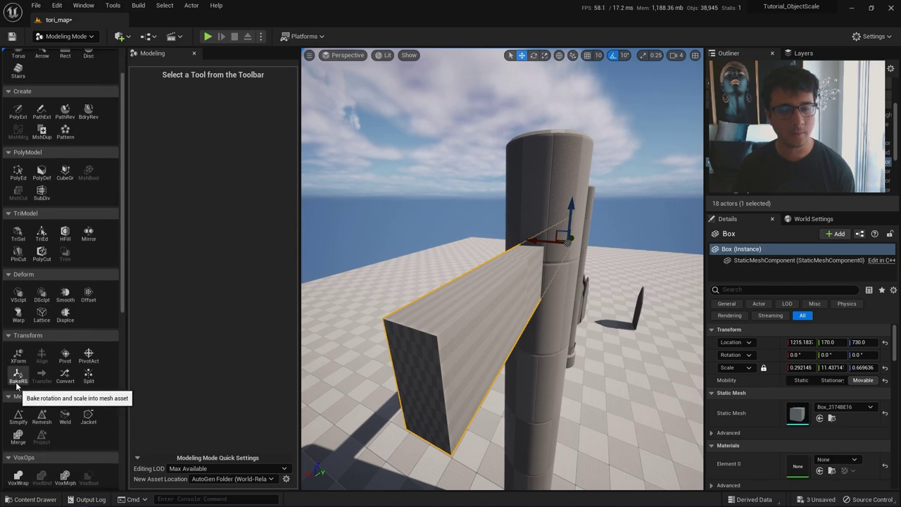
click(18, 375)
click(518, 473)
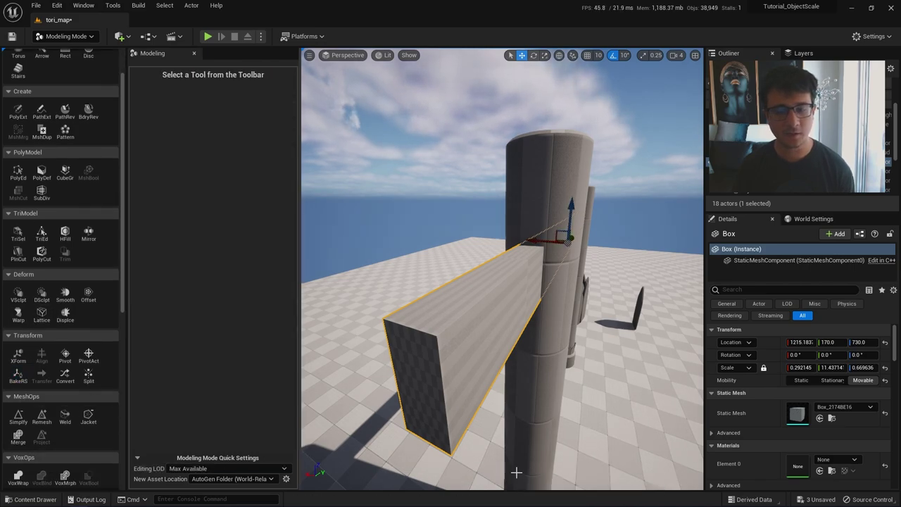
- Reopen the baked crossbeam in PolyGroup Edit and select its end and side faces for beveling
scroll(31, 191, up, 1)
click(18, 216)
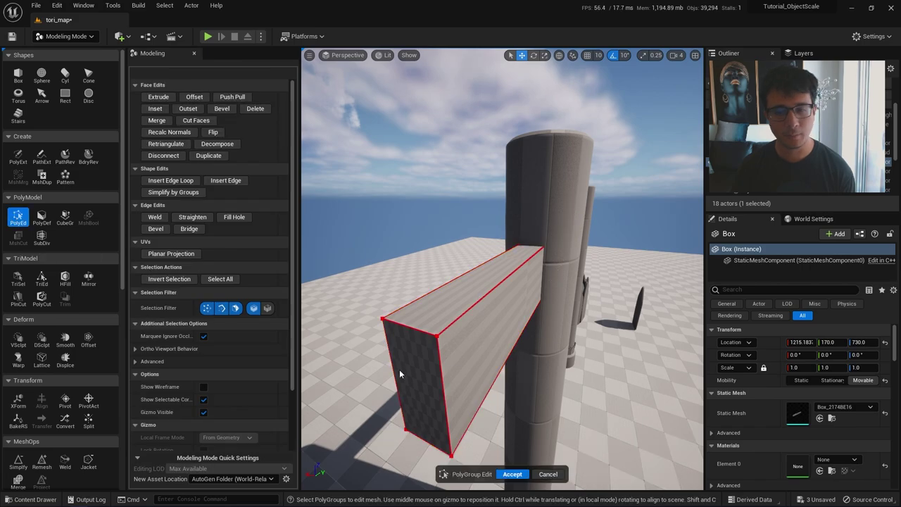
shift+click(423, 362)
right_drag(423, 362, 563, 356)
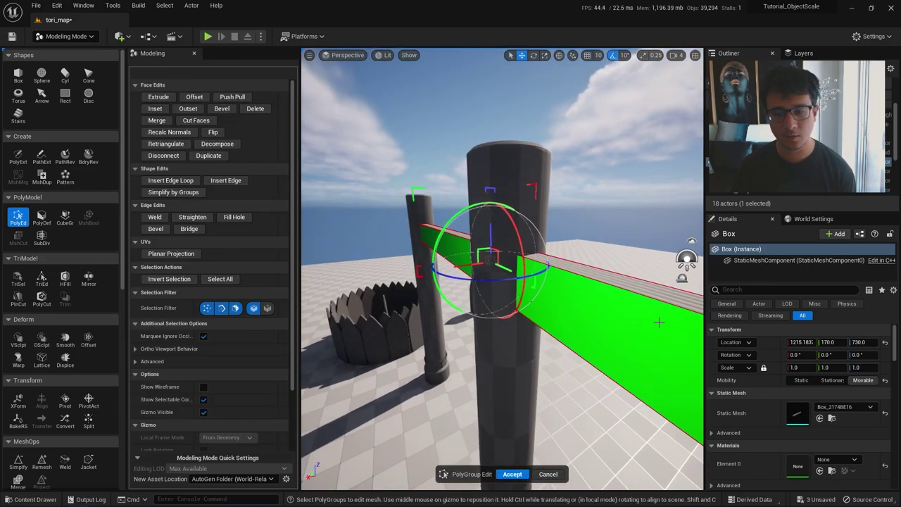
shift+click(657, 322)
right_drag(658, 322, 693, 322)
alt+drag(456, 266, 371, 276)
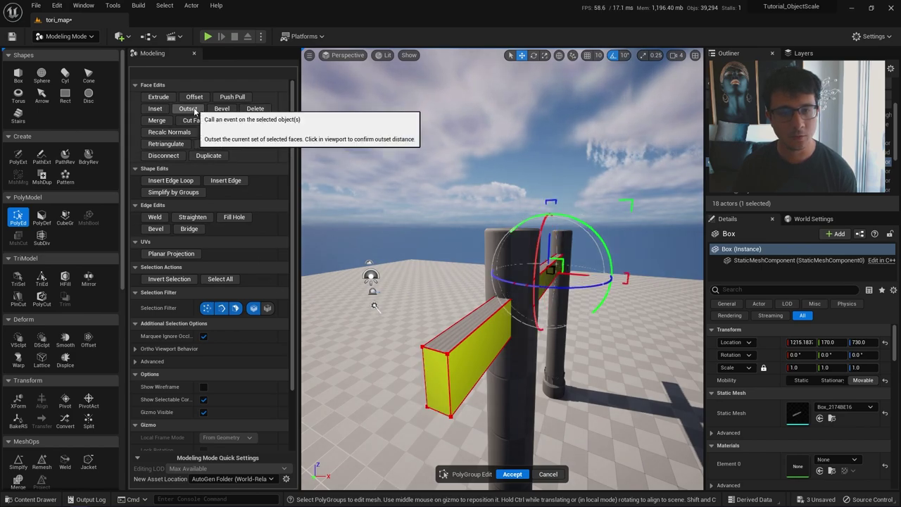
- Try beveling the selected faces with a distance of about 2.58, inspect the corners, and discard the edit session
click(222, 110)
right_drag(443, 363, 378, 390)
key(q)
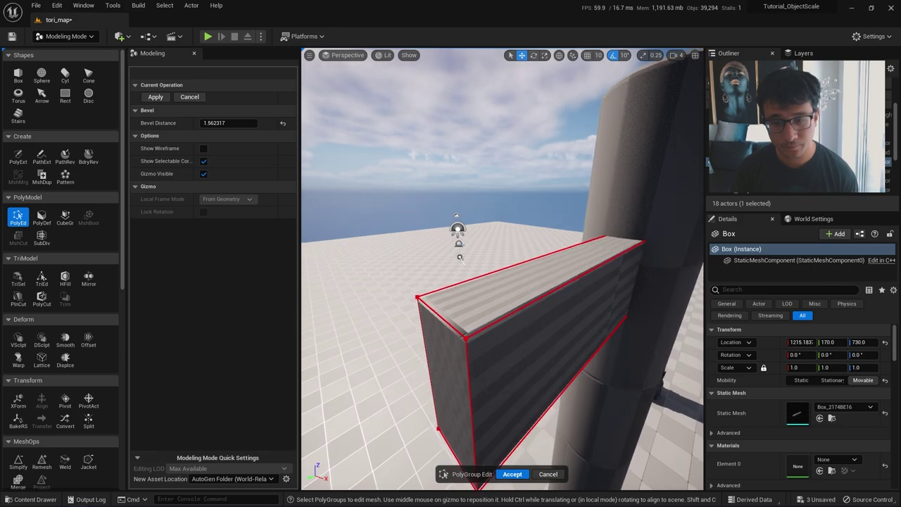
drag(238, 126, 253, 123)
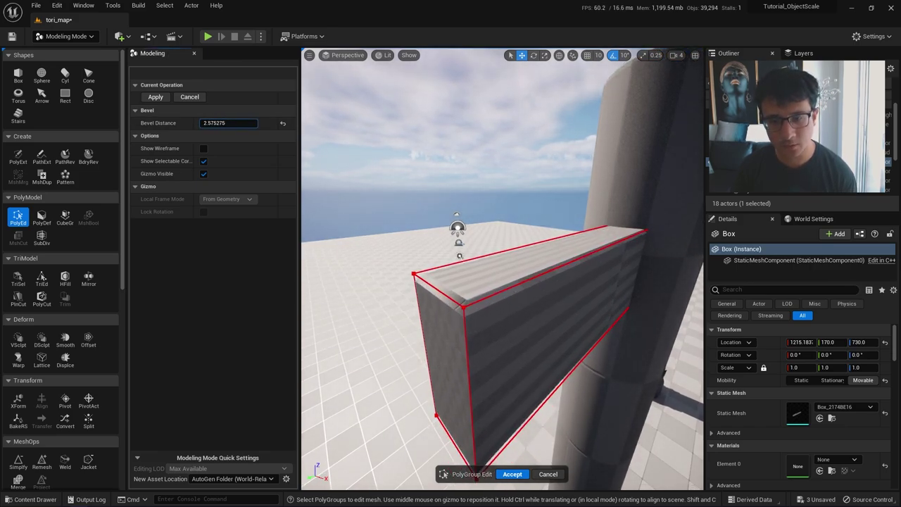
right_drag(432, 287, 479, 271)
key(a)
key(q)
key(d)
click(547, 474)
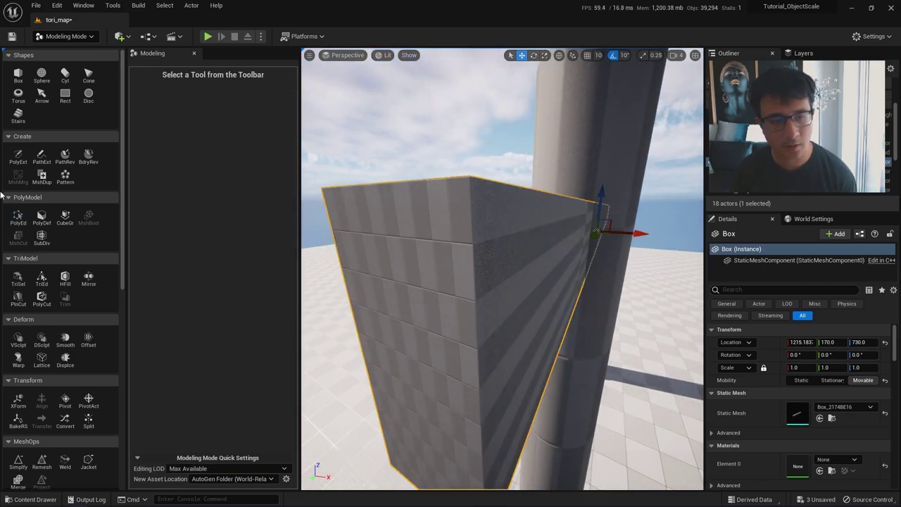
- Start PolyGroup Edit on the crossbeam again and restrict the selection filter to edges only
click(20, 212)
scroll(473, 244, down, 5)
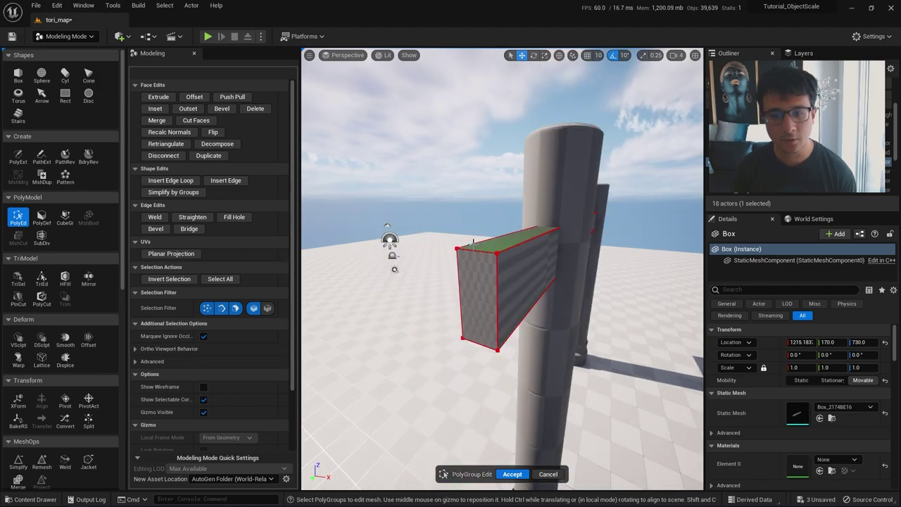
click(504, 274)
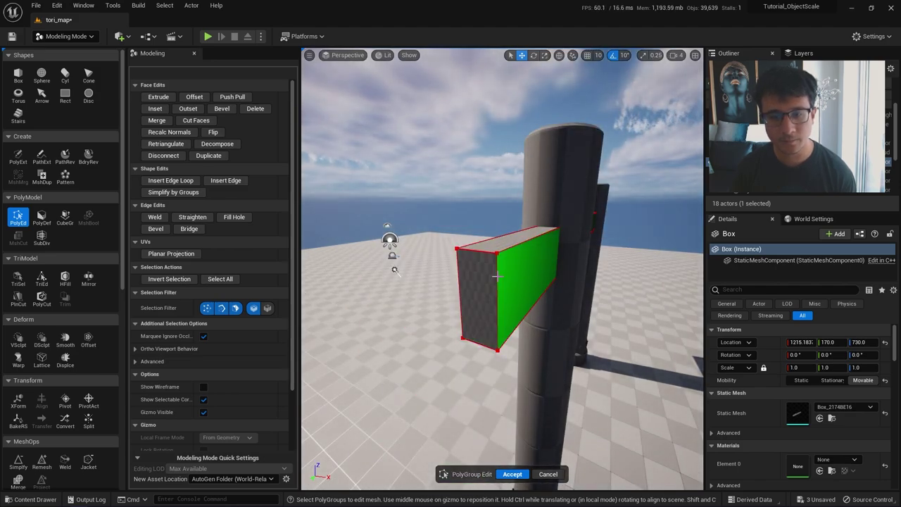
click(423, 293)
click(221, 308)
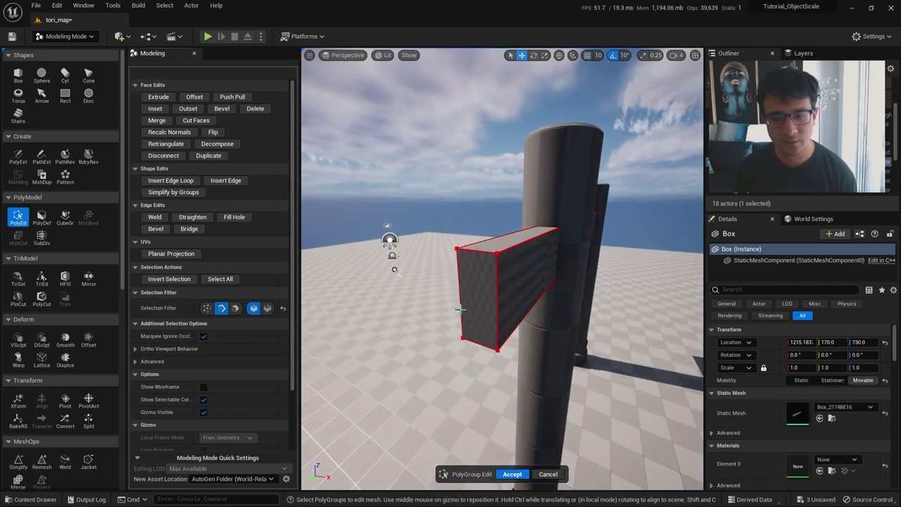
- Select the crossbeam's two upper long edges together with the top and vertical edges of its near end
click(498, 282)
shift+click(456, 276)
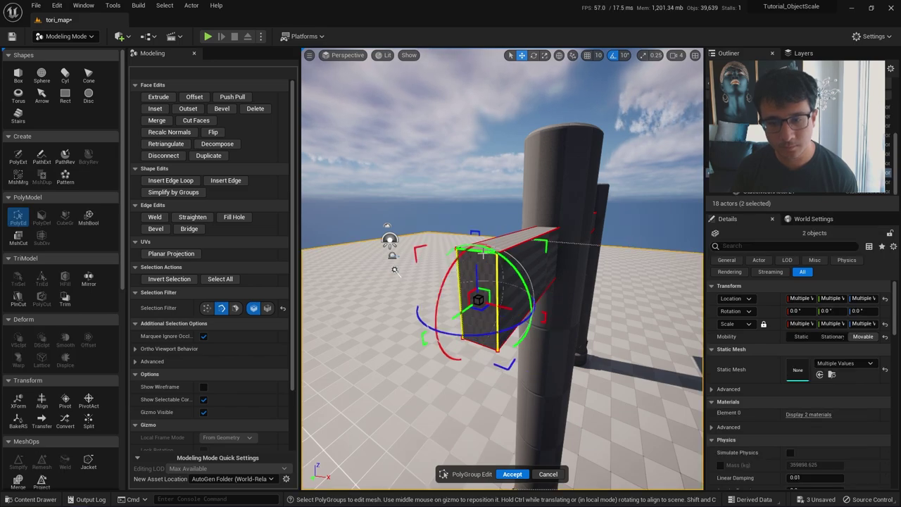
click(511, 247)
right_drag(499, 278, 518, 296)
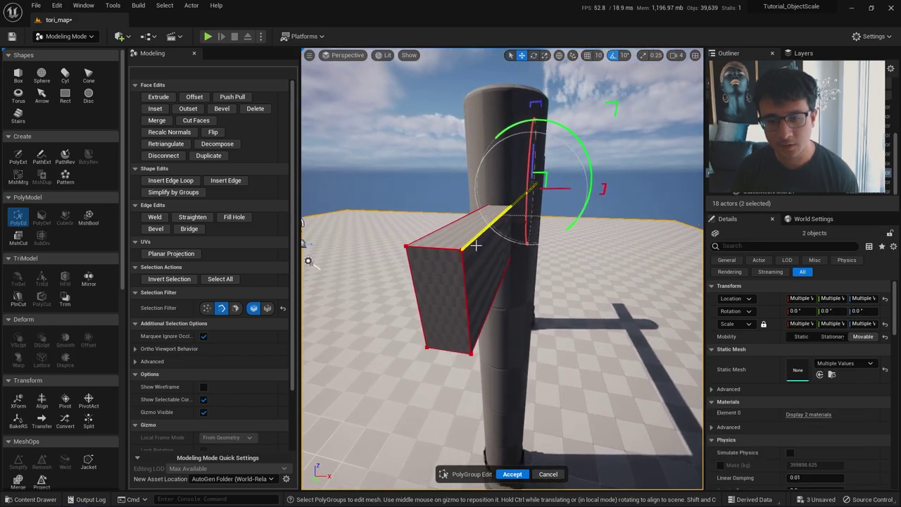
shift+click(438, 227)
shift+click(437, 246)
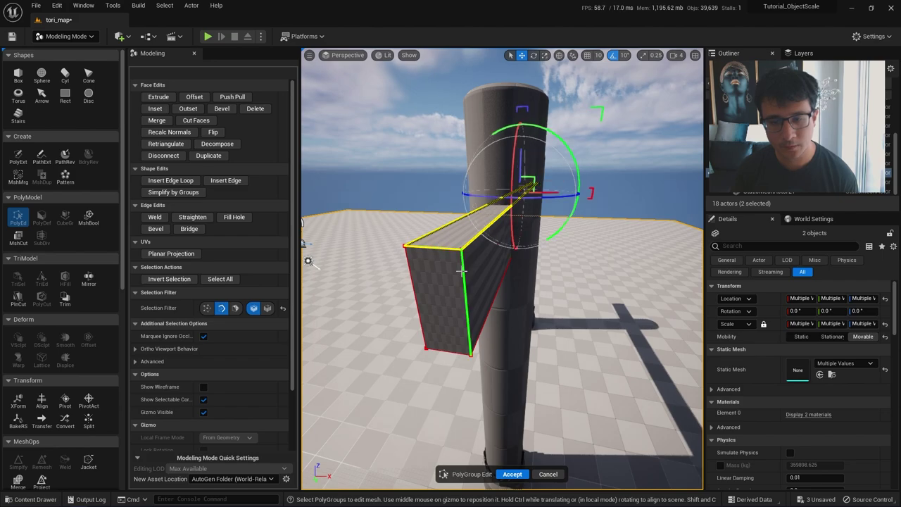
shift+click(465, 280)
shift+click(416, 282)
- Extend the edge selection to the crossbeam's bottom edges and the edges of its opposite end
key(q)
right_drag(418, 284, 396, 240)
shift+click(474, 321)
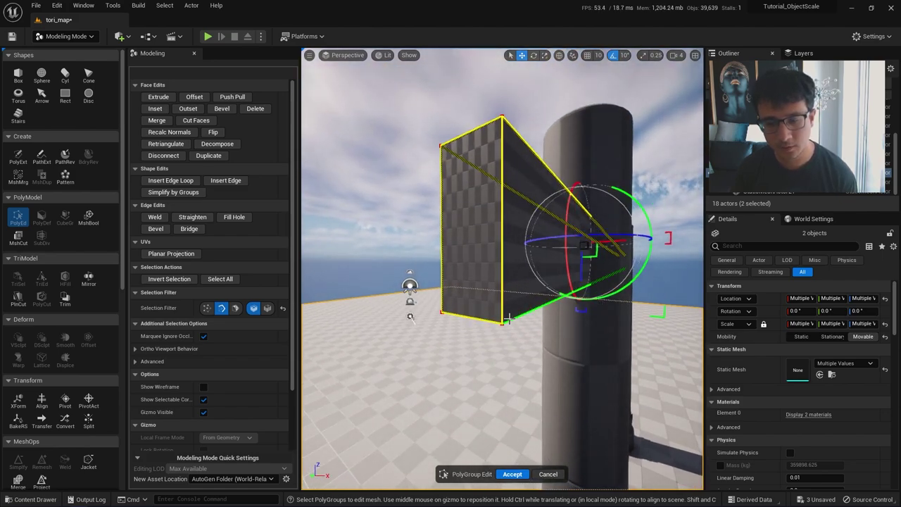
shift+click(509, 319)
key(d)
right_drag(509, 319, 373, 298)
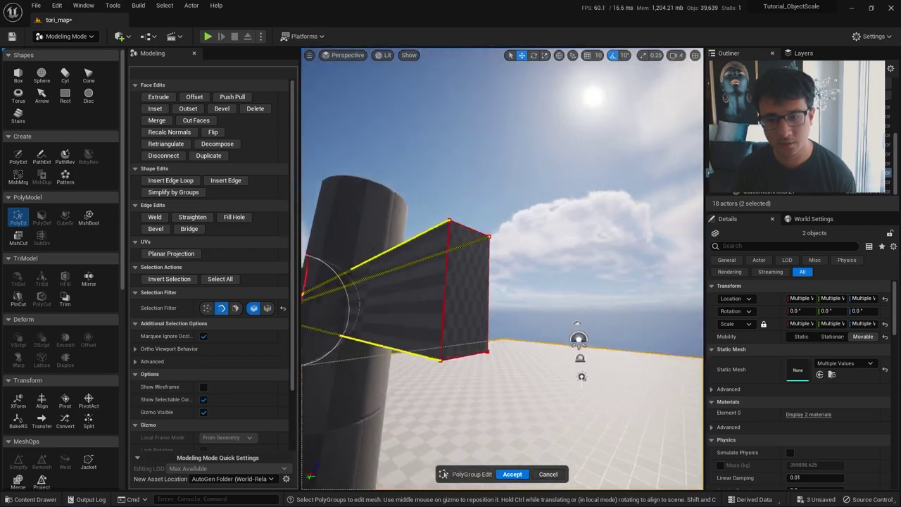
alt+drag(436, 324, 478, 373)
shift+click(515, 265)
shift+click(504, 275)
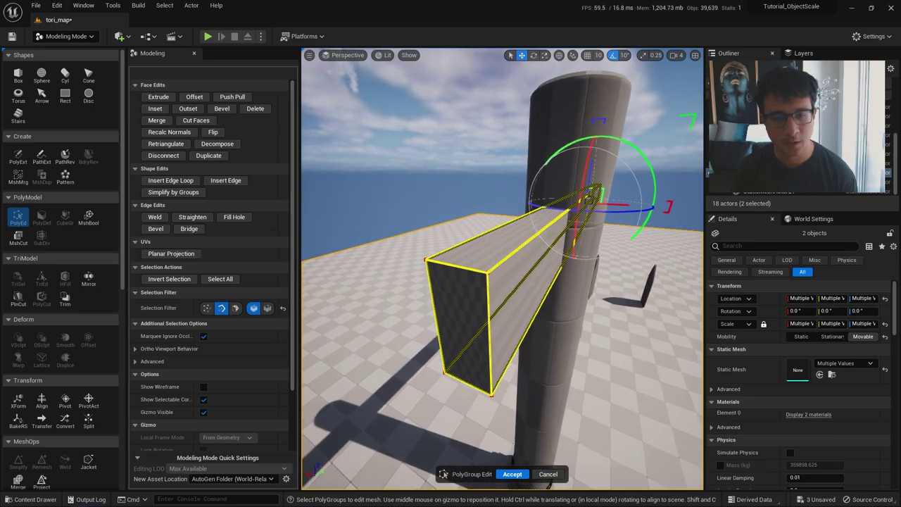
- Bevel the selected crossbeam edges with a distance of about 2.69 and accept the PolyGroup edit
click(159, 227)
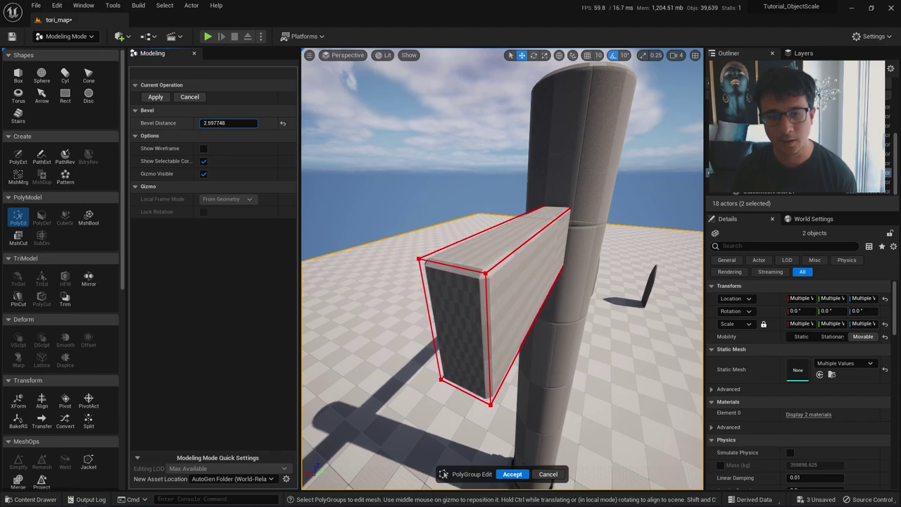
right_drag(450, 282, 354, 241)
key(w)
key(s)
key(w)
drag(226, 125, 236, 125)
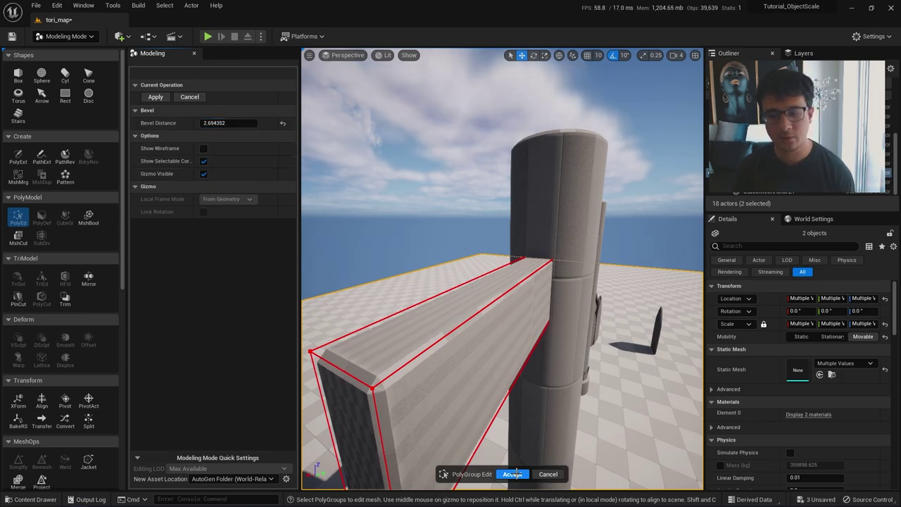
right_drag(518, 473, 489, 394)
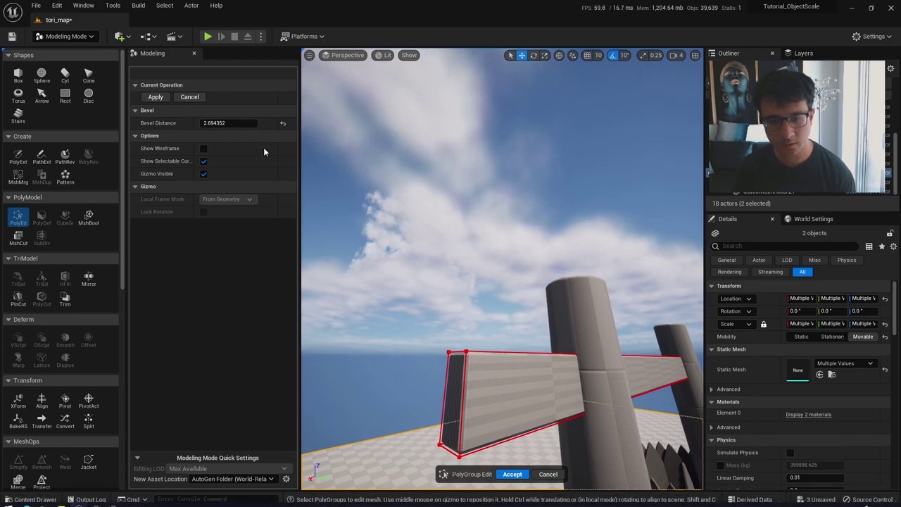
click(508, 474)
- Duplicate the beveled crossbeam straight up to the tops of the columns, at a height of about 914.7
right_drag(528, 405, 527, 392)
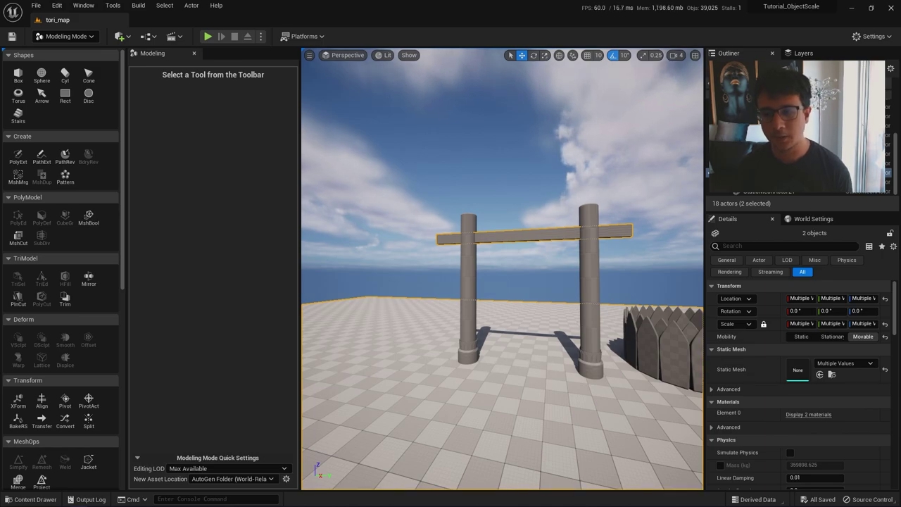
right_drag(541, 319, 535, 318)
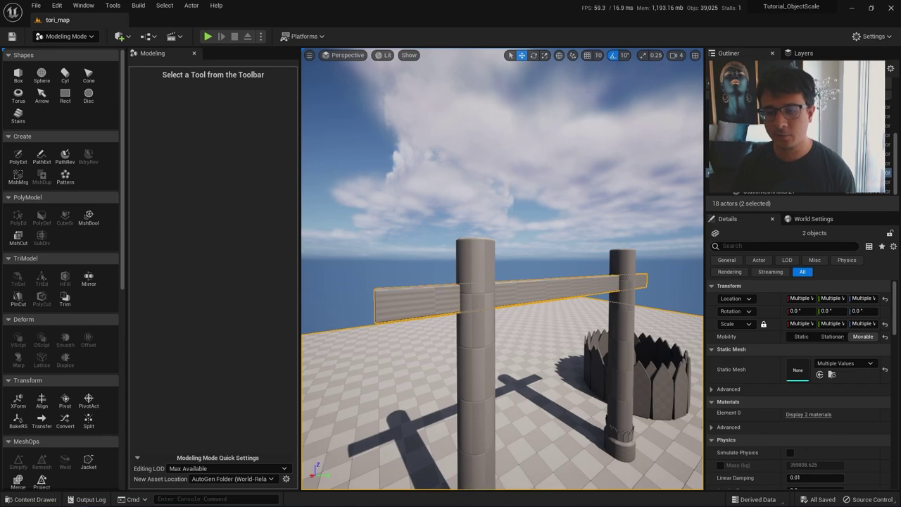
click(542, 290)
mouse_move(542, 290)
right_down()
mouse_move(563, 291)
mouse_move(544, 296)
right_up()
drag(563, 260, 569, 201)
right_drag(569, 201, 563, 204)
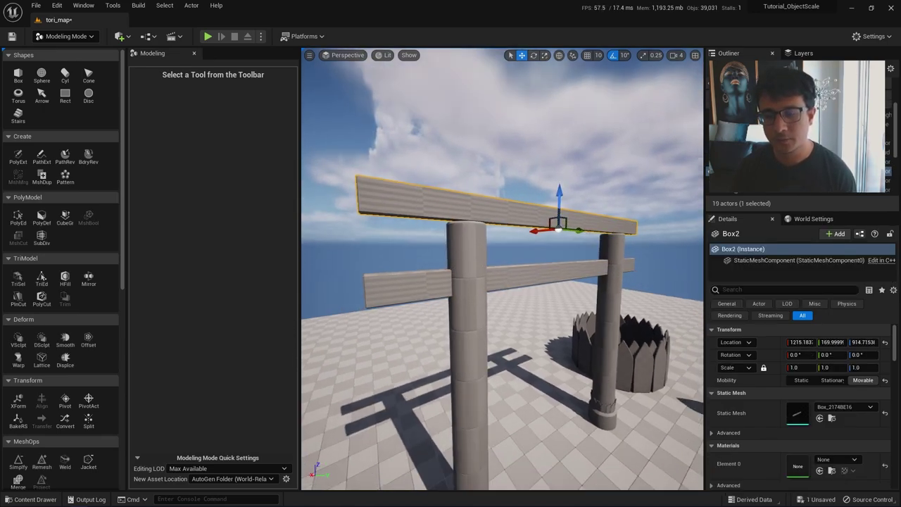
- Widen the upper beam's depth to an X scale of about 2.99
mouse_move(531, 289)
right_down()
mouse_move(549, 310)
mouse_move(531, 290)
right_up()
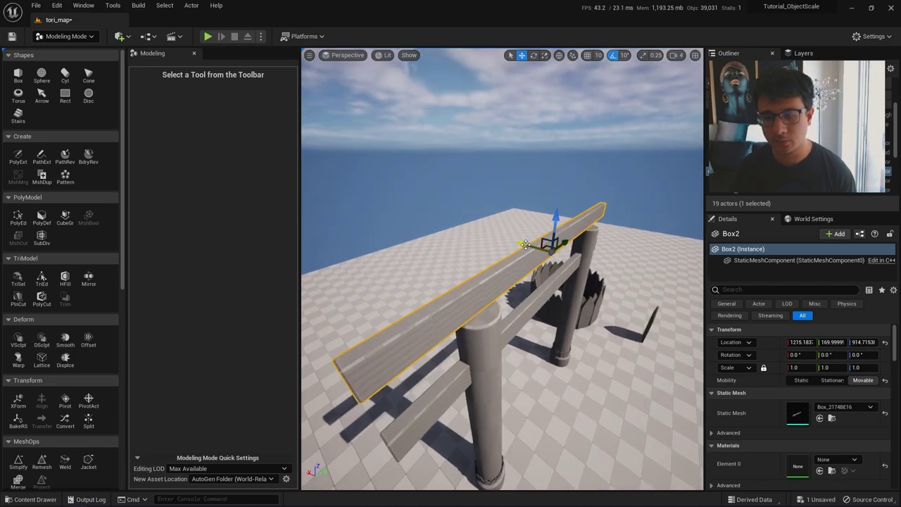
click(512, 236)
click(522, 259)
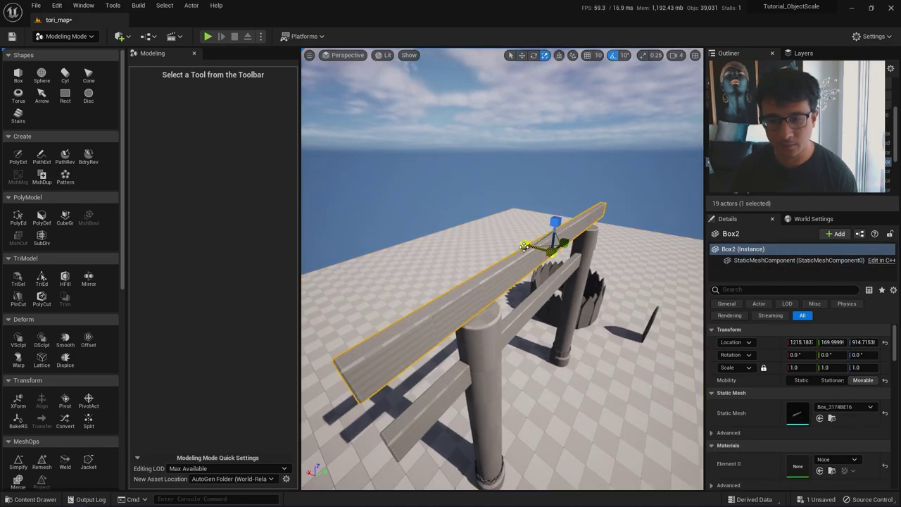
drag(525, 244, 499, 237)
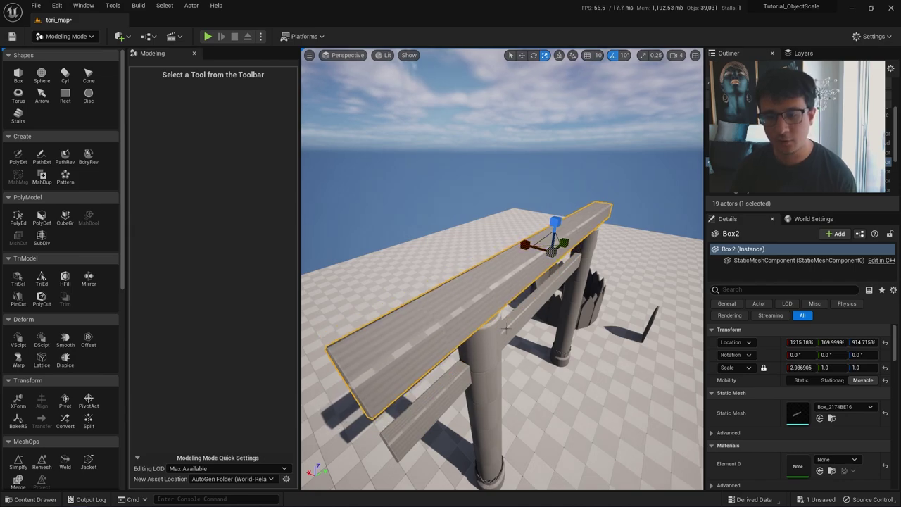
mouse_move(506, 329)
right_down()
mouse_move(496, 275)
mouse_move(507, 270)
mouse_move(490, 271)
mouse_move(505, 271)
mouse_move(501, 328)
right_up()
- Lower the upper beam onto the columns to a height of about 908.8 and reduce its X scale to about 2.58
key(w)
drag(507, 262, 506, 264)
right_drag(506, 264, 377, 317)
key(s)
key(Escape)
key(w)
click(427, 296)
key(s)
key(w)
key(a)
key(d)
key(q)
key(a)
alt+drag(479, 247, 524, 287)
key(a)
right_drag(535, 287, 621, 282)
key(a)
key(s)
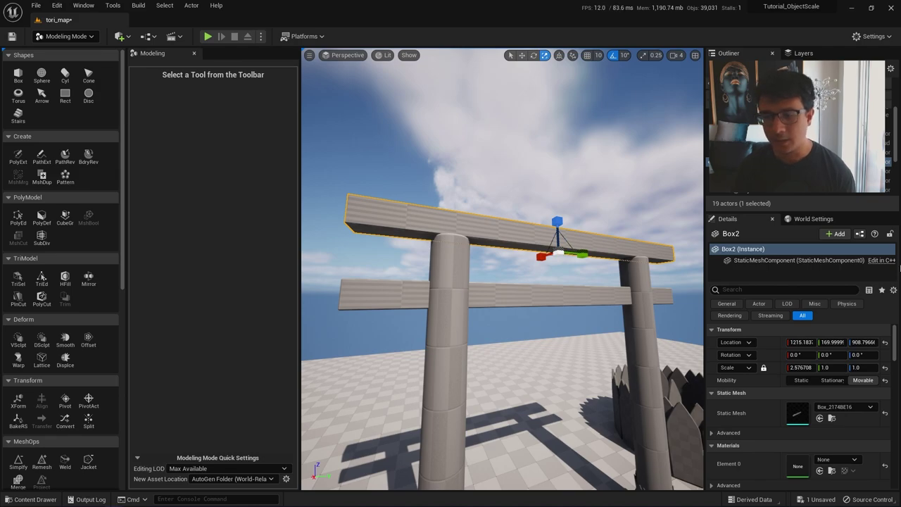
alt+drag(567, 314, 599, 319)
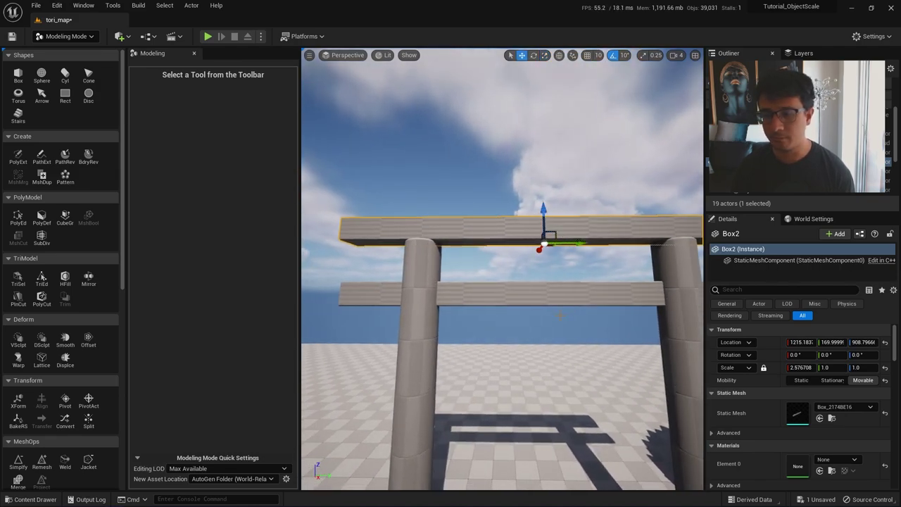
key(s)
right_drag(559, 315, 553, 329)
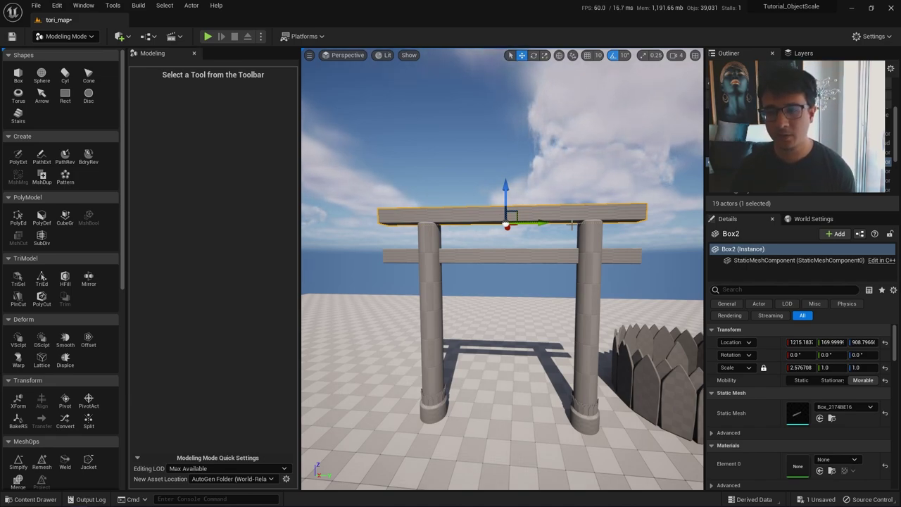
- Duplicate the upper beam upward to stack a second one directly on it, at a height of about 976.8
right_drag(571, 226, 580, 230)
key(e)
key(w)
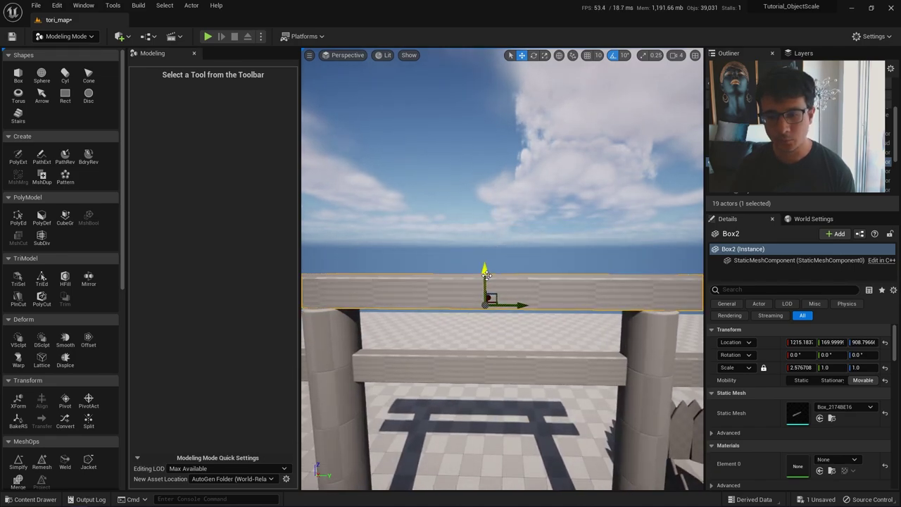
alt+drag(486, 274, 475, 244)
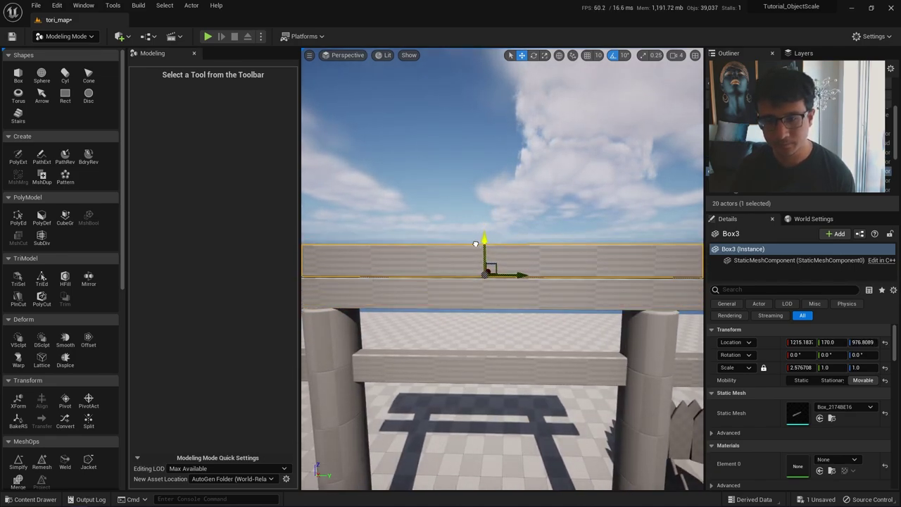
scroll(475, 243, down, 6)
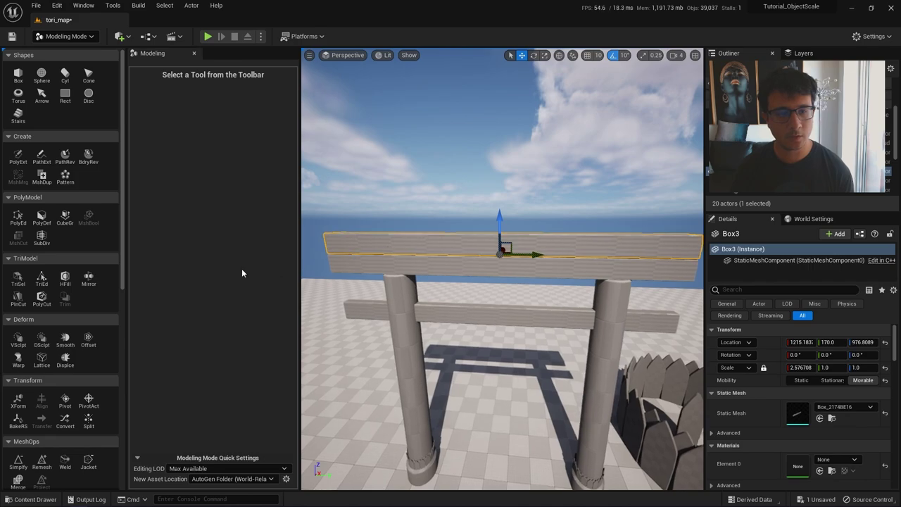
- Give the topmost beam its own mesh asset with the Duplicate tool, deleting the input object
click(42, 175)
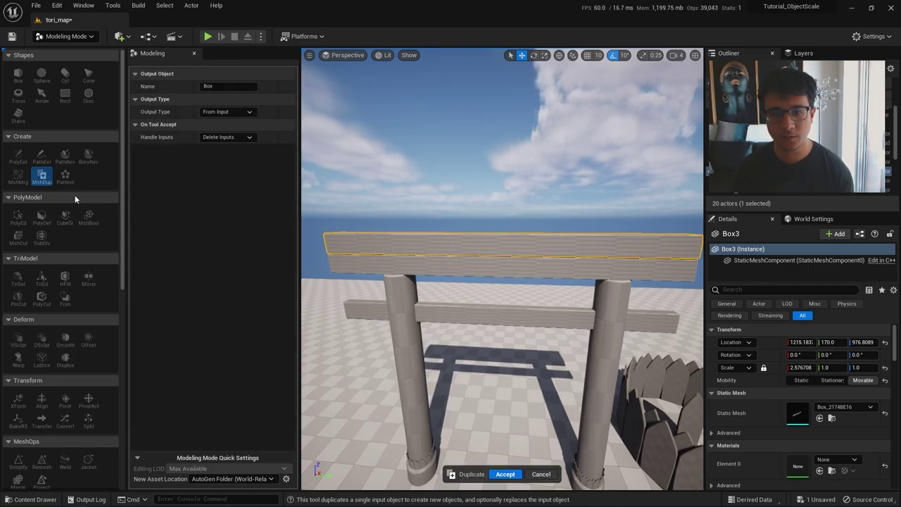
click(505, 474)
right_drag(496, 304, 517, 292)
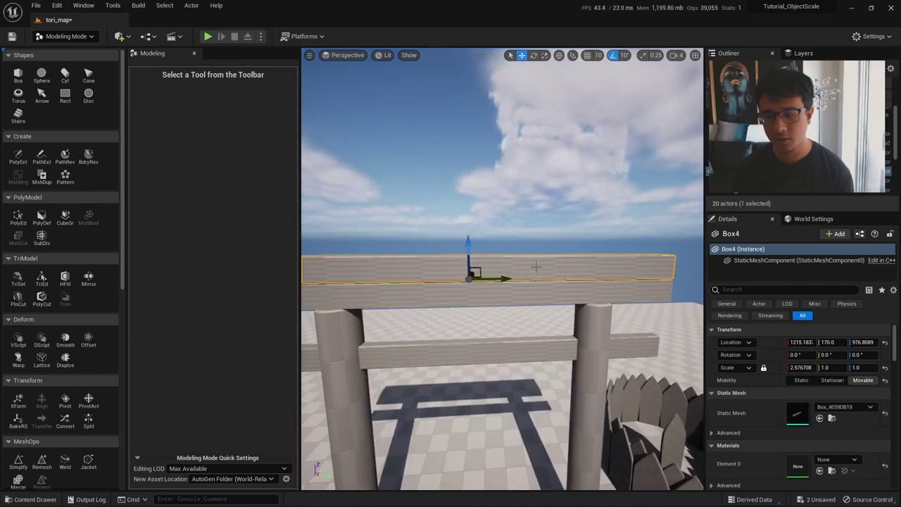
- Unlock proportional scaling, try an X scale of 1 on the topmost beam, and undo the scale change
click(764, 368)
click(803, 368)
text(1)
key(Return)
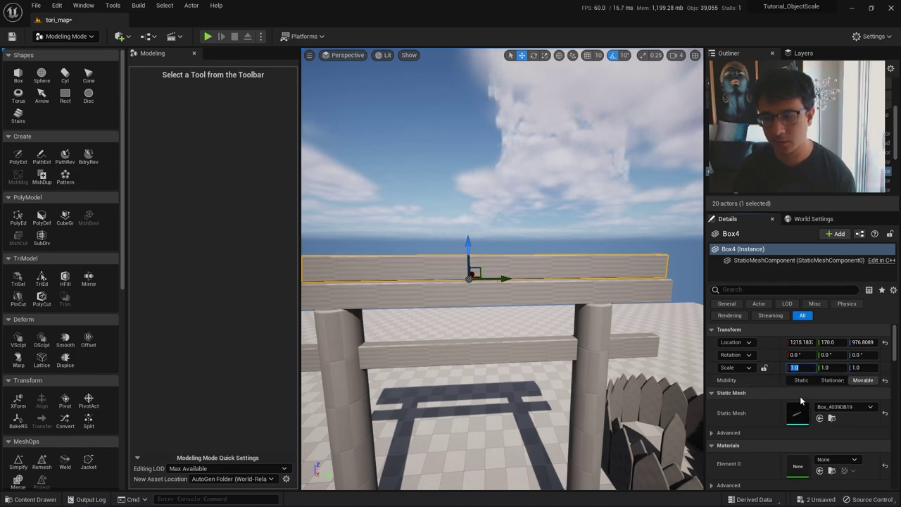
mouse_move(605, 306)
right_down()
mouse_move(637, 325)
mouse_move(626, 305)
mouse_move(792, 303)
mouse_move(605, 306)
right_up()
key(ctrl+z)
key(a)
- Give the lower of the two stacked beams its own mesh asset with the Duplicate tool, deleting the input object
click(522, 326)
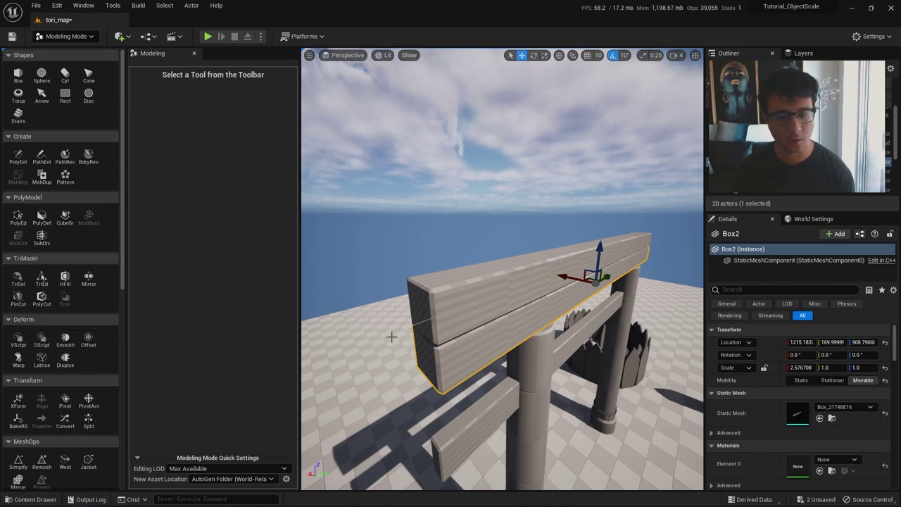
click(41, 176)
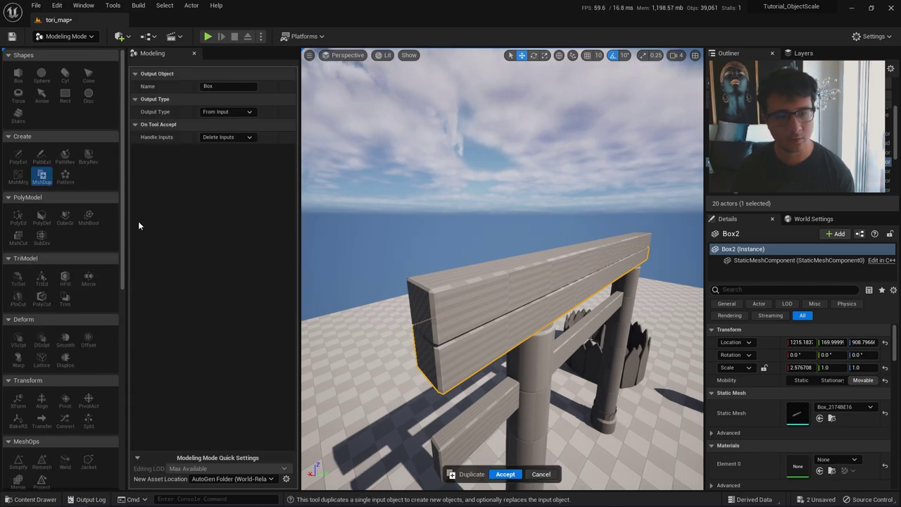
click(521, 474)
key(f)
- Bake rotation and full scale into the mesh assets of both stacked beams, one after the other
click(18, 419)
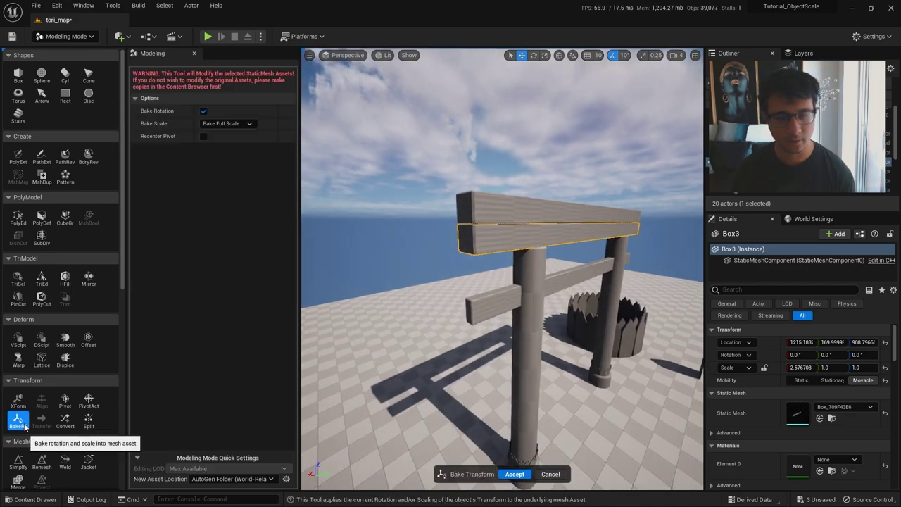
click(511, 474)
click(497, 203)
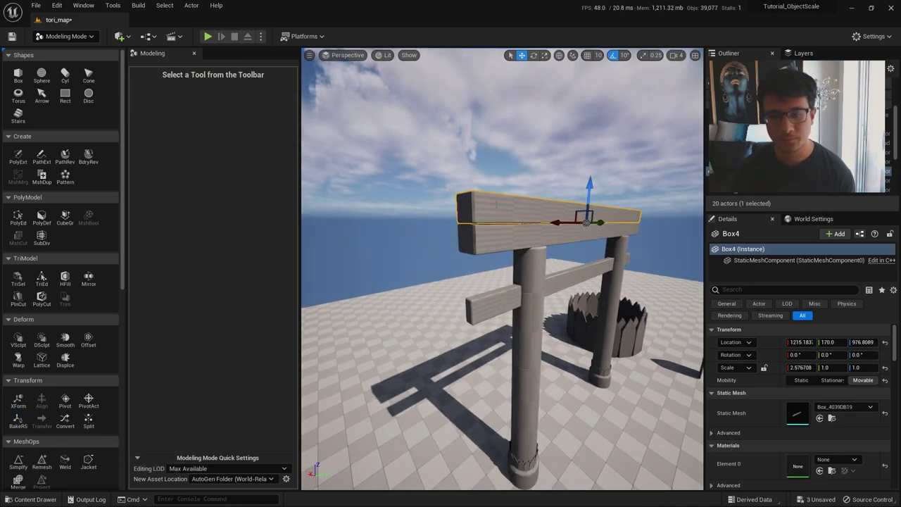
click(19, 419)
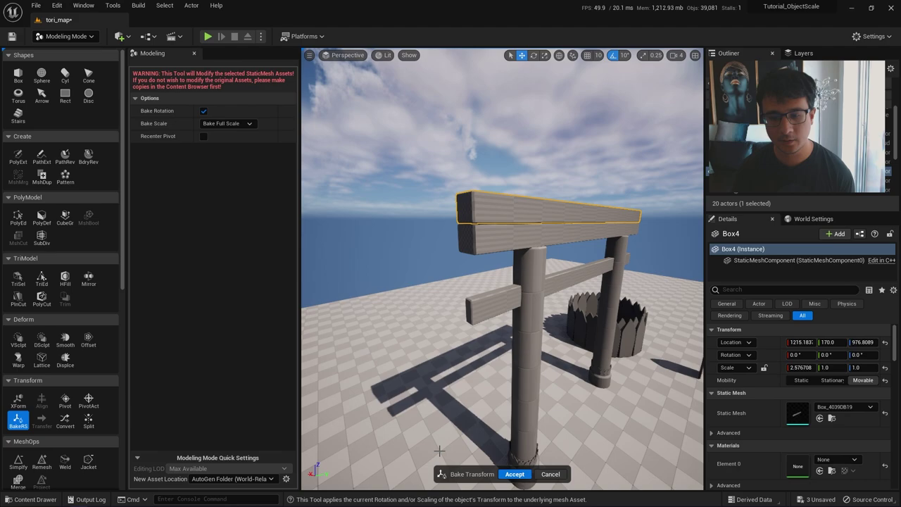
click(513, 474)
key(f)
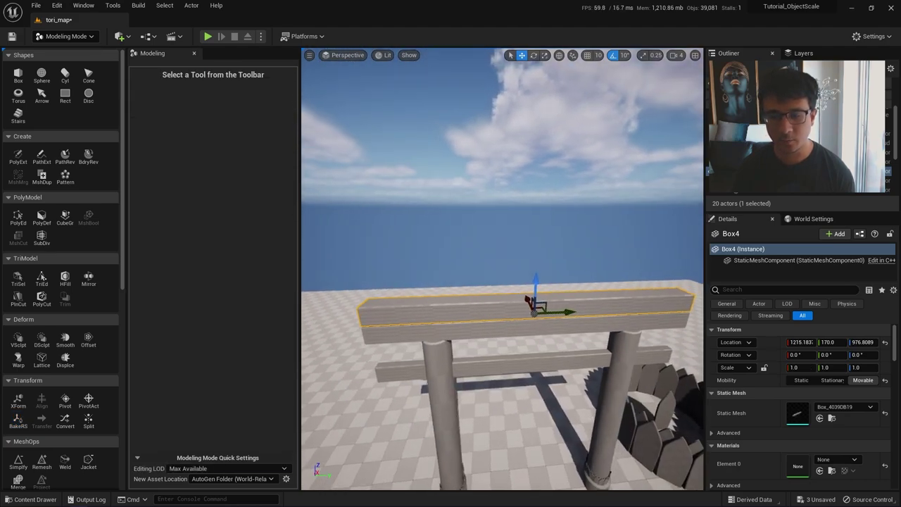
- Lengthen the topmost beam to a Y scale of about 1.22 and adjust its depth over the beam below
key(s)
mouse_move(523, 353)
right_down()
mouse_move(514, 341)
mouse_move(523, 354)
right_up()
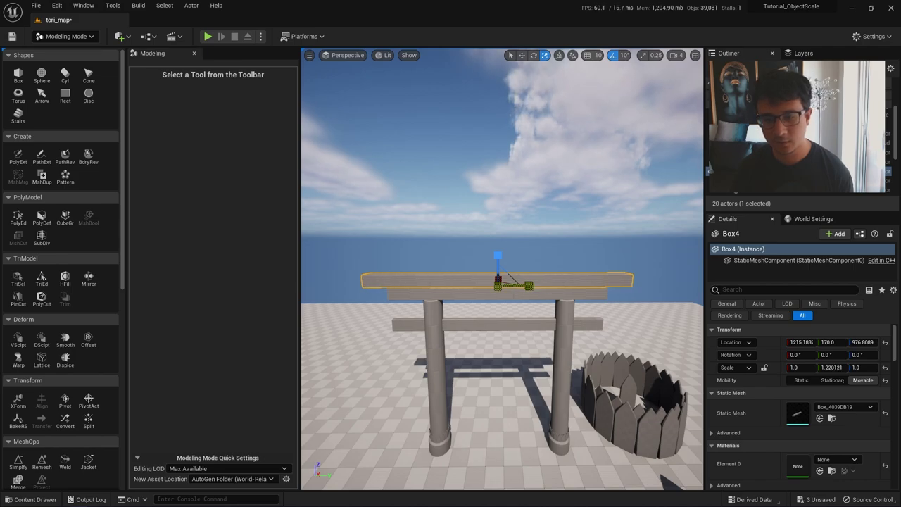
key(q)
right_drag(511, 378, 527, 378)
key(w)
key(a)
key(w)
mouse_move(544, 295)
right_down()
mouse_move(574, 287)
mouse_move(545, 294)
right_up()
drag(540, 291, 520, 291)
key(a)
right_drag(520, 292, 548, 290)
alt+drag(556, 274, 519, 289)
key(d)
right_drag(519, 290, 417, 318)
key(s)
- Start a game preview from the floor in front of the gate, check its size against the character, and stop the preview
right_click(525, 422)
click(546, 408)
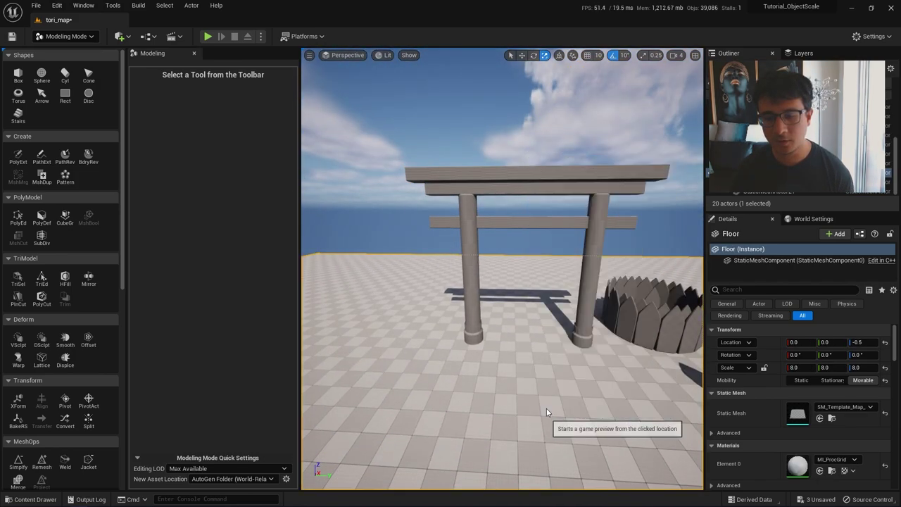
key(s)
key(w)
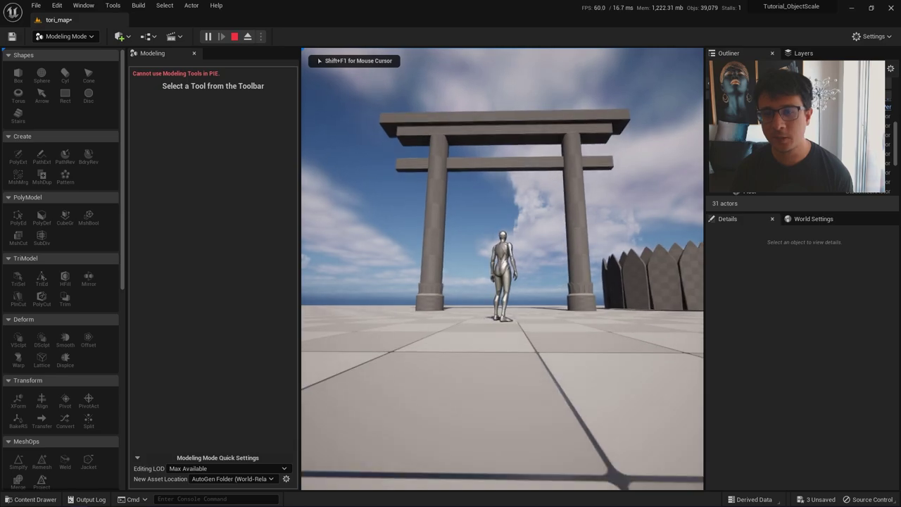
key(Escape)
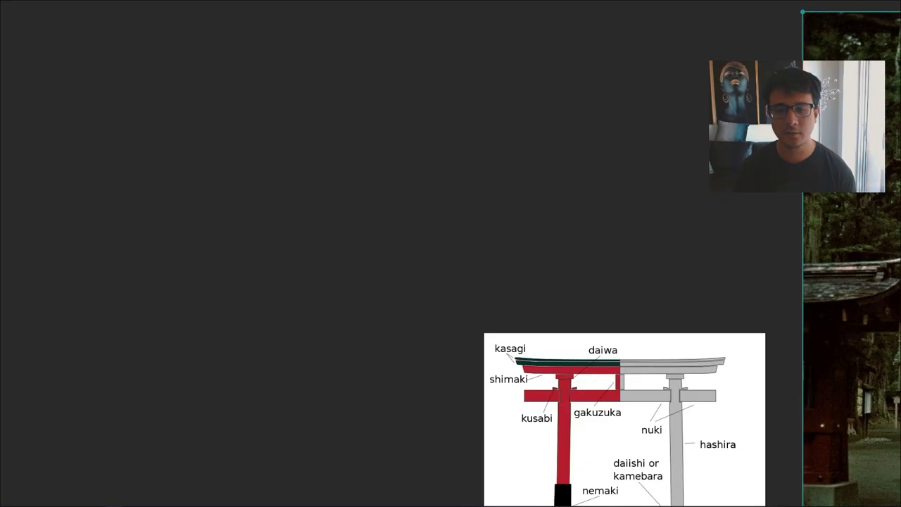
- Switch to the torii reference board and examine how the stacked top beams curve and end in the dark gate photo
scroll(631, 124, down, 3)
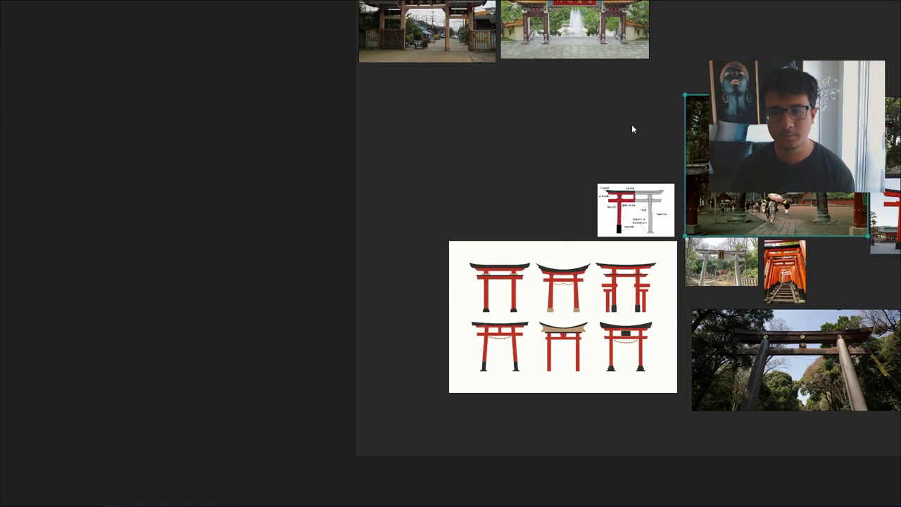
scroll(510, 226, up, 8)
scroll(423, 214, down, 3)
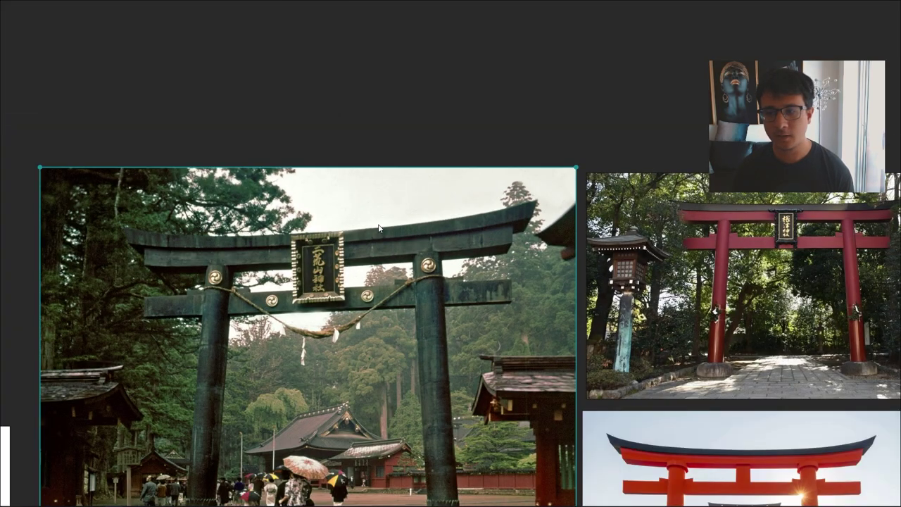
scroll(378, 227, up, 4)
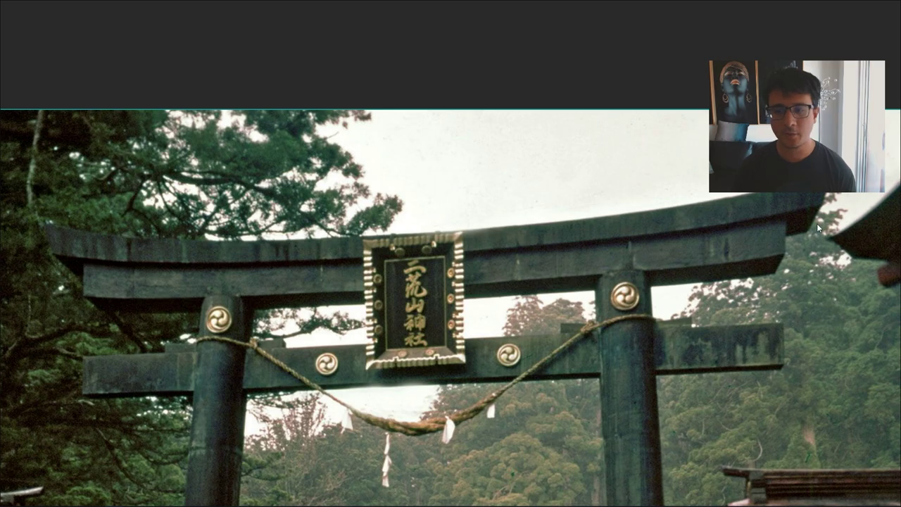
scroll(161, 231, down, 2)
scroll(161, 231, down, 2)
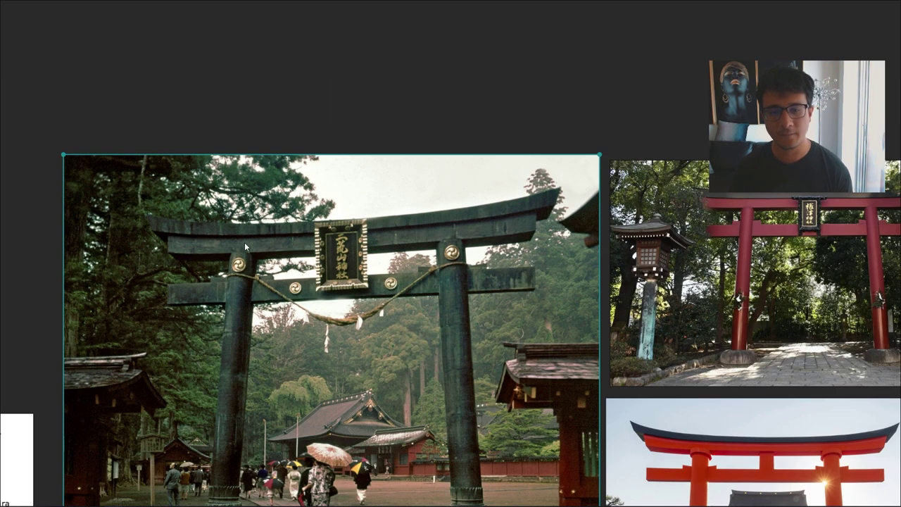
scroll(167, 218, up, 4)
scroll(211, 232, down, 5)
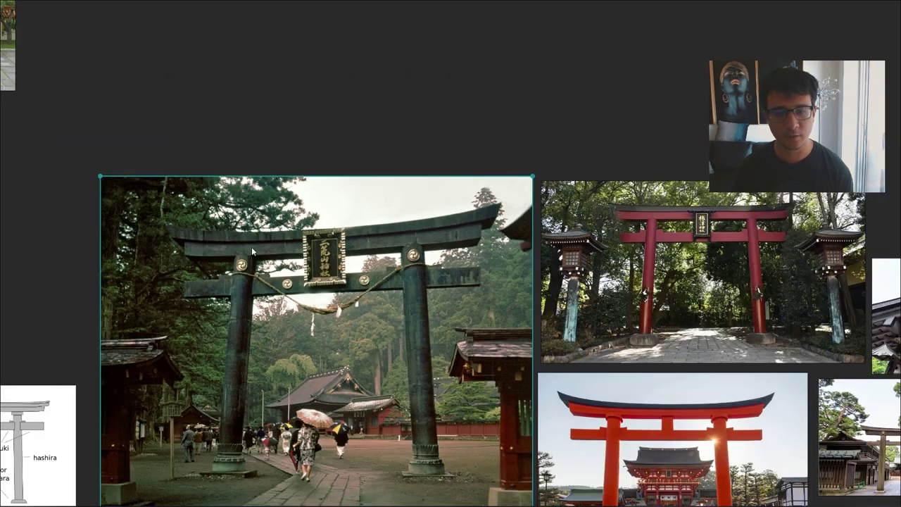
scroll(255, 243, up, 3)
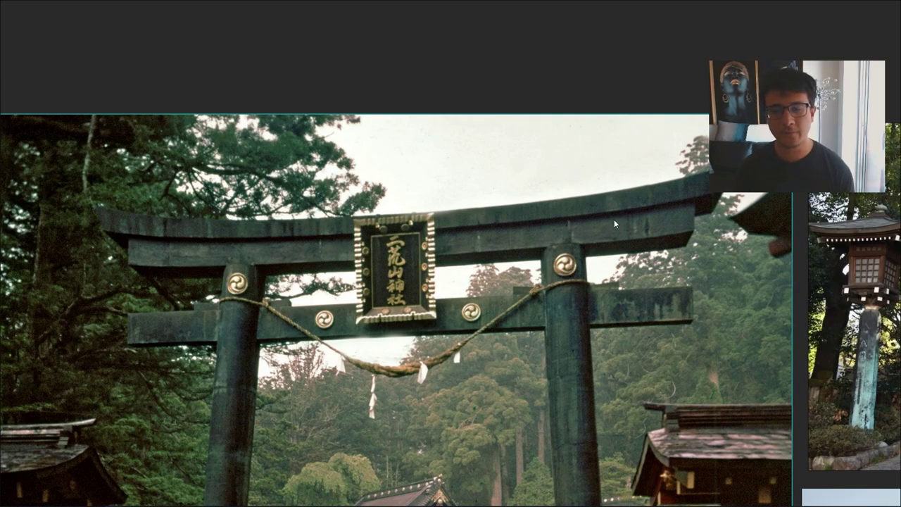
- Return to Unreal Engine and bake rotation and full scale into the topmost beam's mesh asset
key(alt+Tab)
right_drag(555, 233, 560, 297)
key(w)
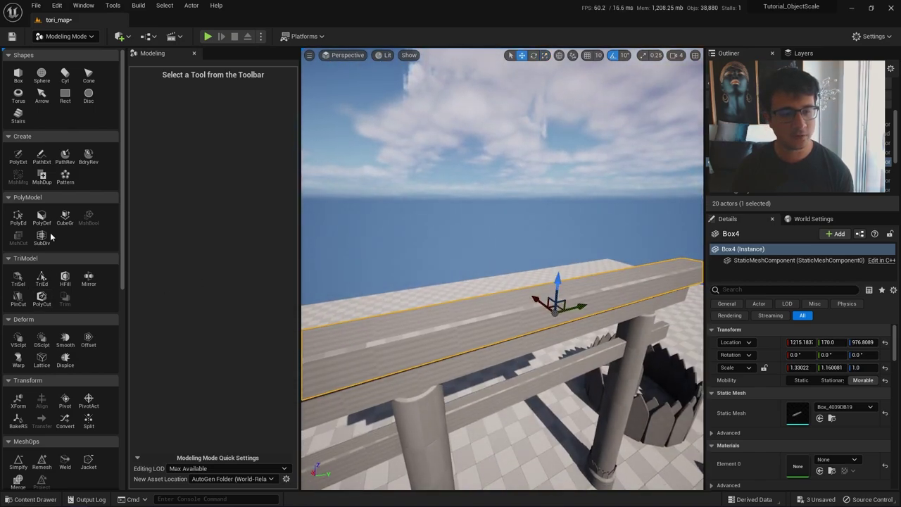
scroll(51, 238, down, 3)
click(18, 345)
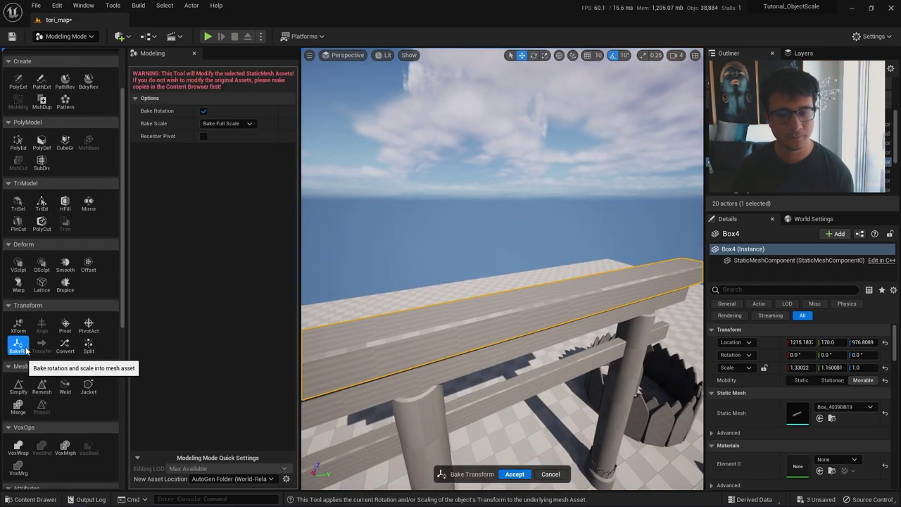
click(512, 474)
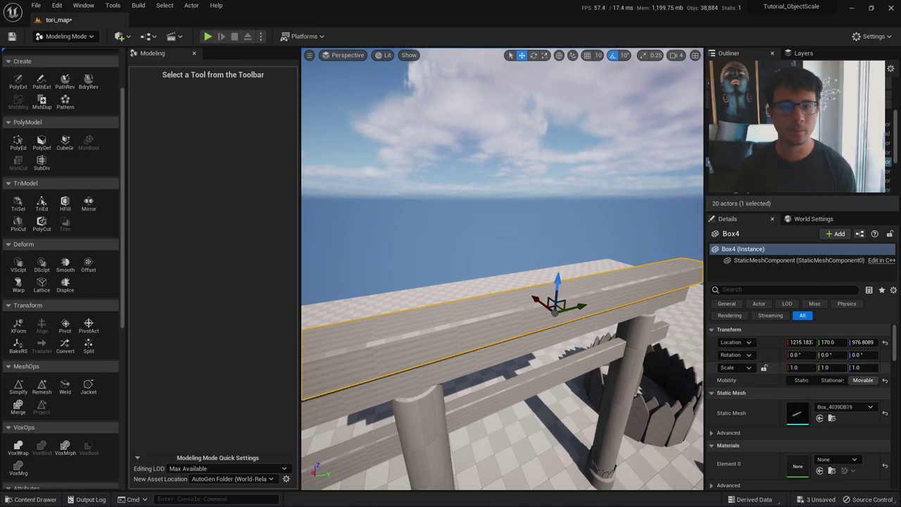
- Insert a series of crosswise edge loops along the full length of the topmost beam with PolyGroup Edit and accept
right_drag(344, 308, 516, 289)
key(alt+3)
key(alt+2)
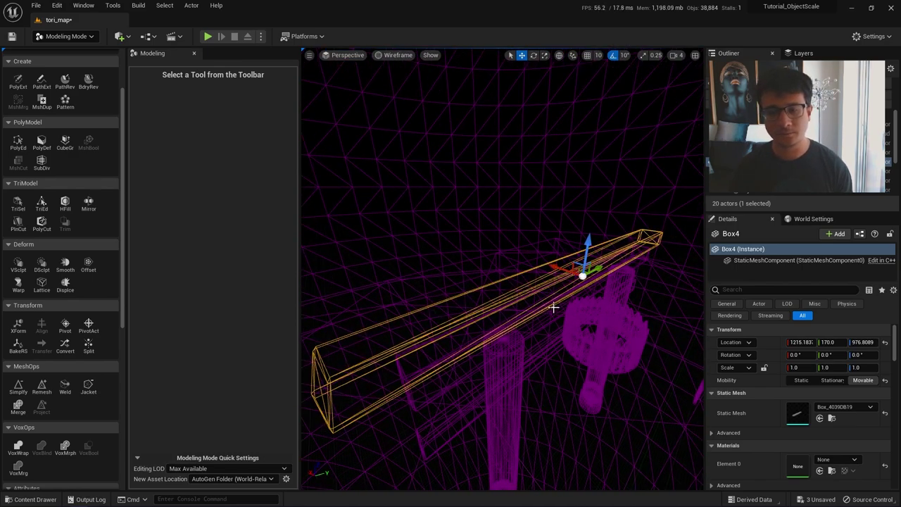
key(alt+4)
click(17, 141)
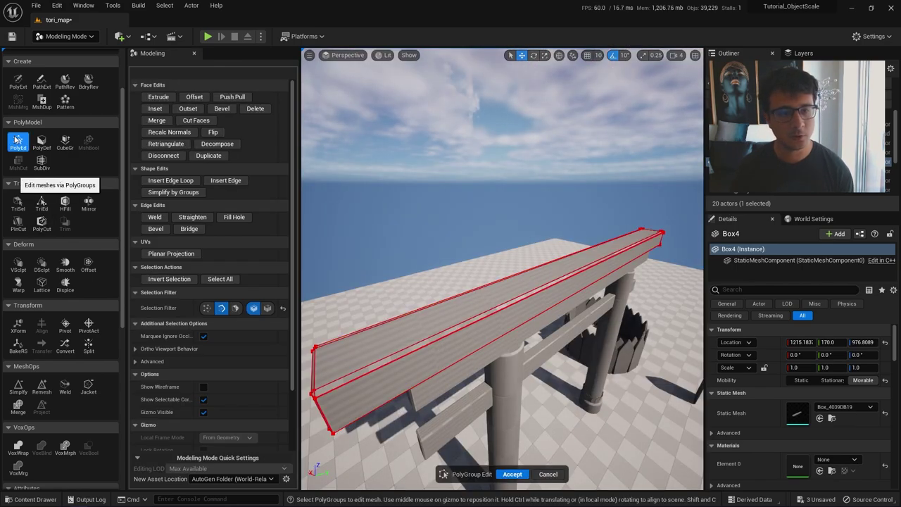
click(171, 180)
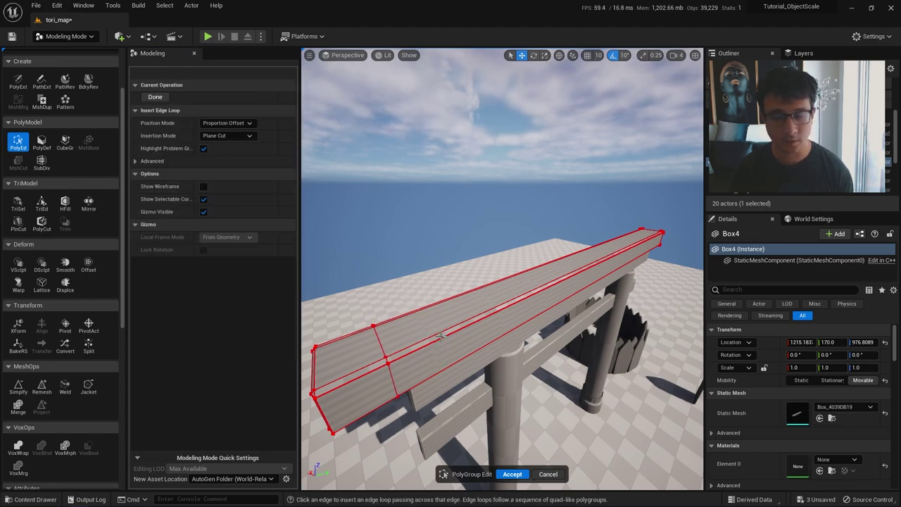
alt+drag(491, 310, 445, 289)
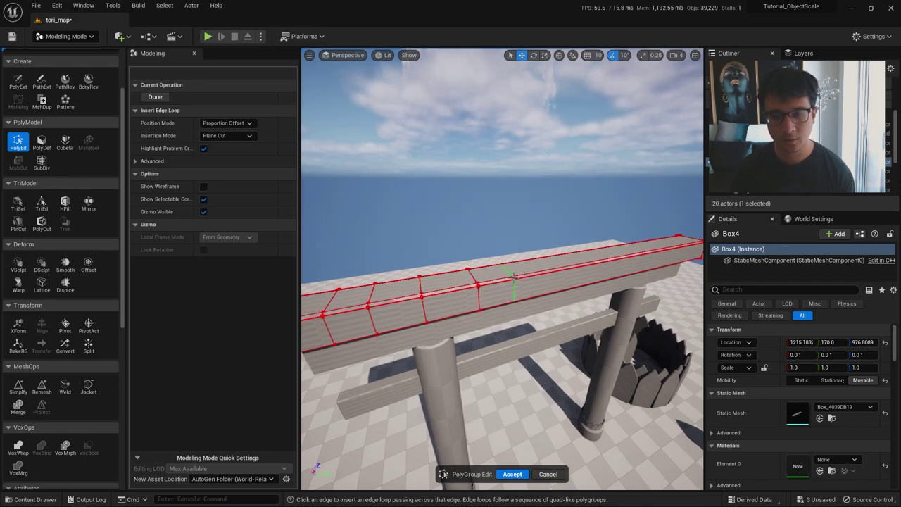
alt+drag(525, 277, 466, 287)
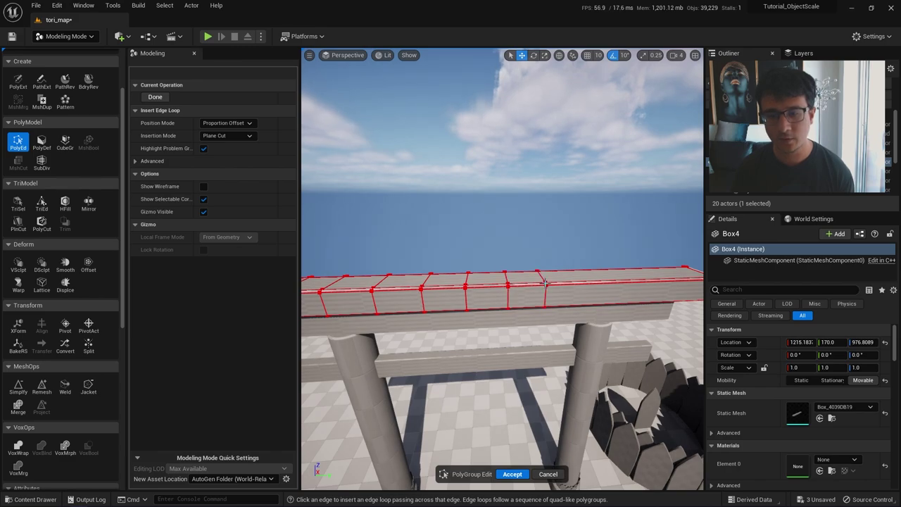
alt+drag(588, 282, 476, 281)
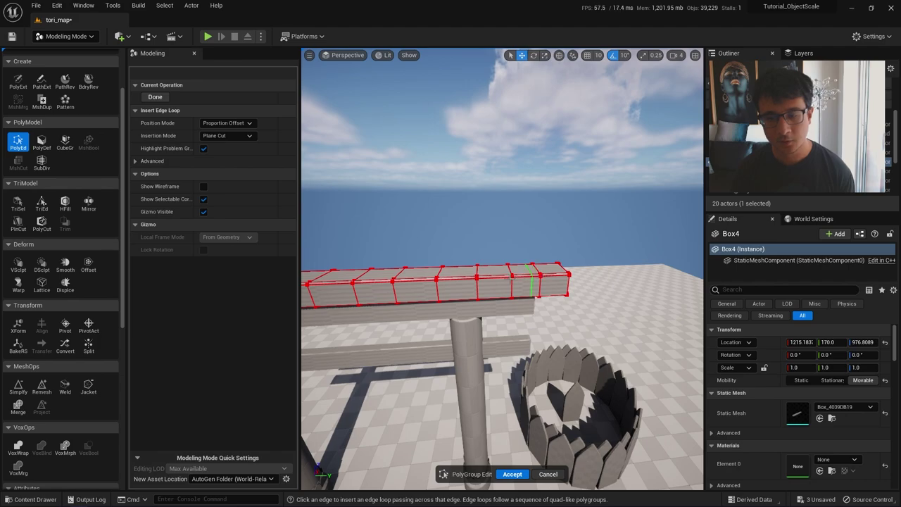
key(s)
right_drag(532, 276, 538, 256)
key(s)
key(w)
key(q)
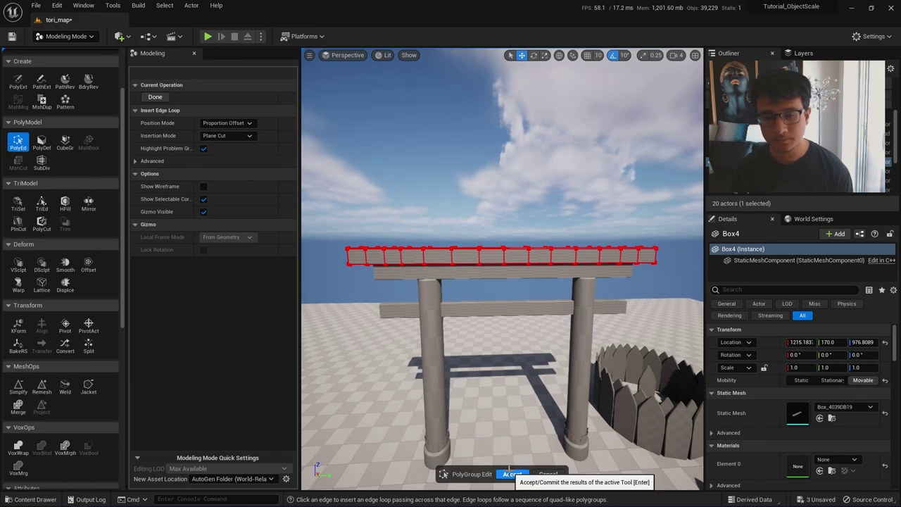
click(510, 474)
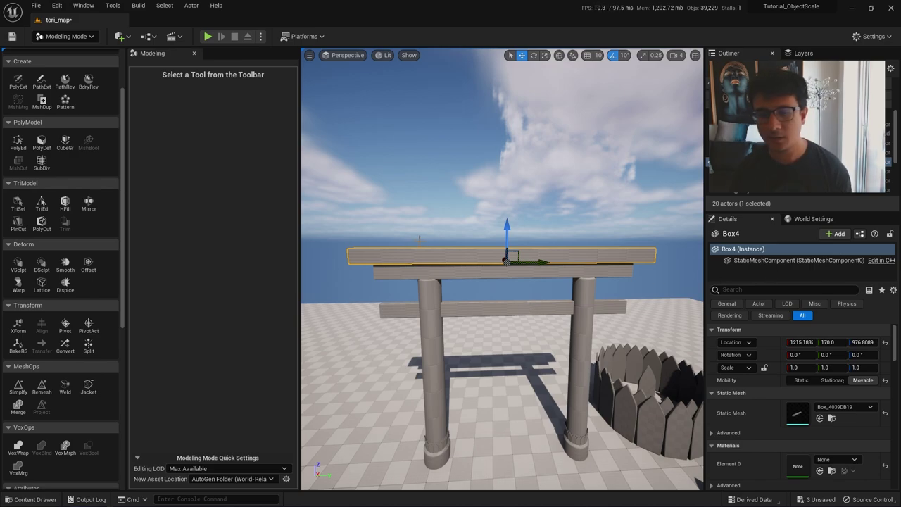
- Start a Lattice deform on the topmost beam with resolution 2 on the X, Y and Z axes
right_drag(502, 281, 539, 278)
alt+drag(606, 272, 645, 274)
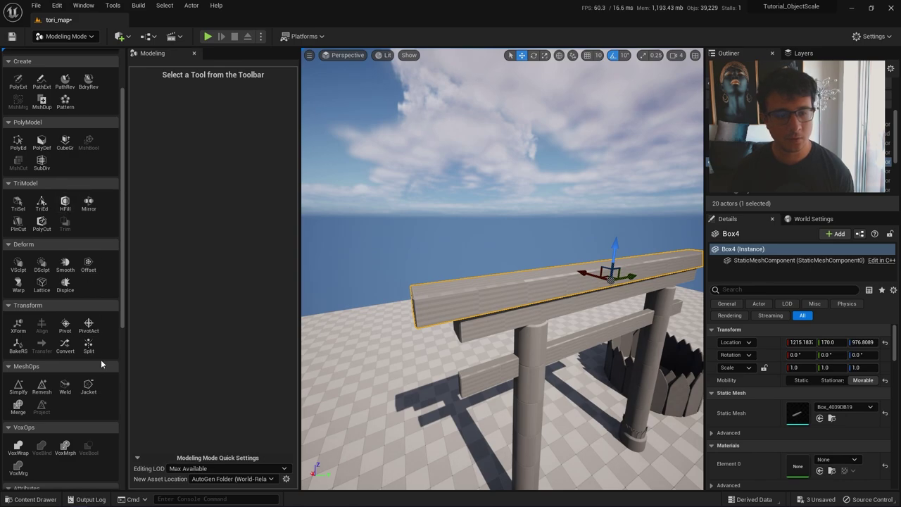
click(45, 288)
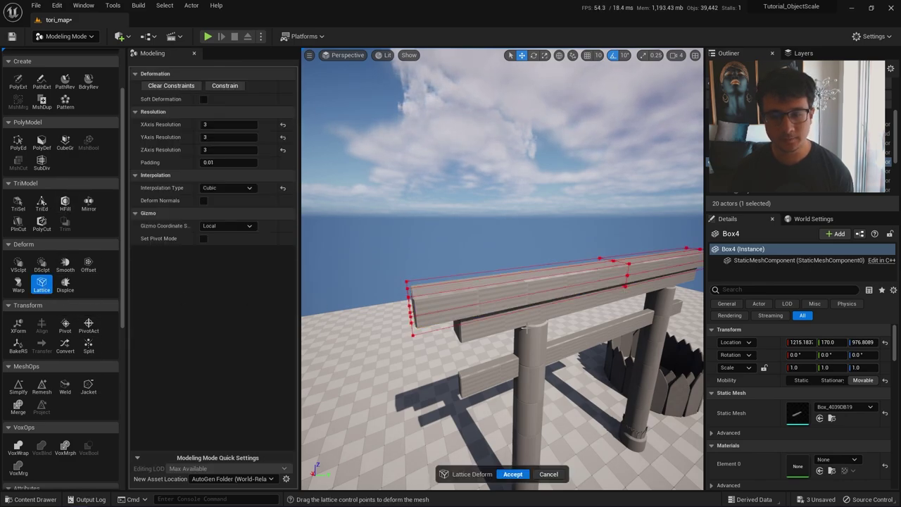
right_drag(522, 323, 493, 308)
click(213, 124)
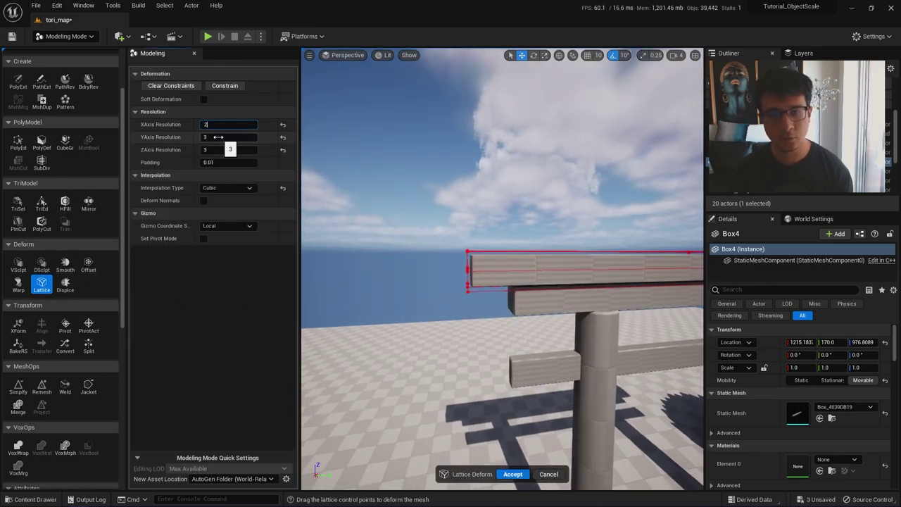
text(2)
click(216, 137)
- Turn on grid snapping, pull the upper lattice corners outward at both beam ends so they slant, and accept the deformation
right_drag(412, 236, 400, 236)
drag(414, 238, 459, 264)
right_drag(459, 264, 432, 260)
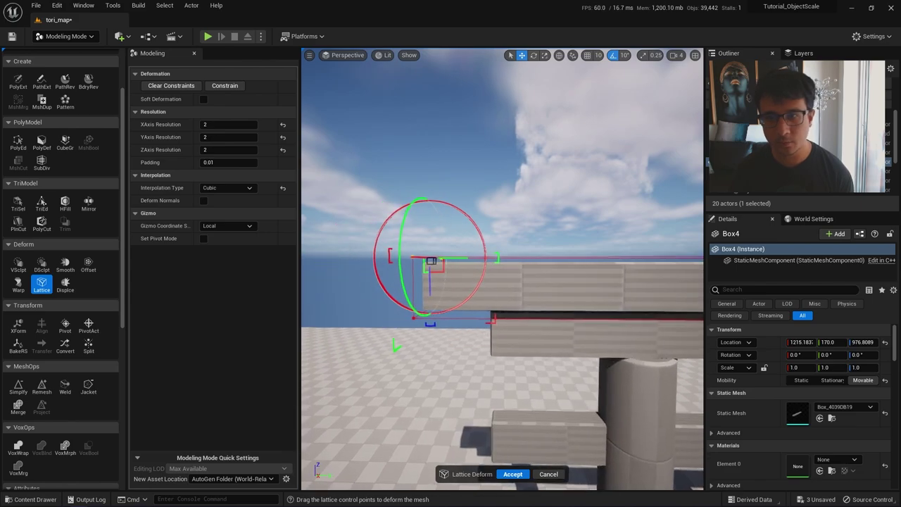
click(587, 56)
drag(454, 253, 438, 252)
right_drag(436, 252, 441, 253)
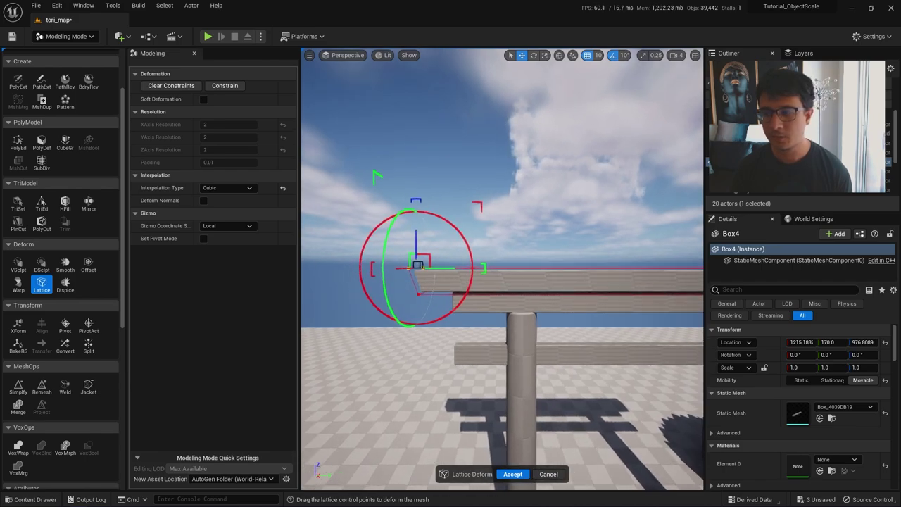
right_drag(537, 239, 537, 239)
drag(487, 277, 506, 269)
right_drag(506, 268, 507, 270)
right_drag(469, 450, 469, 450)
click(512, 474)
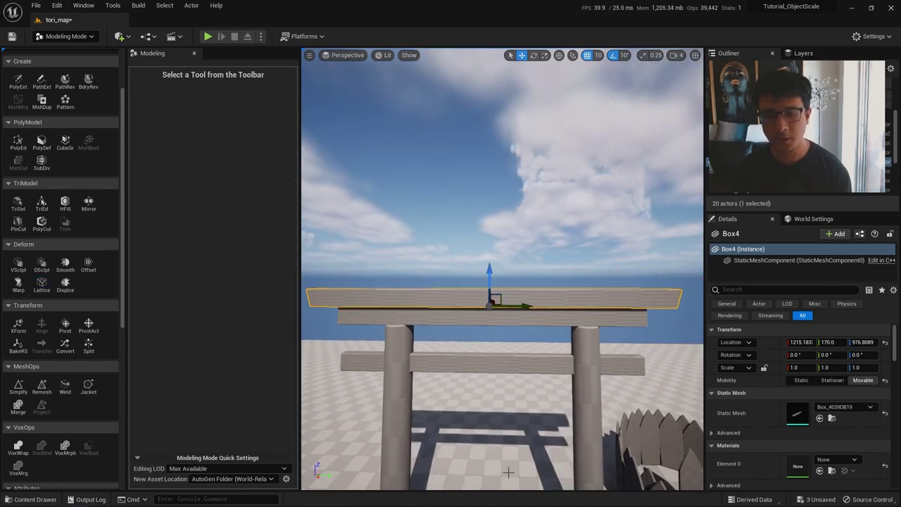
- Start another Lattice deform on the topmost beam with resolution 3 on the X, Y and Z axes
click(42, 285)
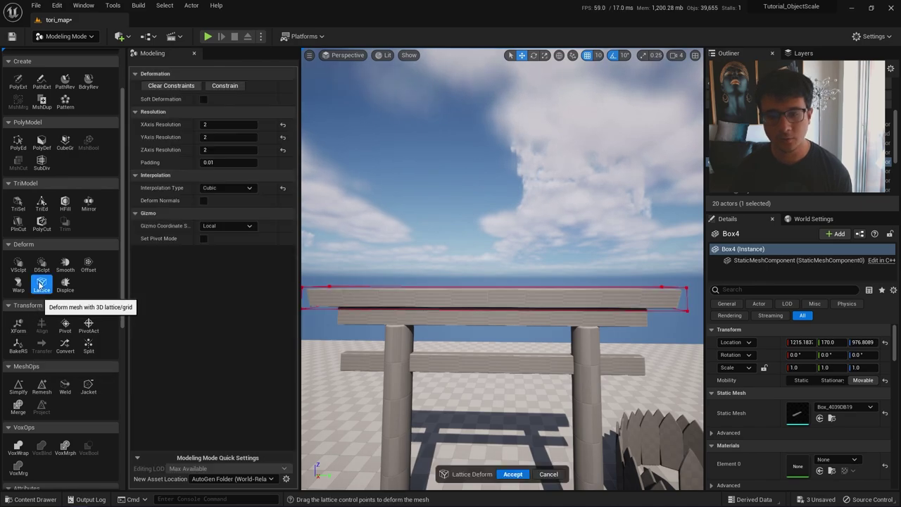
click(206, 127)
text(3)
click(213, 138)
text(3)
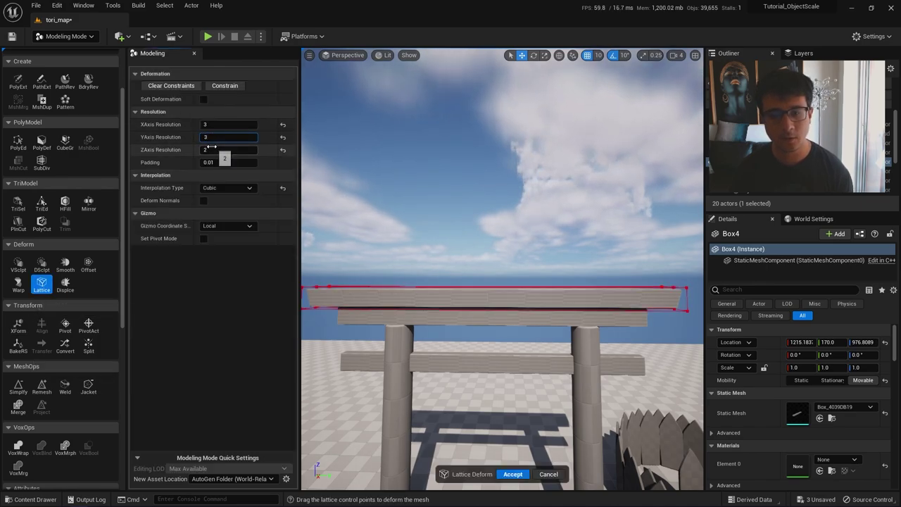
click(211, 146)
text(3)
key(Return)
- Select the lattice control points at the beam's midpoint and move them down to curve the beam
scroll(504, 230, down, 3)
scroll(505, 231, up, 3)
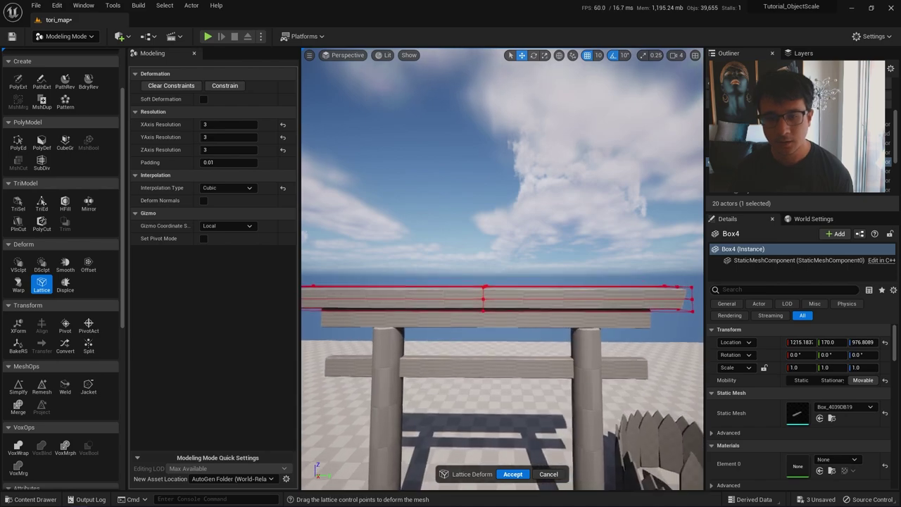
scroll(504, 230, down, 3)
scroll(448, 275, up, 5)
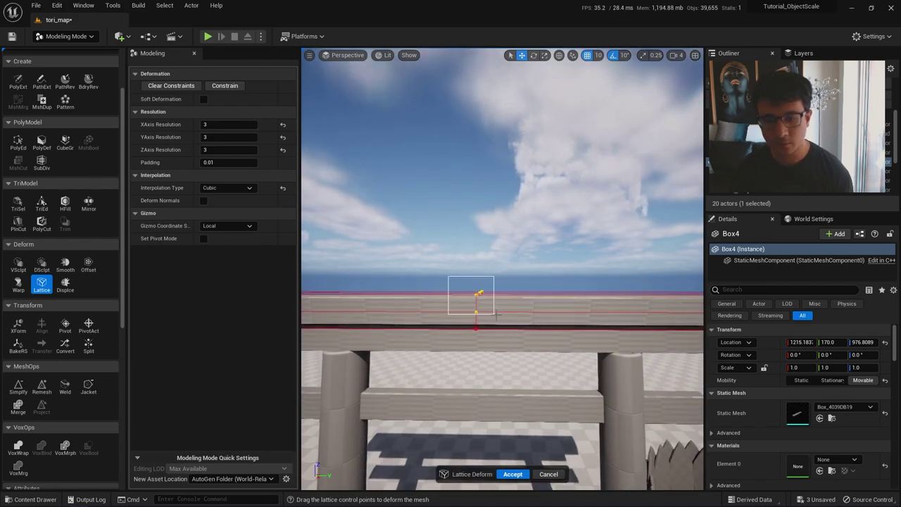
key(alt+2)
right_drag(501, 315, 444, 307)
key(alt+4)
right_drag(497, 284, 572, 280)
drag(488, 281, 488, 298)
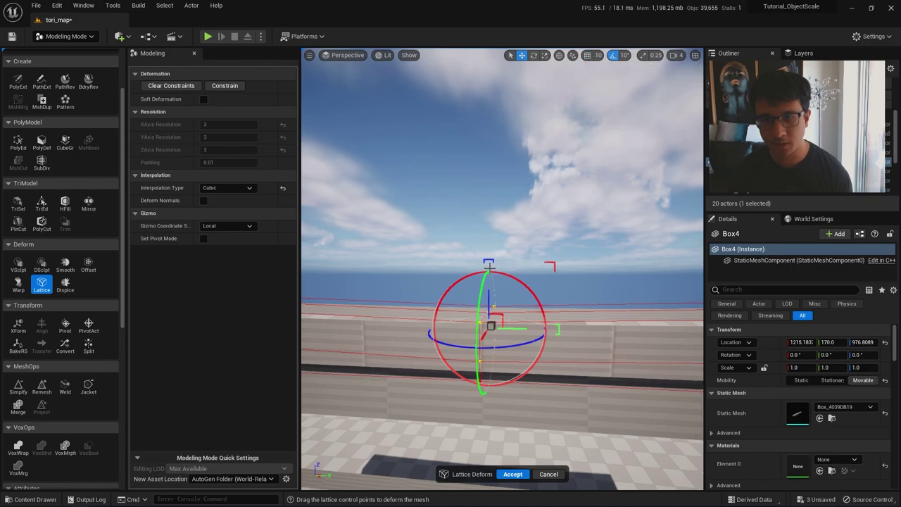
- Select the upper lattice points along the curved beam and fine-tune their height from a front view of the gate
key(e)
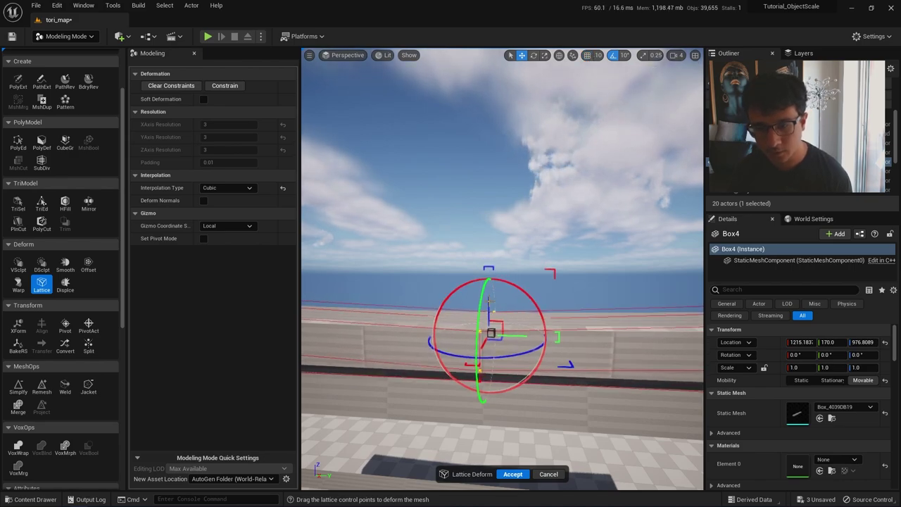
key(s)
right_drag(521, 260, 538, 248)
key(w)
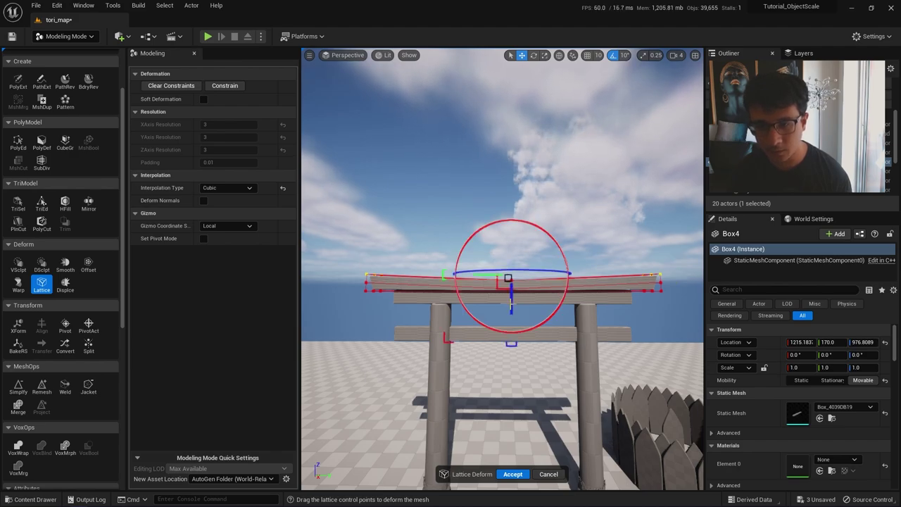
drag(510, 292, 511, 287)
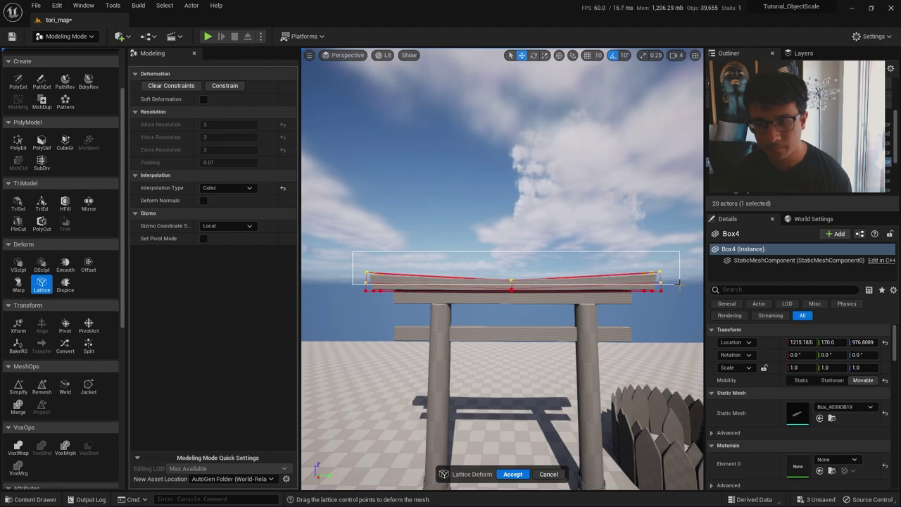
drag(680, 285, 680, 285)
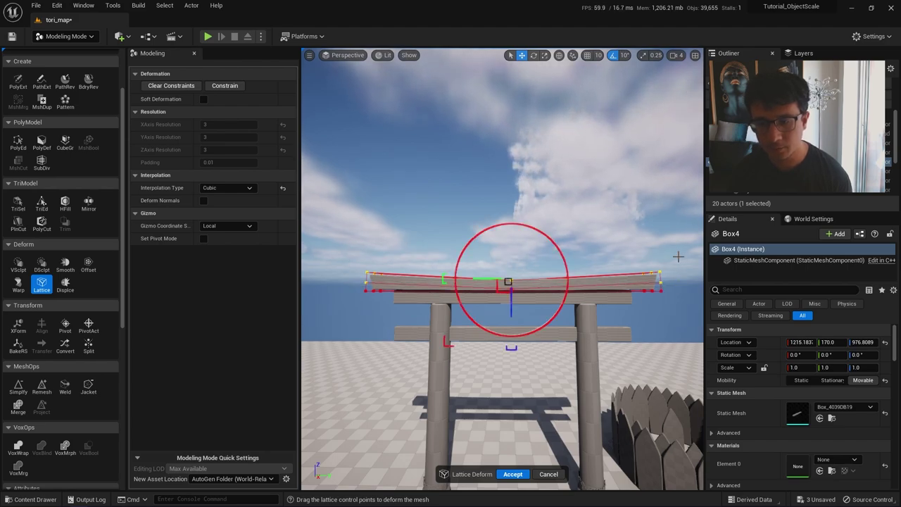
- Pull the upper lattice corner points outward at both ends of the curved beam to sharpen its slanted tips
key(w)
right_drag(678, 257, 676, 271)
key(e)
drag(641, 240, 608, 254)
drag(554, 283, 556, 285)
drag(660, 227, 581, 267)
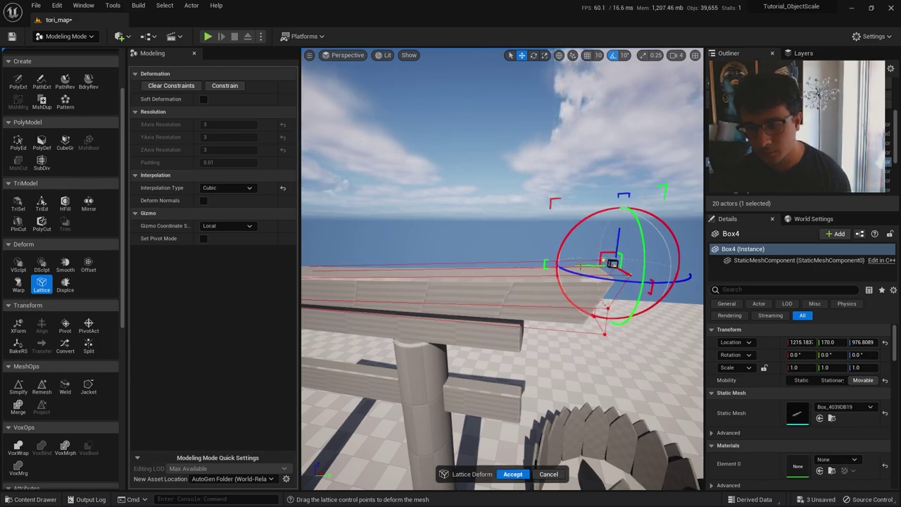
key(a)
right_drag(582, 267, 593, 260)
right_drag(535, 275, 376, 246)
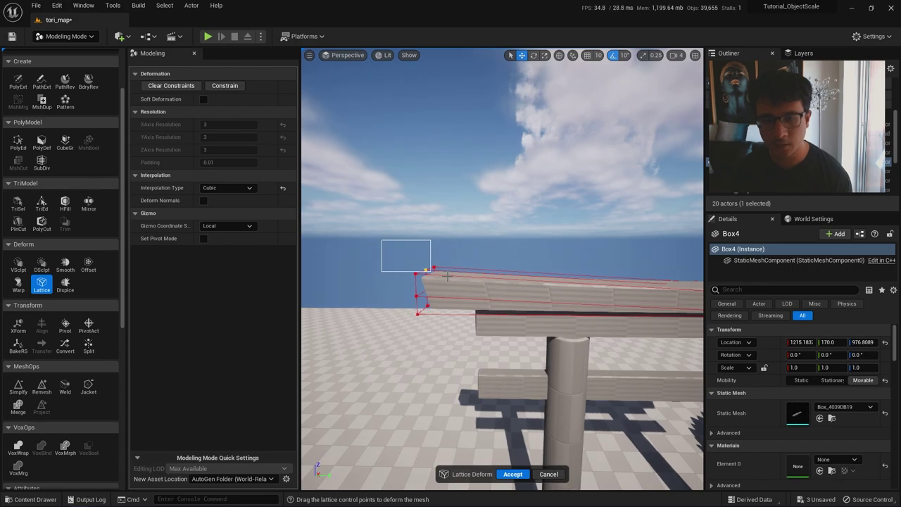
drag(448, 276, 437, 274)
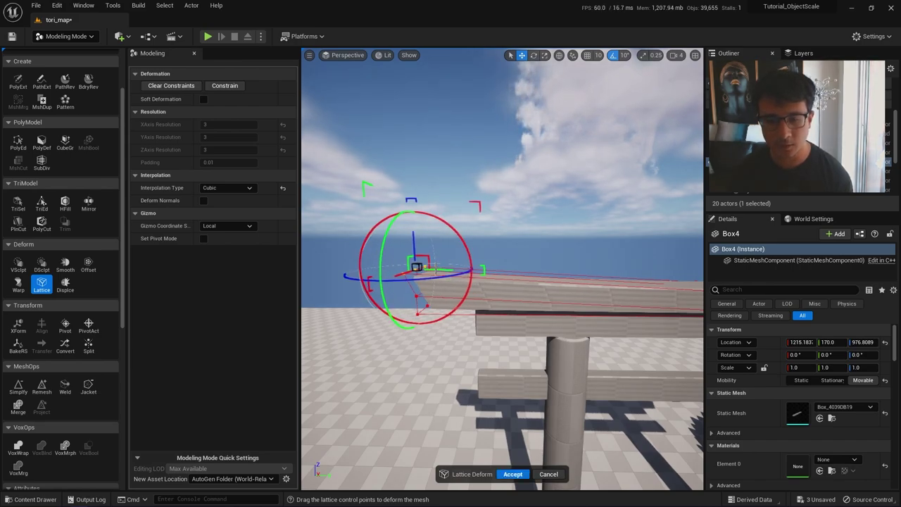
- Check the topmost beam's curved profile and slanted ends from the front and accept the Lattice deform
right_drag(436, 269, 457, 269)
key(s)
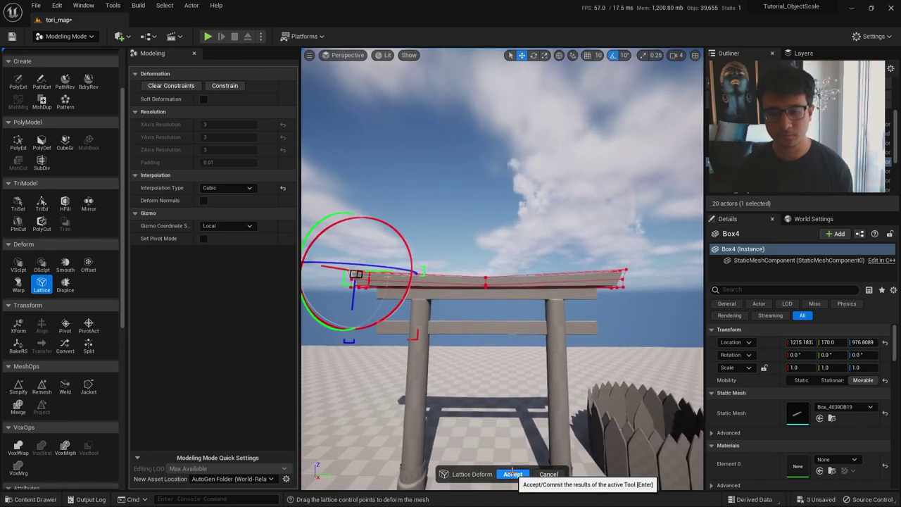
click(512, 474)
- In Selection mode, select the petal rings and spare petal pieces together and move them away from the gate
right_drag(488, 380, 507, 380)
key(s)
key(shift+1)
right_drag(474, 421, 522, 423)
click(475, 421)
shift+click(447, 400)
shift+click(474, 371)
key(s)
right_drag(474, 371, 465, 366)
ctrl+click(348, 361)
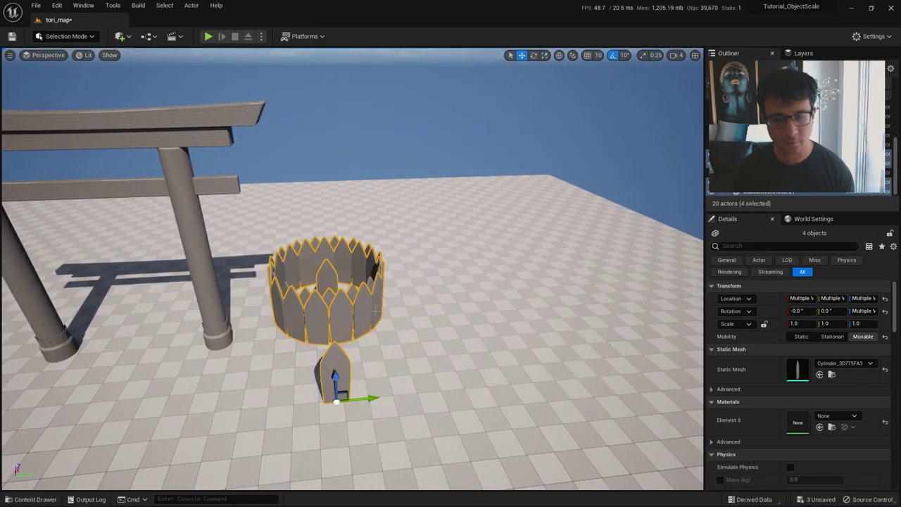
drag(369, 400, 654, 342)
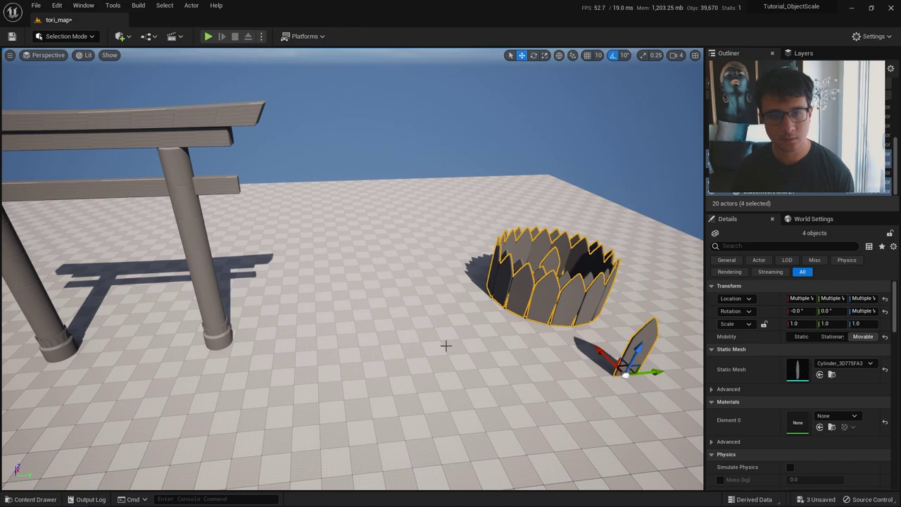
- Save the tori_map level with the spare petal pieces set apart from the gate
key(s)
right_drag(431, 340, 430, 341)
key(ctrl+s)
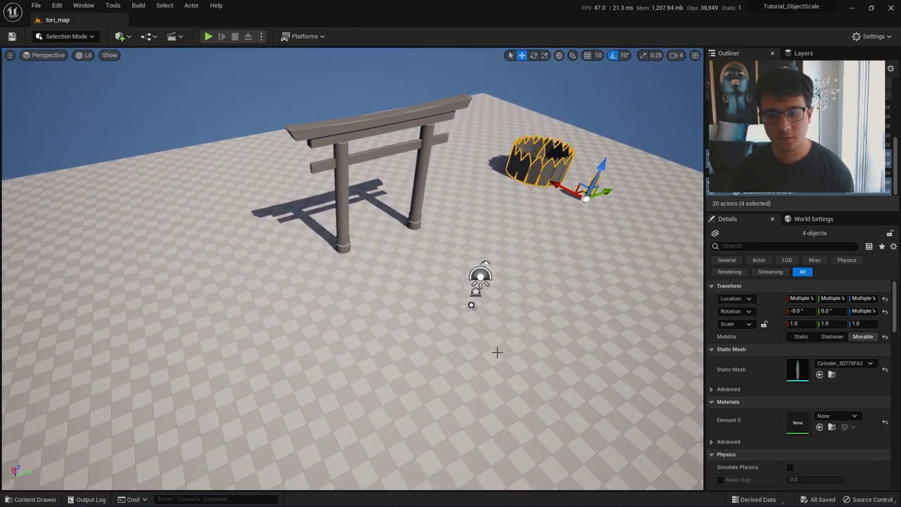
- Play the level from a spot on the floor in front of the gate and show the game view full screen
right_click(497, 352)
click(526, 341)
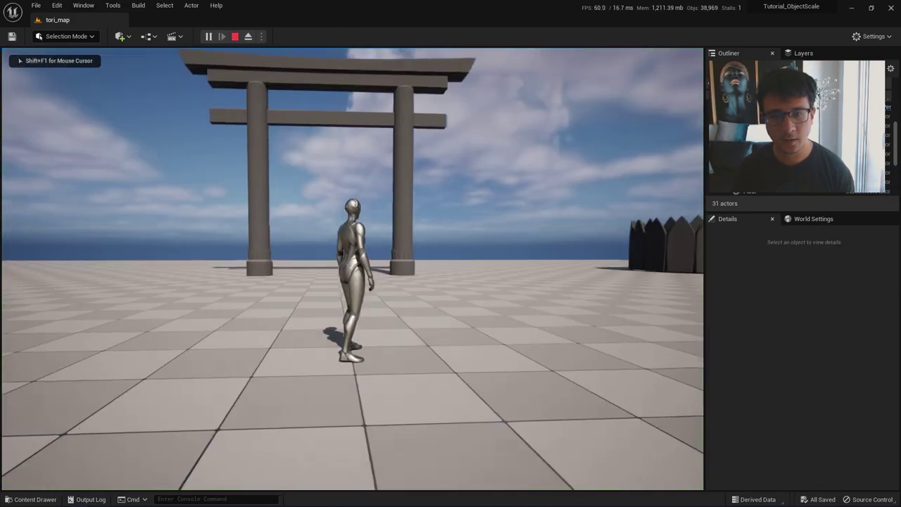
key(w)
key(shift+F1)
key(F11)
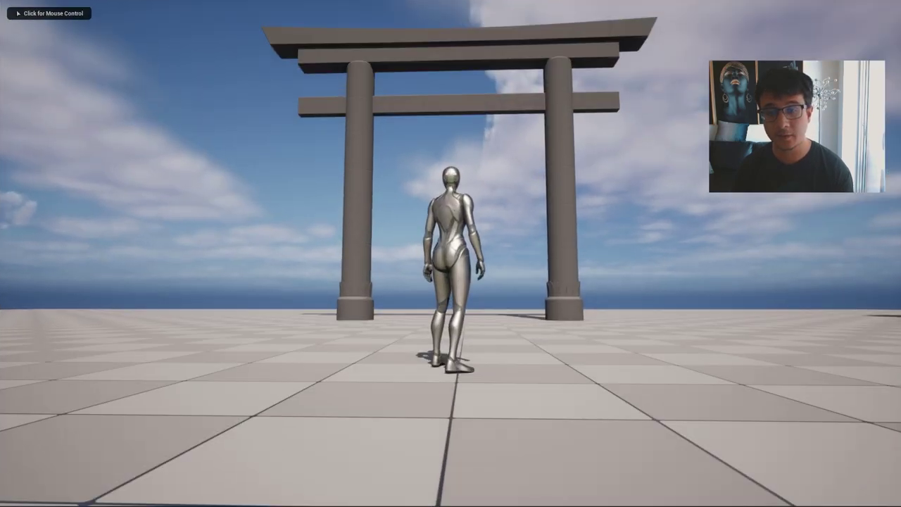
- Walk the character up to and around the gate to examine its scale and pillar bases, and stop playing
click(450, 253)
key(w)
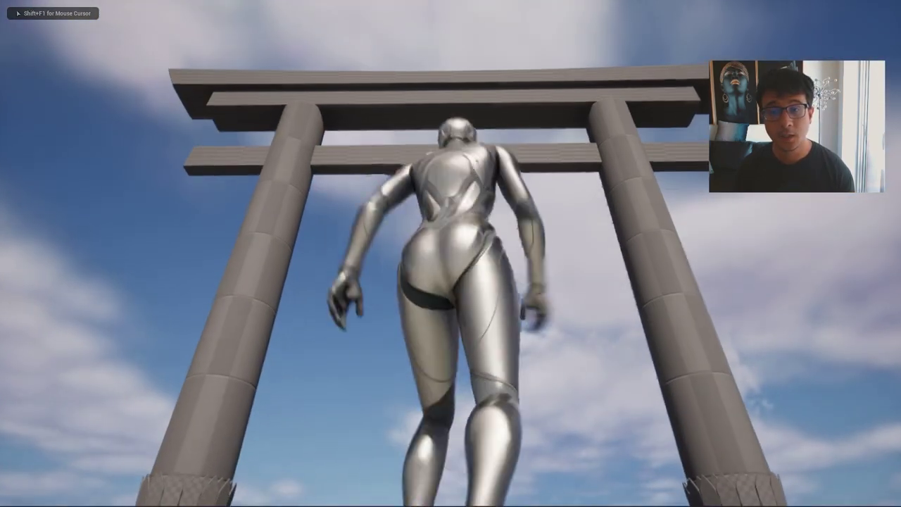
key(s)
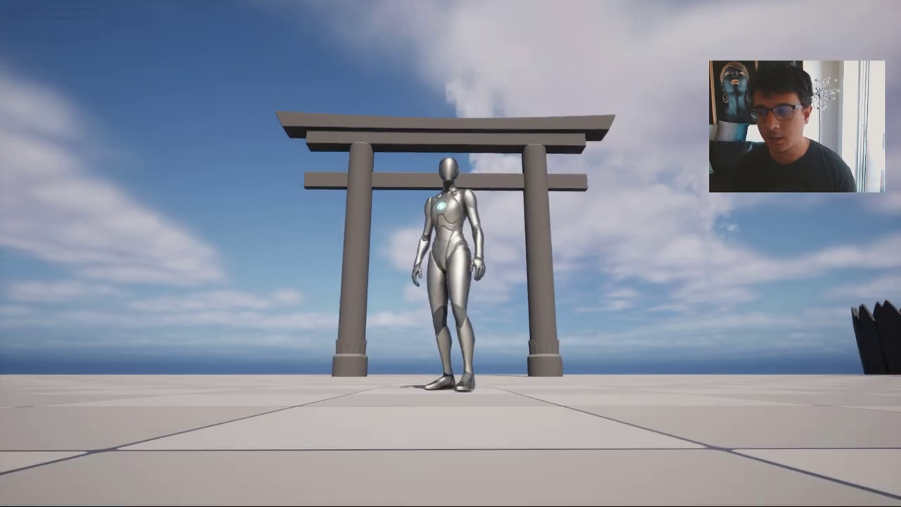
key(w)
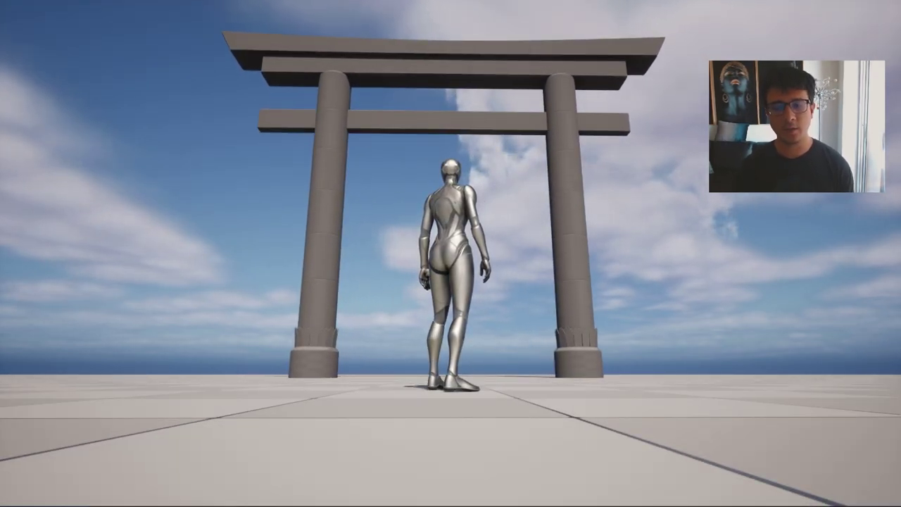
key(w)
key(s)
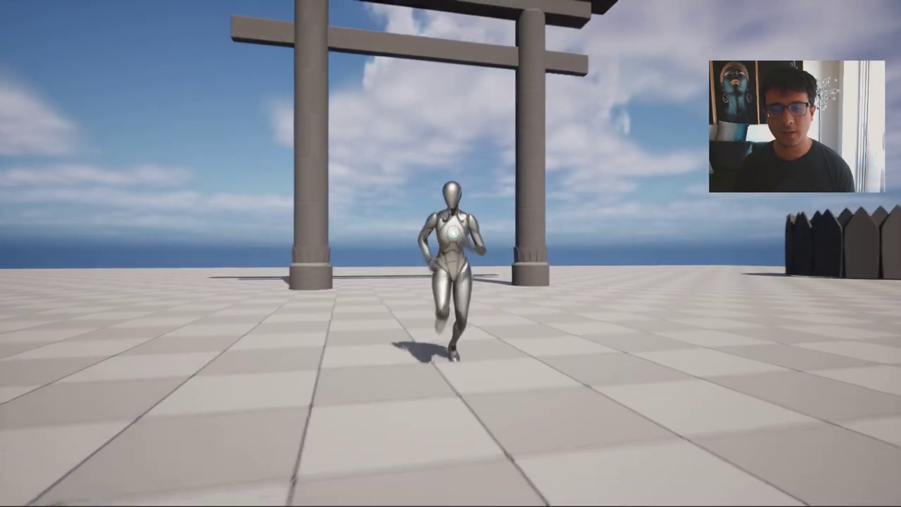
key(w)
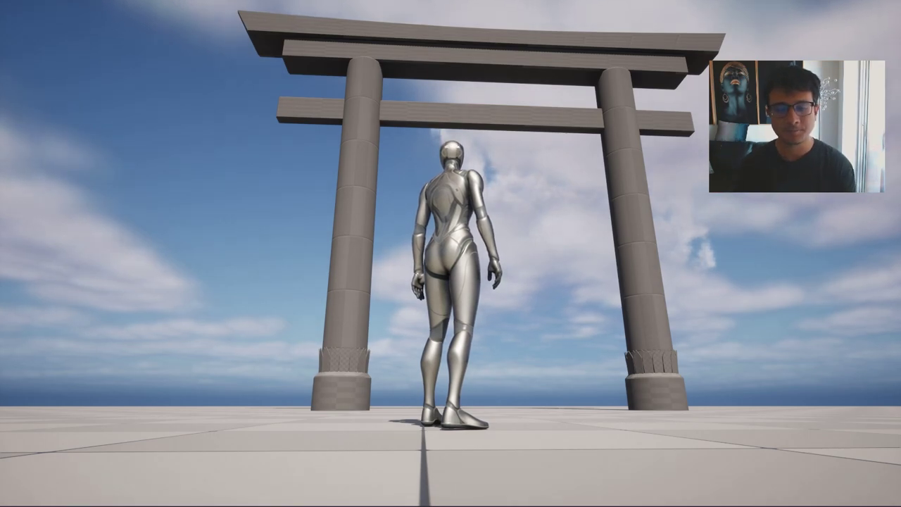
key(w)
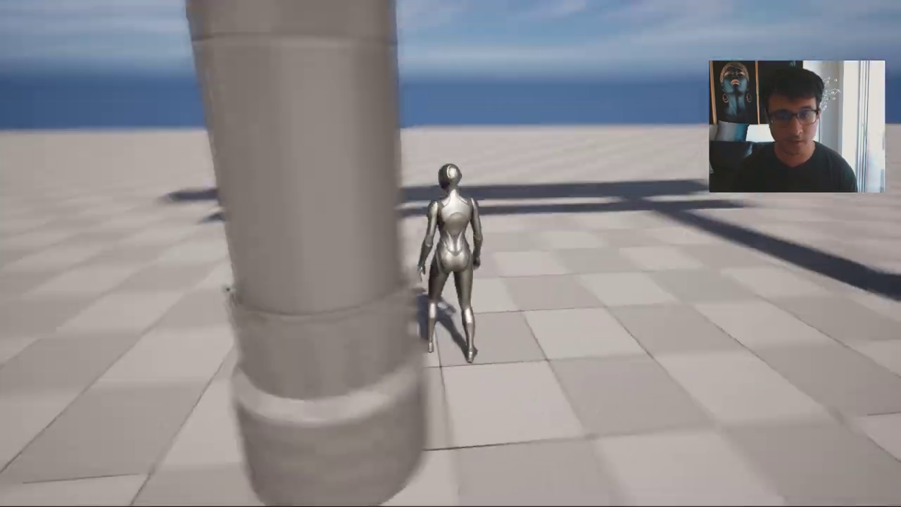
key(Escape)
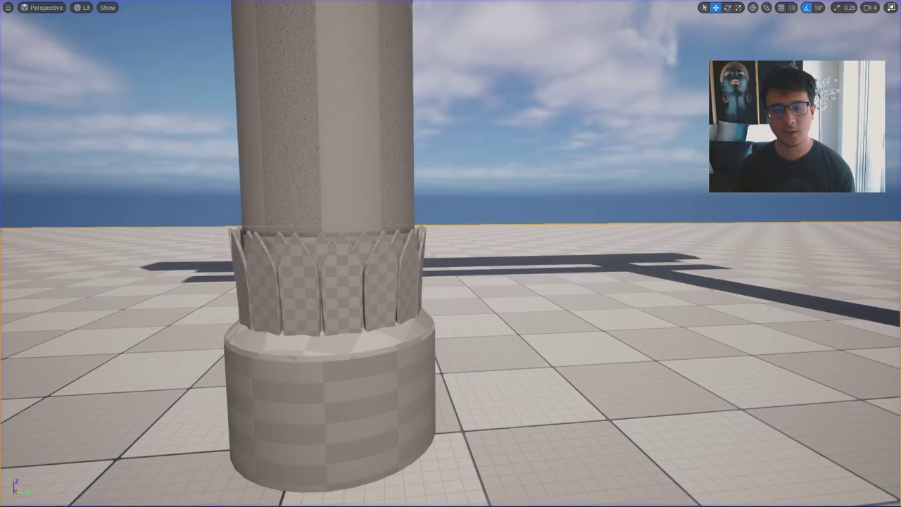
- Try deleting the petal rings from both pillar bases and judge the gate without them from the front
click(383, 289)
scroll(382, 289, down, 10)
key(Delete)
click(598, 260)
key(Delete)
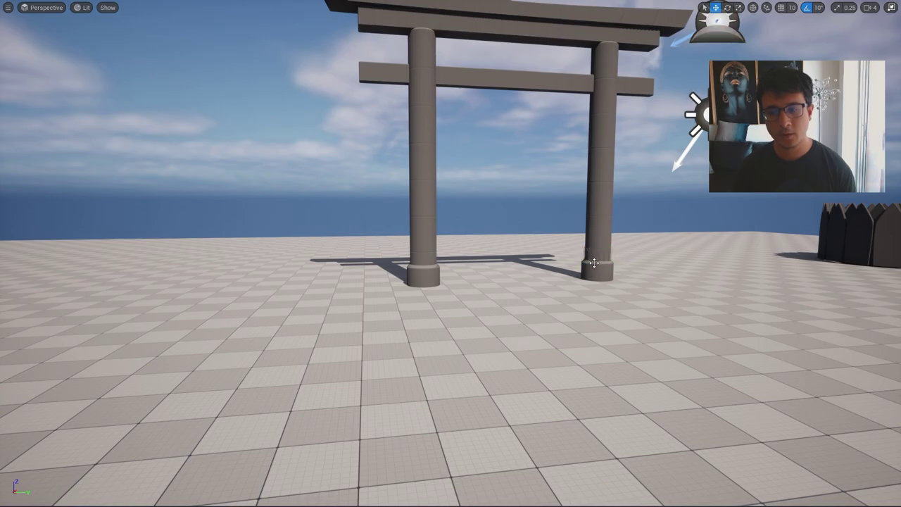
key(d)
key(w)
right_drag(599, 260, 546, 218)
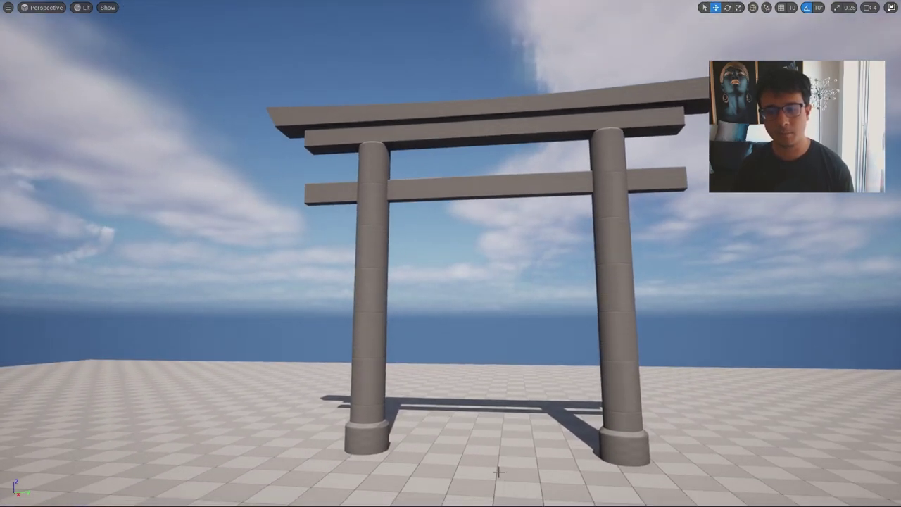
key(w)
mouse_move(506, 390)
right_down()
mouse_move(538, 353)
mouse_move(521, 386)
right_up()
key(s)
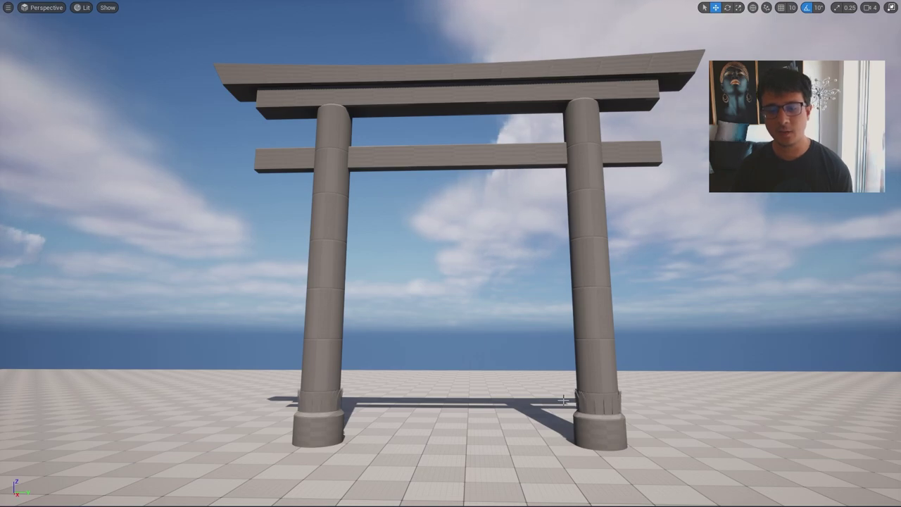
- Examine the gate's pillars, petal rings and beams from several distances and angles
key(w)
right_drag(592, 389, 612, 342)
key(s)
click(358, 118)
click(354, 67)
right_drag(478, 267, 553, 349)
key(w)
click(477, 268)
right_drag(477, 268, 477, 267)
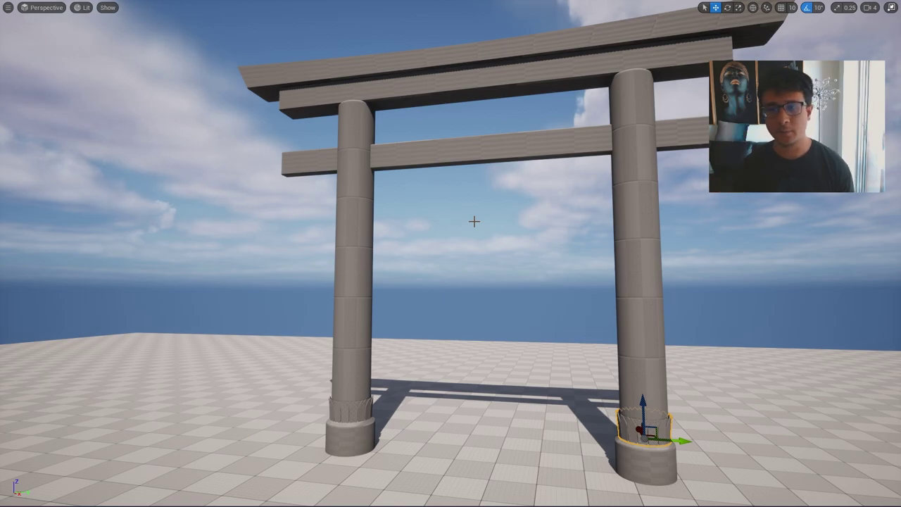
key(s)
right_drag(508, 238, 507, 242)
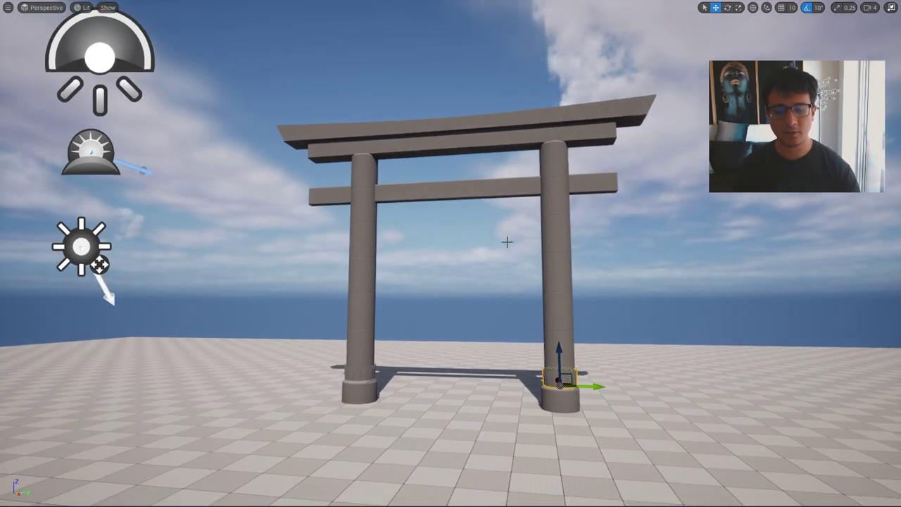
- Switch to the reference image board, examine how the red torii's beams connect at the centre, and return to Unreal Editor
key(alt+Tab)
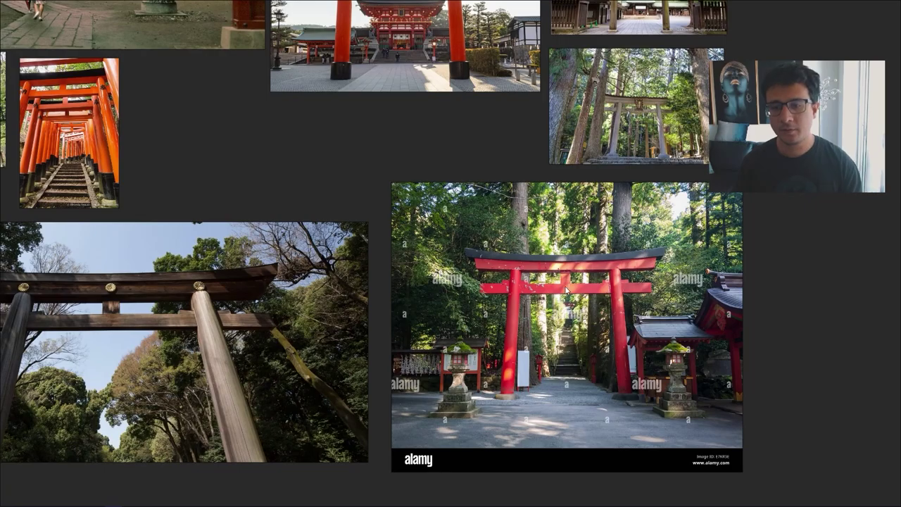
scroll(562, 259, up, 3)
scroll(606, 239, up, 4)
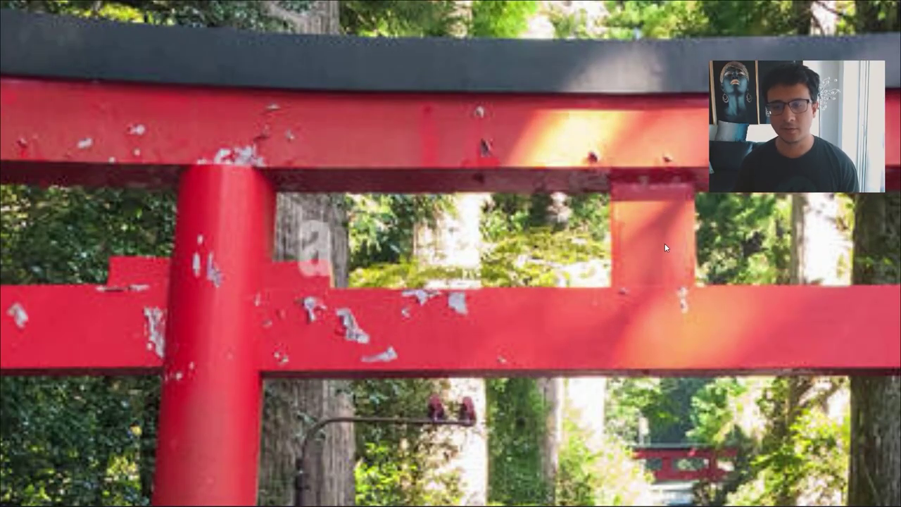
scroll(552, 283, down, 4)
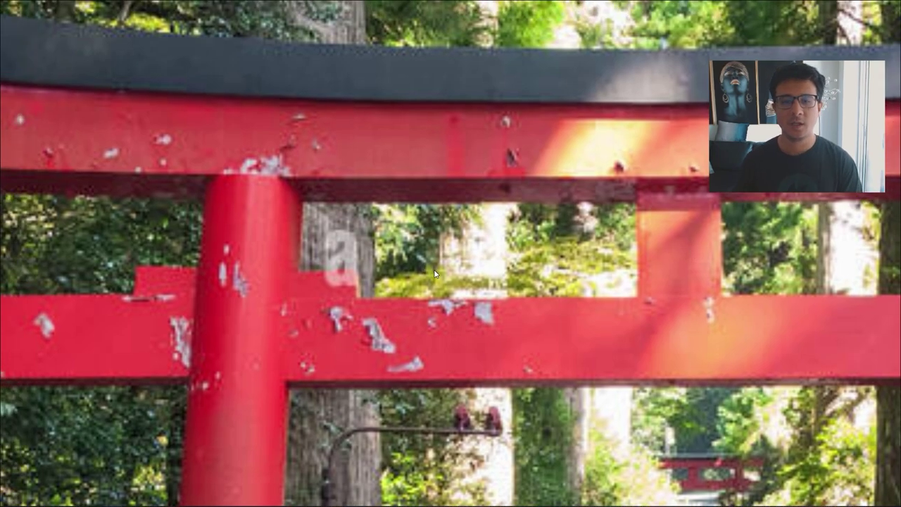
scroll(352, 211, down, 5)
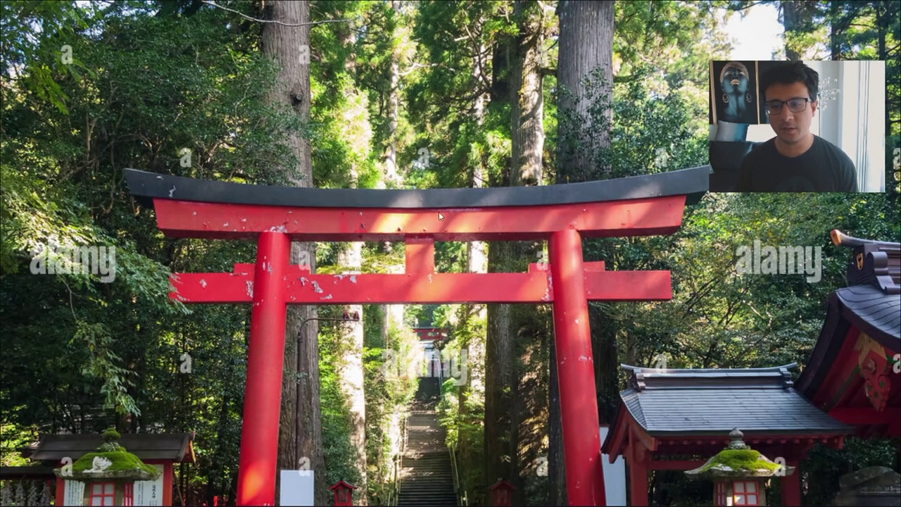
scroll(486, 239, up, 5)
scroll(545, 232, down, 4)
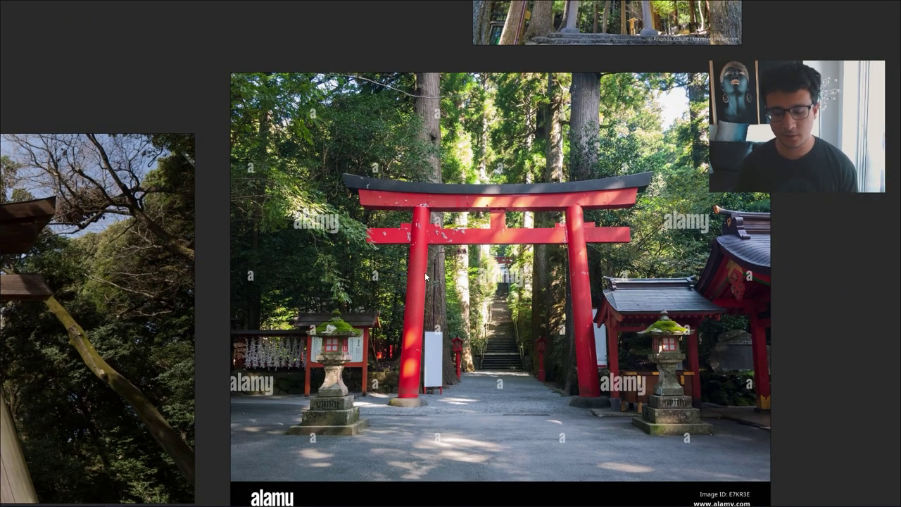
key(alt+Tab)
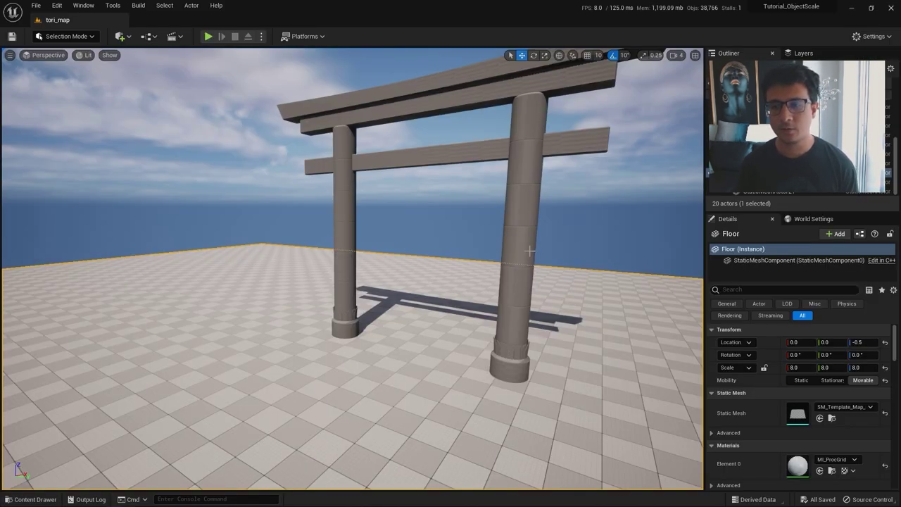
- In Modeling mode, create a 100 × 100 × 100 box on the floor between the two pillars
right_drag(529, 251, 502, 254)
key(w)
click(63, 36)
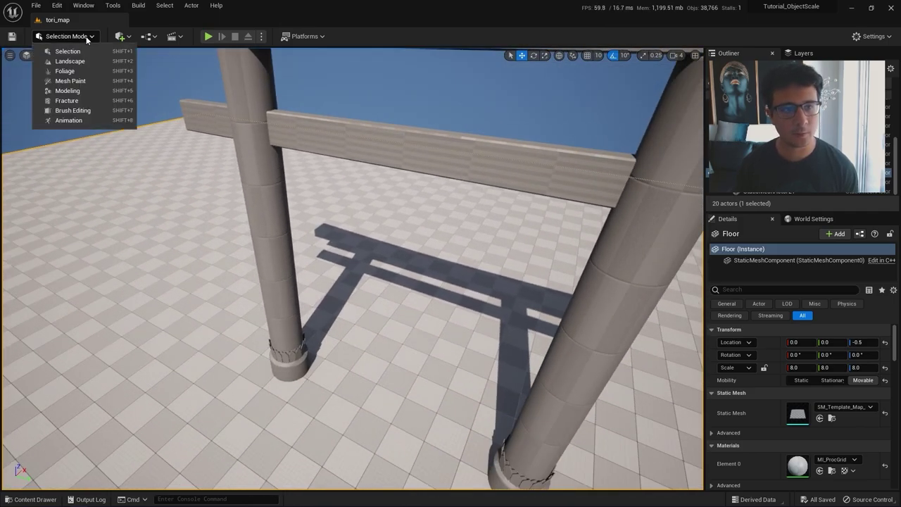
click(71, 91)
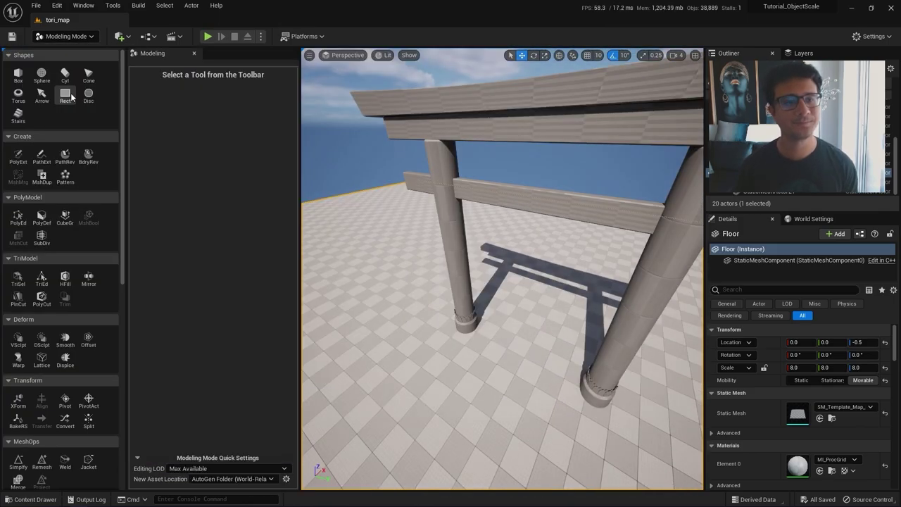
click(21, 78)
click(522, 345)
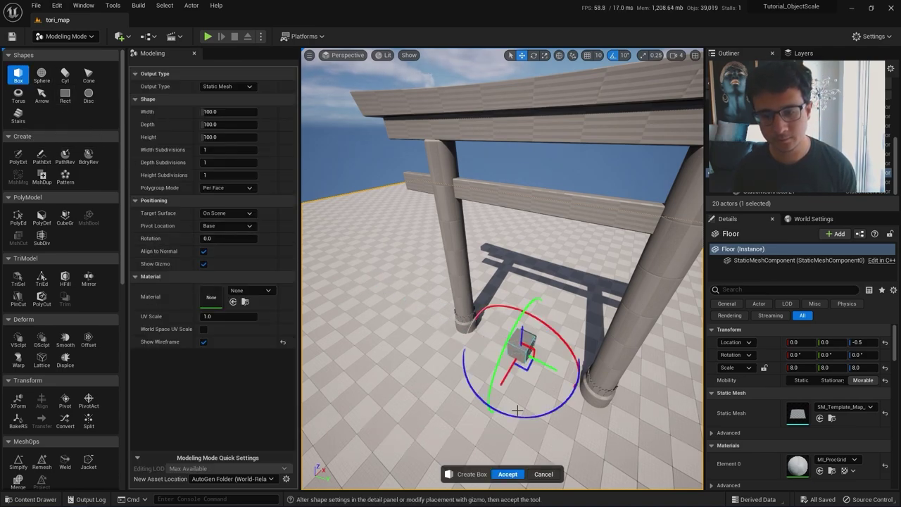
click(507, 474)
- Move the new box up to the middle of the gate, between the lower and upper beams
right_drag(508, 474, 496, 417)
drag(474, 345, 455, 139)
right_drag(455, 140, 442, 199)
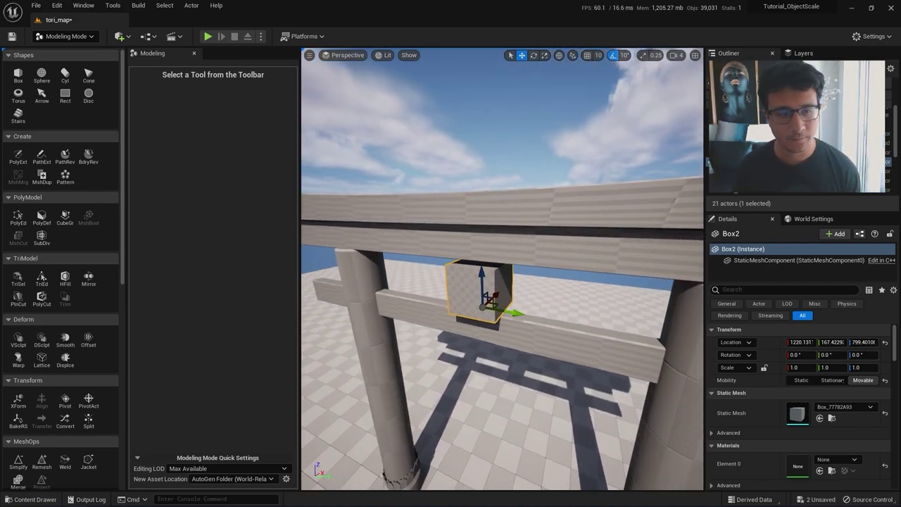
- Start a PolyGroup Edit on the box with face selection enabled and move its front face inward
click(19, 217)
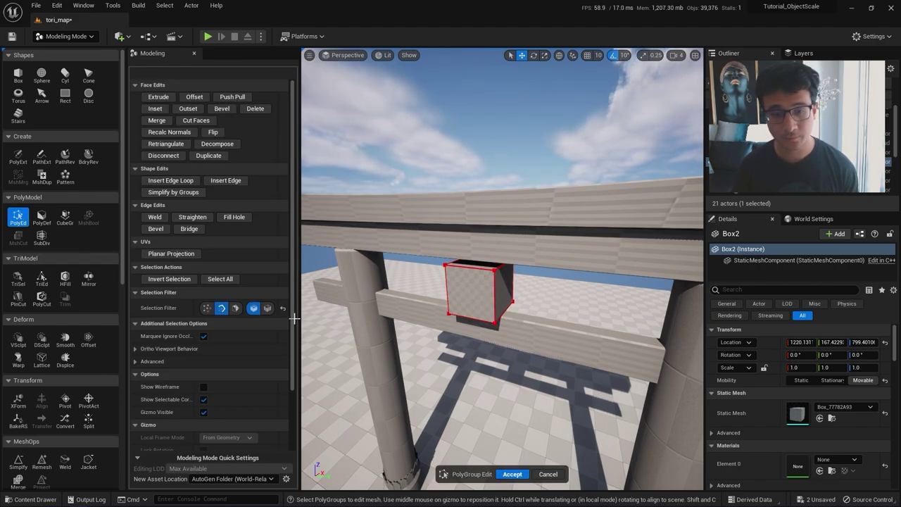
click(238, 310)
right_drag(451, 292, 390, 292)
click(450, 292)
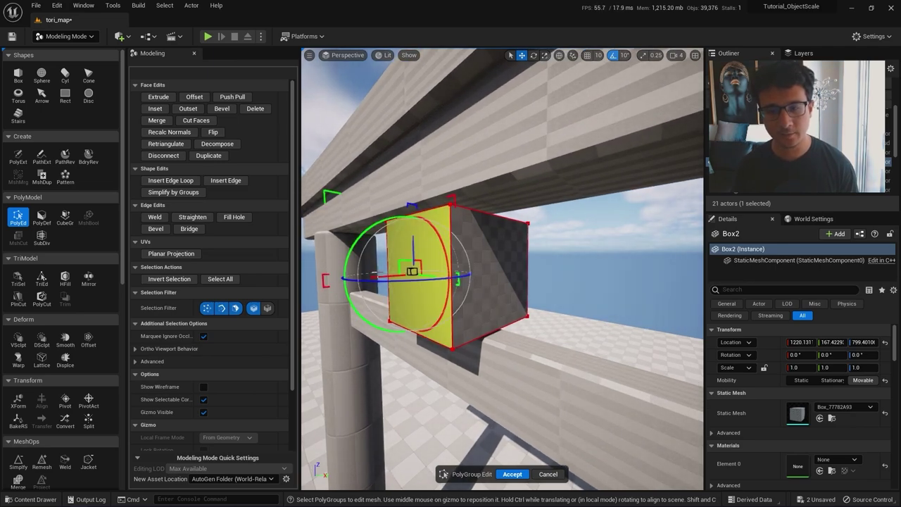
drag(379, 272, 422, 278)
click(400, 253)
- Select the box's back face and move it inward to make the box thinner
right_drag(420, 283, 317, 282)
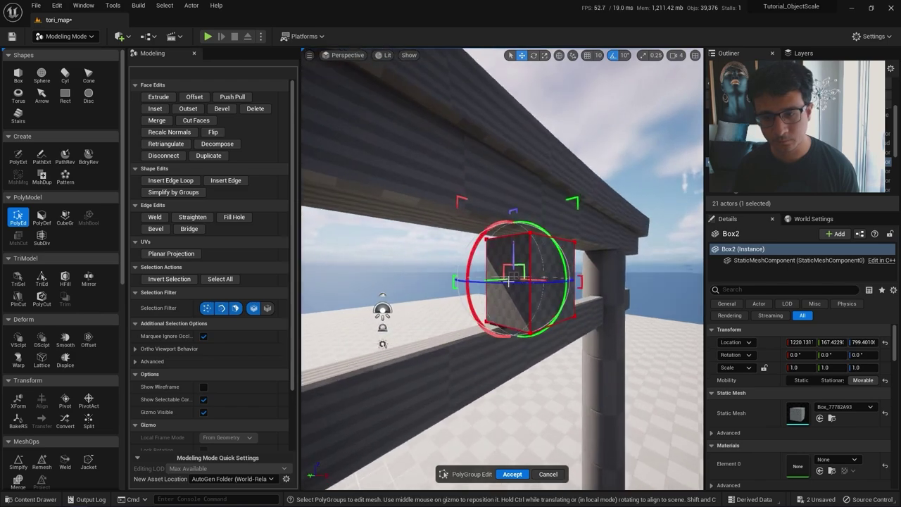
click(548, 262)
drag(585, 284, 535, 277)
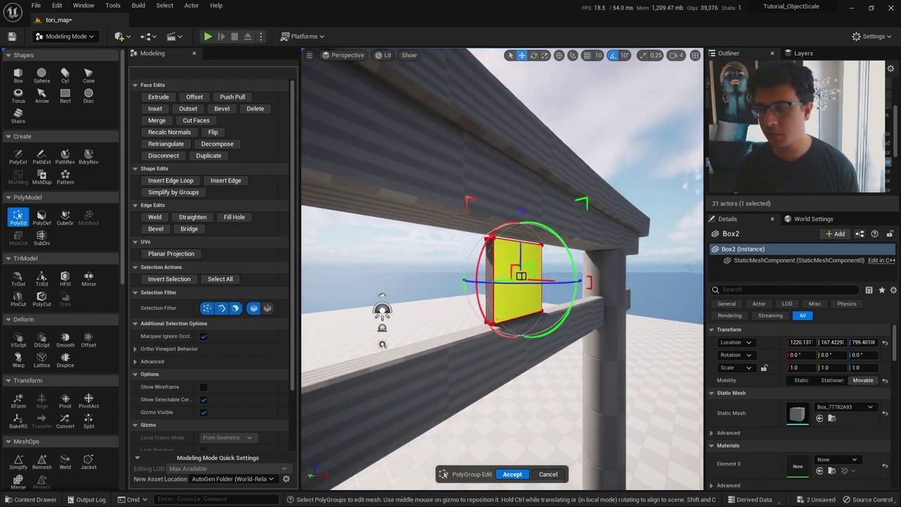
- Move the box's top and bottom faces so the box meets the upper and lower beams
right_drag(502, 244, 445, 276)
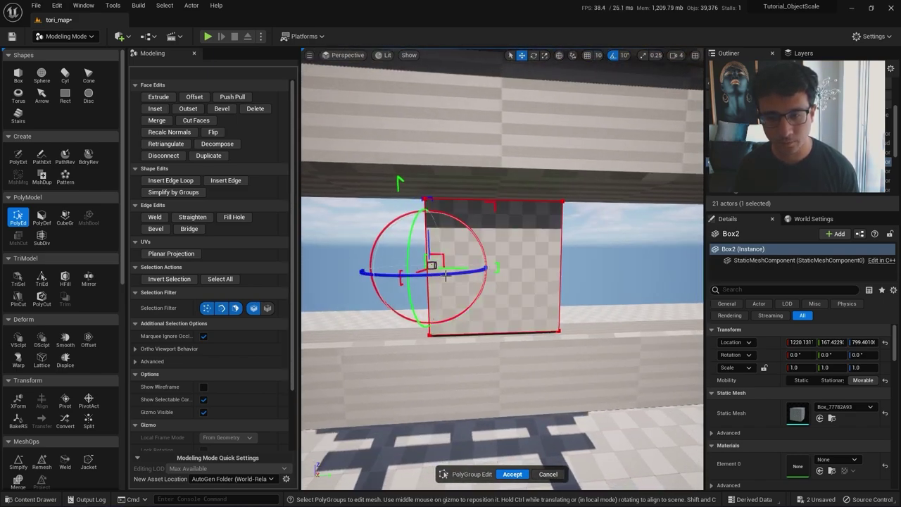
right_drag(507, 266, 498, 262)
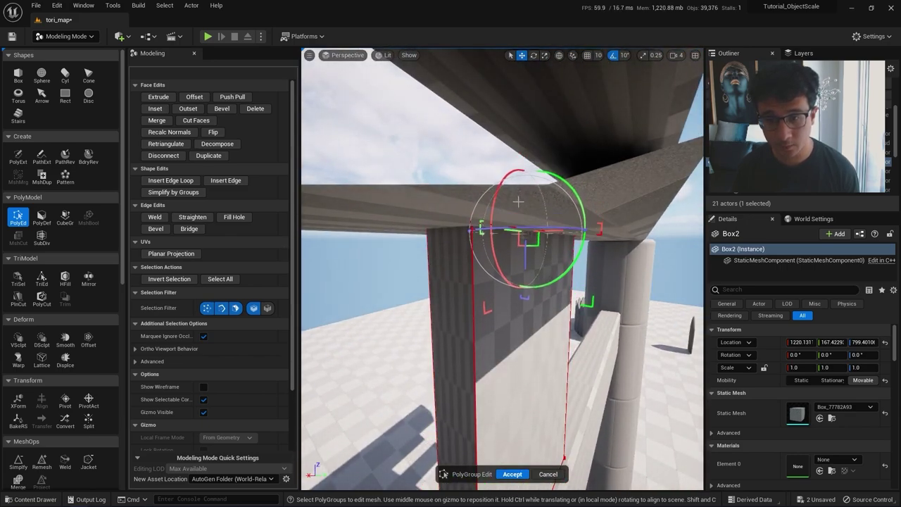
right_drag(507, 248, 479, 239)
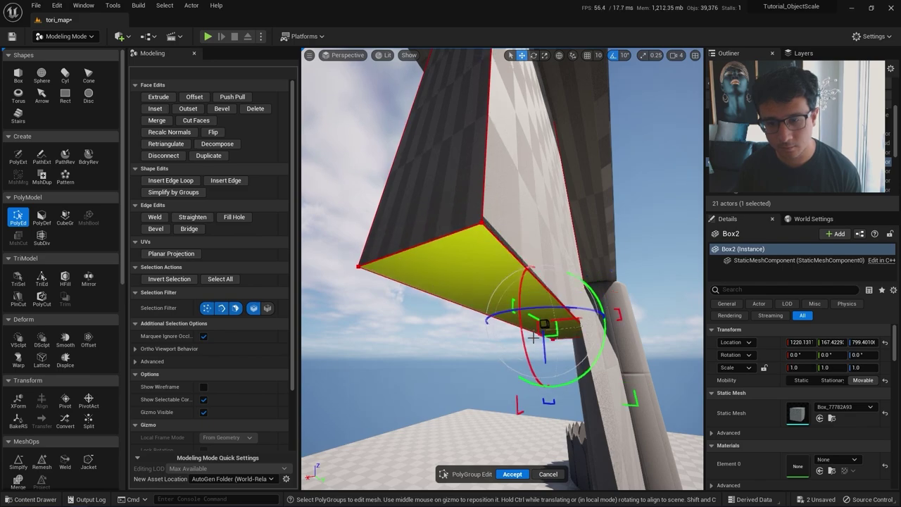
right_drag(533, 338, 500, 333)
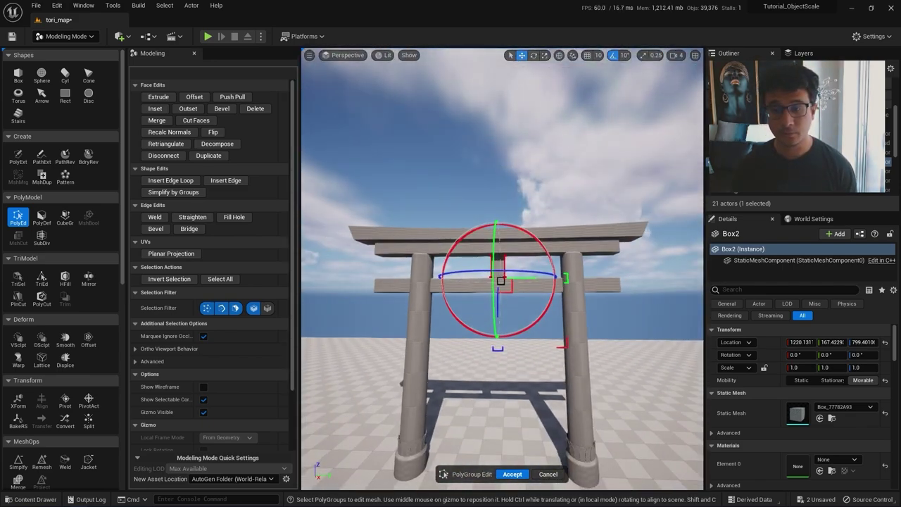
- Move the box's side face inward to narrow it into a slim strut, and accept the PolyGroup edit
right_drag(516, 364, 546, 360)
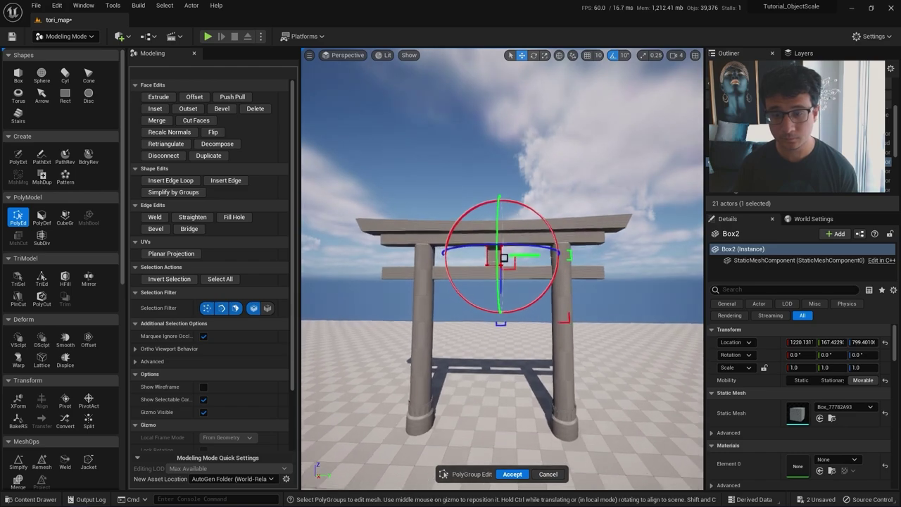
right_drag(536, 451, 535, 457)
mouse_move(459, 284)
right_down()
mouse_move(478, 288)
mouse_move(462, 286)
right_up()
click(510, 473)
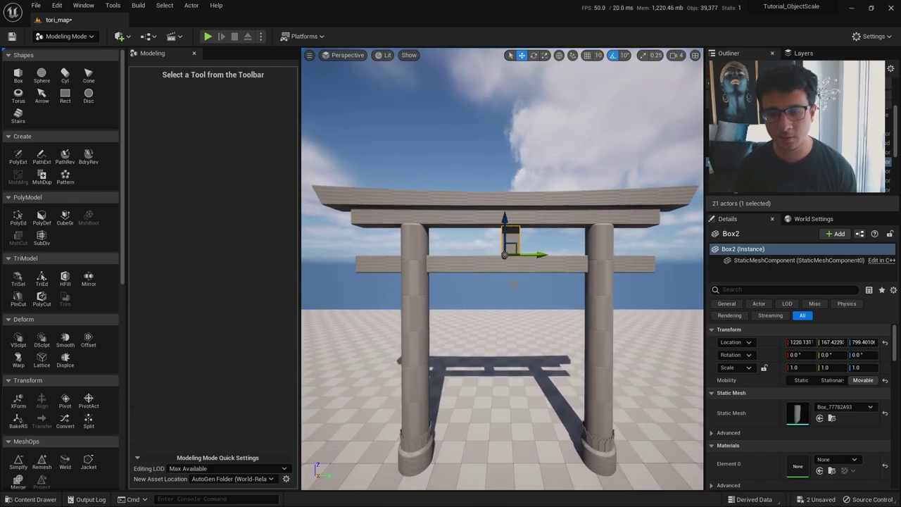
- Align the strut to the lower beam by bounding-box center on X and Y only, with the last selected object as target
ctrl+click(486, 263)
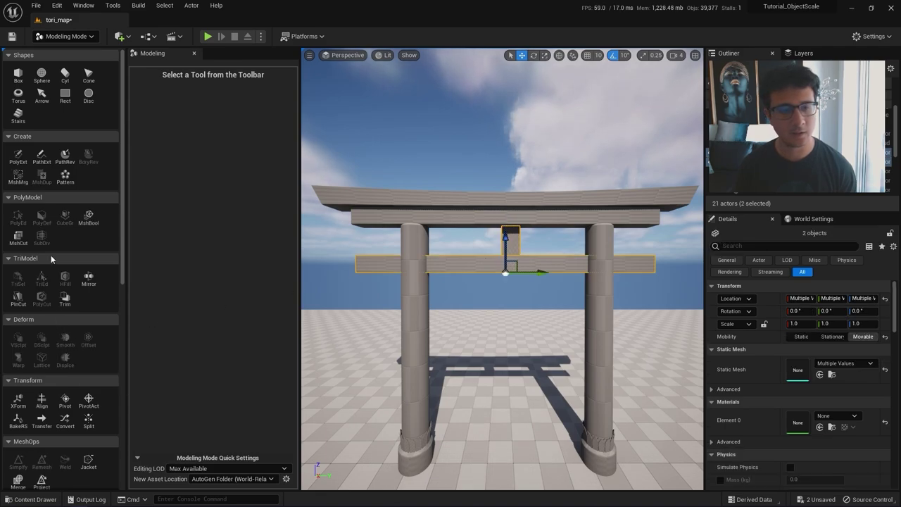
click(50, 400)
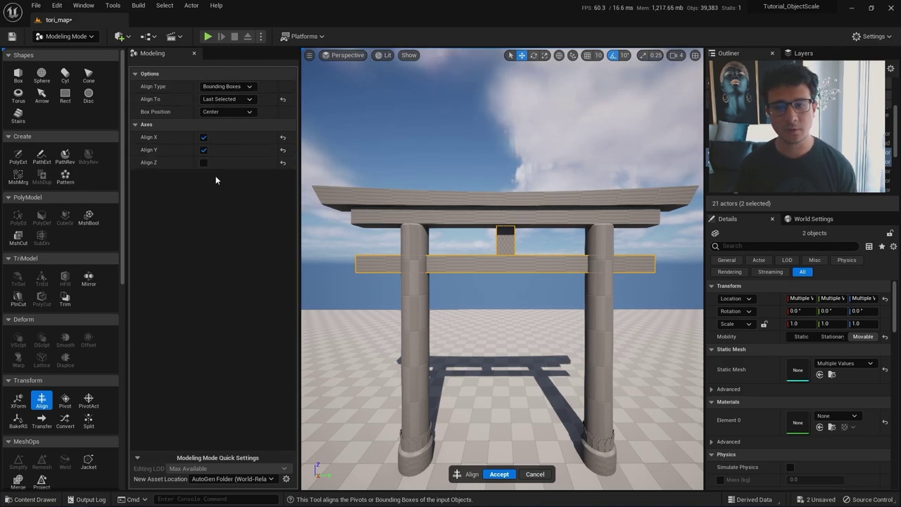
click(500, 473)
right_drag(492, 345, 655, 373)
right_drag(531, 312, 310, 257)
key(Escape)
right_drag(451, 292, 512, 310)
- In a PolyGroup Edit on the strut, bevel its two opposite narrow side faces by about 2.69 and accept
click(502, 213)
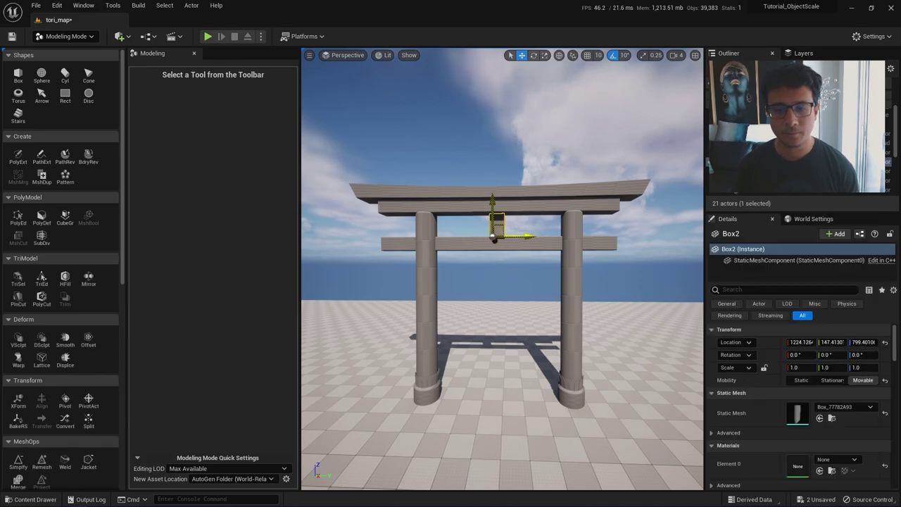
key(f)
right_drag(502, 213, 502, 234)
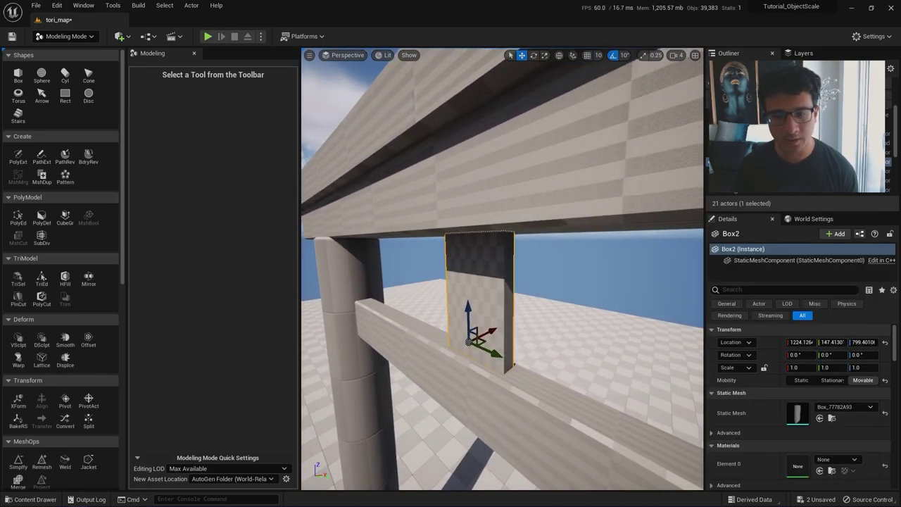
click(18, 218)
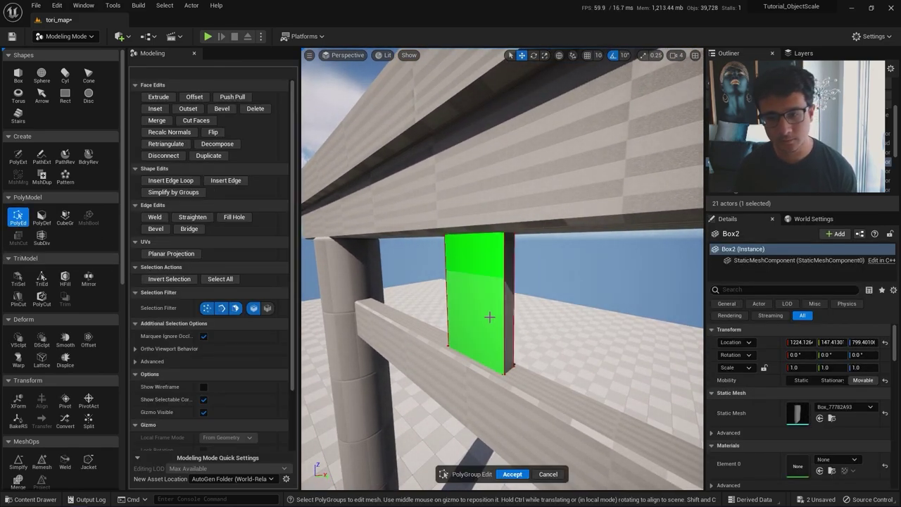
mouse_move(489, 317)
right_down()
mouse_move(496, 312)
mouse_move(481, 322)
mouse_move(487, 317)
right_up()
click(498, 314)
shift+click(491, 317)
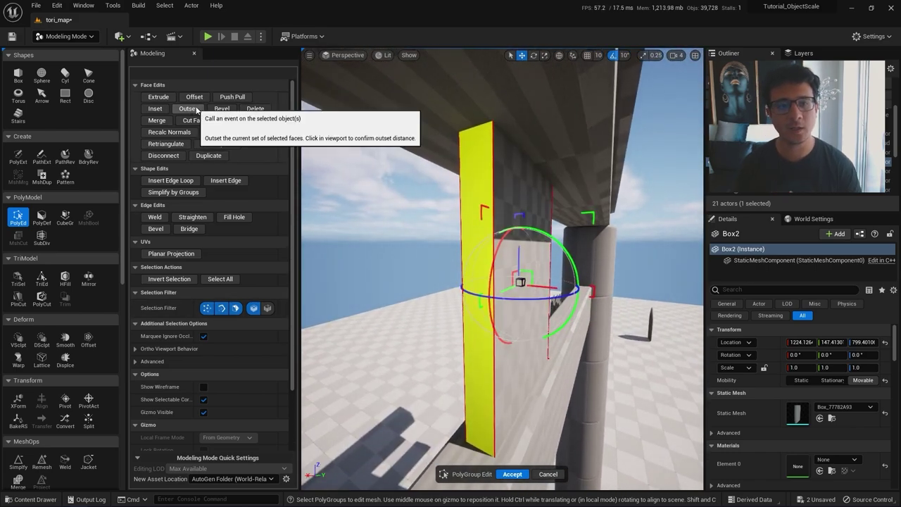
click(222, 109)
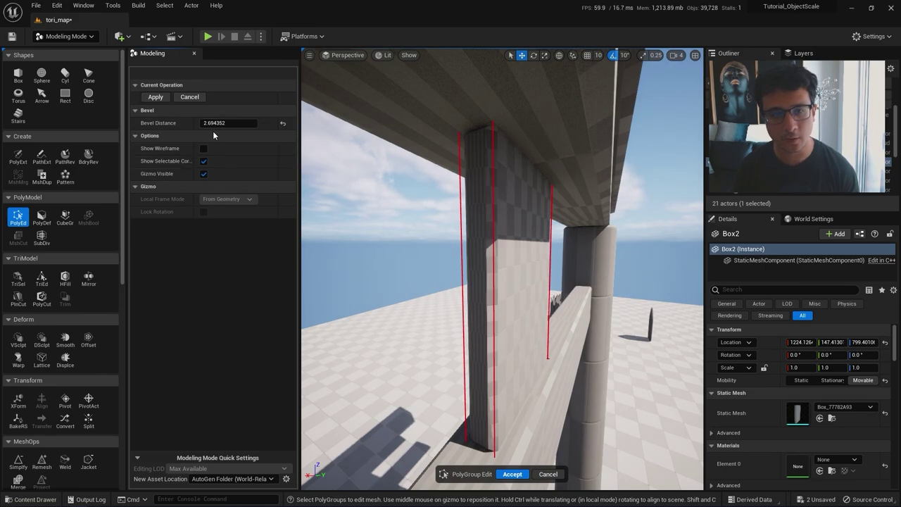
click(506, 475)
right_drag(524, 383, 524, 383)
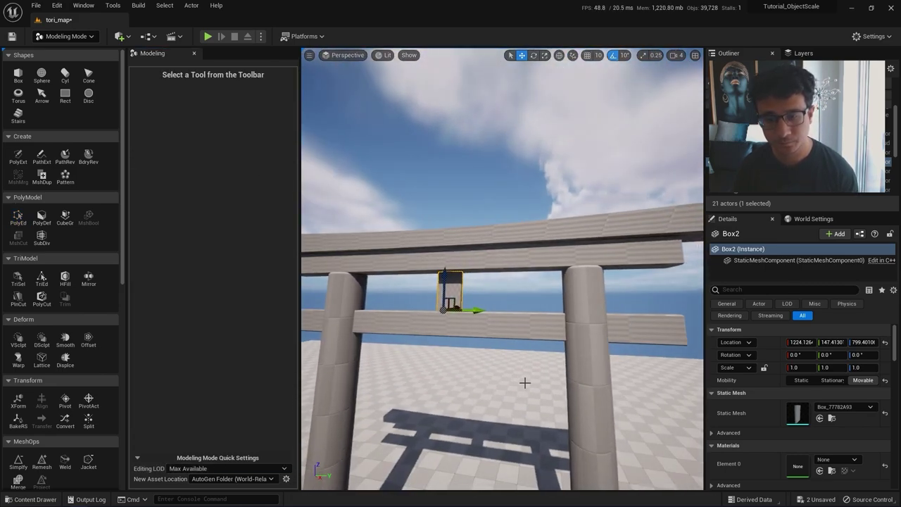
- Switch to the reference board and examine the torii gate photos for the beam arrangement
scroll(524, 382, down, 3)
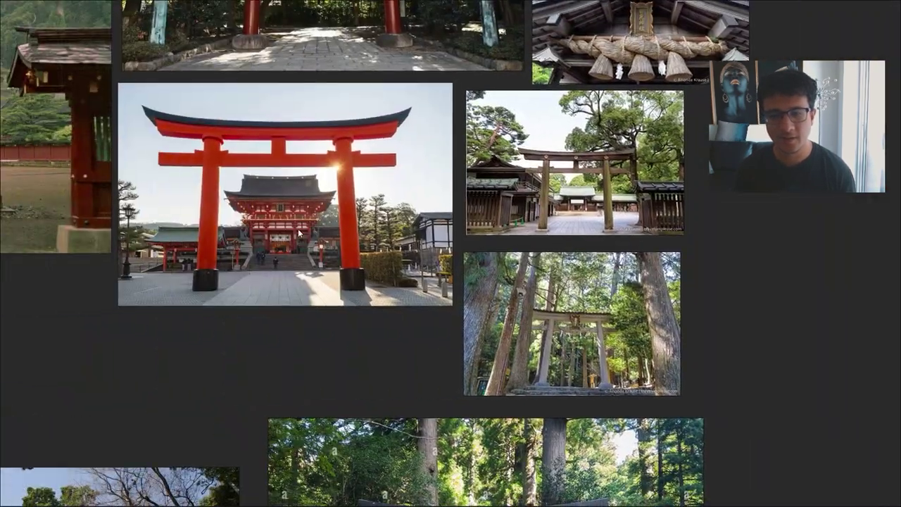
scroll(408, 215, down, 5)
scroll(338, 222, up, 9)
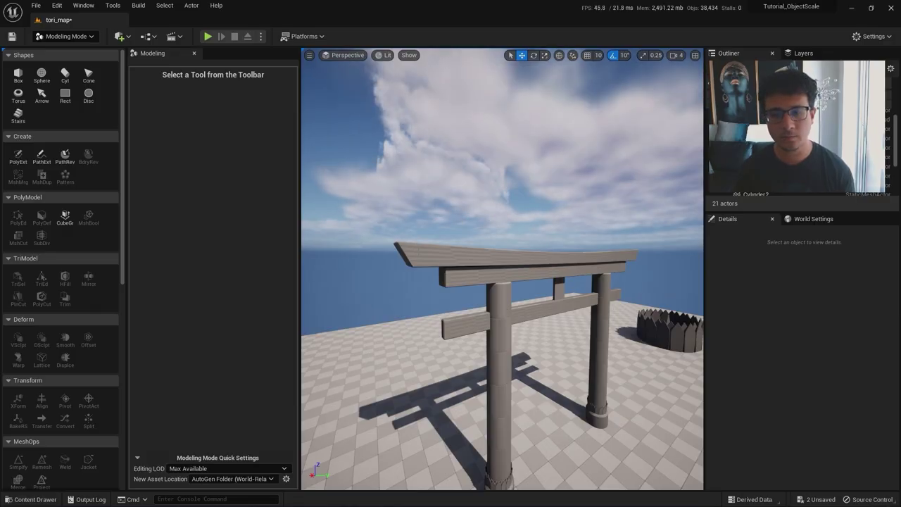
- Copy the curved top beam down between the two straight beams and make the copy an independent mesh with Mesh Duplicate, deleting the input
click(606, 257)
key(w)
right_drag(605, 257, 628, 227)
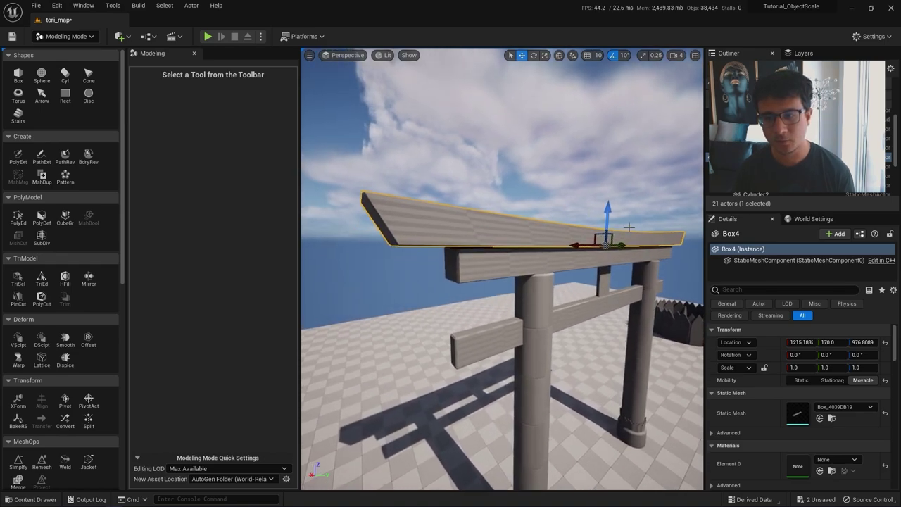
alt+drag(608, 212, 605, 262)
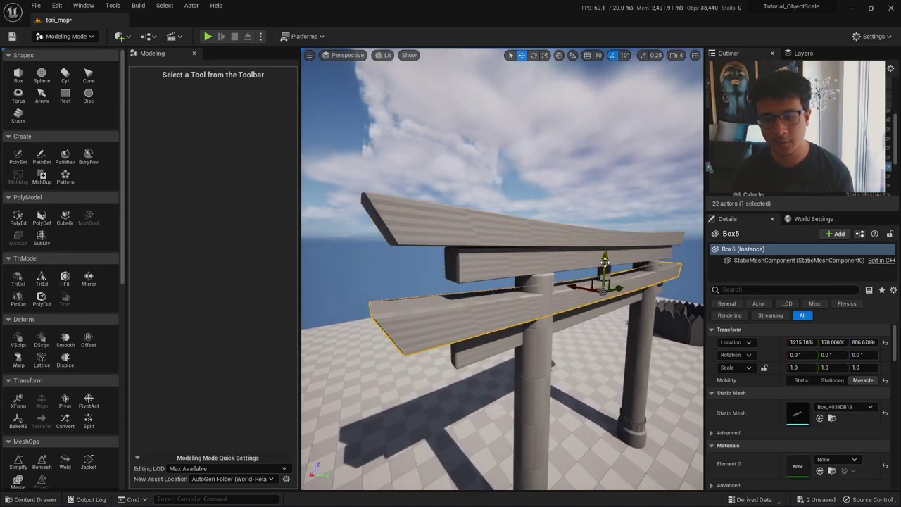
click(41, 177)
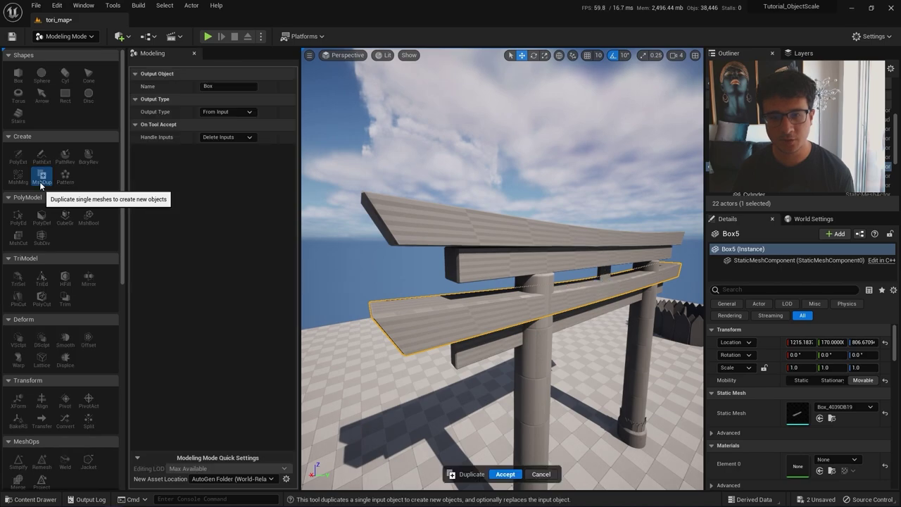
click(504, 474)
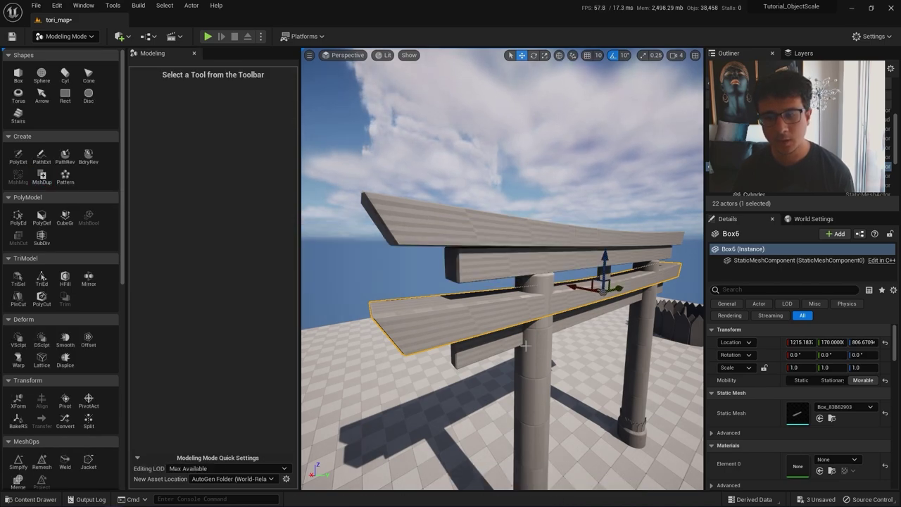
right_drag(526, 345, 620, 331)
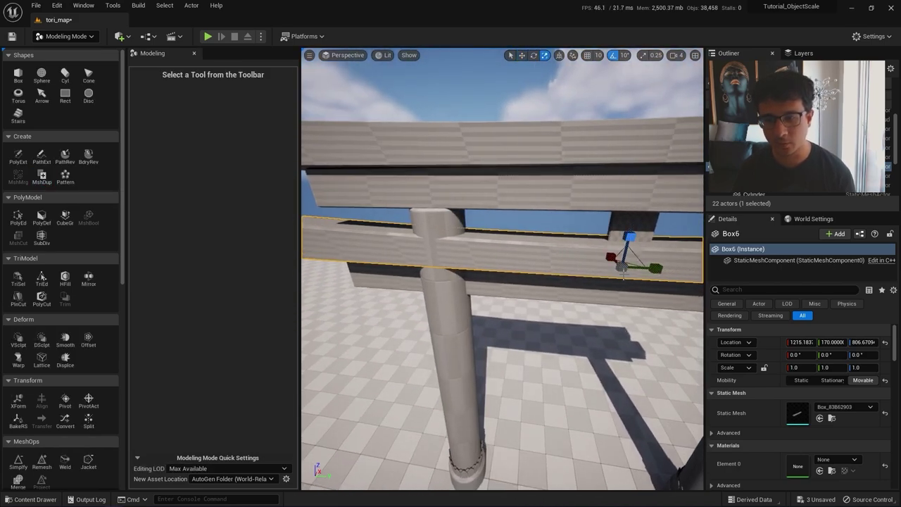
- Scale the beam copy down uniformly to about 0.2 and move it onto the left pillar, checking its placement against the torii reference photo
drag(625, 269, 476, 263)
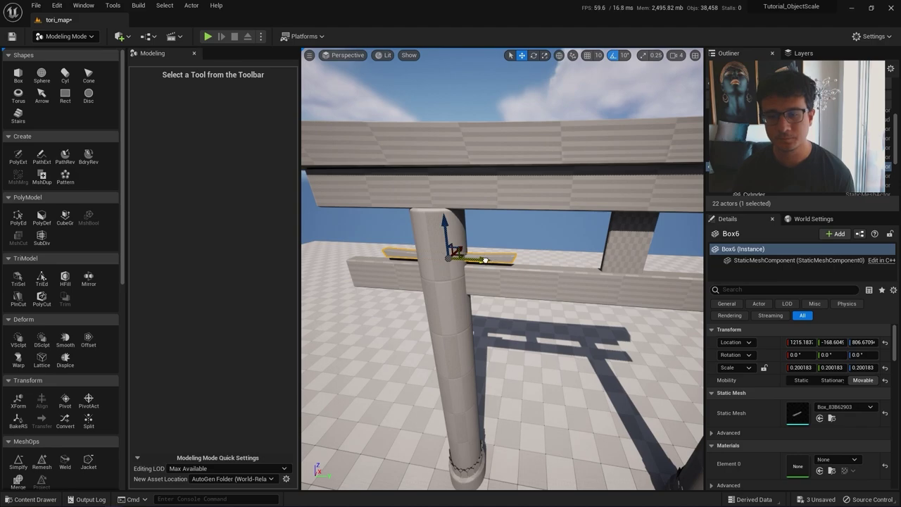
key(alt+Tab)
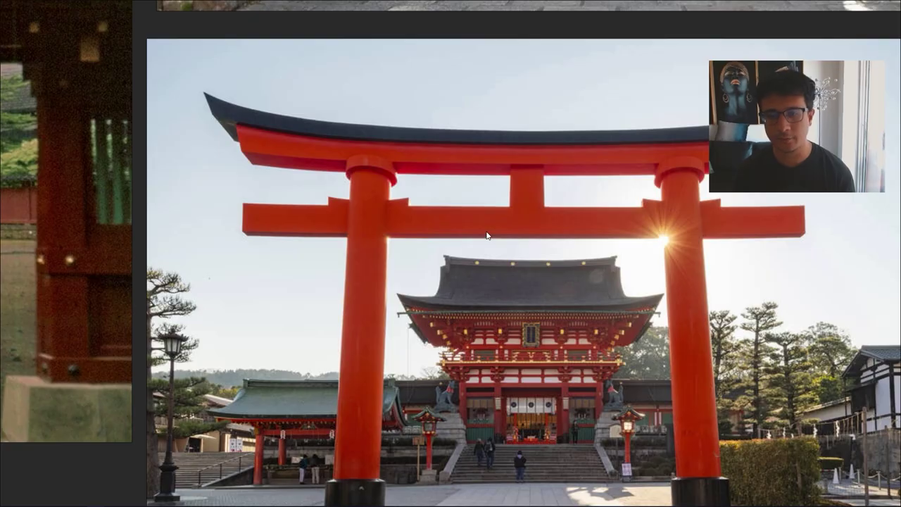
key(alt+Tab)
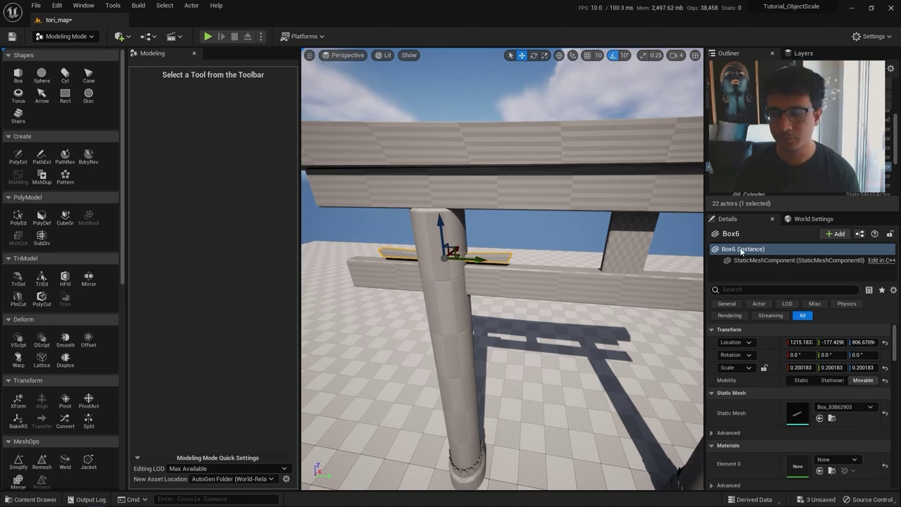
- Scale the small wedge piece to about 0.14 along Y and 0.56 along Z, and lower it onto the lower crossbeam
click(488, 287)
right_drag(488, 287, 520, 315)
click(517, 321)
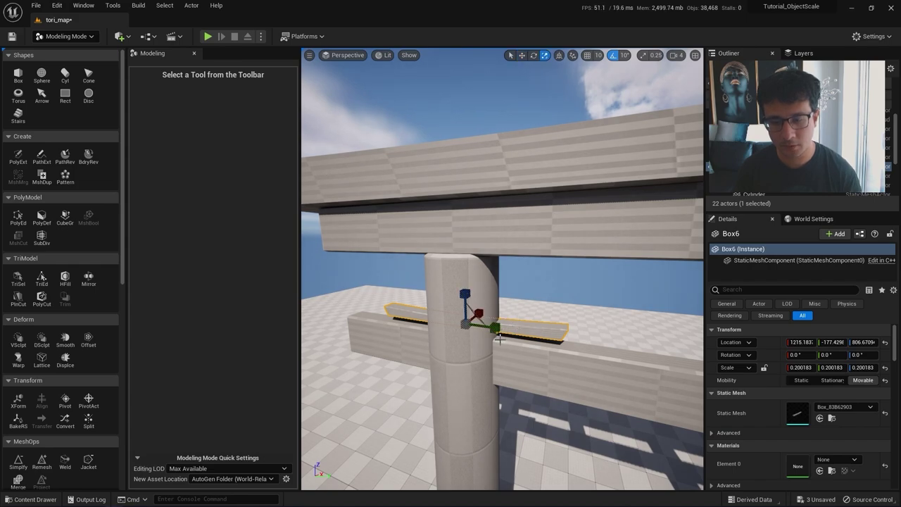
drag(499, 340, 473, 338)
right_drag(496, 329, 548, 268)
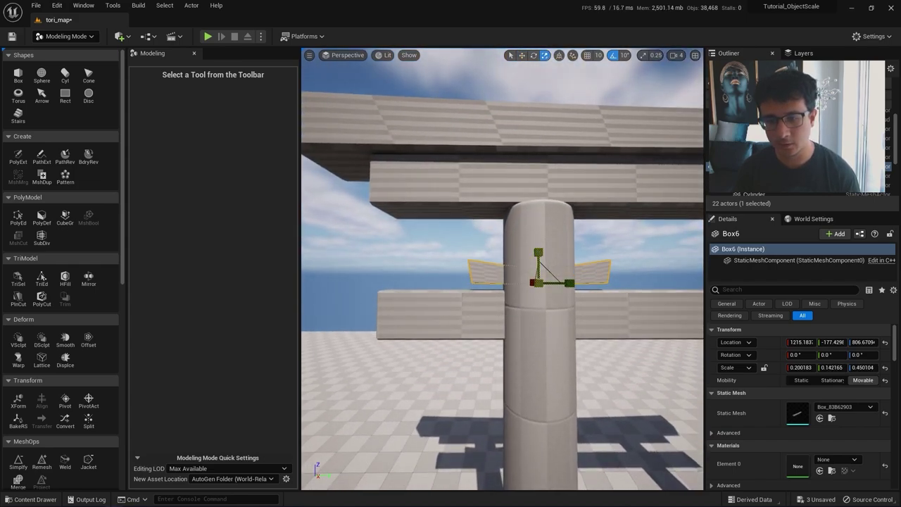
drag(538, 250, 539, 260)
right_drag(541, 269, 546, 316)
click(543, 273)
click(525, 324)
- Bake the wedge piece's rotation and full scale into its mesh
scroll(67, 380, down, 3)
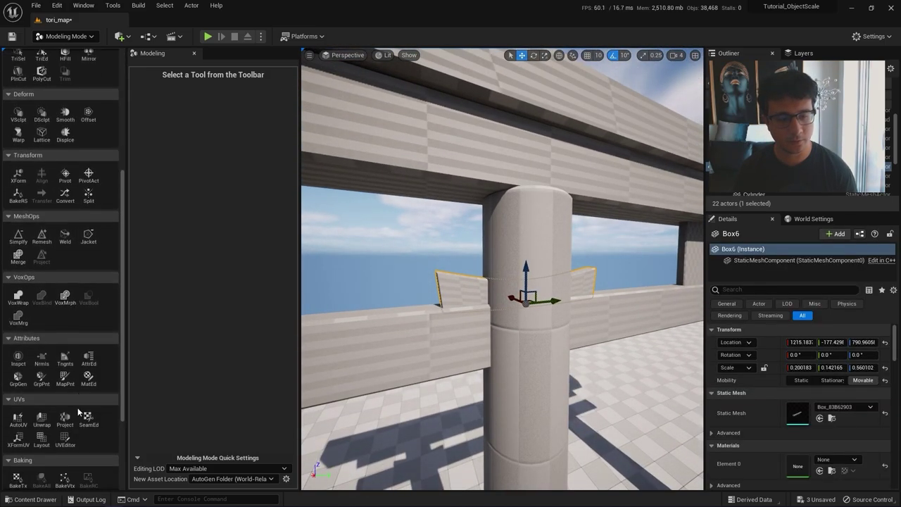
scroll(74, 413, down, 6)
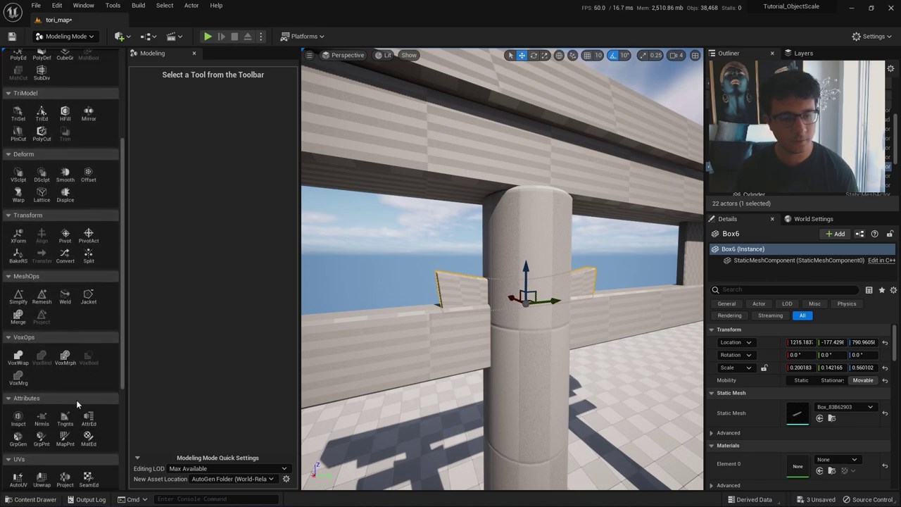
click(19, 255)
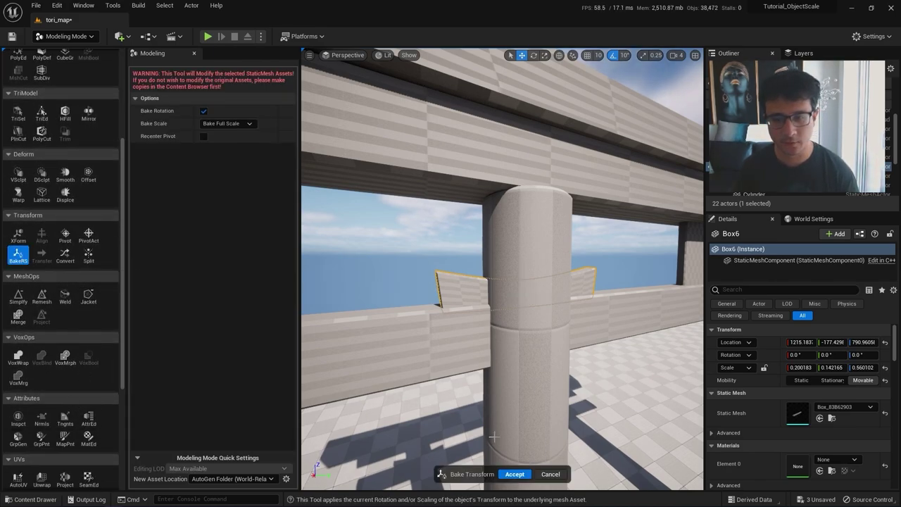
click(522, 475)
- Duplicate the wedge piece onto the right pillar, centre it at Y about 528, and save the level
right_drag(529, 374, 475, 374)
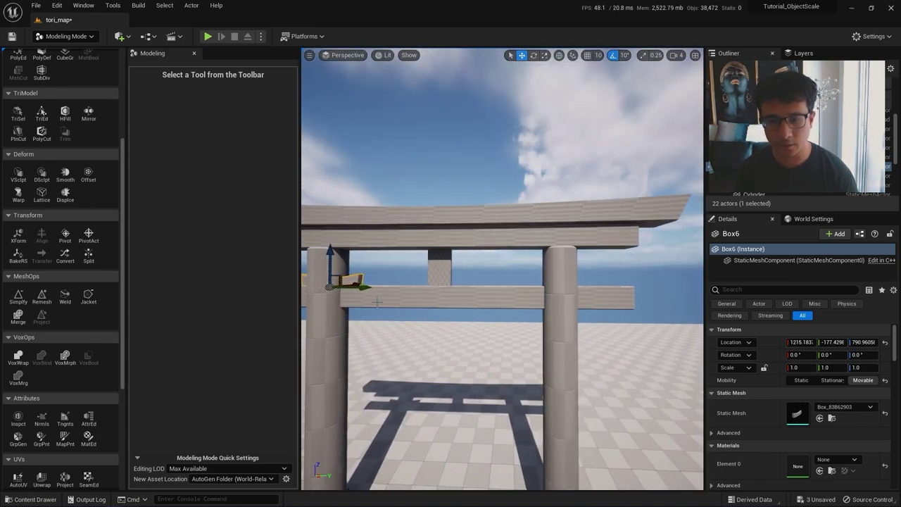
alt+drag(357, 287, 584, 289)
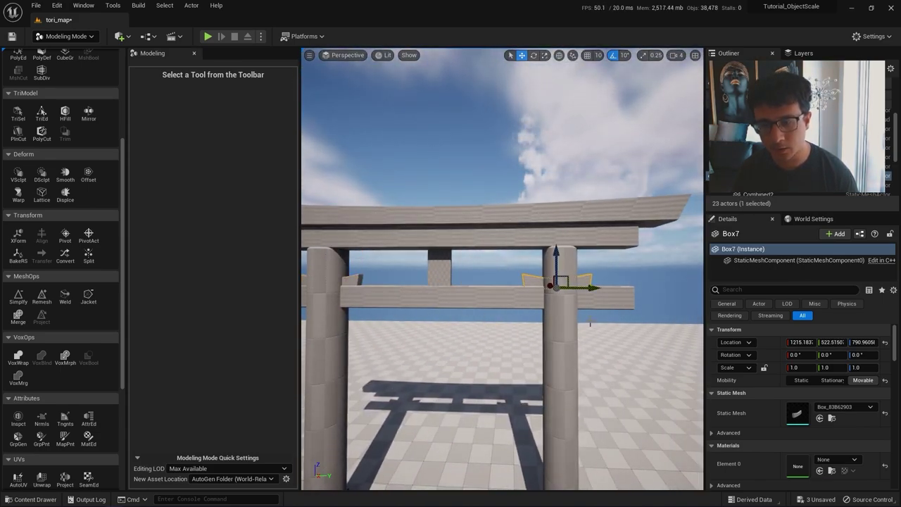
key(Escape)
right_drag(558, 281, 558, 281)
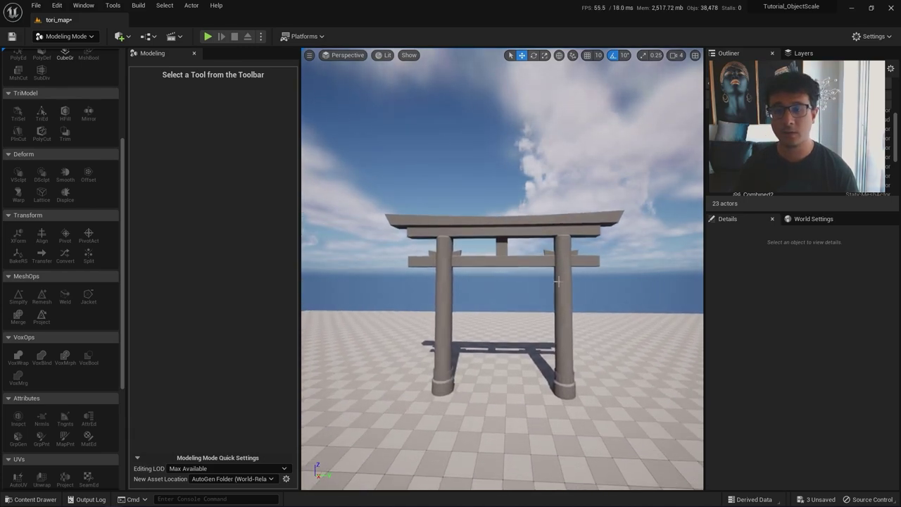
click(556, 253)
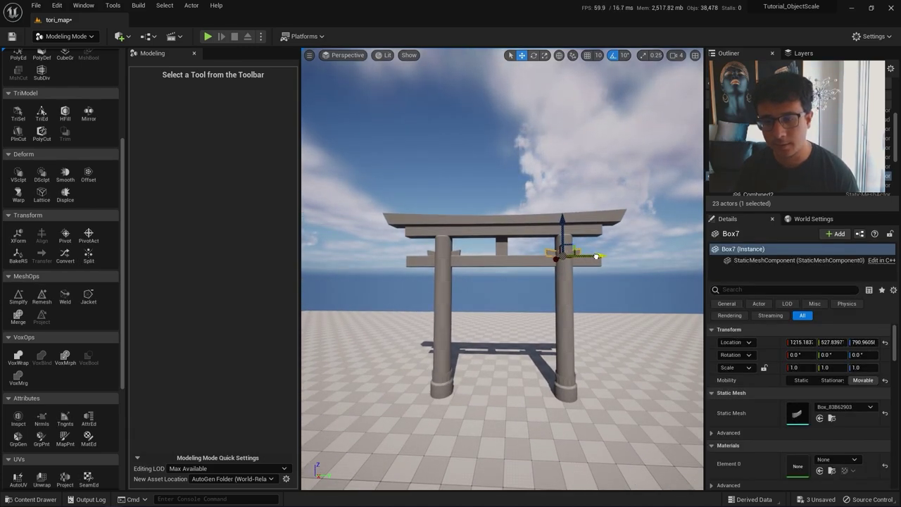
key(Escape)
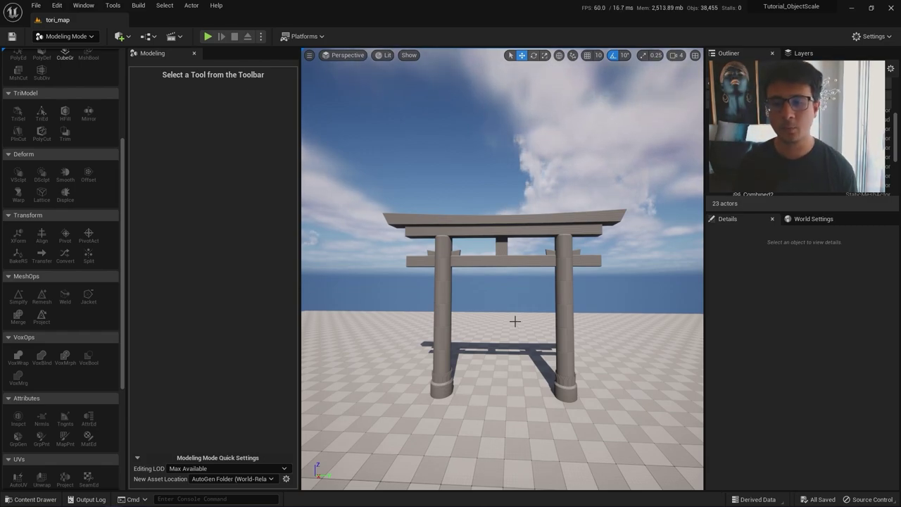
- Examine the pillar base in the dark torii photo on the reference board, especially the mouldings below the leaf collar
right_drag(496, 361, 496, 360)
drag(507, 374, 502, 398)
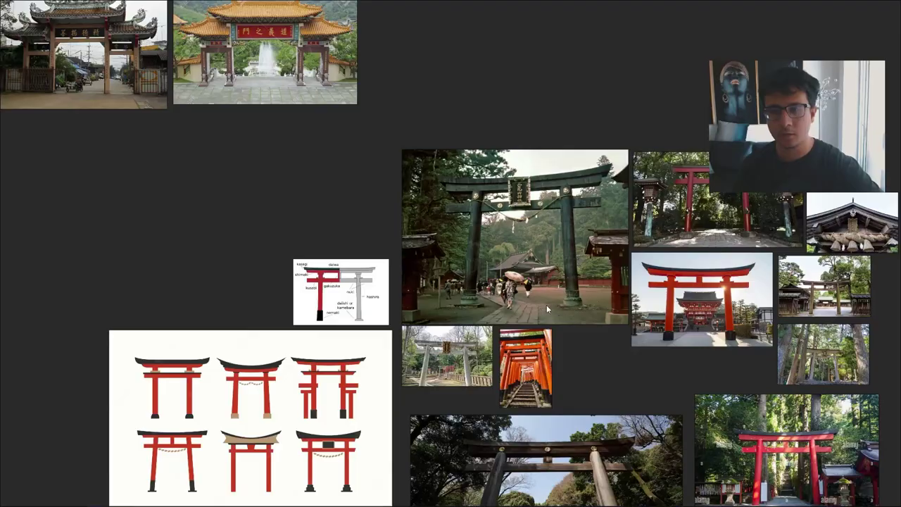
scroll(472, 290, up, 5)
middle_drag(488, 247, 465, 296)
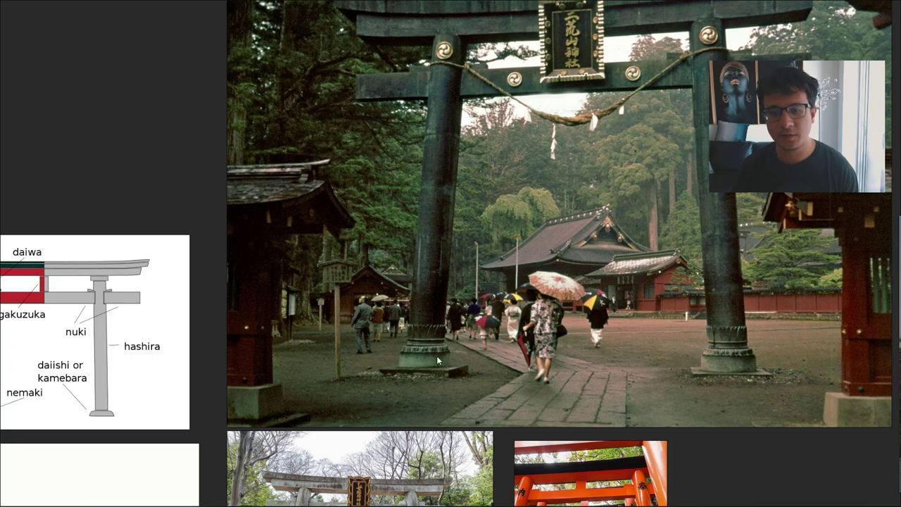
scroll(437, 360, up, 10)
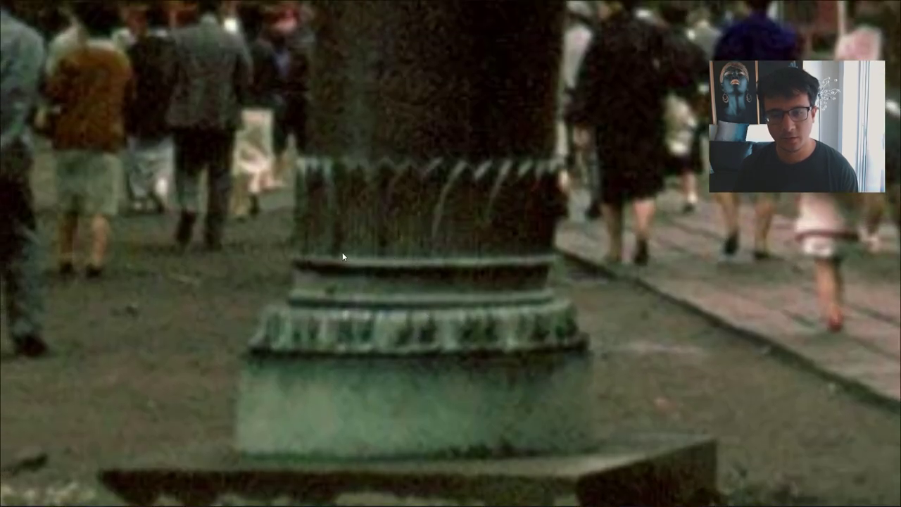
scroll(415, 269, down, 8)
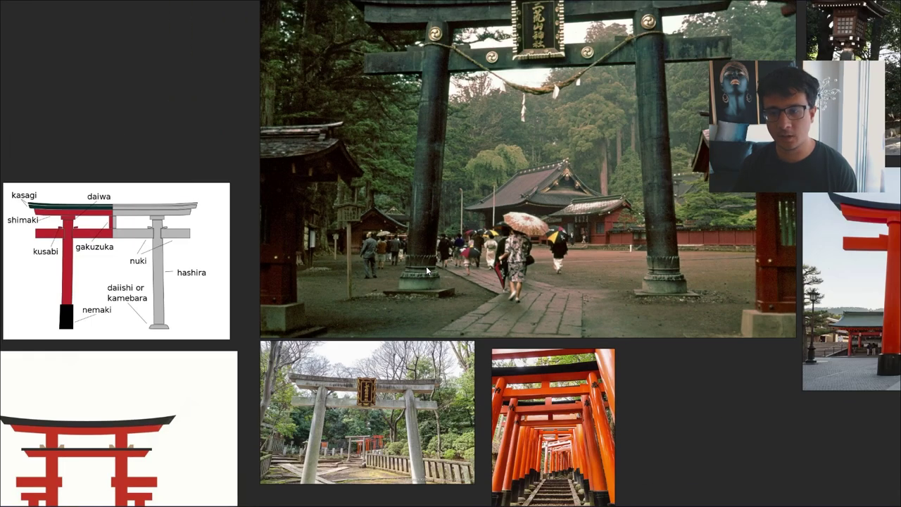
scroll(426, 266, up, 4)
scroll(412, 262, up, 4)
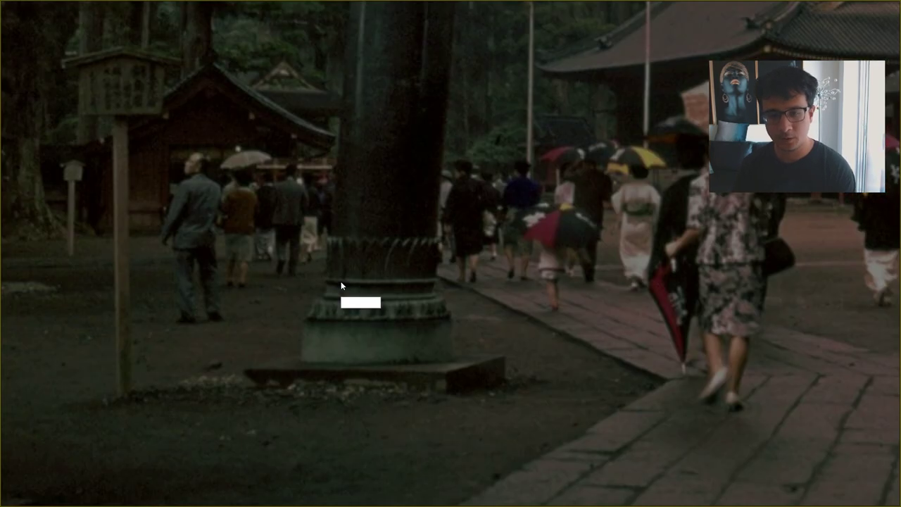
- Mark the thin rings below the leaf collar with red lines on a screen capture of the reference photo, and discard the capture
drag(309, 269, 491, 304)
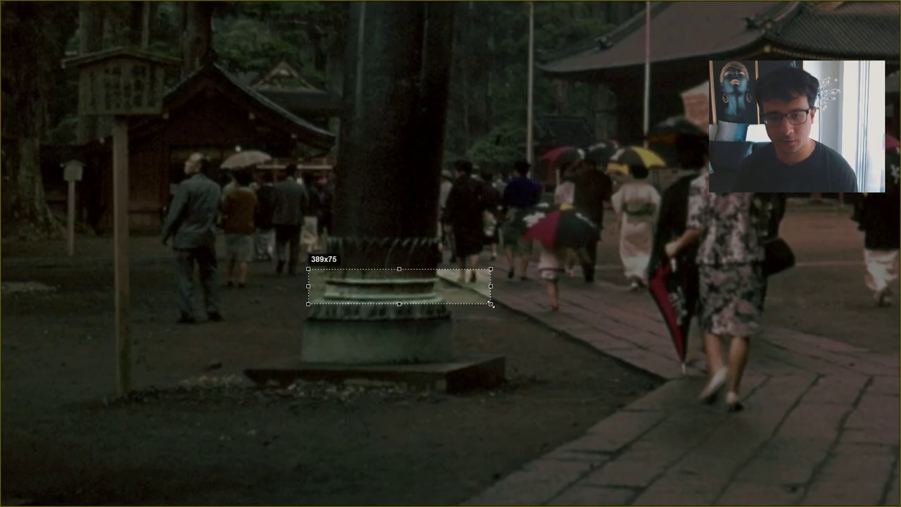
drag(329, 277, 332, 277)
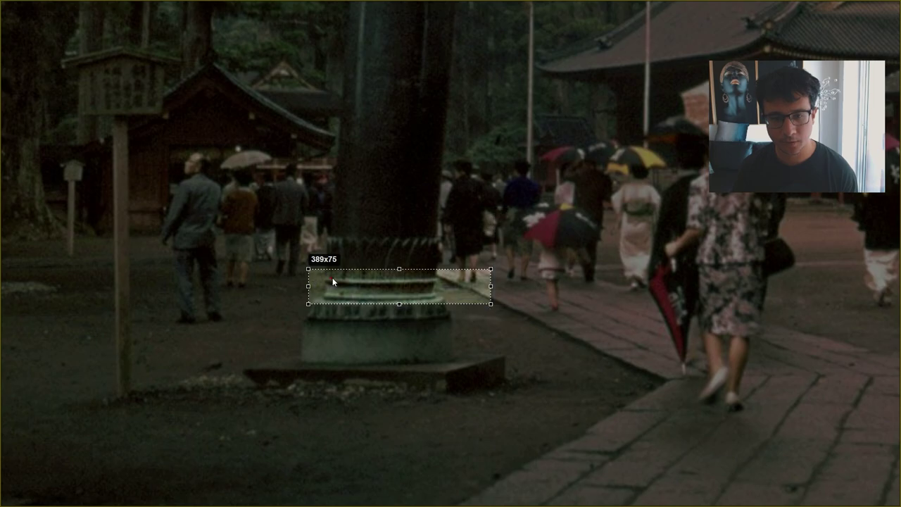
drag(428, 274, 429, 276)
drag(431, 291, 327, 290)
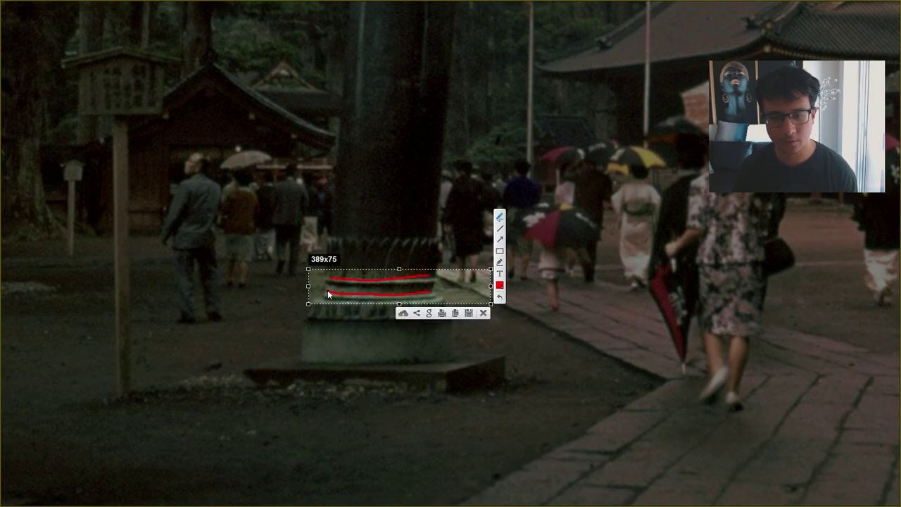
click(482, 313)
scroll(439, 315, down, 5)
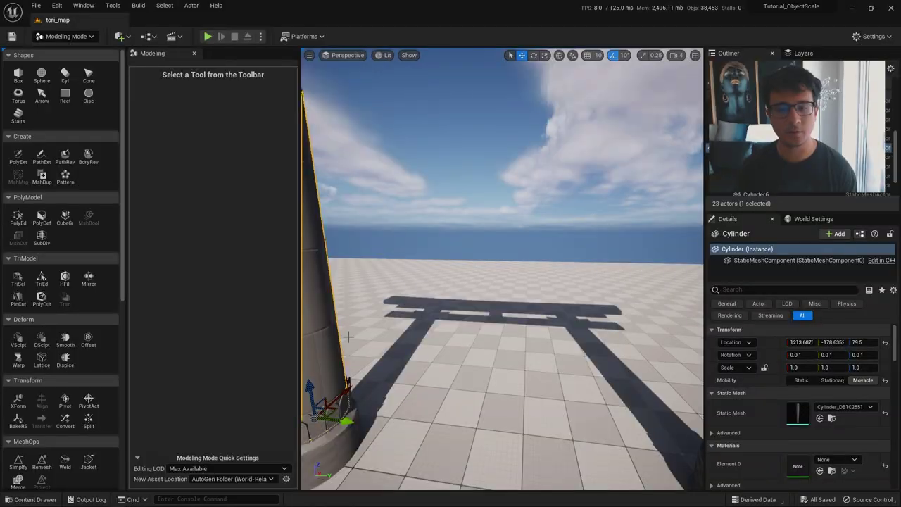
- Create a cylinder with radius 50, height 200 and 16 radial slices on the ground beside the left pillar
right_drag(492, 268, 465, 271)
click(64, 76)
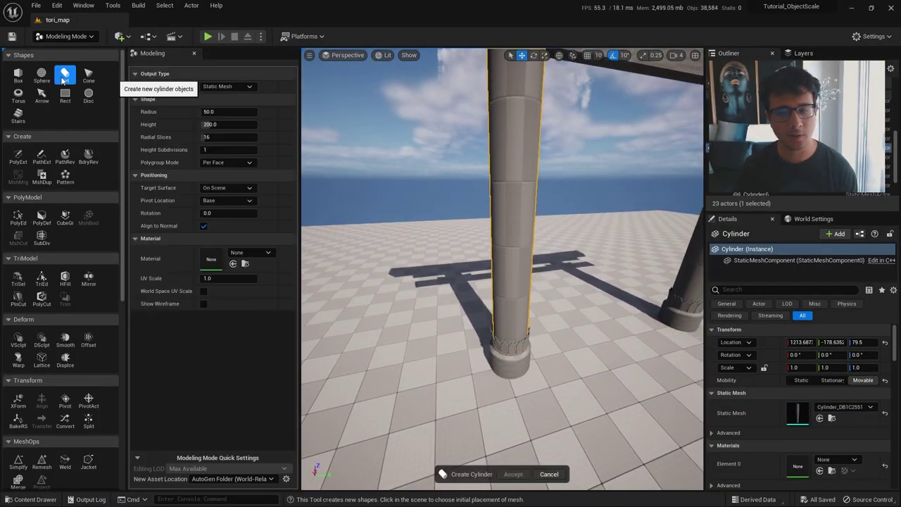
right_drag(461, 352, 422, 394)
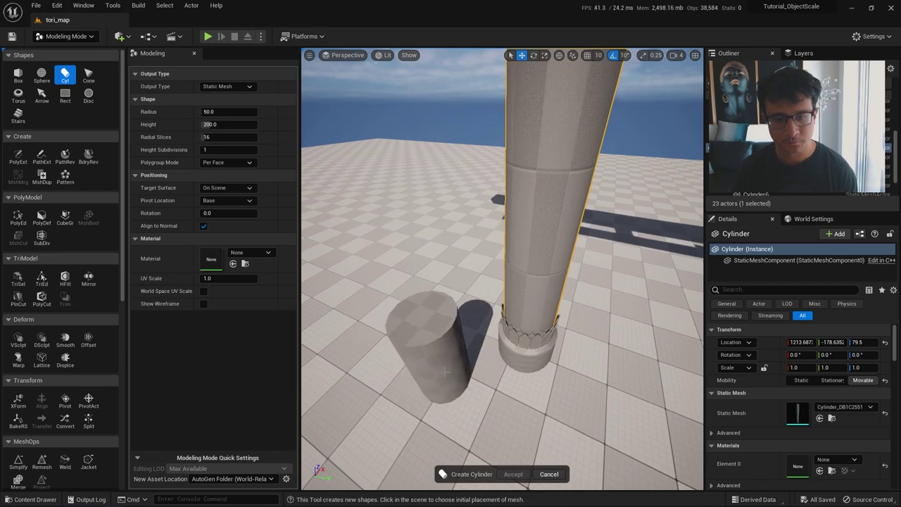
click(442, 356)
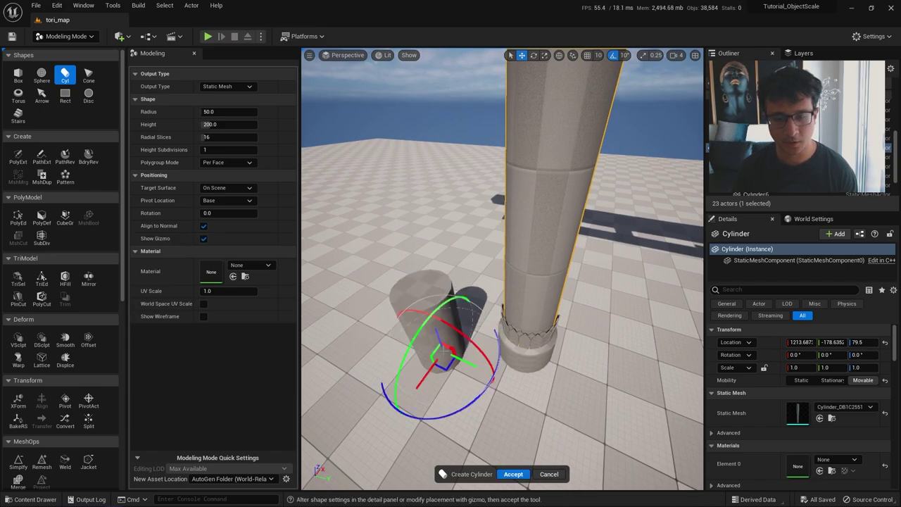
click(514, 473)
- Flatten the cylinder into a thin disc by lowering its top face with PolyEdit, and scale it to about 1.15 in X and Y
right_drag(493, 352, 465, 310)
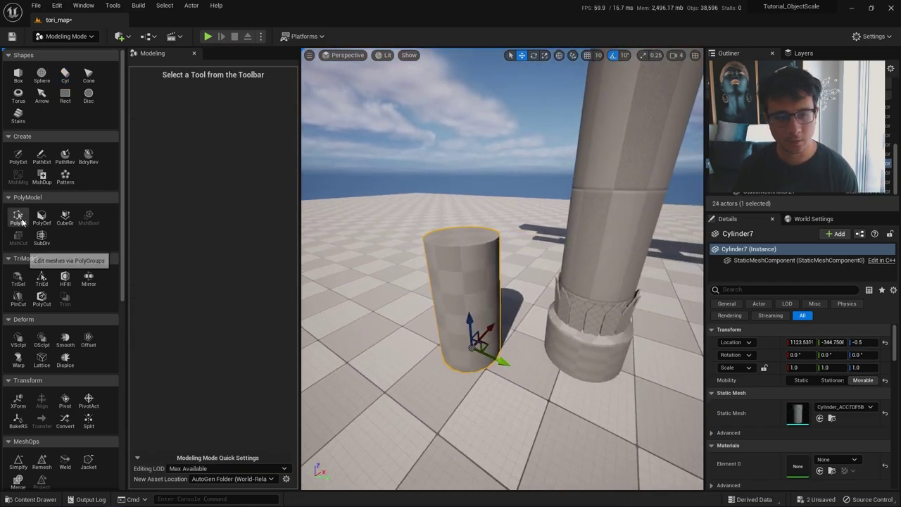
click(18, 217)
click(464, 233)
drag(459, 202, 471, 319)
mouse_move(471, 319)
right_down()
mouse_move(454, 352)
mouse_move(461, 289)
mouse_move(463, 334)
right_up()
drag(509, 214, 509, 183)
click(512, 474)
right_drag(508, 184, 525, 236)
key(r)
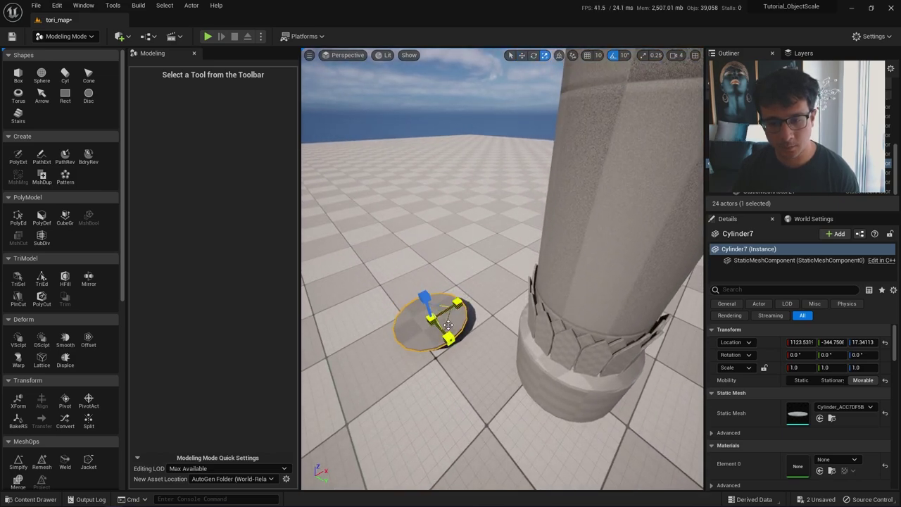
- Align the disc to the left pillar by bounding-box centre on X and Y only, with Last Selected as the alignment target
ctrl+click(615, 264)
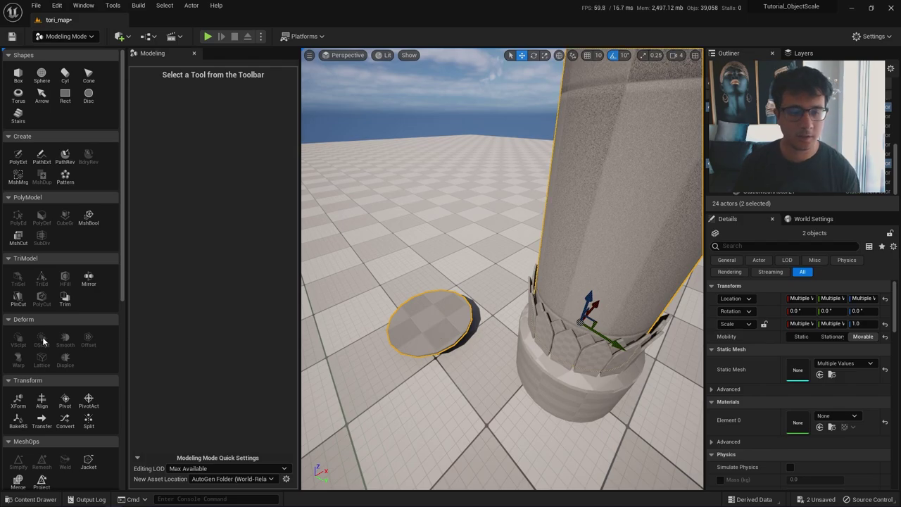
click(43, 410)
right_drag(378, 256, 391, 218)
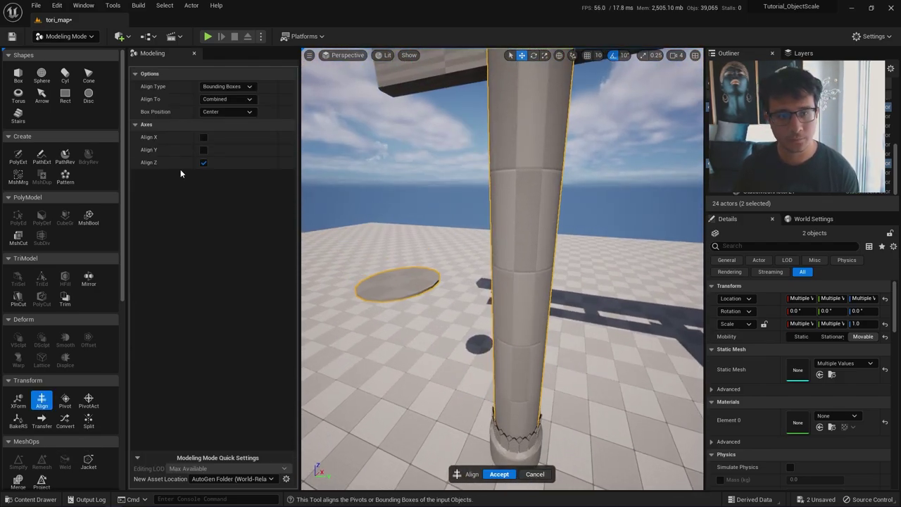
click(203, 149)
click(203, 137)
click(227, 85)
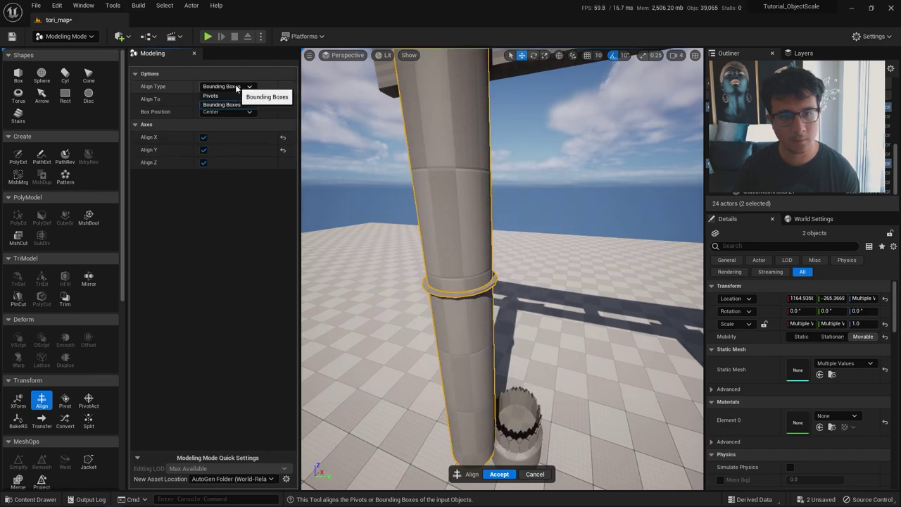
click(226, 98)
click(224, 118)
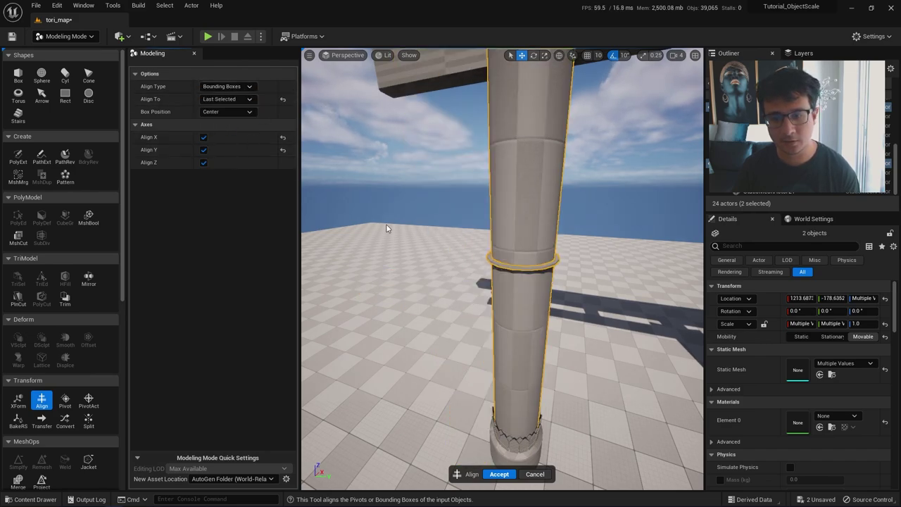
click(204, 163)
right_drag(370, 201, 394, 194)
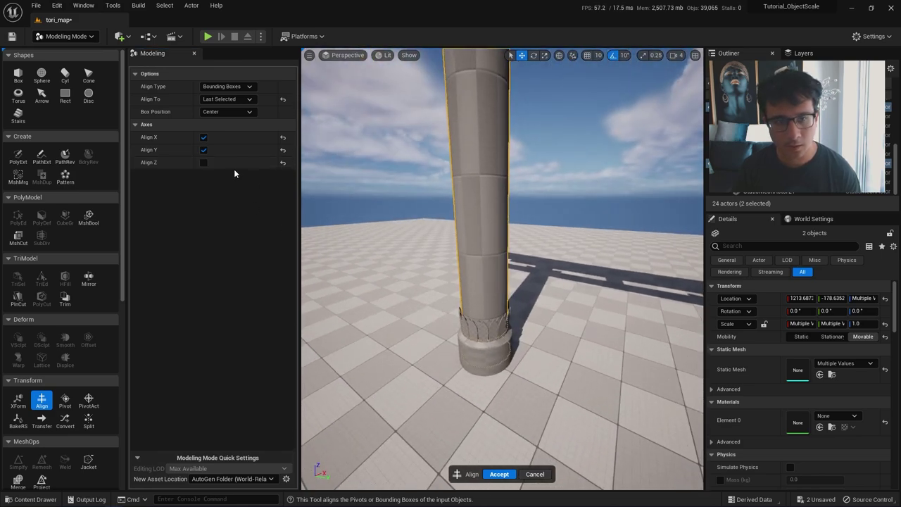
click(499, 474)
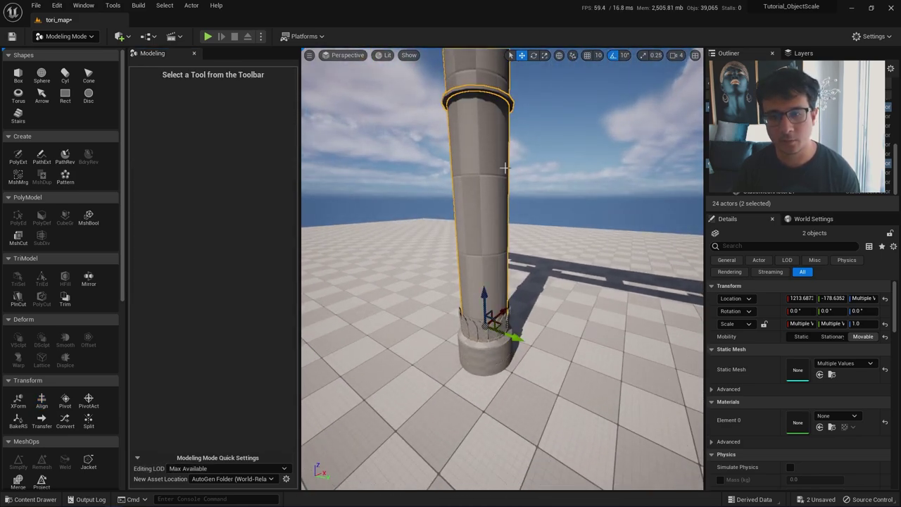
- Lower the disc along the left pillar to Z about 86, so that it forms a ring around the leaf collar's lower part
click(488, 90)
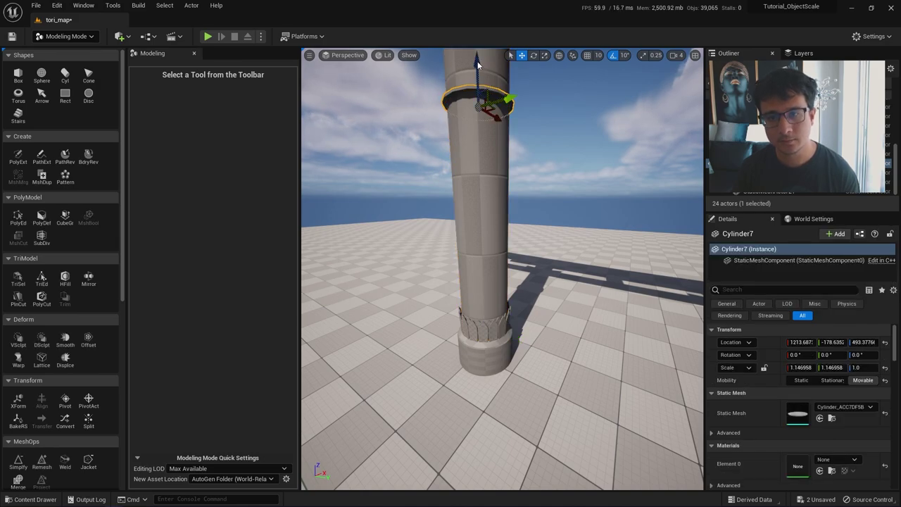
right_drag(478, 64, 478, 65)
drag(475, 64, 481, 274)
key(f)
key(w)
right_drag(481, 273, 465, 317)
key(w)
key(s)
key(s)
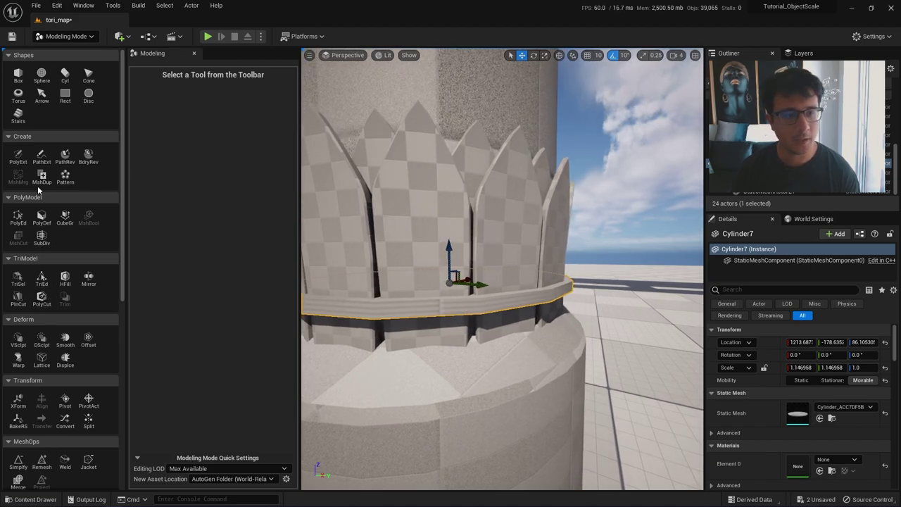
- Bake the ring's rotation and scale into its mesh, and duplicate it up the left pillar to Z about 90.9
scroll(30, 268, down, 2)
click(19, 375)
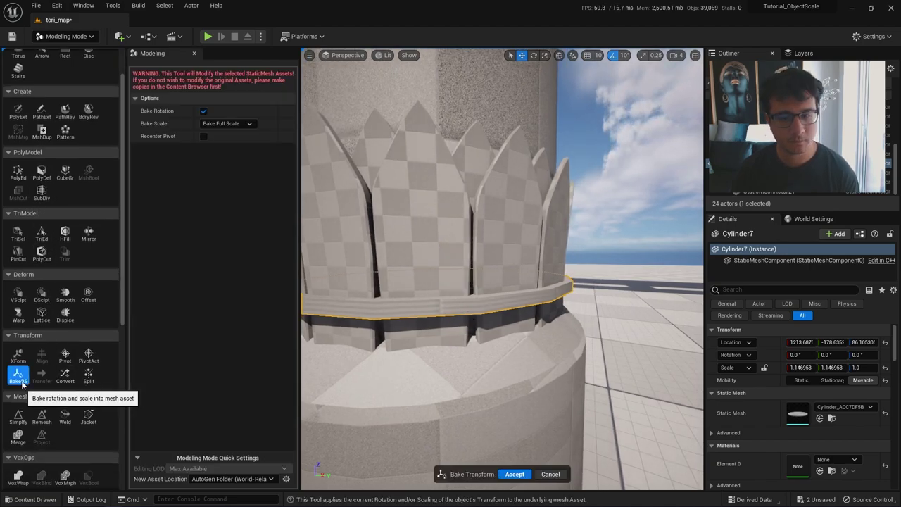
click(515, 474)
mouse_move(447, 261)
mouse_down()
mouse_move(449, 243)
mouse_move(449, 281)
mouse_move(453, 270)
mouse_up()
click(476, 280)
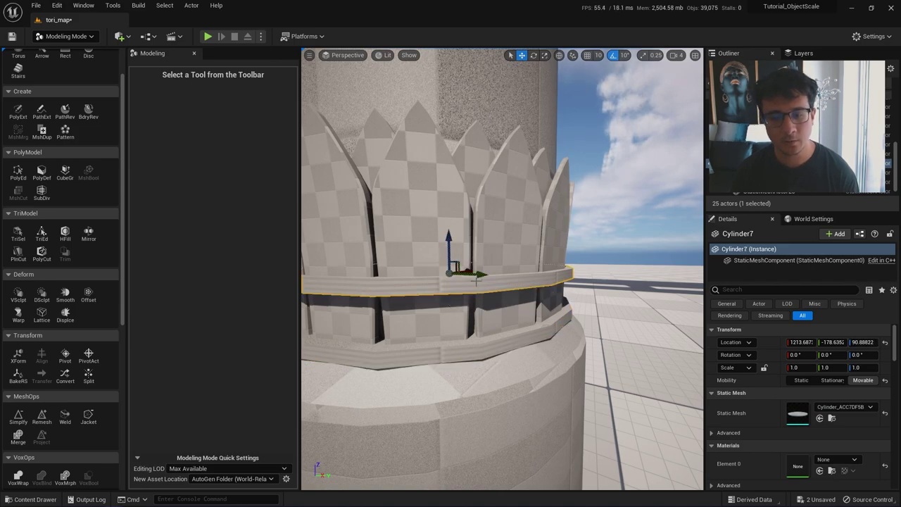
- Bevel the side faces of the duplicated ring with PolyEdit, using a bevel distance of about 0.67
right_drag(455, 315, 484, 368)
click(18, 174)
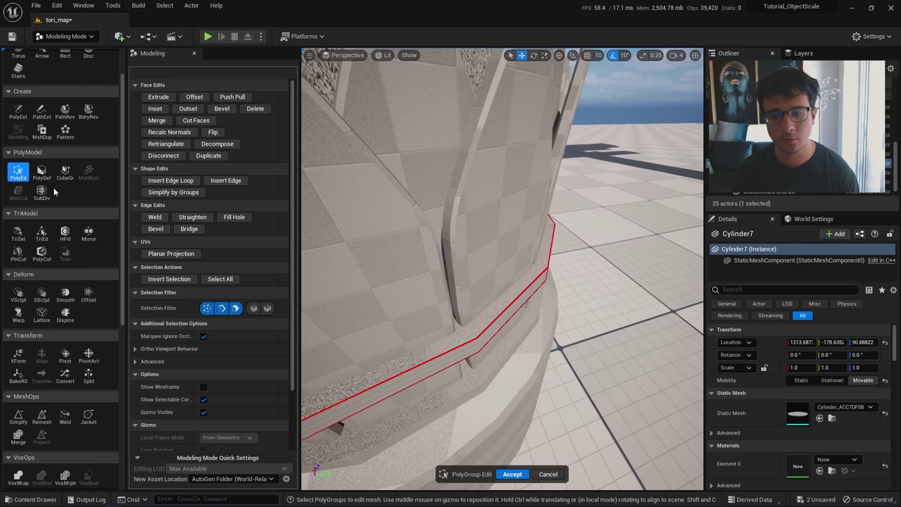
click(515, 290)
right_drag(517, 291, 486, 239)
right_drag(509, 309, 274, 195)
shift+click(505, 225)
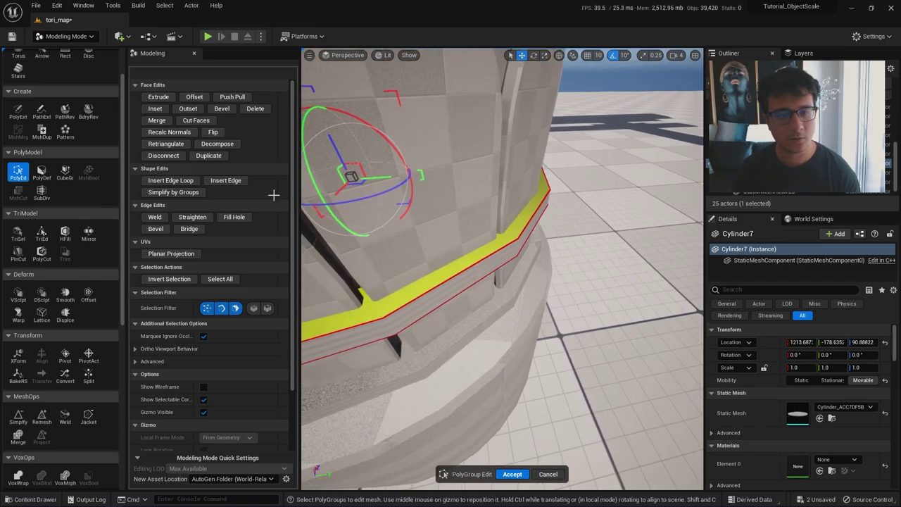
click(218, 109)
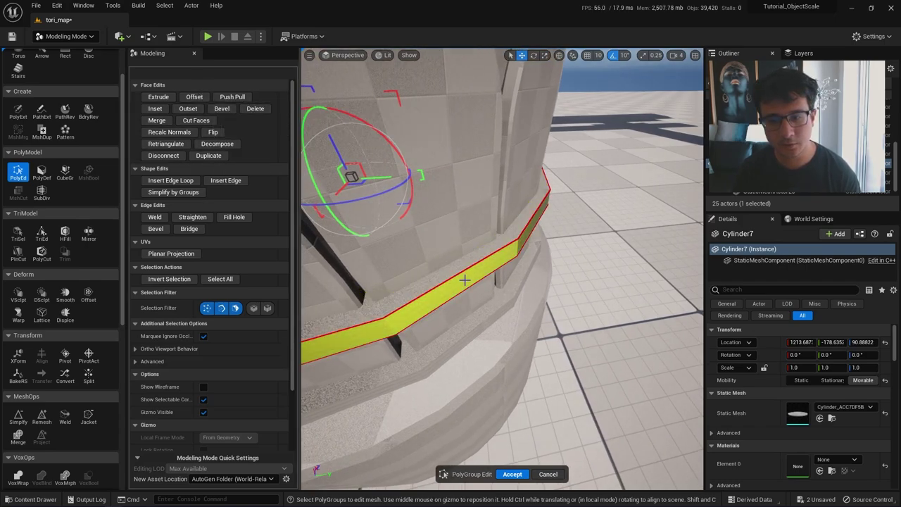
right_drag(462, 239, 479, 218)
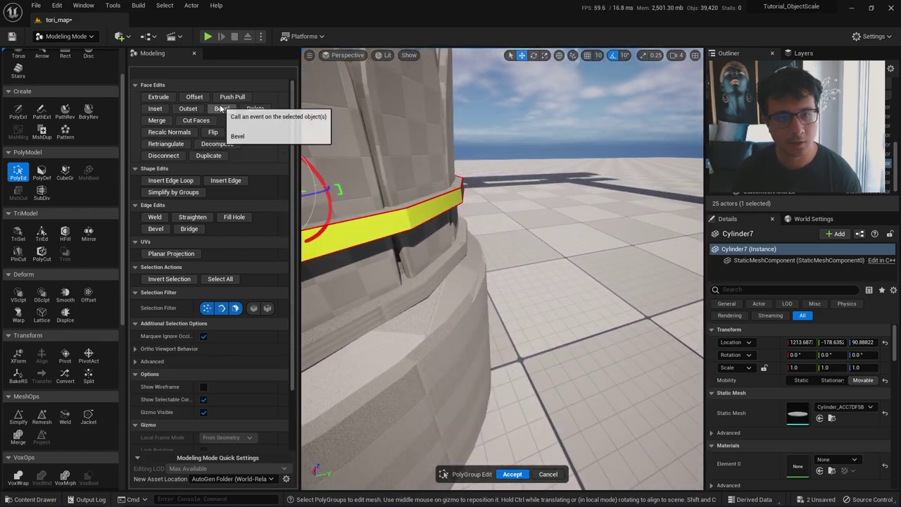
click(220, 109)
right_drag(423, 218, 458, 271)
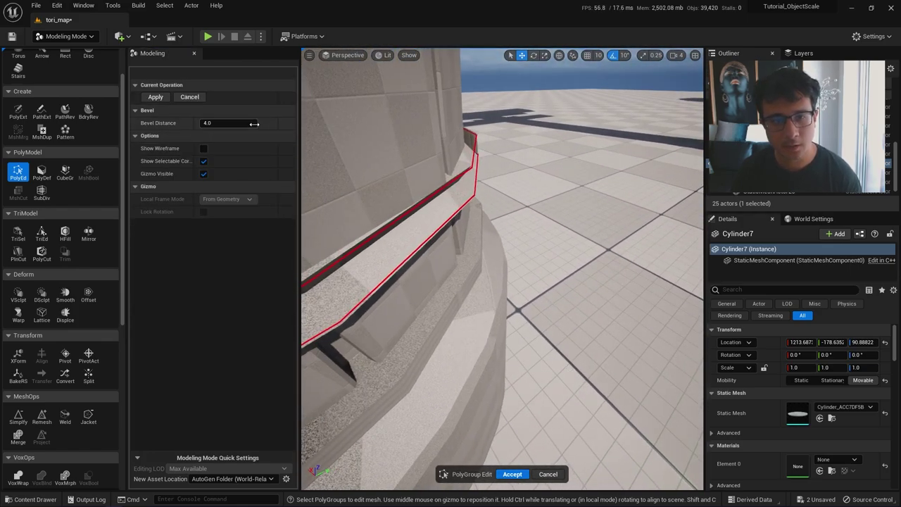
drag(228, 123, 214, 123)
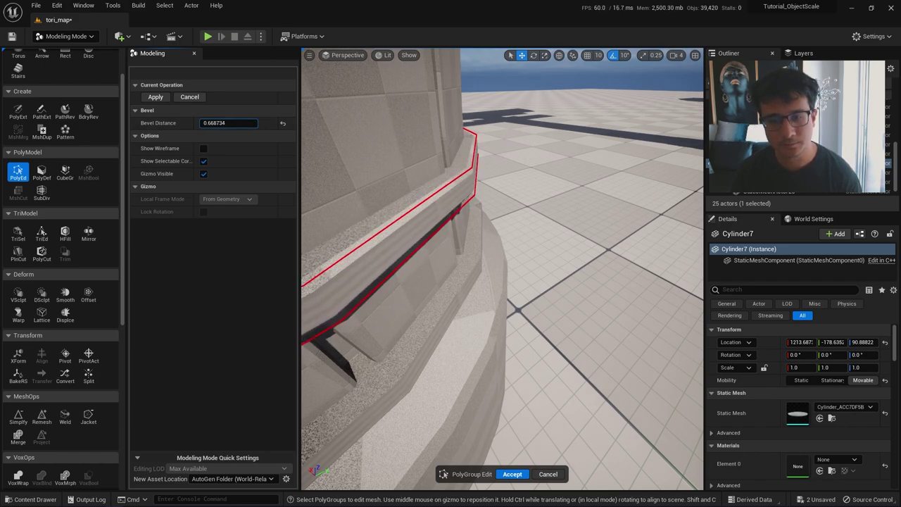
click(521, 472)
right_drag(461, 326, 493, 359)
key(Escape)
- Set up a Lattice deformation on the left pillar with X, Y and Z resolution of 2 and Cubic interpolation
click(501, 264)
right_drag(500, 265, 494, 283)
right_drag(557, 312, 553, 316)
scroll(83, 377, down, 3)
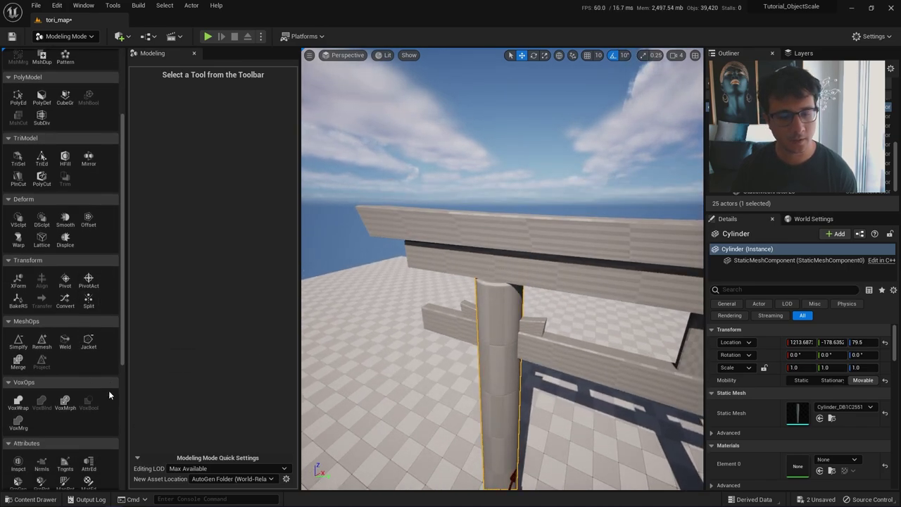
scroll(94, 383, up, 3)
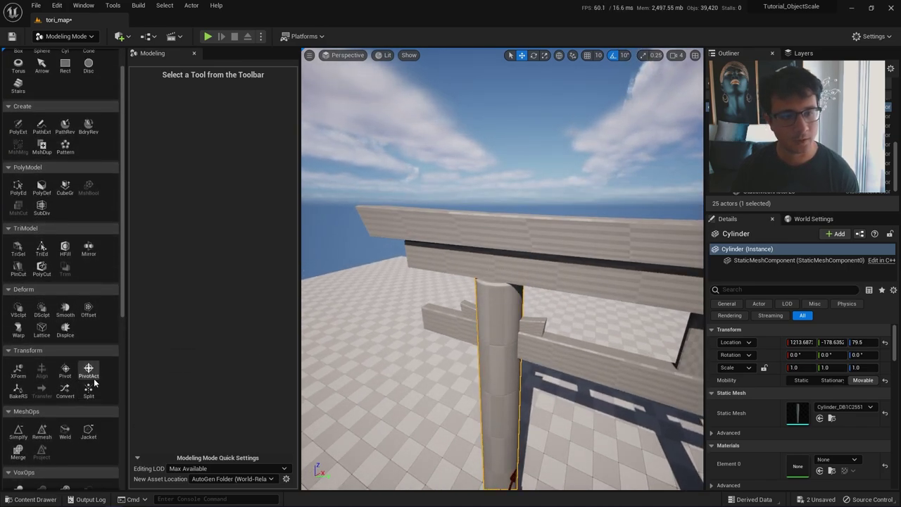
click(42, 327)
click(222, 125)
text(2)
key(Return)
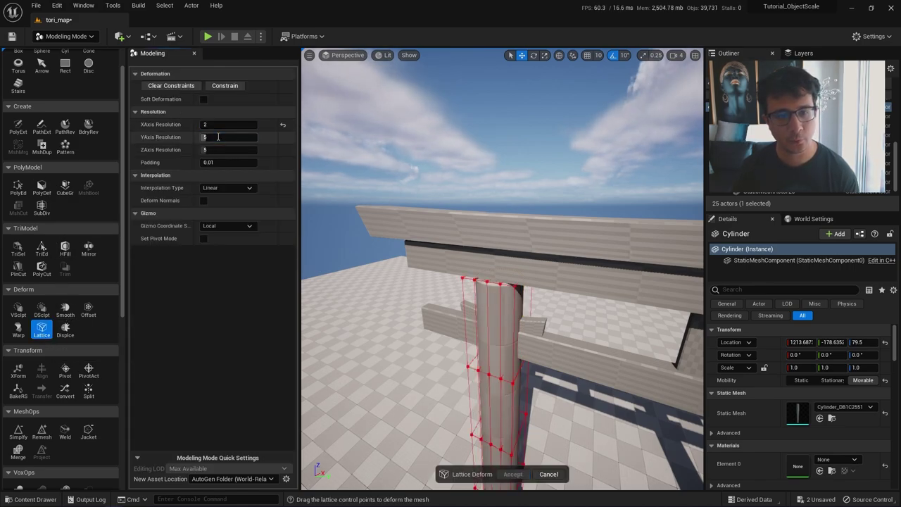
click(217, 136)
click(215, 149)
text(2)
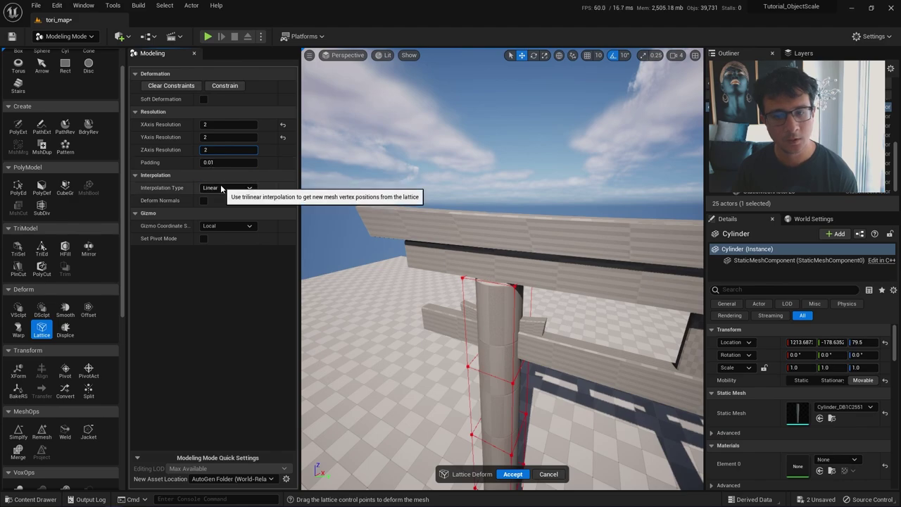
click(223, 189)
click(222, 207)
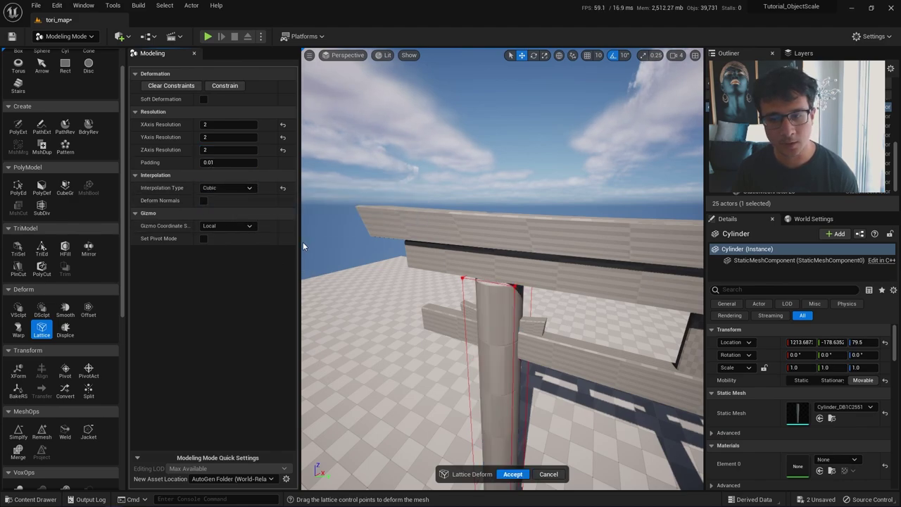
- Scale the lattice's upper control points uniformly inward so the pillar tapers slightly towards its top, and accept the deformation
mouse_move(590, 321)
right_down()
mouse_move(563, 320)
mouse_move(591, 320)
right_up()
key(alt+2)
drag(585, 318, 451, 229)
key(alt+4)
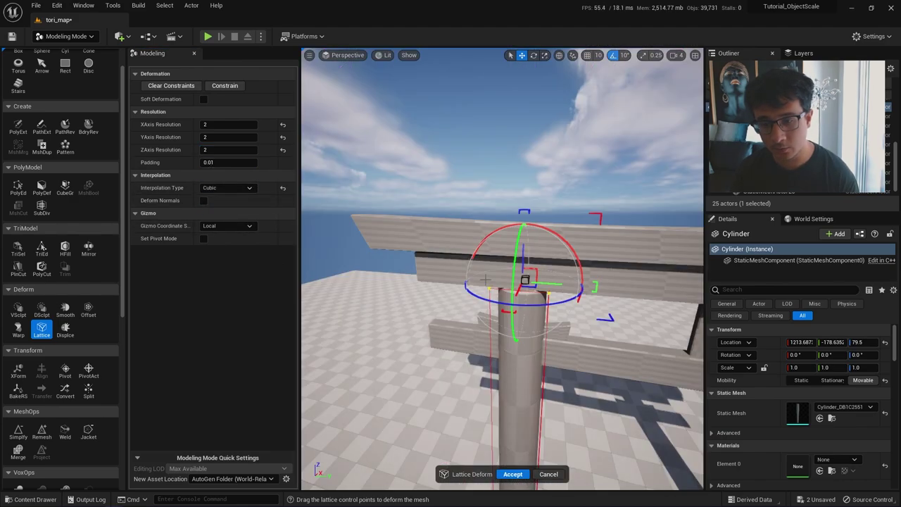
right_drag(452, 229, 415, 256)
right_drag(490, 243, 494, 265)
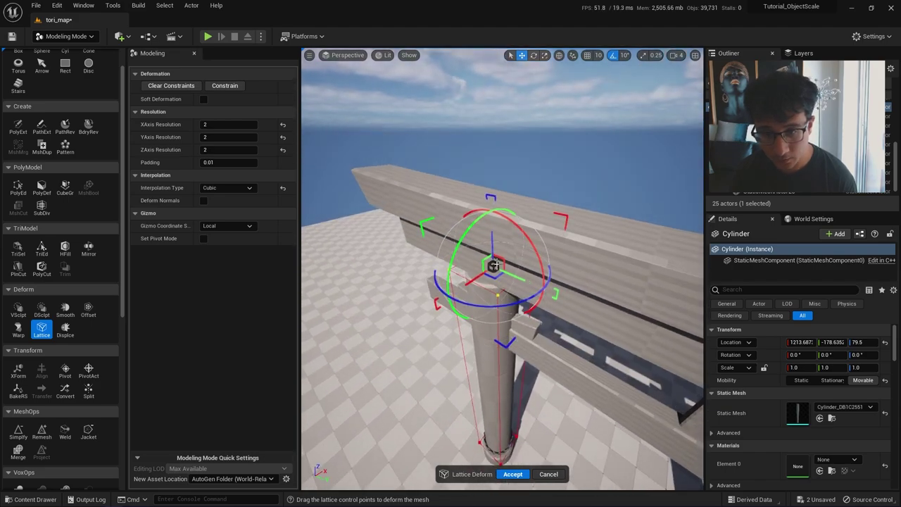
drag(495, 266, 494, 266)
mouse_move(494, 267)
right_down()
mouse_move(471, 236)
mouse_move(461, 243)
mouse_move(494, 265)
right_up()
right_drag(467, 215, 478, 225)
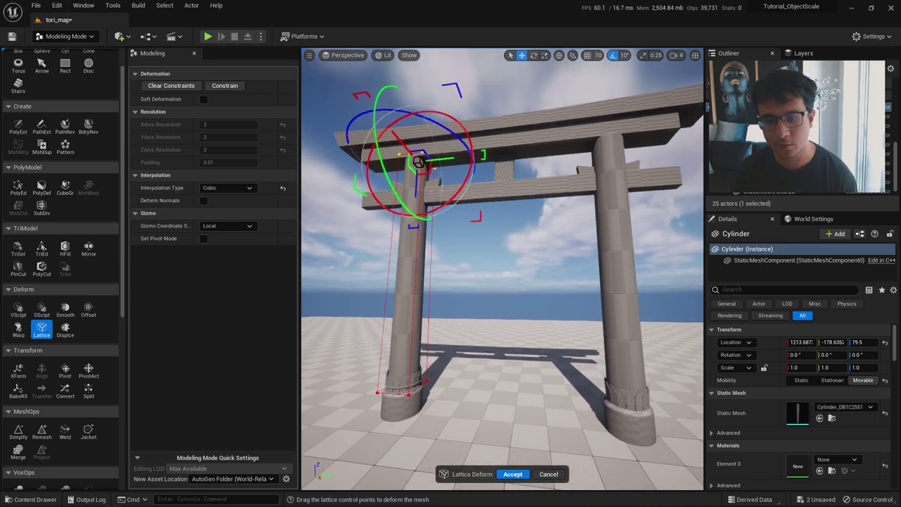
click(508, 474)
- Return to Selection mode, rotate the sunlight to swing the gate's shadow across the floor, and deselect the pillar
right_drag(511, 354, 512, 353)
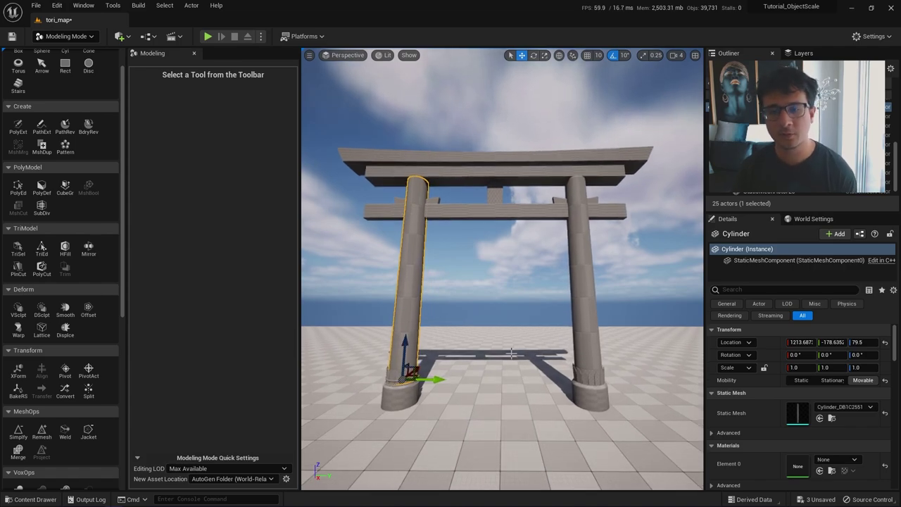
key(shift+1)
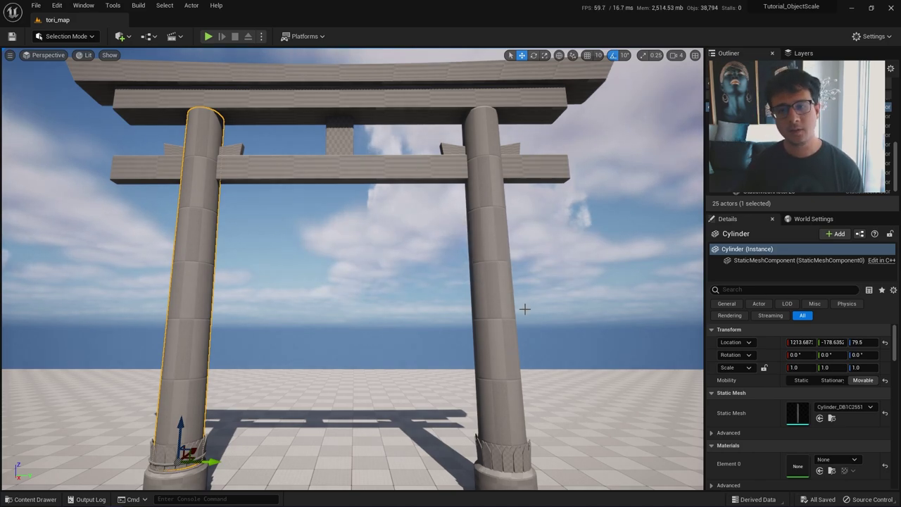
right_drag(525, 308, 524, 309)
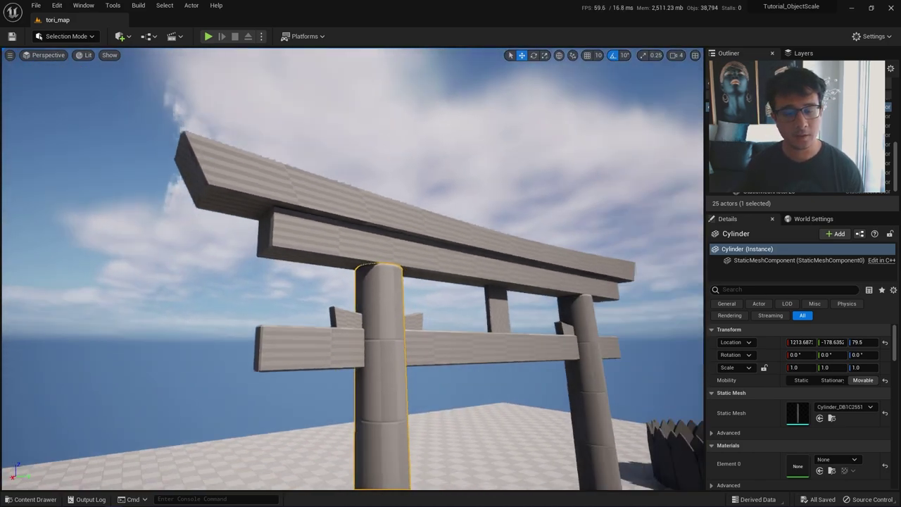
right_drag(436, 304, 436, 305)
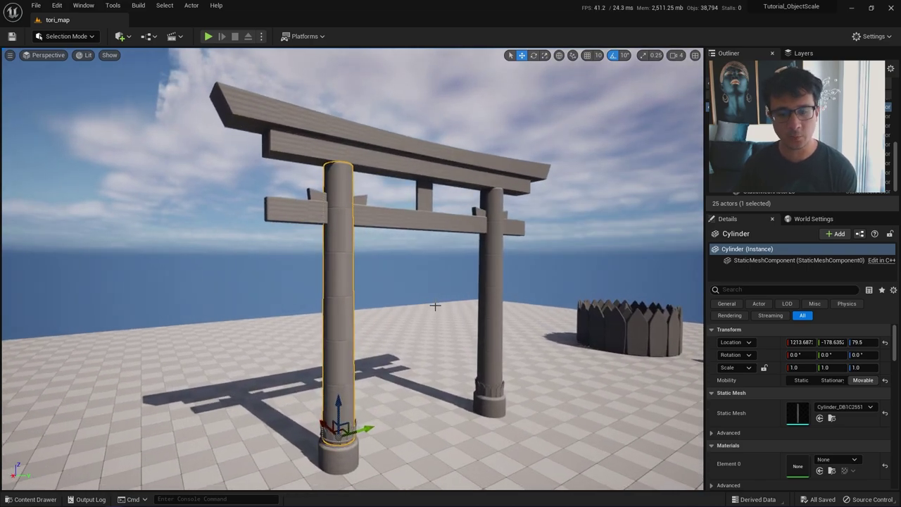
key(ctrl+l)
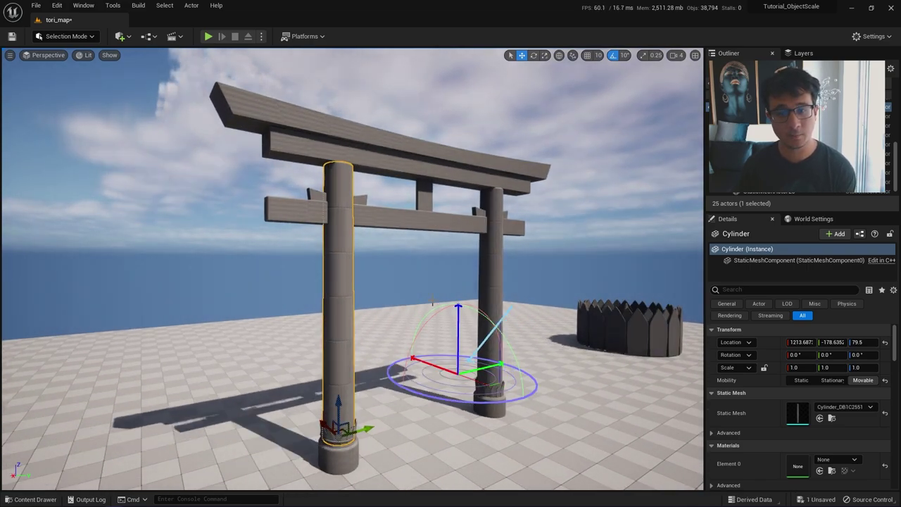
key(ctrl+l)
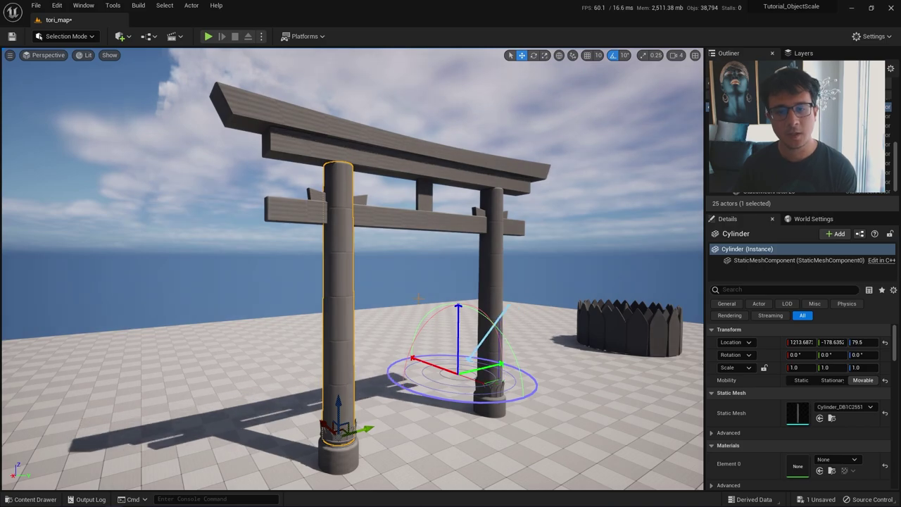
key(Escape)
- Open the Quixel Bridge library through the Content Browser's option for adding Quixel content
right_drag(410, 268, 282, 243)
right_drag(390, 216, 331, 213)
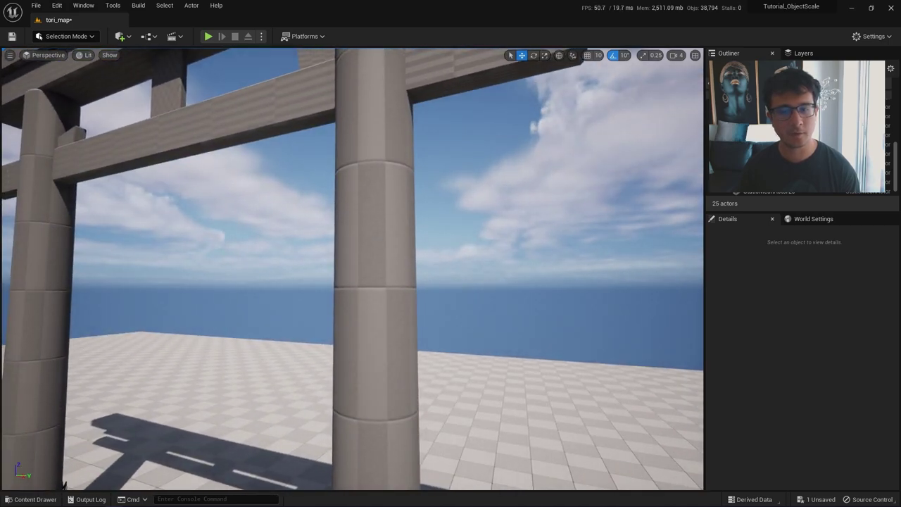
right_drag(384, 257, 377, 240)
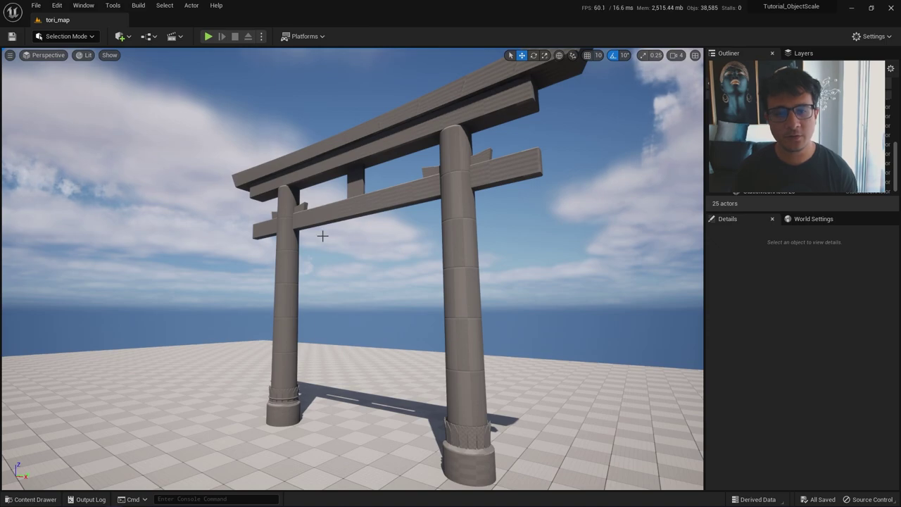
mouse_move(314, 226)
right_down()
mouse_move(363, 244)
mouse_move(314, 240)
right_up()
key(ctrl+space)
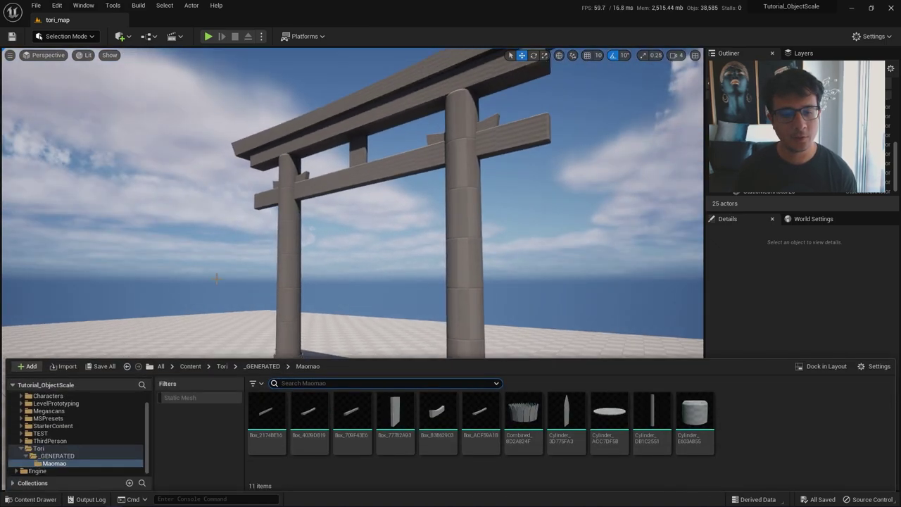
click(34, 370)
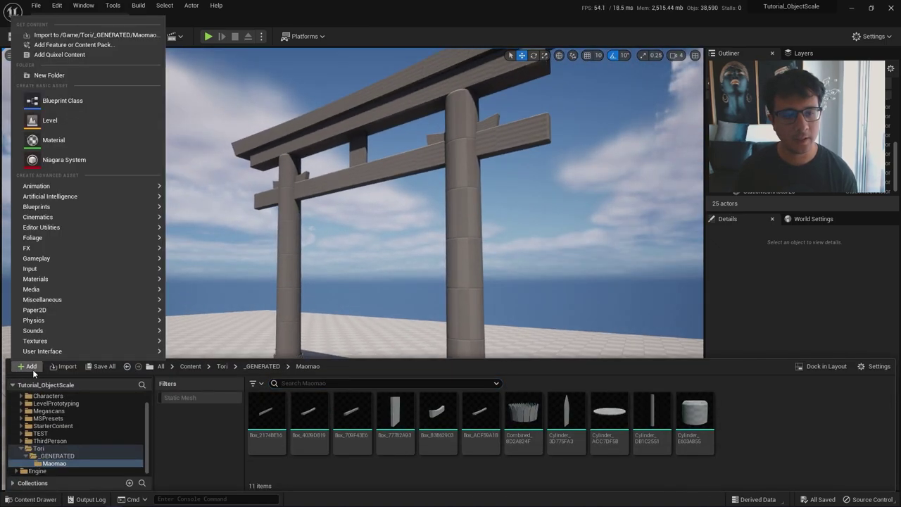
click(84, 55)
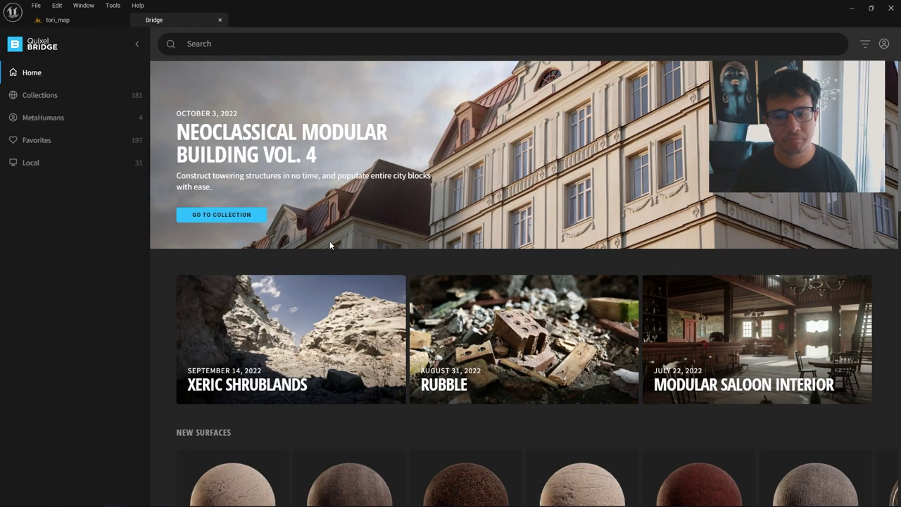
- Download the Rocky Ground surface from the new surfaces in Bridge at Medium Quality
scroll(308, 331, down, 2)
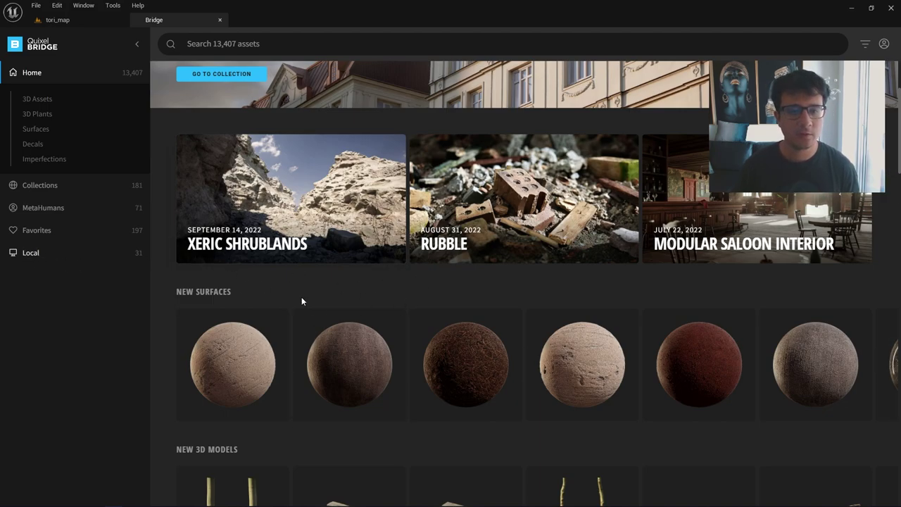
scroll(394, 289, down, 10)
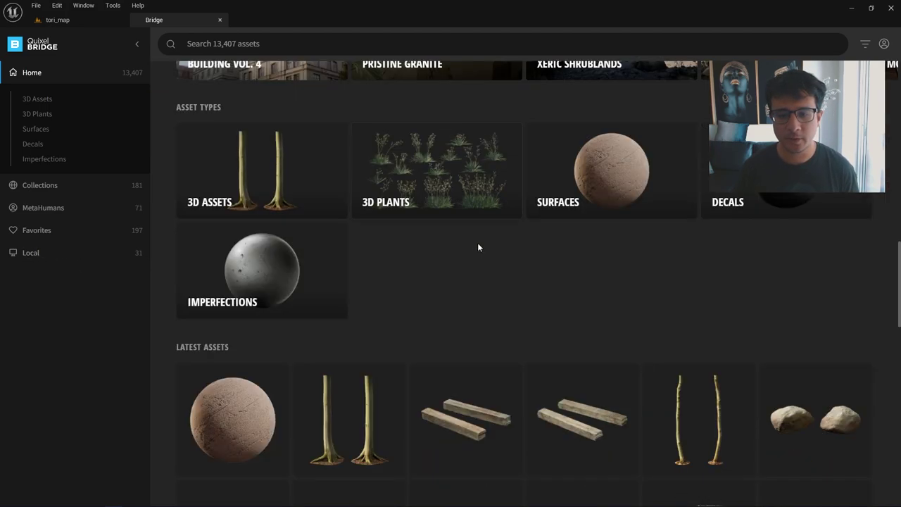
scroll(503, 405, up, 8)
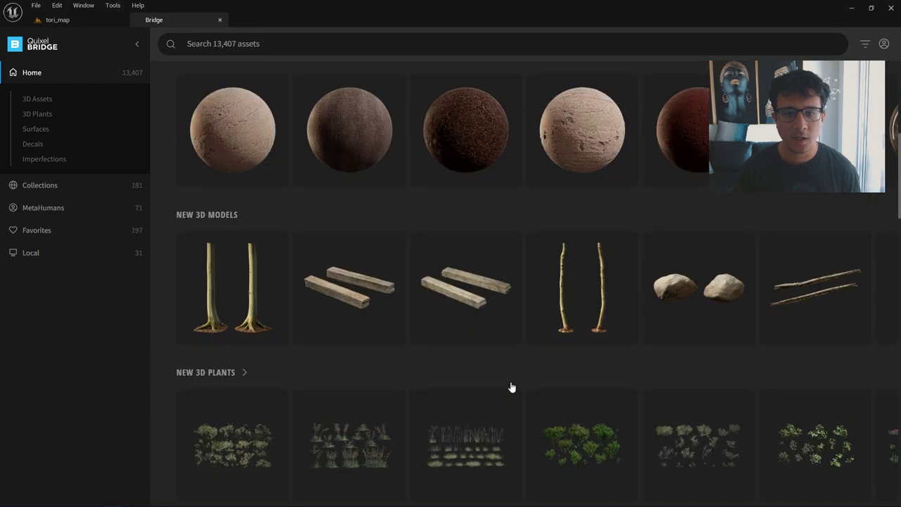
scroll(512, 388, up, 3)
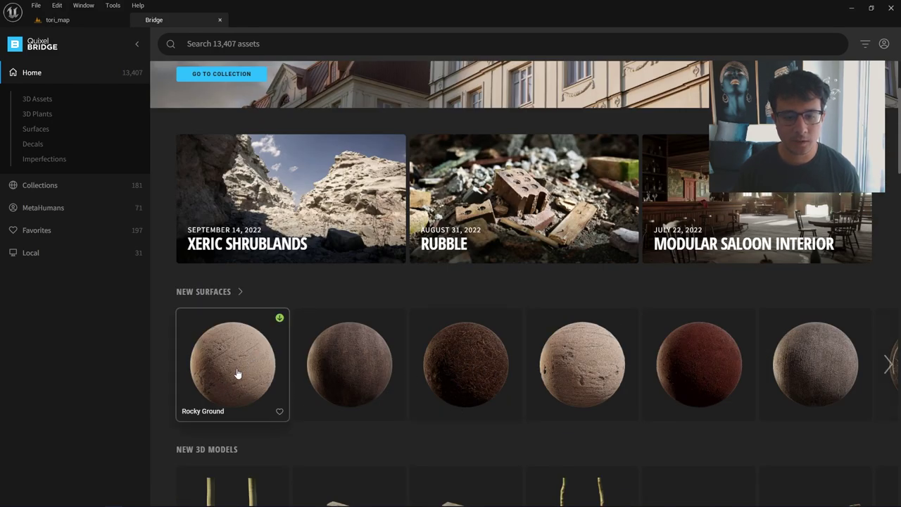
click(238, 373)
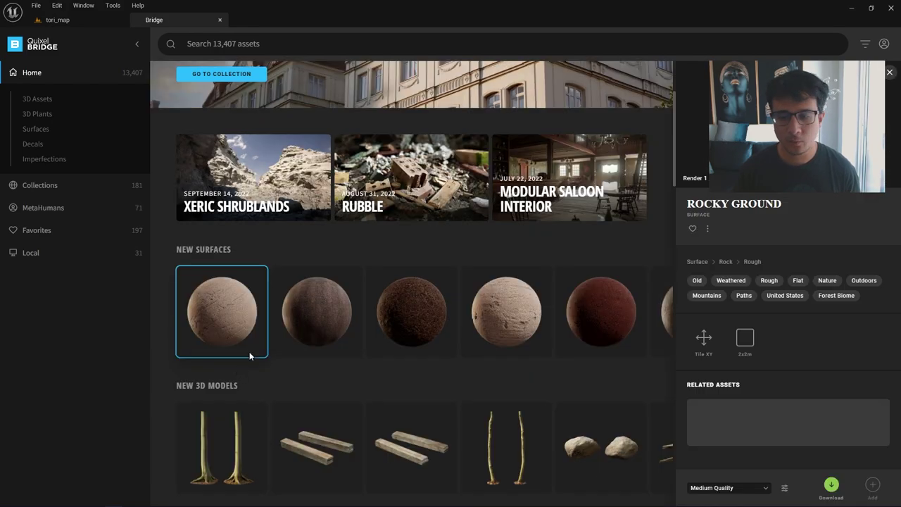
click(708, 487)
click(708, 492)
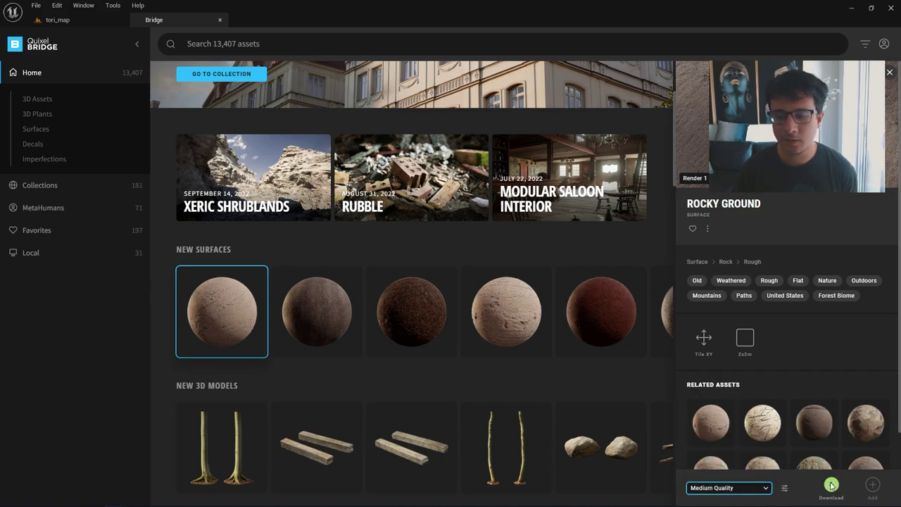
click(831, 486)
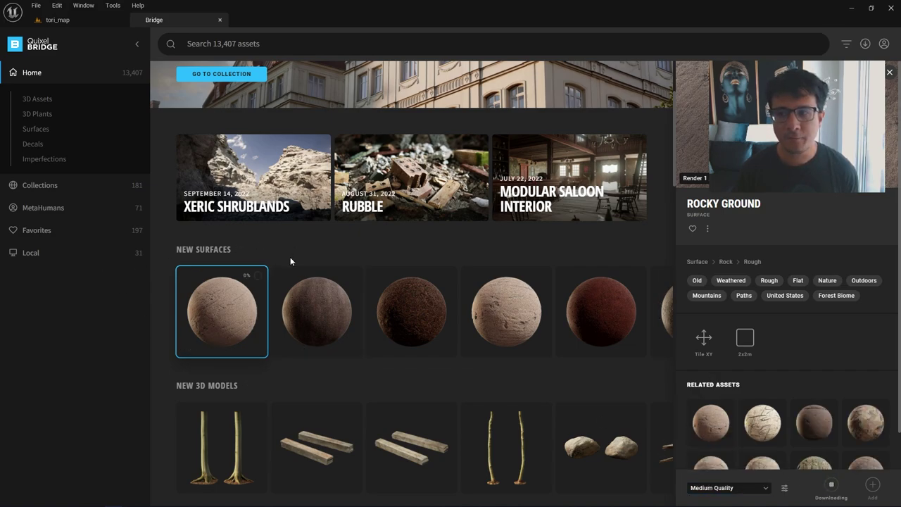
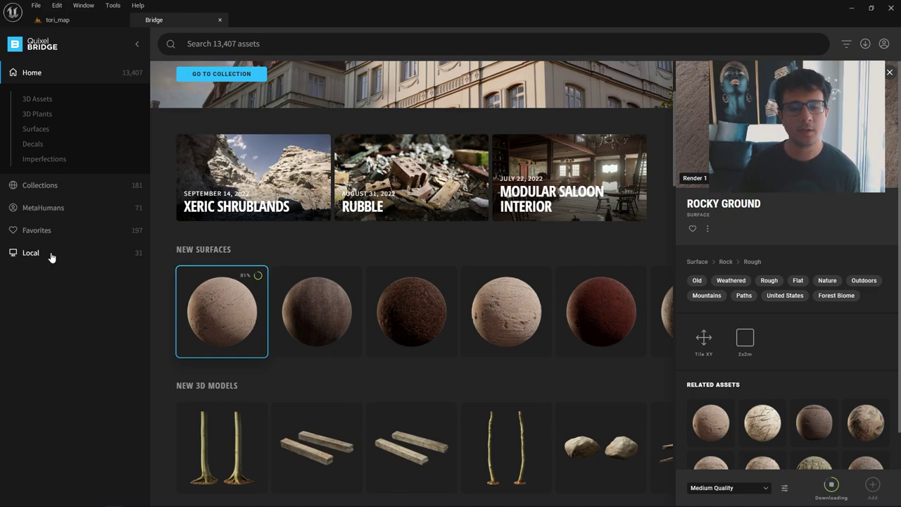
- Add the downloaded Chipped Painted Plaster surface to the project from Bridge's local Megascans assets
click(51, 254)
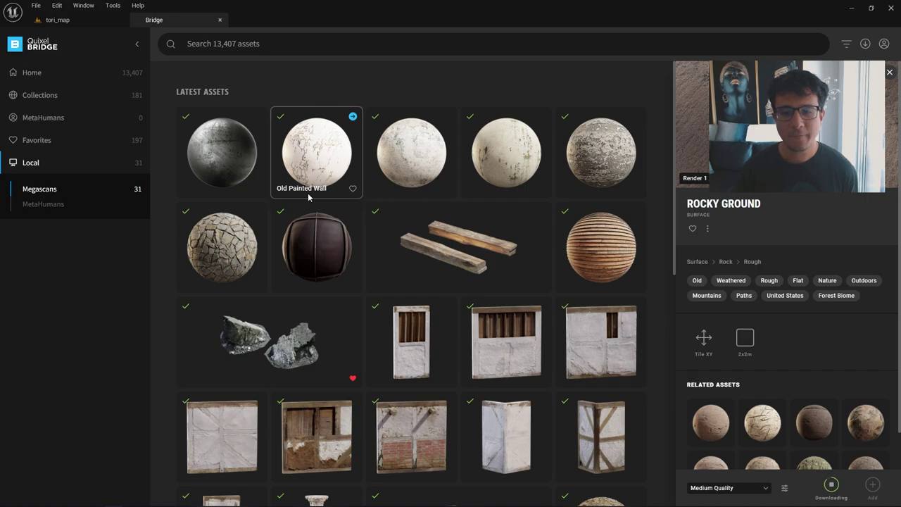
click(497, 159)
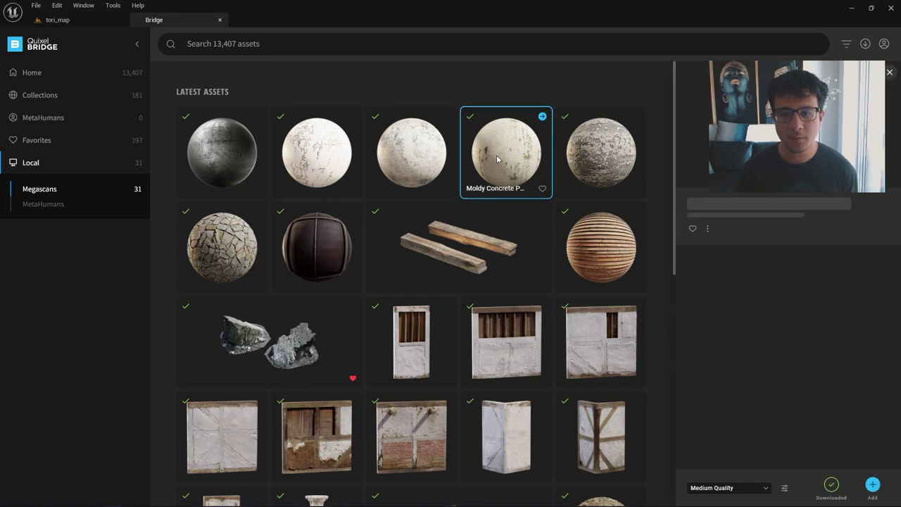
click(317, 155)
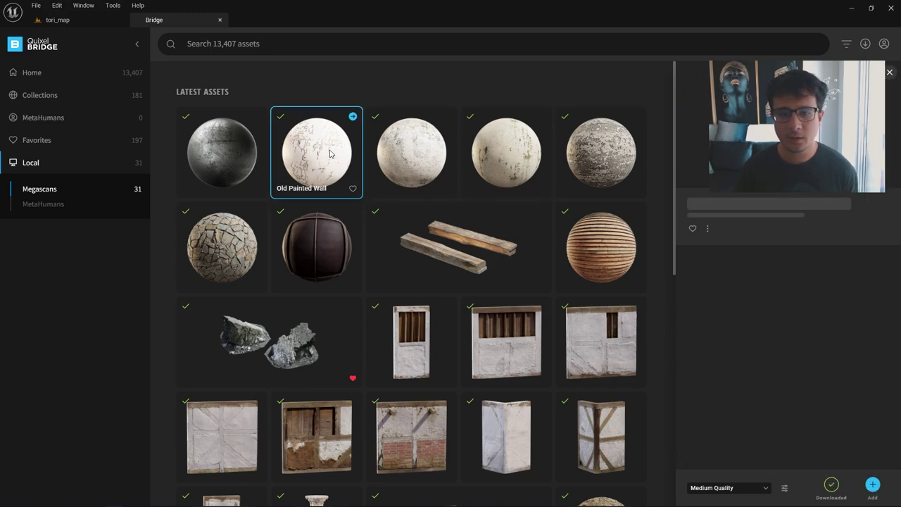
click(407, 161)
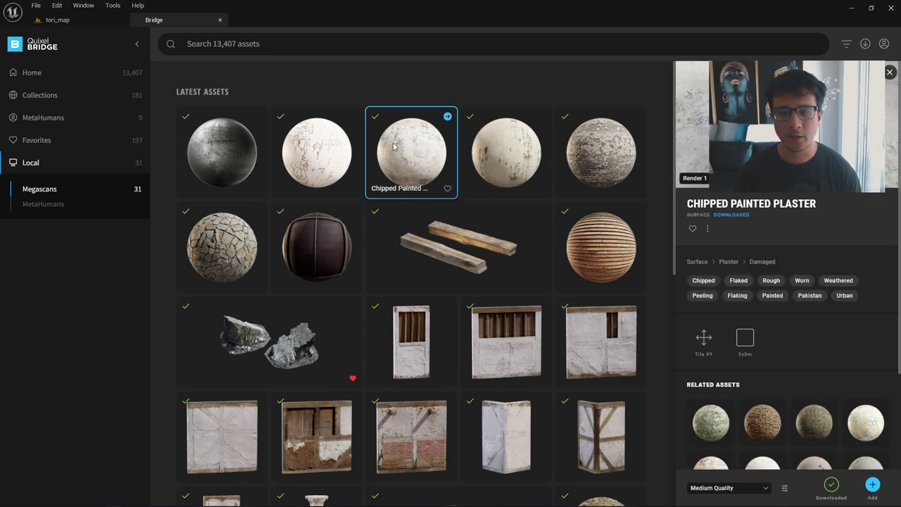
click(873, 485)
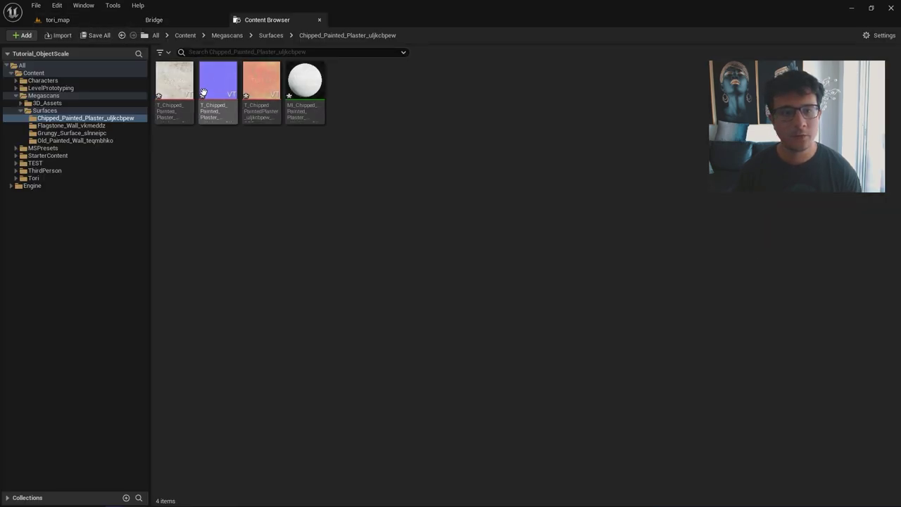
- Save all the newly imported plaster assets and return to the tori_map level
click(96, 35)
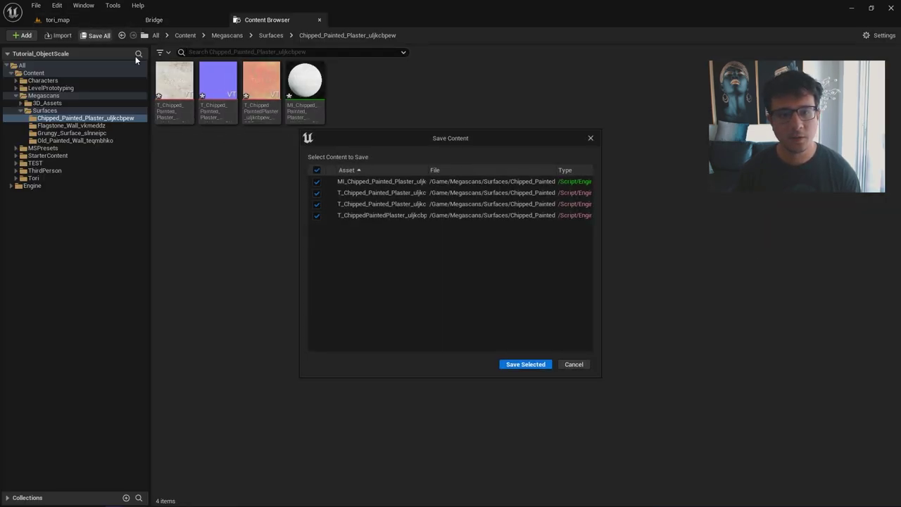
click(524, 365)
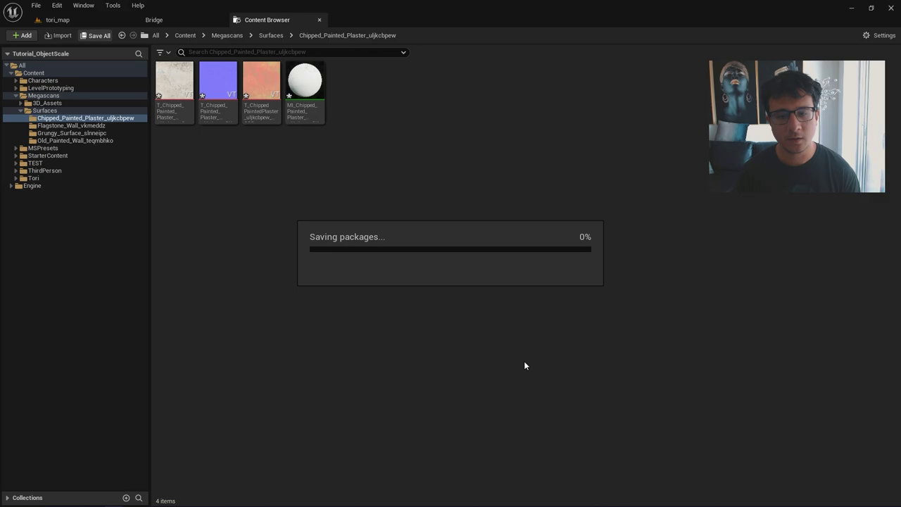
click(317, 113)
click(100, 26)
- Open the Megascans Surfaces folder in the content drawer and filter it to Material Instance assets
right_drag(333, 247, 402, 260)
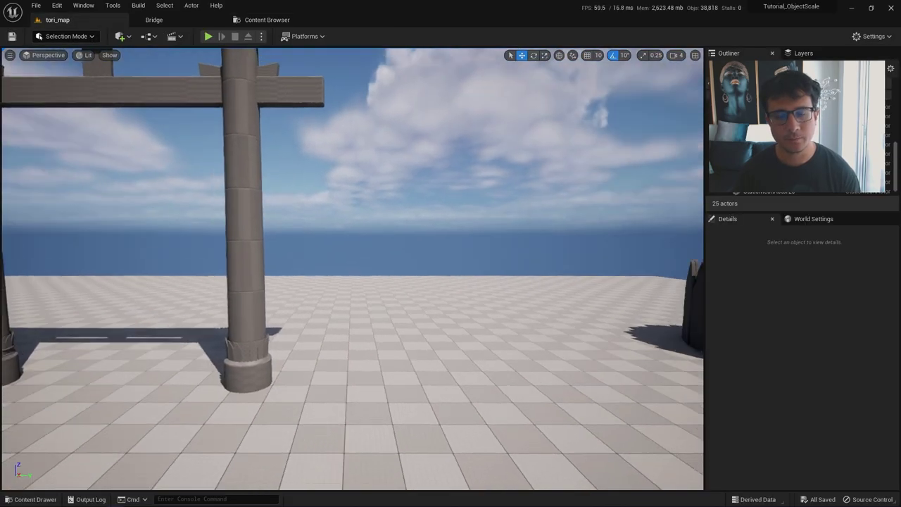
scroll(359, 255, down, 6)
key(ctrl+space)
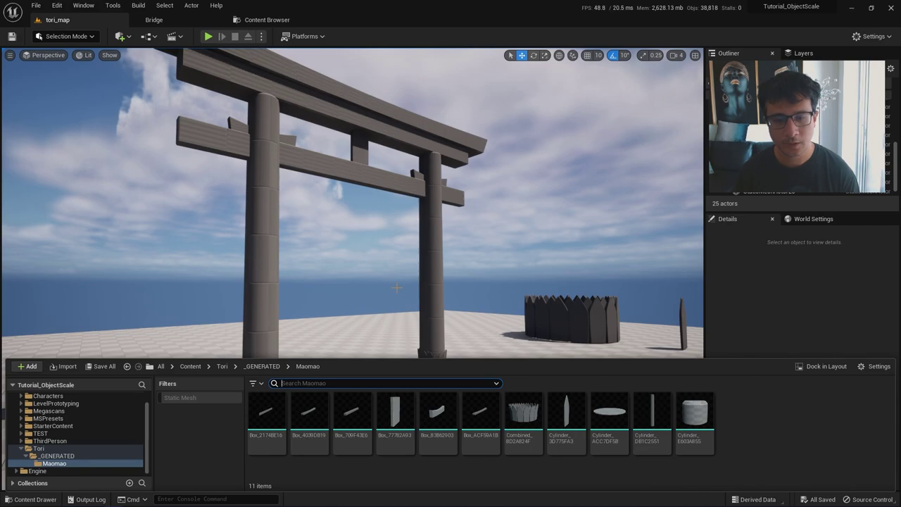
click(50, 411)
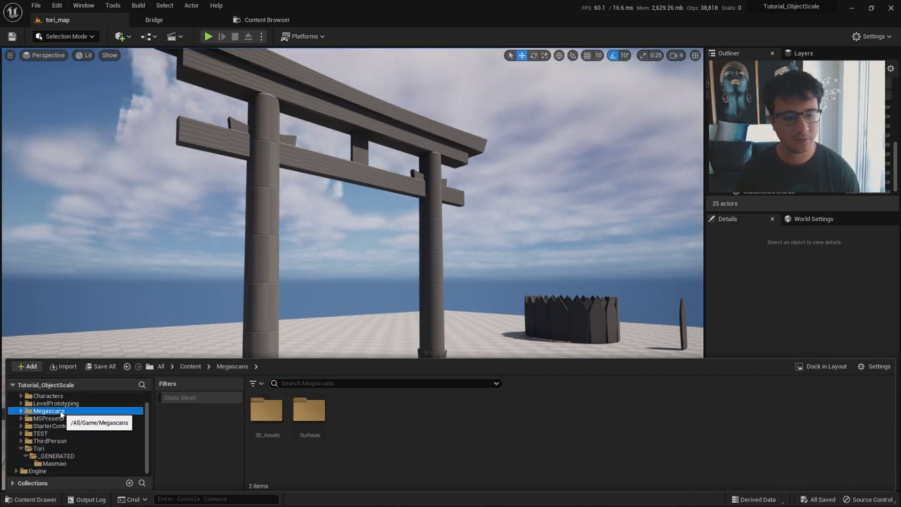
double_click(301, 422)
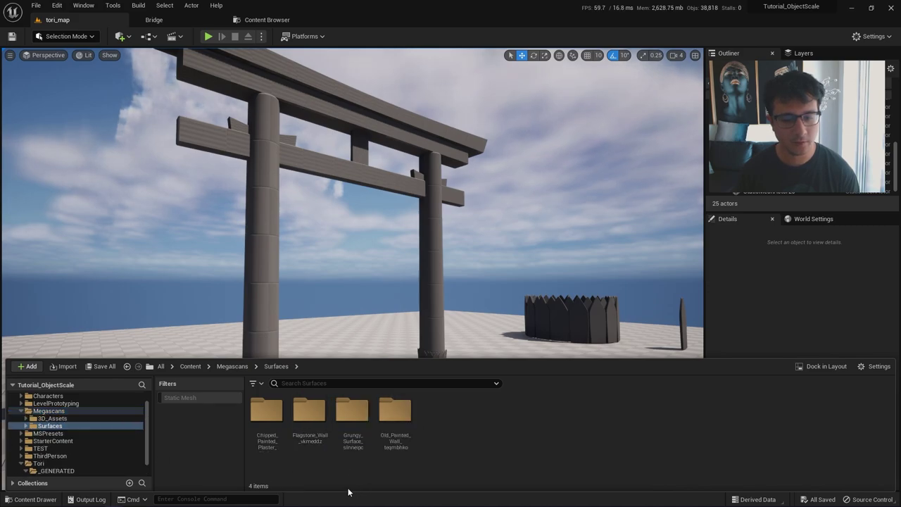
mouse_move(272, 506)
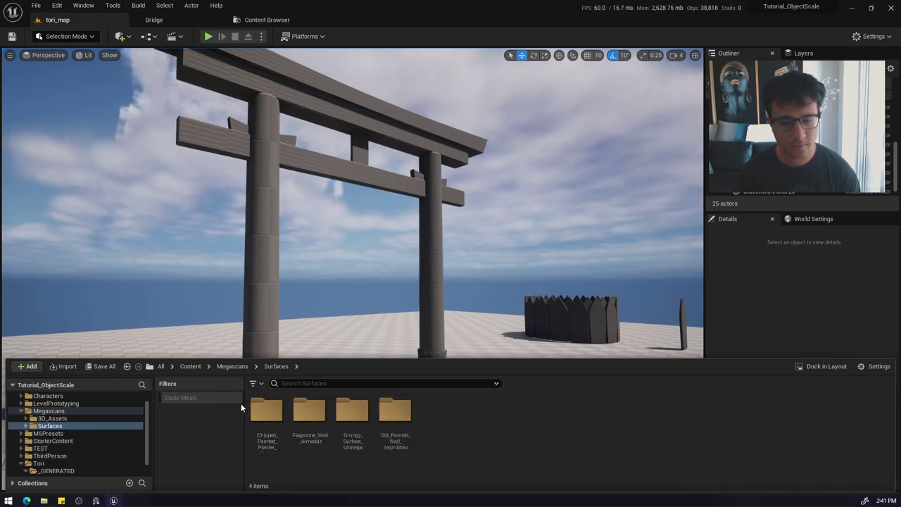
click(256, 385)
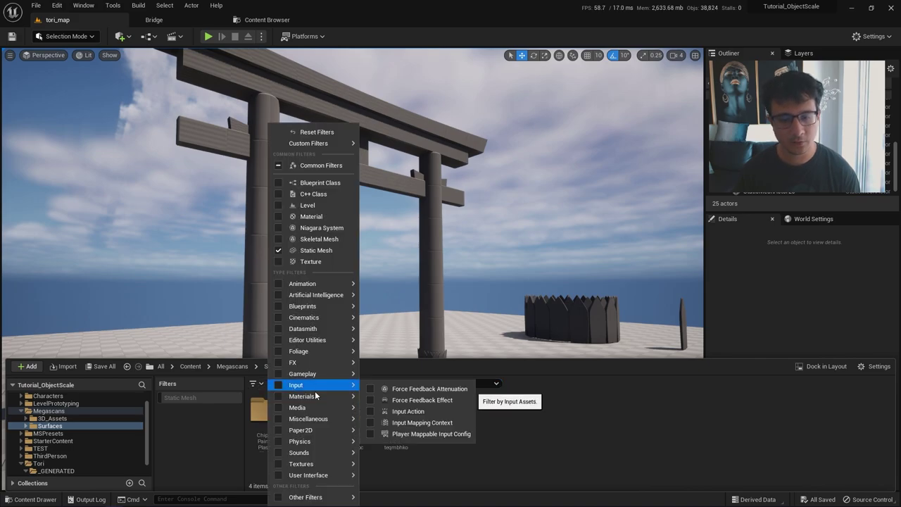
mouse_move(317, 397)
click(407, 420)
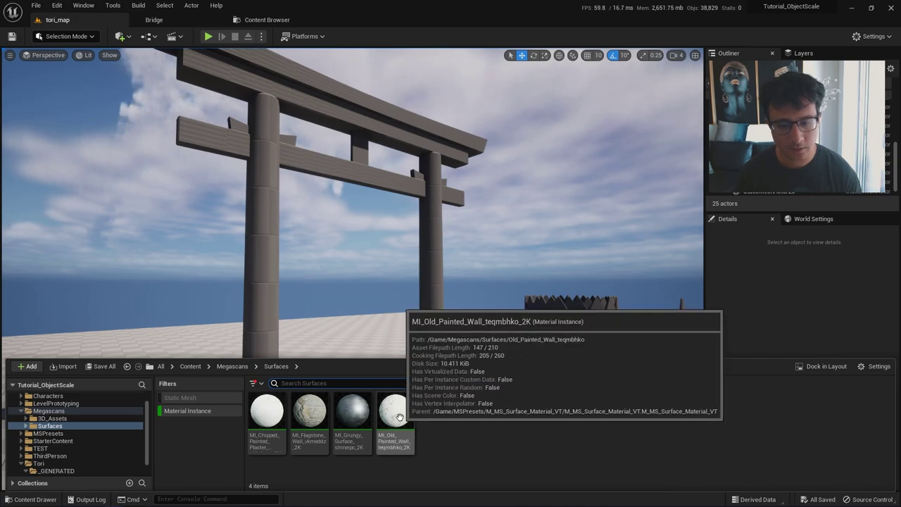
- Apply the MI_Old_Painted_Wall material instance to both pillars of the gate
drag(405, 416, 265, 285)
mouse_move(372, 342)
right_down()
mouse_move(328, 317)
mouse_move(352, 343)
mouse_move(416, 328)
mouse_move(374, 330)
mouse_move(379, 365)
right_up()
key(w)
key(a)
key(a)
key(d)
key(s)
key(w)
key(ctrl+space)
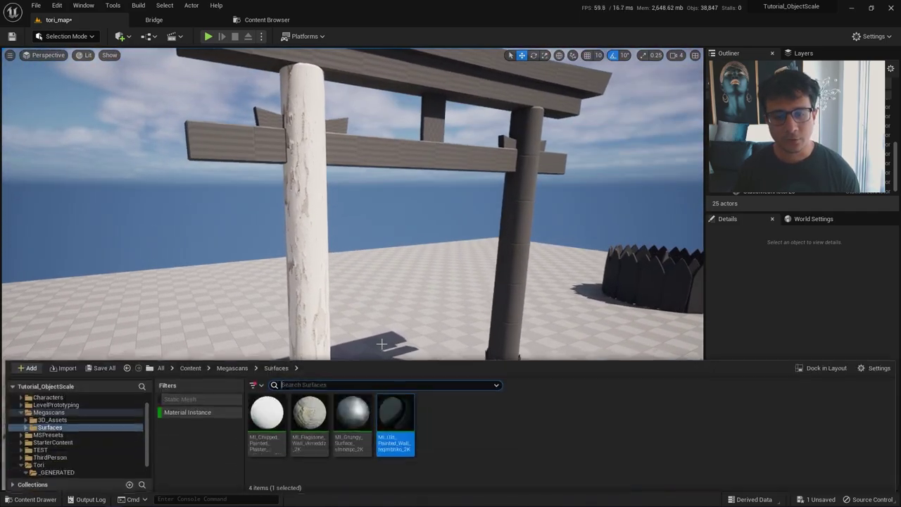
drag(400, 407, 506, 281)
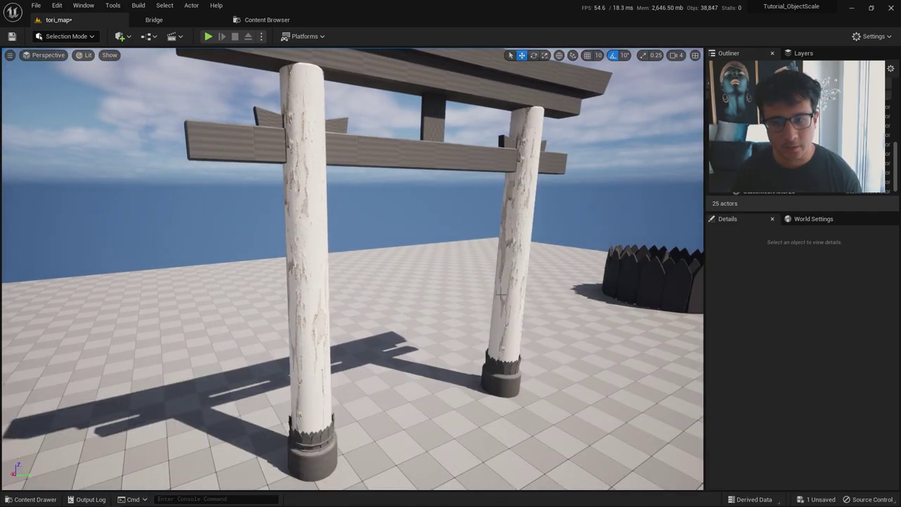
- Apply the MI_Old_Painted_Wall material instance to the gate's lower crossbeam
right_drag(506, 280, 506, 248)
key(ctrl+space)
drag(396, 409, 412, 222)
- Select the nearer pillar and switch to Modeling mode
right_drag(408, 290, 391, 300)
key(w)
click(388, 293)
key(s)
middle_drag(346, 316, 349, 349)
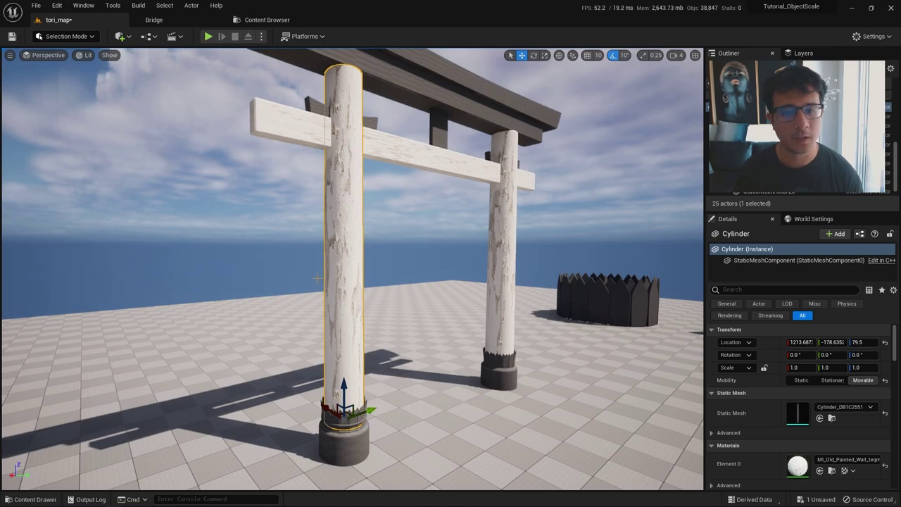
click(67, 37)
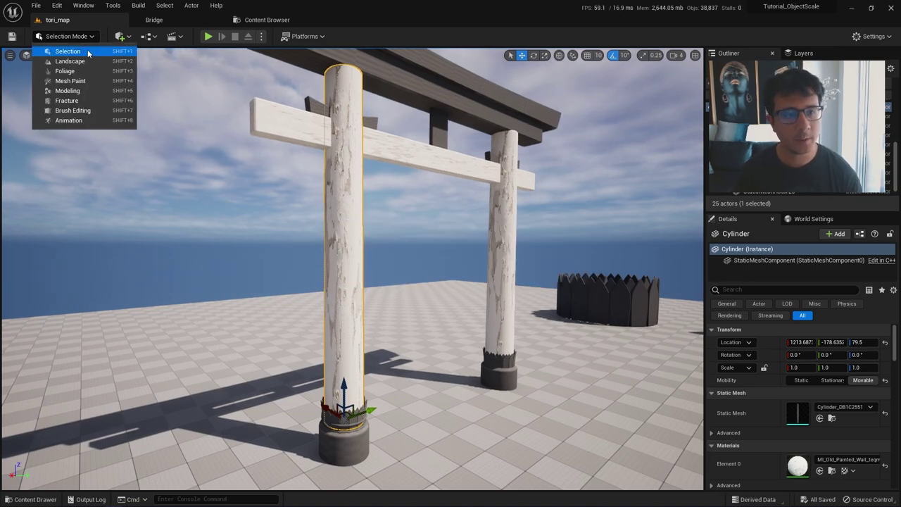
click(68, 91)
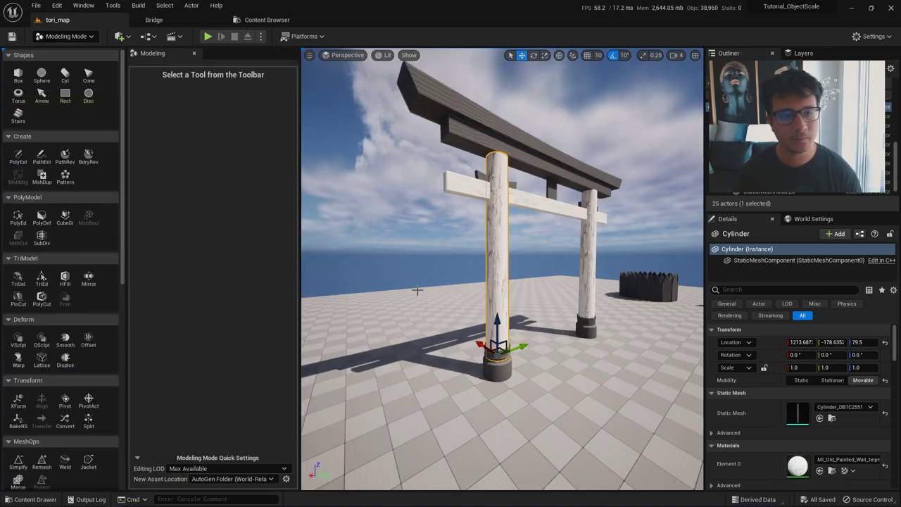
- Start a UV projection on the selected pillar with the projection type set to Cylinder
right_drag(418, 290, 415, 307)
scroll(20, 389, down, 7)
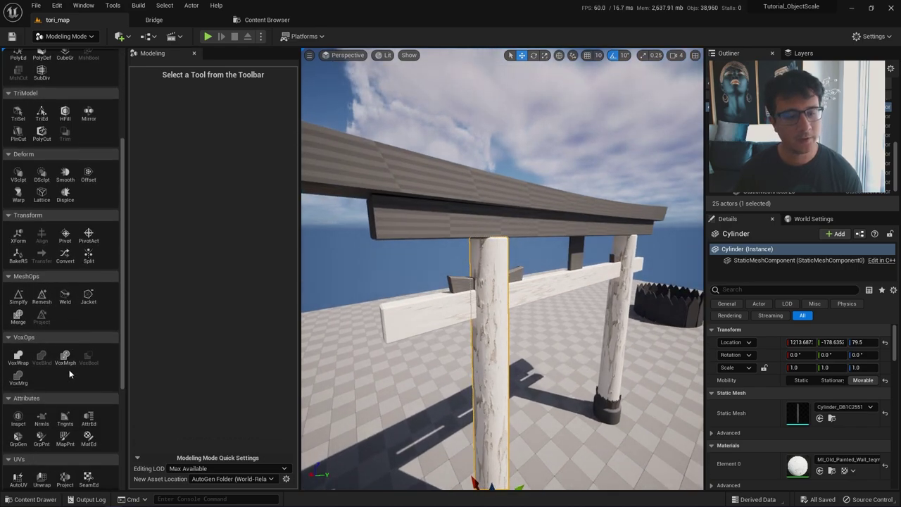
scroll(69, 374, down, 5)
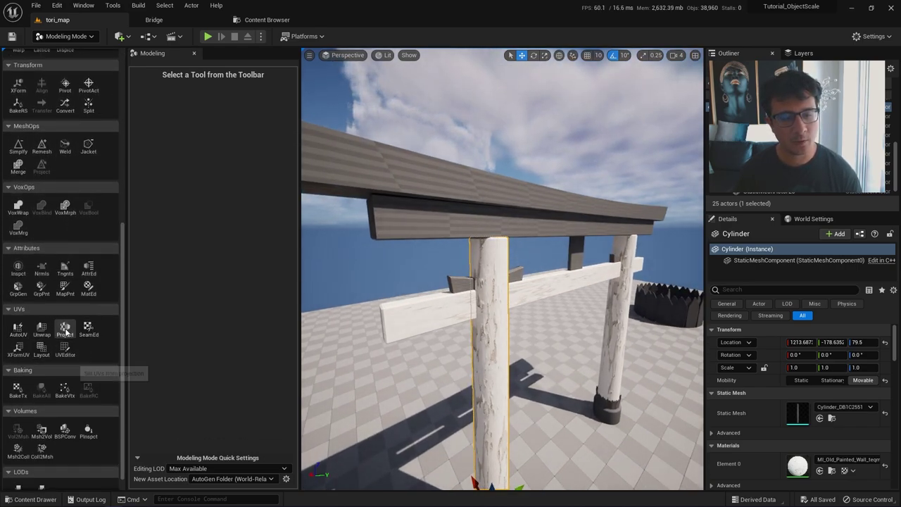
click(64, 328)
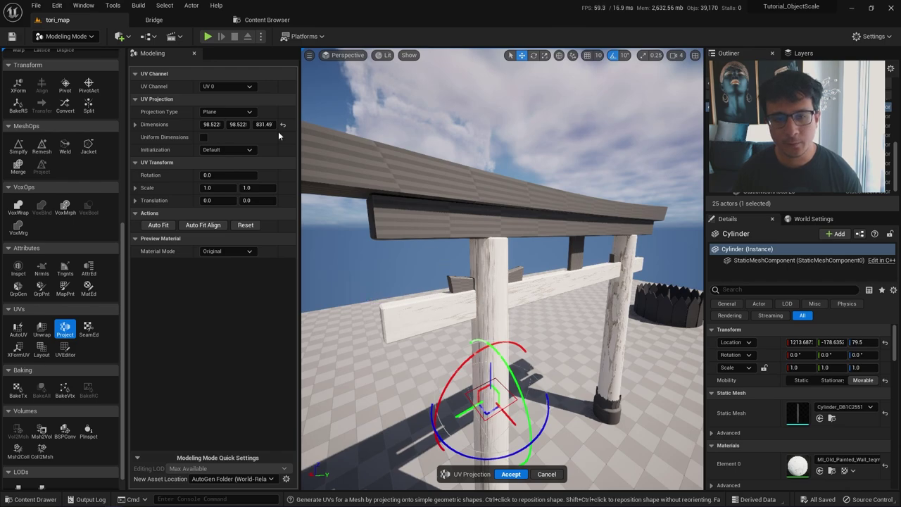
click(238, 112)
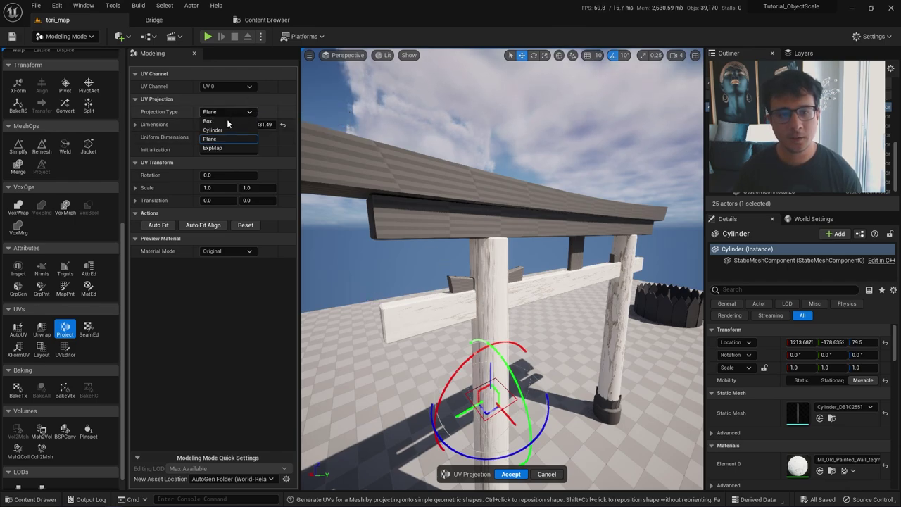
click(223, 130)
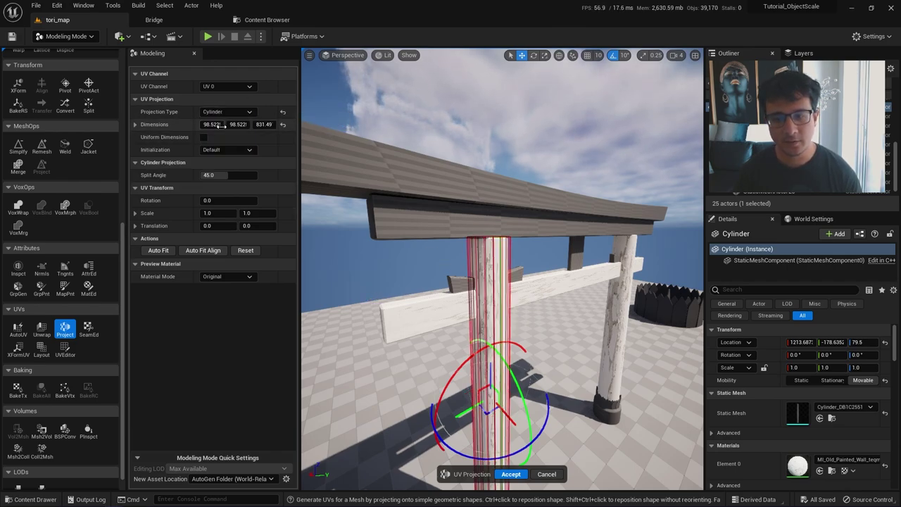
- Preview the pillar's UVs with the Checkerboard material mode, comparing it against the Original material
right_drag(423, 330, 369, 320)
right_drag(445, 315, 380, 322)
click(220, 276)
click(224, 295)
mouse_move(492, 296)
right_down()
mouse_move(505, 290)
mouse_move(496, 295)
right_up()
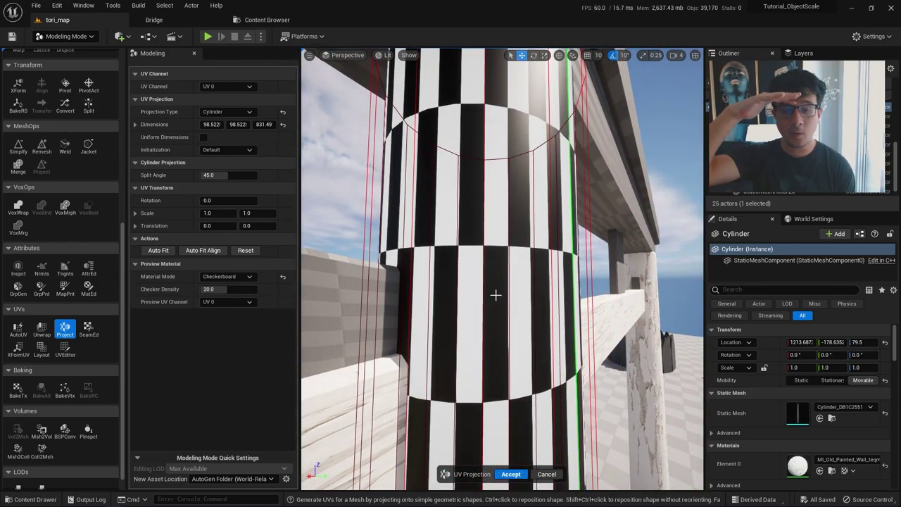
click(213, 285)
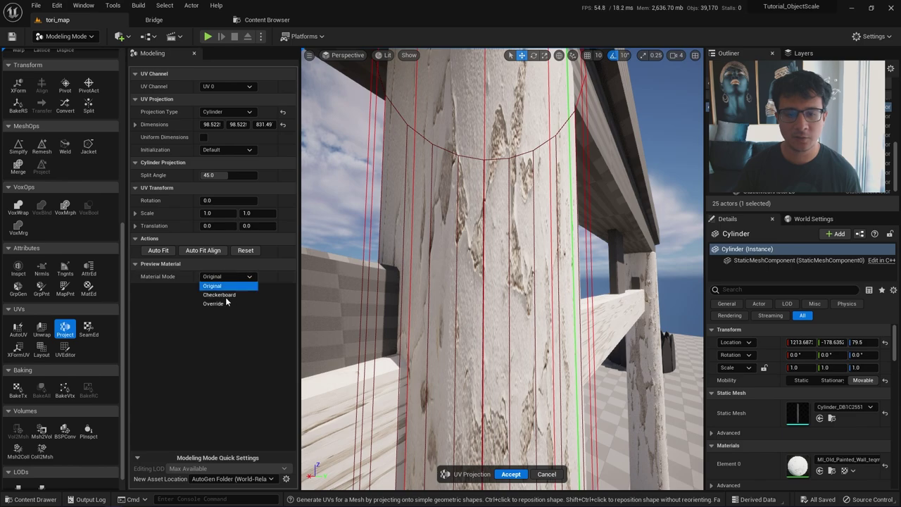
click(227, 295)
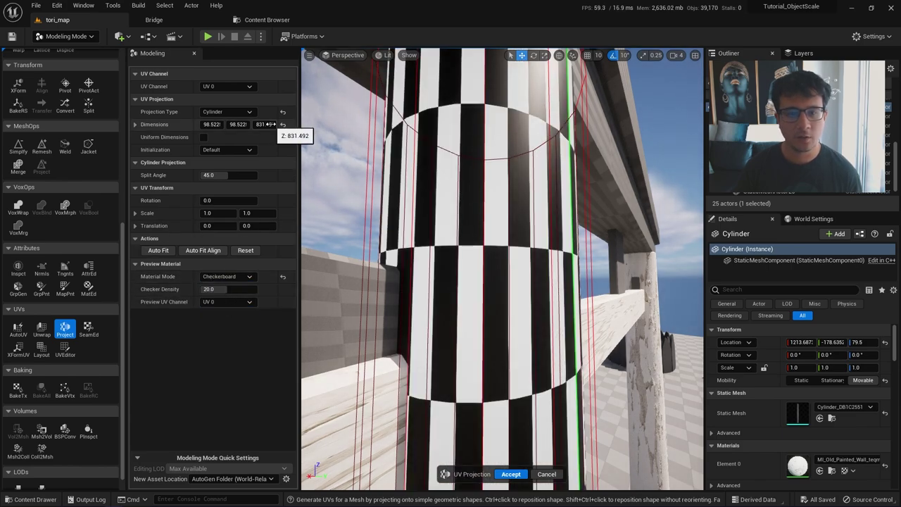
- Reduce the cylinder projection's Z dimension to about 158 to even out the checker squares, and inspect the pillar
drag(270, 123, 203, 125)
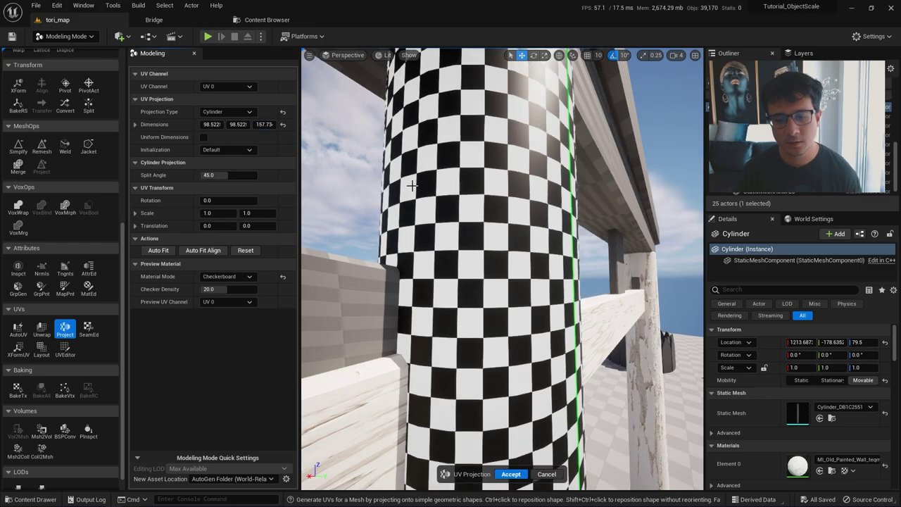
right_drag(411, 185, 335, 197)
key(s)
key(w)
key(s)
key(w)
mouse_move(390, 293)
right_down()
mouse_move(370, 282)
mouse_move(390, 292)
right_up()
key(q)
- Set the preview material mode back to Original, check the texture along the pillar, and accept the UV projection
click(224, 277)
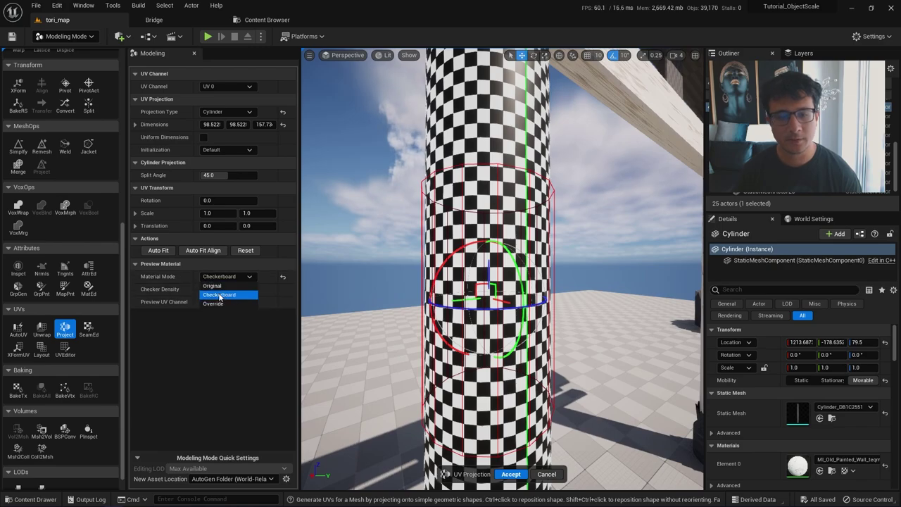
click(215, 287)
right_drag(403, 137, 443, 118)
key(s)
key(w)
key(q)
key(e)
key(s)
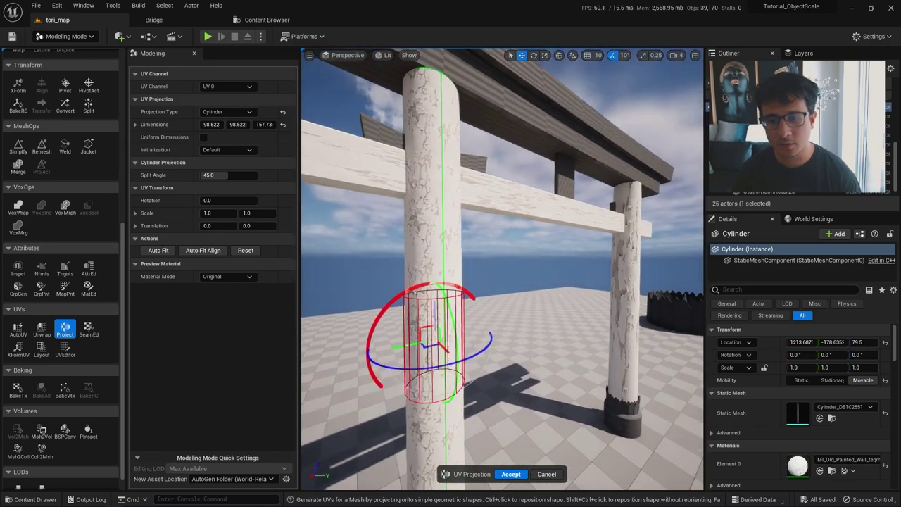
right_drag(476, 389, 456, 390)
click(511, 474)
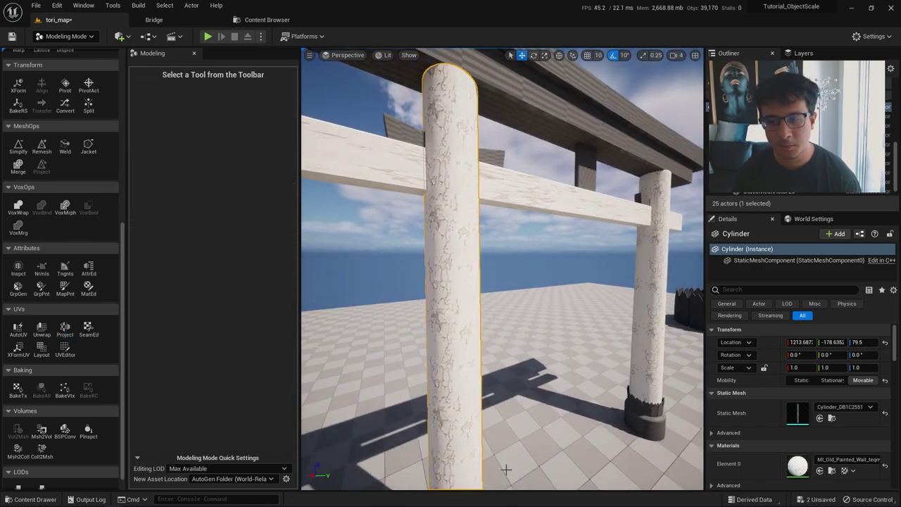
- Rotate the other pillar about its vertical axis to vary its paint pattern from the first, and deselect it
key(Escape)
key(d)
right_drag(644, 289, 588, 285)
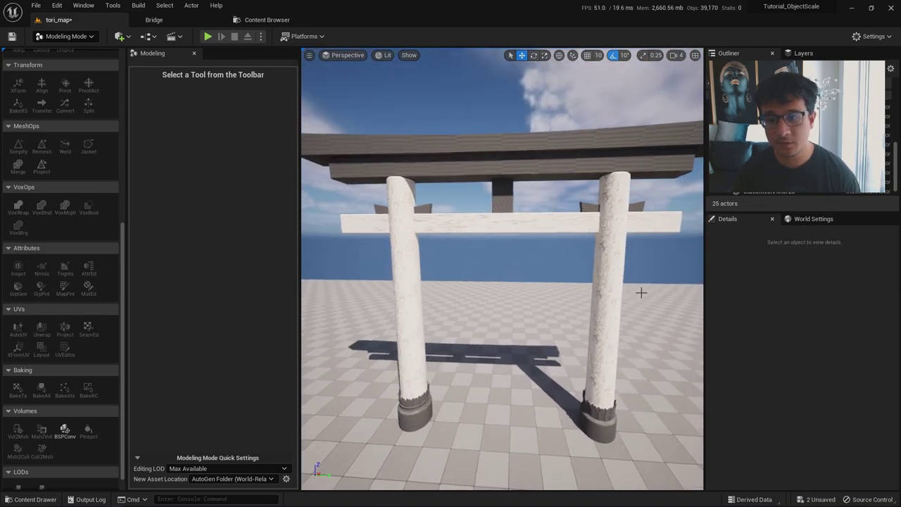
click(596, 279)
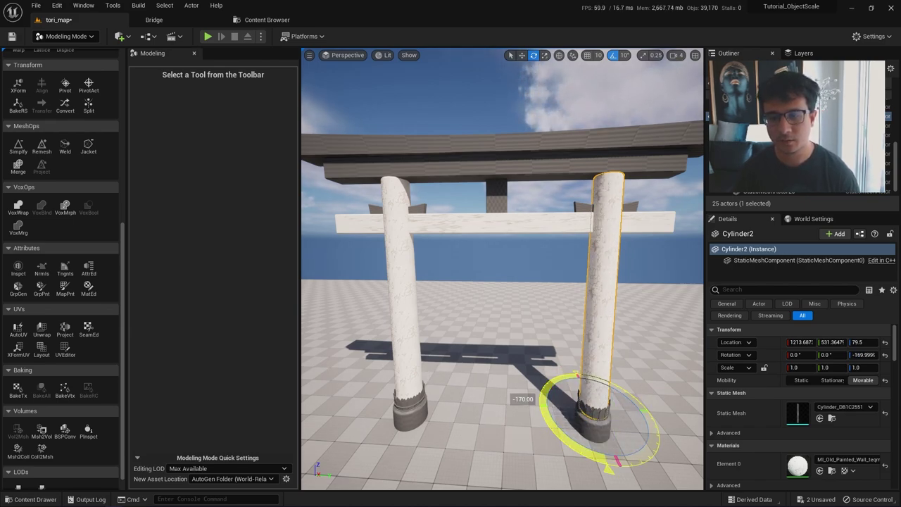
drag(589, 455, 562, 430)
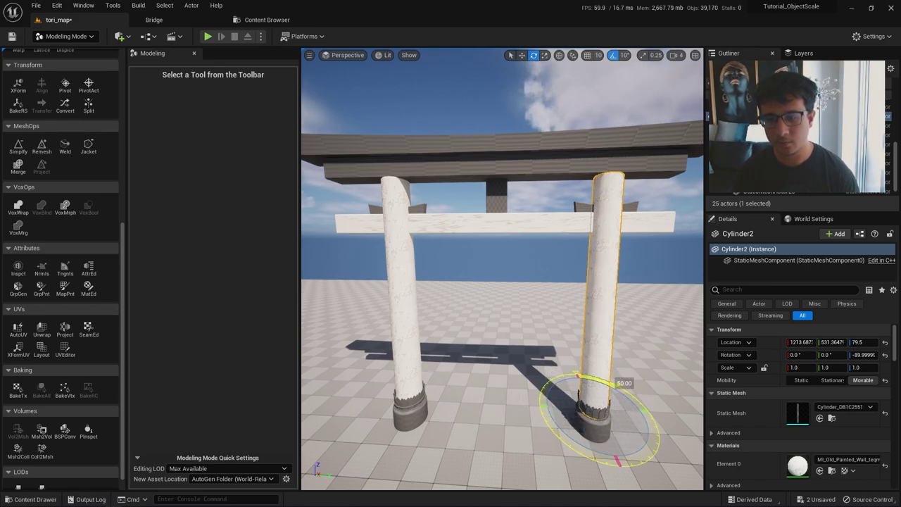
drag(562, 431, 531, 411)
right_drag(531, 411, 574, 415)
key(Escape)
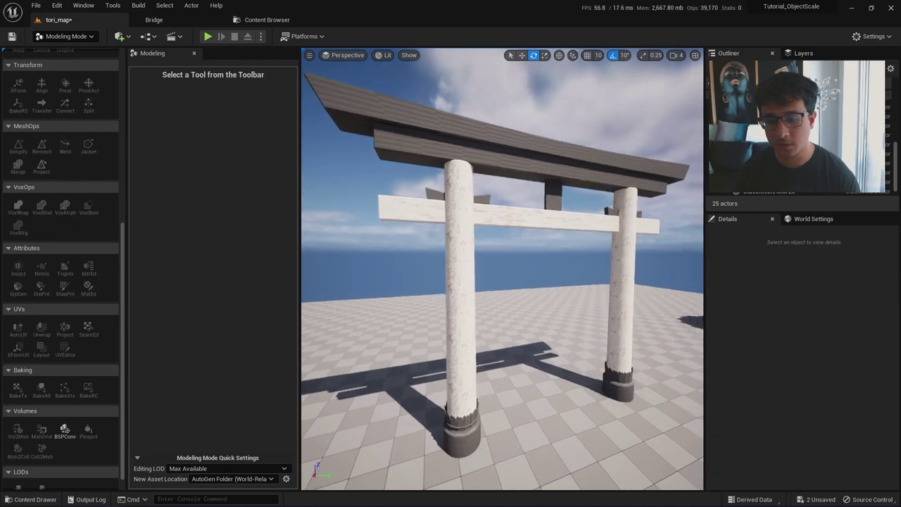
- Start a UV projection on the tie beam between the pillars, with projection type Box and the preview material in Checkerboard mode
right_drag(533, 356, 581, 369)
click(533, 354)
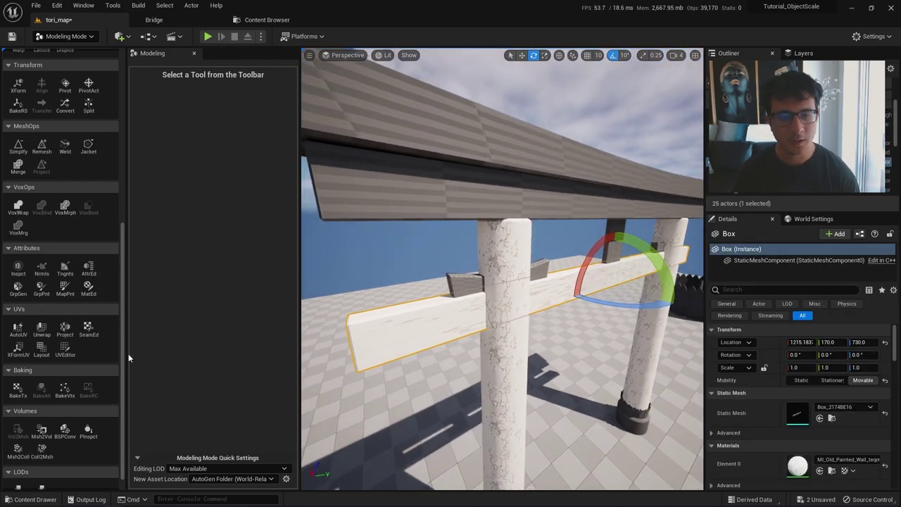
click(64, 328)
click(229, 111)
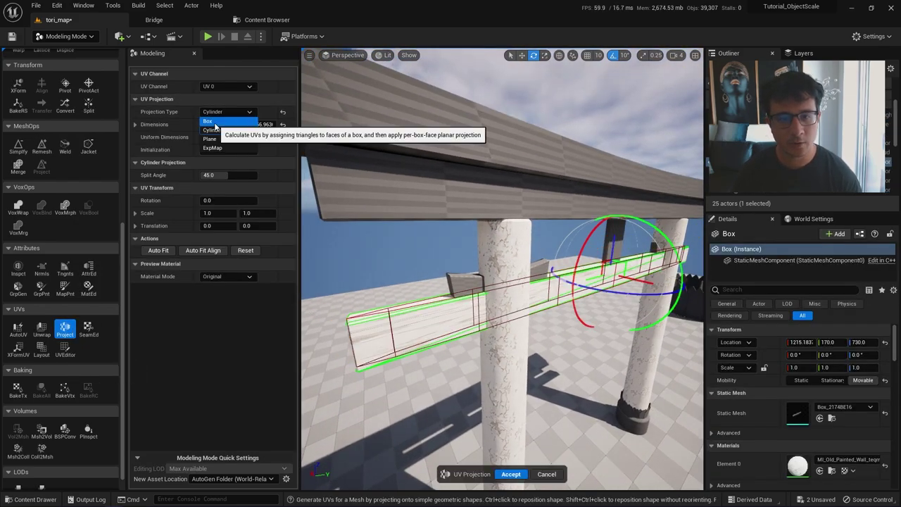
click(210, 124)
mouse_move(422, 302)
right_down()
mouse_move(412, 306)
mouse_move(423, 302)
right_up()
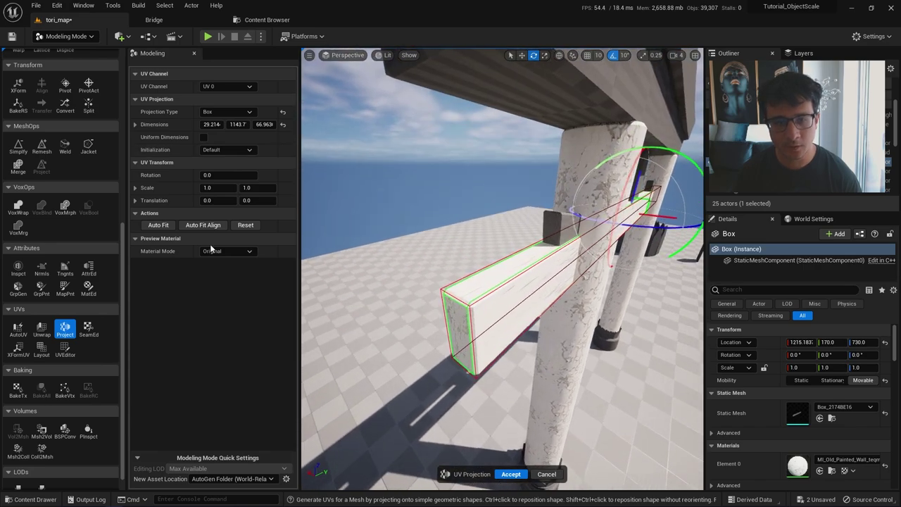
click(219, 269)
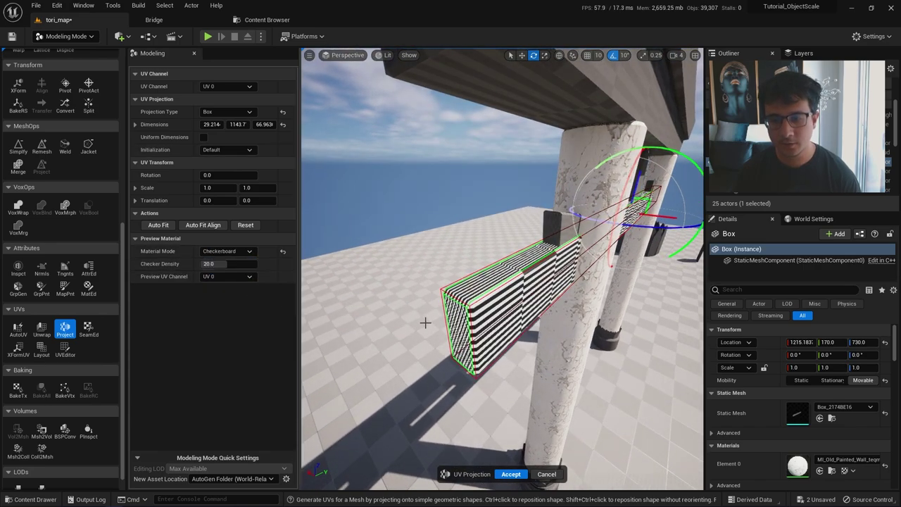
- Reset the tie beam's box projection dimensions to the default 100 on every axis, inspect the checker squares, and accept the projection
right_drag(426, 322, 388, 303)
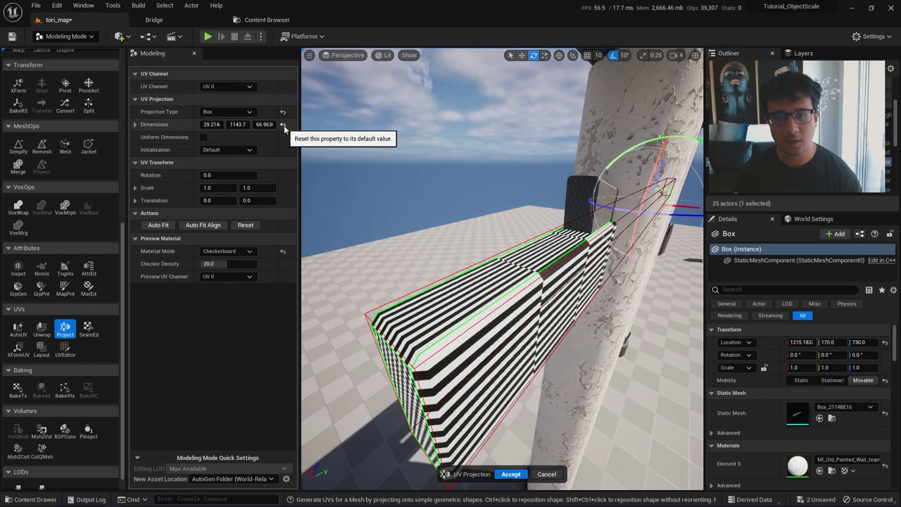
click(284, 125)
right_drag(437, 296, 362, 280)
right_drag(504, 281, 503, 283)
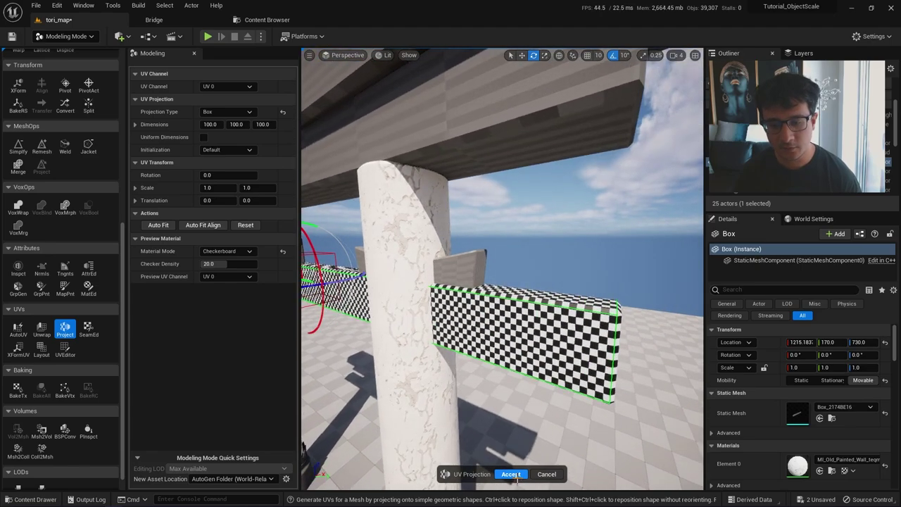
click(512, 474)
- Box-project the UVs of the wedge block through the pillar with dimensions reset to 100, compare Original and Checkerboard previews, and accept
click(461, 270)
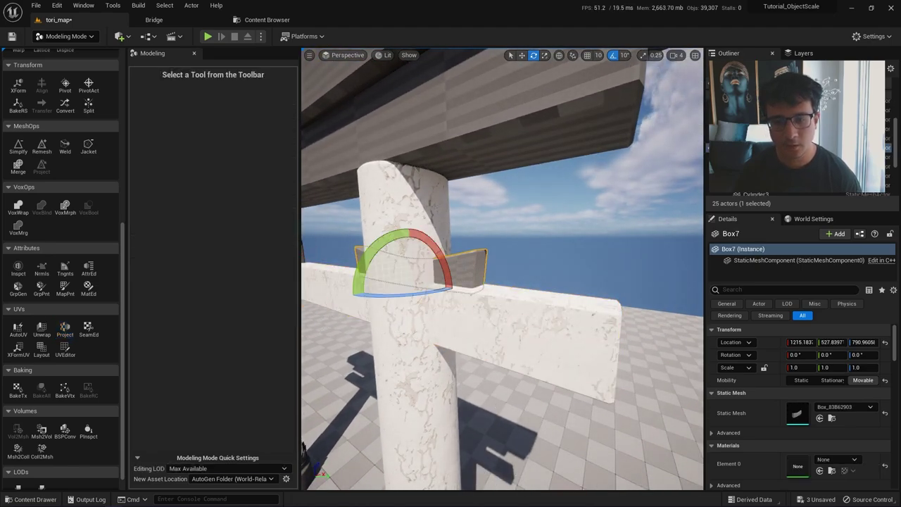
click(65, 329)
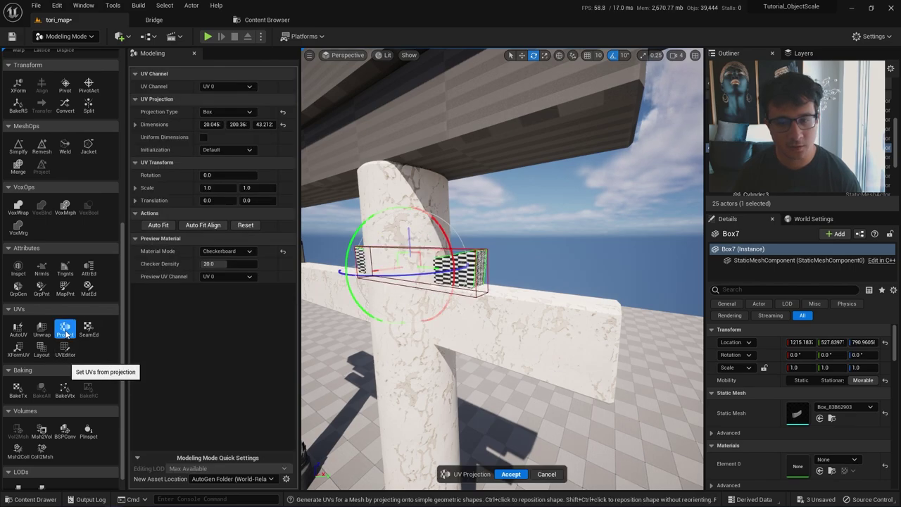
click(284, 124)
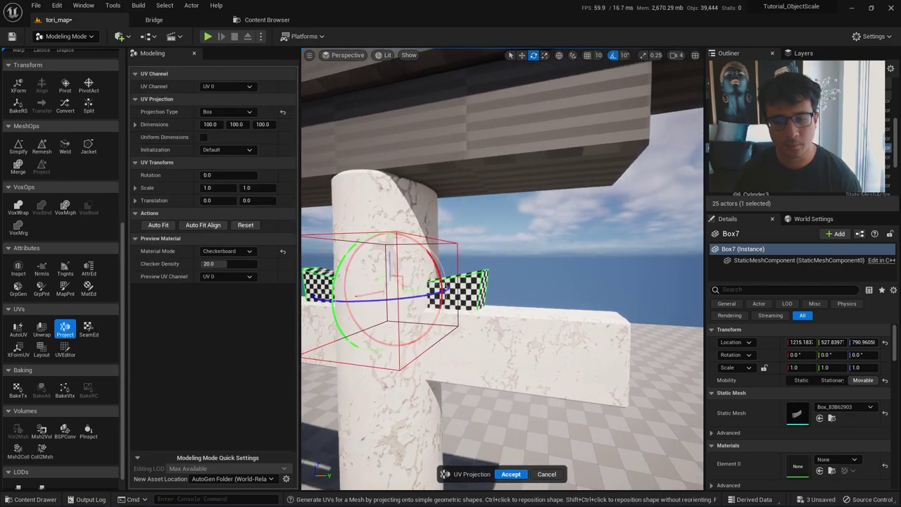
key(w)
mouse_move(454, 352)
right_down()
mouse_move(448, 338)
mouse_move(453, 352)
right_up()
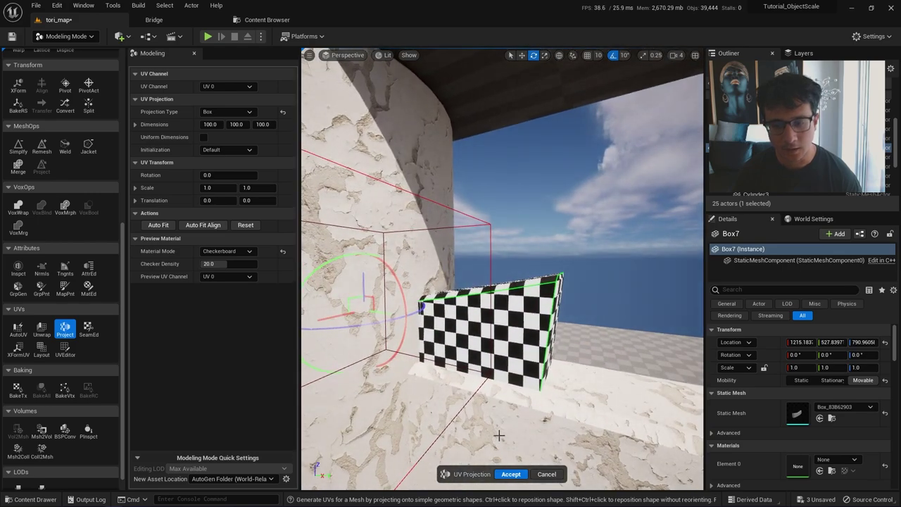
click(223, 260)
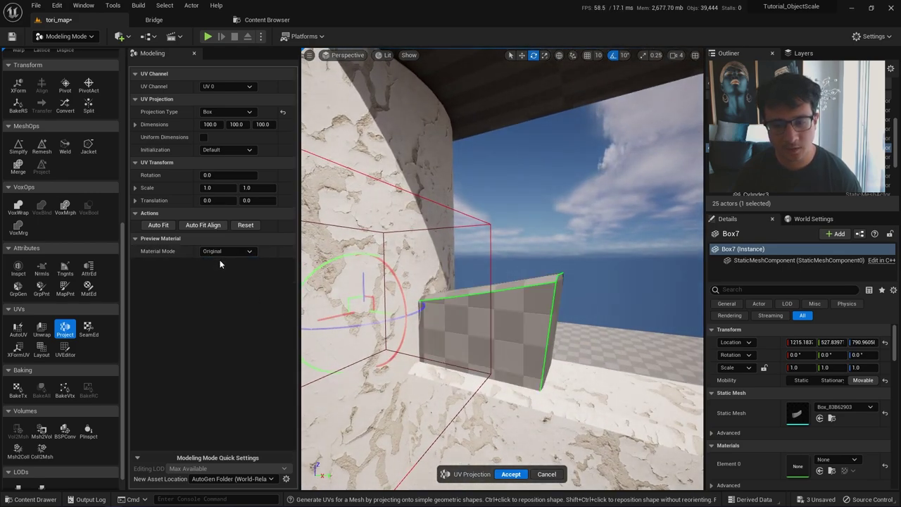
click(218, 269)
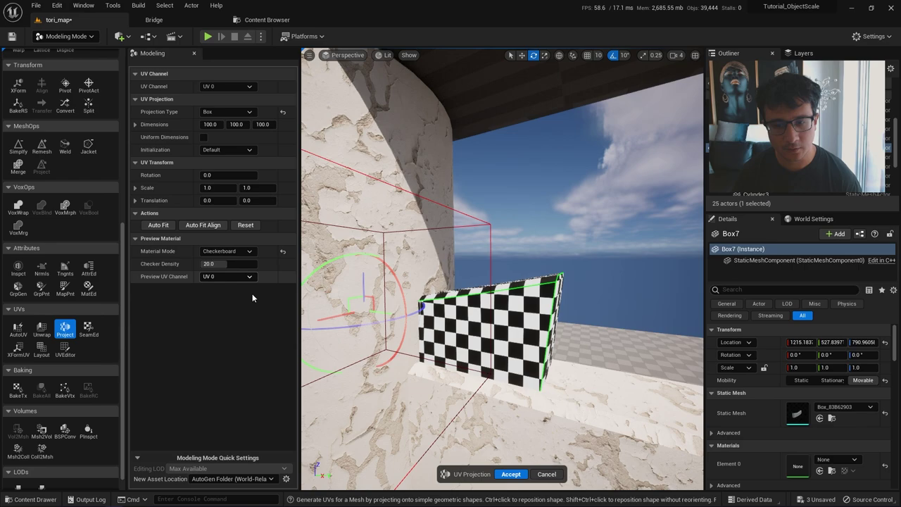
click(511, 474)
- Apply the MI_Old_Painted_Wall material to the wedge blocks that pass through the pillars above the tie beam
key(ctrl+space)
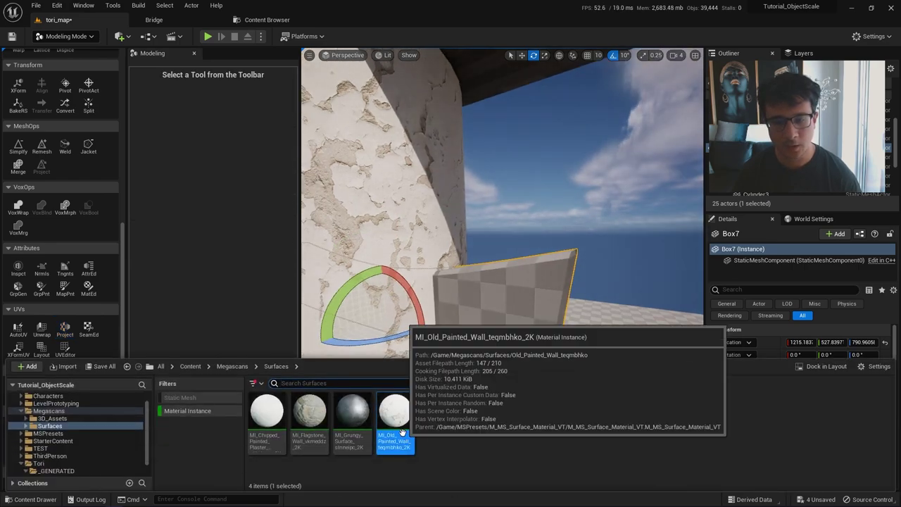
drag(403, 433, 505, 295)
mouse_move(505, 295)
right_down()
mouse_move(501, 287)
mouse_move(436, 281)
mouse_move(493, 288)
mouse_move(485, 292)
right_up()
key(ctrl+space)
drag(414, 411, 482, 305)
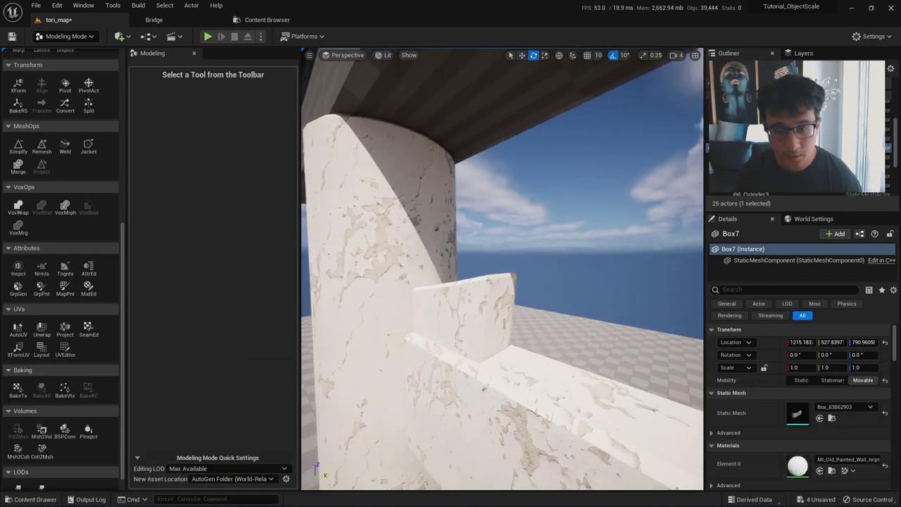
mouse_move(482, 304)
right_down()
mouse_move(352, 309)
mouse_move(501, 294)
right_up()
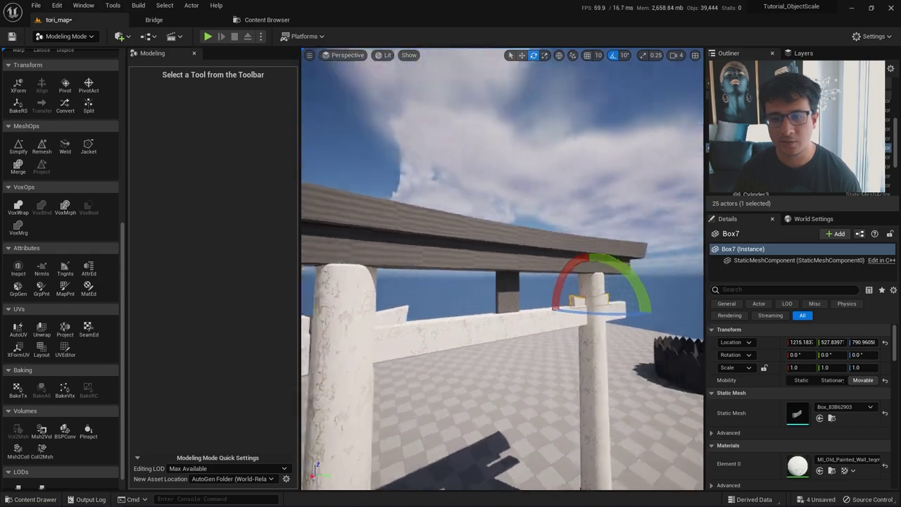
- Apply the MI_Old_Painted_Wall material to the central strut and to the lower and upper top beams
right_drag(445, 317, 445, 316)
click(445, 316)
key(ctrl+space)
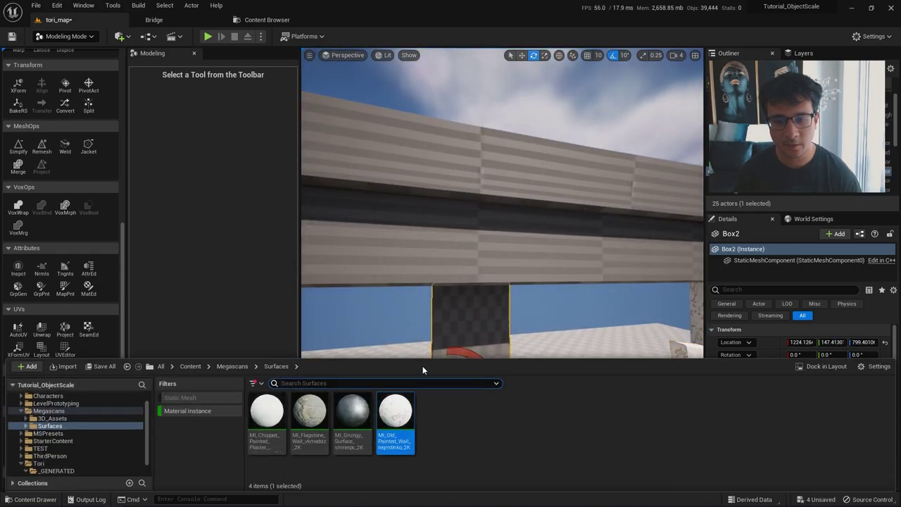
drag(466, 340, 466, 341)
right_drag(479, 321, 479, 321)
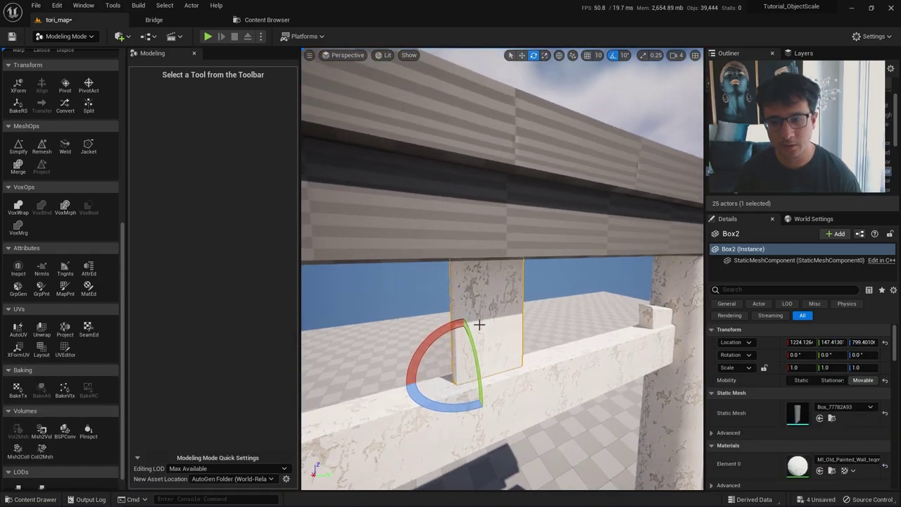
key(ctrl+space)
drag(407, 410, 500, 224)
key(ctrl+space)
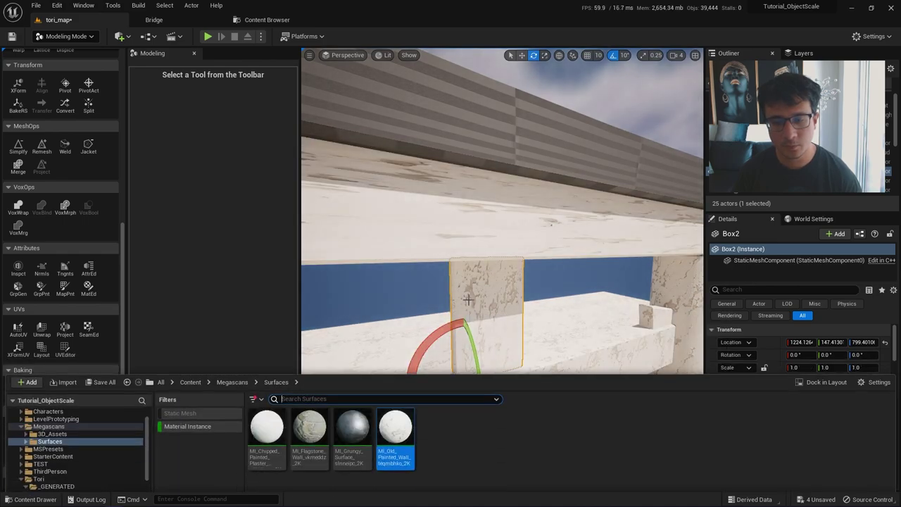
drag(401, 410, 556, 146)
right_drag(555, 146, 555, 147)
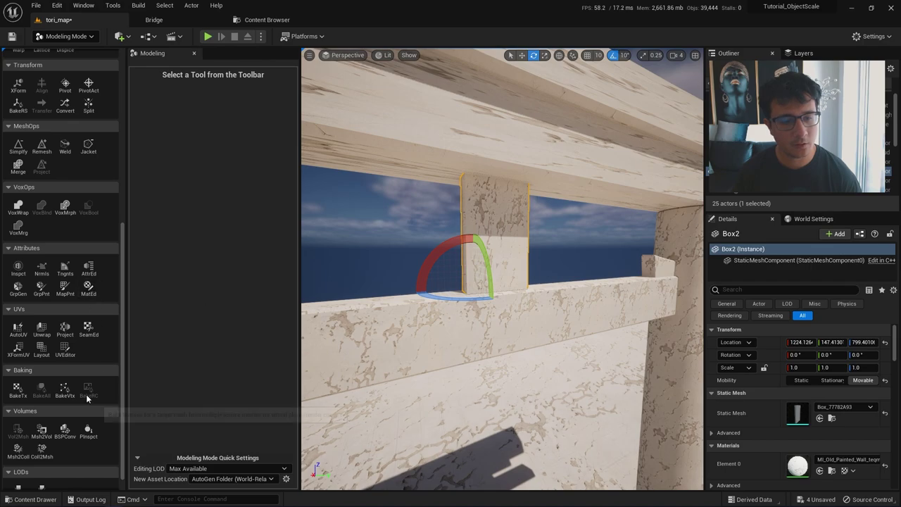
- Box-project the central strut's UVs with the dimensions reset to 100 on every axis, and accept
scroll(82, 371, down, 1)
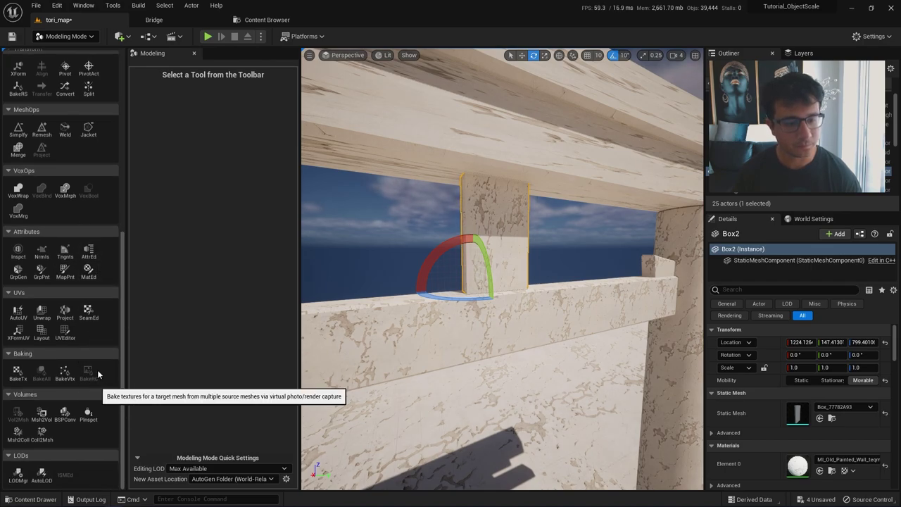
click(65, 312)
click(283, 124)
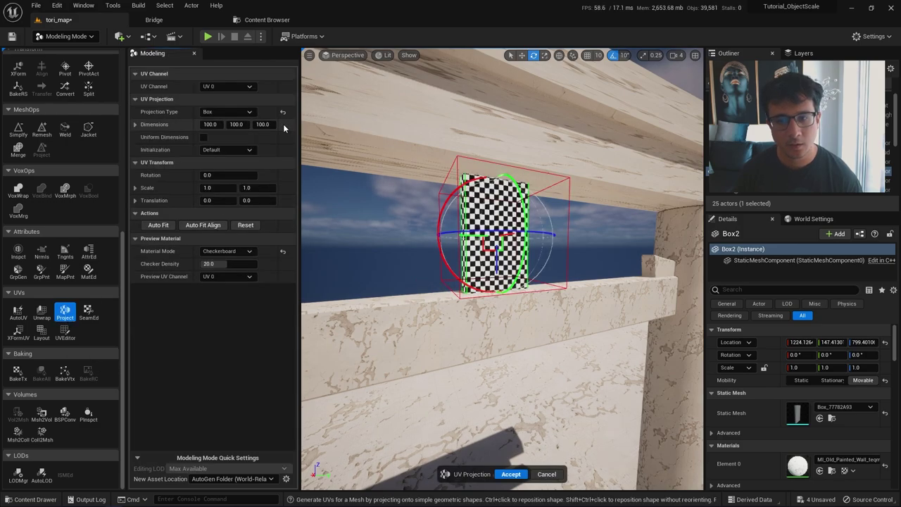
click(512, 474)
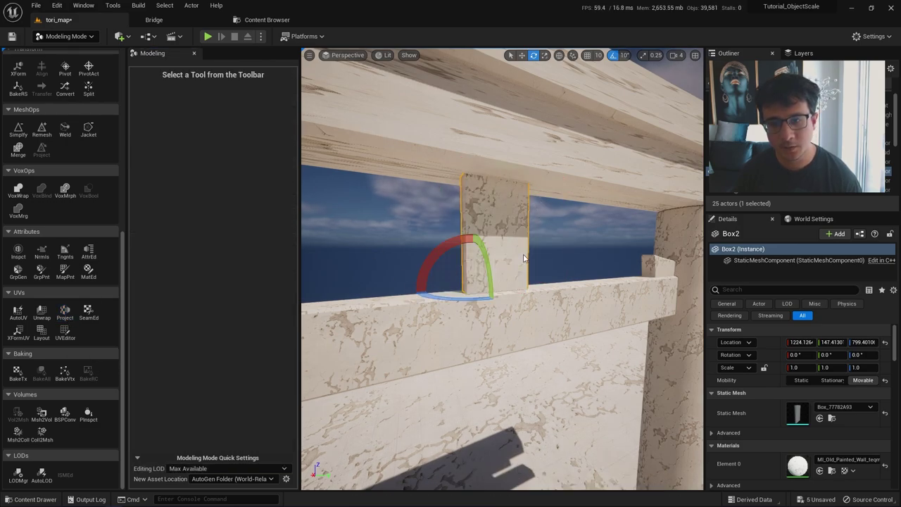
- Box-project the lower top beam's UVs with the dimensions reset to 100 on every axis, and accept
click(519, 158)
click(65, 312)
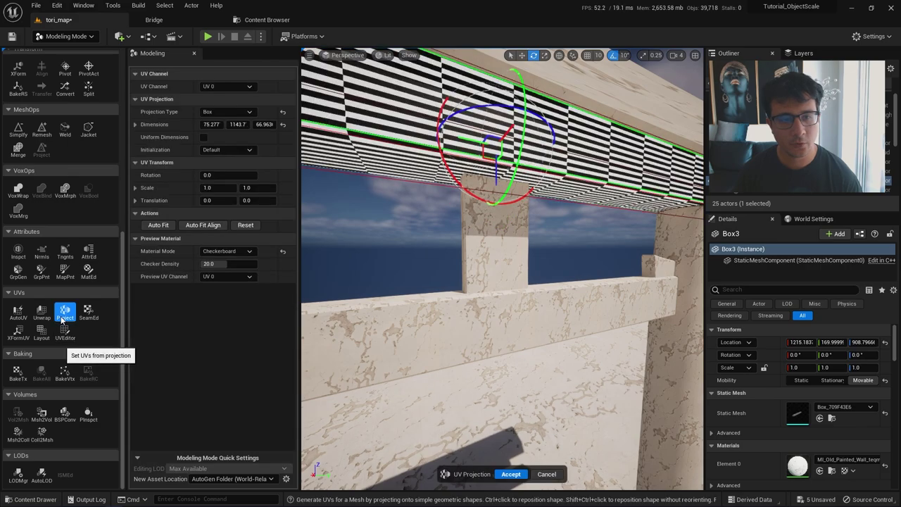
click(283, 124)
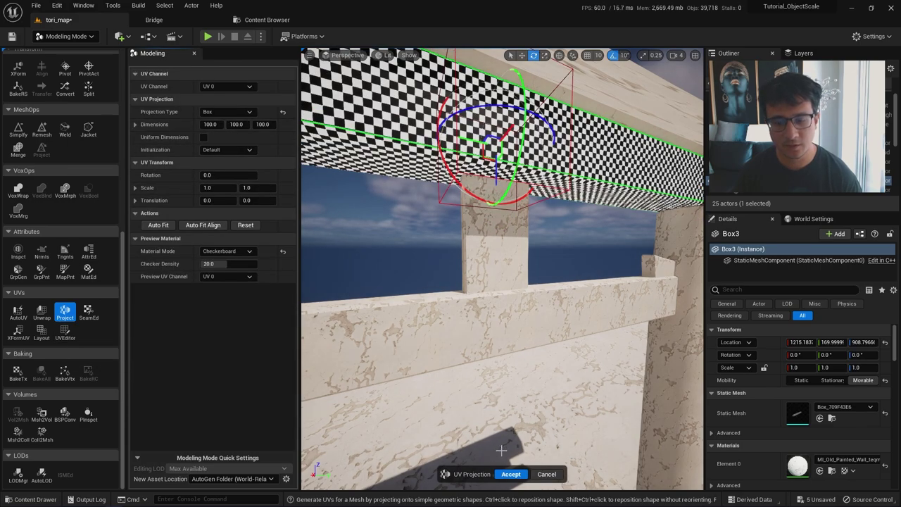
click(513, 474)
key(e)
right_drag(519, 357, 519, 327)
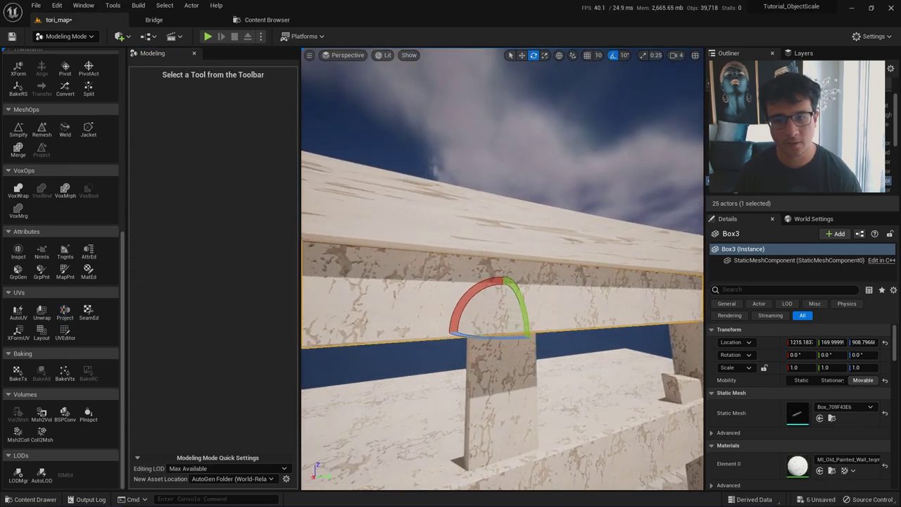
- Box-project the upper top beam's UVs with the dimensions reset to 100 on every axis, and accept
click(500, 226)
key(w)
click(65, 317)
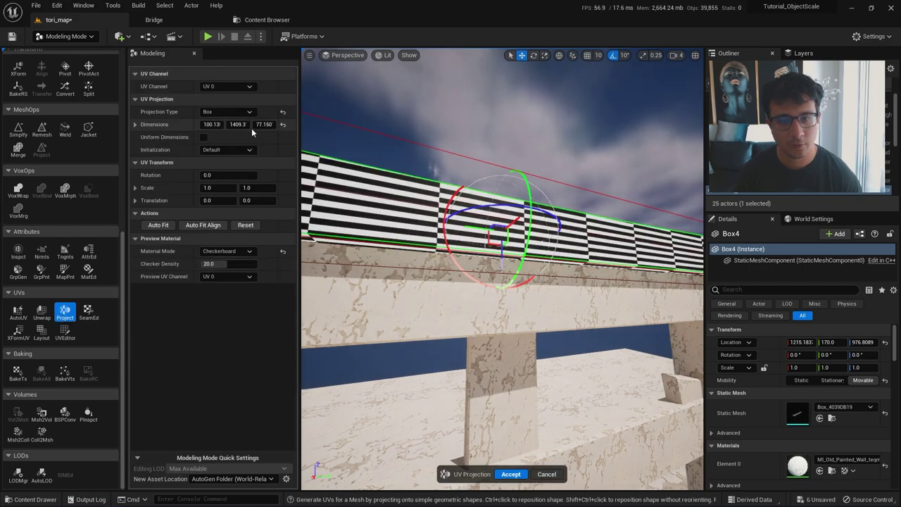
click(283, 124)
click(509, 472)
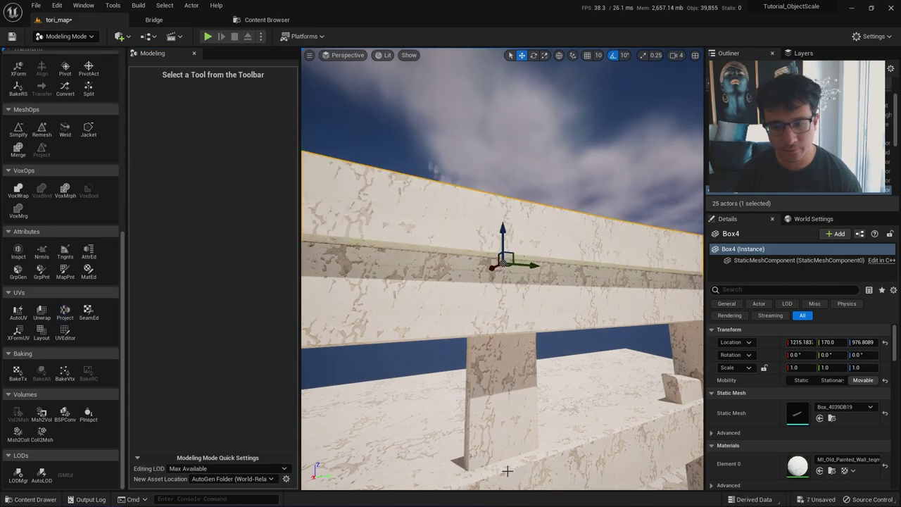
- Apply the MI_Old_Painted_Wall material to the pointed slat collar around the pillar's base
key(s)
right_drag(532, 395, 499, 384)
key(d)
key(w)
click(499, 384)
key(q)
key(w)
key(ctrl+space)
drag(399, 417, 508, 295)
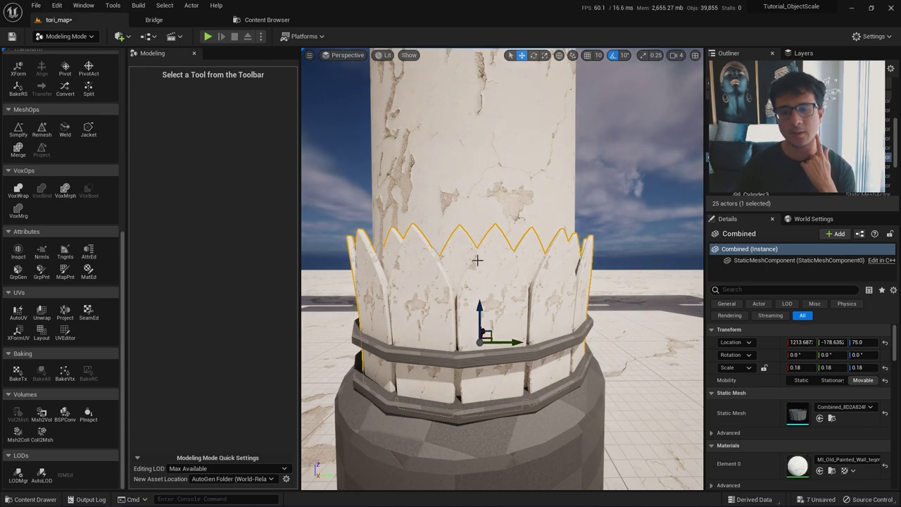
- Start a UV projection on the slat collar, set its type to Cylinder, and reset the dimensions to 100 on every axis
key(a)
mouse_move(517, 326)
right_down()
mouse_move(529, 336)
mouse_move(516, 326)
right_up()
key(e)
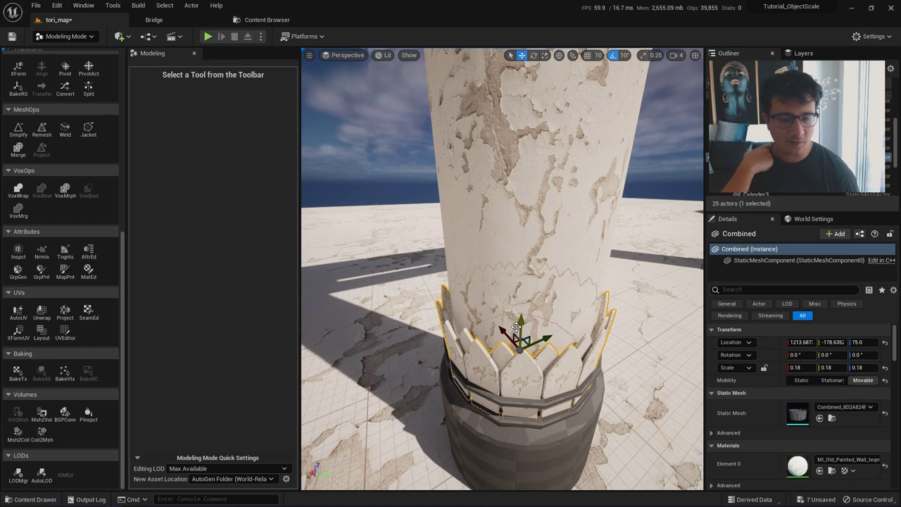
key(d)
key(q)
right_drag(455, 307, 405, 307)
click(65, 313)
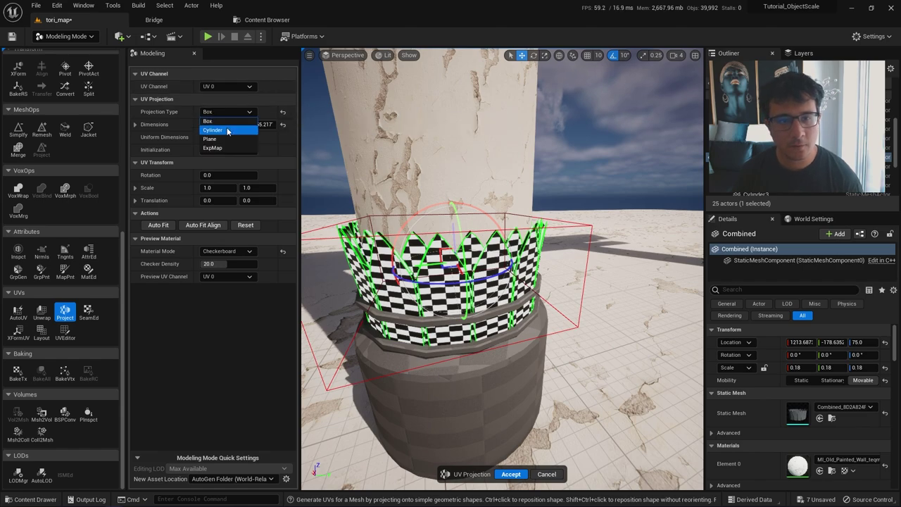
click(228, 131)
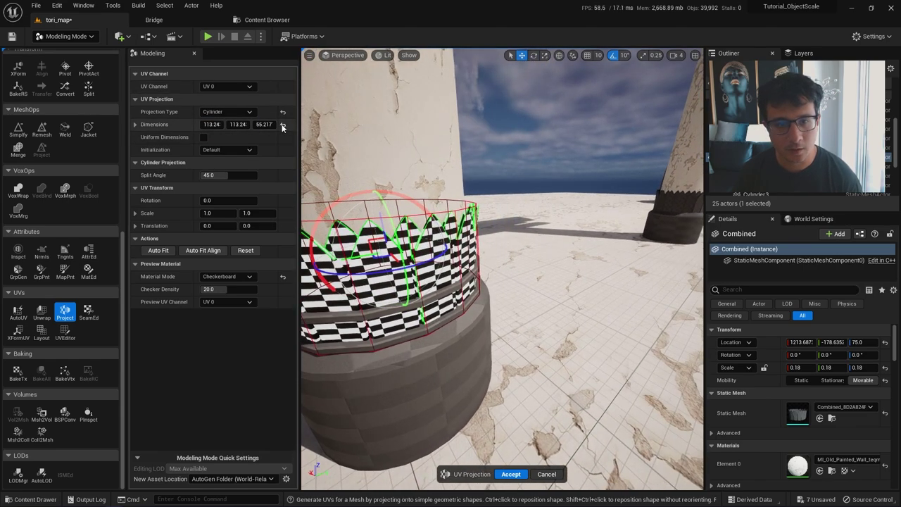
click(282, 126)
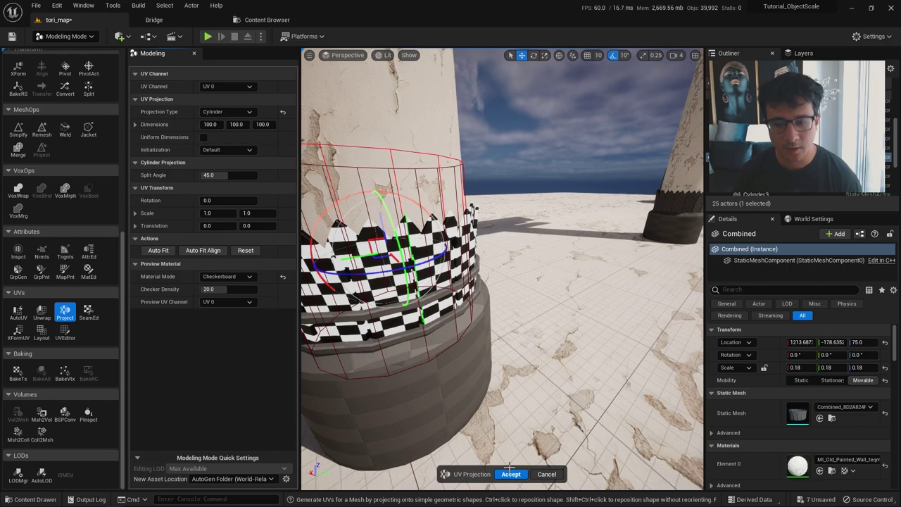
- Preview the slat collar with its Original material and set the UV scale to 2.0 in both X and Y
click(212, 285)
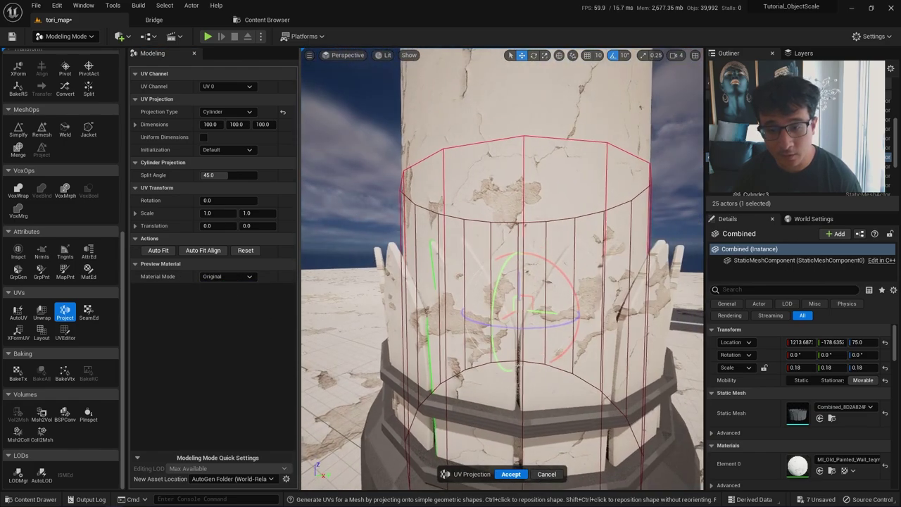
right_drag(503, 282, 525, 285)
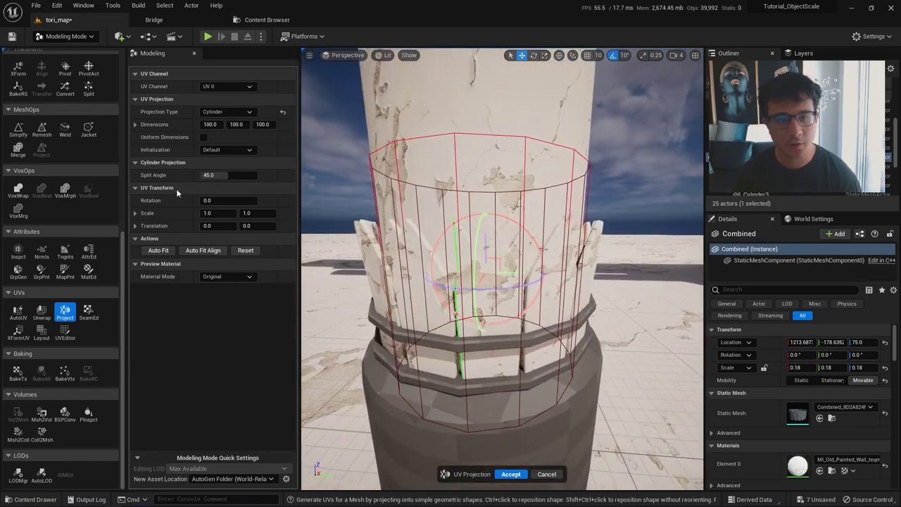
click(136, 213)
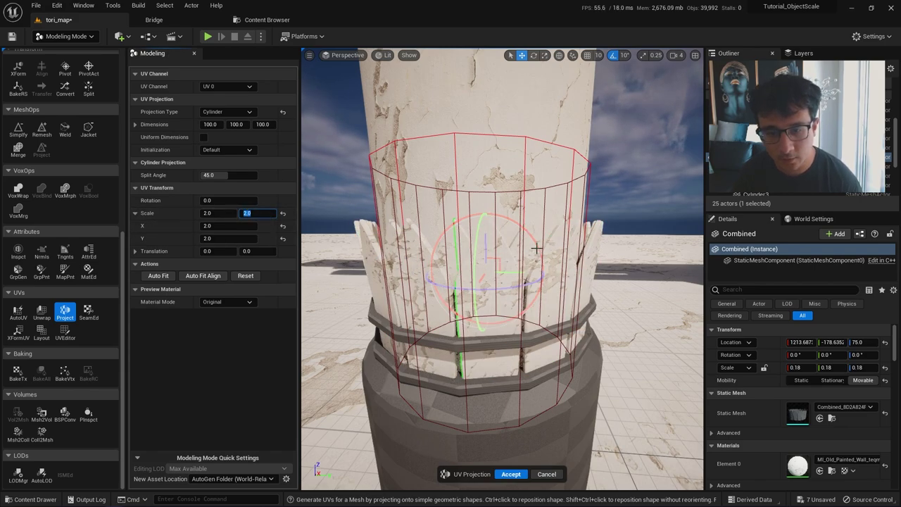
- Accept the slat collar's cylindrical projection and apply MI_Old_Painted_Wall to the pointed slat collar on the other pillar
right_drag(536, 248, 573, 247)
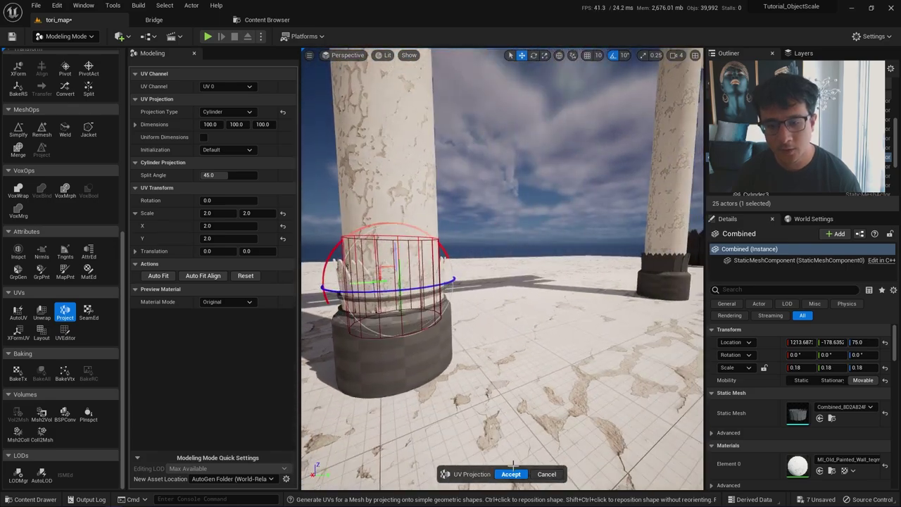
click(511, 475)
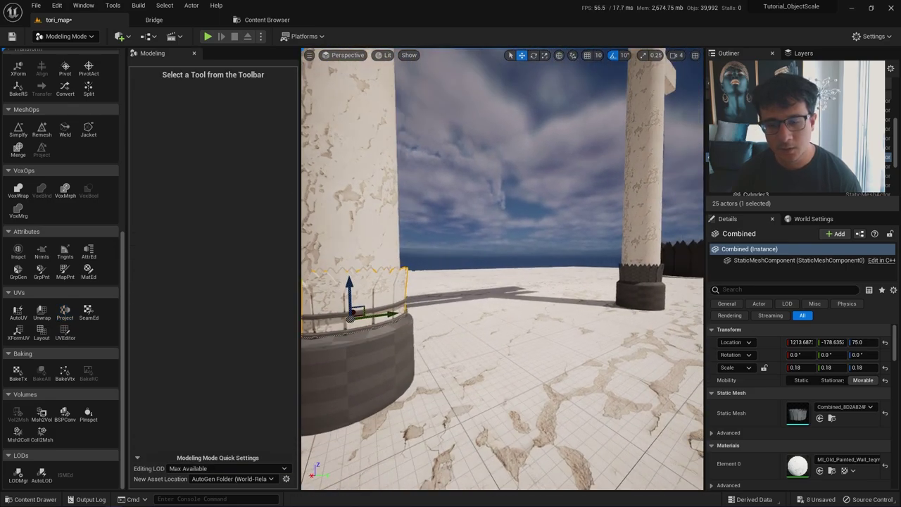
key(ctrl+space)
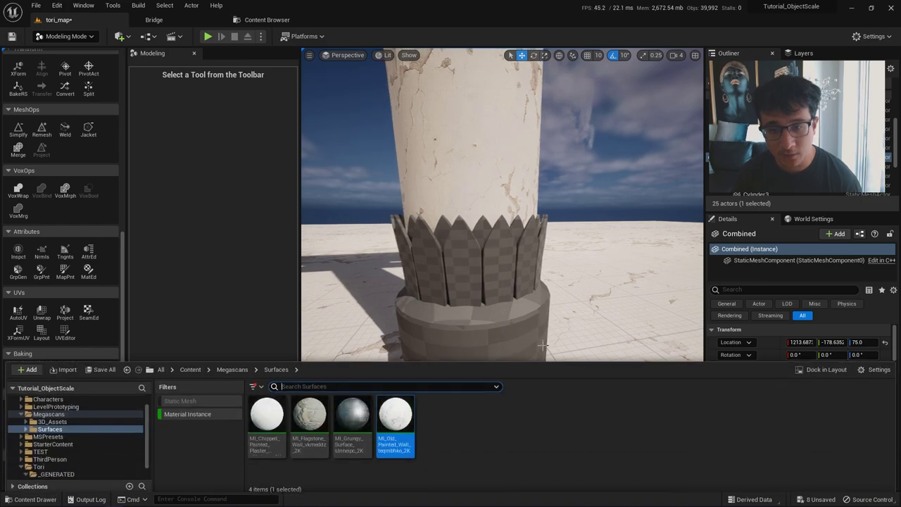
drag(395, 415, 445, 287)
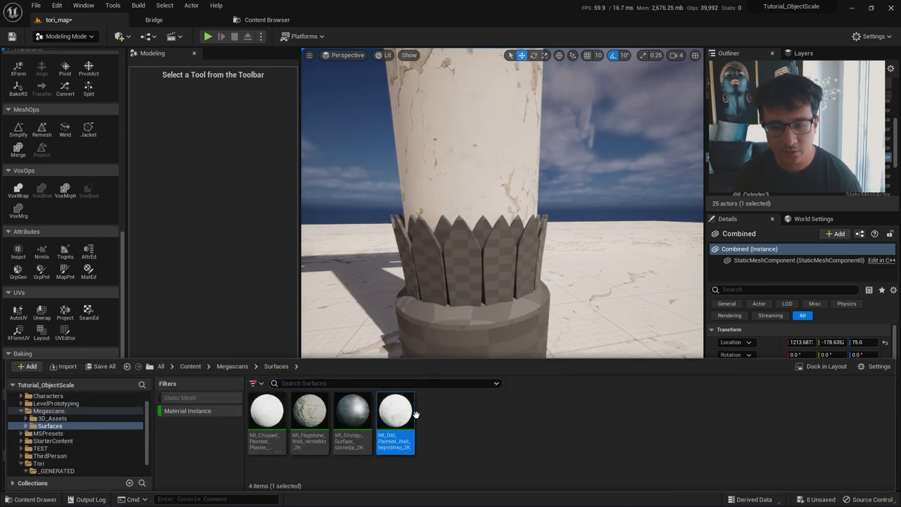
drag(414, 414, 456, 266)
- Apply the MI_Old_Painted_Wall material to the round base of the pillar that has the metal rings
mouse_move(456, 266)
right_down()
mouse_move(436, 274)
mouse_move(507, 271)
mouse_move(429, 303)
right_up()
key(ctrl+space)
drag(395, 415, 444, 320)
- Reset the floor's material to its default
mouse_move(444, 320)
right_down()
mouse_move(550, 321)
mouse_move(552, 344)
right_up()
click(446, 321)
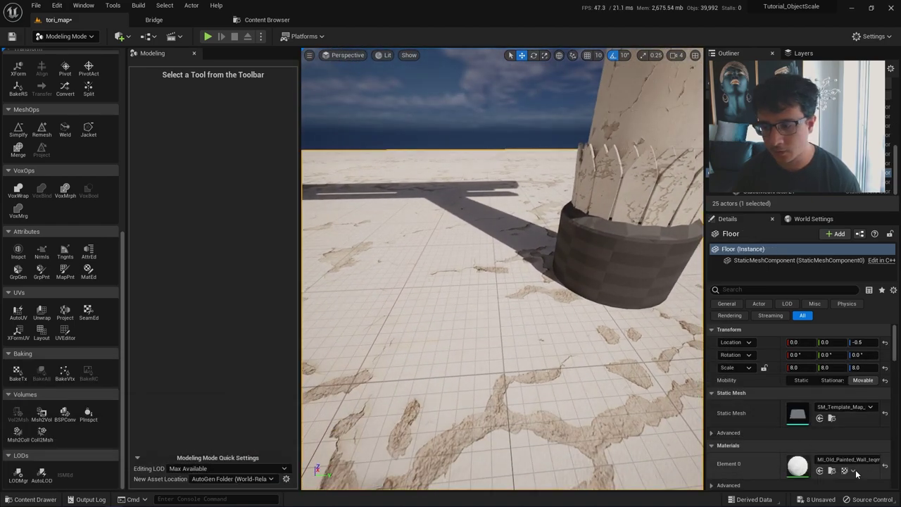
click(884, 467)
- Apply the MI_Old_Painted_Wall material to the round base of the pillar without rings
click(600, 278)
key(ctrl+space)
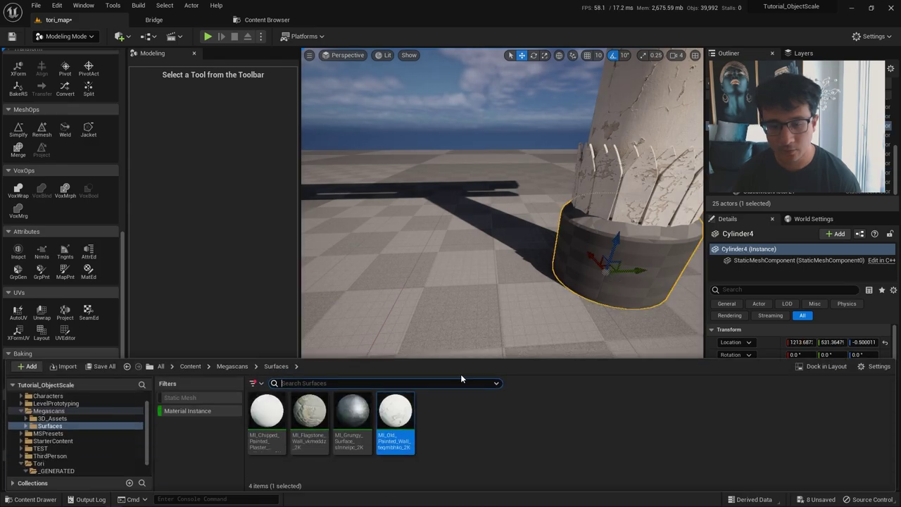
drag(396, 417, 608, 268)
- Project the ringed pillar's round base UVs with the Cylinder type and dimensions reset to 100 on every axis, and accept
mouse_move(592, 275)
right_down()
mouse_move(507, 255)
mouse_move(535, 310)
right_up()
key(w)
click(527, 324)
key(ctrl+space)
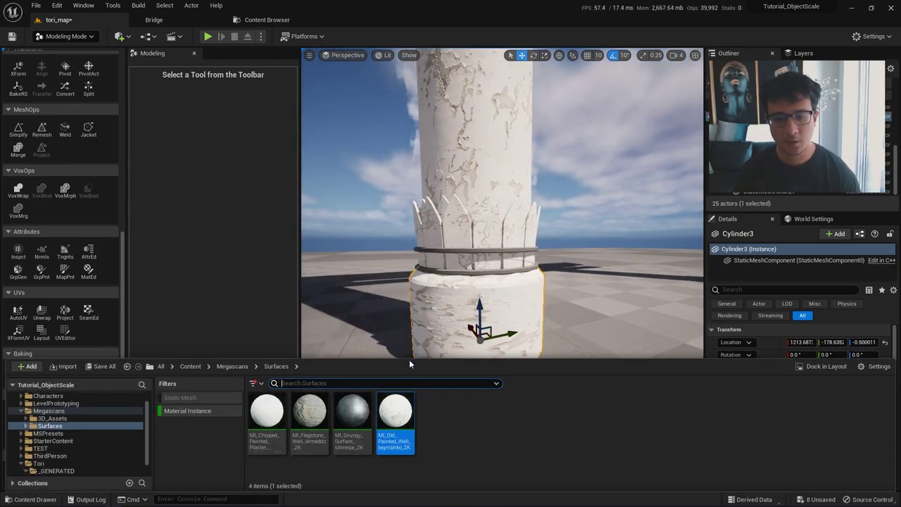
click(65, 309)
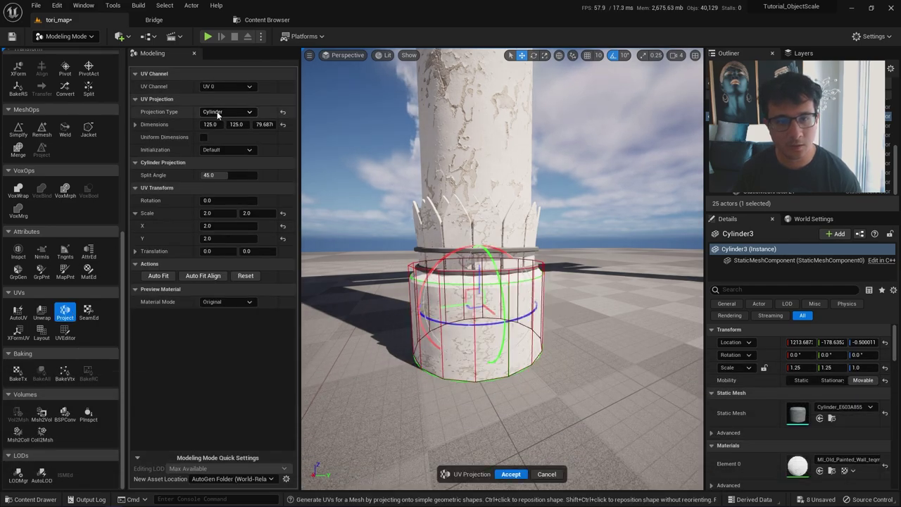
click(284, 126)
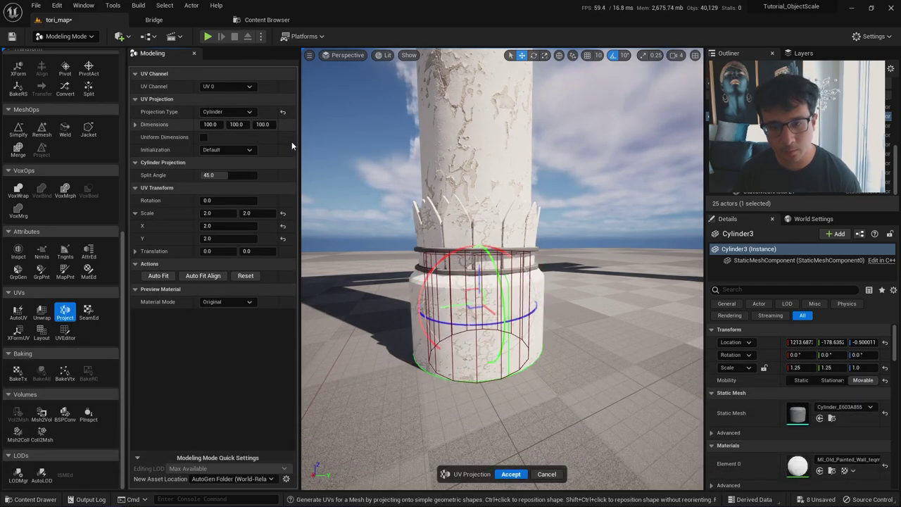
right_drag(394, 226, 402, 235)
key(w)
mouse_move(378, 290)
right_down()
mouse_move(393, 316)
mouse_move(379, 289)
right_up()
key(e)
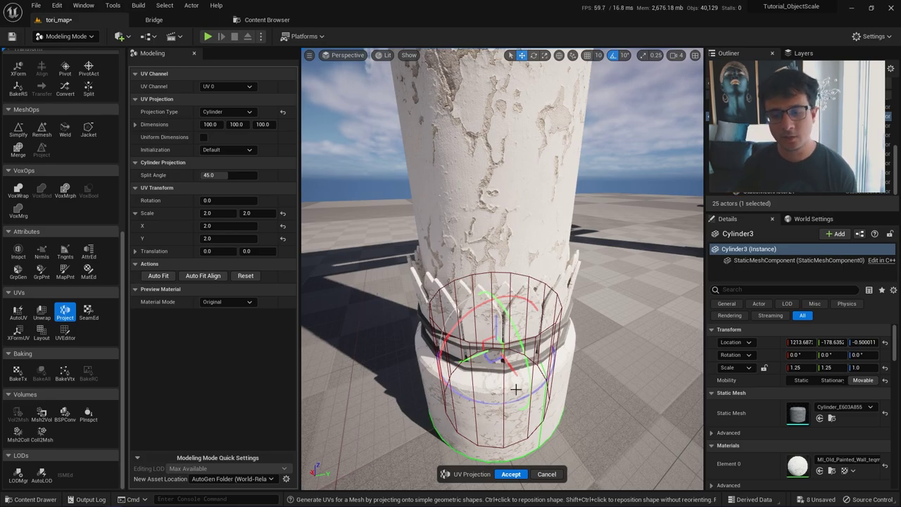
key(s)
right_drag(517, 389, 517, 388)
key(w)
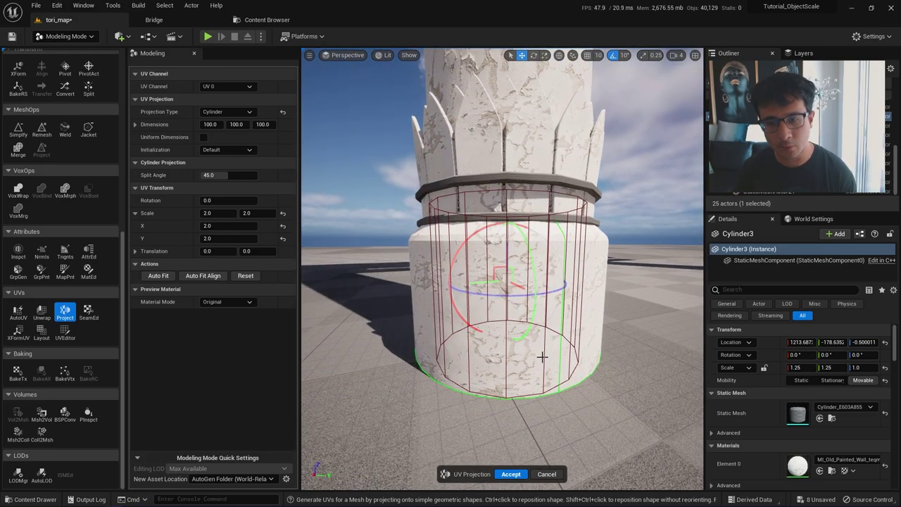
right_drag(542, 357, 578, 345)
click(514, 474)
- Rotate the other pillar's round base about its vertical axis, deselect it and save the map
key(s)
key(w)
click(531, 338)
key(e)
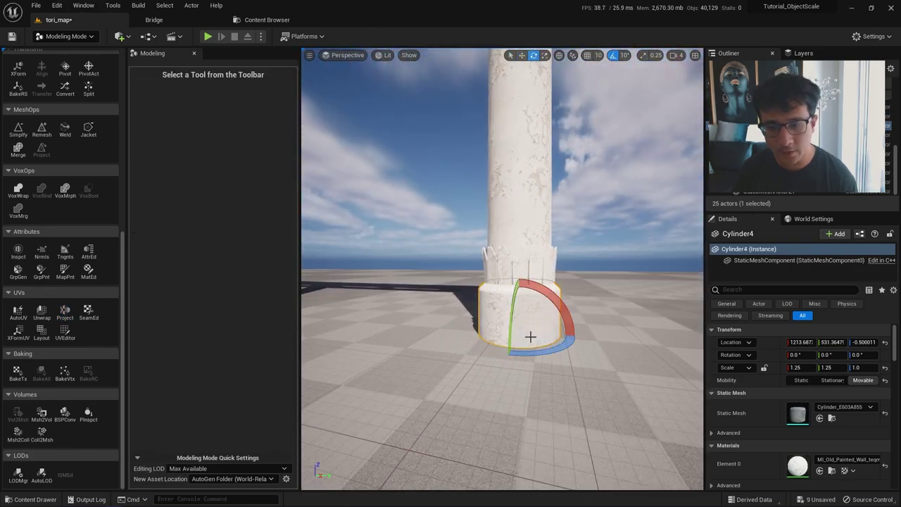
drag(546, 353, 576, 345)
key(Escape)
key(s)
mouse_move(541, 333)
right_down()
mouse_move(541, 317)
mouse_move(542, 335)
right_up()
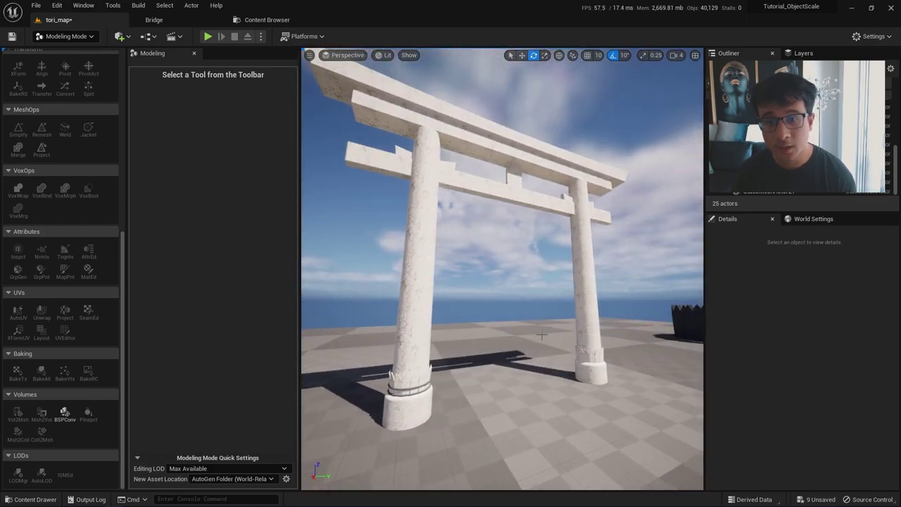
key(ctrl+s)
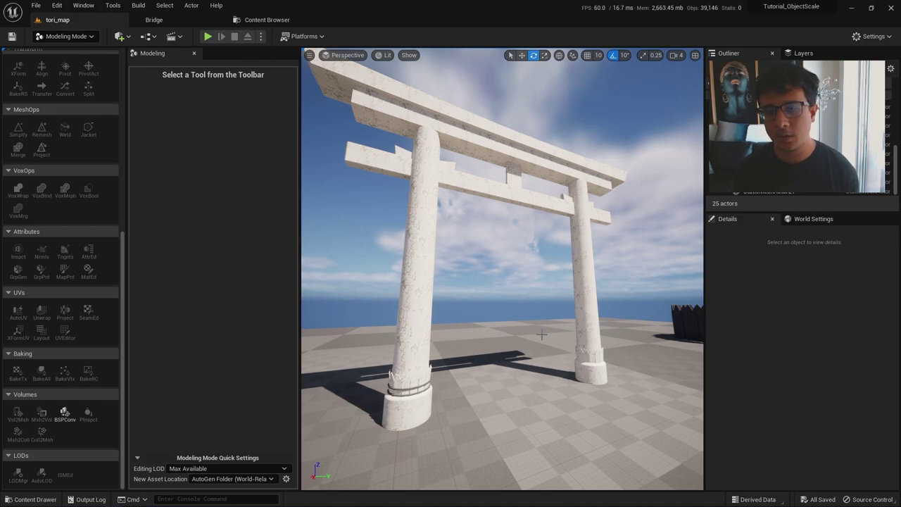
- Switch to Selection Mode and open the MI_Old_Painted_Wall material instance in an enlarged editor window
mouse_move(541, 334)
right_down()
mouse_move(513, 332)
mouse_move(528, 336)
right_up()
key(shift+1)
key(ctrl+space)
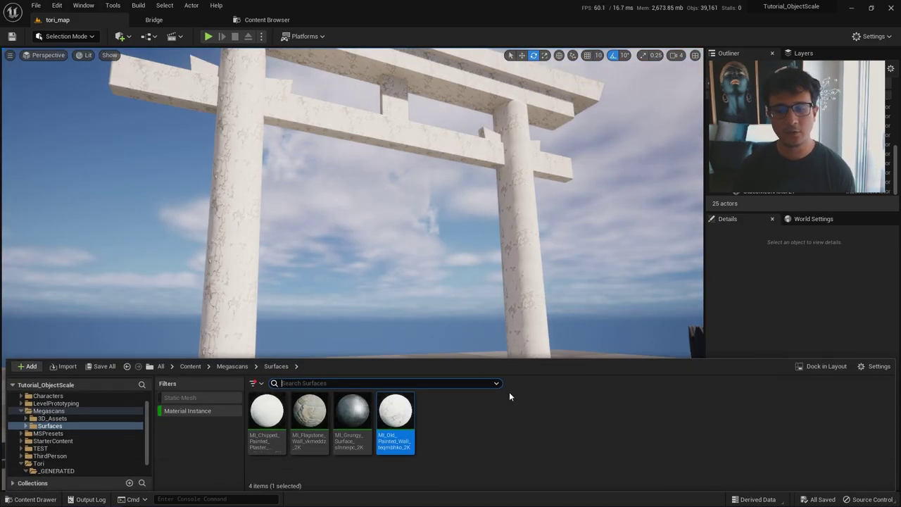
click(588, 255)
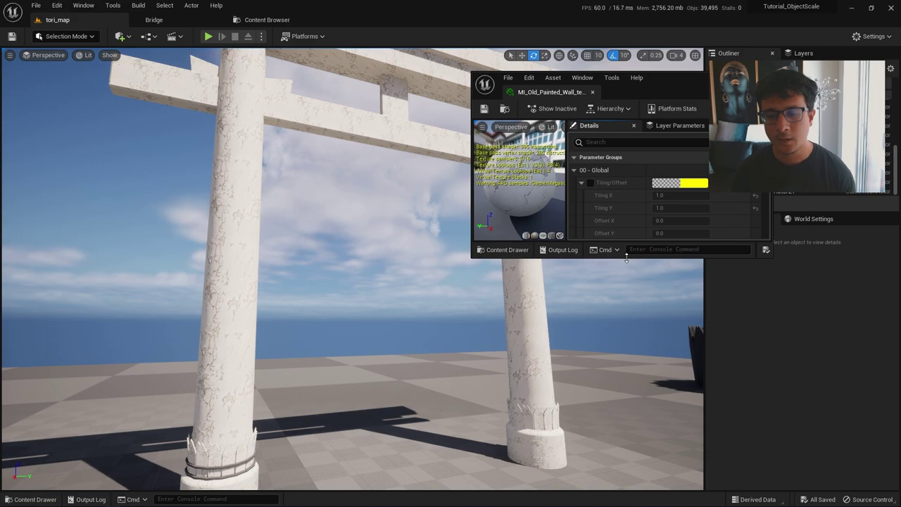
drag(627, 259, 627, 466)
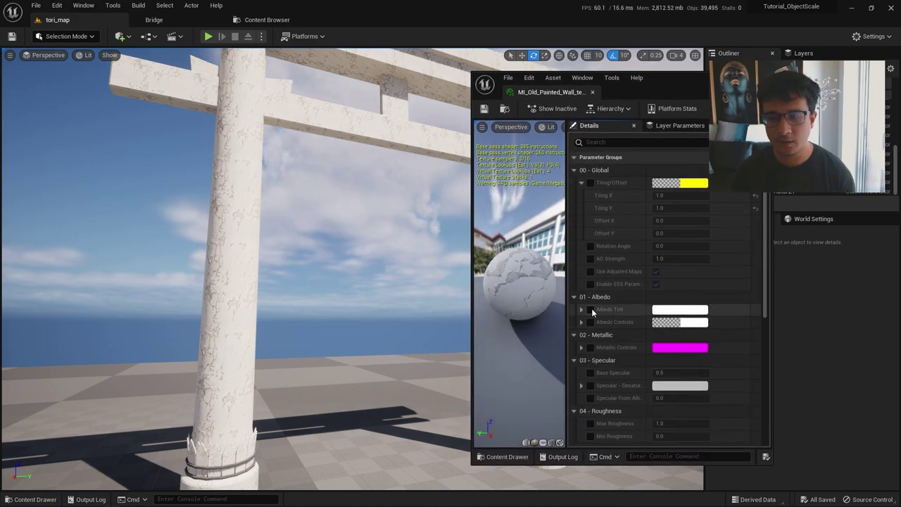
- Enable the material's Albedo Tint override and set it to the saved green swatch
click(681, 313)
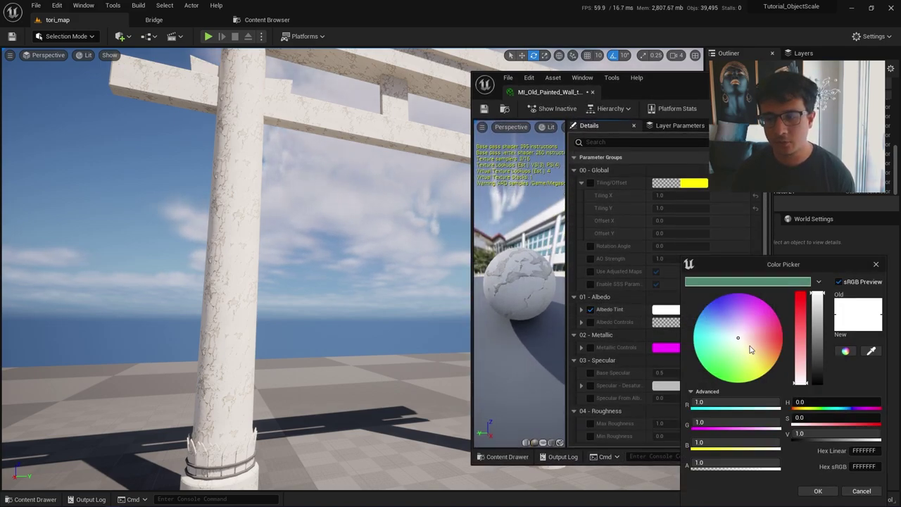
click(752, 284)
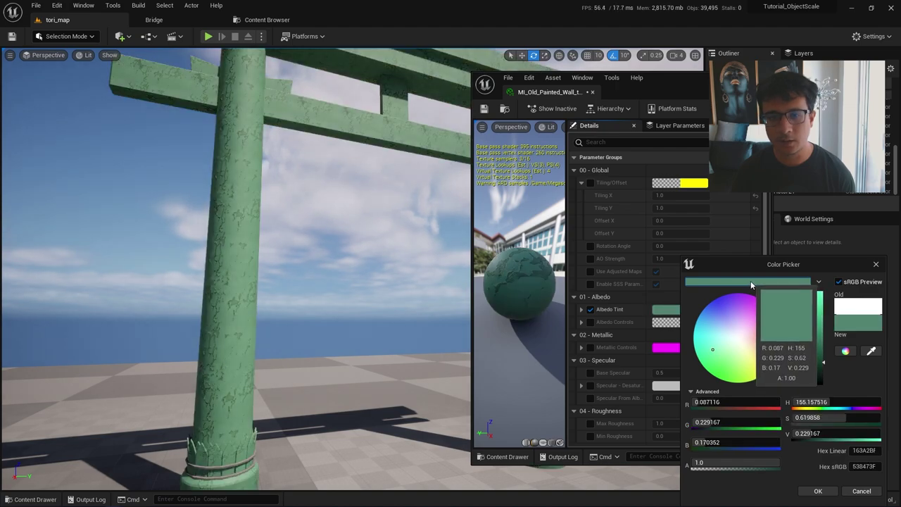
scroll(324, 284, down, 5)
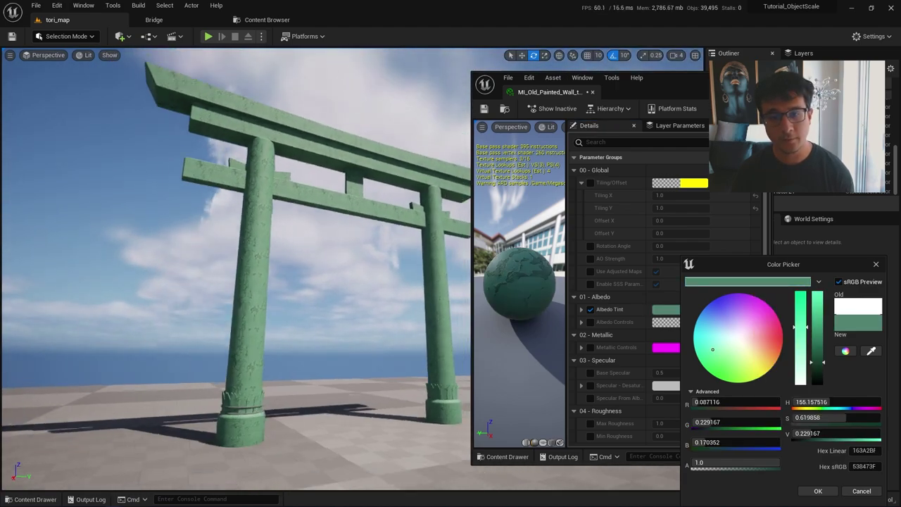
- Set the Albedo Tint to a dark red of R 0.229, G 0.041, B 0.023, and save the material instance
drag(751, 351, 779, 345)
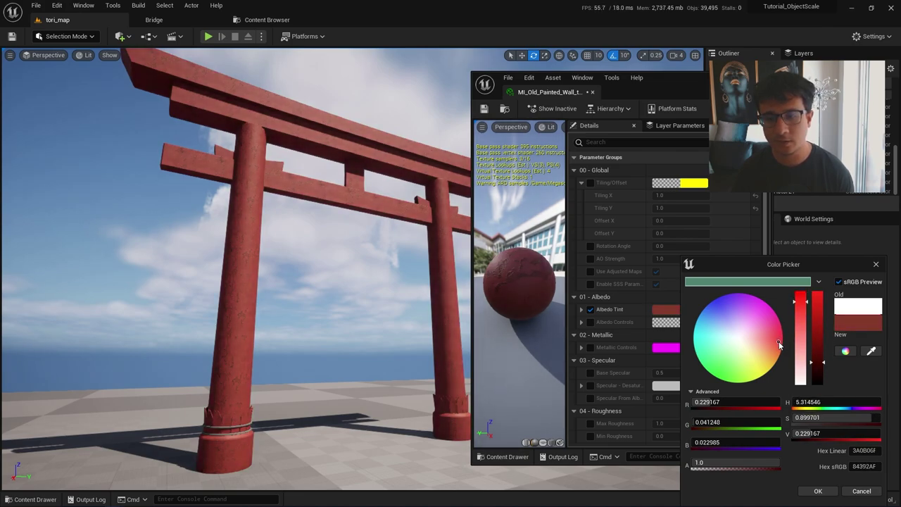
click(819, 490)
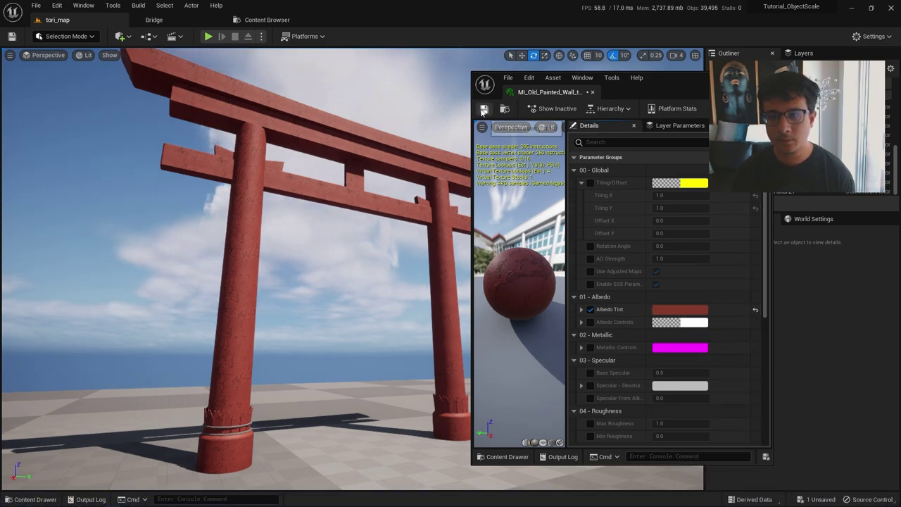
key(ctrl+s)
- Store the Albedo Tint's dark red as a saved swatch in the color picker and close it
click(671, 311)
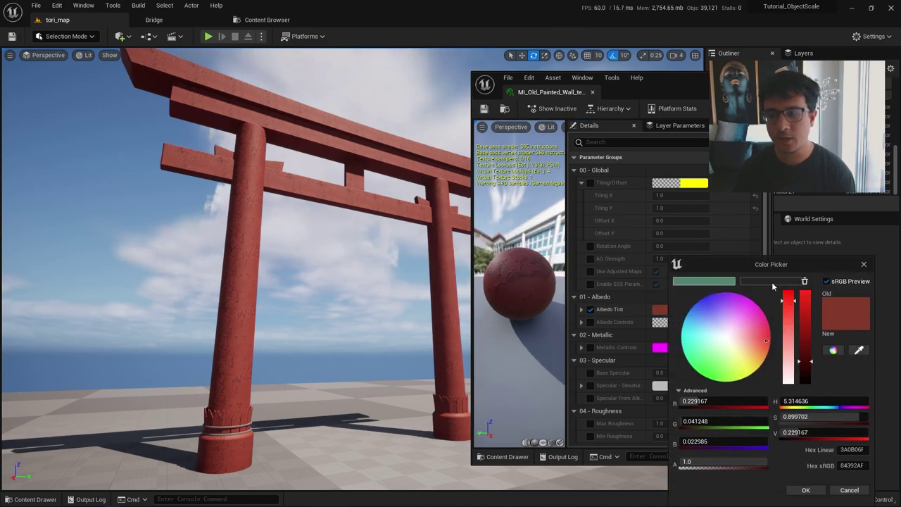
drag(801, 268, 706, 196)
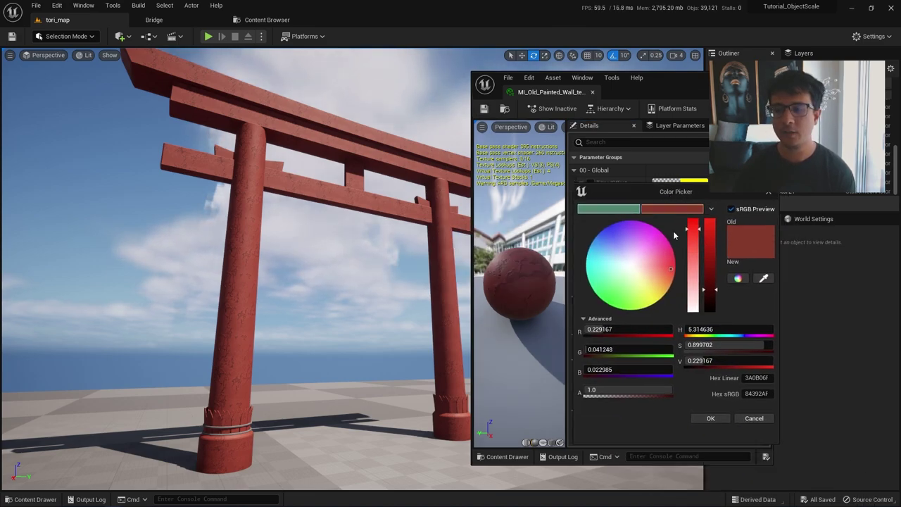
click(708, 422)
- Duplicate the MI_Old_Painted_Wall material instance and open the copy for editing
right_drag(263, 335, 268, 368)
right_drag(238, 326, 220, 327)
key(w)
key(s)
scroll(262, 330, up, 4)
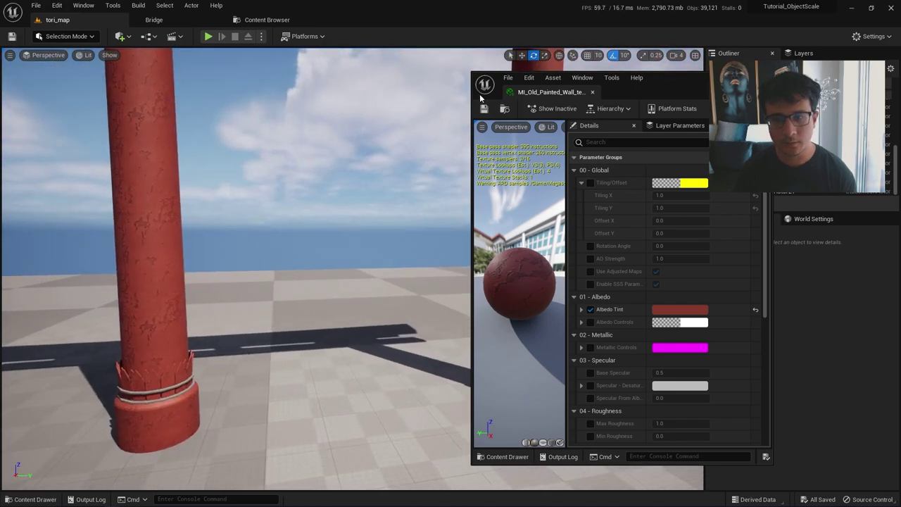
scroll(408, 202, down, 5)
right_drag(391, 237, 381, 239)
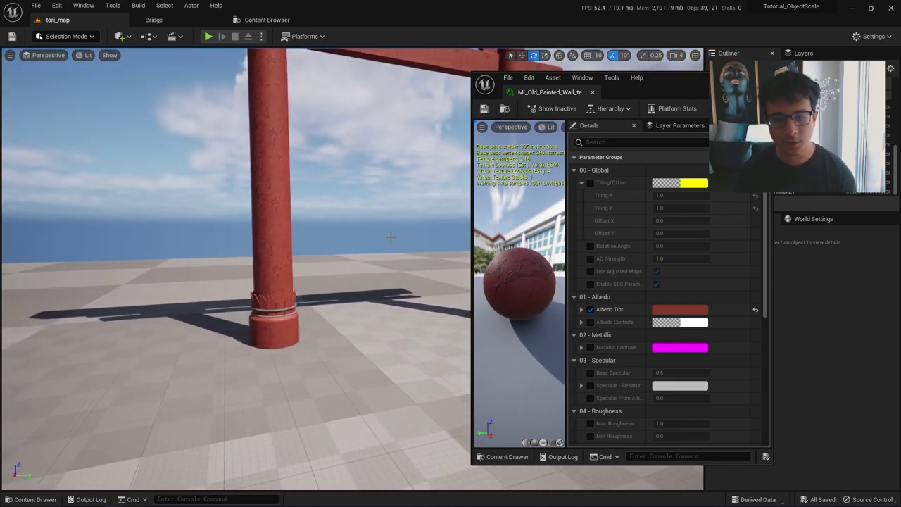
key(ctrl+space)
click(396, 408)
right_click(400, 419)
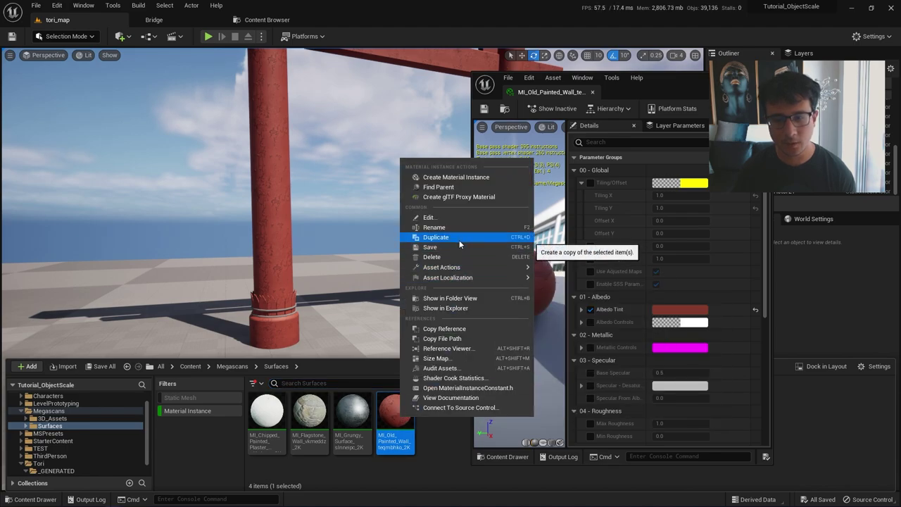
click(460, 244)
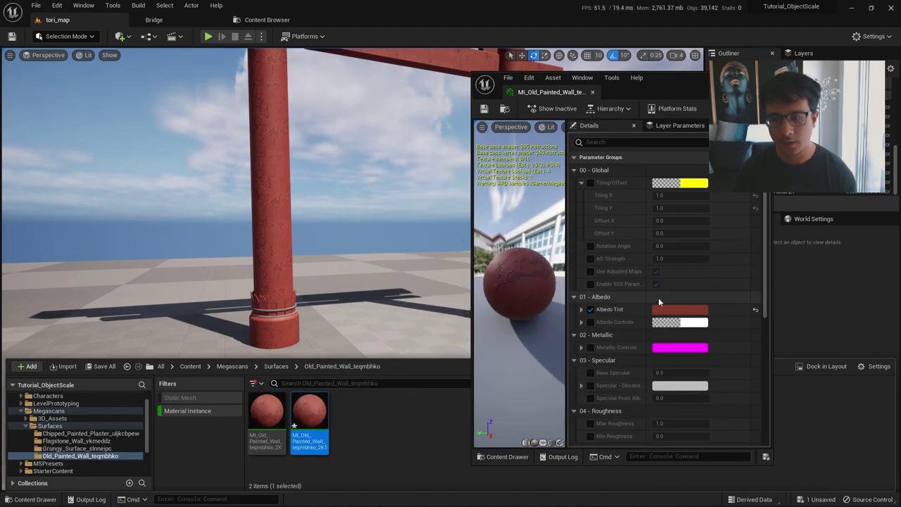
double_click(313, 419)
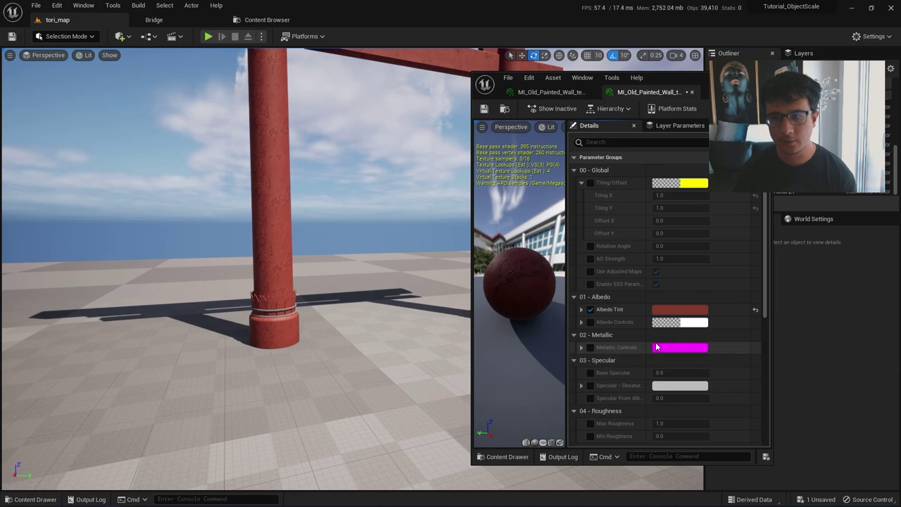
- Apply the duplicated MI_Old_Painted_Wall material instance to the round bases of both pillars
right_drag(381, 357, 383, 359)
key(w)
key(ctrl+space)
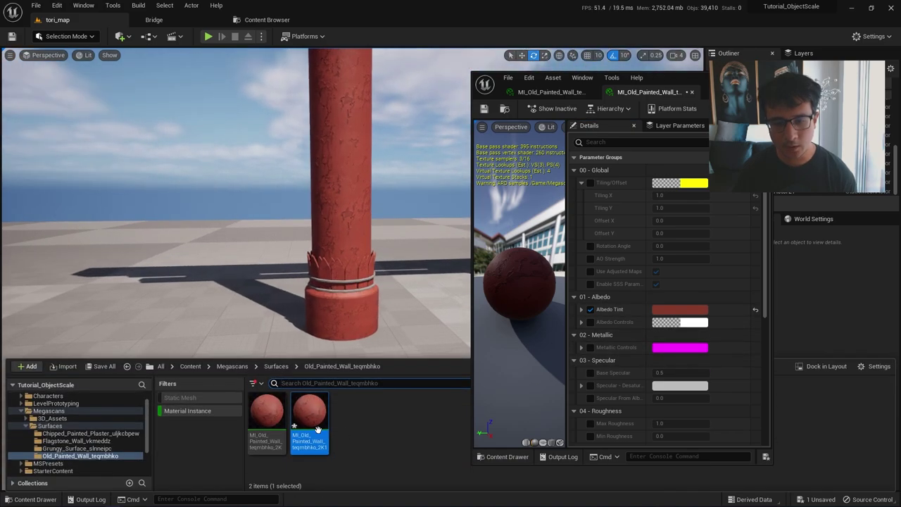
drag(316, 426, 360, 308)
key(a)
right_drag(364, 312, 382, 308)
key(ctrl+space)
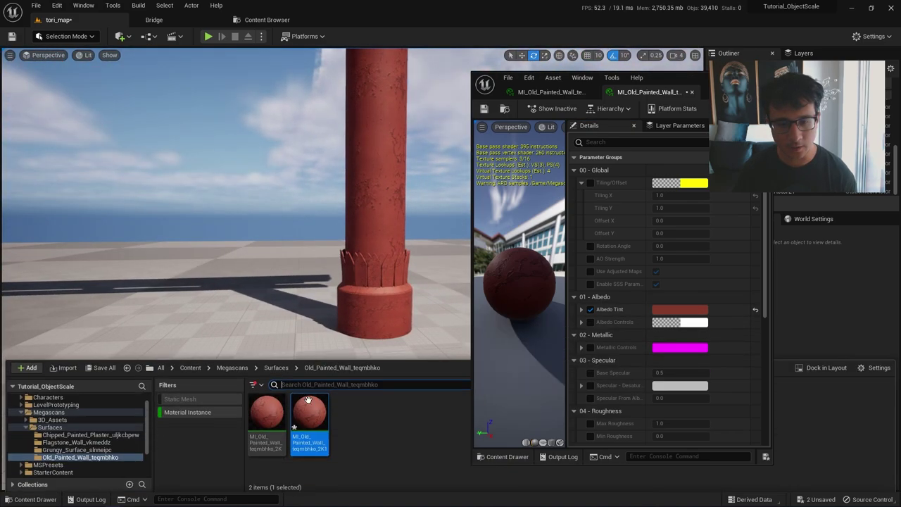
drag(322, 417, 383, 309)
- Try a cooler red of R 0.229, G 0.043, B 0.043 as the duplicated material's Albedo Tint
key(s)
right_drag(383, 310, 386, 304)
key(a)
key(e)
click(682, 311)
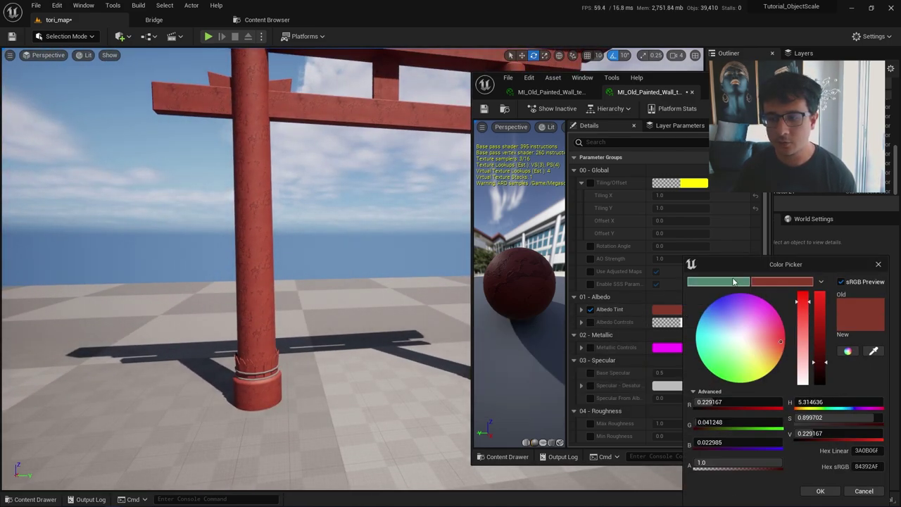
drag(753, 265, 495, 210)
key(a)
right_drag(350, 286, 364, 286)
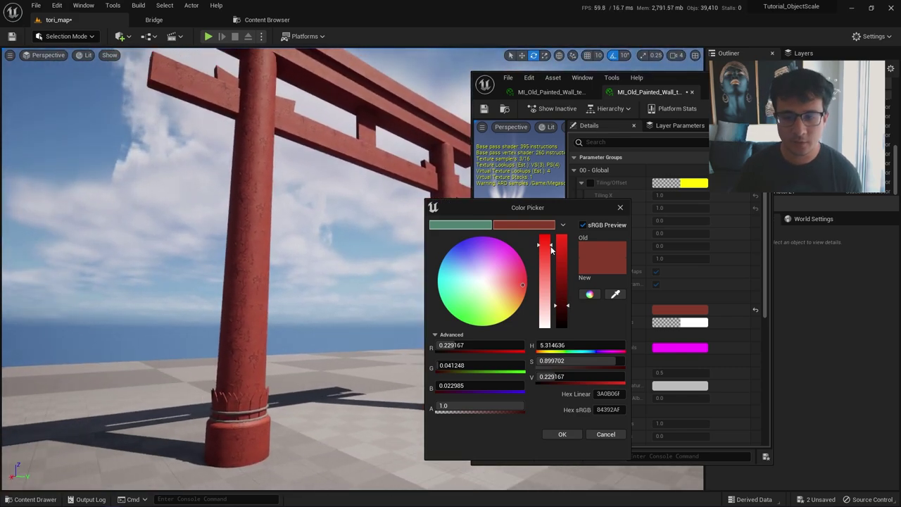
click(518, 286)
drag(518, 286, 519, 281)
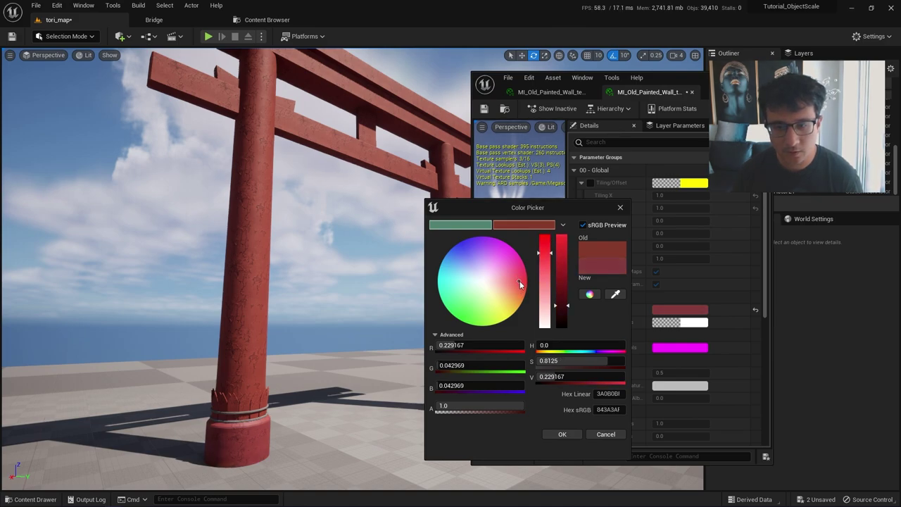
click(605, 434)
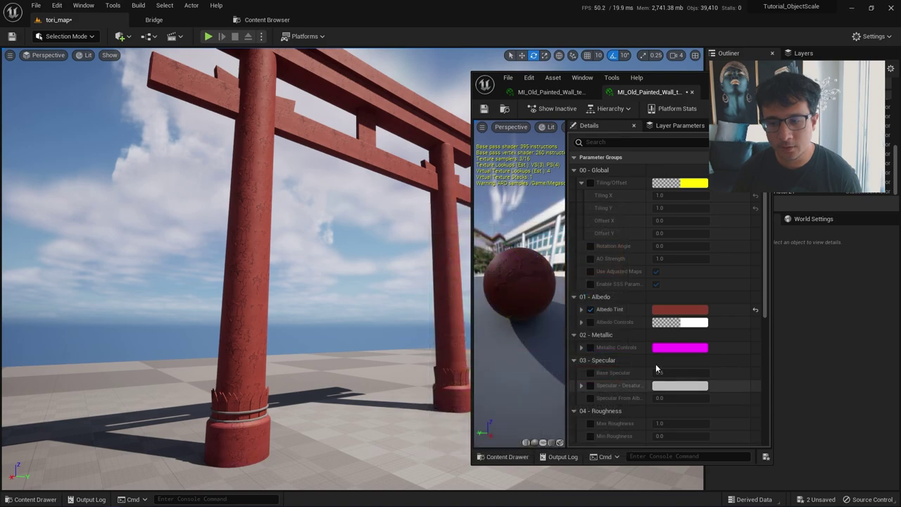
- Set the duplicated MI_Old_Painted_Wall material's Albedo Tint to a muted brown of R 0.156, G 0.086, B 0.069
click(672, 309)
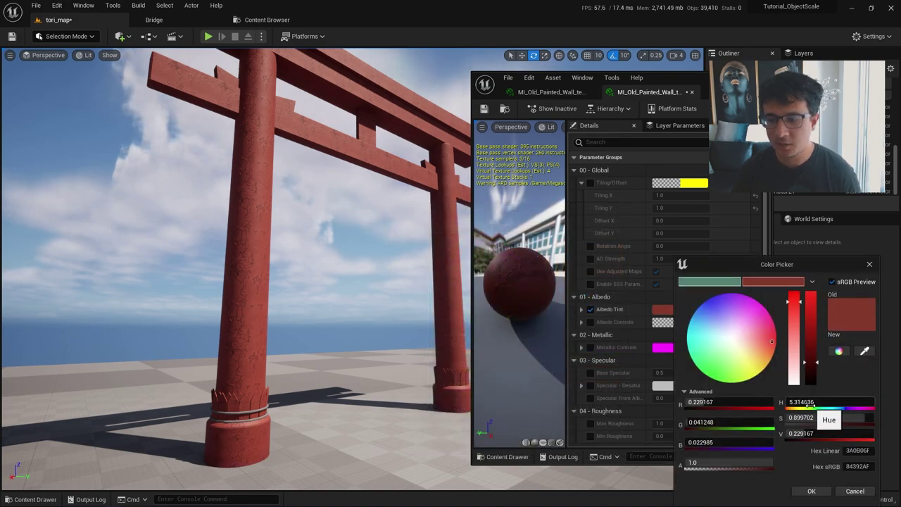
drag(812, 404, 812, 405)
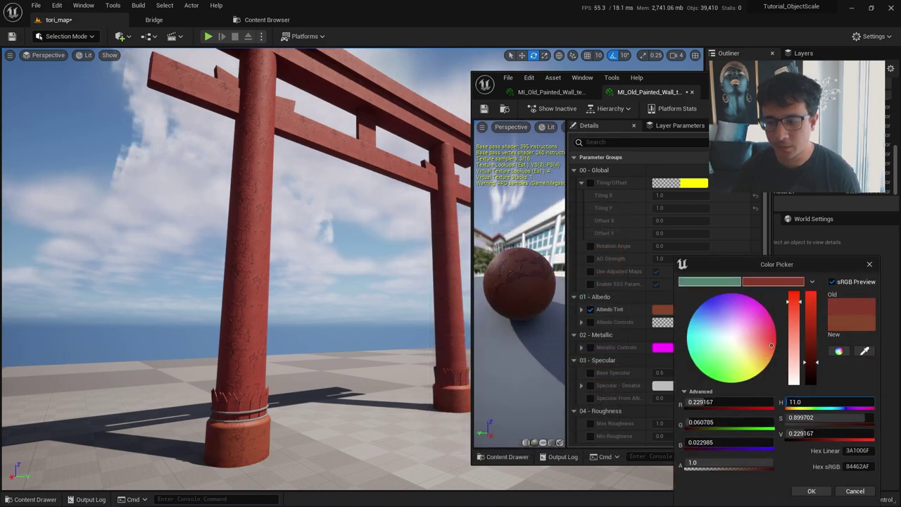
key(Return)
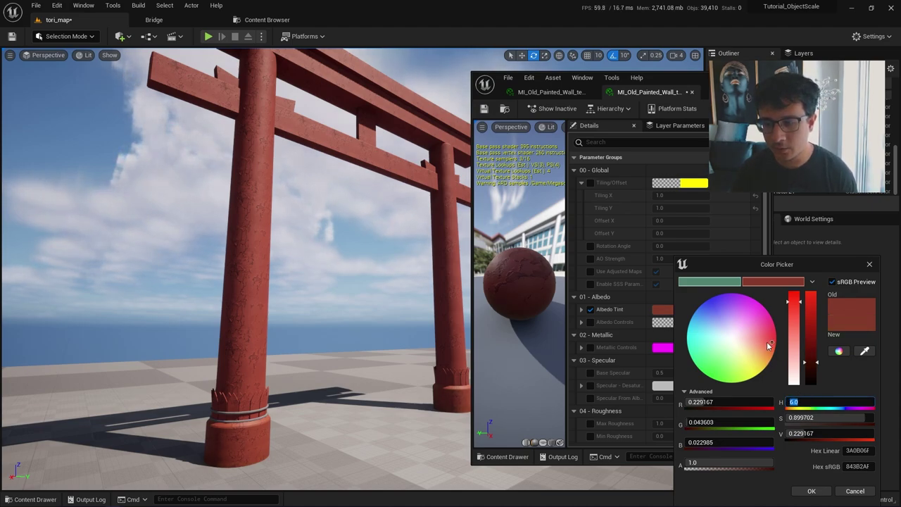
drag(771, 346, 768, 351)
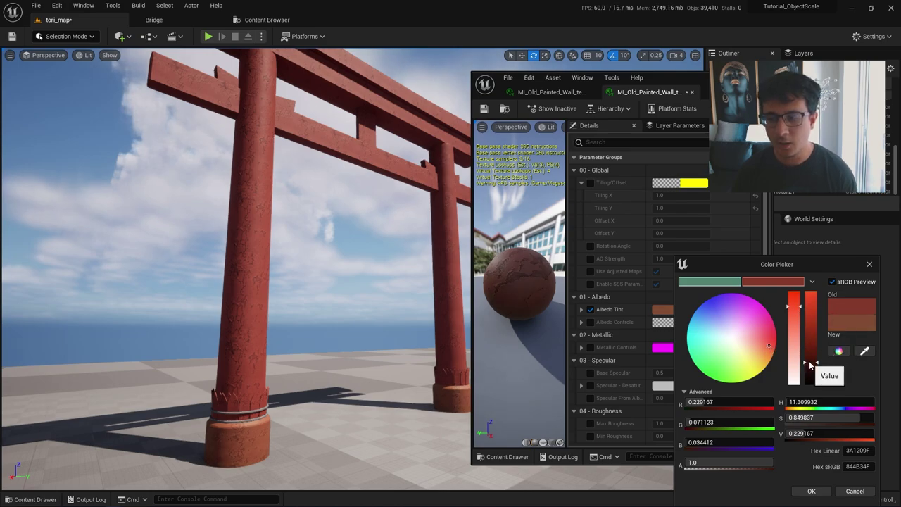
mouse_move(814, 362)
mouse_down()
mouse_move(809, 342)
mouse_move(813, 371)
mouse_up()
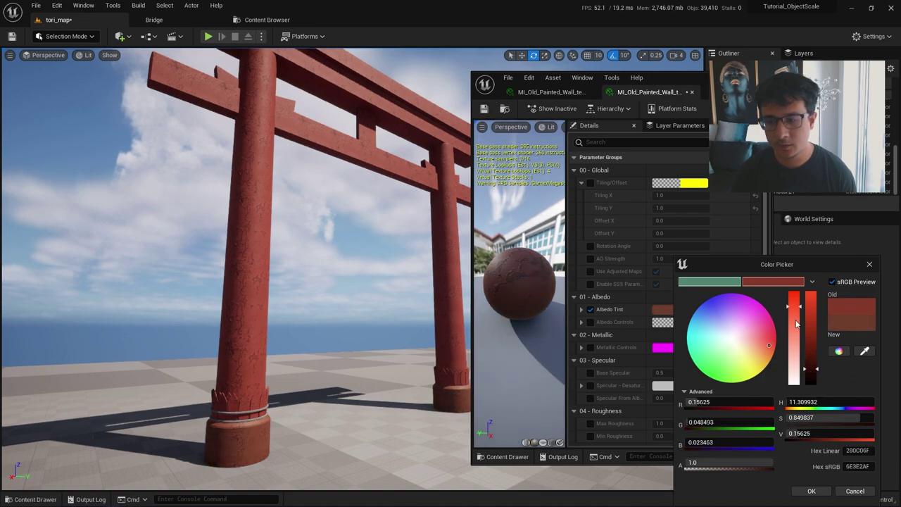
drag(795, 314, 795, 334)
key(s)
right_drag(241, 364, 250, 345)
key(w)
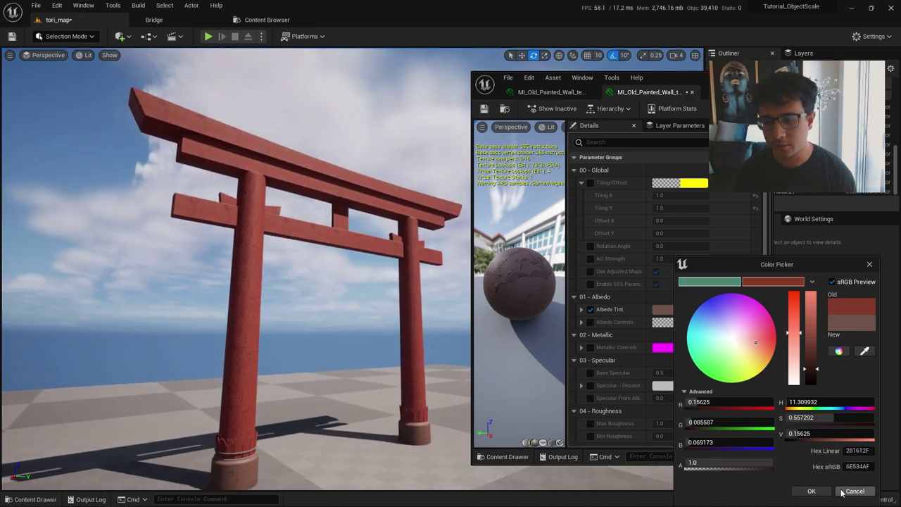
click(842, 492)
- Set the original MI_Old_Painted_Wall material's Albedo Tint to a saturated red of R 0.292, G 0.014, B 0.003
click(674, 311)
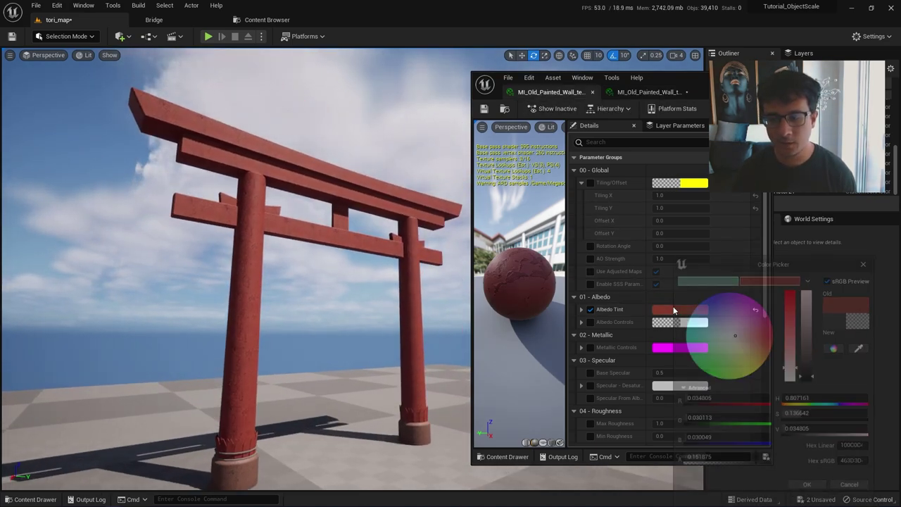
mouse_move(811, 339)
mouse_down()
mouse_move(811, 332)
mouse_move(812, 355)
mouse_move(773, 337)
mouse_move(810, 325)
mouse_move(811, 358)
mouse_up()
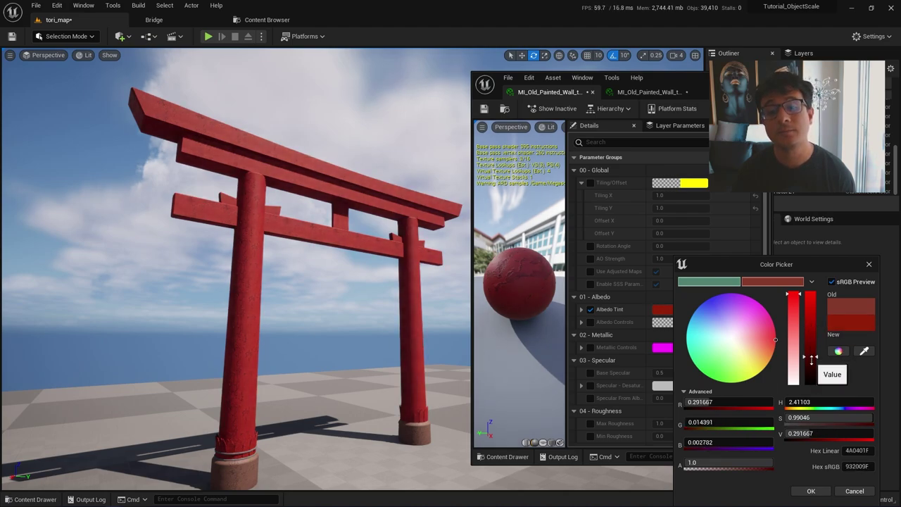
click(810, 491)
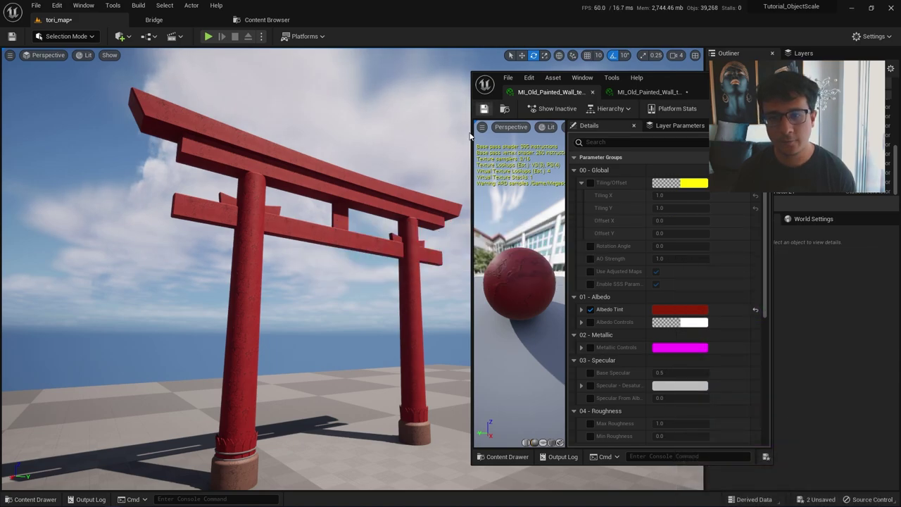
- Select the upper of the two untextured rings around the near pillar's spiked collar
key(w)
right_drag(436, 159, 479, 211)
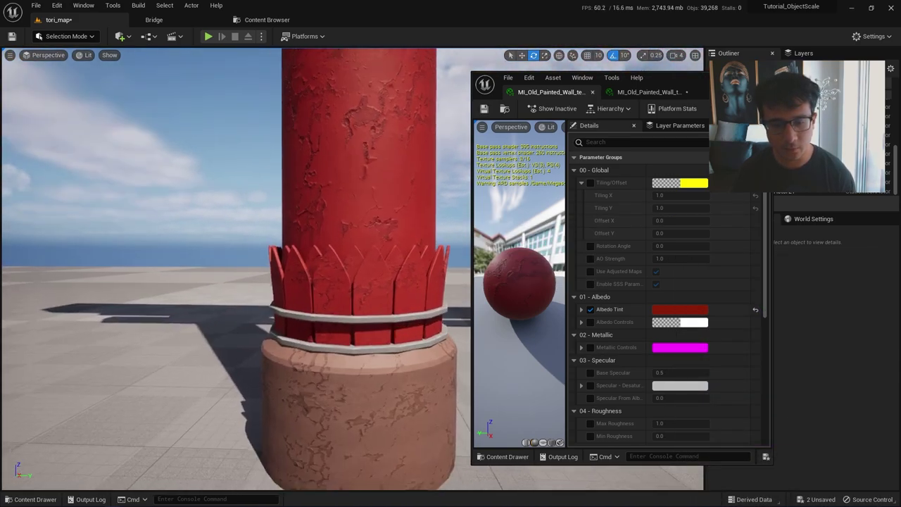
right_drag(387, 327, 387, 327)
key(w)
click(386, 324)
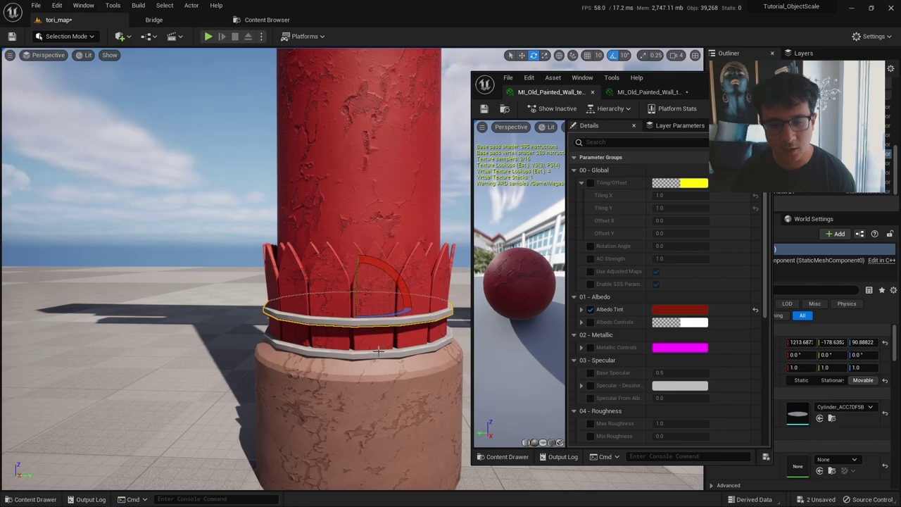
- Dock both MI_Old_Painted_Wall material editors into the main editor window and return to the tori_map level
drag(541, 93, 394, 23)
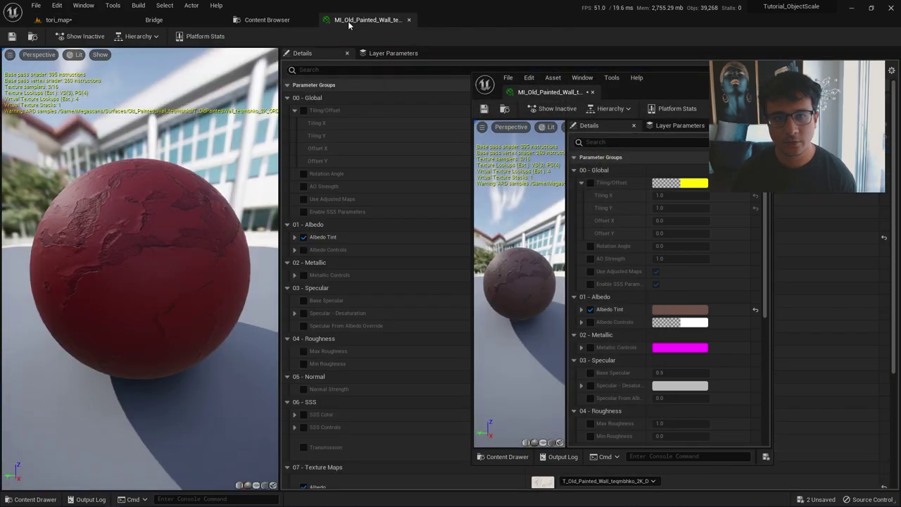
drag(563, 92, 479, 20)
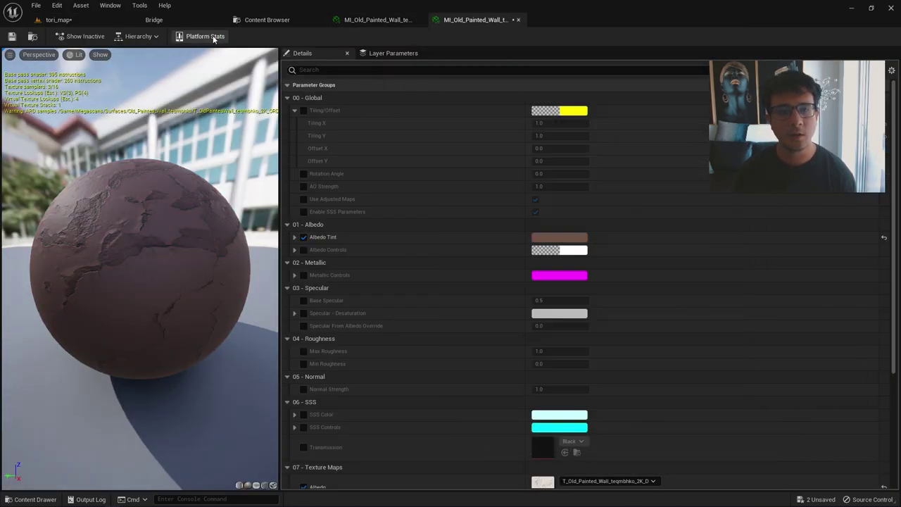
click(77, 21)
- Add the lower ring to the selection, duplicate both rings to the other pillar and align them around its spiked collar
ctrl+click(366, 358)
right_drag(359, 241, 240, 306)
key(w)
alt+drag(177, 245, 572, 243)
key(f)
right_drag(527, 261, 482, 269)
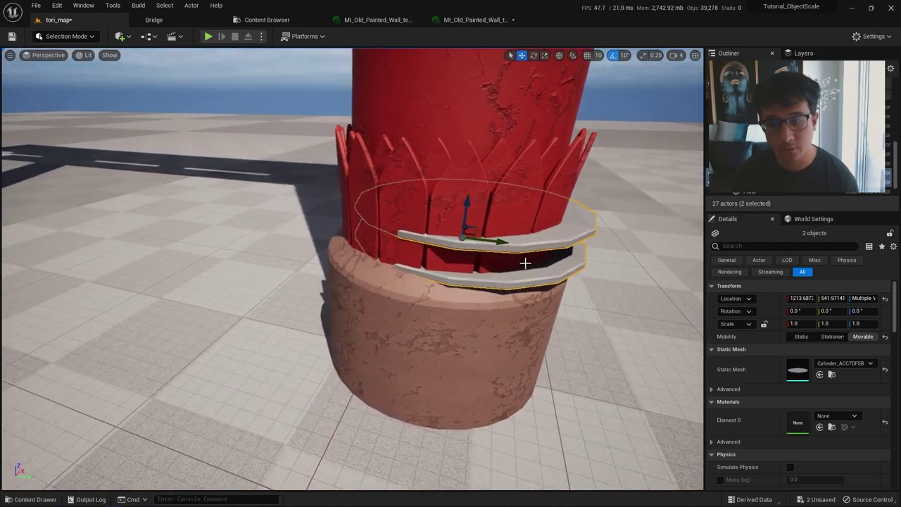
drag(507, 240, 481, 235)
right_drag(482, 235, 535, 208)
key(f)
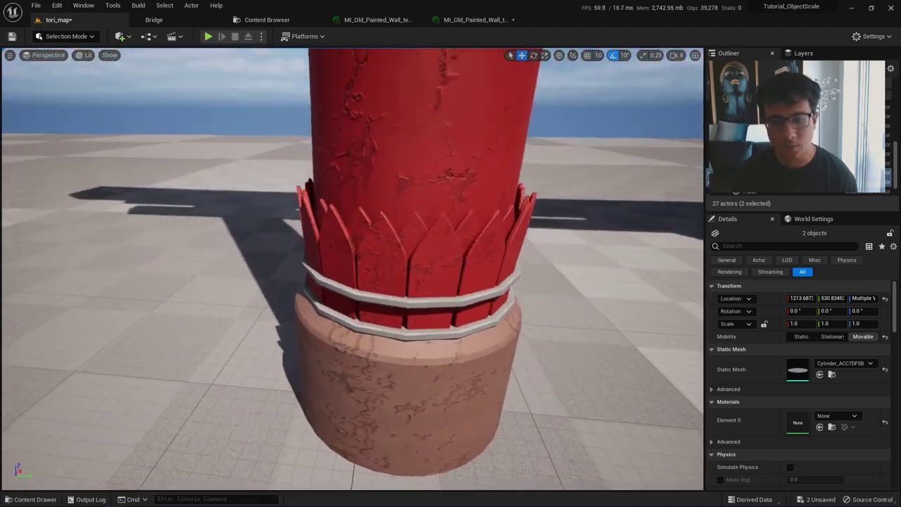
- Apply the red MI_Old_Painted_Wall material instance to all four collar rings and save everything
key(ctrl+space)
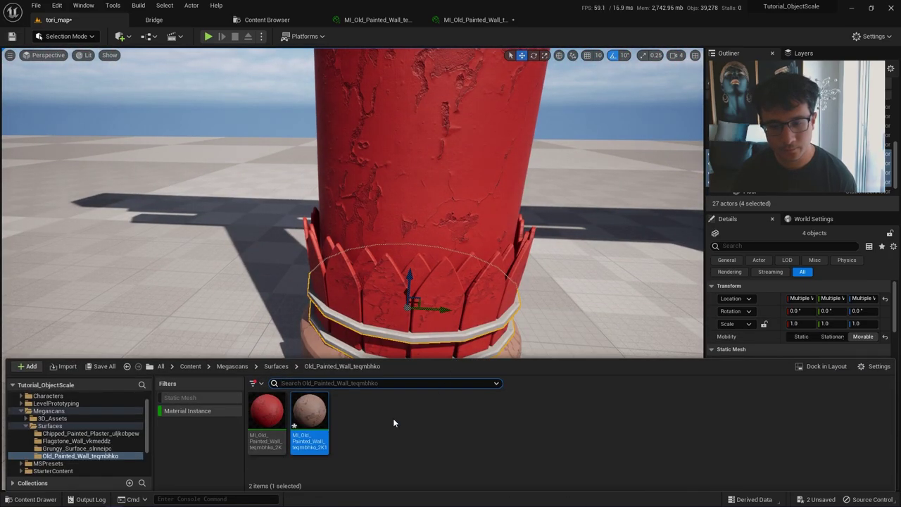
click(268, 422)
right_drag(537, 323, 592, 324)
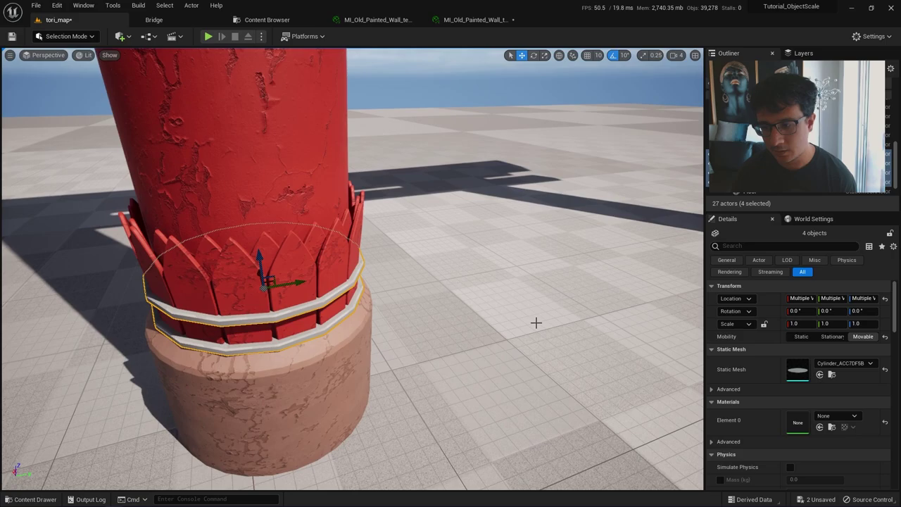
click(820, 428)
right_drag(431, 339, 431, 299)
key(Escape)
key(ctrl+shift+s)
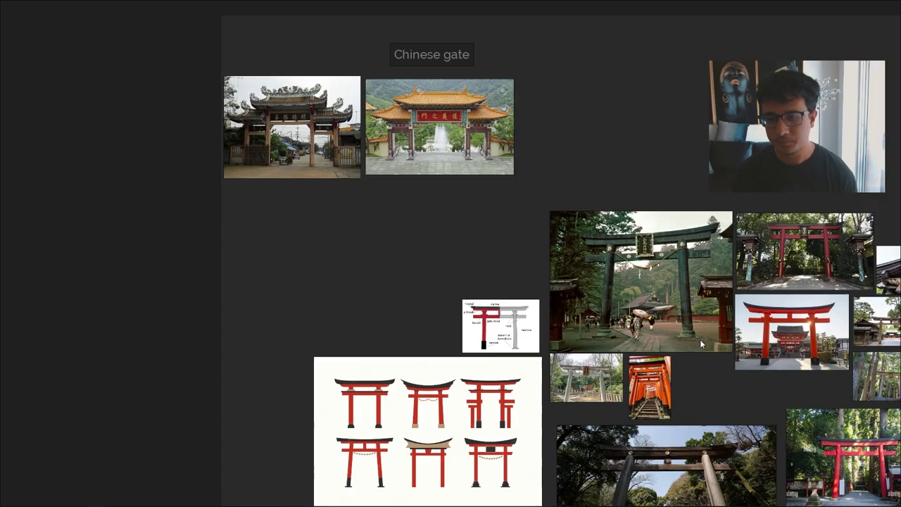
- Check the red torii photos on the reference board and apply the brown MI_Old_Painted_Wall copy to the gate's curved top beam
middle_drag(700, 339, 394, 277)
scroll(491, 231, up, 8)
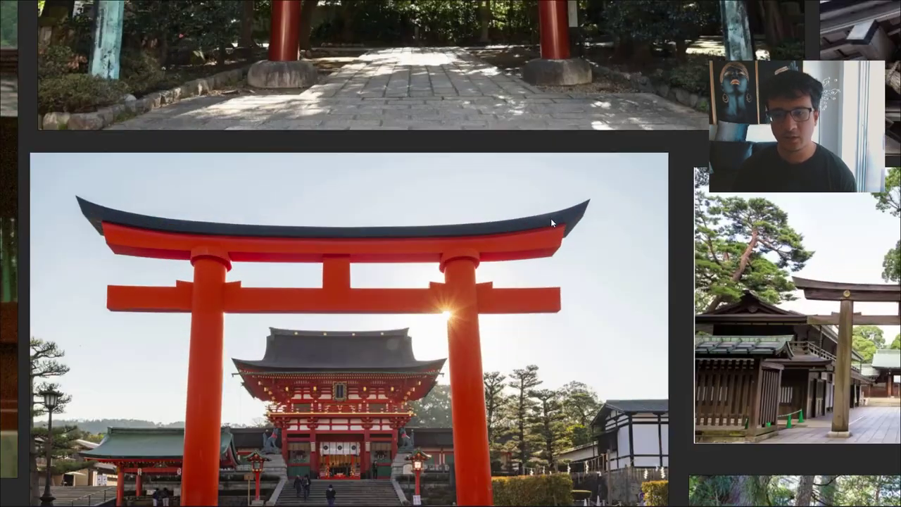
scroll(551, 222, down, 5)
scroll(551, 238, down, 3)
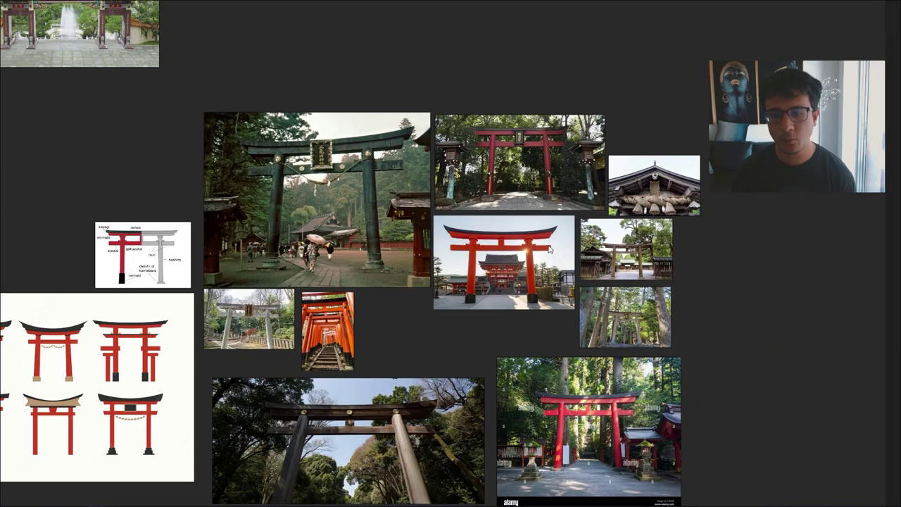
scroll(512, 295, up, 6)
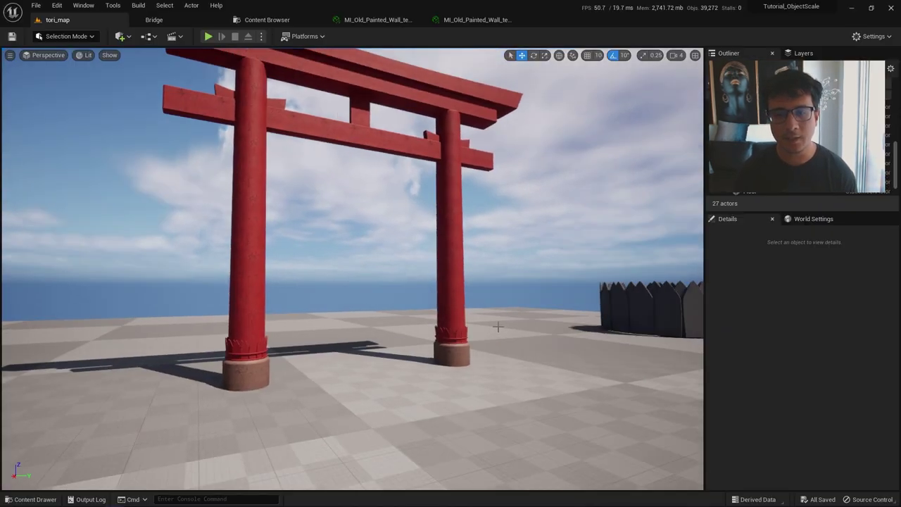
key(ctrl+space)
drag(312, 424, 484, 92)
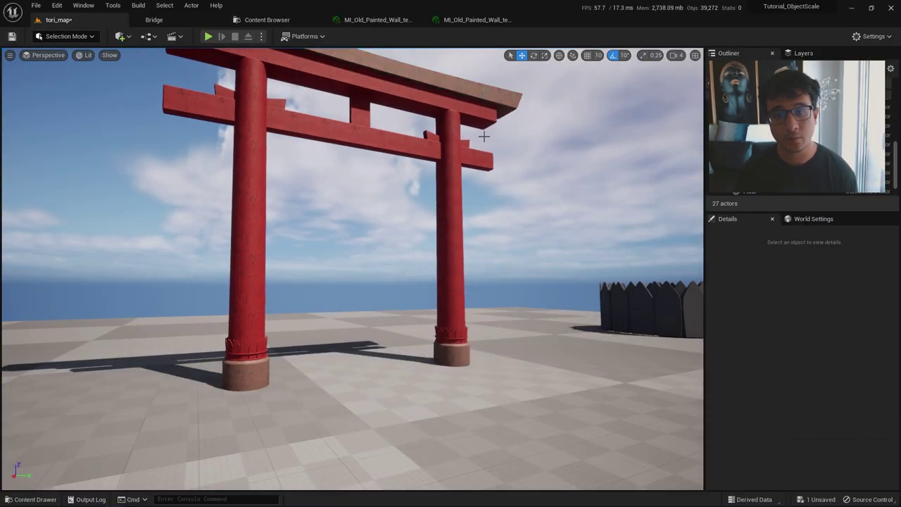
mouse_move(490, 173)
right_down()
mouse_move(485, 152)
mouse_move(490, 174)
right_up()
- Darken the duplicated MI_Old_Painted_Wall material's Albedo Tint to R 0.026, G 0.014, B 0.012 while judging it in the level
key(ctrl+space)
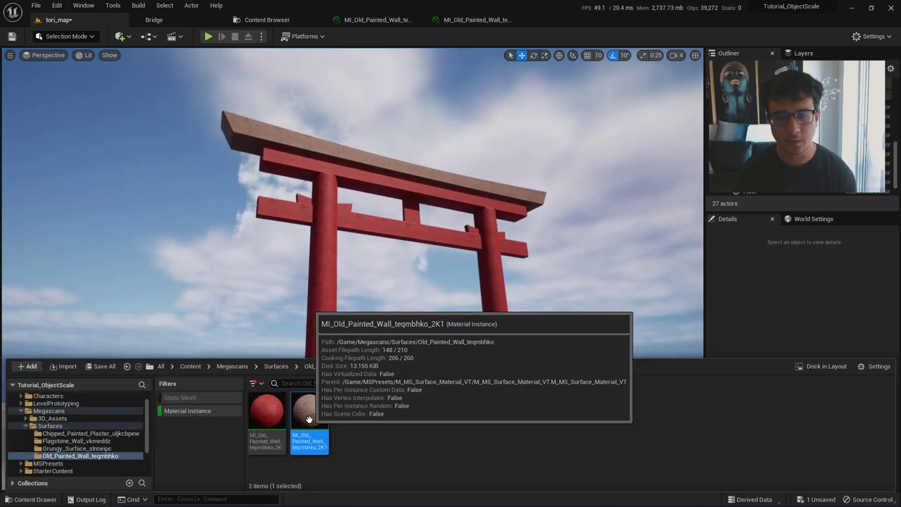
double_click(312, 415)
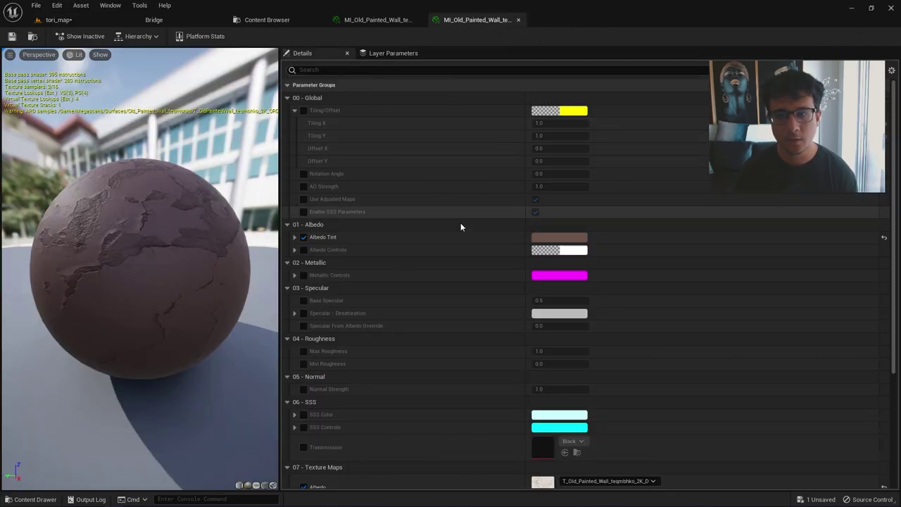
click(542, 237)
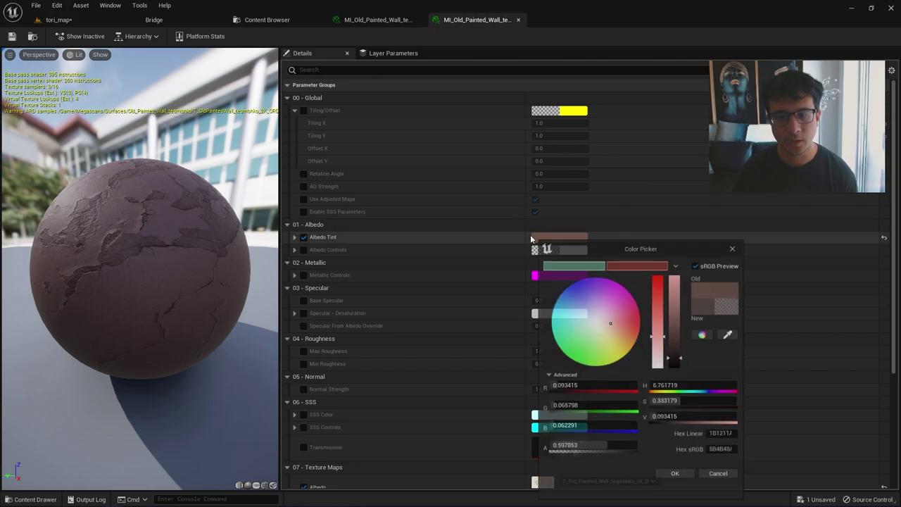
click(56, 20)
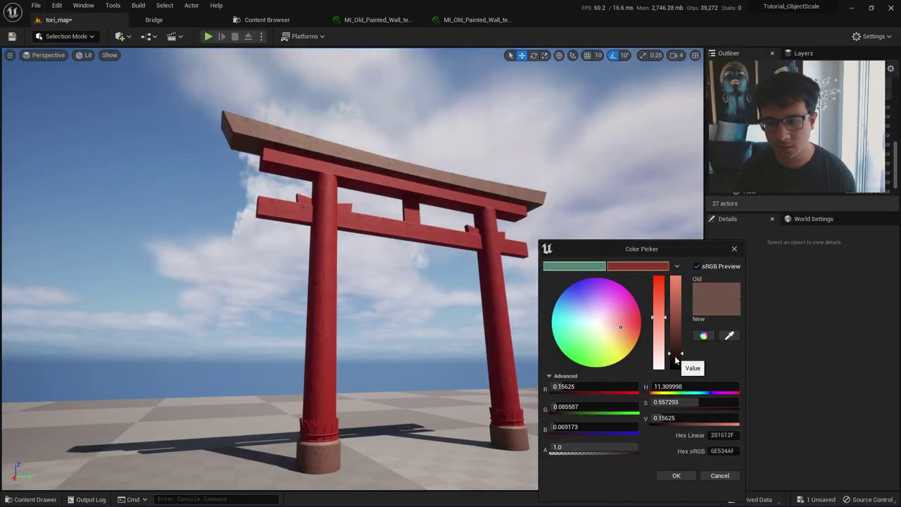
drag(675, 356, 671, 368)
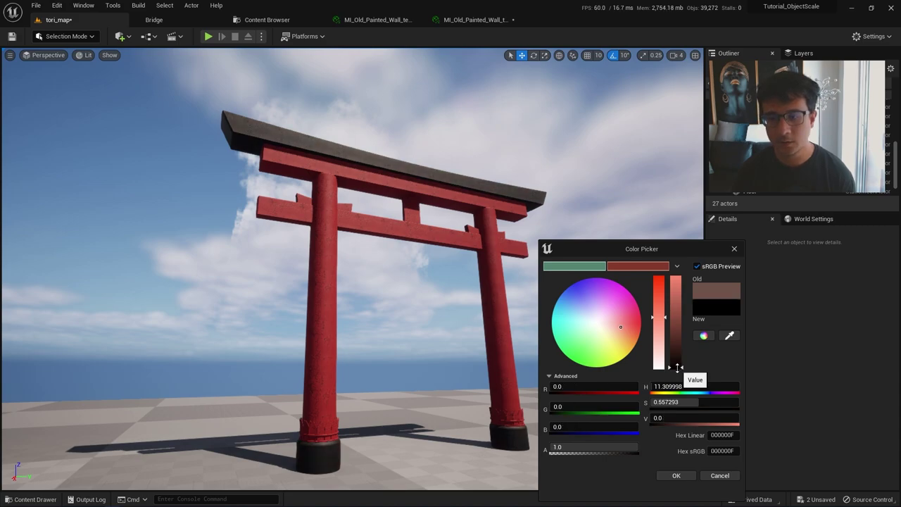
drag(677, 367, 678, 365)
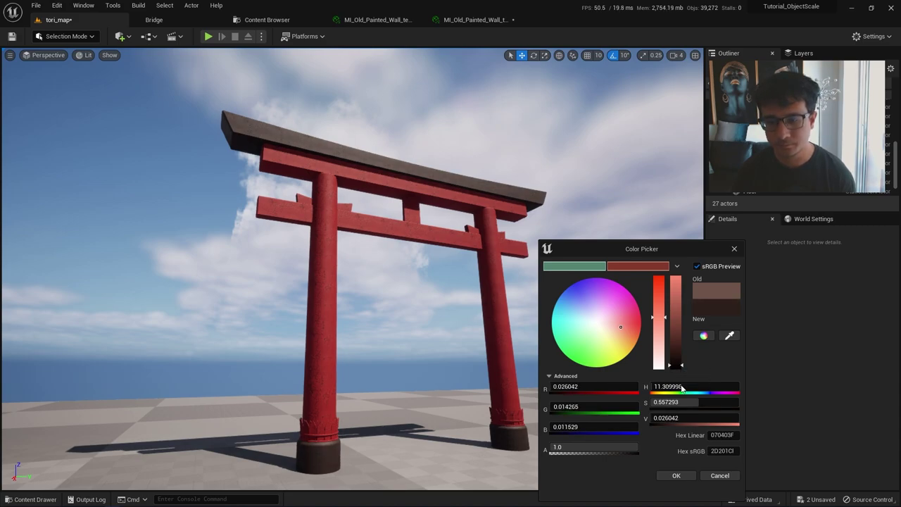
click(675, 476)
- Inspect the whole torii gate from several angles and in the Unlit, Wireframe and Lit view modes
right_drag(568, 312, 553, 352)
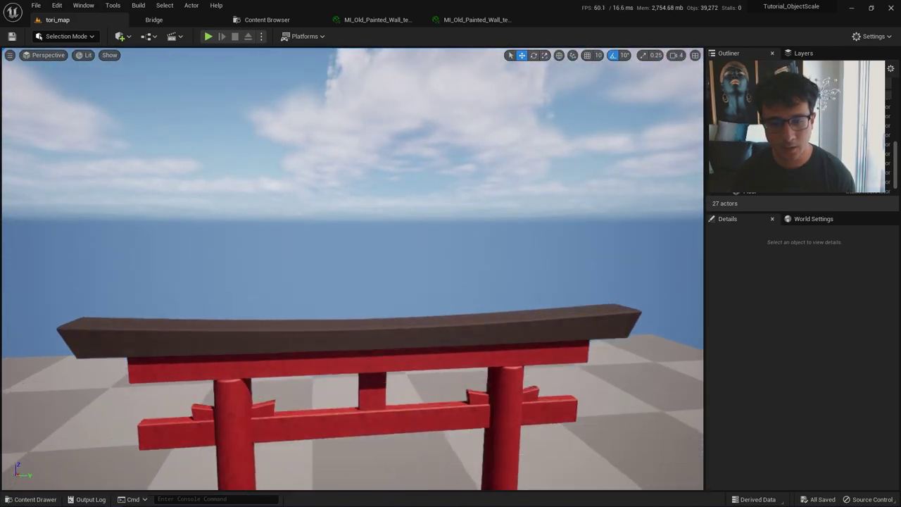
right_drag(324, 299, 491, 314)
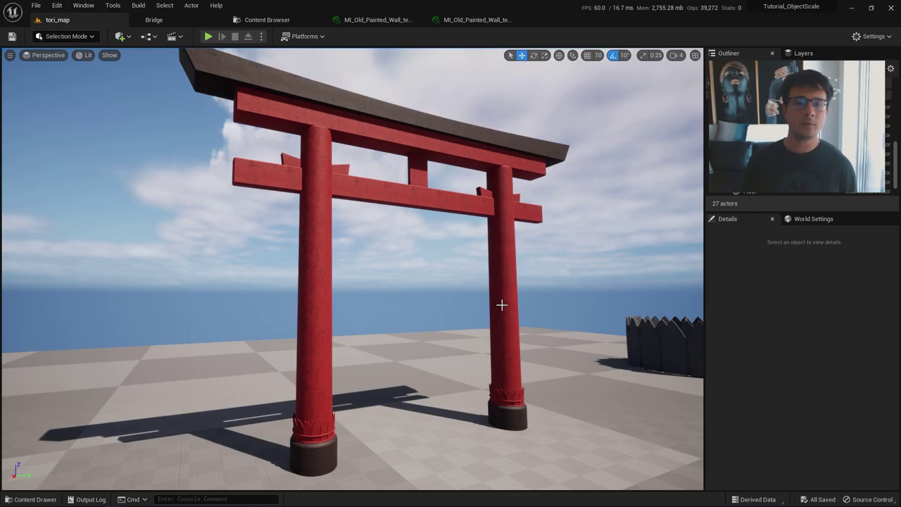
right_drag(501, 304, 528, 310)
mouse_move(402, 308)
right_down()
mouse_move(430, 314)
mouse_move(404, 314)
right_up()
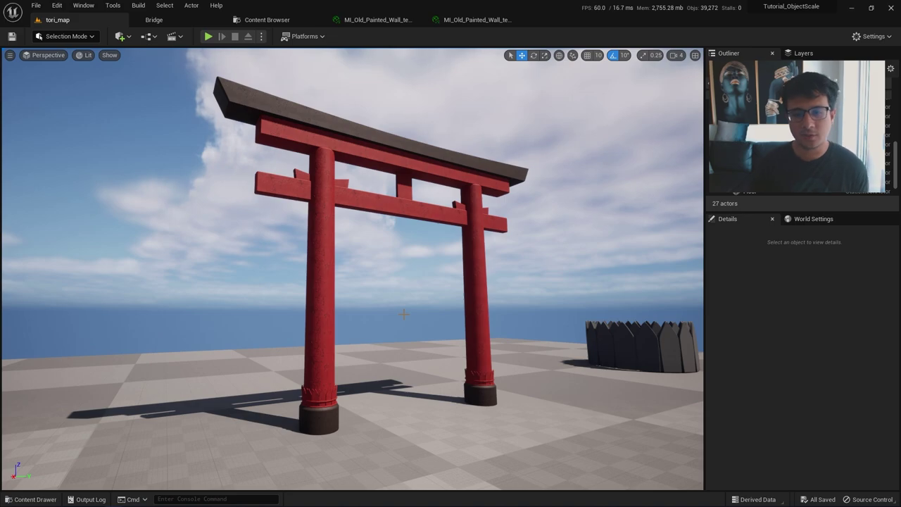
right_drag(419, 316, 406, 315)
mouse_move(340, 412)
right_down()
mouse_move(356, 413)
mouse_move(352, 398)
mouse_move(342, 413)
right_up()
key(alt+3)
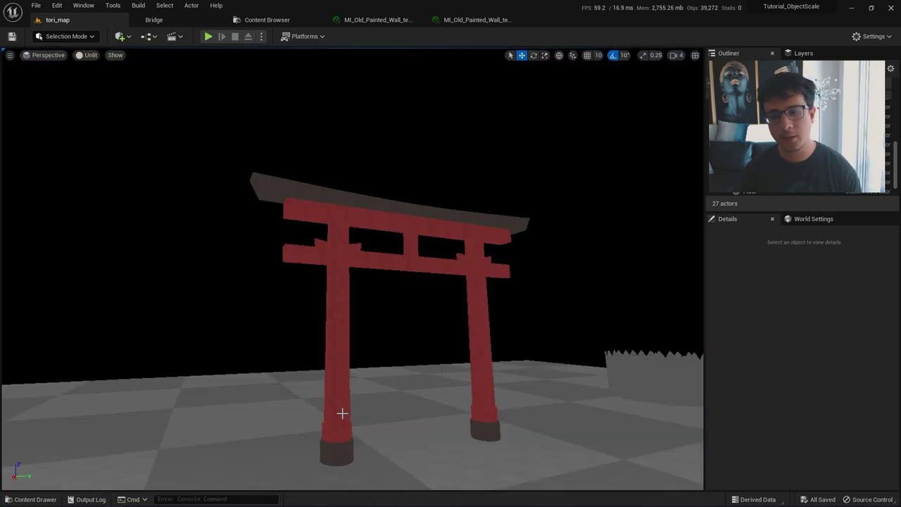
key(alt+6)
key(alt+4)
key(alt+2)
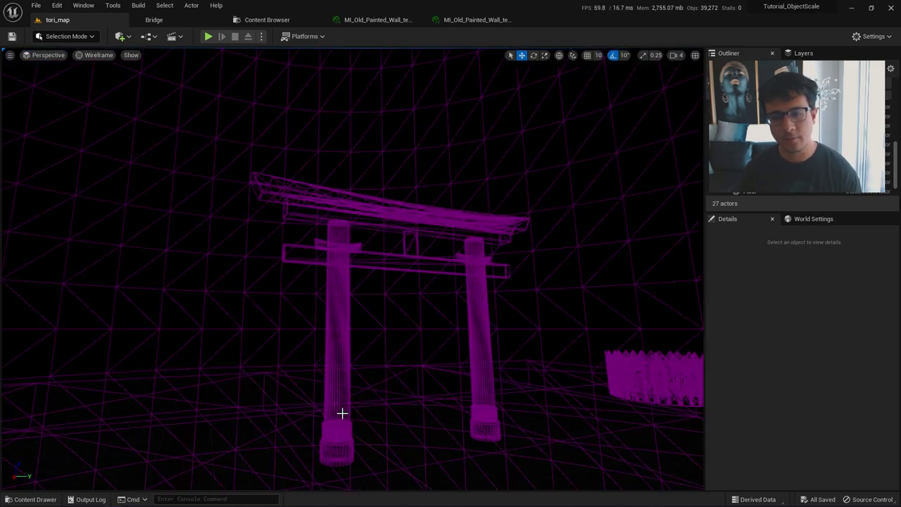
key(alt+4)
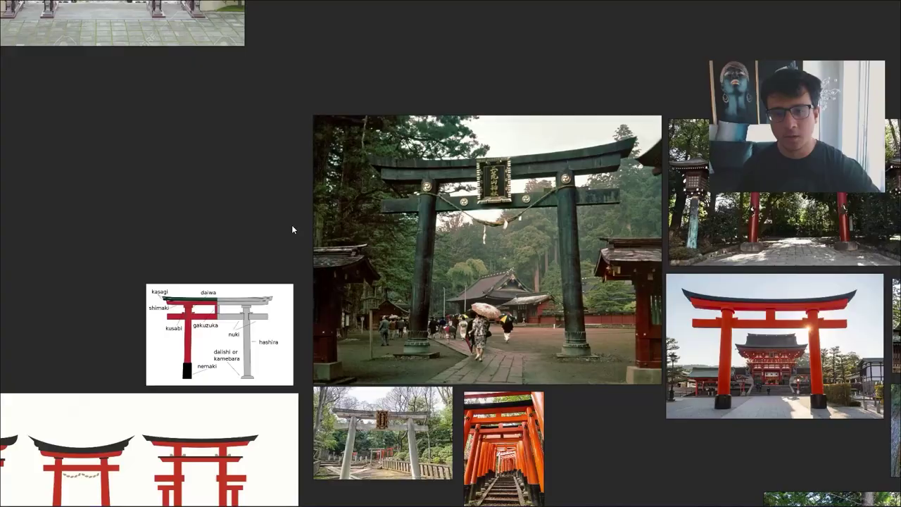
- Examine the hanging rope, central plaque and round gold emblems in the dark torii photo on the reference board
scroll(466, 214, up, 5)
middle_drag(466, 214, 358, 224)
scroll(340, 199, up, 3)
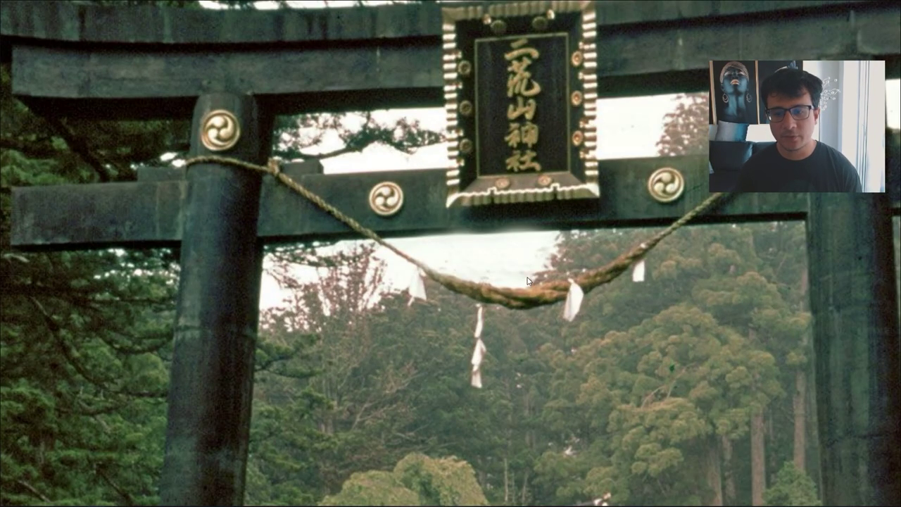
- Compare the modelled torii gate in the level with the dark torii photo on the reference board
scroll(650, 198, down, 5)
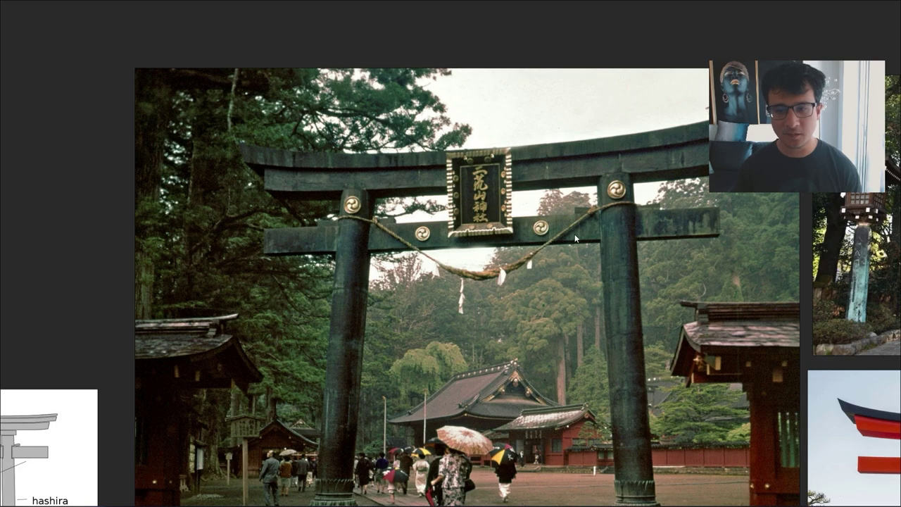
middle_drag(614, 234, 593, 189)
scroll(593, 189, down, 2)
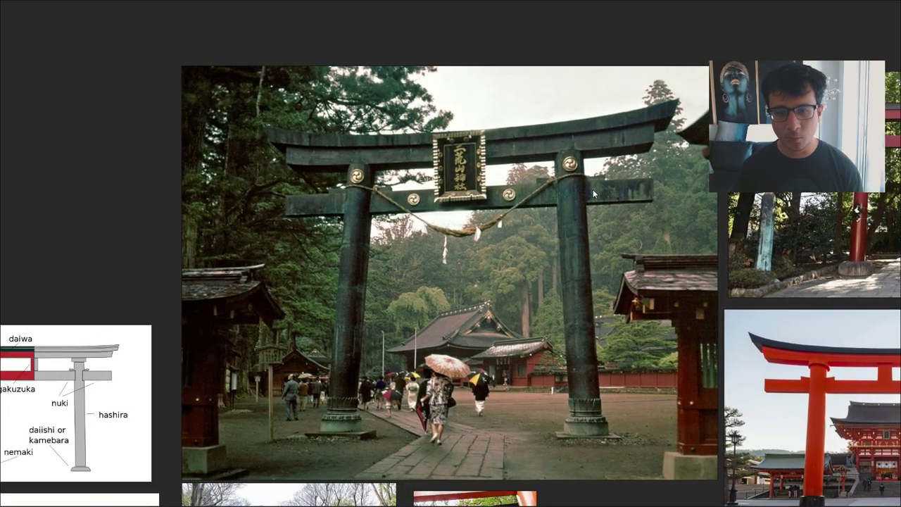
middle_drag(518, 214, 566, 188)
scroll(566, 189, down, 2)
scroll(567, 188, up, 4)
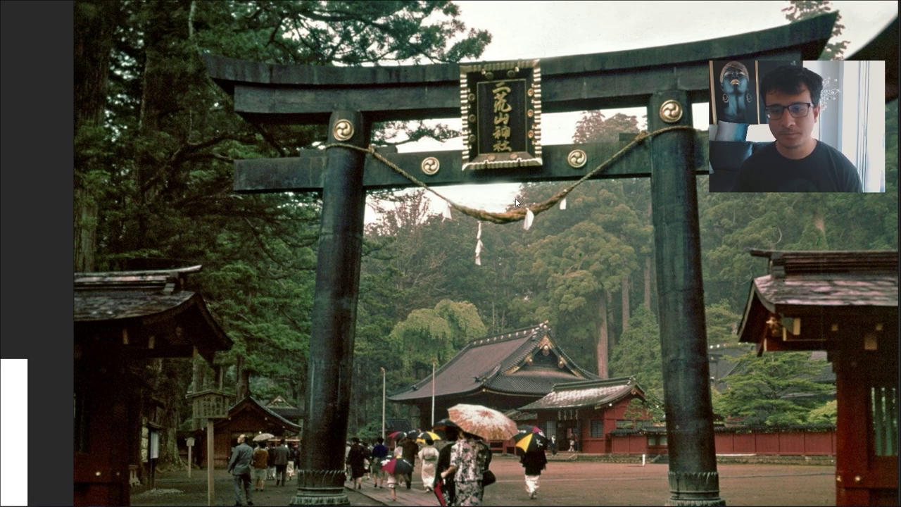
key(alt+Tab)
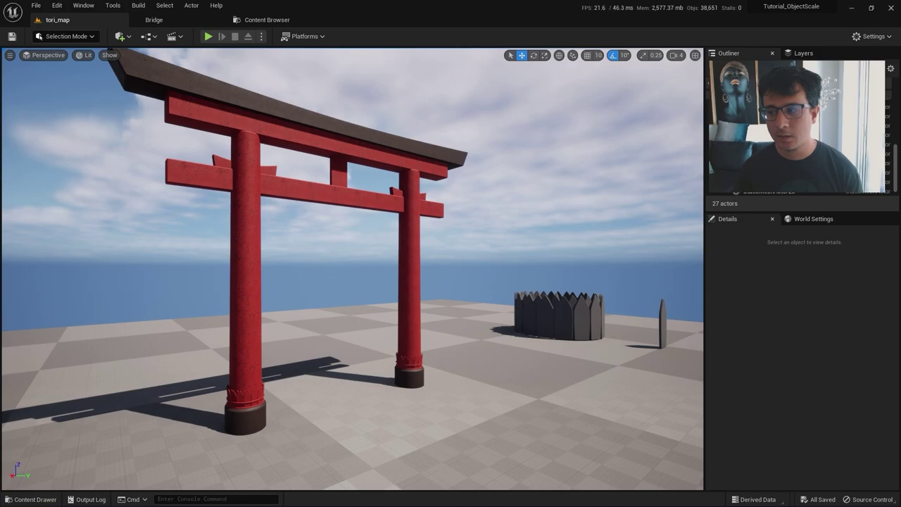
key(alt+Tab)
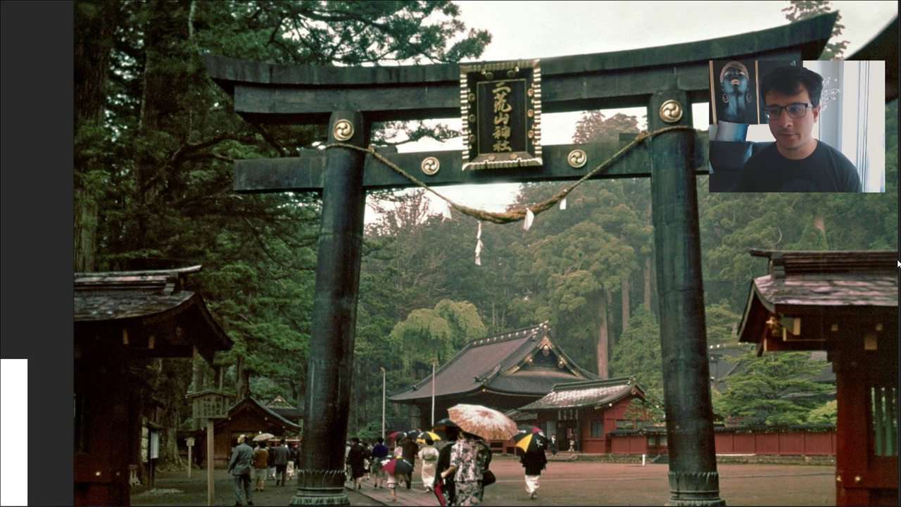
key(alt+Tab)
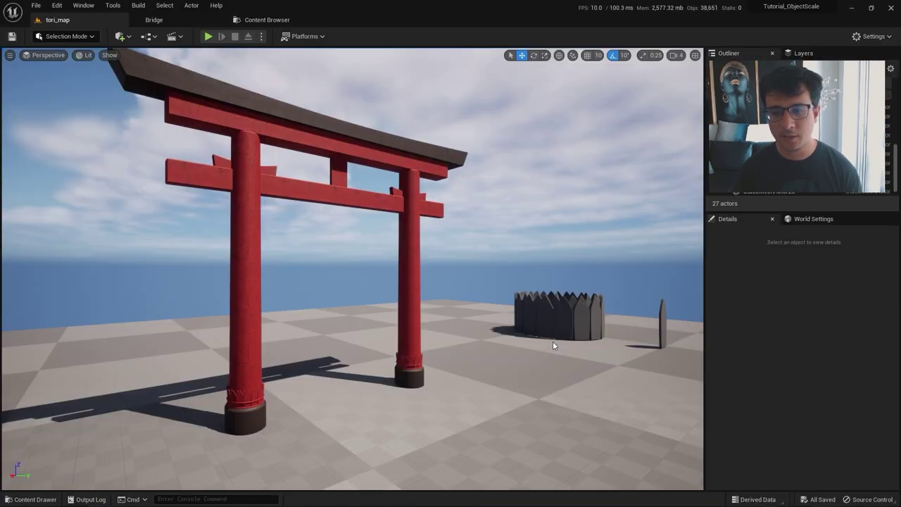
right_click(553, 346)
key(Escape)
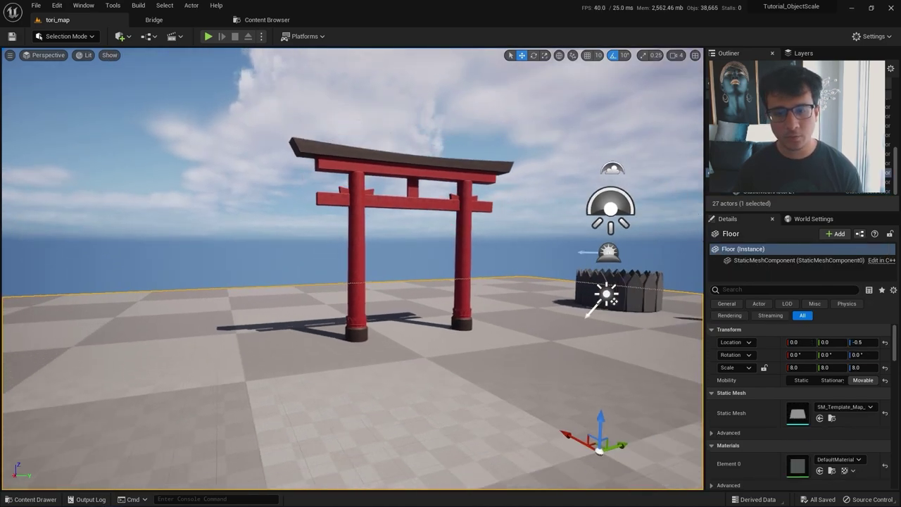
right_drag(434, 326, 464, 326)
key(Escape)
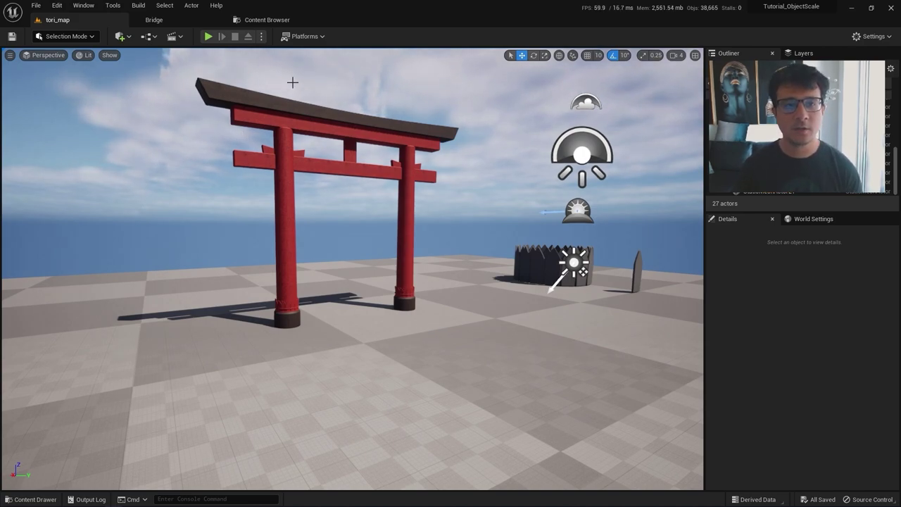
- Download the Three Strand Manila Rope surface from Quixel Bridge at High Quality and add it to the project
click(188, 20)
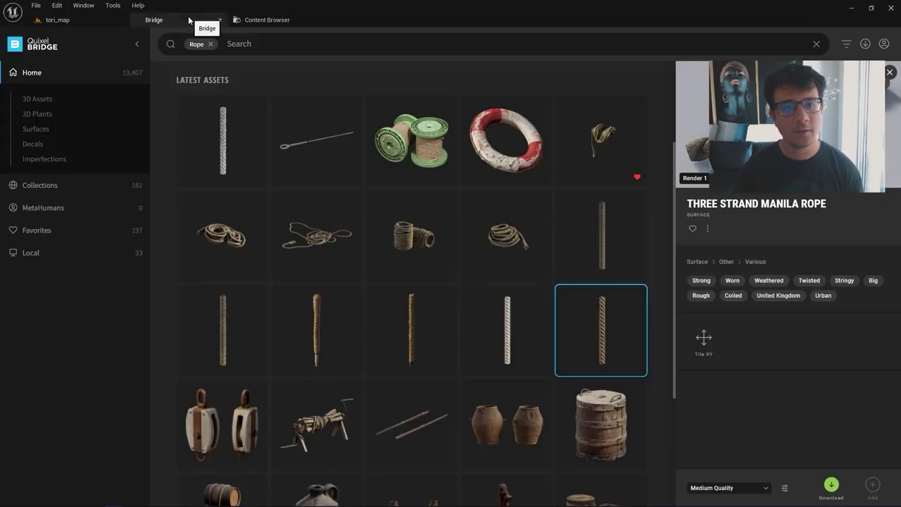
scroll(237, 160, up, 2)
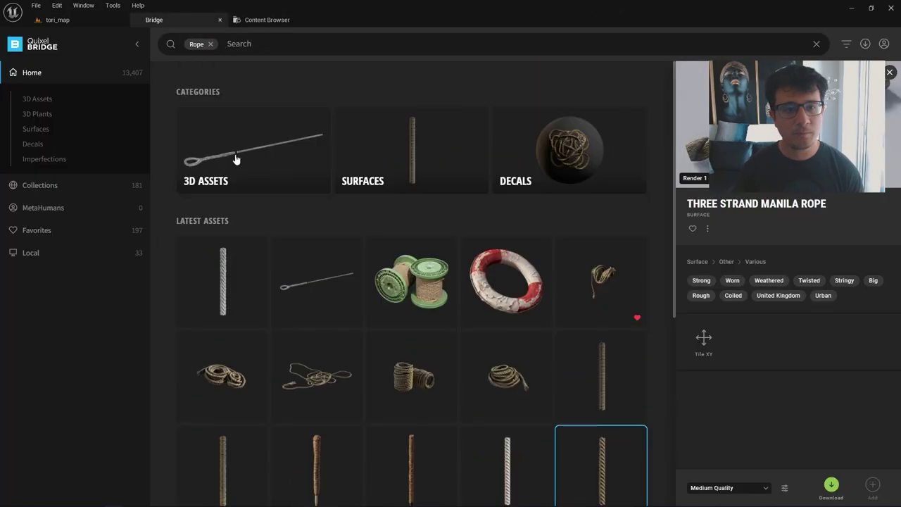
scroll(343, 208, down, 2)
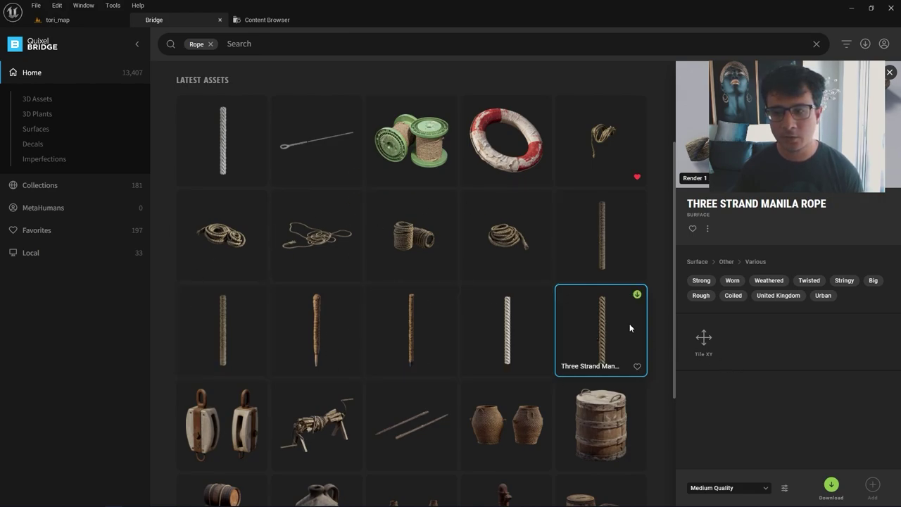
click(726, 489)
click(713, 458)
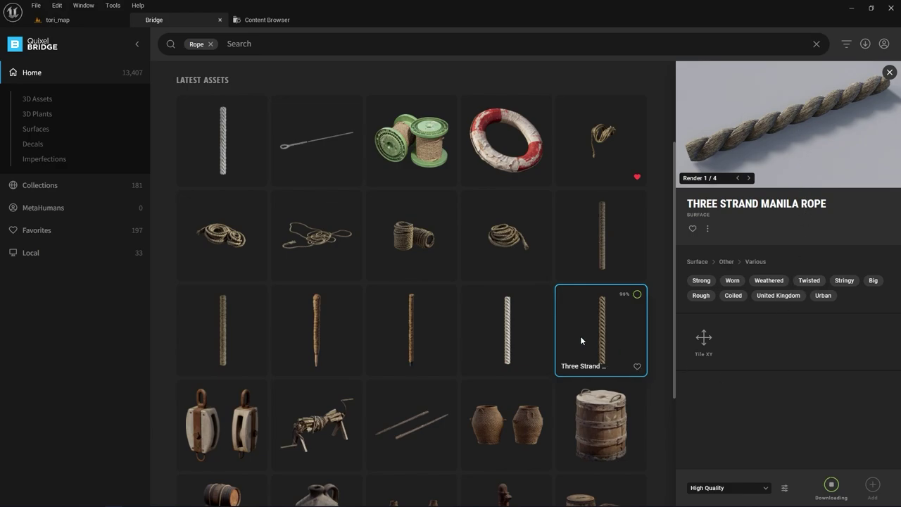
scroll(584, 342, down, 2)
scroll(589, 348, up, 3)
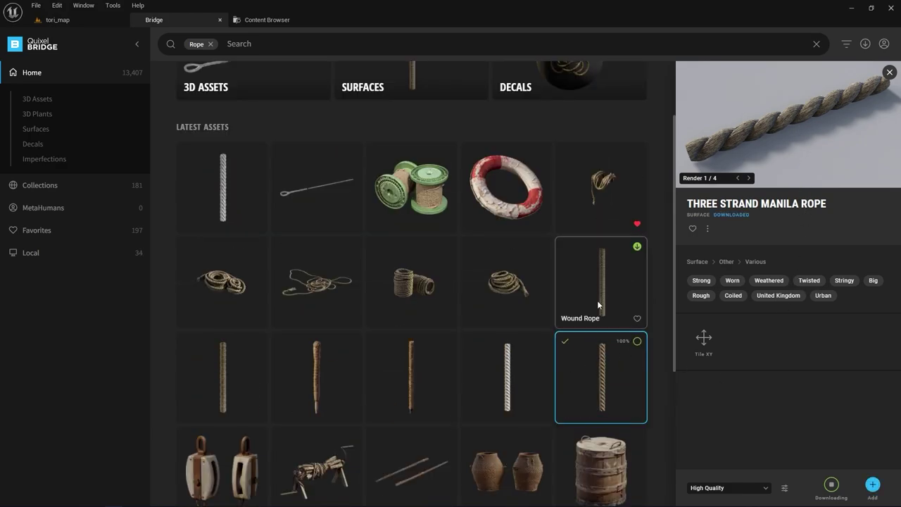
click(873, 485)
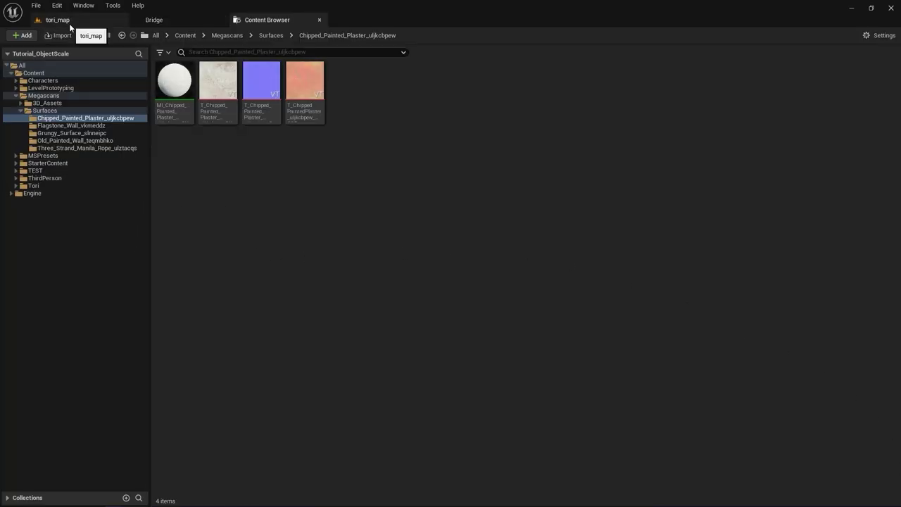
- Open the imported Three_Strand_Manila_Rope surface folder under Megascans and save all assets
click(60, 102)
double_click(174, 80)
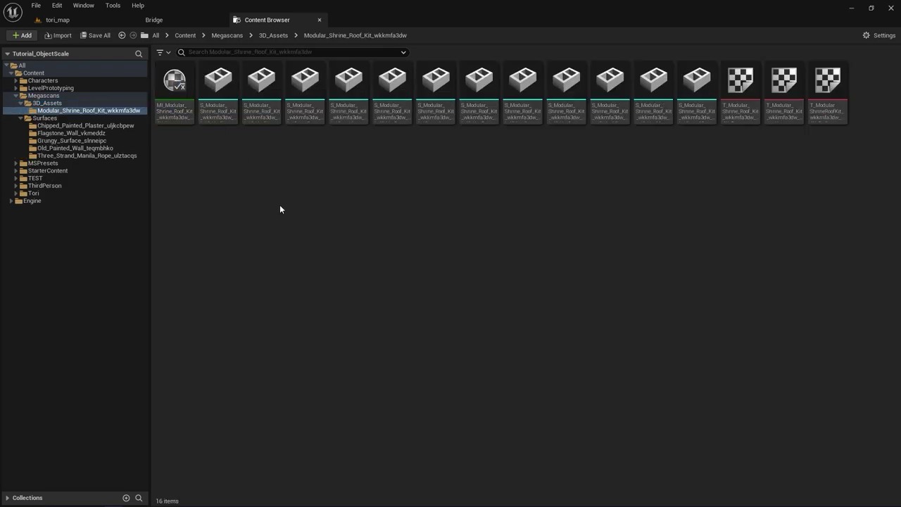
click(67, 128)
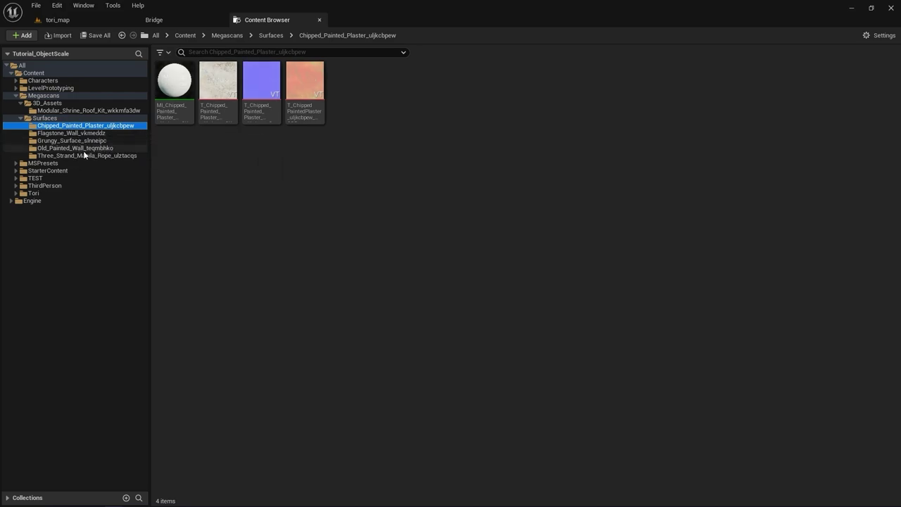
click(79, 156)
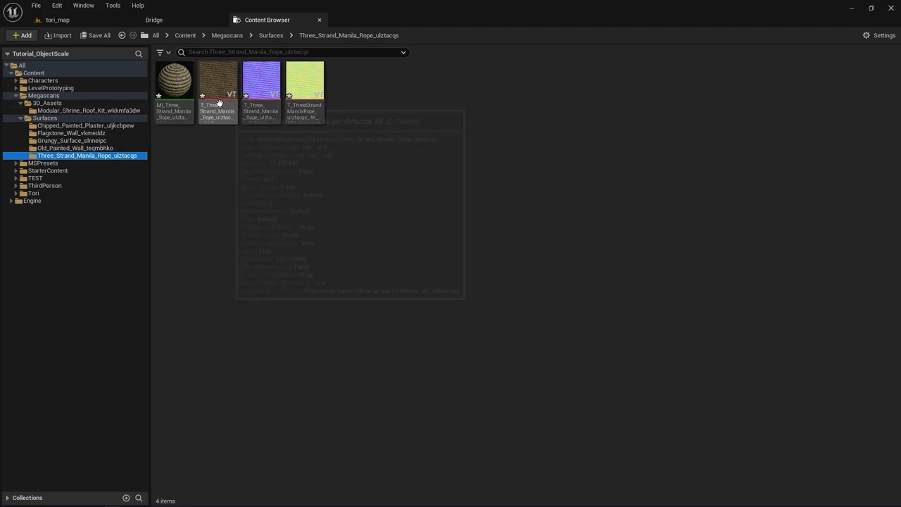
key(ctrl+shift+s)
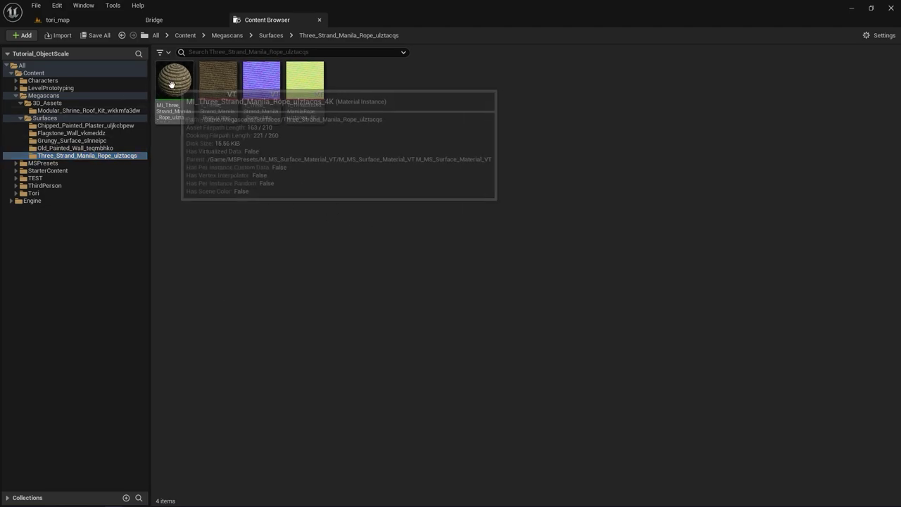
- Switch the tori_map level to Modeling mode and start creating a cylinder near the gate's pillar base
click(70, 20)
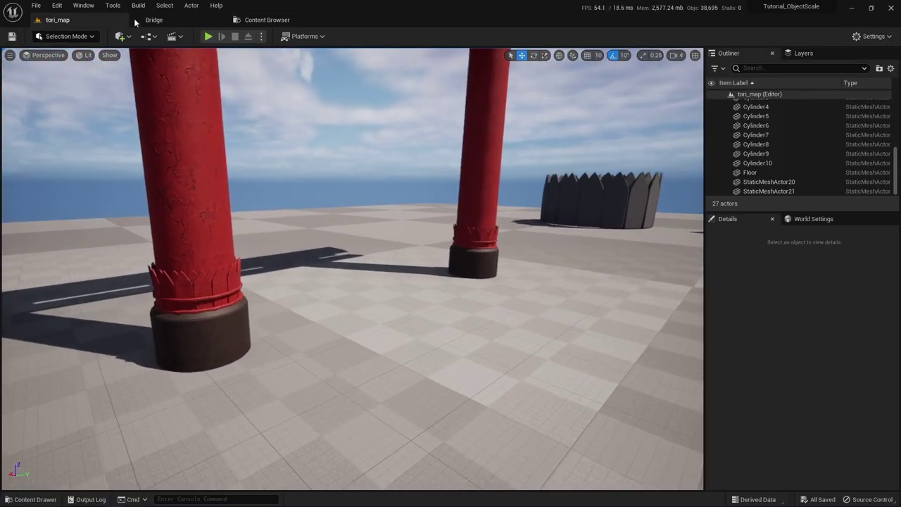
click(66, 36)
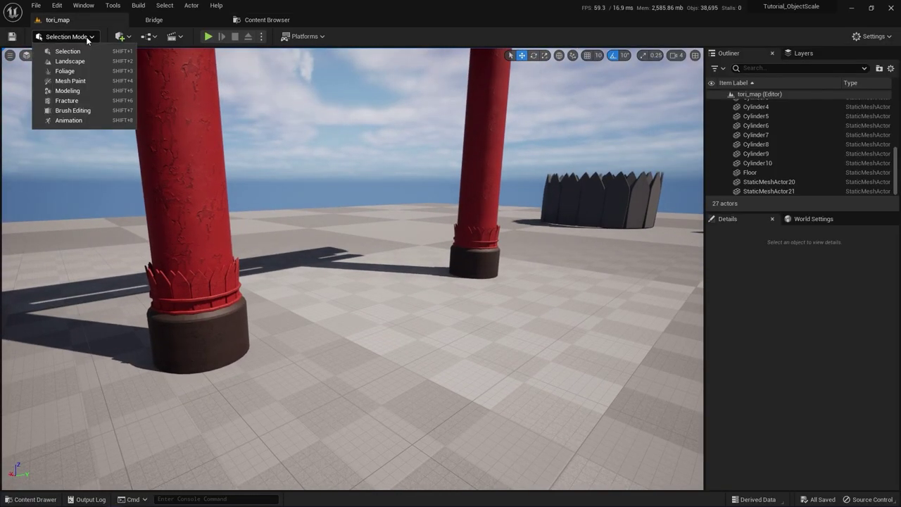
click(68, 91)
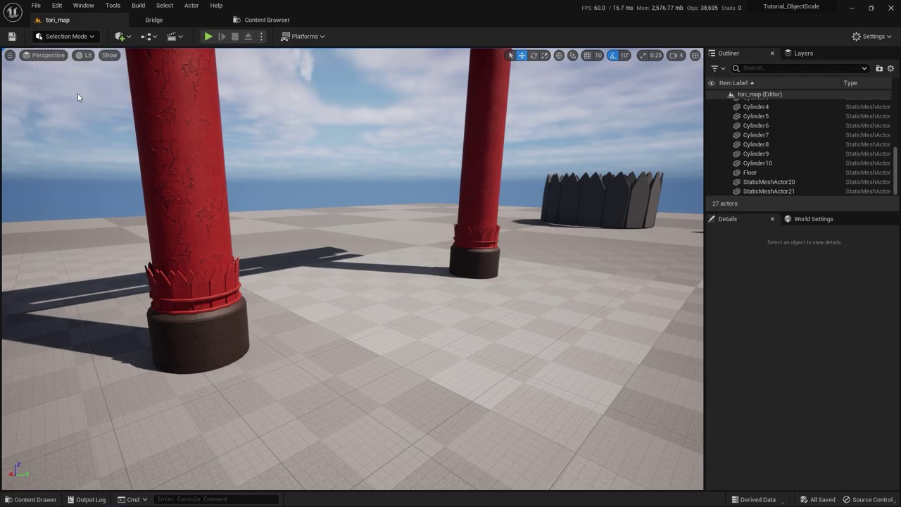
click(65, 74)
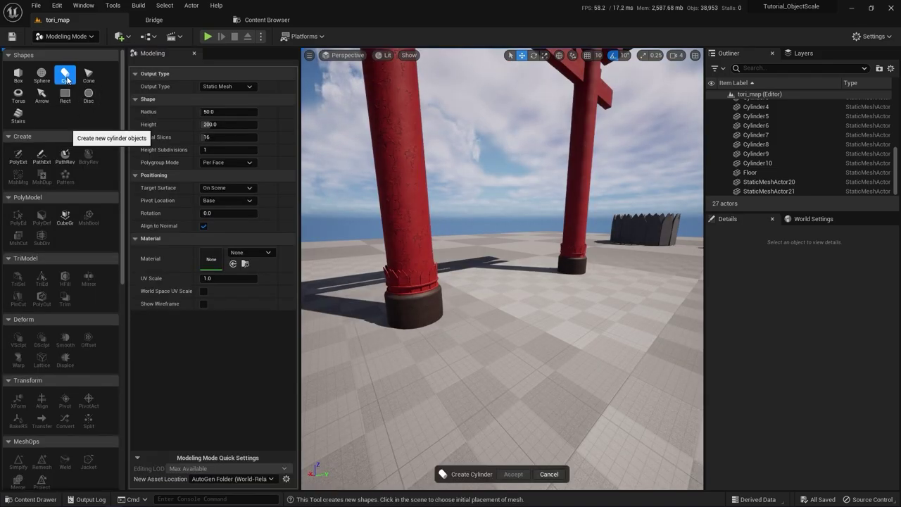
right_drag(530, 393, 531, 421)
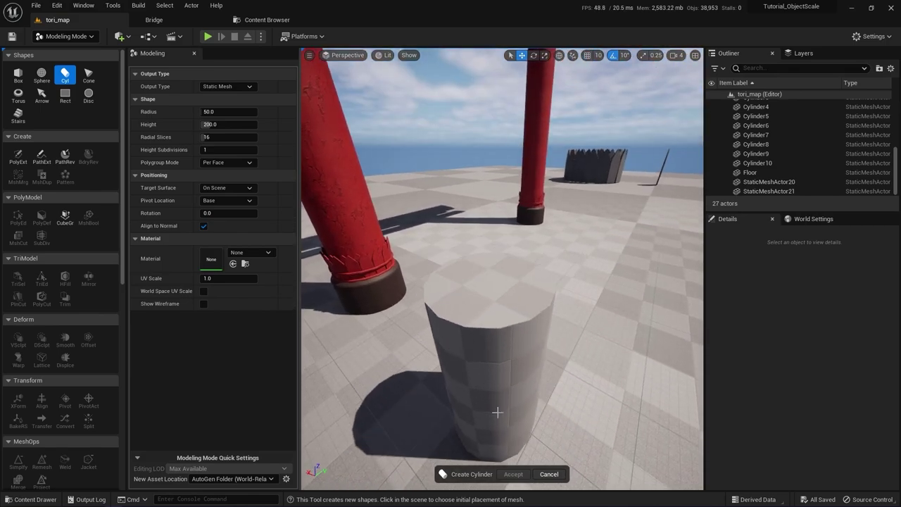
- Assign the Three Strand Manila Rope material to the new cylinder and check its texture in the placement preview
click(174, 21)
click(272, 21)
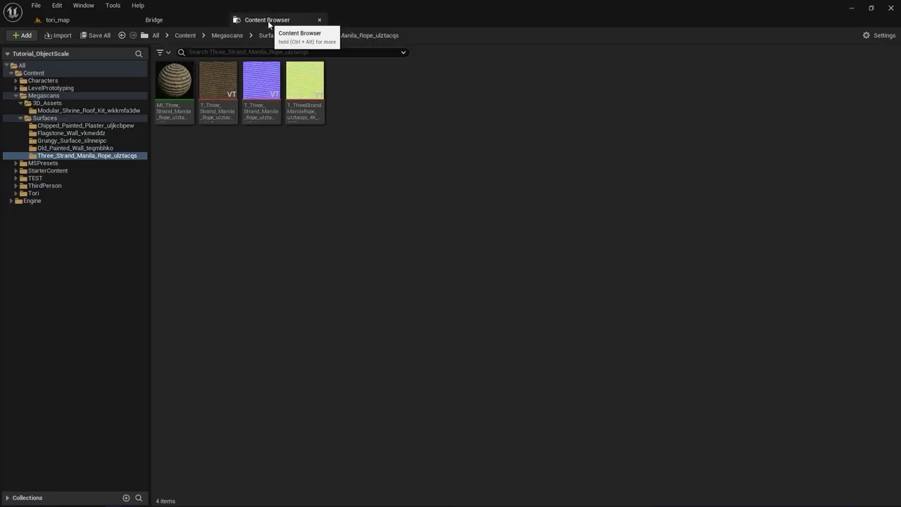
click(93, 19)
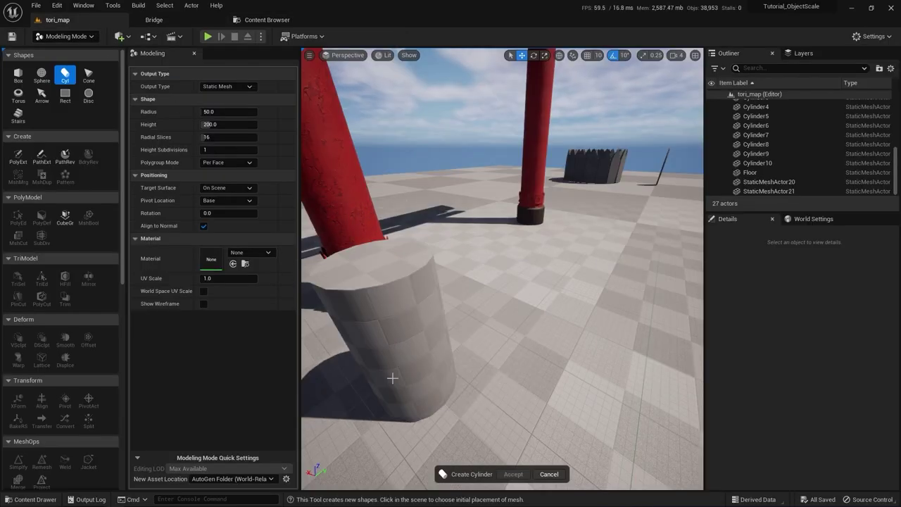
click(236, 263)
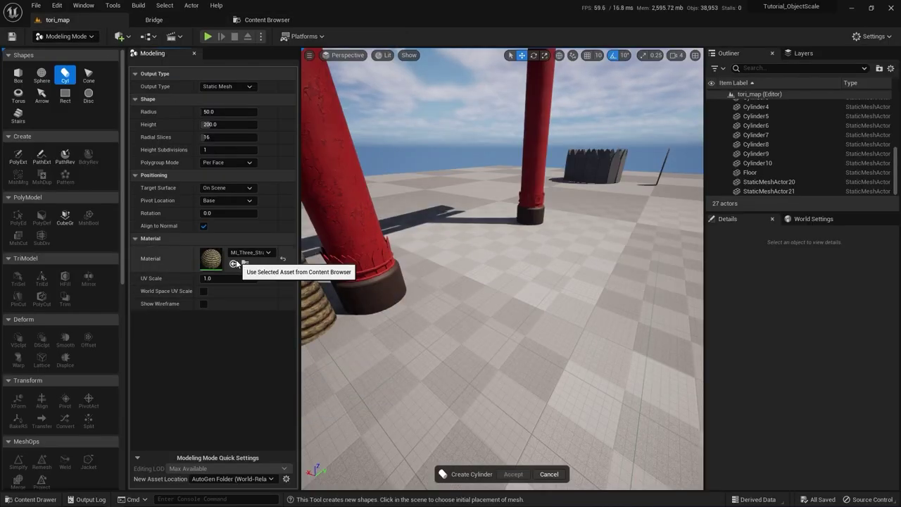
scroll(422, 355, up, 2)
right_drag(450, 352, 479, 338)
scroll(524, 409, up, 4)
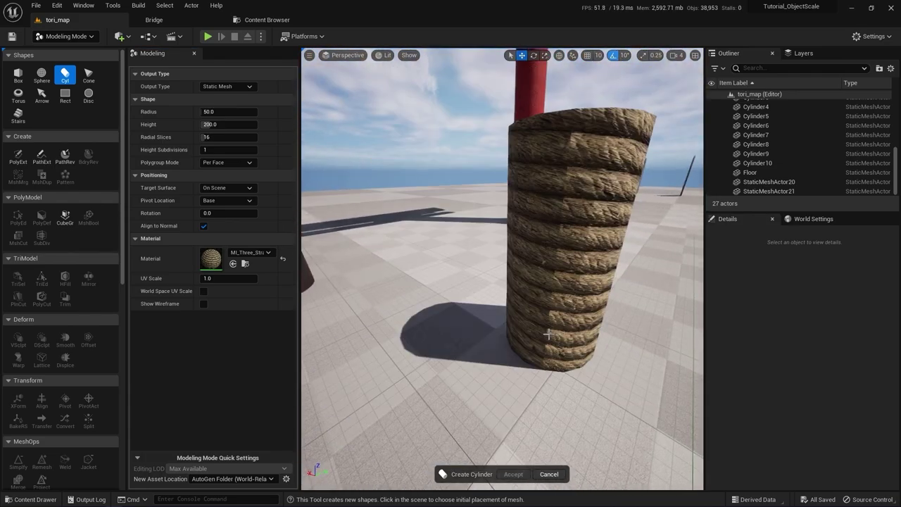
scroll(524, 409, down, 5)
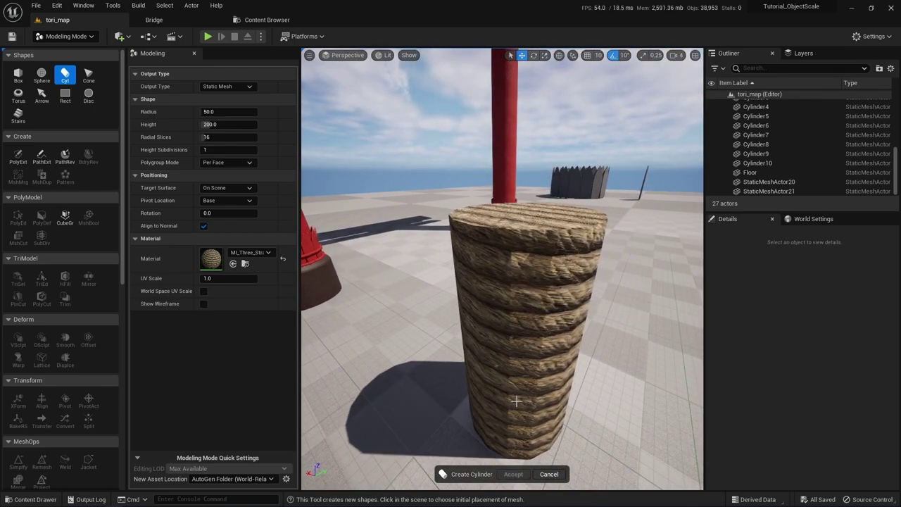
- Try a radius of 10 for the rope cylinder and judge its thickness beside the gate's pillar
click(210, 111)
text(10)
key(Return)
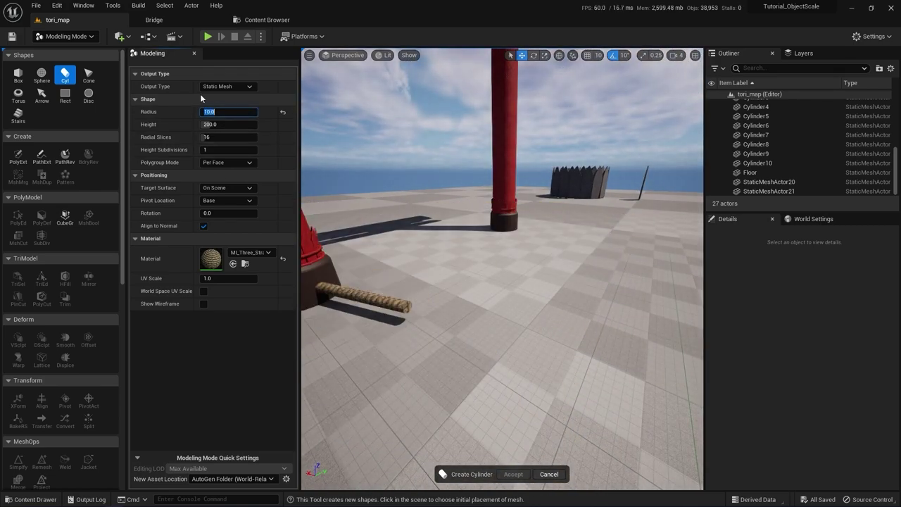
key(w)
right_drag(491, 410, 429, 352)
key(s)
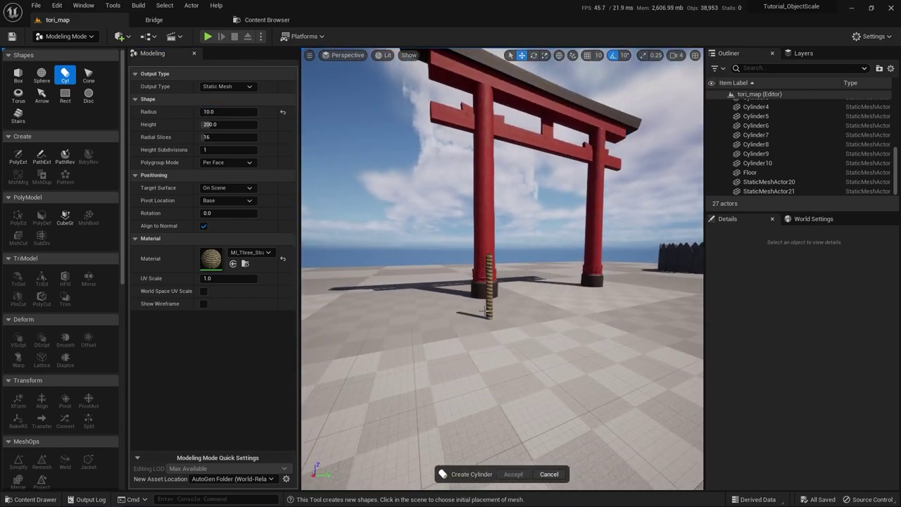
key(w)
right_drag(488, 316, 484, 360)
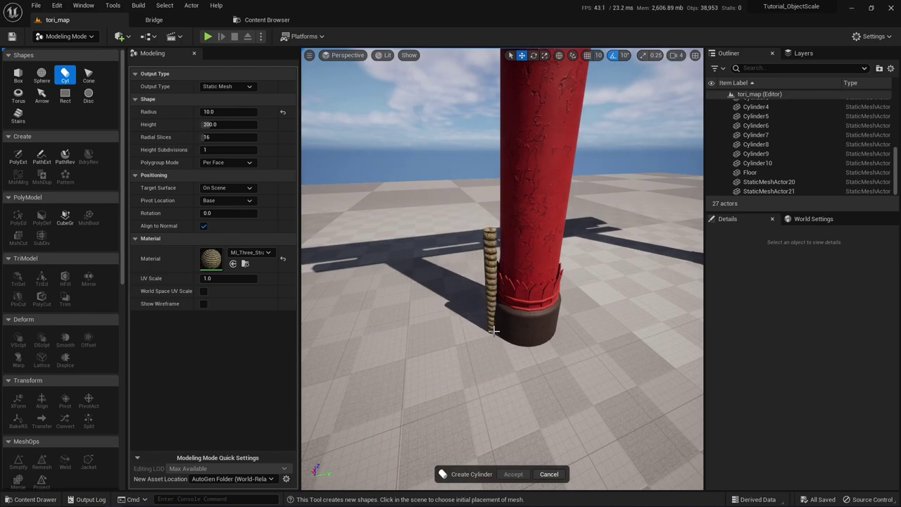
- Try thinner rope cylinder radii of 2 and 5 against the pillar base
text(5)
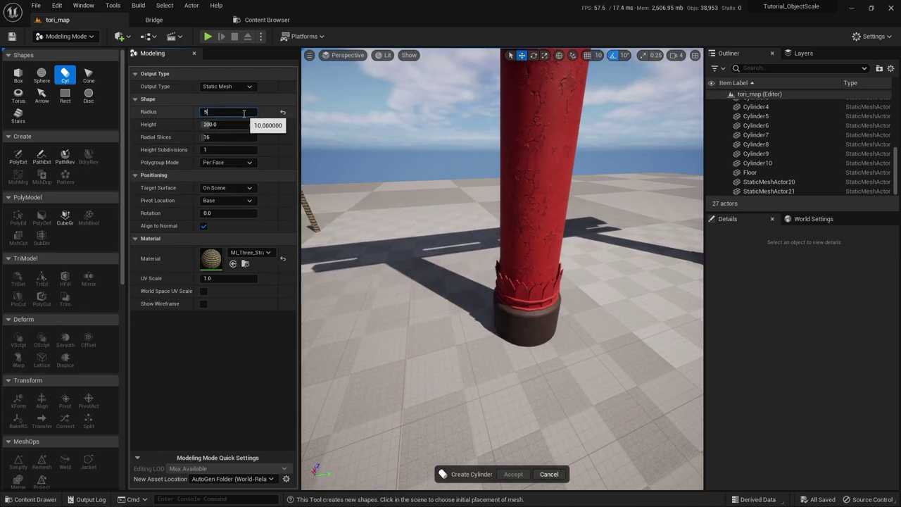
key(BackSpace)
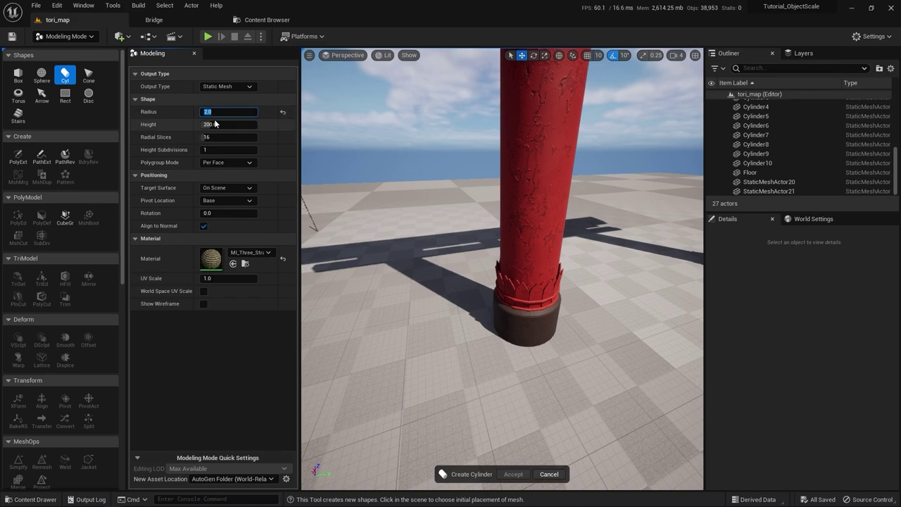
key(w)
right_drag(487, 345, 486, 366)
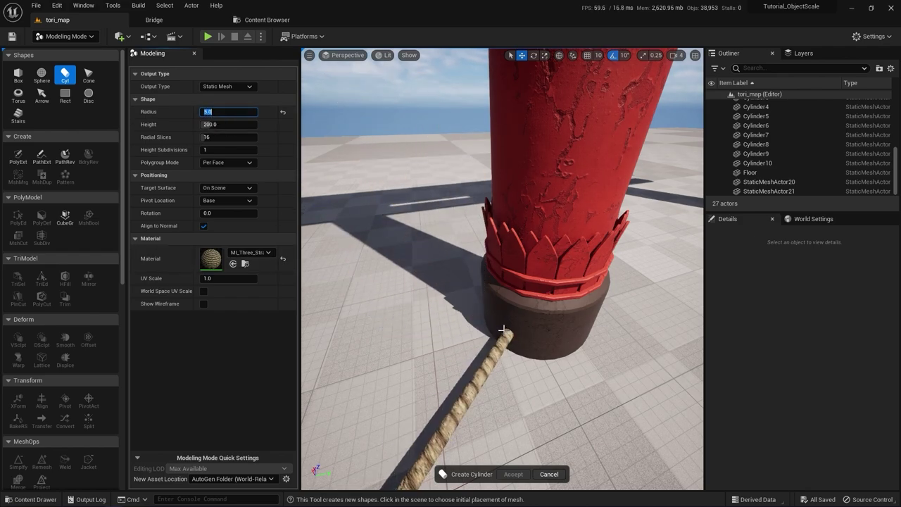
- Judge the rope cylinder preview close to the pillar base and set its radius to 4
mouse_move(470, 337)
right_down()
mouse_move(462, 324)
mouse_move(477, 295)
mouse_move(457, 326)
right_up()
key(s)
key(w)
key(w)
click(237, 110)
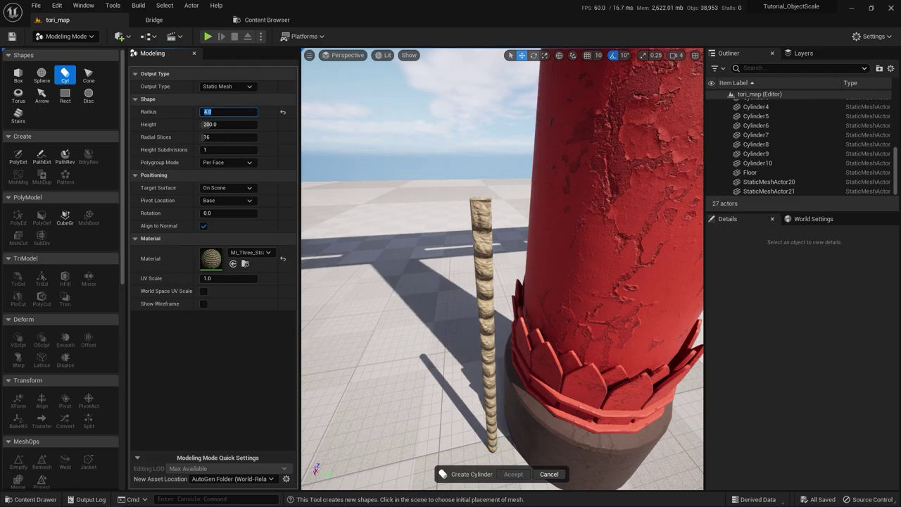
- Place the rope cylinder upright on the open floor in front of the gate's pillars and create it
right_drag(492, 449, 517, 486)
key(s)
key(w)
right_drag(499, 357, 527, 370)
key(d)
key(a)
key(d)
right_drag(523, 409, 479, 406)
key(s)
click(480, 381)
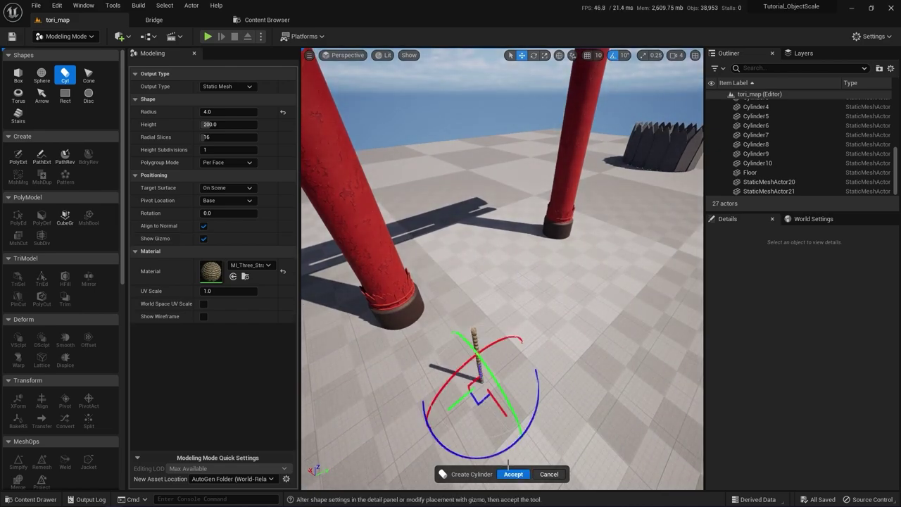
click(513, 474)
- Delete the triangles of the rope cylinder's top and bottom caps so that it is open at both ends
right_drag(511, 462, 459, 340)
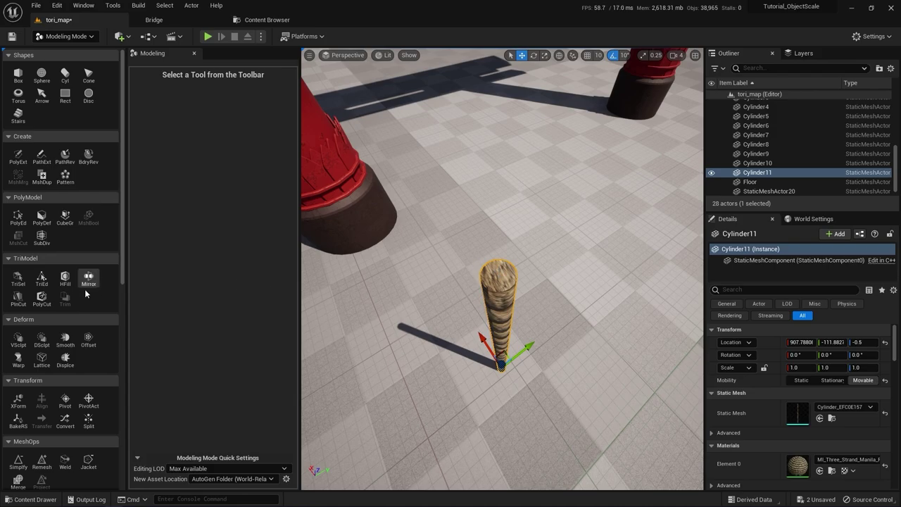
click(18, 278)
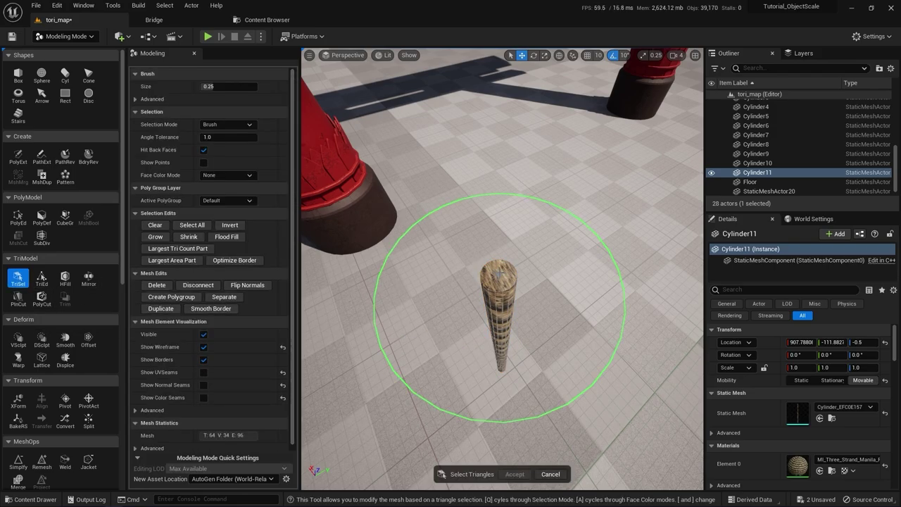
right_drag(499, 274, 498, 290)
click(498, 247)
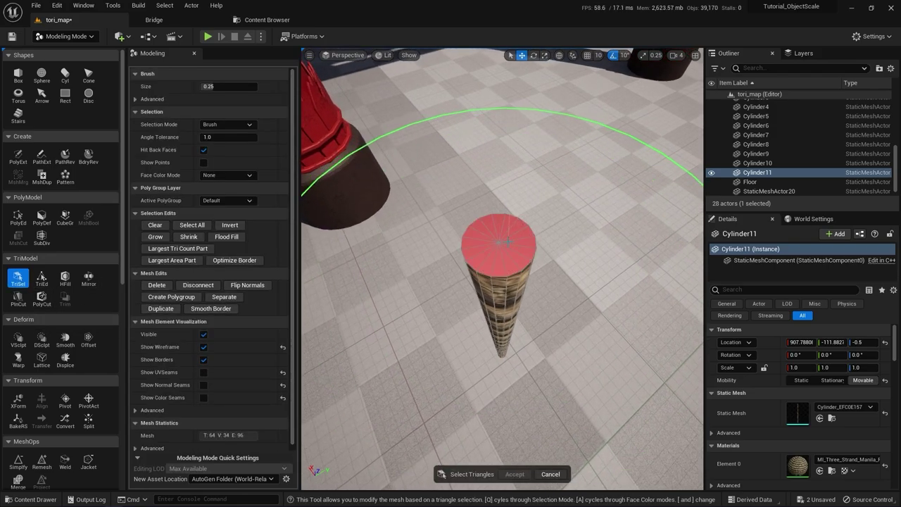
key(Delete)
right_drag(502, 236, 498, 99)
click(483, 266)
key(Delete)
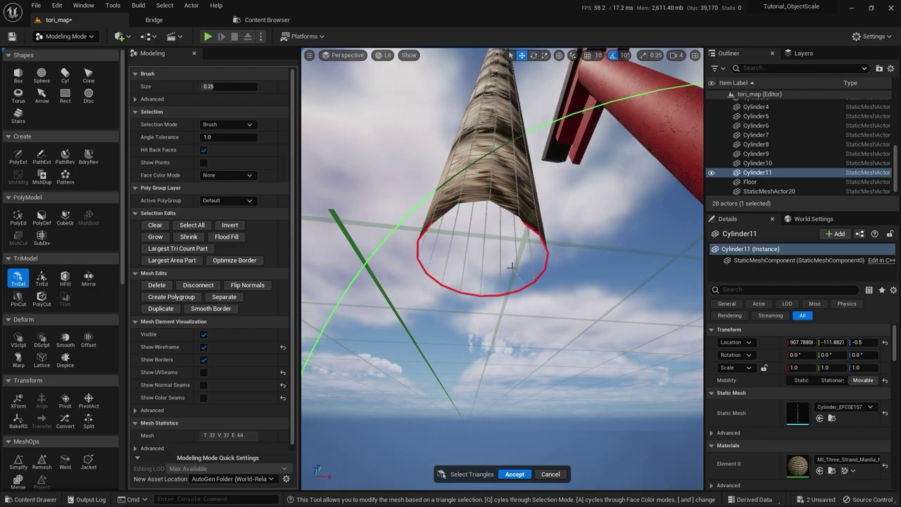
right_drag(483, 266, 483, 412)
click(516, 474)
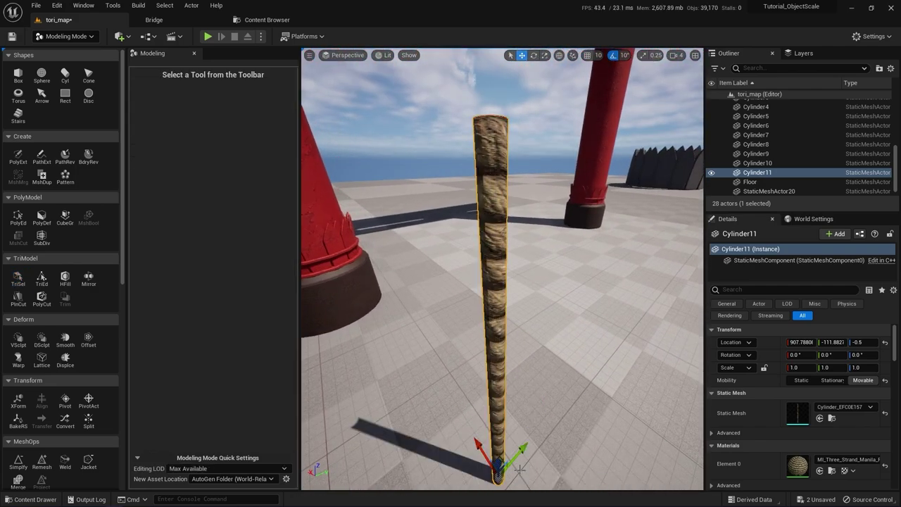
right_drag(484, 230, 465, 232)
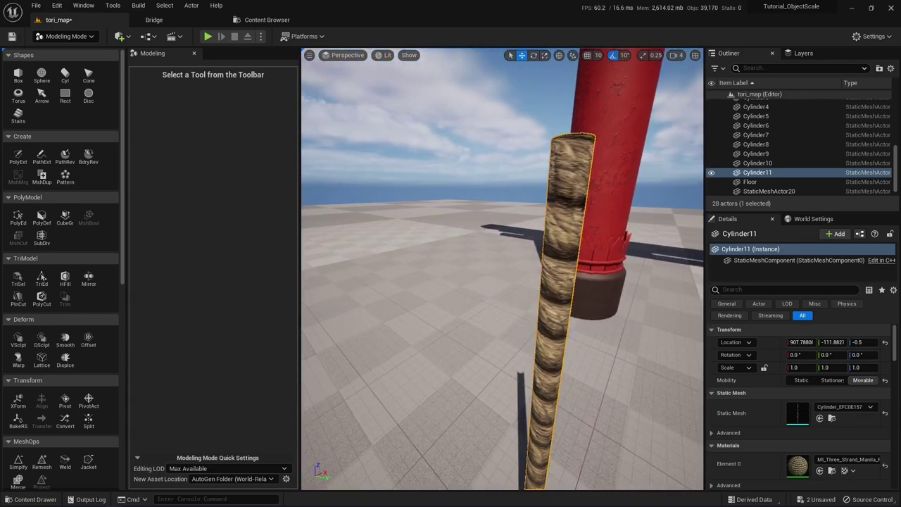
click(18, 217)
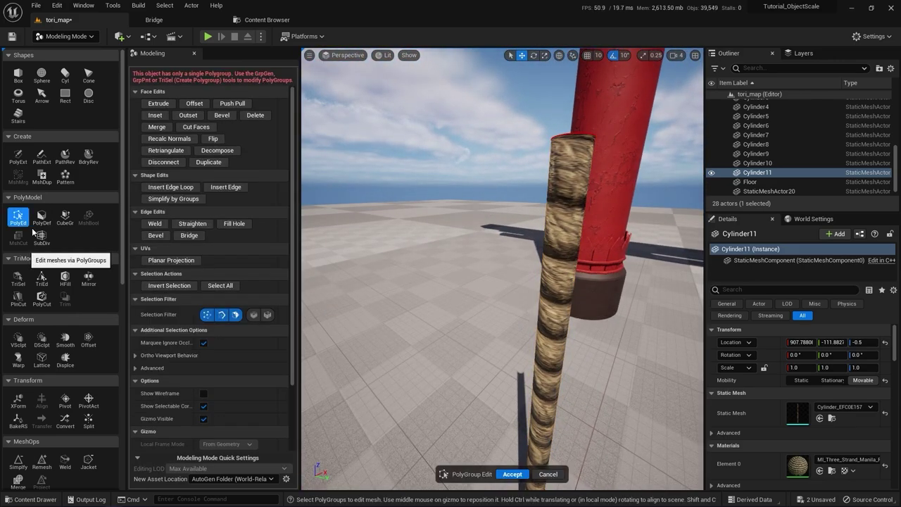
click(187, 192)
right_drag(569, 226, 542, 259)
right_drag(539, 308, 539, 332)
right_drag(522, 271, 417, 310)
click(547, 474)
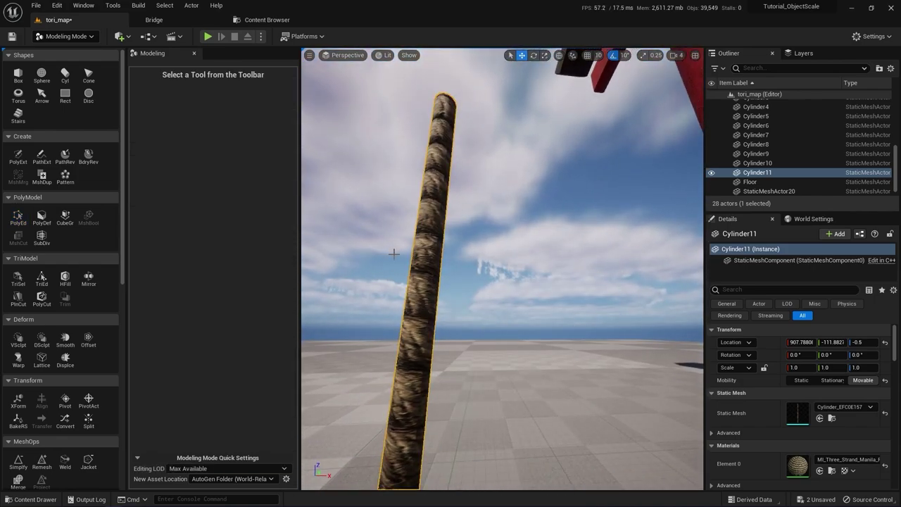
- Remesh the open rope cylinder, trying a target triangle count of 500 before setting it to 1000
scroll(50, 304, down, 3)
scroll(55, 324, down, 2)
click(42, 357)
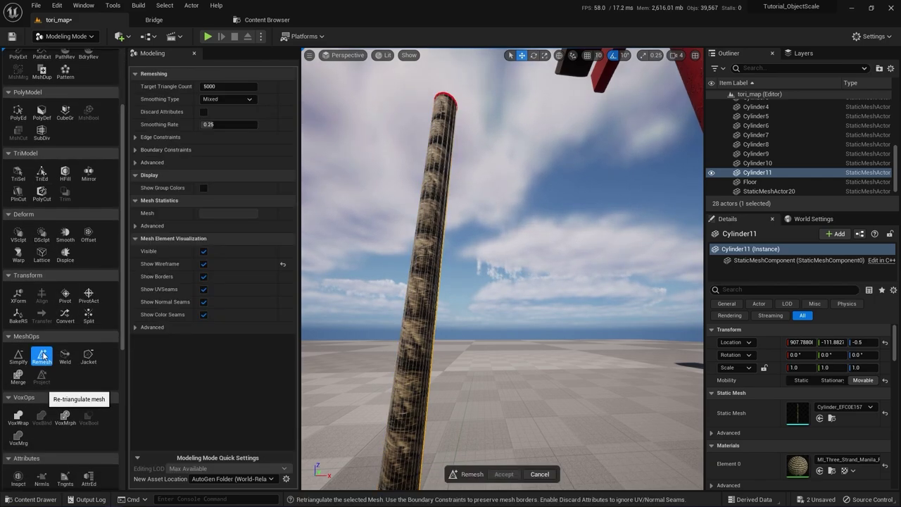
right_drag(365, 294, 367, 343)
right_drag(458, 344, 465, 338)
click(233, 86)
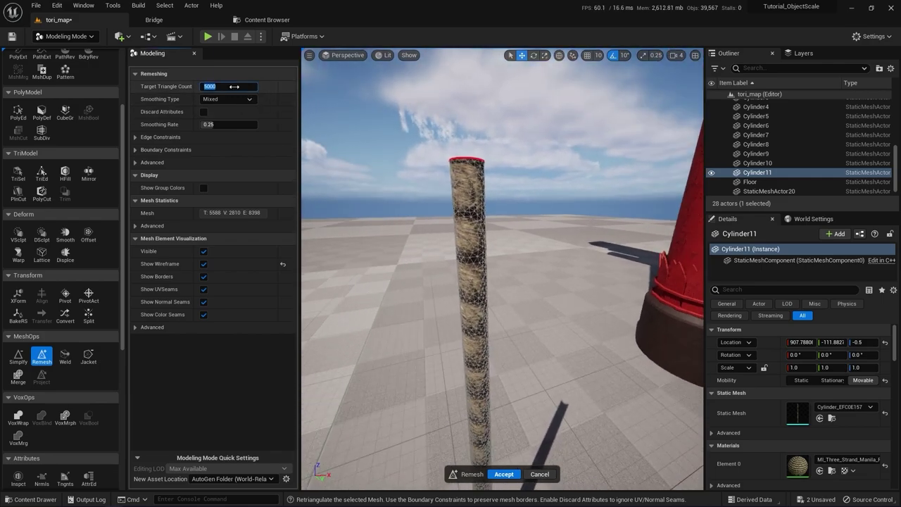
text(500)
key(Return)
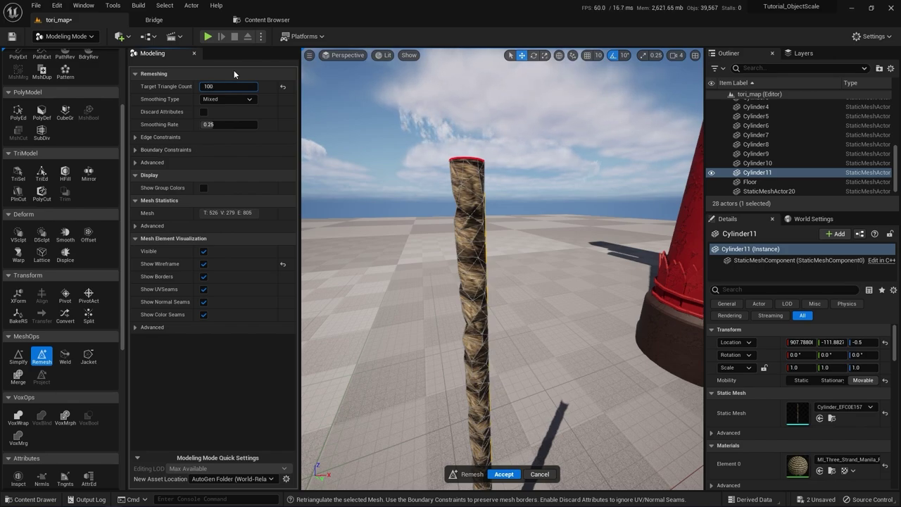
text(1000)
key(Return)
right_drag(394, 197, 408, 184)
- Try the Shape Preserving and Uniform smoothing types for the rope's remesh and return to Mixed
click(243, 99)
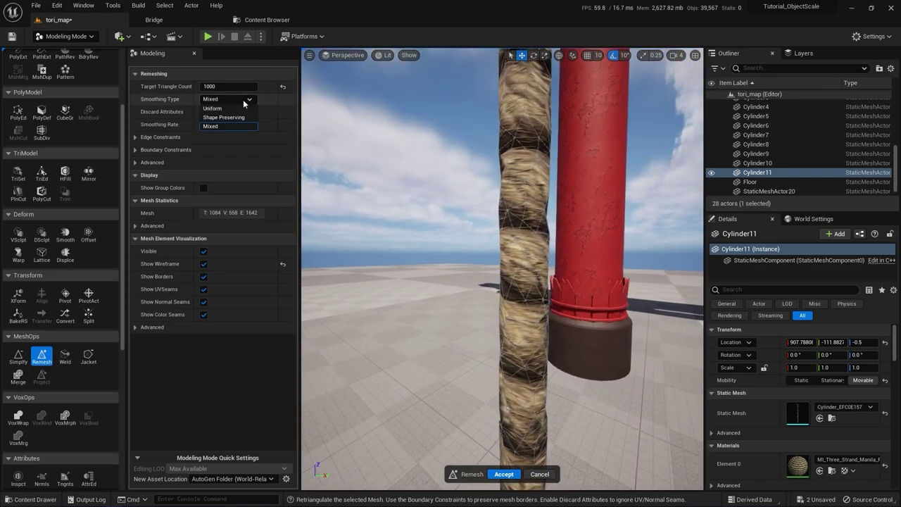
click(226, 117)
click(236, 100)
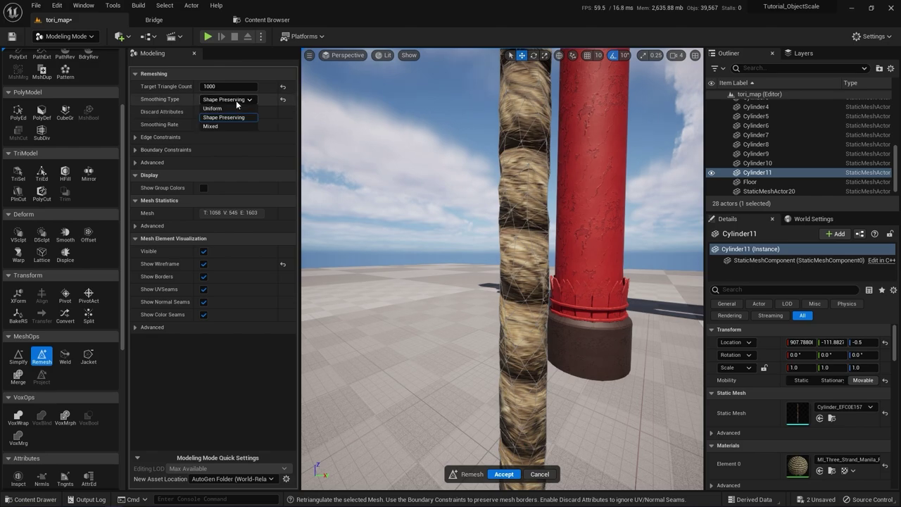
click(231, 108)
click(239, 99)
click(236, 117)
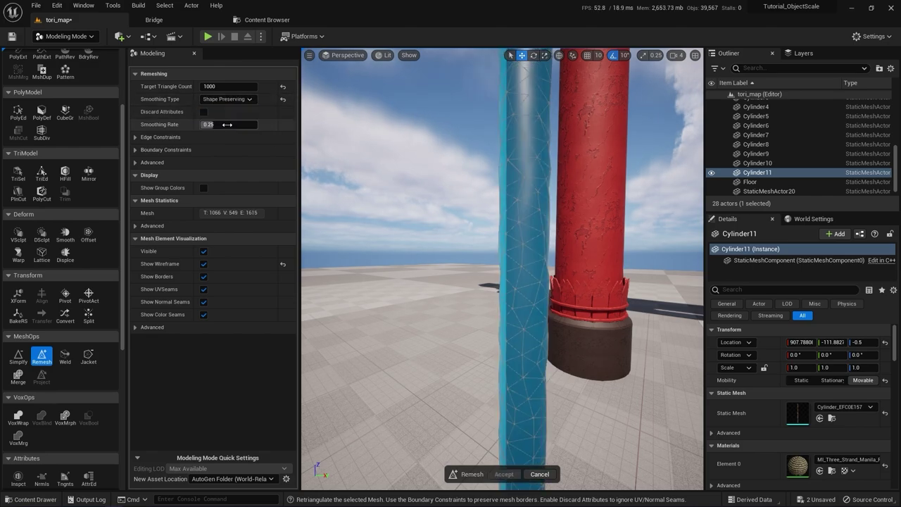
click(235, 99)
click(227, 126)
- Compare the rope's remesh at a target triangle count of 500 and restore the count to 1000
click(225, 87)
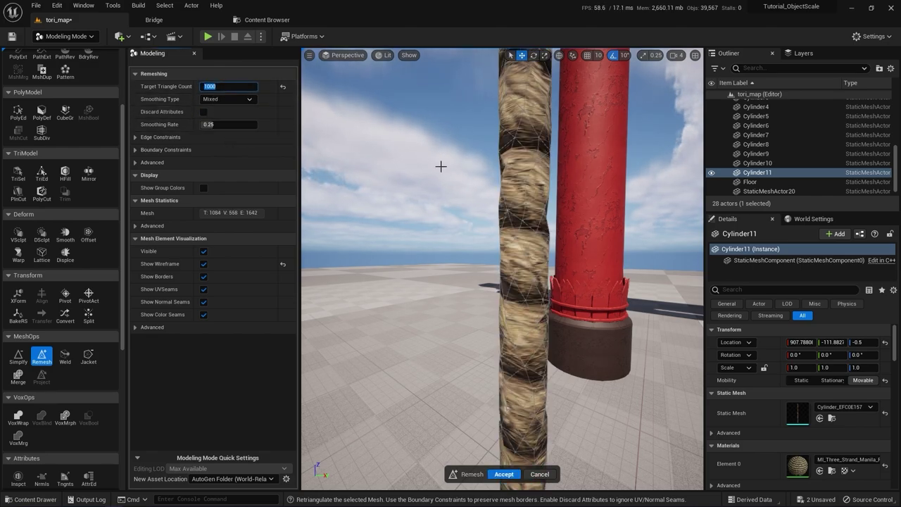
text(500)
key(Return)
right_drag(461, 207, 437, 223)
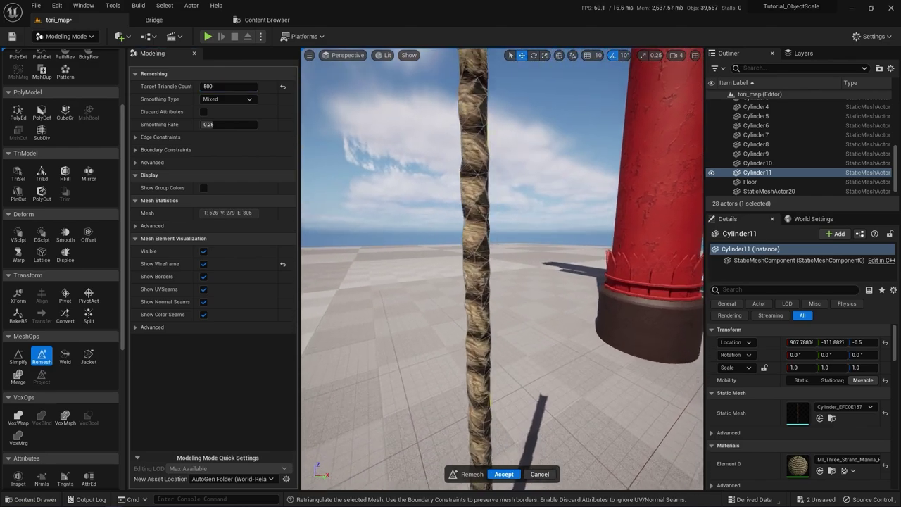
click(215, 86)
text(1000)
key(Return)
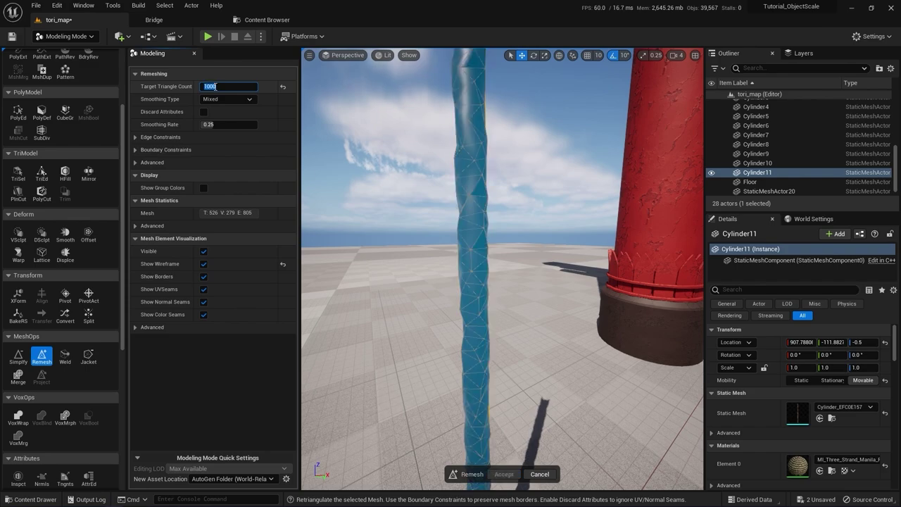
right_drag(394, 314, 398, 310)
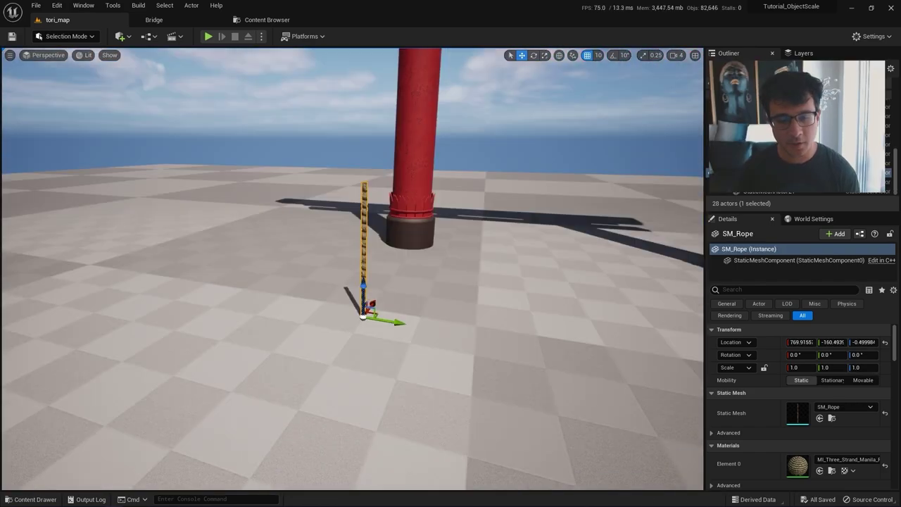
- Try extending the rope with a duplicate stacked above it and tilted, and delete that copy
right_drag(347, 352, 348, 330)
scroll(348, 352, down, 3)
alt+drag(338, 385, 357, 190)
right_drag(357, 190, 368, 264)
key(e)
drag(307, 253, 336, 259)
click(345, 257)
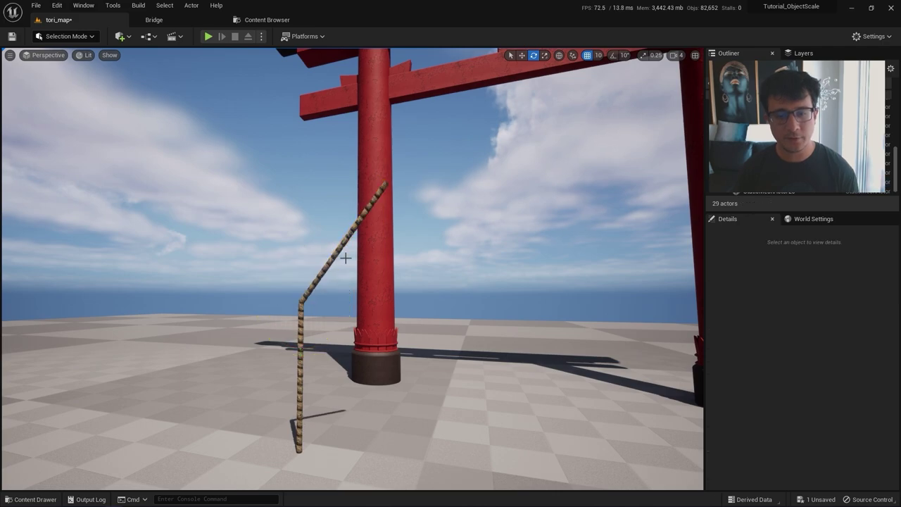
click(331, 261)
key(Delete)
- Create a blueprint class with Actor as its parent in the Tori folder and name it BP_Rope
right_drag(340, 287, 318, 267)
key(ctrl+space)
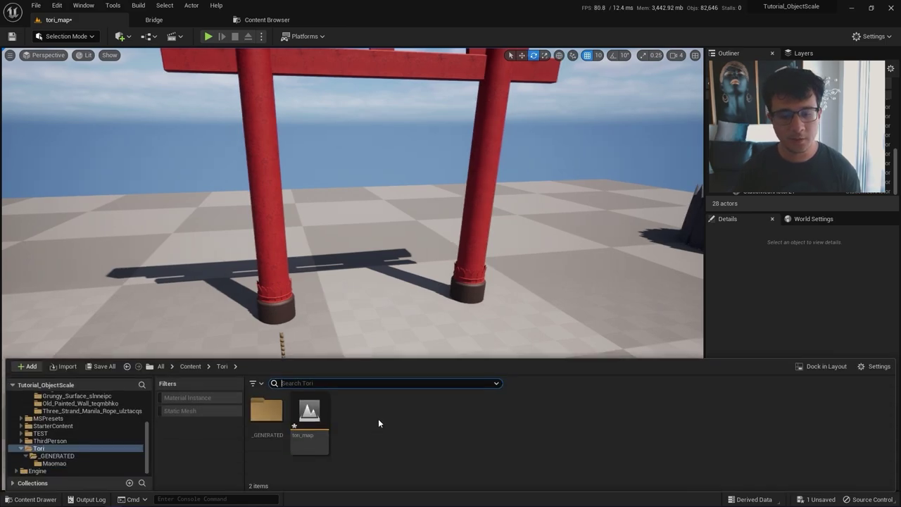
right_drag(392, 304, 401, 326)
key(ctrl+space)
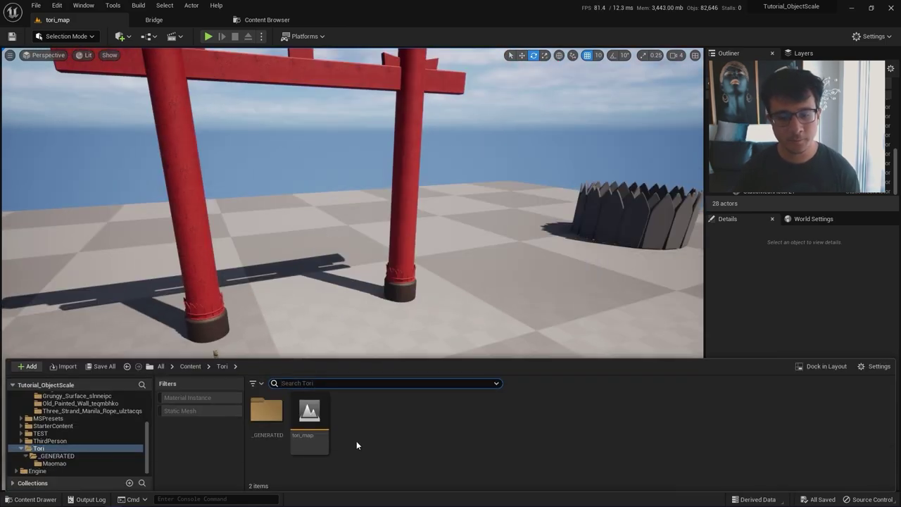
right_click(358, 442)
click(426, 169)
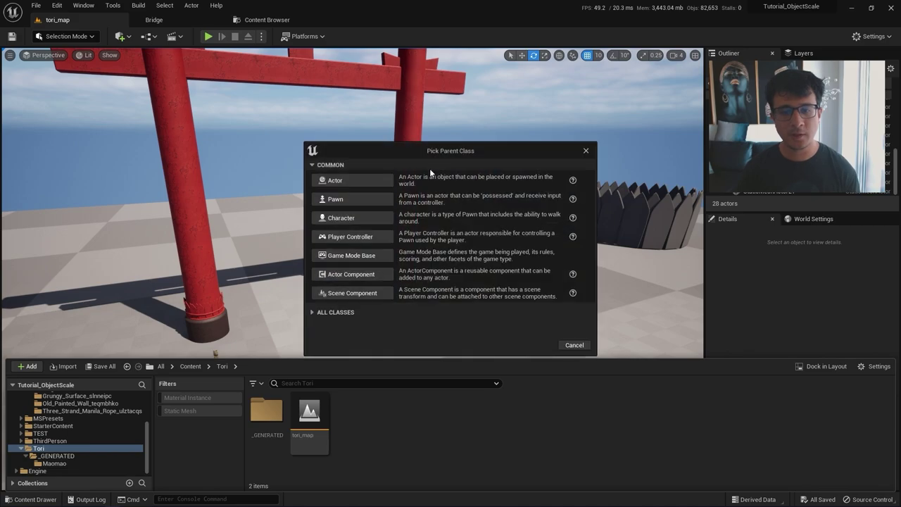
click(371, 183)
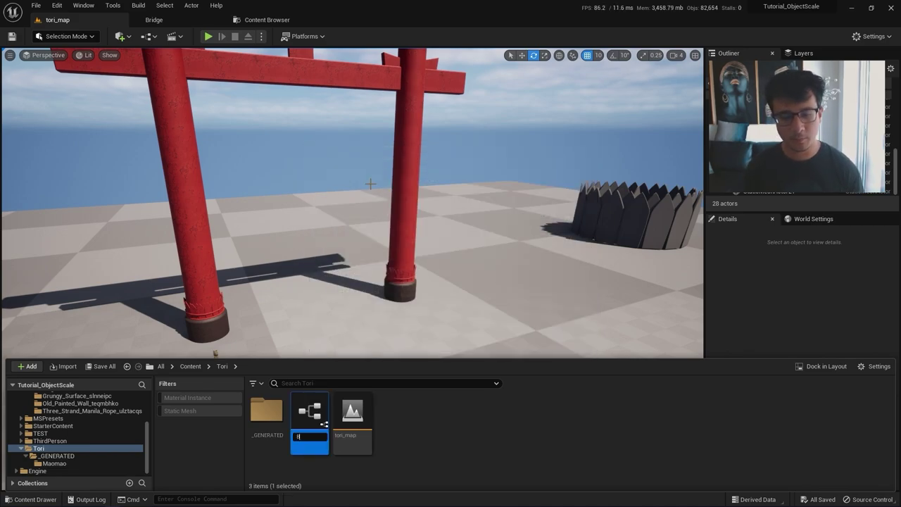
text(BP_Rope)
key(Return)
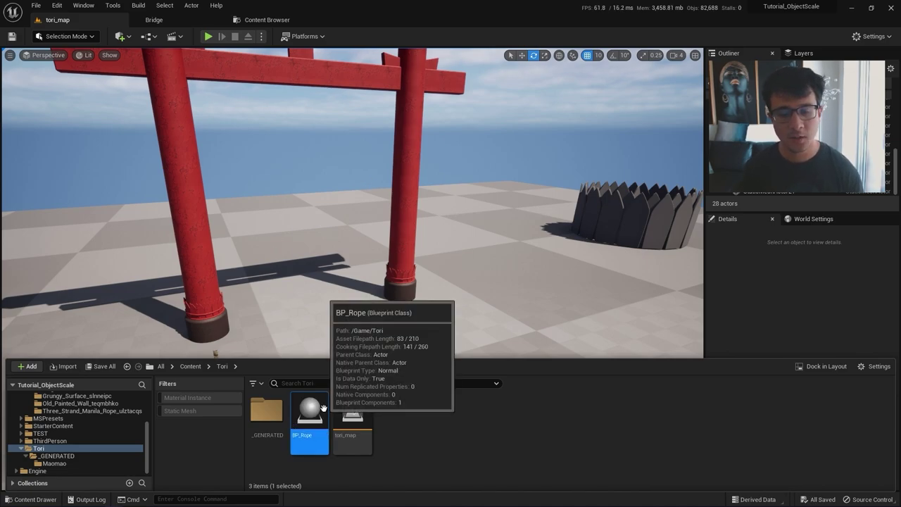
- Add a Spline component to the BP_Rope blueprint and compile it
double_click(324, 407)
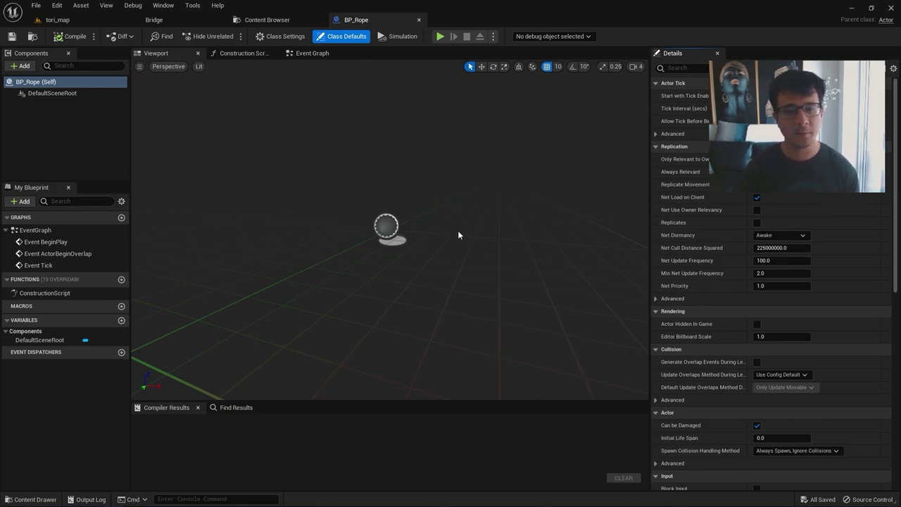
click(21, 65)
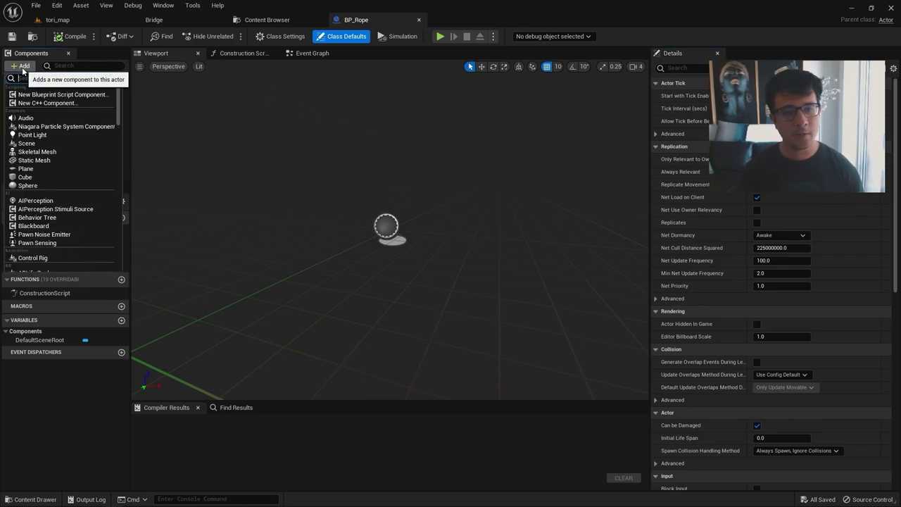
text(spline)
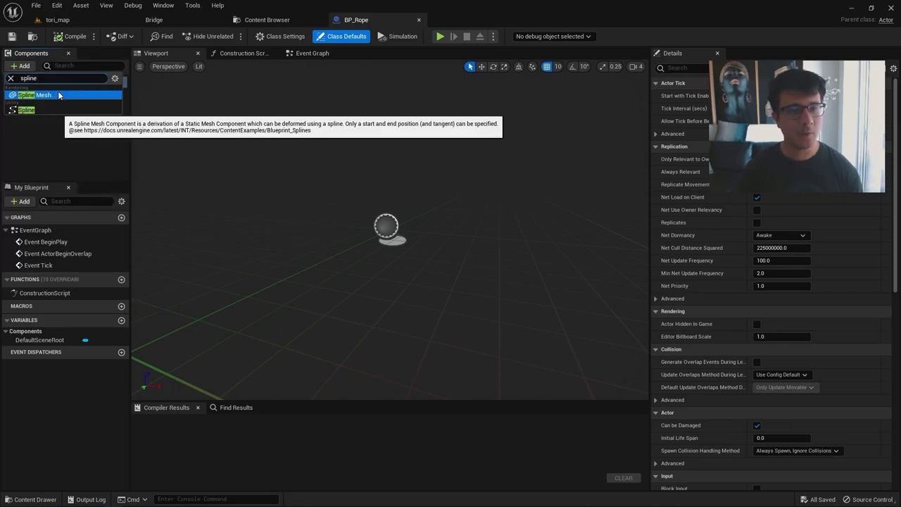
click(31, 110)
click(43, 137)
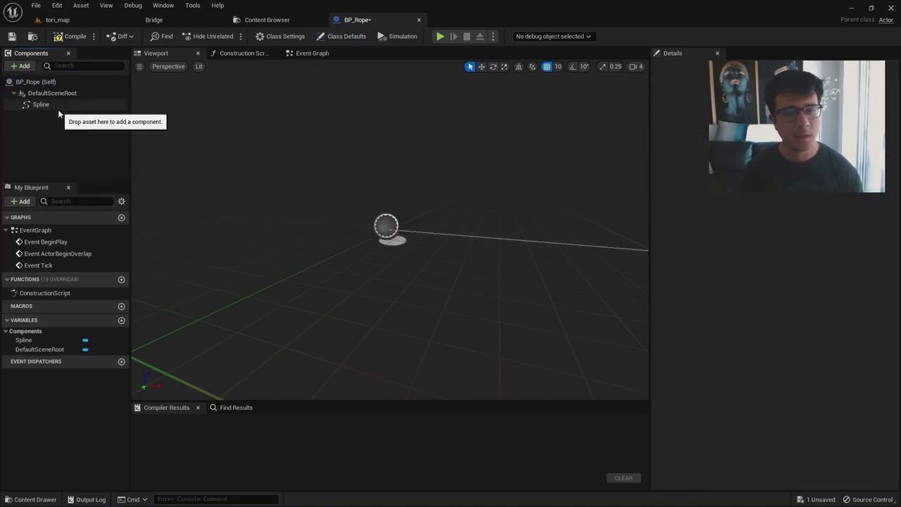
click(43, 104)
click(70, 36)
- Return to the tori_map level and place a BP_Rope instance on the floor in front of the gate
click(69, 20)
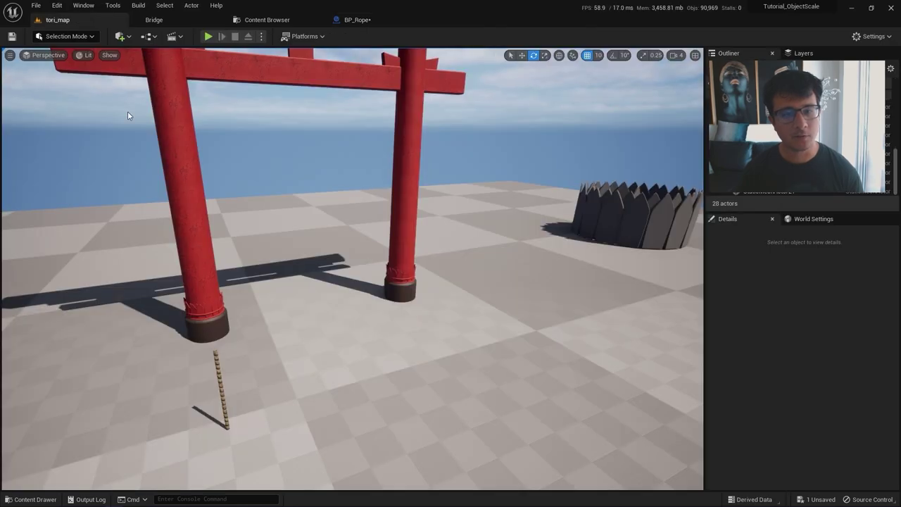
mouse_move(314, 388)
right_down()
mouse_move(282, 388)
mouse_move(289, 422)
mouse_move(314, 388)
right_up()
key(ctrl+space)
drag(309, 415, 322, 310)
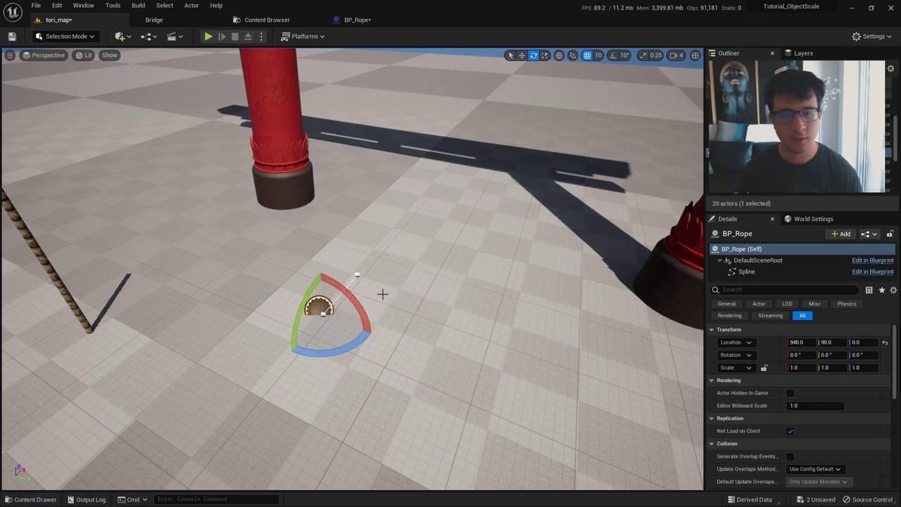
- Turn on Game View to see the level without the spline and editor icons, and turn it off again
click(10, 55)
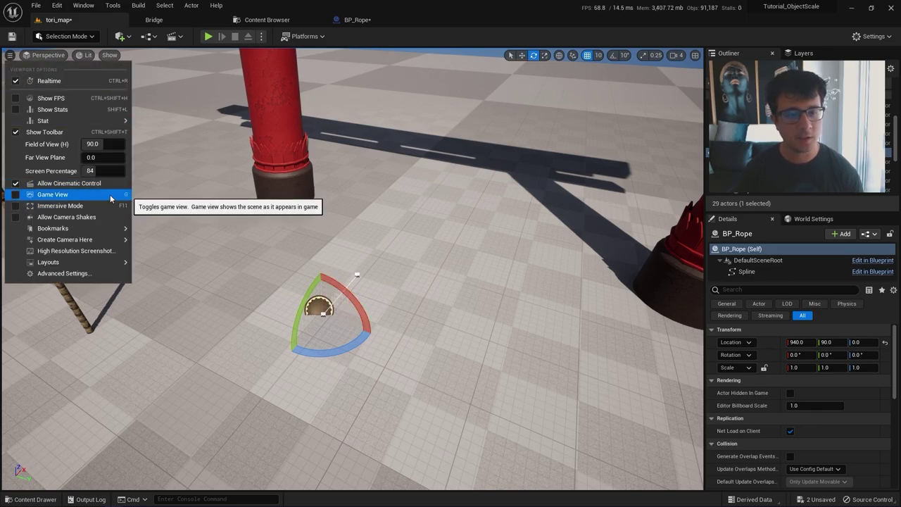
click(111, 199)
right_drag(267, 220, 231, 229)
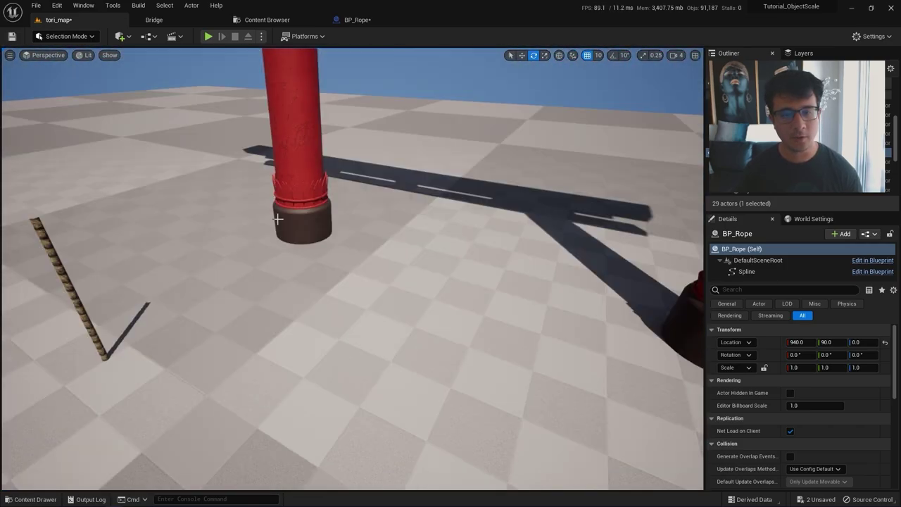
key(g)
- Raise the BP_Rope actor to a Z location of 60 and select the end point of its spline
right_drag(313, 305, 282, 316)
key(w)
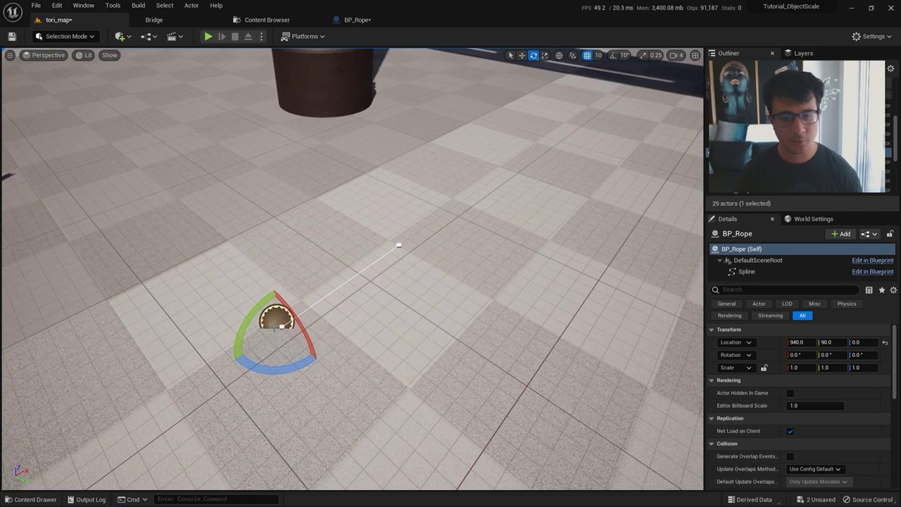
key(w)
drag(277, 310, 261, 222)
click(409, 163)
right_drag(414, 171, 332, 198)
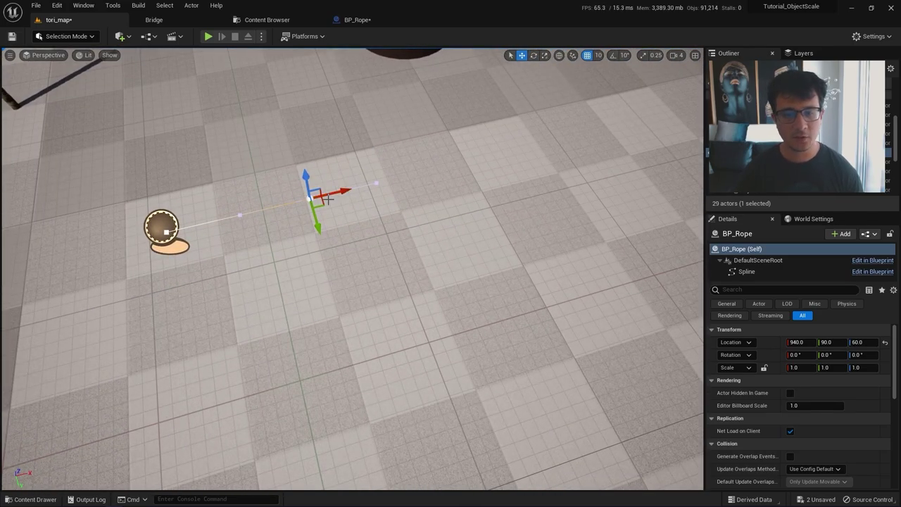
- Extend the BP_Rope spline with two more points, raising the fourth to a local location of about 160, 240, 110
alt+drag(323, 205, 467, 322)
right_drag(467, 321, 428, 302)
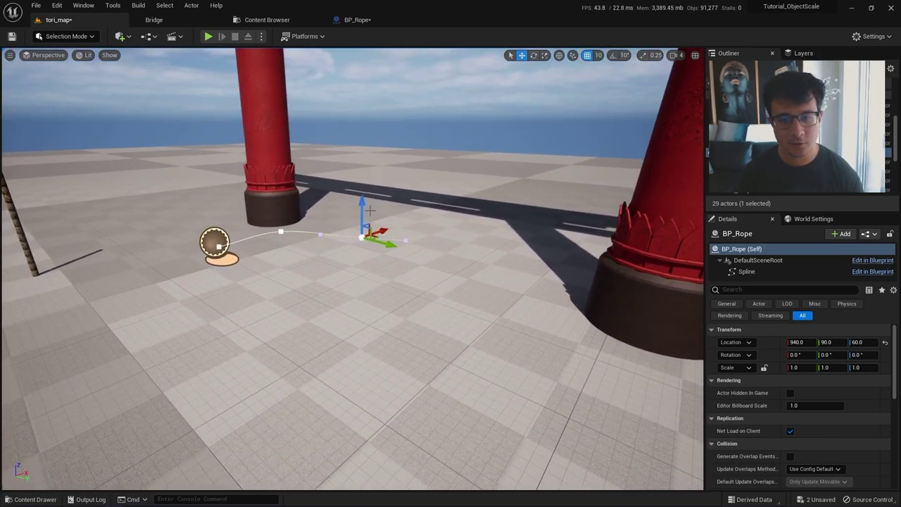
drag(362, 215, 369, 131)
drag(396, 159, 486, 166)
right_drag(407, 242, 440, 212)
mouse_move(408, 261)
right_down()
mouse_move(384, 262)
mouse_move(406, 266)
right_up()
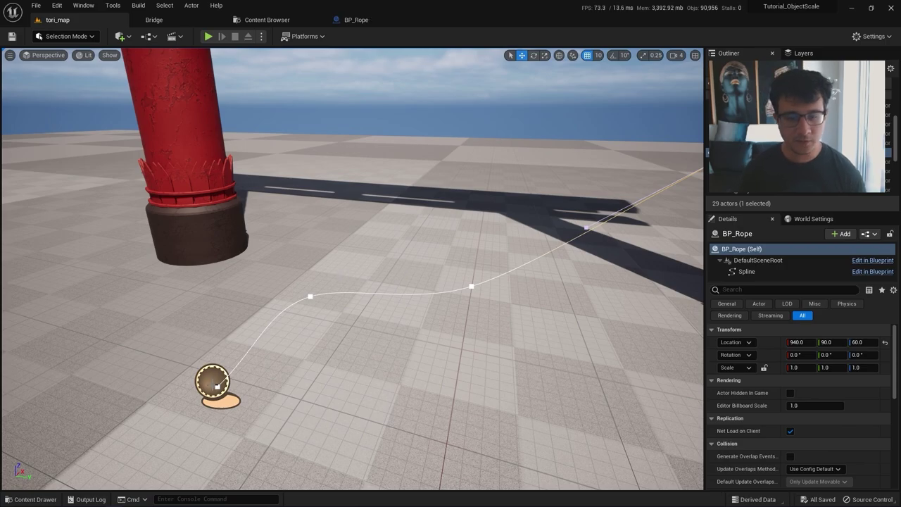
- Open the Construction Script graph of the BP_Rope blueprint
click(356, 21)
click(242, 53)
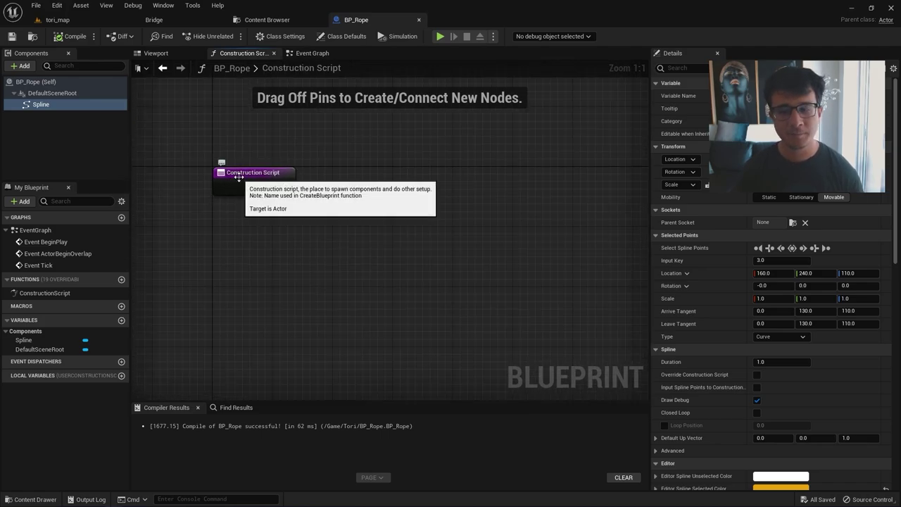
click(57, 20)
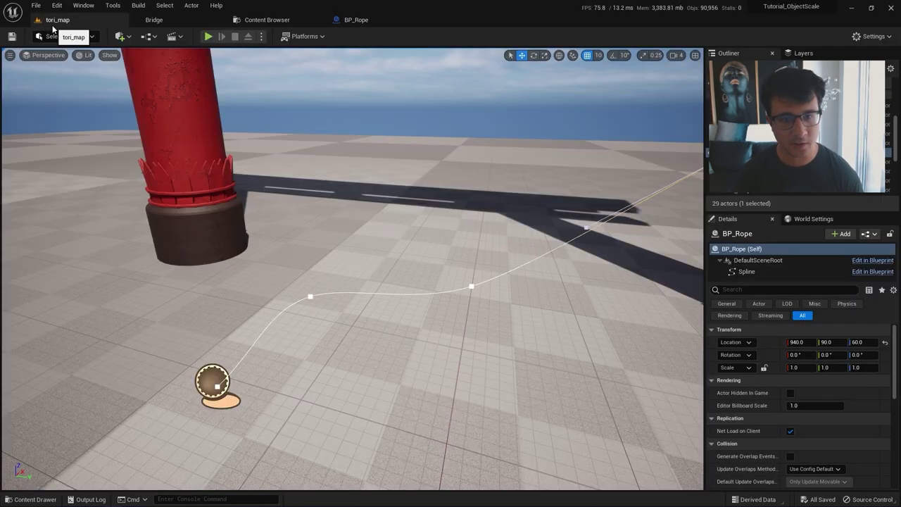
click(354, 20)
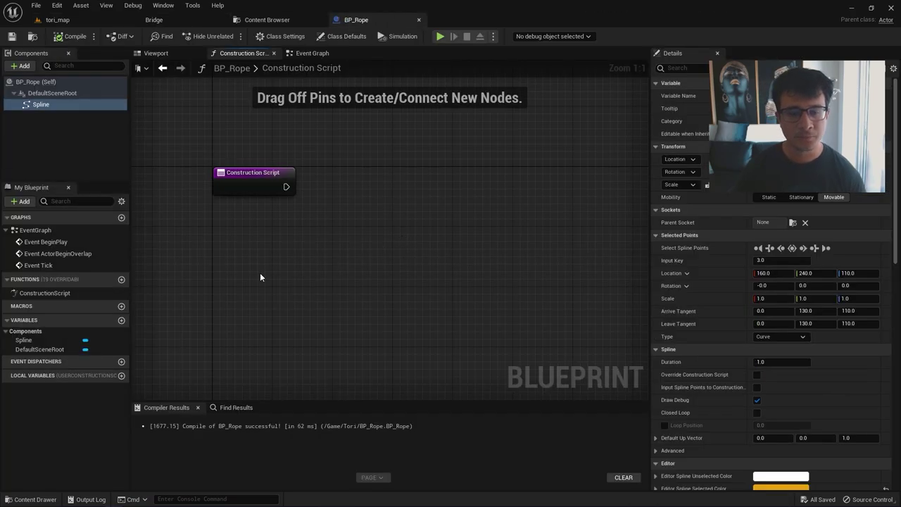
- Add a Spline reference feeding a Get Number Of Spline Points node in the Construction Script and compile the blueprint
drag(59, 105, 289, 240)
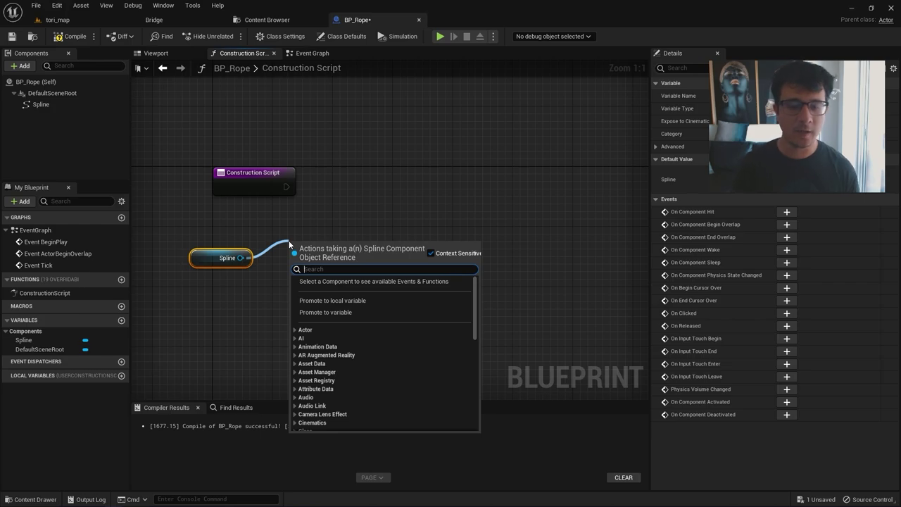
text(get number)
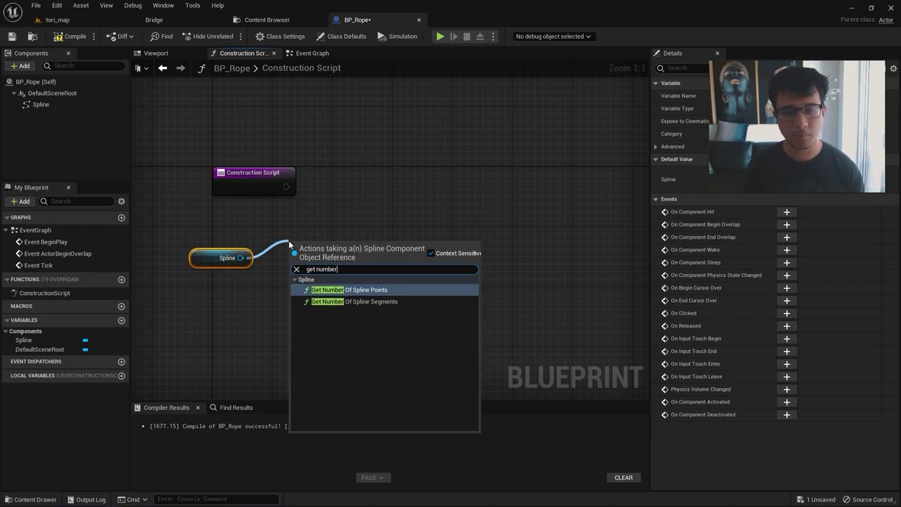
key(Return)
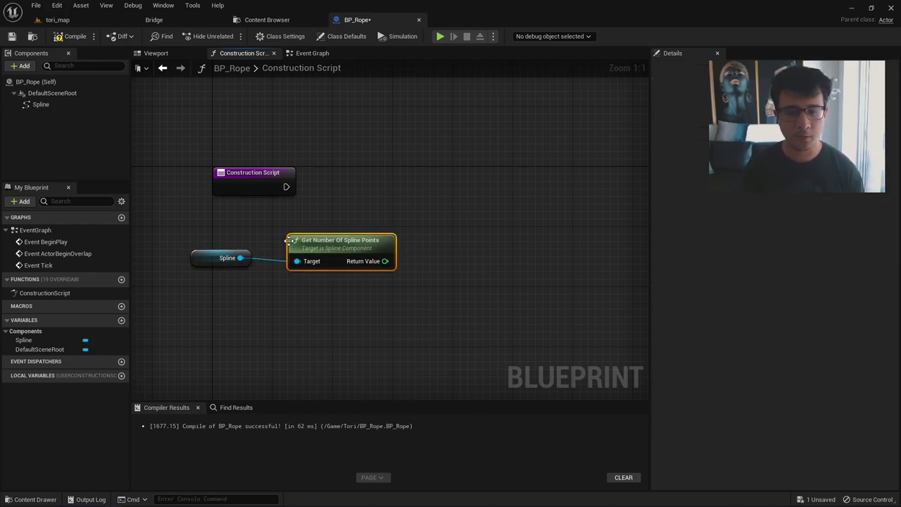
click(68, 36)
- Run the Construction Script into a new For Loop node and arrange the loop and the spline nodes below the execution line
right_drag(364, 233, 282, 206)
drag(224, 191, 418, 191)
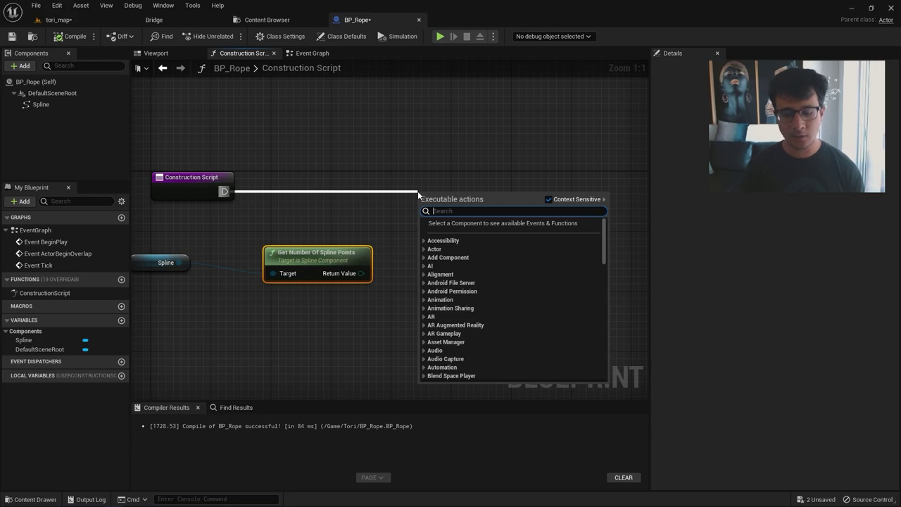
text(for loop)
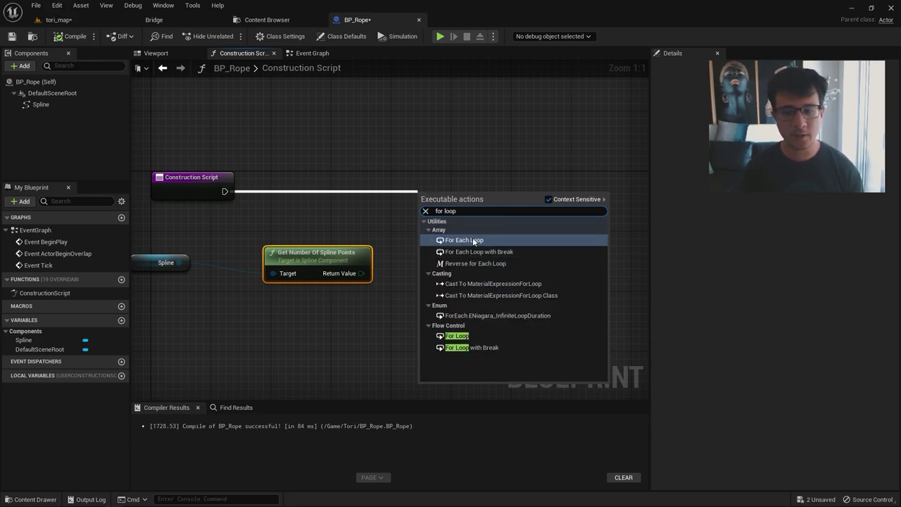
click(457, 336)
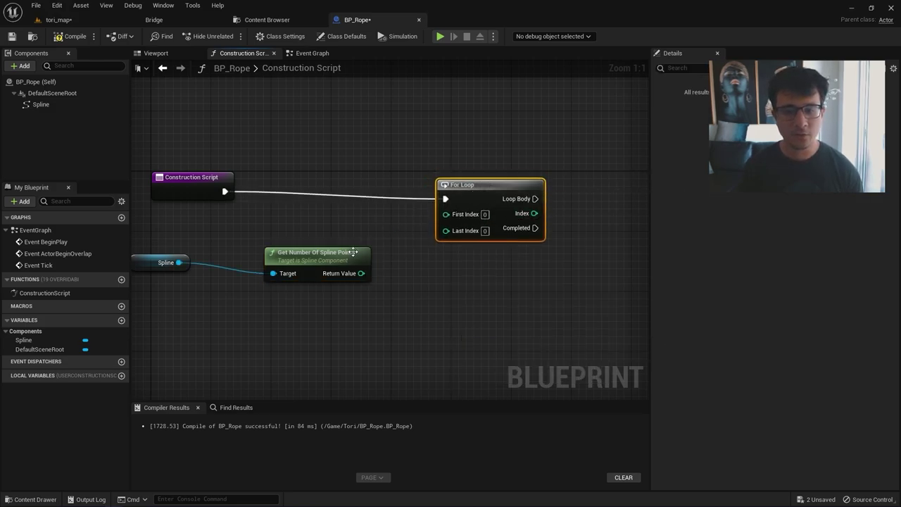
drag(315, 318, 132, 245)
drag(388, 260, 380, 274)
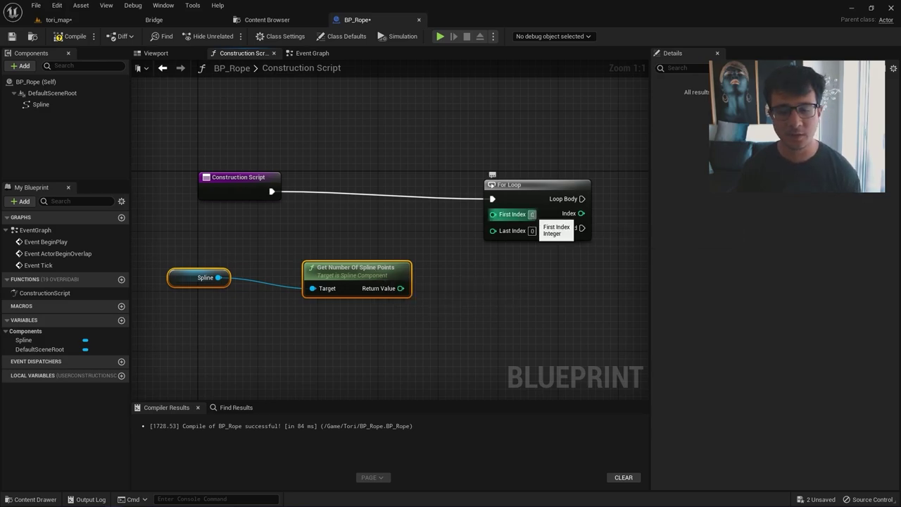
drag(527, 198, 528, 190)
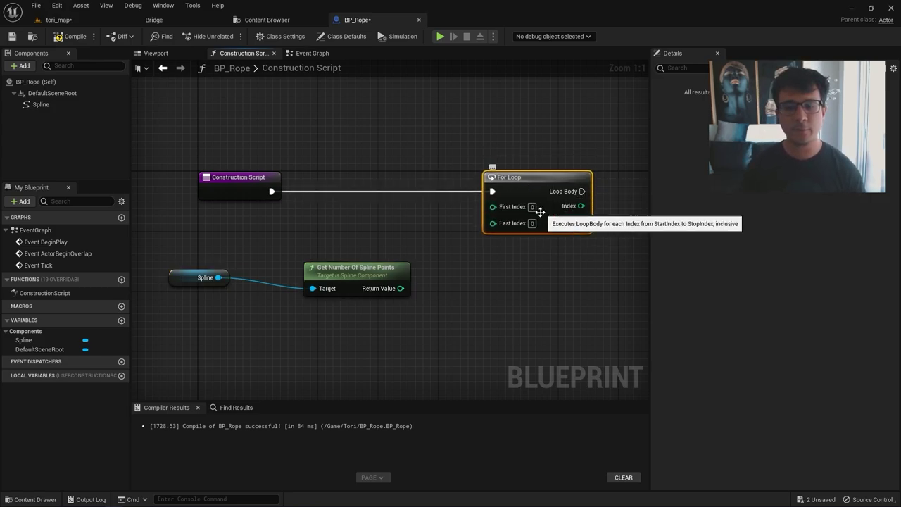
drag(379, 355, 212, 265)
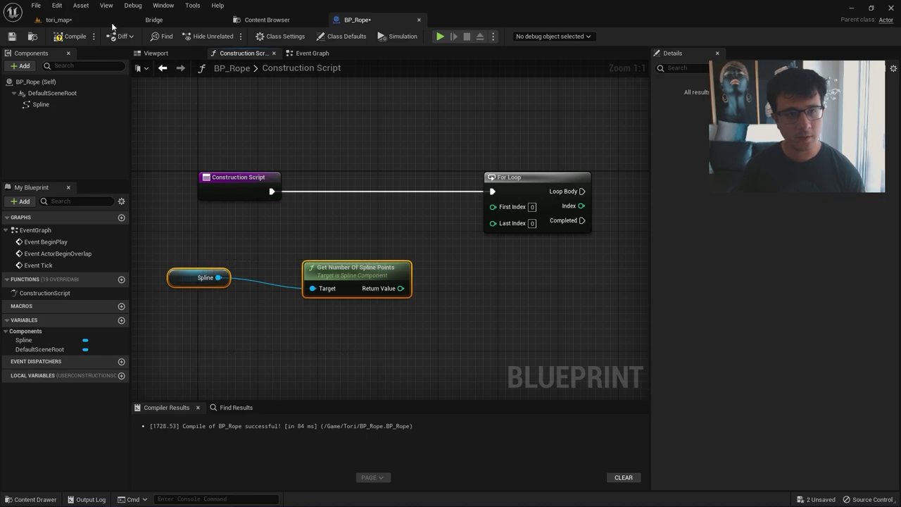
- Switch to the tori_map level and go through the rope's spline points in order, from the first to the last
click(58, 19)
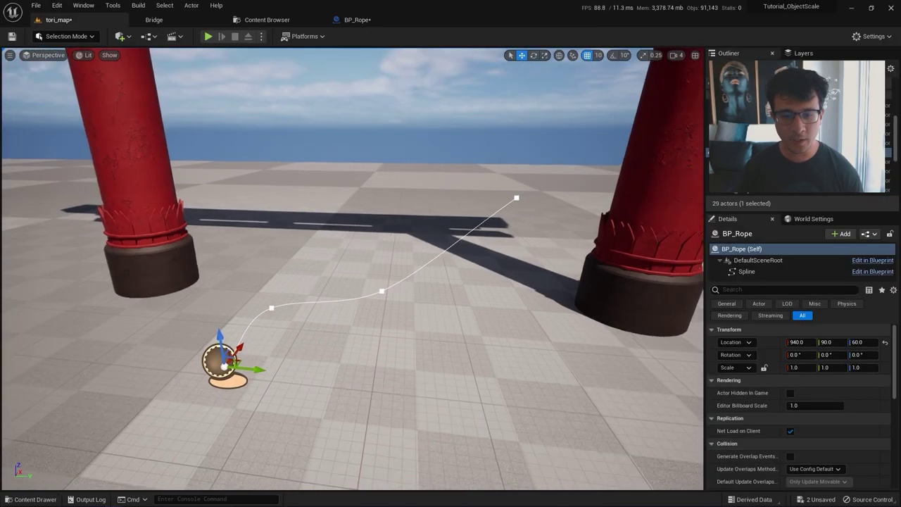
key(w)
right_drag(205, 377, 205, 392)
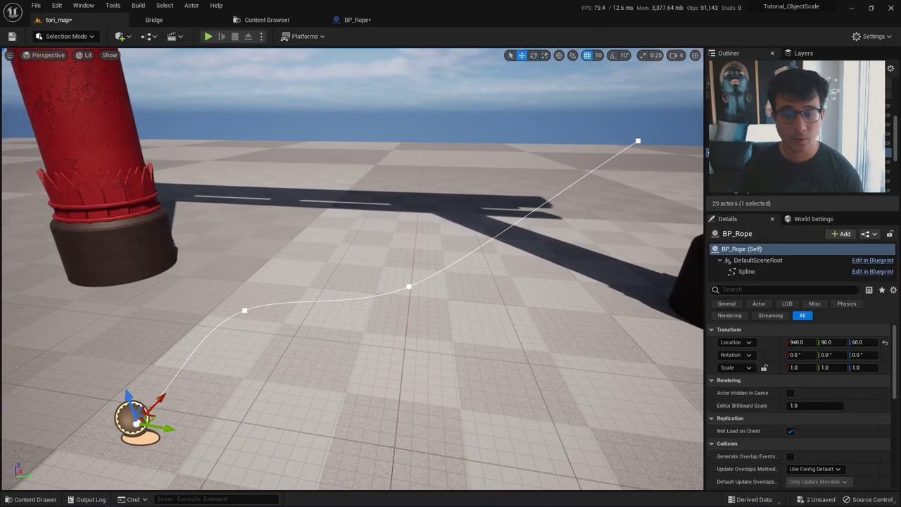
click(244, 311)
click(413, 286)
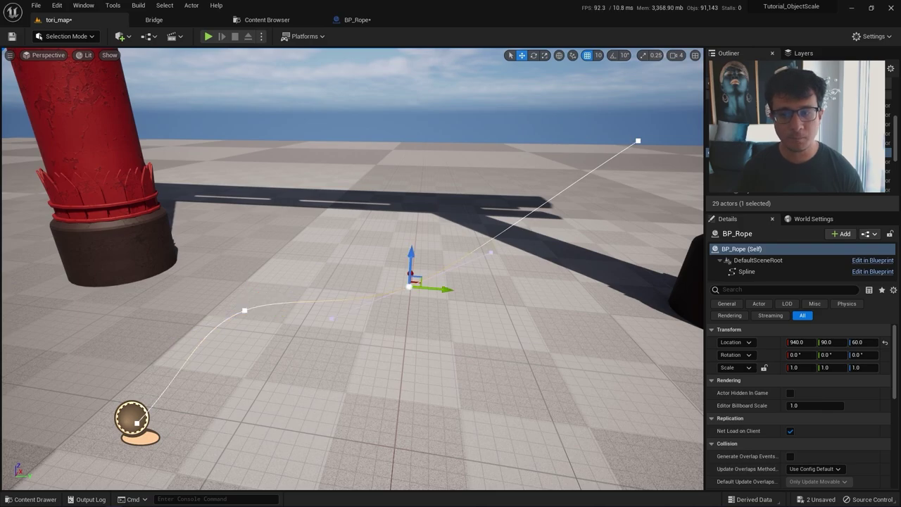
click(638, 141)
- Return to the BP_Rope blueprint and save all modified assets
click(357, 20)
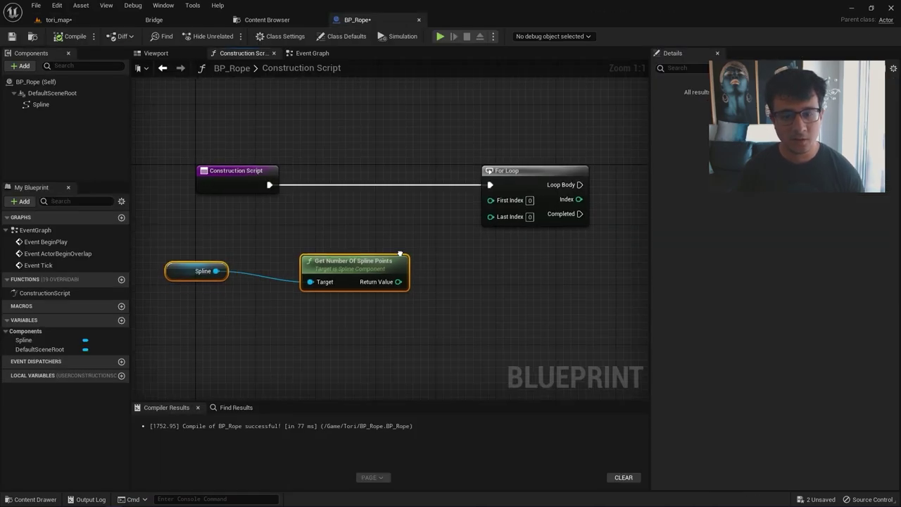
right_drag(400, 253, 383, 228)
key(ctrl+shift+s)
right_drag(471, 214, 382, 236)
- Check the spline's start point against its end point in the tori_map level, and return to the BP_Rope blueprint
click(90, 23)
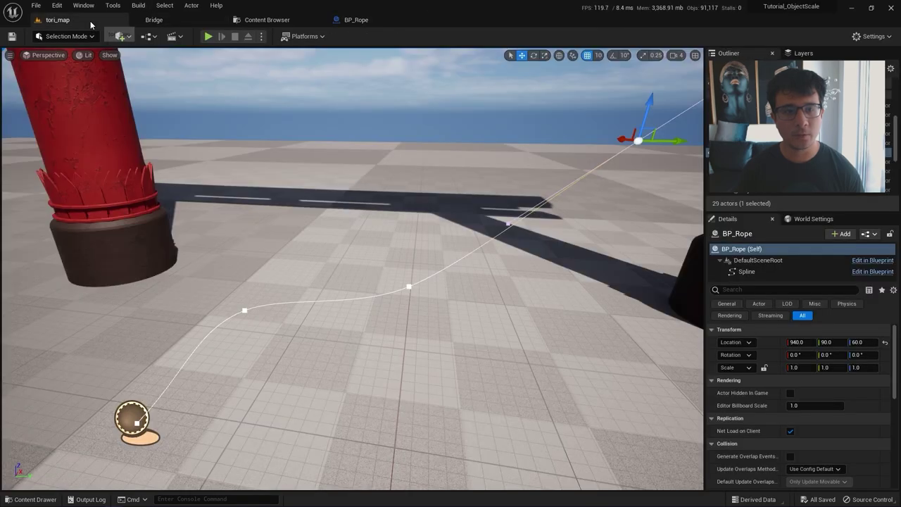
click(137, 421)
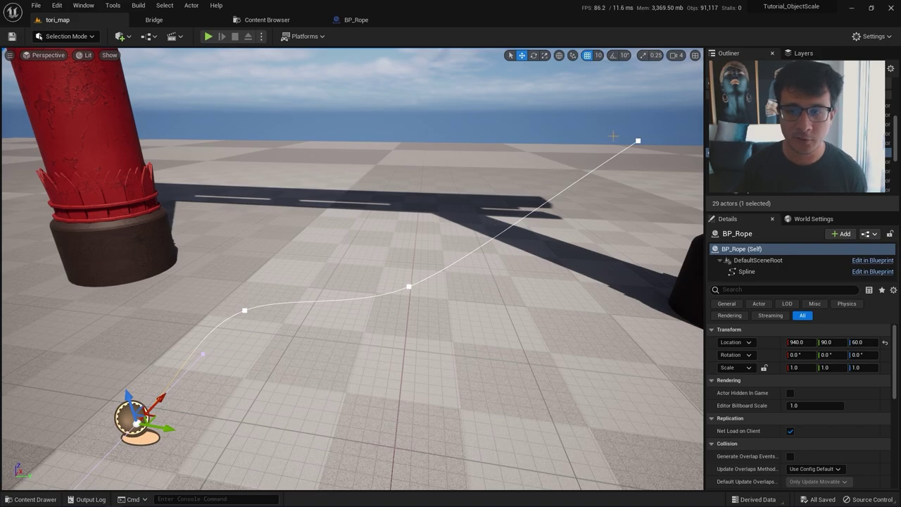
click(356, 20)
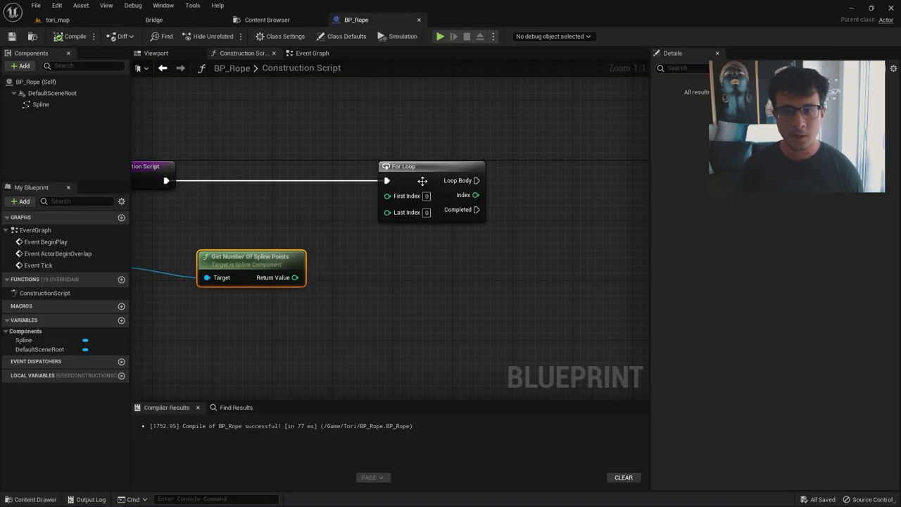
- Add an integer Subtract node fed by the Return Value of Get Number Of Spline Points
click(441, 185)
right_drag(354, 260, 427, 245)
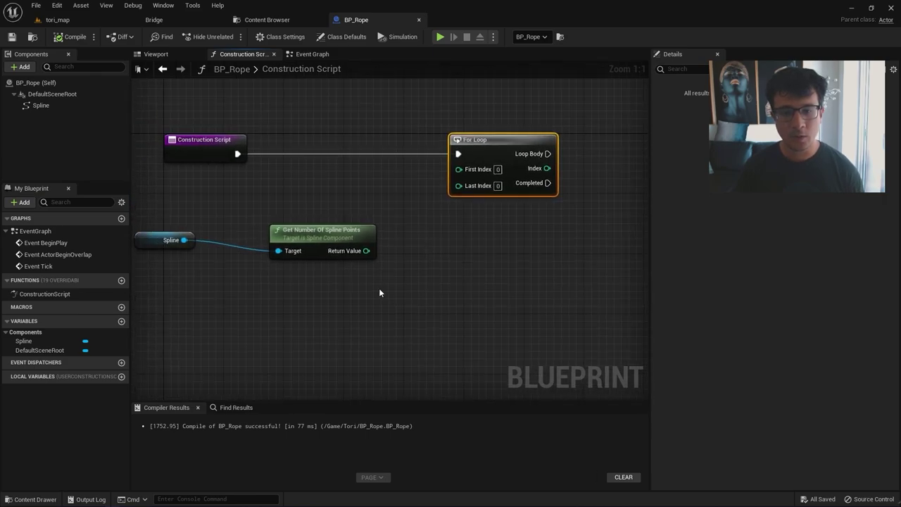
drag(380, 290, 144, 229)
right_drag(356, 268, 367, 287)
drag(323, 289, 396, 241)
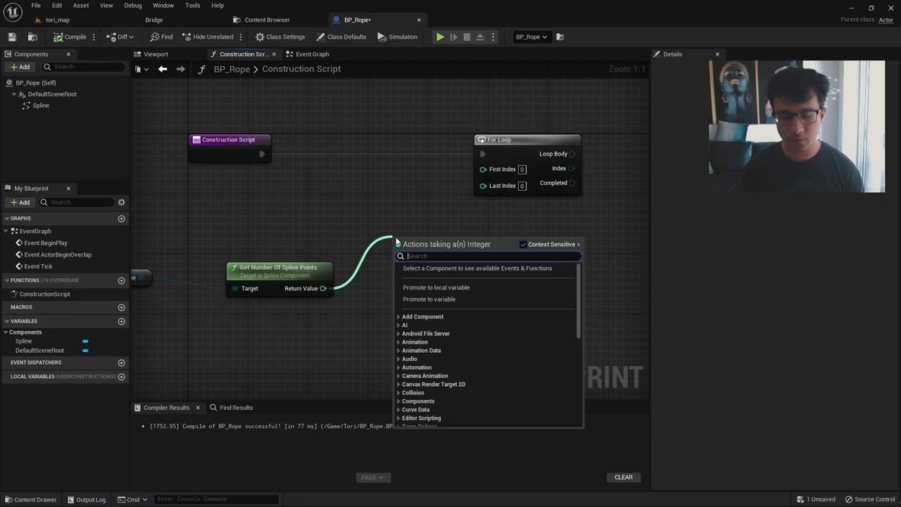
text(-)
key(Return)
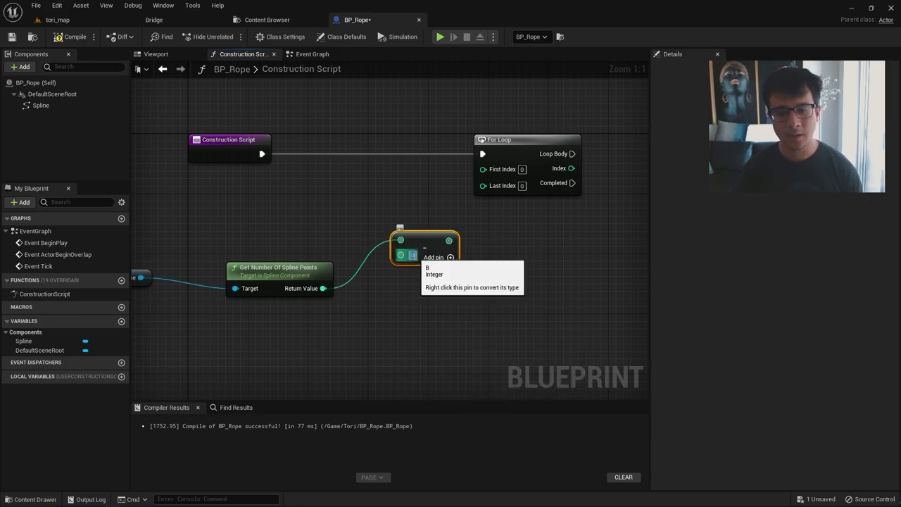
- Set the subtracted value to 1, connect the result to the For Loop's Last Index, and compile the blueprint
right_drag(437, 271, 408, 301)
text(1)
drag(420, 275, 454, 213)
right_drag(429, 272, 479, 244)
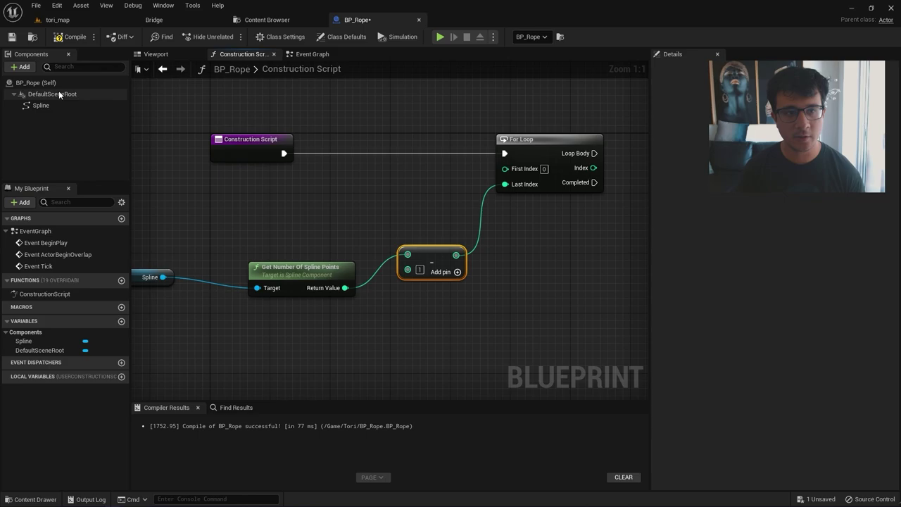
click(69, 42)
- Add an Add Spline Mesh Component node driven by the For Loop's Loop Body and place it closer to the loop
scroll(454, 295, down, 2)
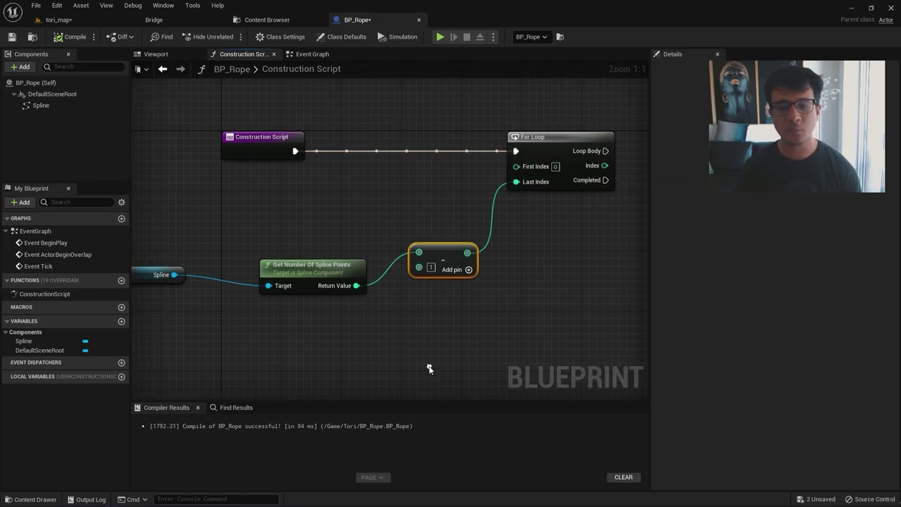
right_drag(452, 309, 297, 212)
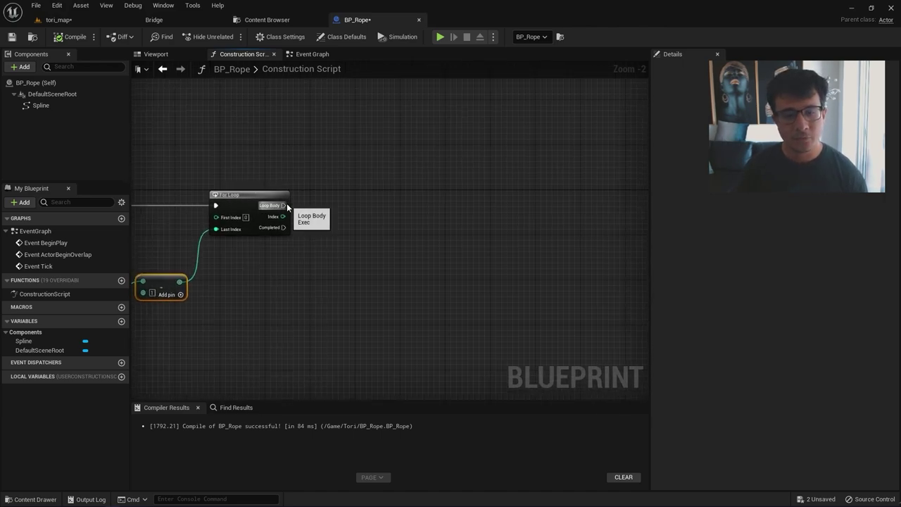
drag(284, 206, 387, 190)
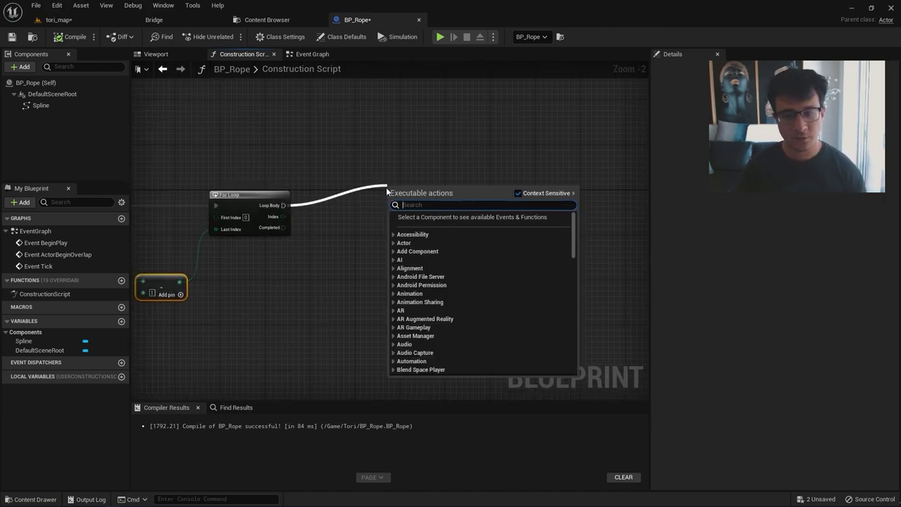
text(add)
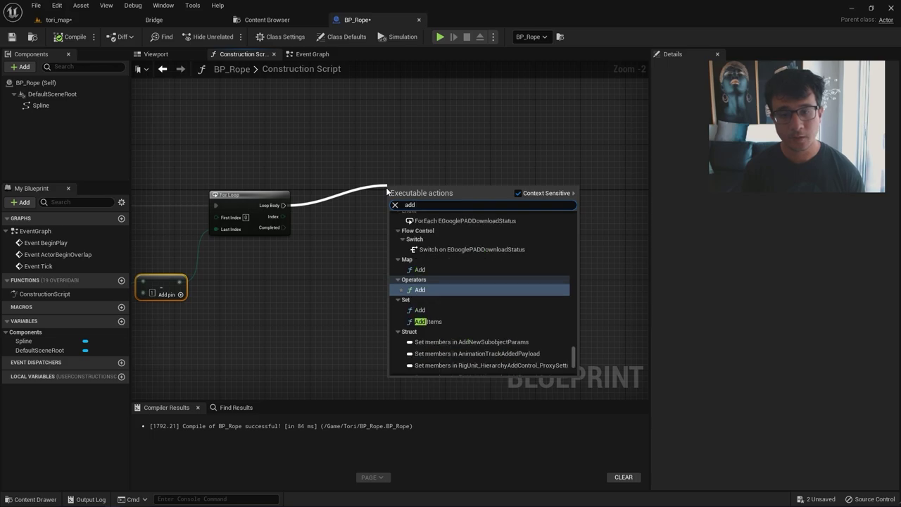
text( spline mesh)
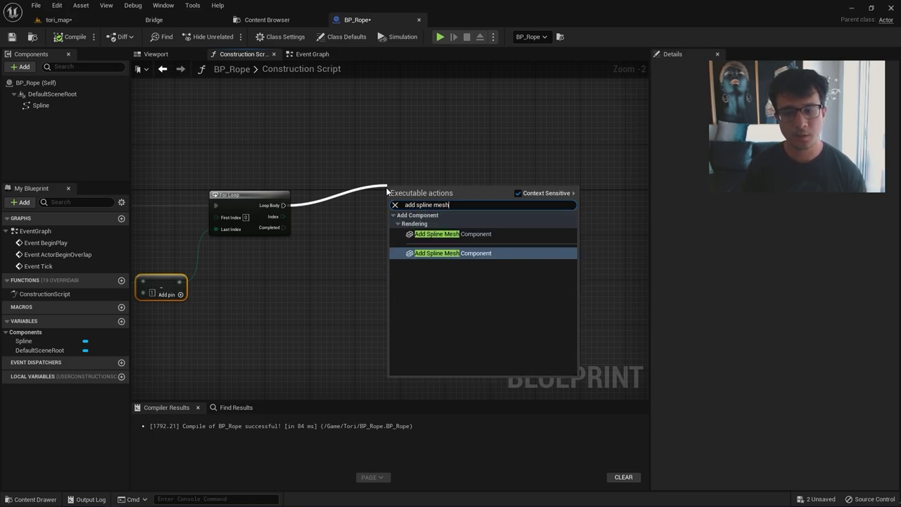
key(Return)
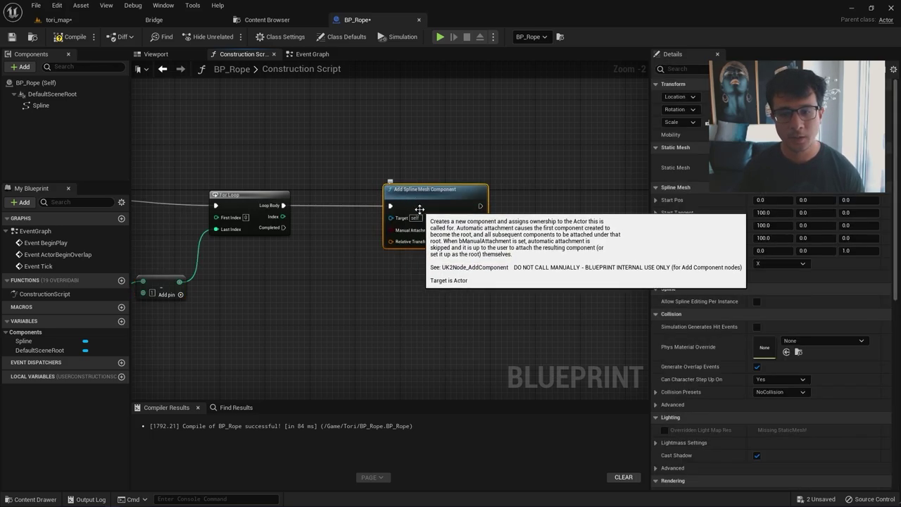
drag(366, 196, 381, 201)
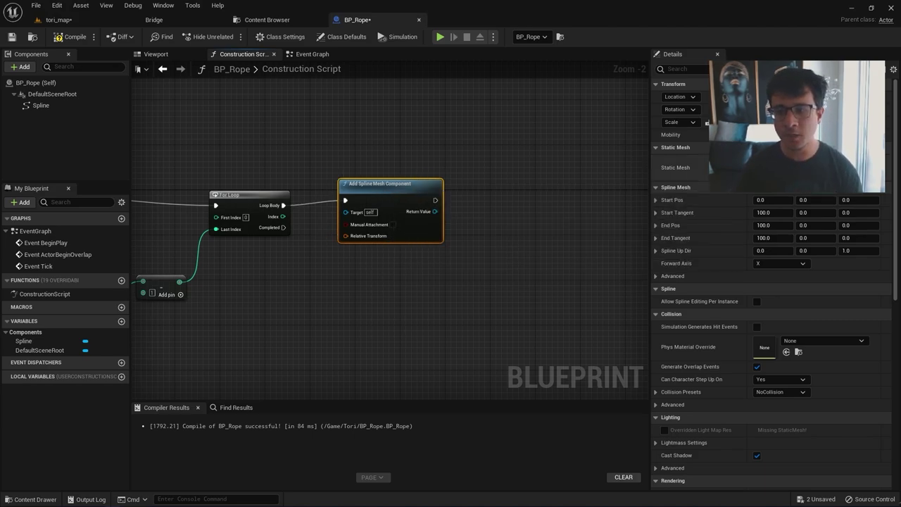
- Select the vertical rope mesh in the tori_map level and locate its SM_Rope static mesh asset in the content browser
click(817, 167)
click(100, 23)
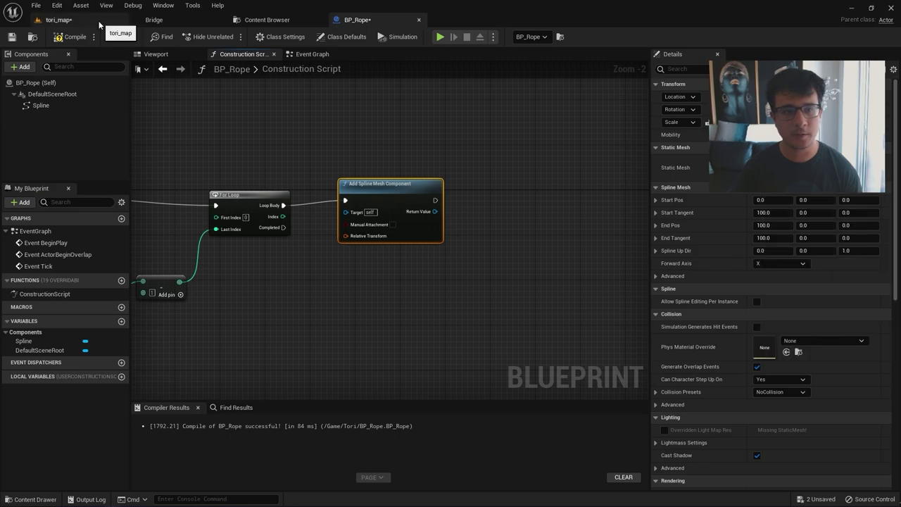
right_drag(352, 246, 246, 236)
right_drag(396, 282, 331, 282)
key(w)
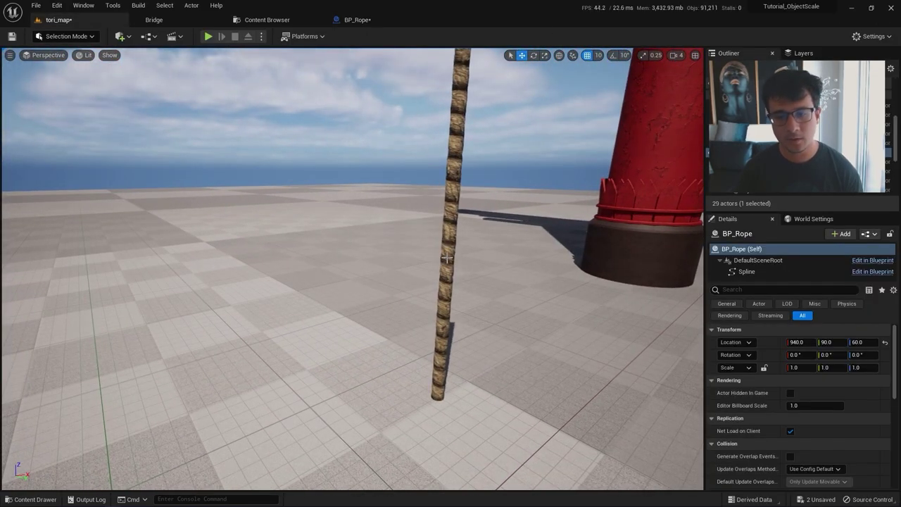
click(446, 280)
click(832, 418)
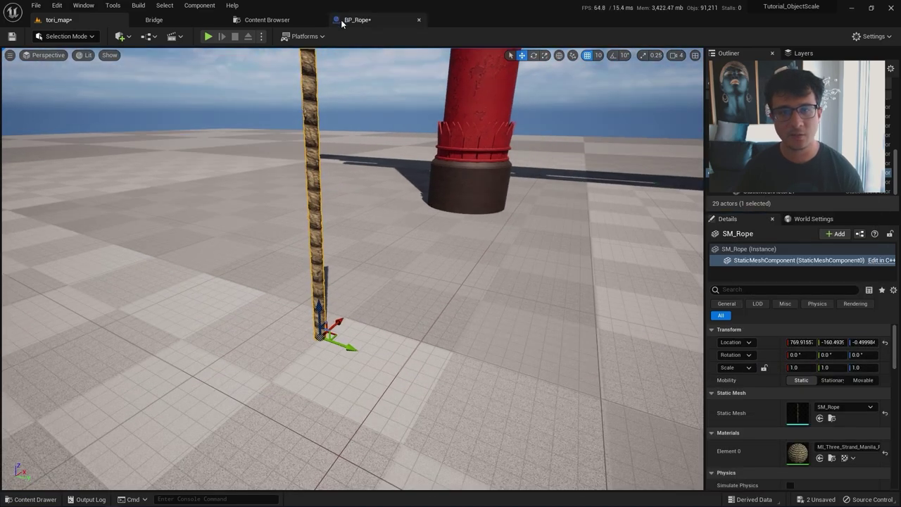
- Assign the SM_Rope static mesh to BP_Rope's Add Spline Mesh Component node and select the BP_Rope actor in tori_map to inspect it
click(342, 22)
click(786, 174)
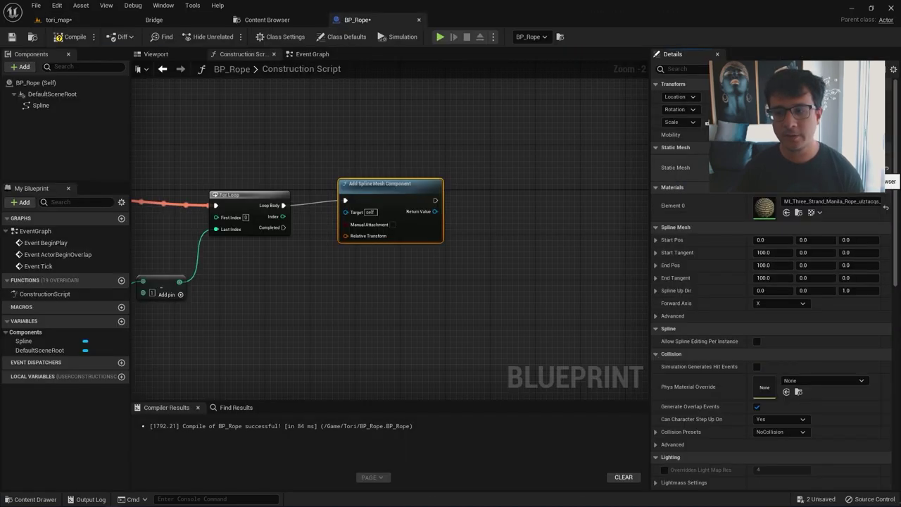
click(58, 20)
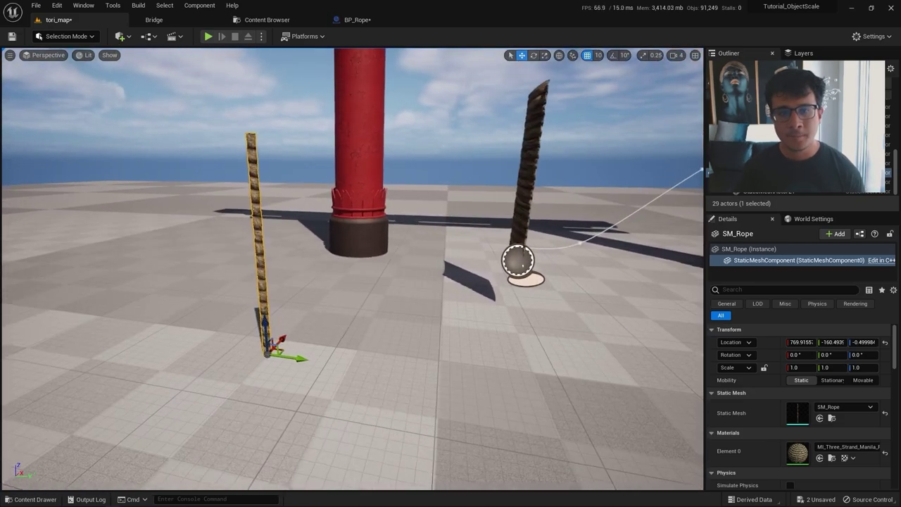
right_drag(352, 268, 405, 221)
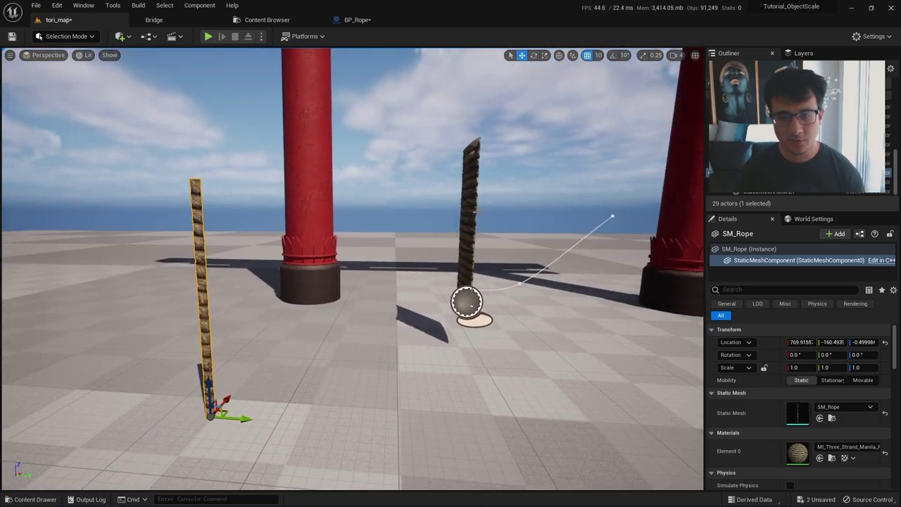
click(468, 205)
right_drag(467, 205, 451, 226)
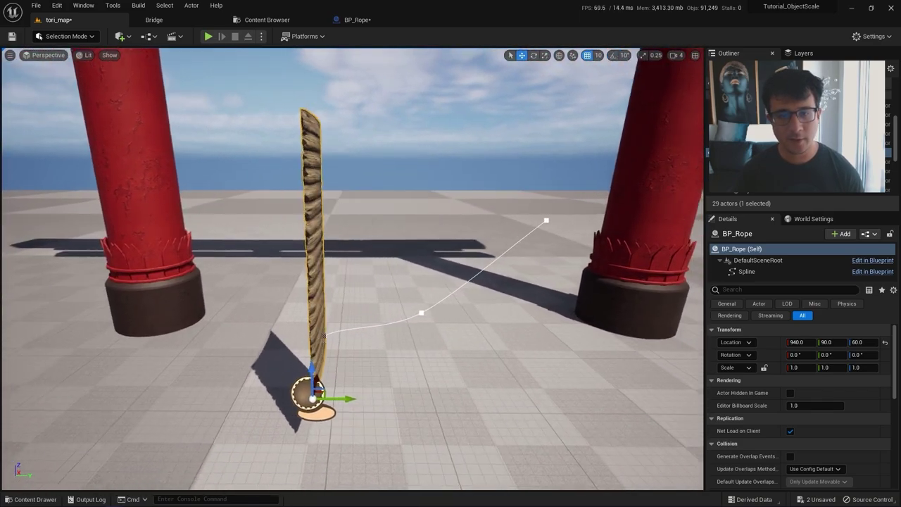
- Return to the BP_Rope construction script and select the Add Spline Mesh Component node to review its spline mesh settings
click(348, 20)
right_drag(401, 107, 434, 131)
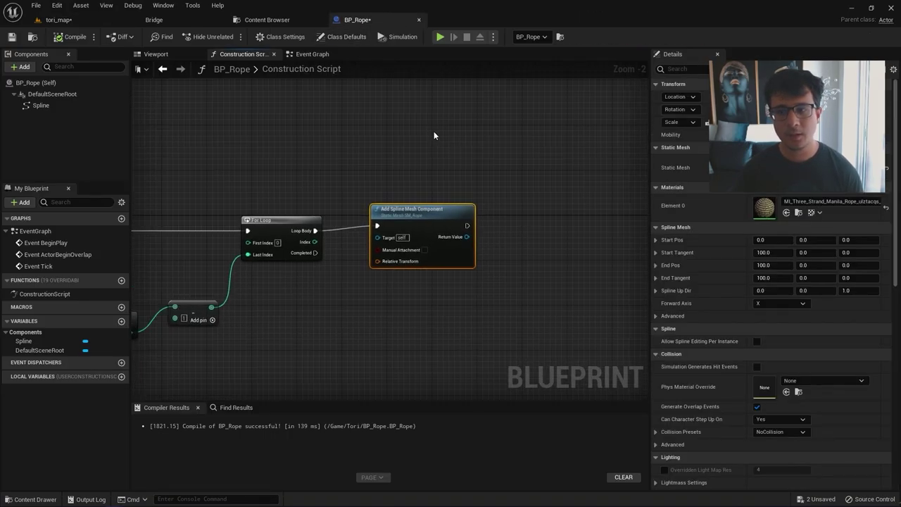
click(430, 137)
click(401, 215)
scroll(411, 157, down, 1)
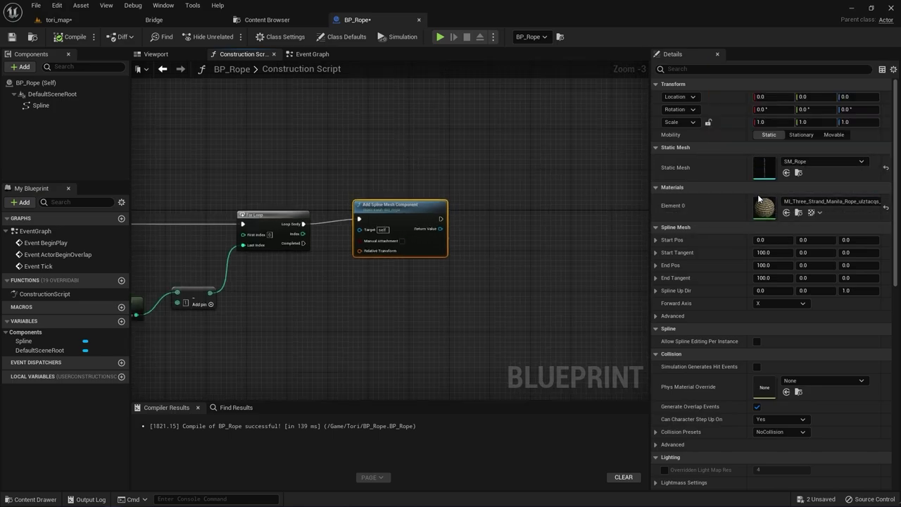
- Set the forward axis of the Add Spline Mesh Component node to Z and compile the blueprint
right_drag(539, 339, 402, 329)
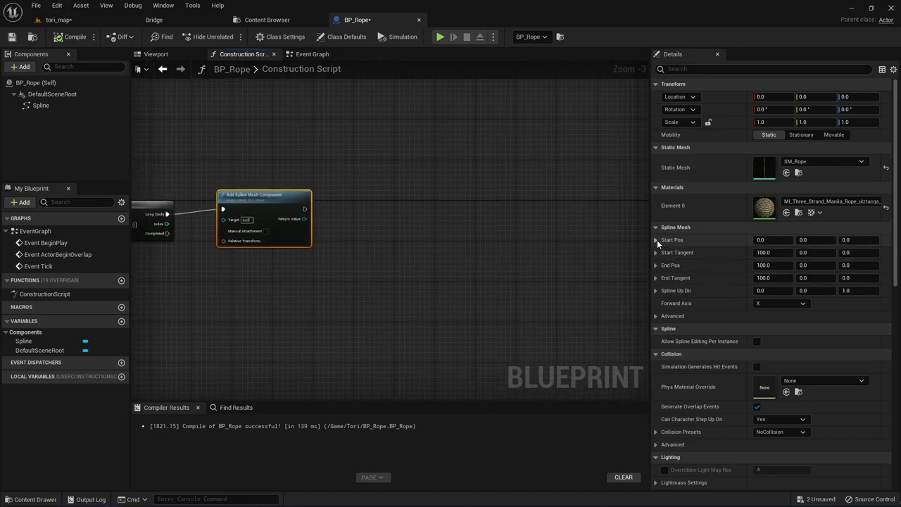
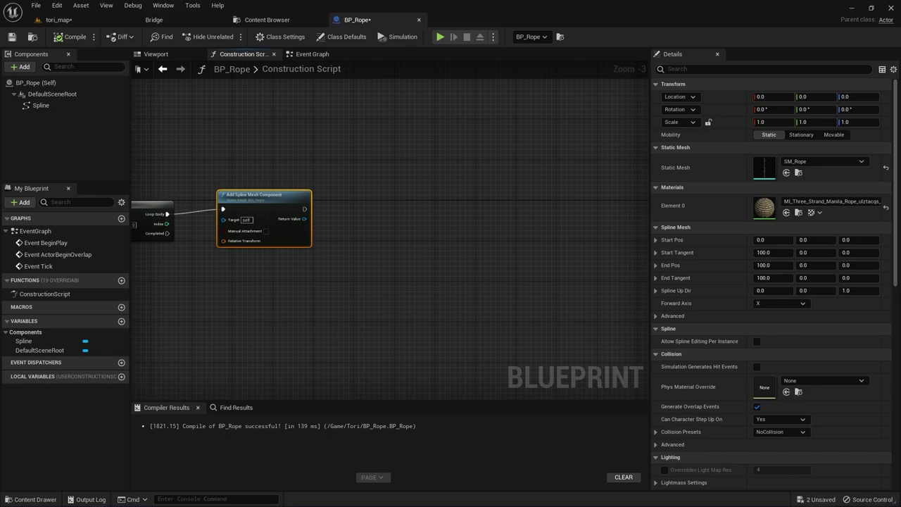
right_drag(435, 244, 434, 249)
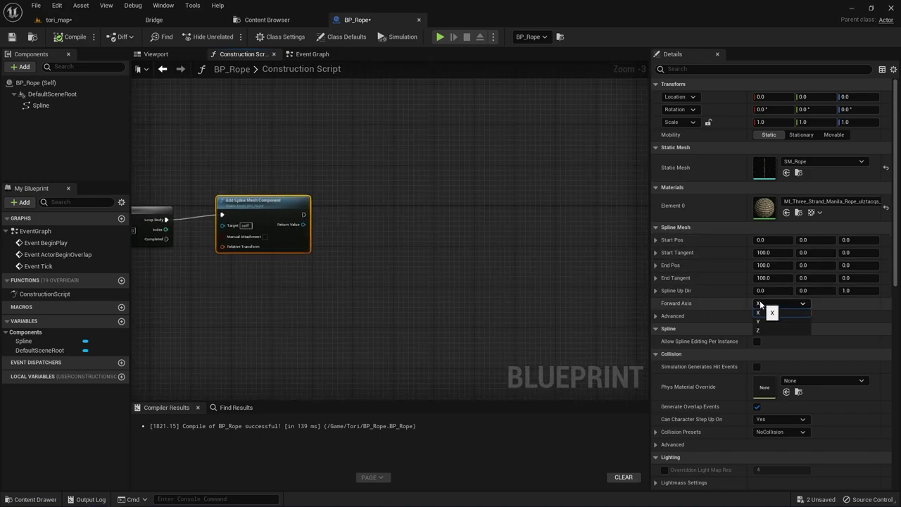
click(760, 330)
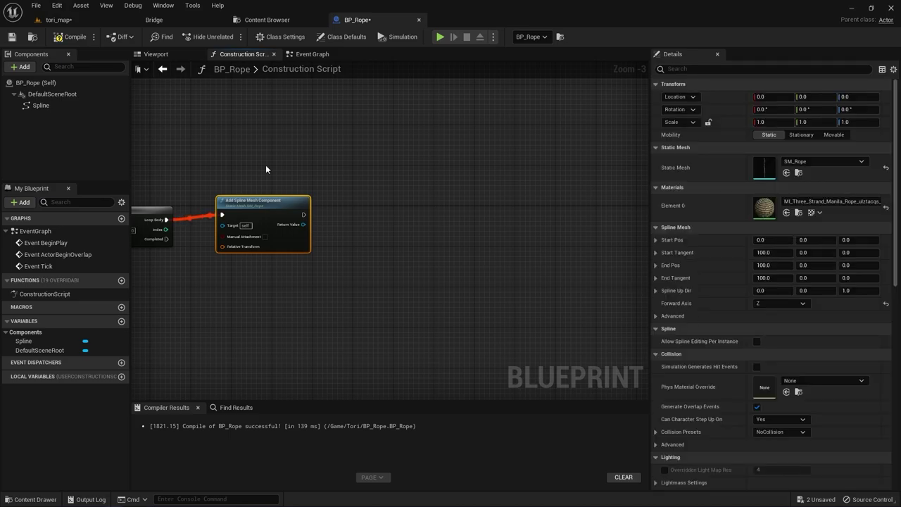
click(70, 37)
- Try rotating the SM_Rope mesh in the tori_map level so it lies flat along the floor, and undo the rotation
click(68, 20)
right_drag(265, 247, 271, 331)
click(247, 245)
key(f)
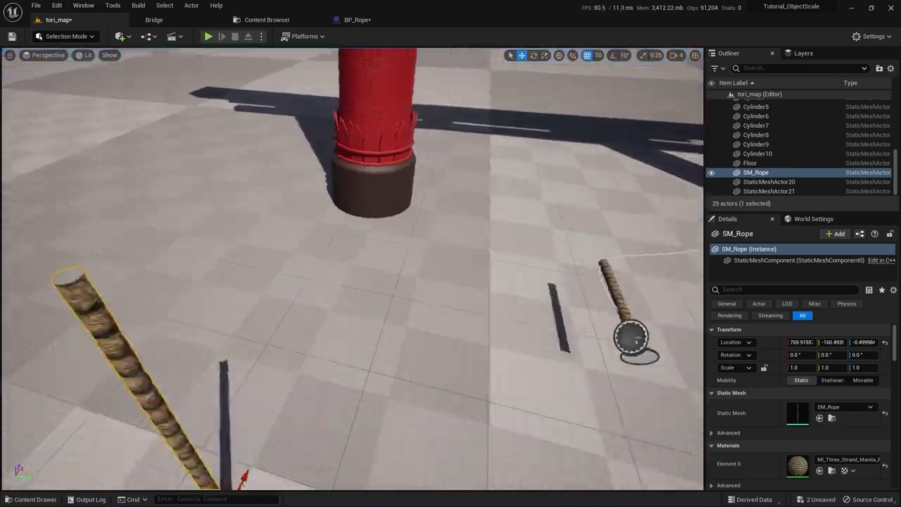
right_drag(332, 324, 238, 325)
key(e)
drag(224, 332, 245, 354)
key(w)
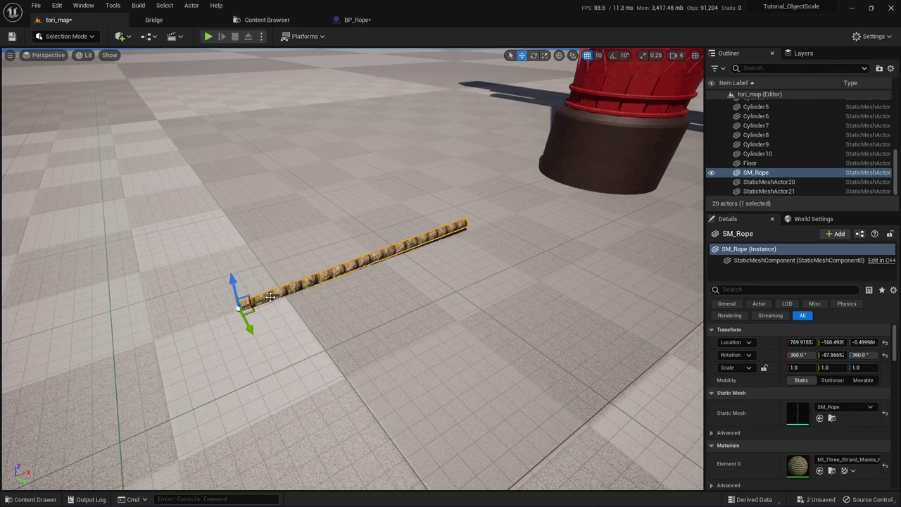
key(ctrl+z)
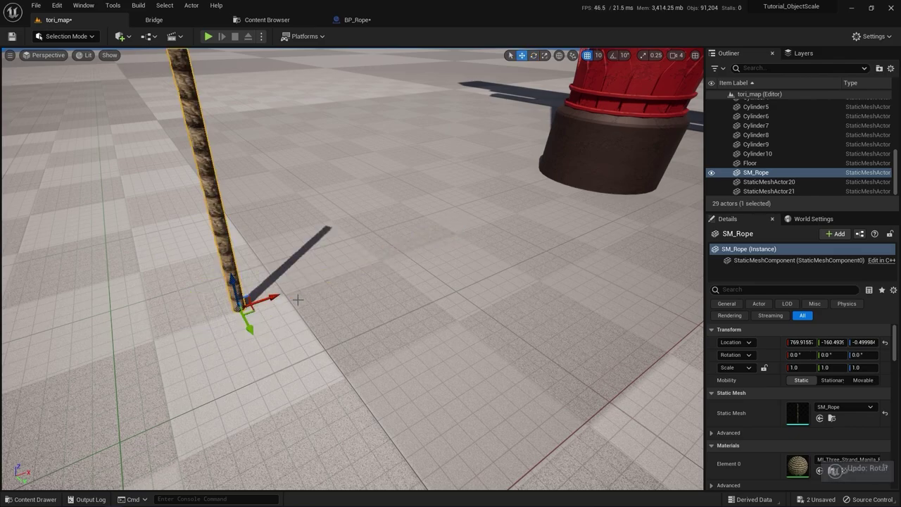
right_drag(330, 301, 318, 196)
- Check the forward axis setting in BP_Rope and inspect the rope mesh against its spline in the tori_map level
click(359, 21)
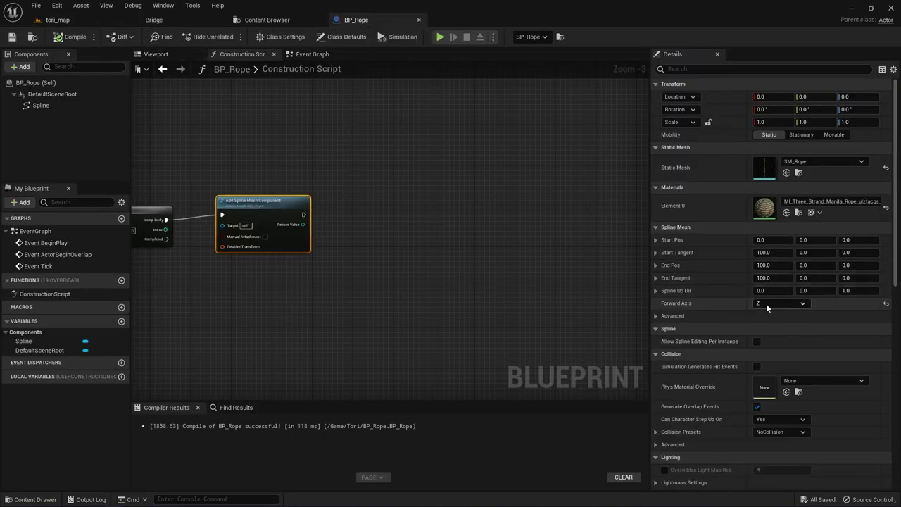
click(58, 20)
mouse_move(299, 58)
right_down()
mouse_move(309, 119)
mouse_move(299, 58)
right_up()
mouse_move(334, 267)
right_down()
mouse_move(345, 271)
mouse_move(334, 268)
right_up()
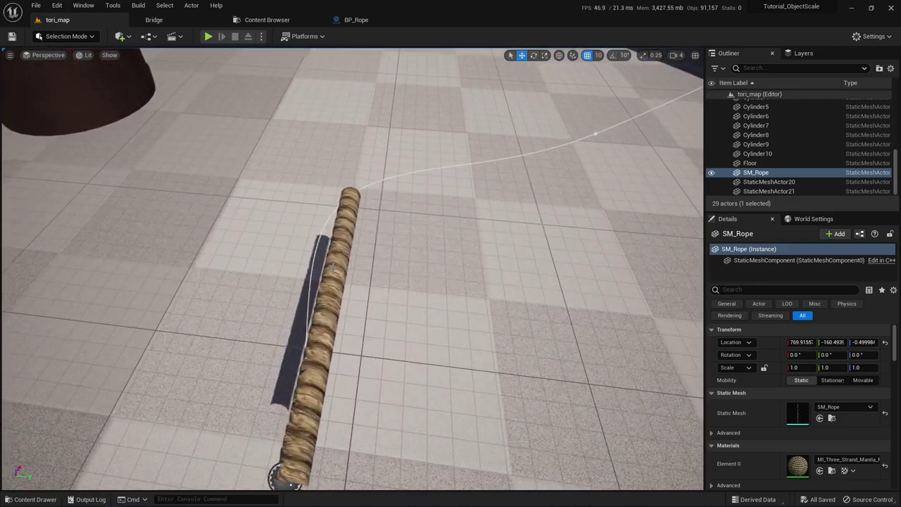
- Return to BP_Rope and add a Set Start and End node after the execution output of Add Spline Mesh Component
click(370, 19)
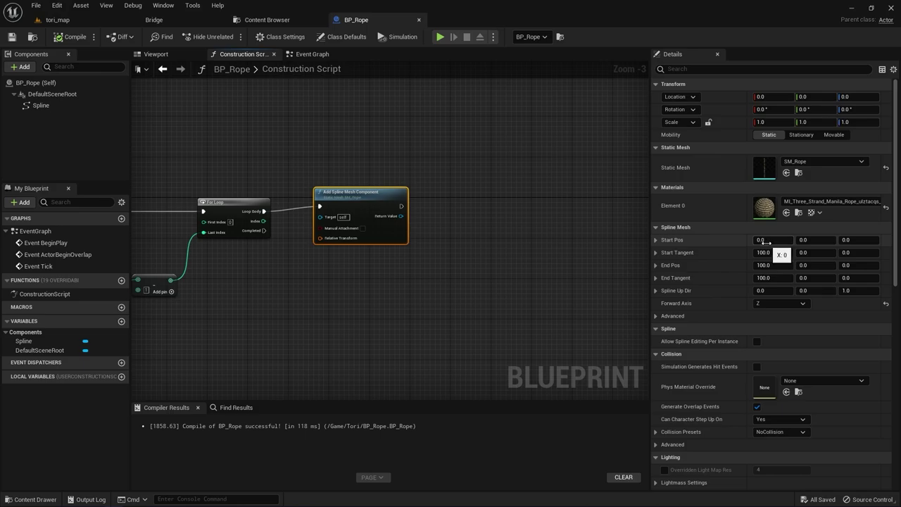
right_drag(477, 218, 386, 182)
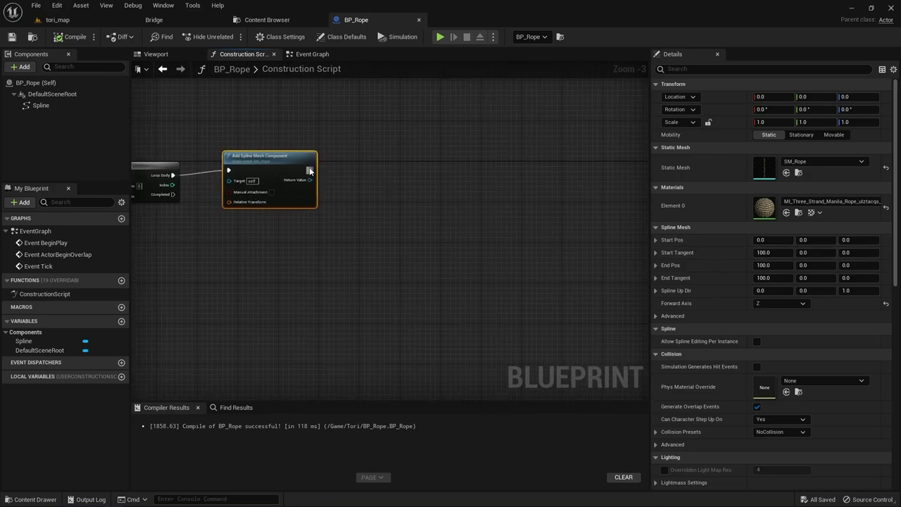
drag(309, 171, 414, 207)
drag(468, 216, 468, 215)
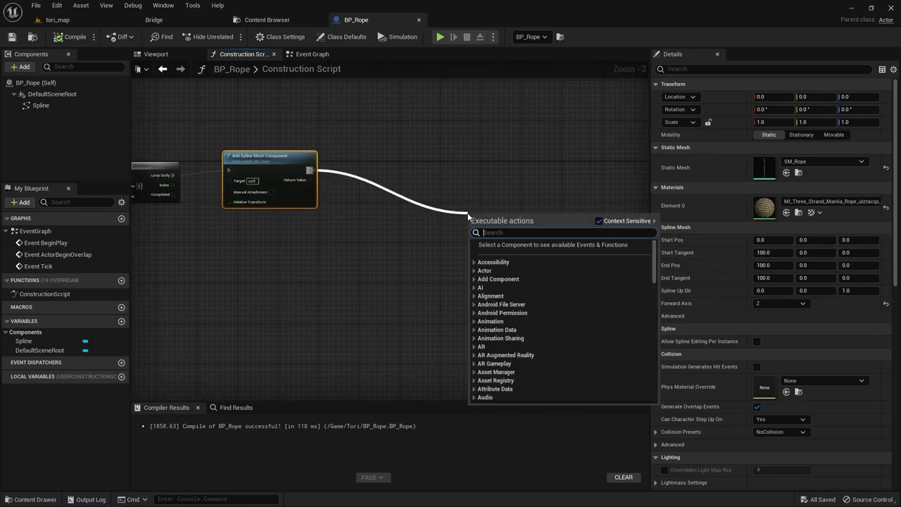
text(set start)
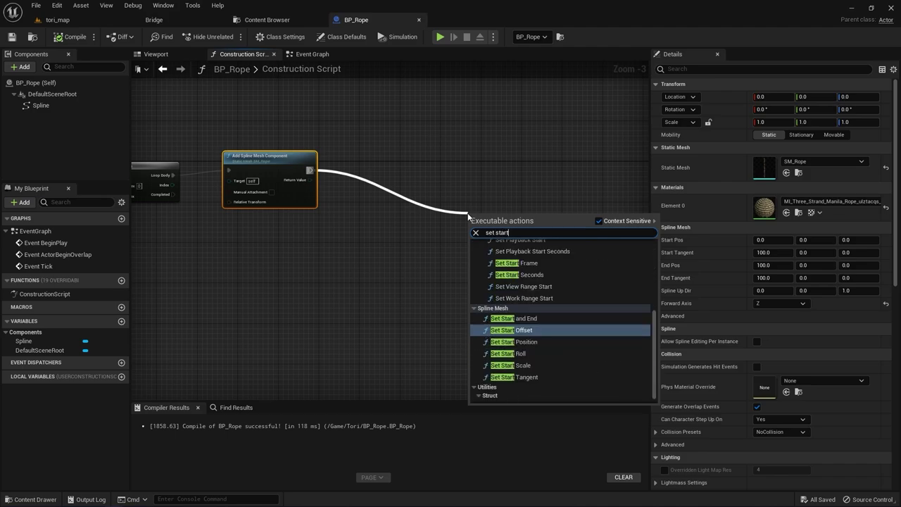
text( and end)
key(Return)
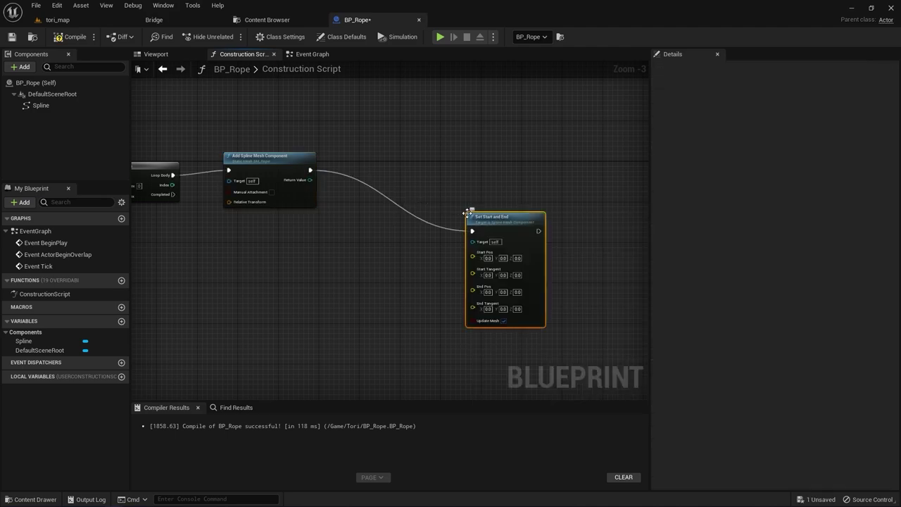
- Examine the position and tangent inputs of Set Start and End alongside the spline mesh settings of Add Spline Mesh Component
scroll(470, 221, up, 3)
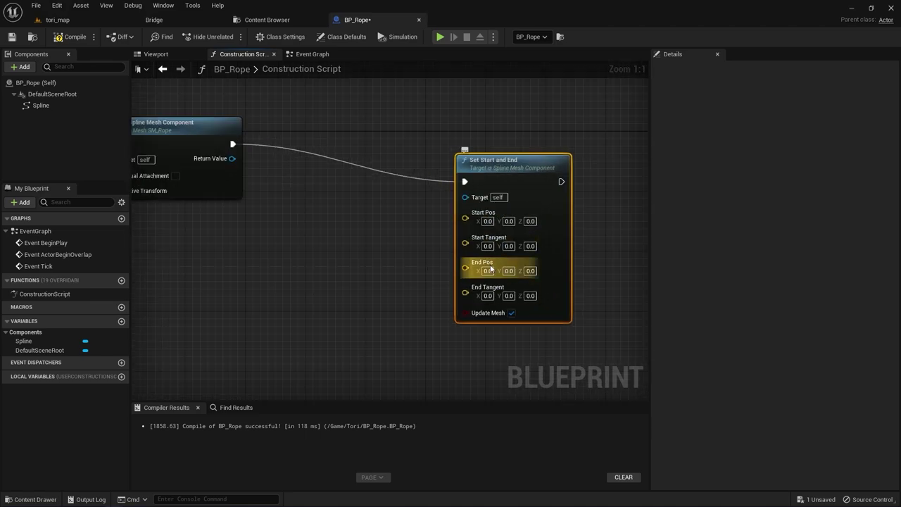
right_drag(421, 267, 414, 289)
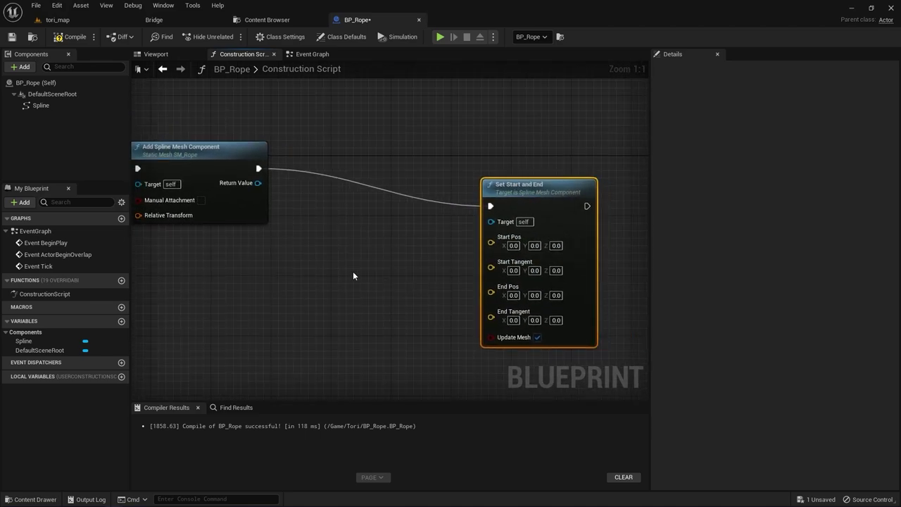
right_drag(353, 275, 404, 258)
click(310, 150)
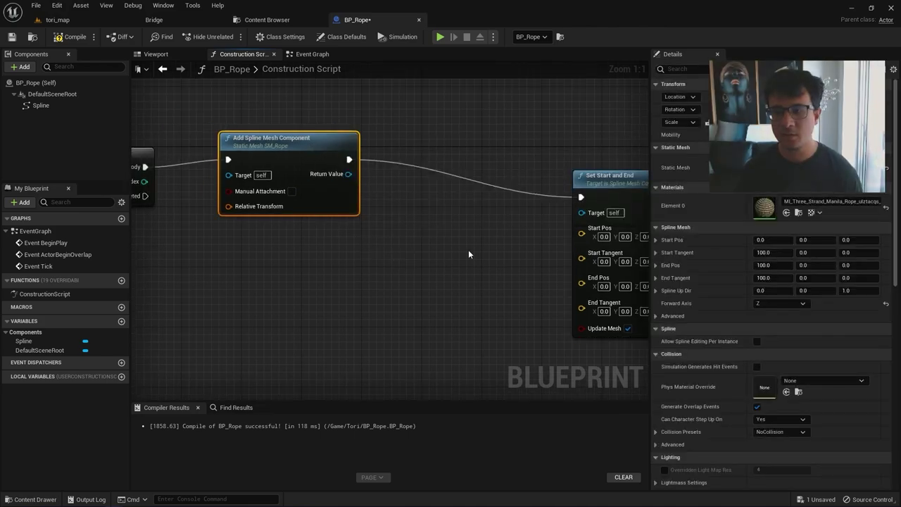
right_drag(469, 254, 412, 242)
right_drag(402, 274, 348, 257)
scroll(387, 270, down, 1)
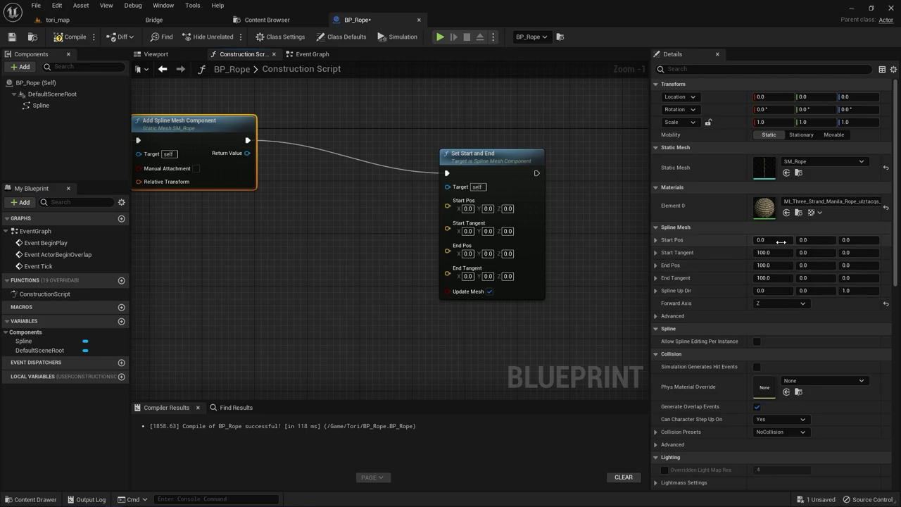
click(497, 222)
- Duplicate the Spline reference node and place the copy below the For Loop node
right_drag(328, 301, 510, 269)
click(466, 259)
right_drag(329, 253, 532, 197)
right_drag(317, 233, 463, 287)
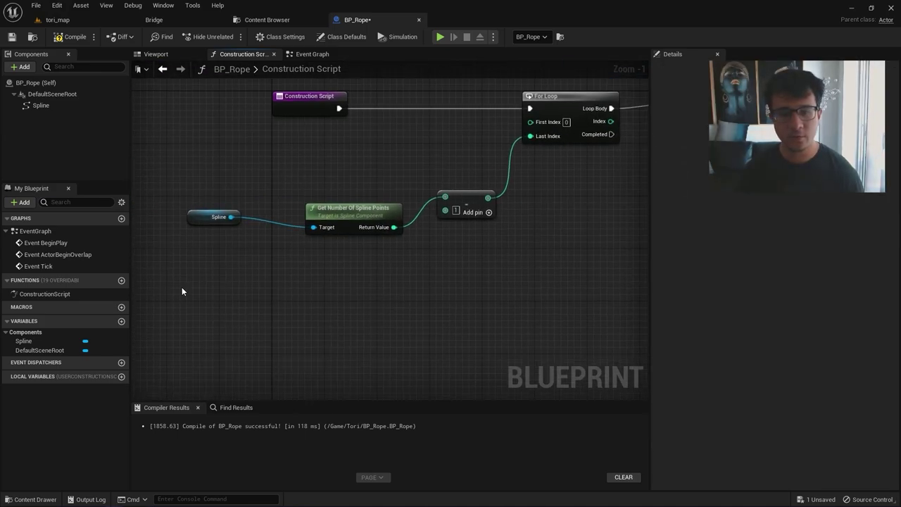
drag(150, 163, 149, 161)
right_drag(387, 321, 267, 290)
right_drag(365, 309, 234, 317)
key(ctrl+v)
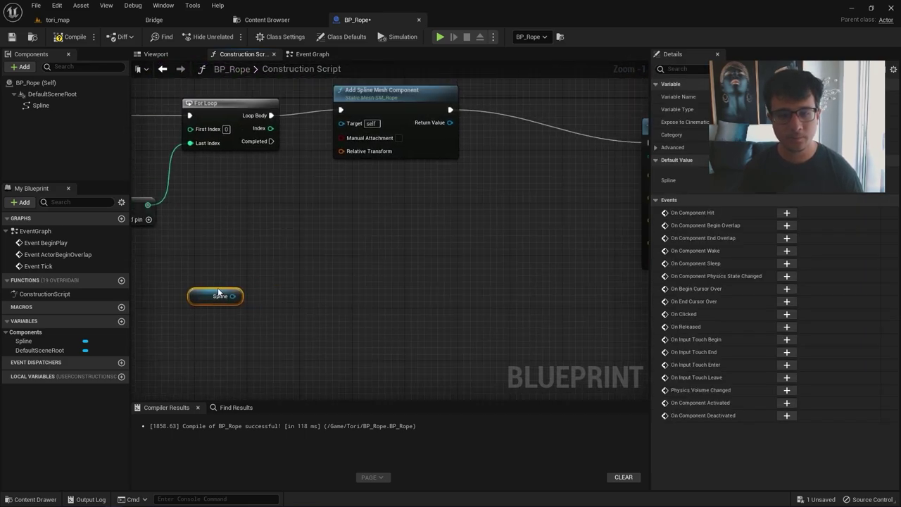
- Add a Get Location at Spline Point node connected to the copied Spline reference
drag(218, 292, 330, 214)
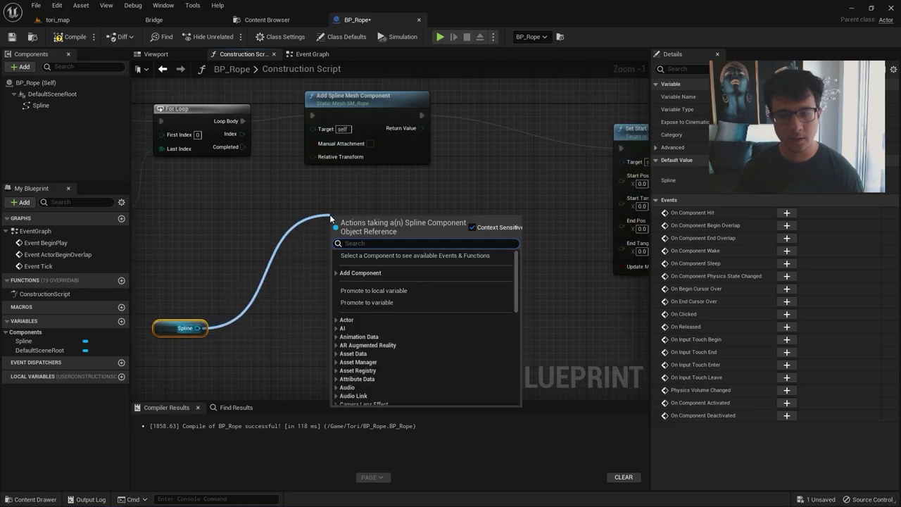
text(get spli)
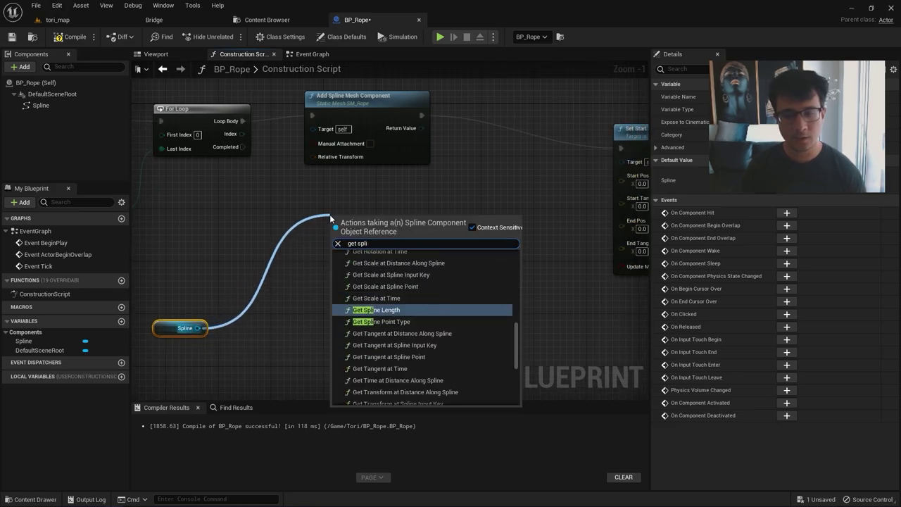
text(ne loca)
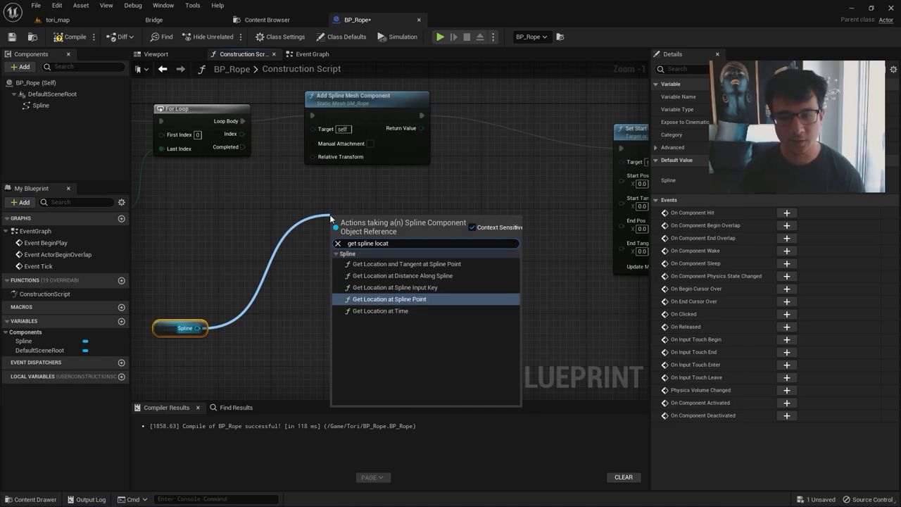
text(t)
key(Return)
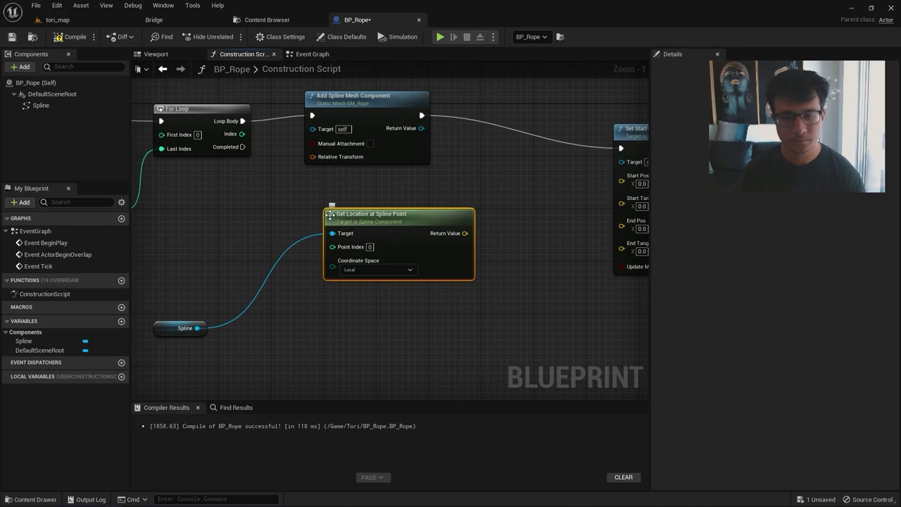
- Add a Get Tangent at Spline Point node connected to the same Spline reference, below the location node
right_drag(204, 328, 207, 250)
drag(208, 249, 325, 275)
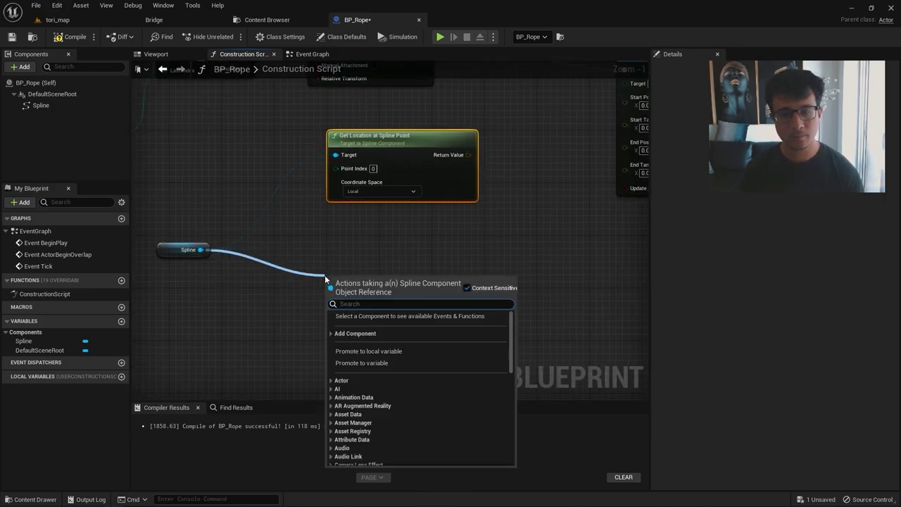
text(get t)
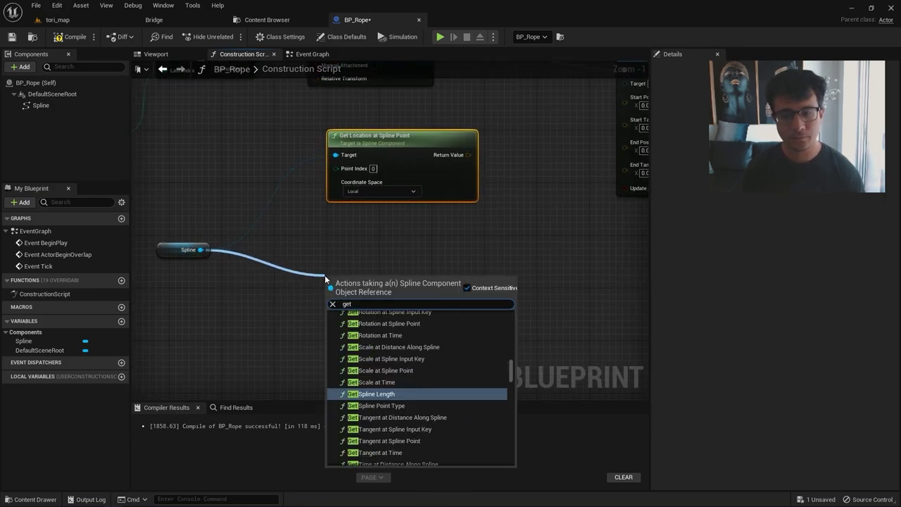
text(angent at spl)
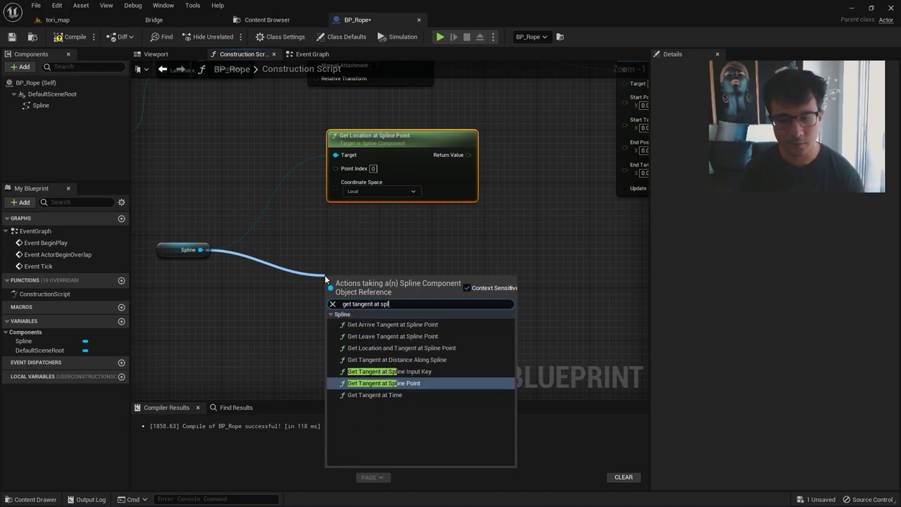
key(Return)
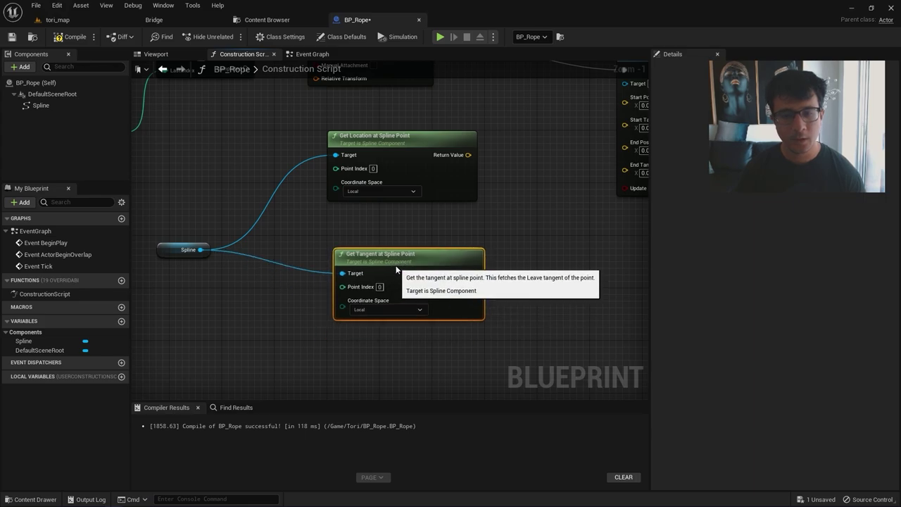
- Compile the blueprint and connect the For Loop's Index to the Point Index of both the location and tangent nodes
right_drag(304, 191, 350, 252)
click(78, 37)
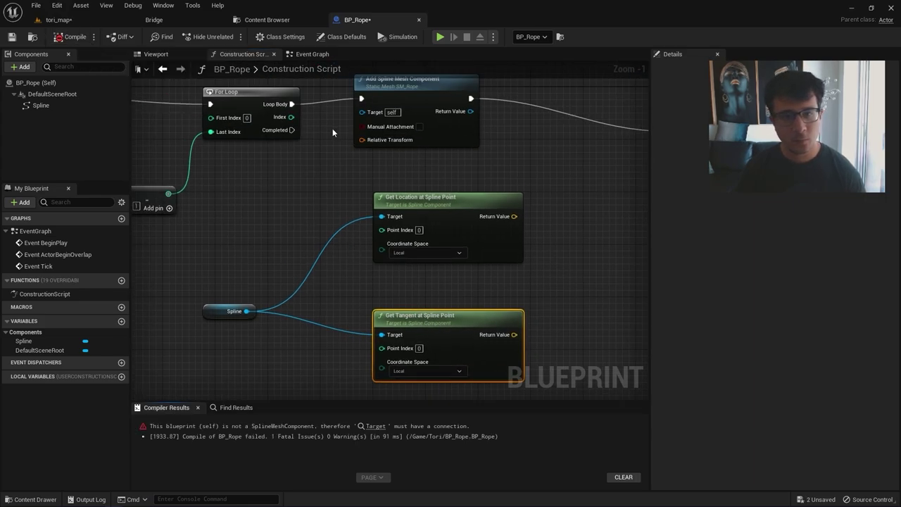
drag(291, 117, 381, 229)
drag(291, 117, 388, 349)
- Check how the rope blueprint appears in the tori_map level and return to BP_Rope
click(71, 23)
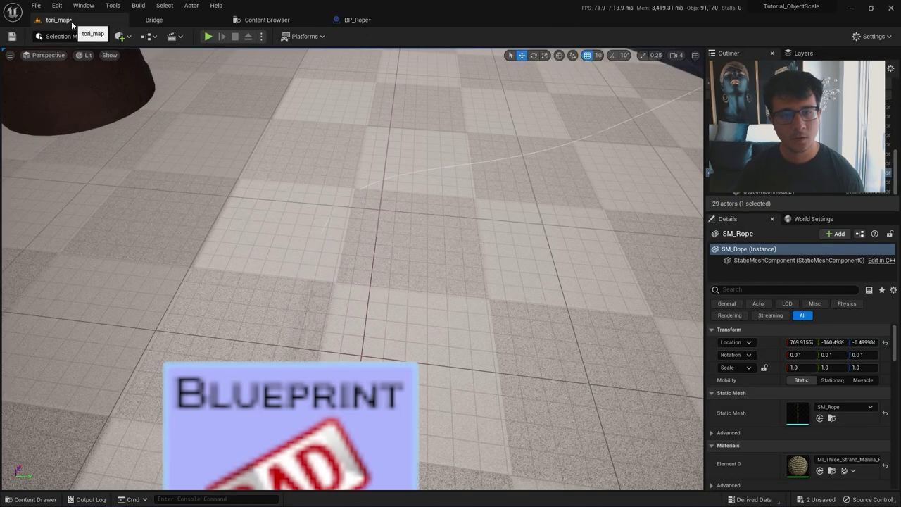
right_drag(303, 273, 160, 267)
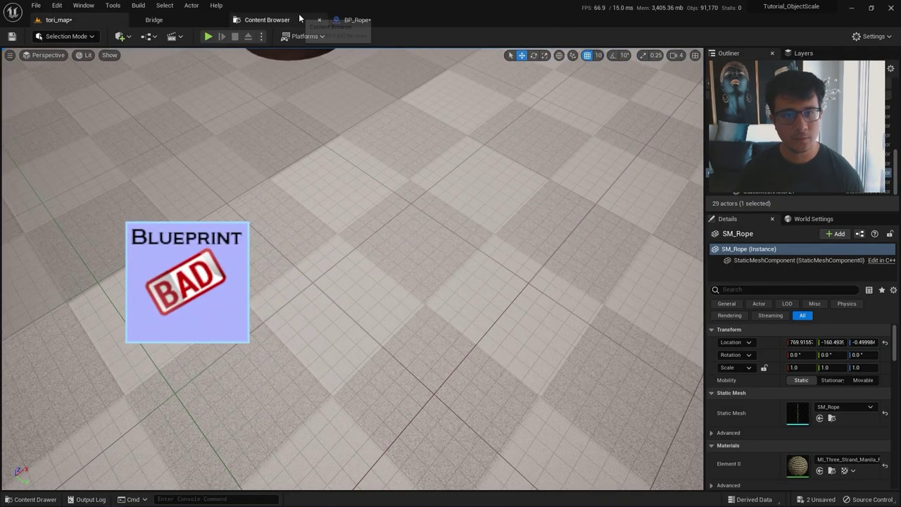
click(359, 21)
- Connect the location and tangent return values to Start Pos and Start Tangent on Set Start and End, and compile
right_drag(556, 271, 314, 268)
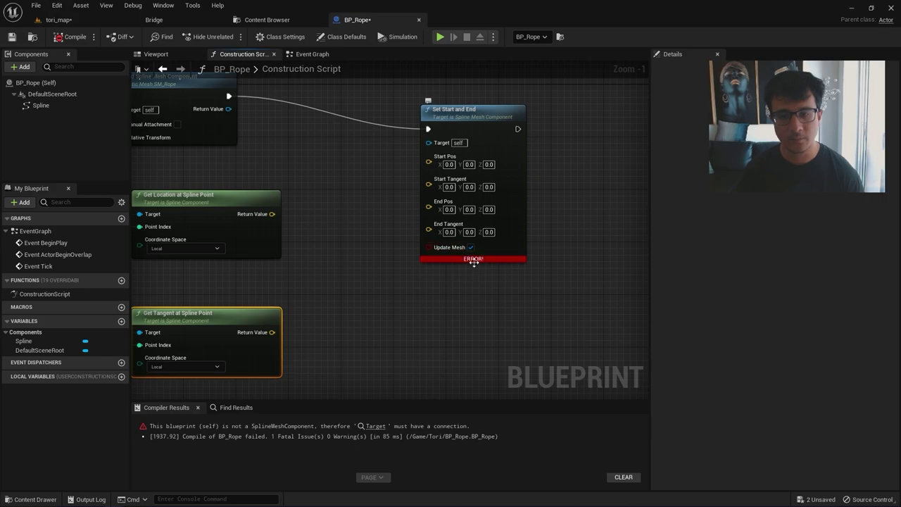
right_drag(331, 239, 421, 280)
drag(361, 255, 362, 372)
click(74, 36)
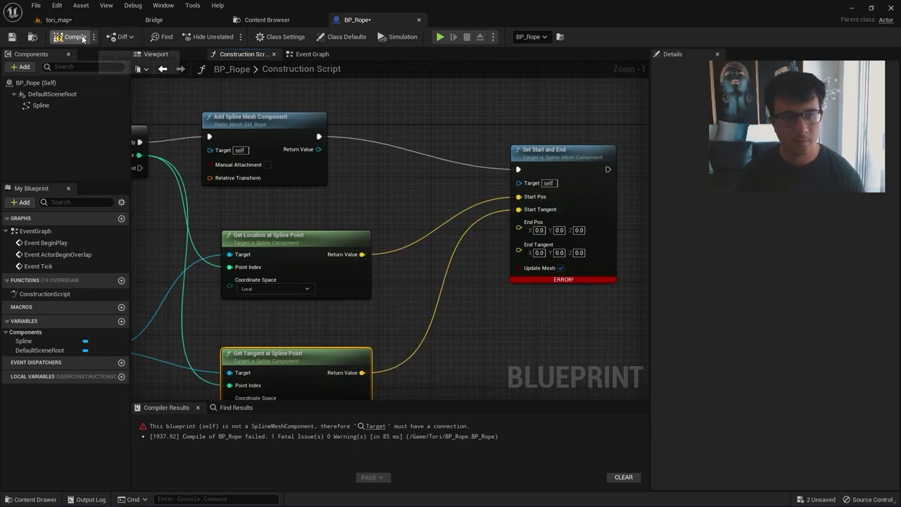
- Inspect the SM_Rope mesh in the tori_map level, focusing on the upright rope and its pivot
right_drag(259, 159, 370, 173)
click(58, 19)
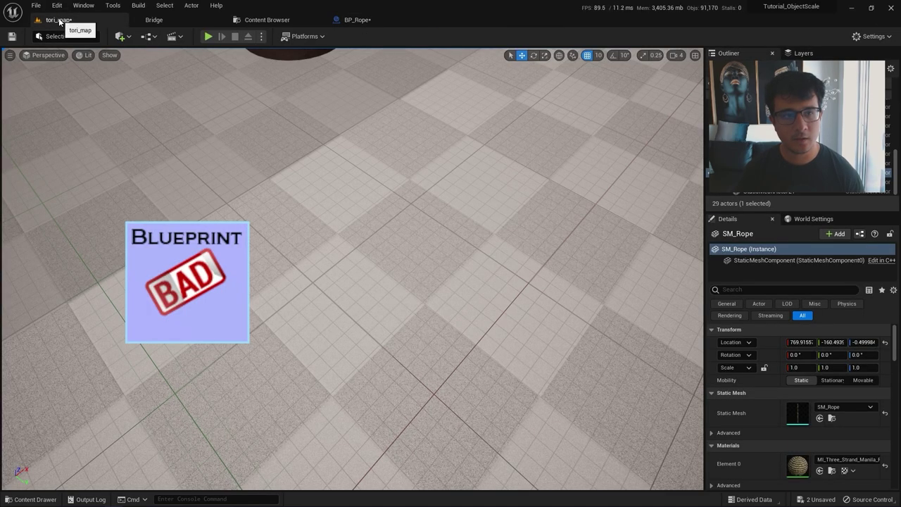
key(g)
right_drag(320, 300, 345, 366)
key(g)
key(f)
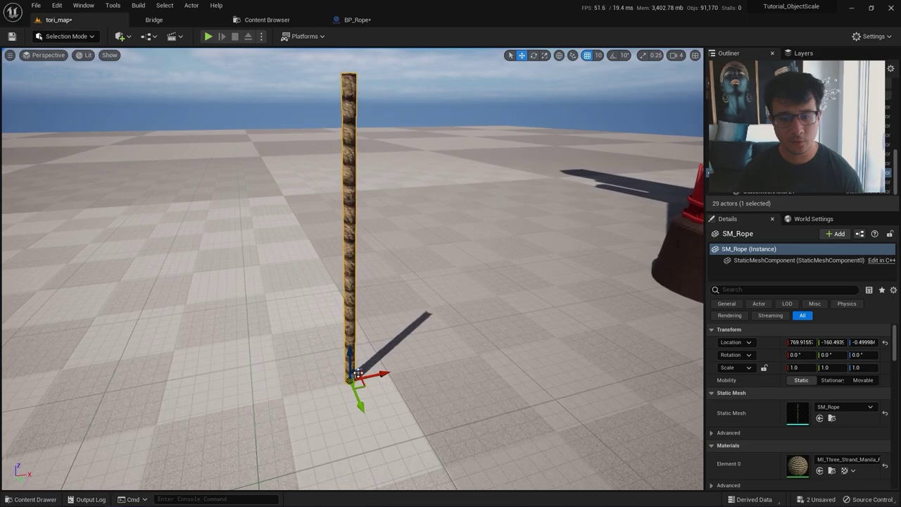
- Duplicate the Get Location and Get Tangent at Spline Point nodes in BP_Rope and connect Spline to the Target of both copies
right_click(352, 379)
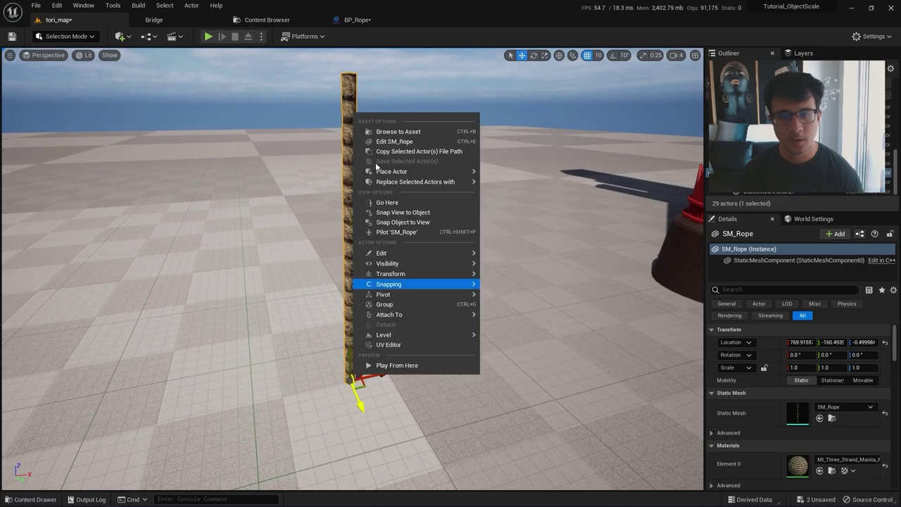
click(358, 21)
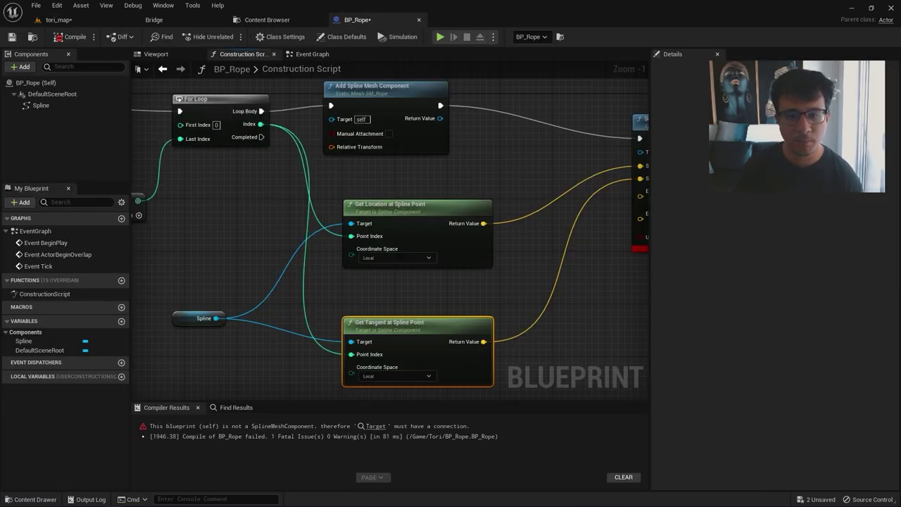
scroll(407, 252, down, 2)
right_drag(455, 308, 421, 251)
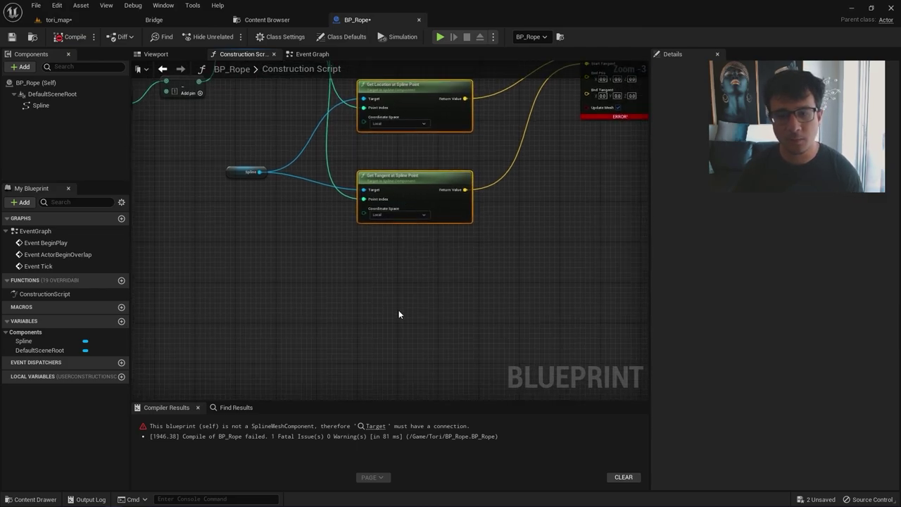
key(ctrl+v)
drag(437, 264, 426, 264)
right_drag(333, 216, 347, 273)
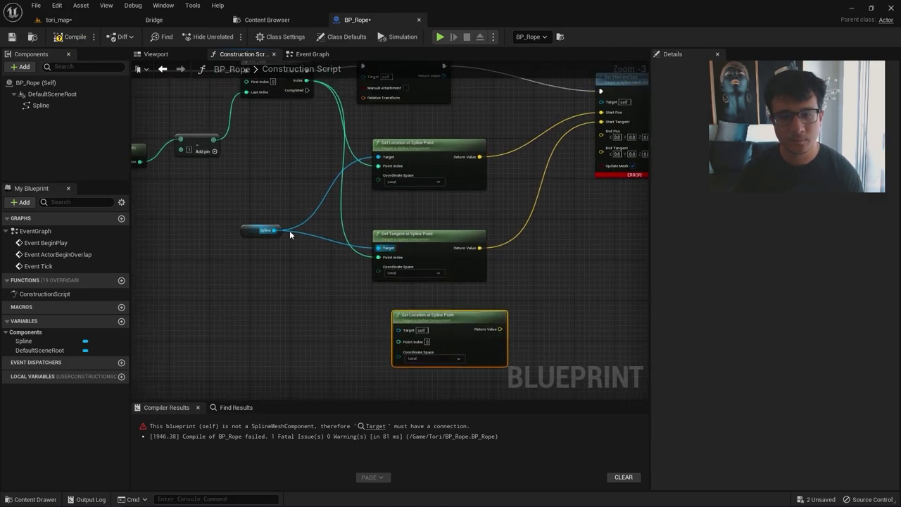
drag(274, 231, 400, 330)
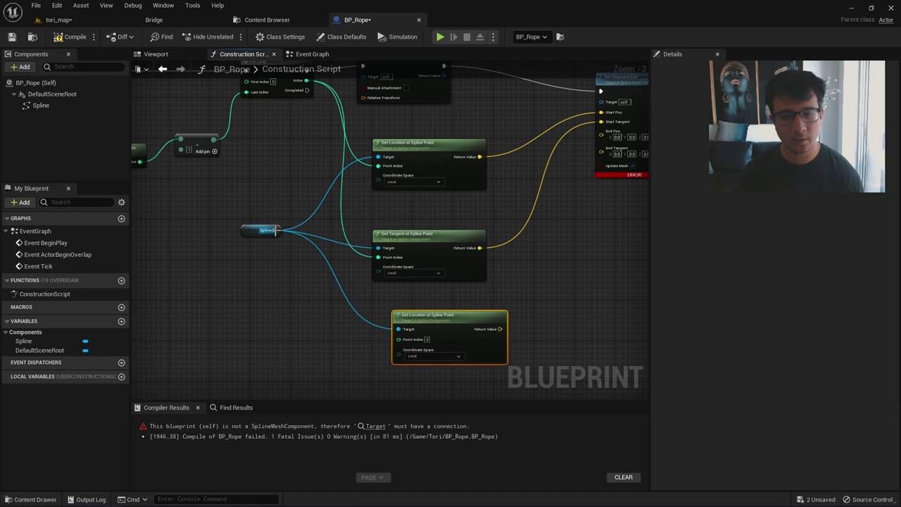
drag(276, 230, 397, 226)
- Add 1 to the For Loop's Index with an Add node and connect the sum to the Point Index of both duplicated nodes
right_drag(321, 147, 337, 286)
drag(321, 121, 315, 195)
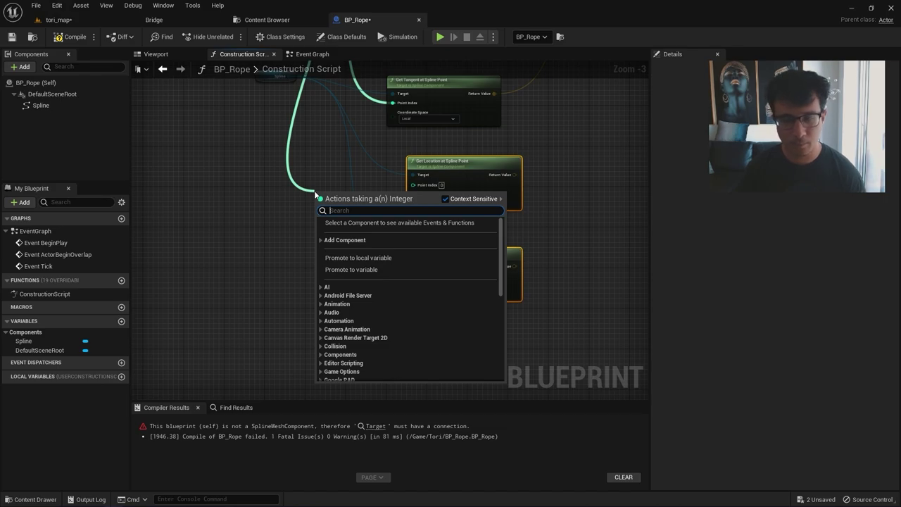
text(+)
key(Return)
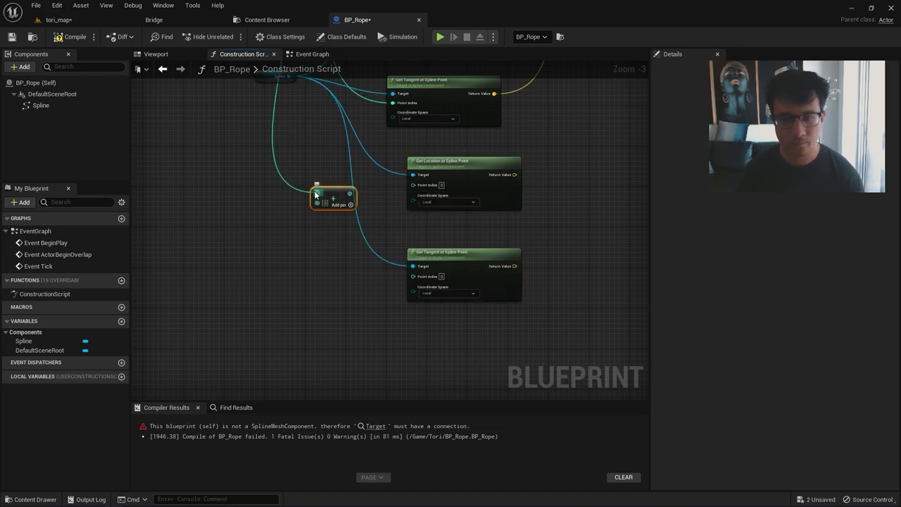
scroll(314, 195, up, 3)
right_drag(421, 199, 392, 202)
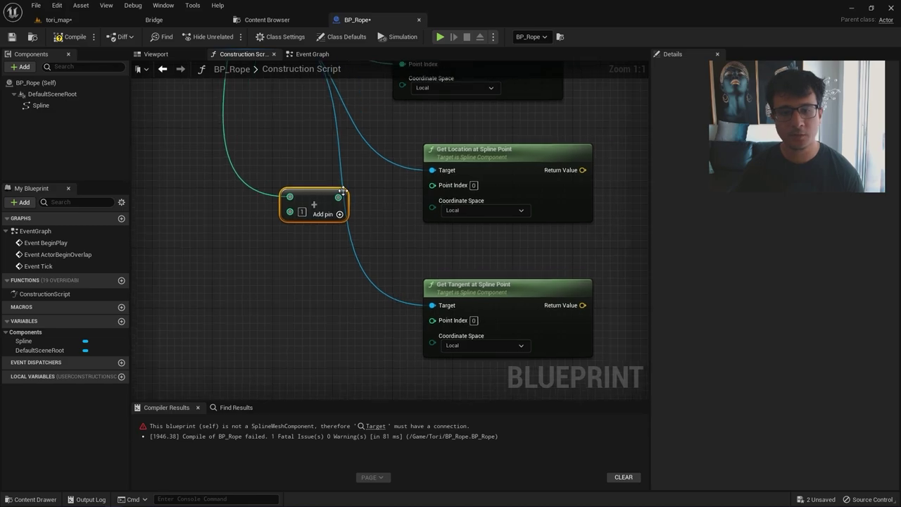
drag(339, 197, 441, 322)
- Connect the duplicated location and tangent return values to End Pos and End Tangent on Set Start and End
scroll(539, 216, down, 1)
right_drag(539, 216, 361, 364)
drag(400, 325, 526, 117)
right_drag(467, 222, 487, 85)
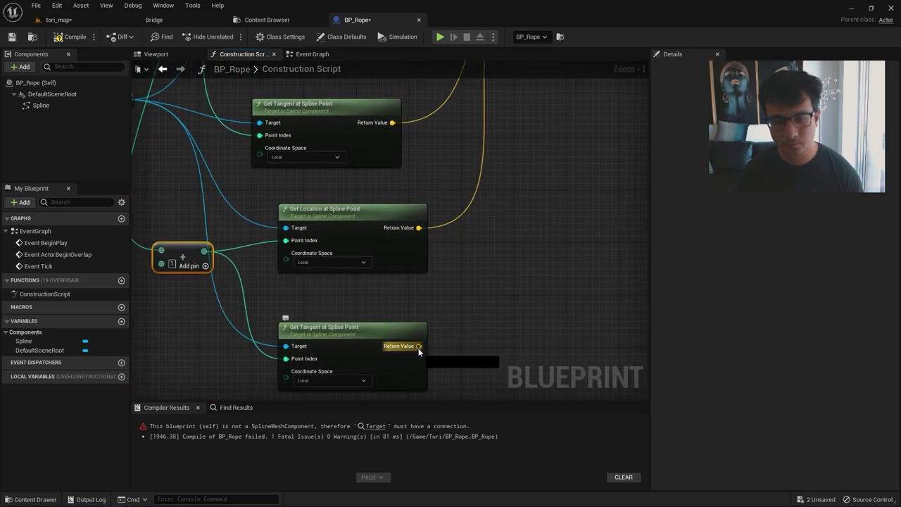
drag(419, 347, 544, 275)
right_drag(521, 331, 443, 290)
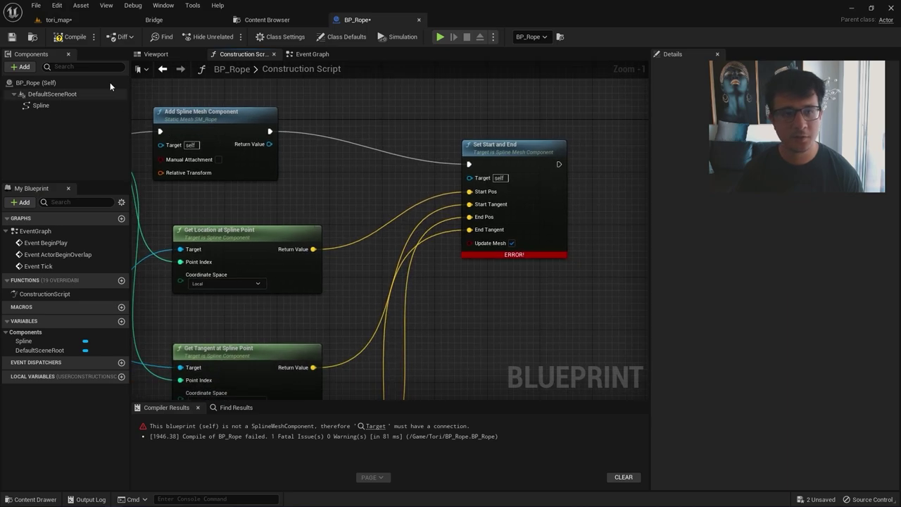
- Connect the Return Value of Add Spline Mesh Component to the Target of Set Start and End, and compile
right_drag(236, 181, 346, 195)
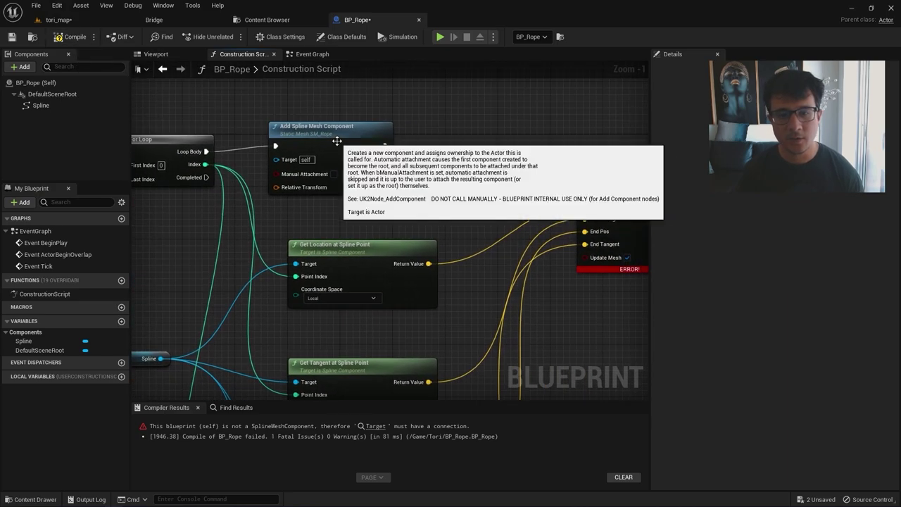
drag(334, 135, 346, 108)
right_drag(394, 203, 309, 146)
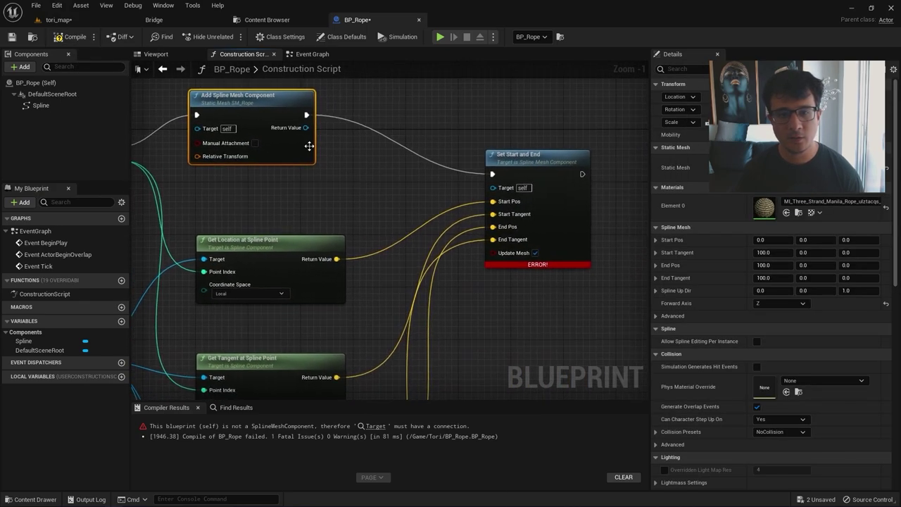
drag(306, 128, 498, 190)
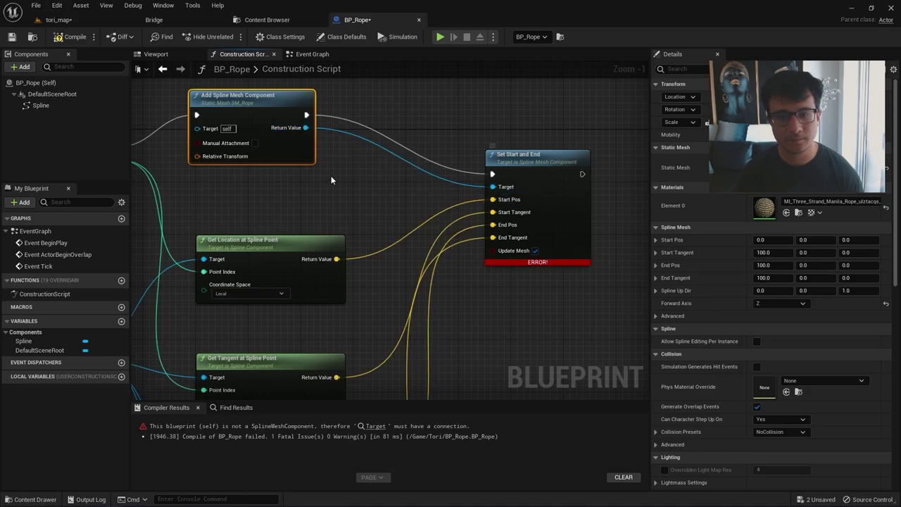
click(73, 37)
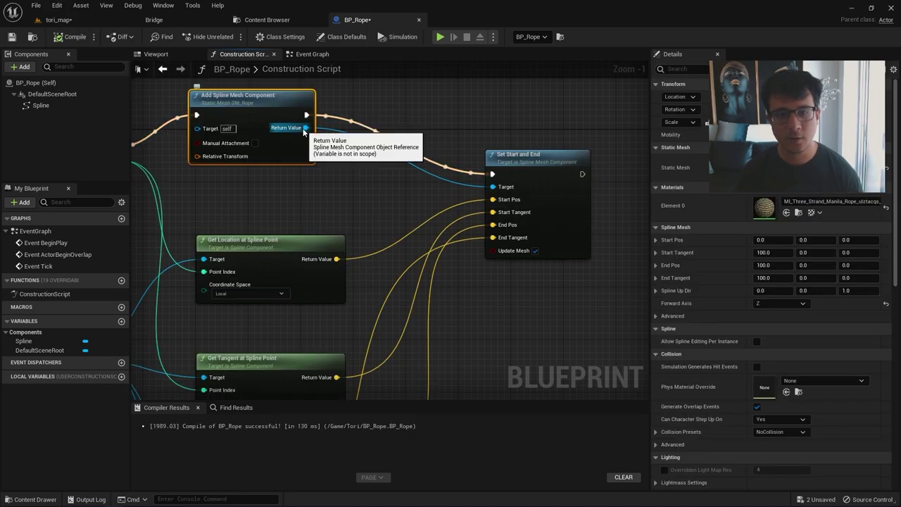
- Compile BP_Rope with the Target of Set Start and End disconnected, and restore the connection from Add Spline Mesh Component
alt+click(494, 188)
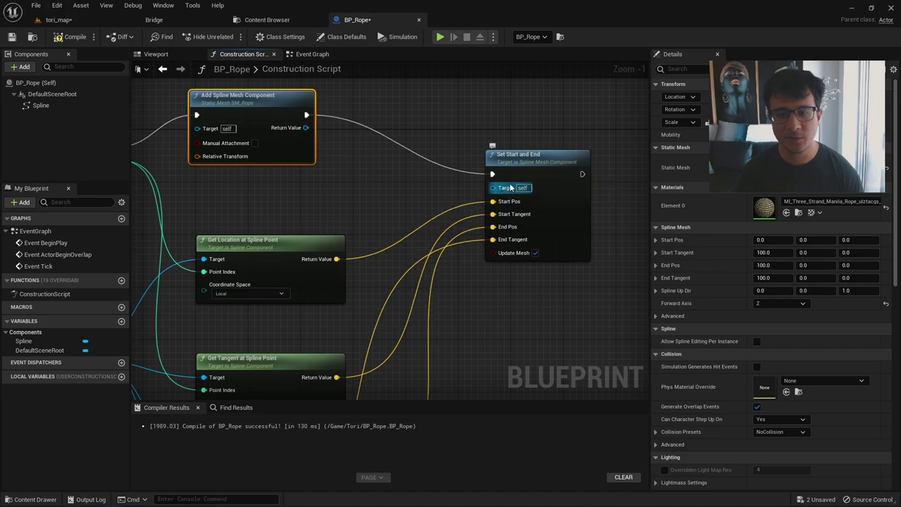
click(73, 37)
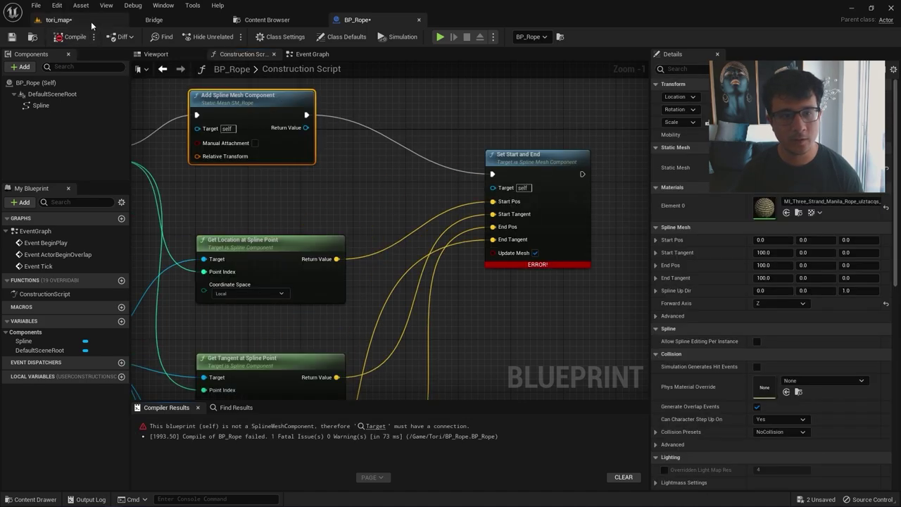
drag(306, 128, 493, 187)
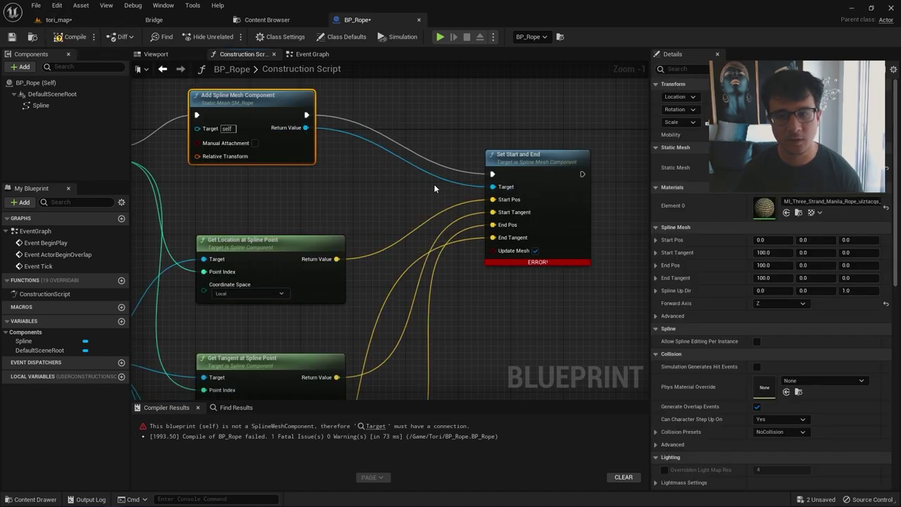
- Delete the curved test rope blueprint and the upright SM_Rope mesh from the tori_map level
click(81, 21)
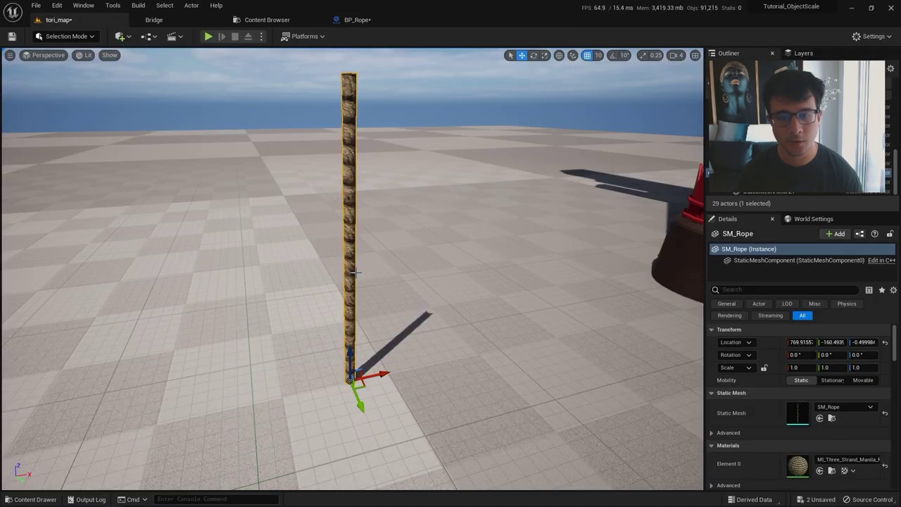
right_drag(355, 273, 376, 280)
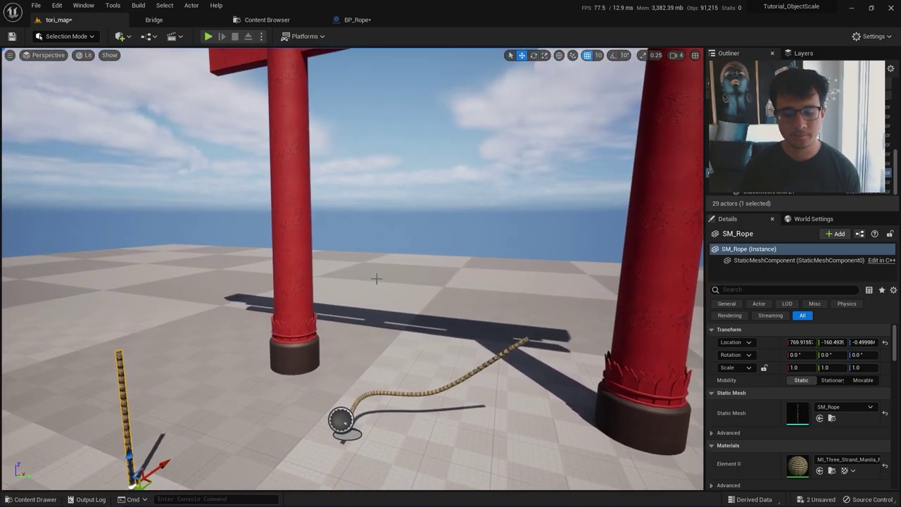
click(335, 411)
right_drag(335, 411, 274, 390)
key(Delete)
click(307, 318)
key(Delete)
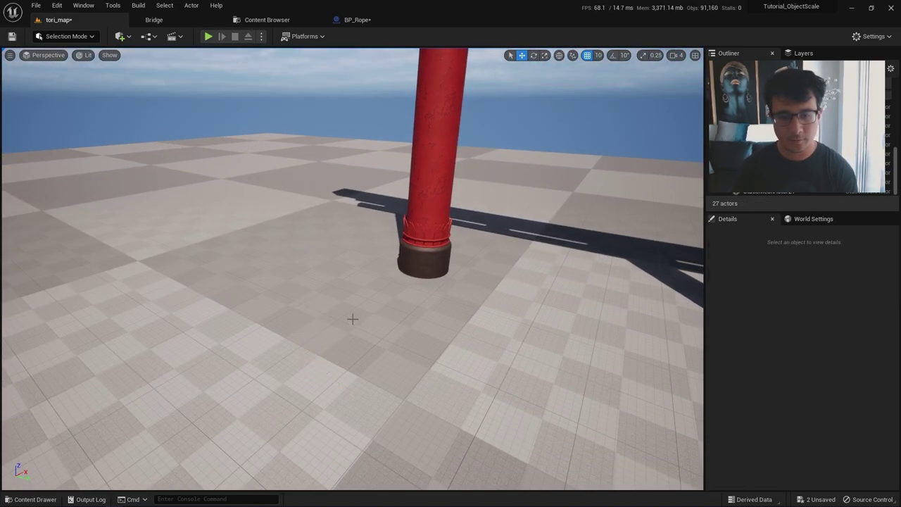
- Place BP_Rope from the Tori folder at the upper part of the red gate's pillar
right_drag(352, 317, 380, 317)
key(ctrl+space)
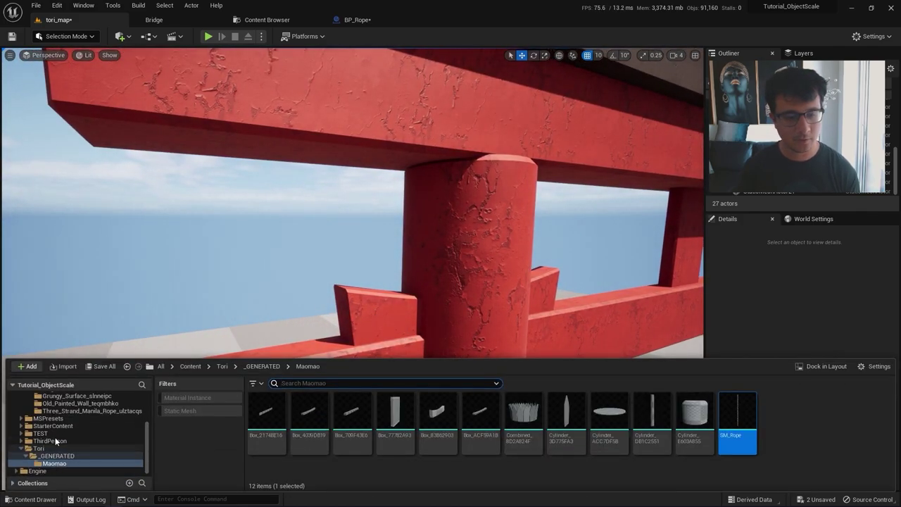
click(39, 448)
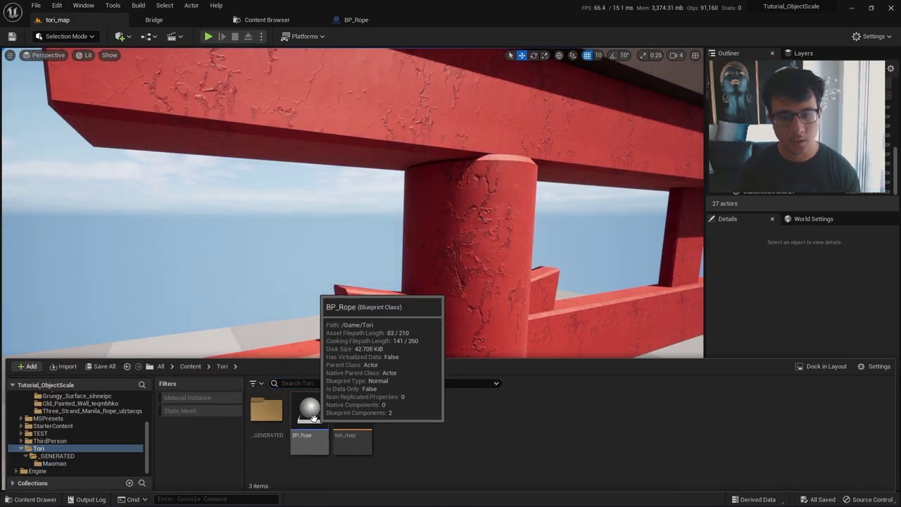
drag(313, 418, 406, 290)
mouse_move(460, 316)
right_down()
mouse_move(451, 315)
mouse_move(454, 324)
mouse_move(460, 316)
right_up()
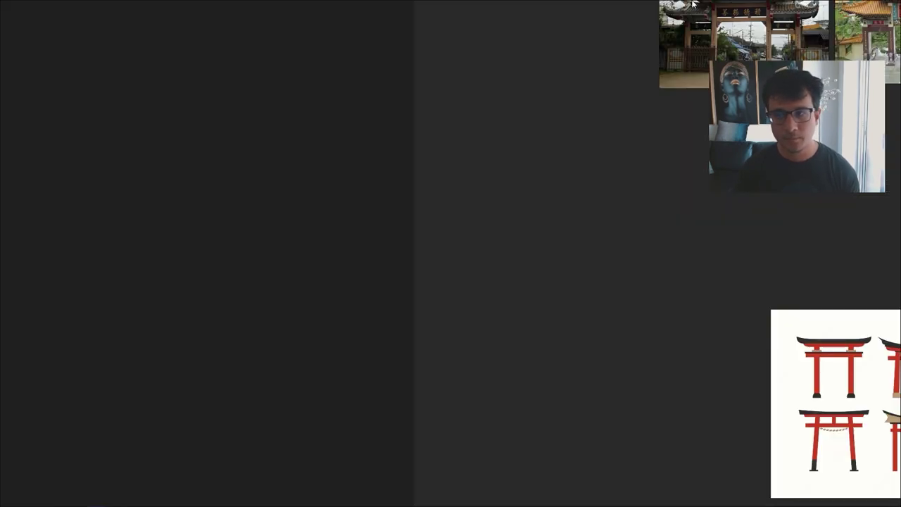
- Examine how the rope is tied around the pillar in the torii gate reference photo, and return to Unreal Editor
middle_drag(693, 3, 430, 72)
mouse_move(886, 247)
middle_down()
mouse_move(612, 193)
mouse_move(417, 204)
middle_up()
scroll(416, 205, up, 8)
scroll(341, 201, up, 3)
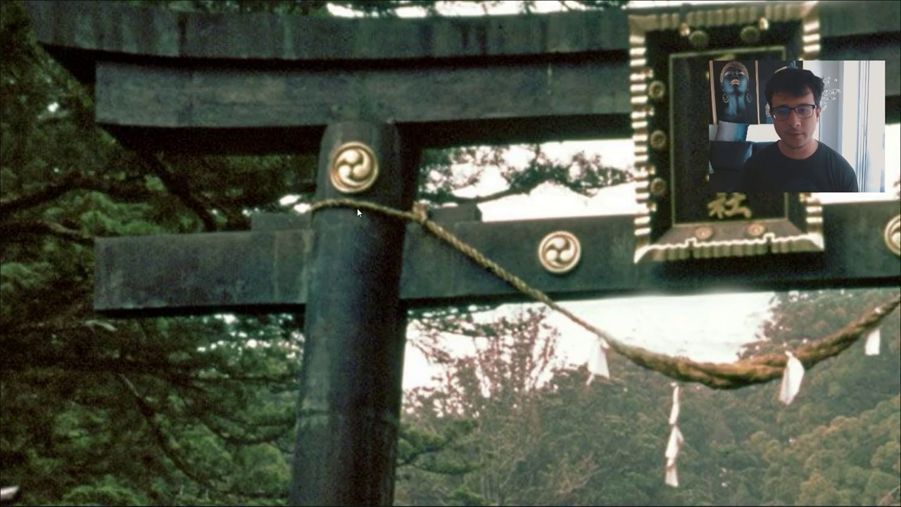
scroll(423, 207, down, 5)
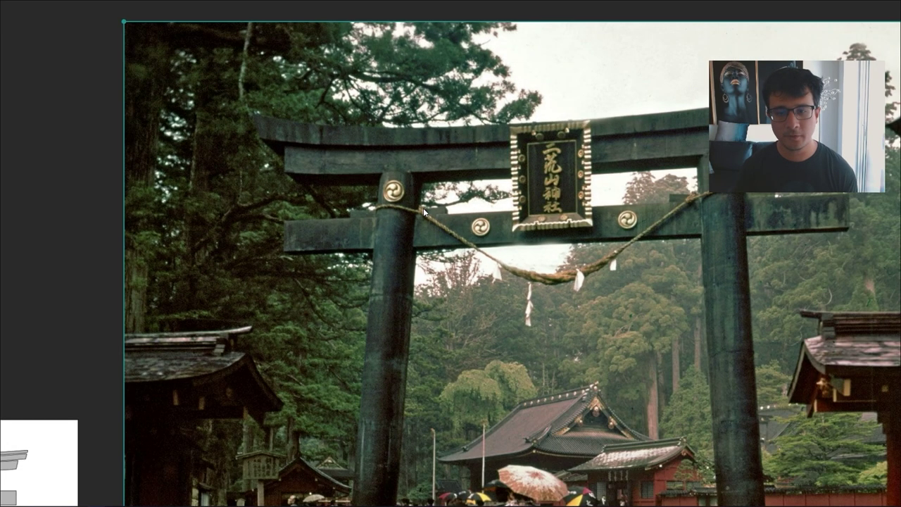
key(alt+Tab)
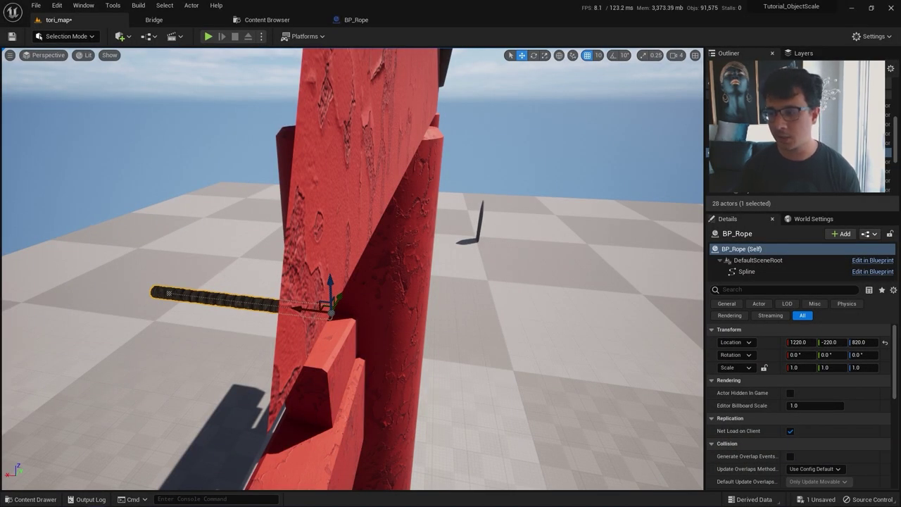
- Shorten the placed rope by moving its end spline point in close to the pillar's surface
click(373, 307)
right_drag(374, 306, 422, 345)
key(d)
click(266, 309)
click(283, 308)
key(a)
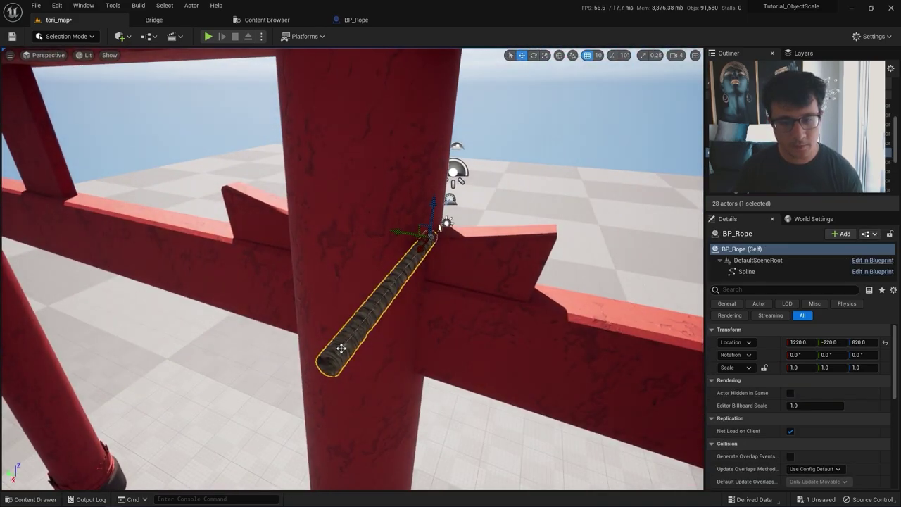
click(340, 349)
right_drag(339, 349, 345, 398)
key(e)
right_drag(404, 369, 408, 368)
key(a)
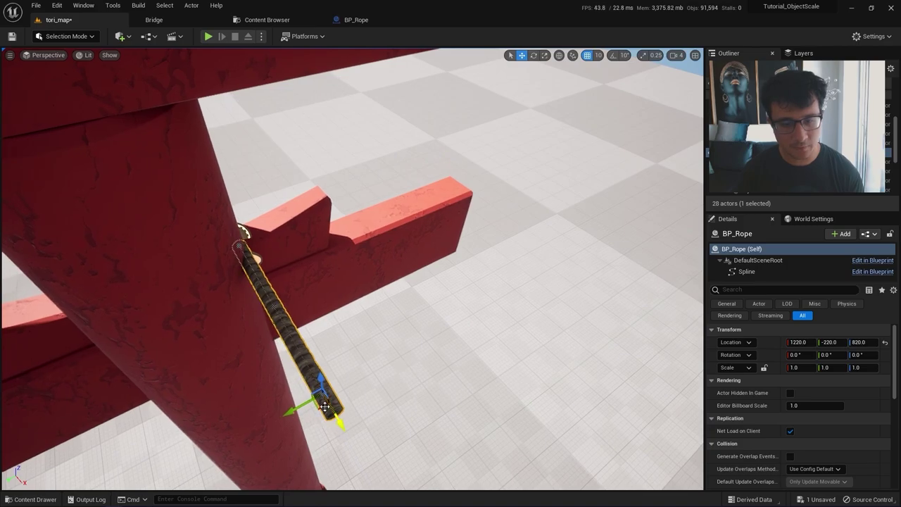
drag(323, 407, 255, 294)
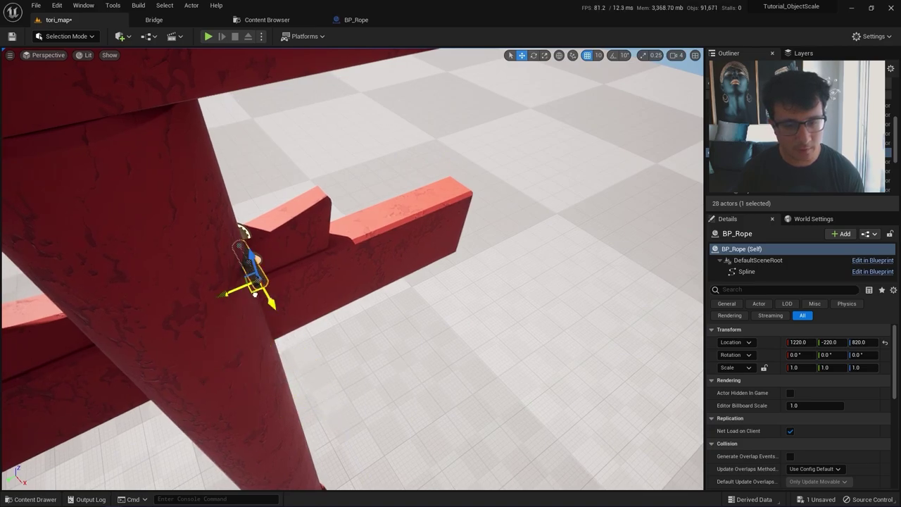
- Turn off grid snapping and extend the rope across the pillar's front with an additional spline point
click(587, 56)
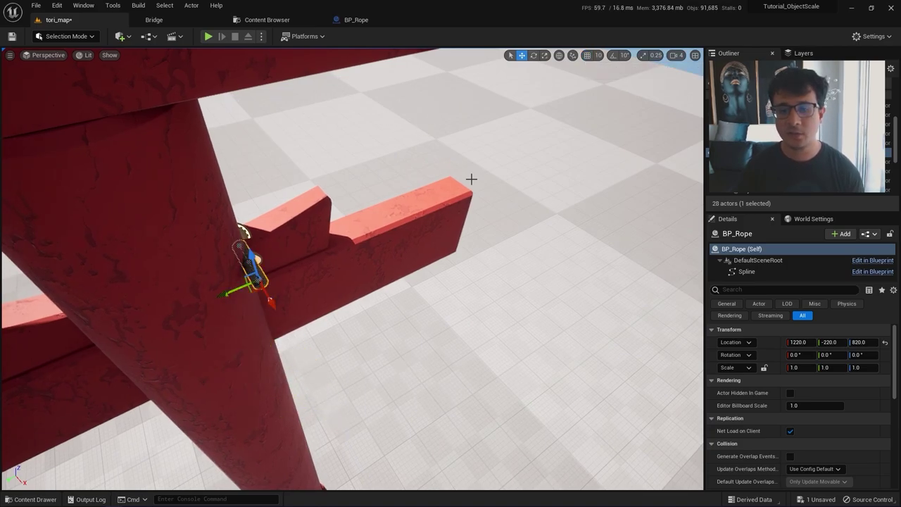
right_drag(471, 179, 241, 382)
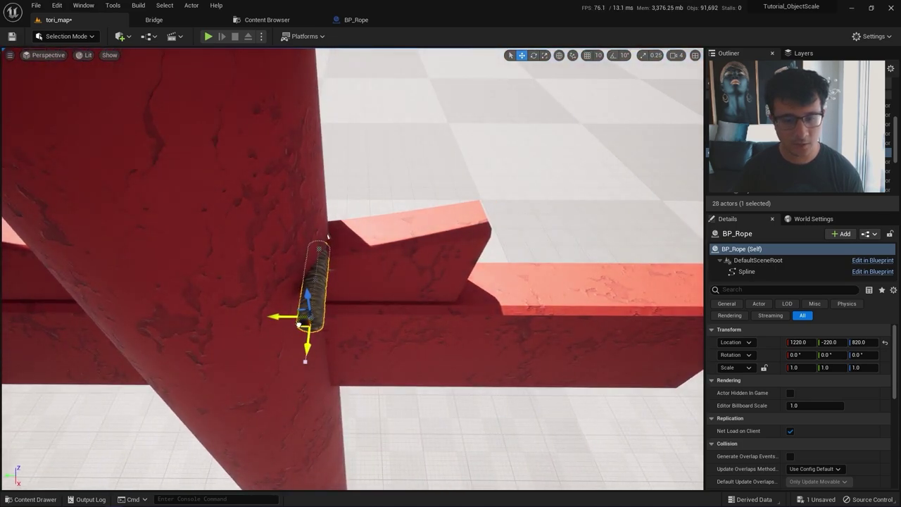
drag(301, 323, 304, 335)
drag(245, 358, 140, 369)
key(e)
drag(197, 382, 166, 390)
- Reposition the rope's middle and starting spline points so the curve hugs the side of the pillar
click(317, 326)
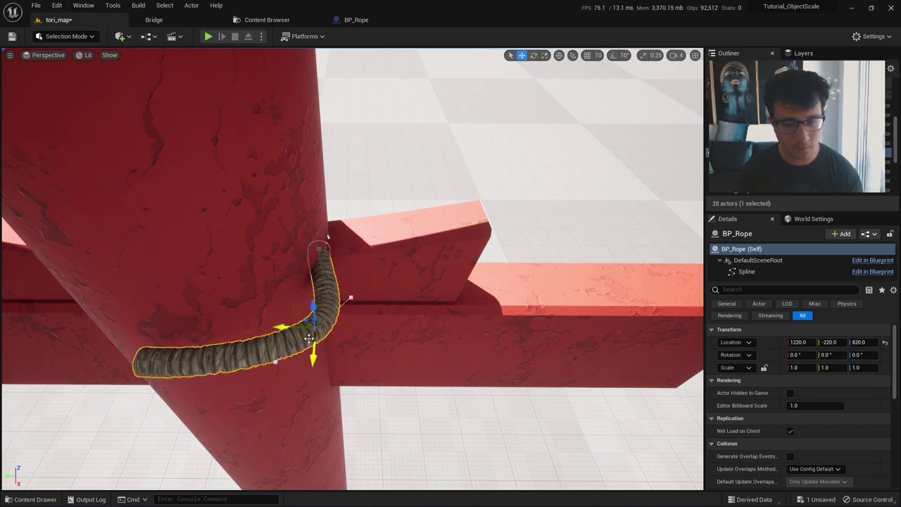
drag(310, 339, 291, 327)
click(319, 260)
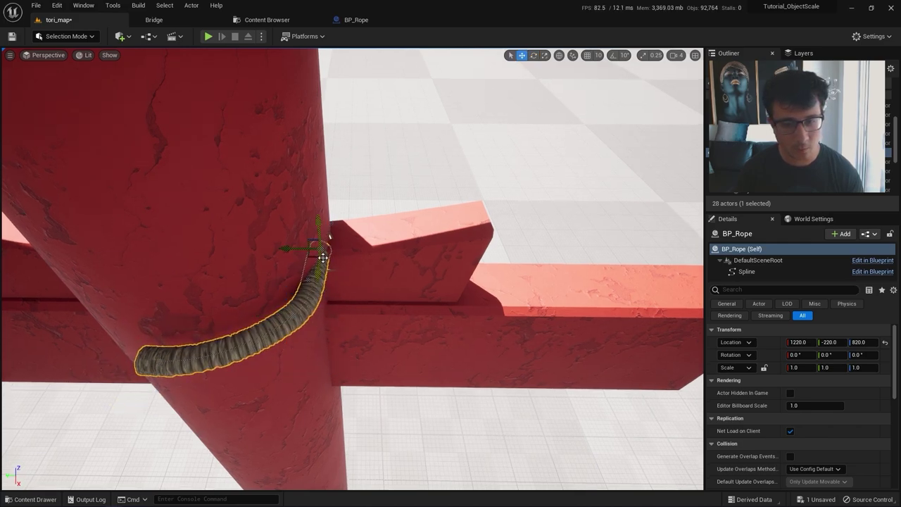
drag(310, 255, 329, 243)
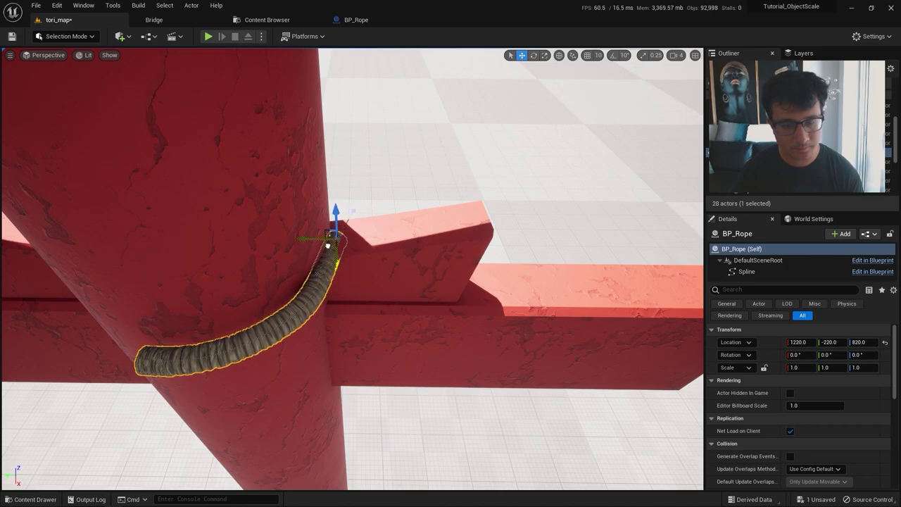
right_drag(328, 246, 398, 248)
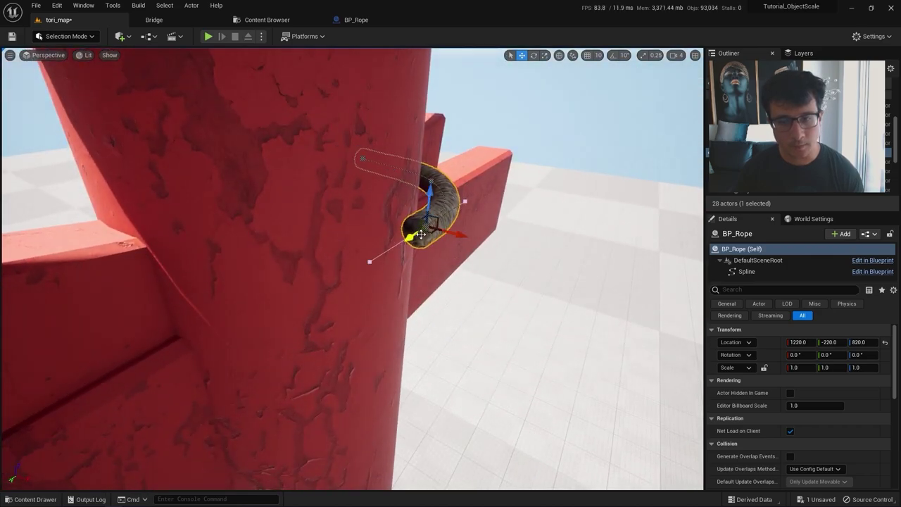
- Extend the rope around the side of the pillar with additional spline points that follow its curved surface
alt+drag(420, 235, 190, 218)
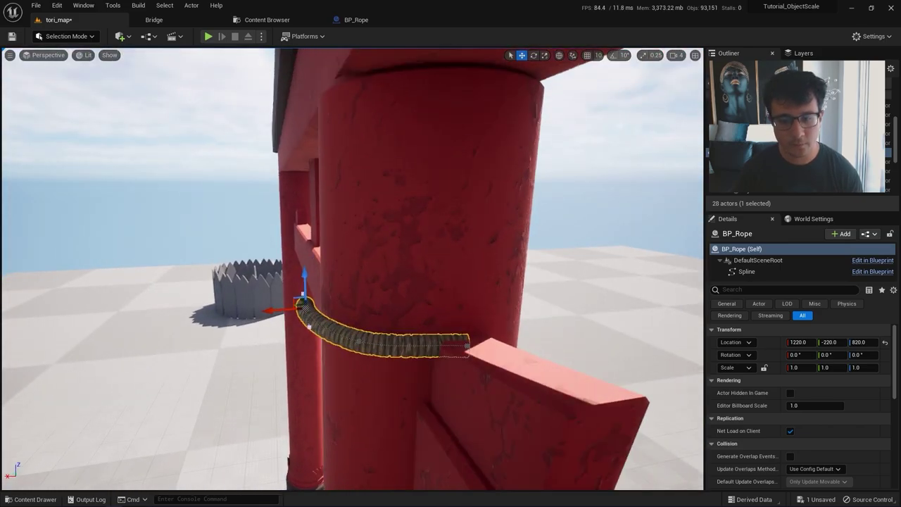
alt+drag(380, 260, 487, 356)
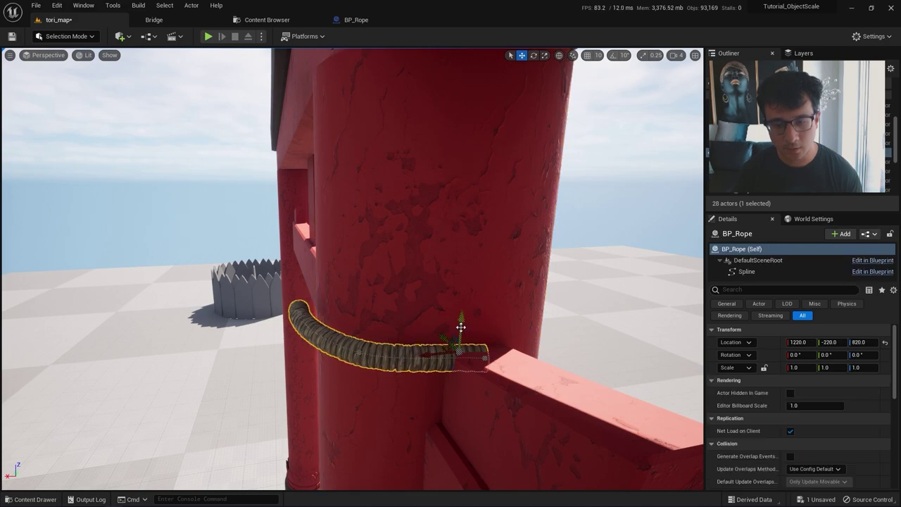
drag(461, 328, 662, 374)
right_drag(347, 235, 407, 273)
click(343, 238)
right_drag(343, 238, 331, 309)
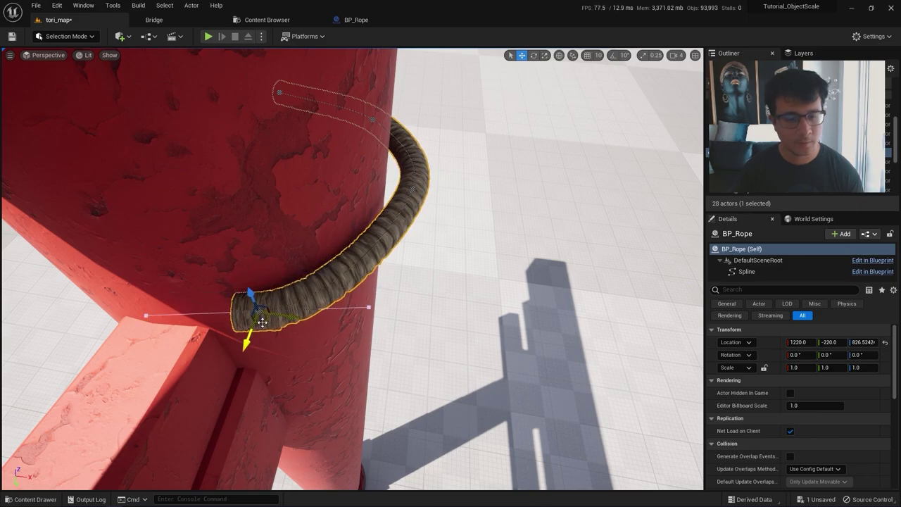
- Continue the rope past the crossbeam with a further spline point, keeping it close to the pillar
alt+drag(262, 322, 399, 201)
key(e)
key(w)
right_drag(404, 200, 535, 222)
right_drag(302, 353, 394, 292)
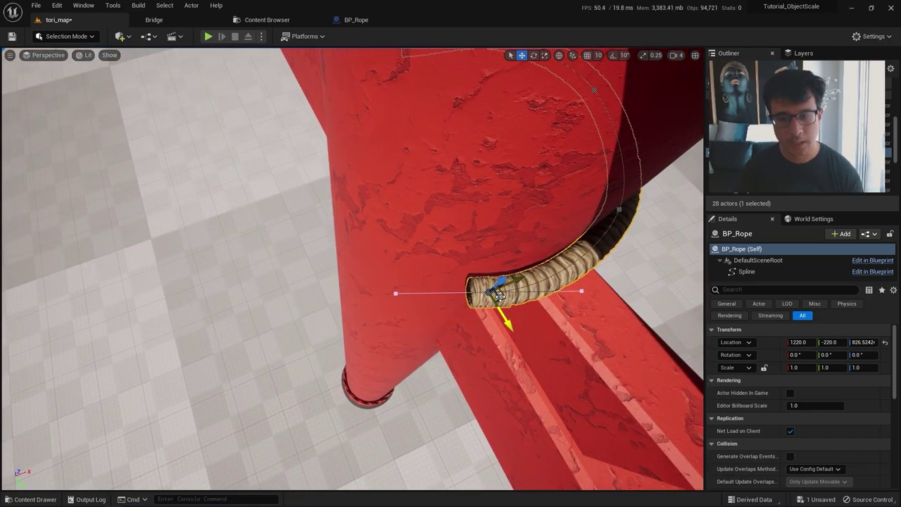
- Wrap the rope around the rest of the pillar with more spline points, rotating each one to follow the curve
alt+drag(502, 297, 384, 248)
key(e)
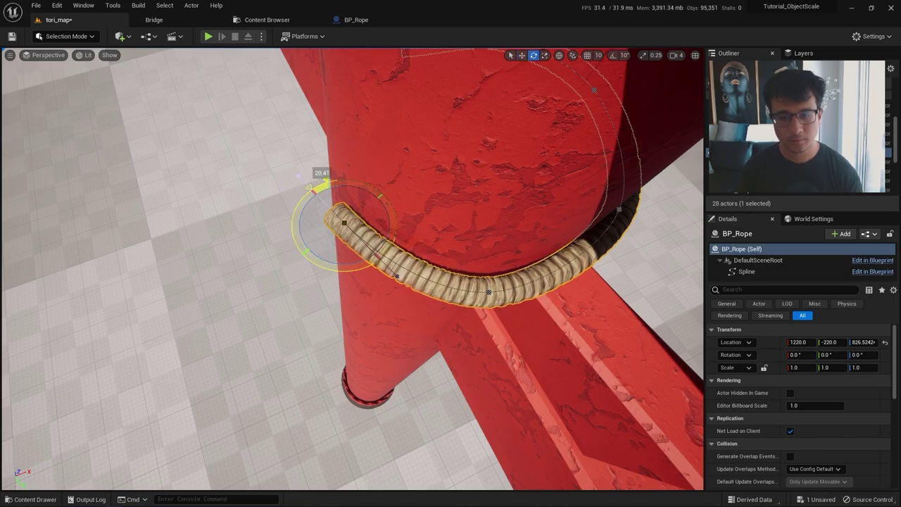
right_drag(384, 248, 423, 218)
key(w)
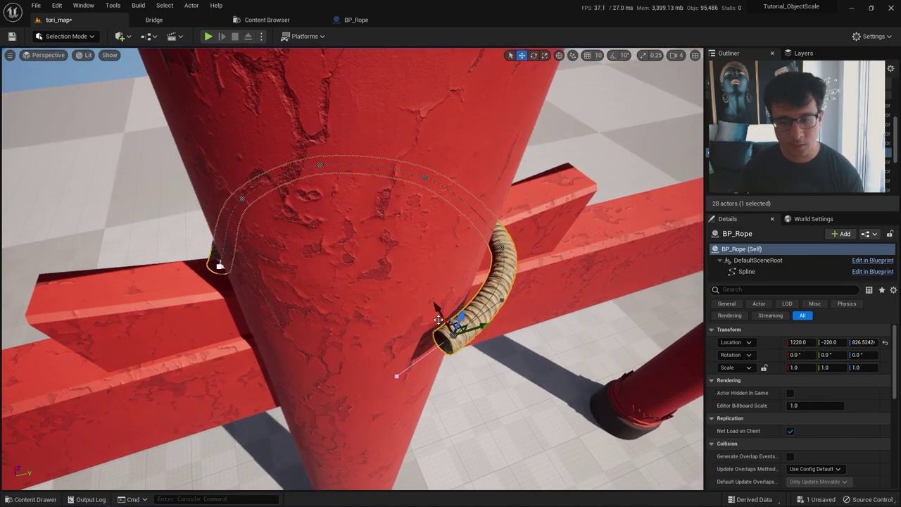
alt+drag(483, 323, 299, 369)
right_drag(299, 368, 353, 389)
key(e)
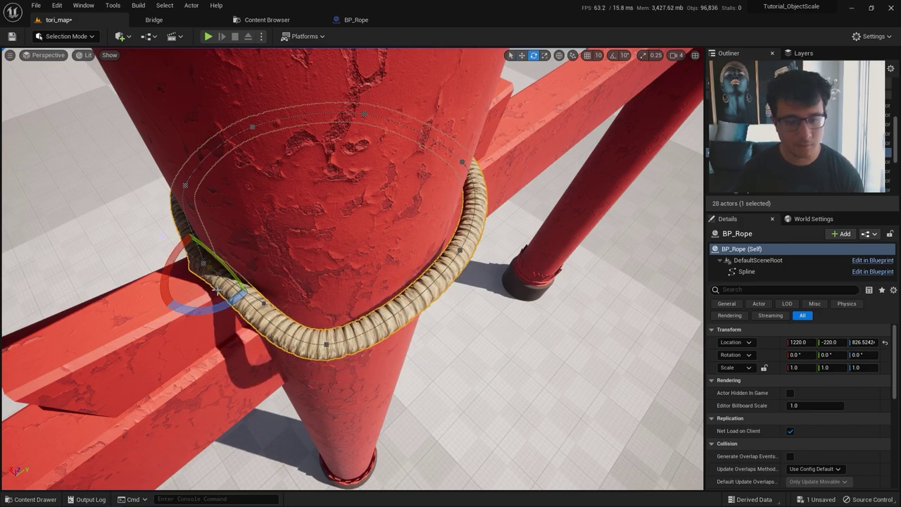
- Pull the rope's spline points in toward the pillar and align its two ends to form a closed loop
right_drag(337, 351, 305, 357)
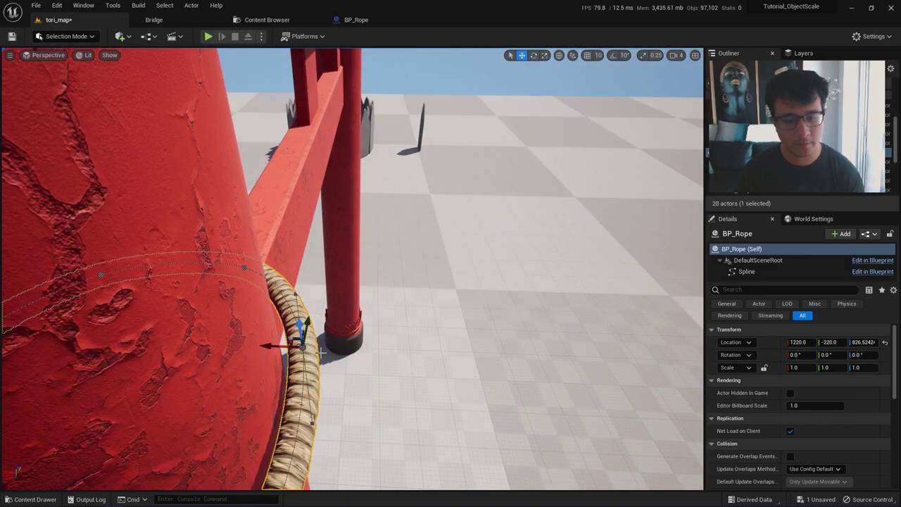
drag(283, 348, 272, 348)
right_drag(272, 347, 247, 328)
click(244, 310)
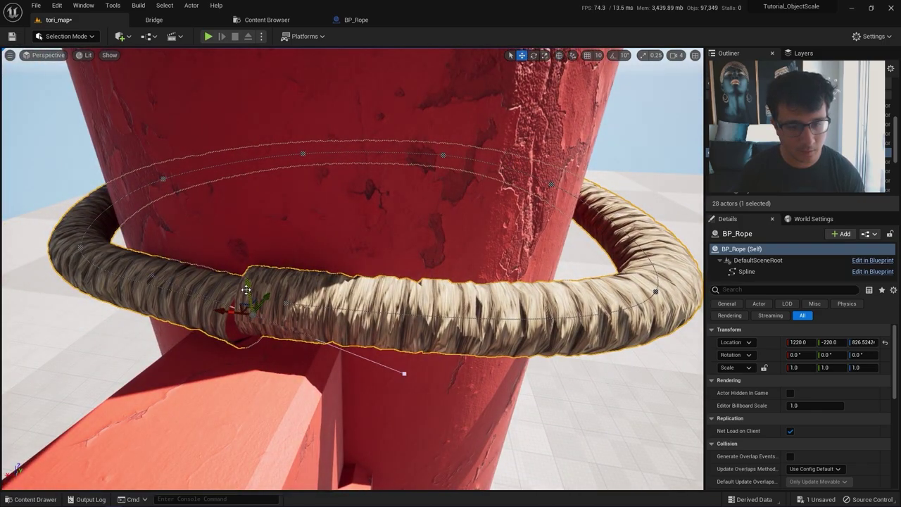
mouse_move(245, 289)
mouse_down()
mouse_move(246, 271)
mouse_move(242, 303)
mouse_up()
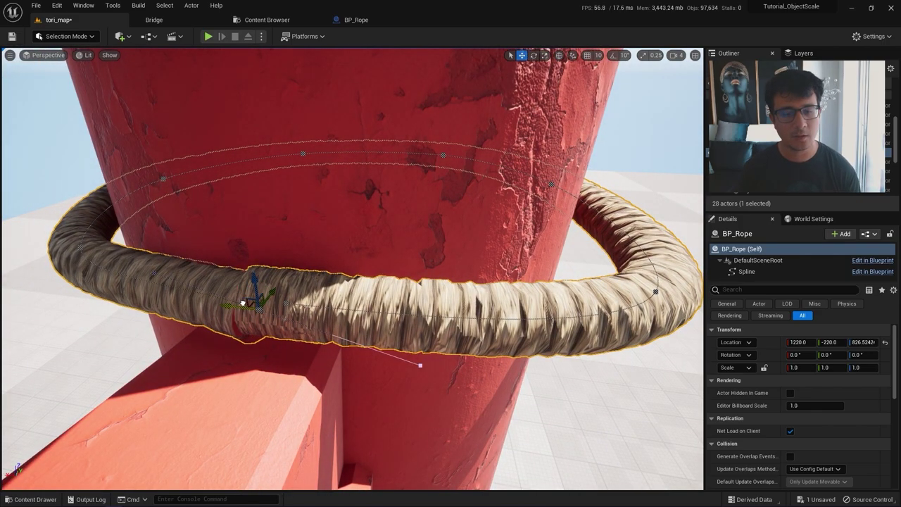
right_drag(407, 291, 564, 373)
click(323, 318)
mouse_move(318, 315)
mouse_down()
mouse_move(390, 314)
mouse_move(317, 301)
mouse_up()
mouse_move(316, 300)
right_down()
mouse_move(296, 268)
mouse_move(205, 225)
mouse_move(316, 308)
right_up()
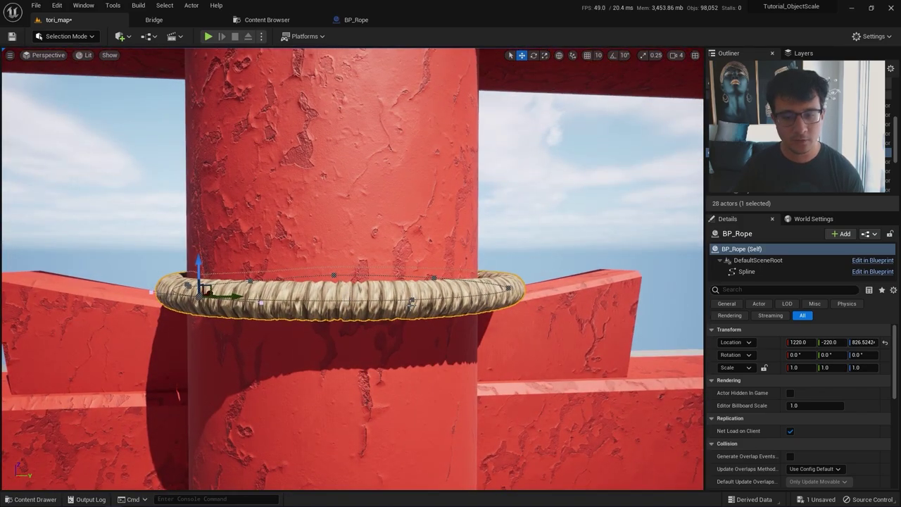
- Lower the spline points on the pillar's front so the rope loop sags in a smooth curve
drag(410, 272, 398, 315)
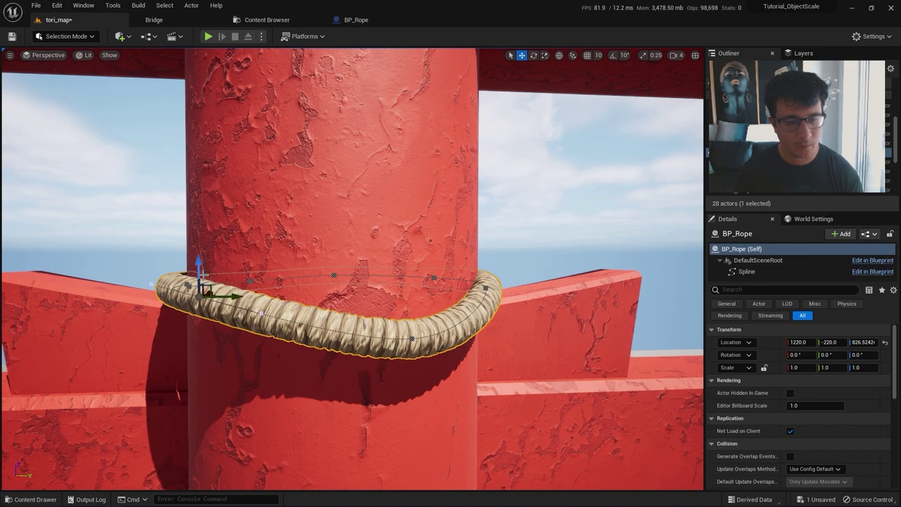
right_click(260, 322)
click(310, 345)
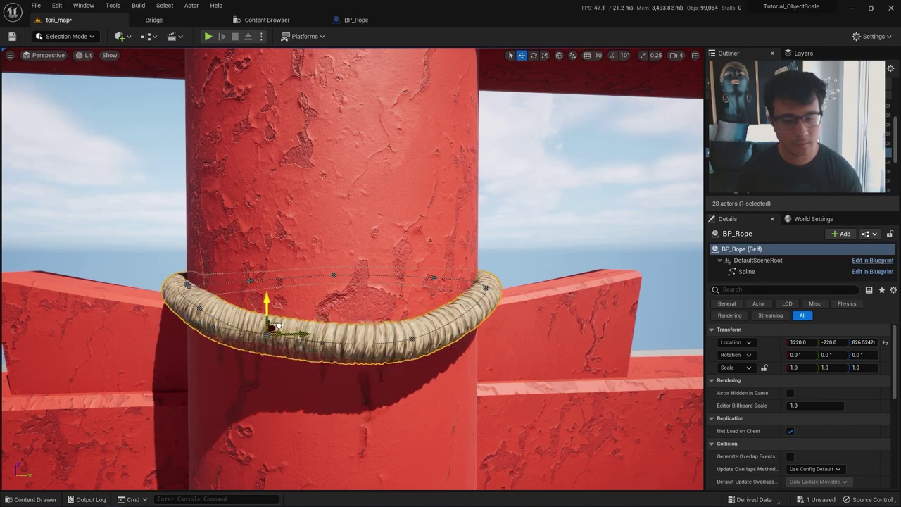
drag(277, 327, 296, 348)
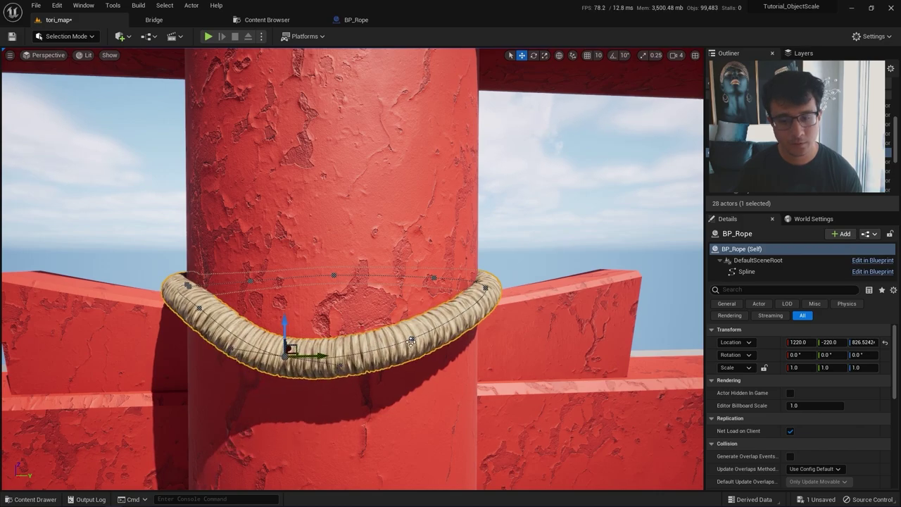
drag(411, 342, 416, 339)
drag(417, 308, 416, 325)
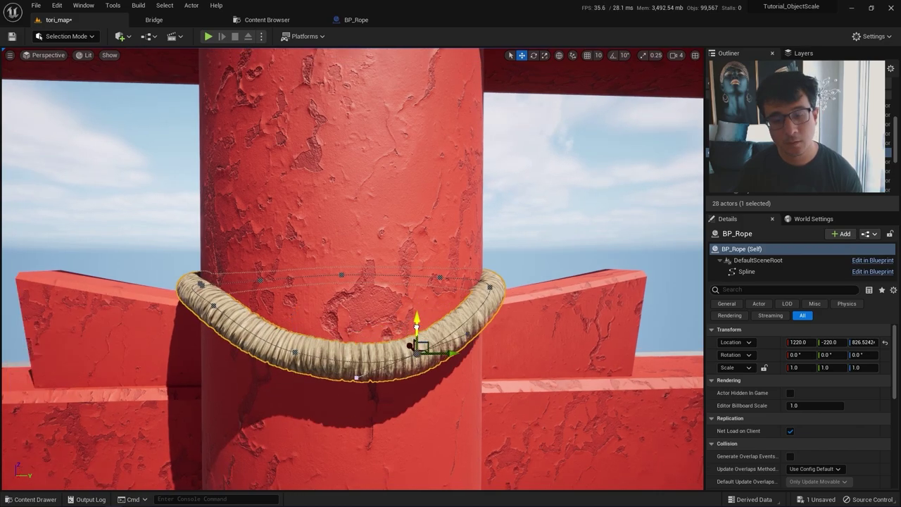
- Save the level with the finished rope loop on the first pillar
scroll(415, 324, down, 10)
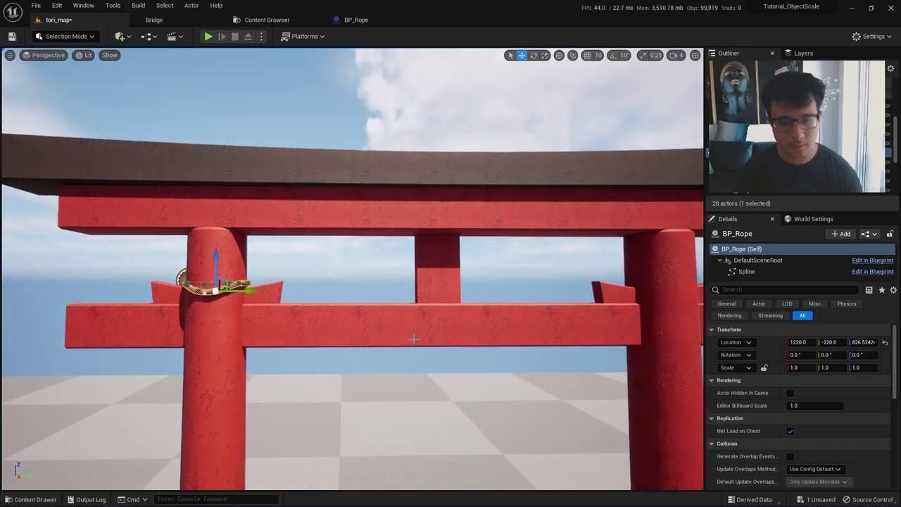
key(ctrl+s)
right_drag(326, 343, 303, 351)
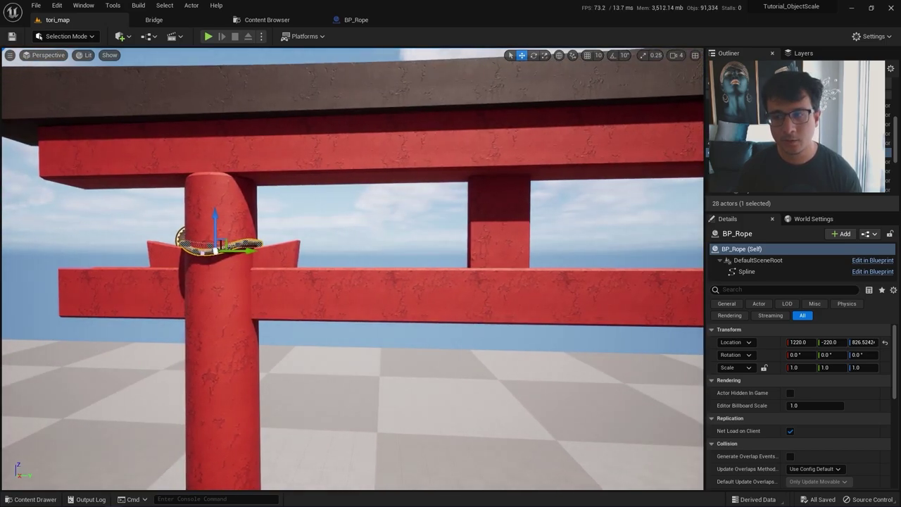
- Duplicate the rope loop onto the other pillar and align it at about 491.66 on the Y axis
click(725, 143)
key(ctrl+z)
right_drag(542, 219, 548, 243)
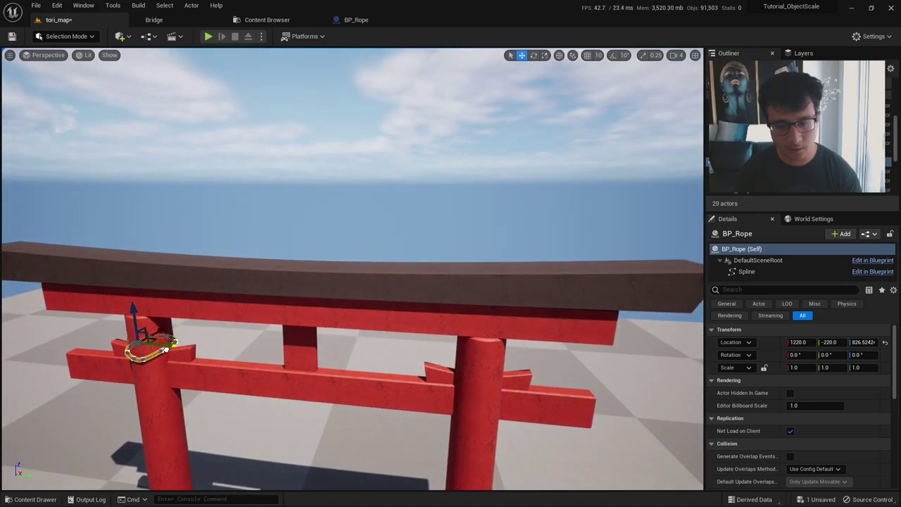
alt+drag(167, 346, 428, 367)
key(f)
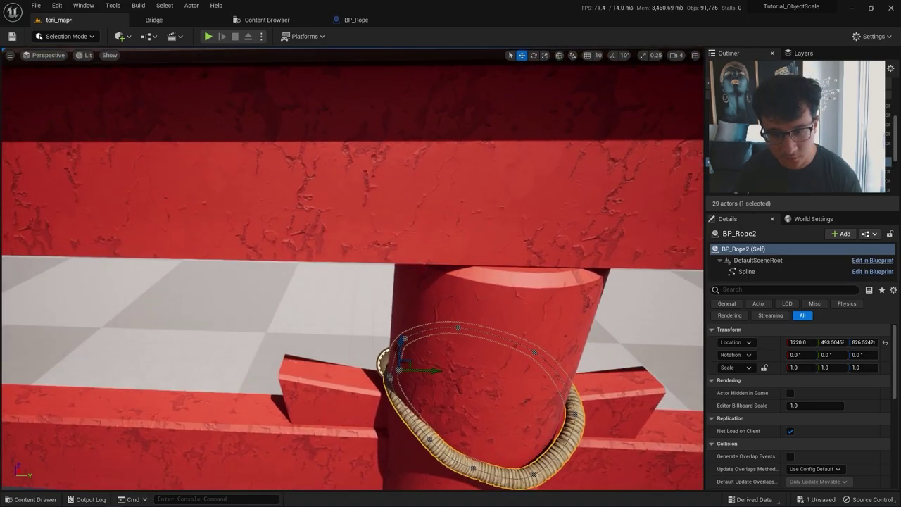
drag(331, 364, 326, 364)
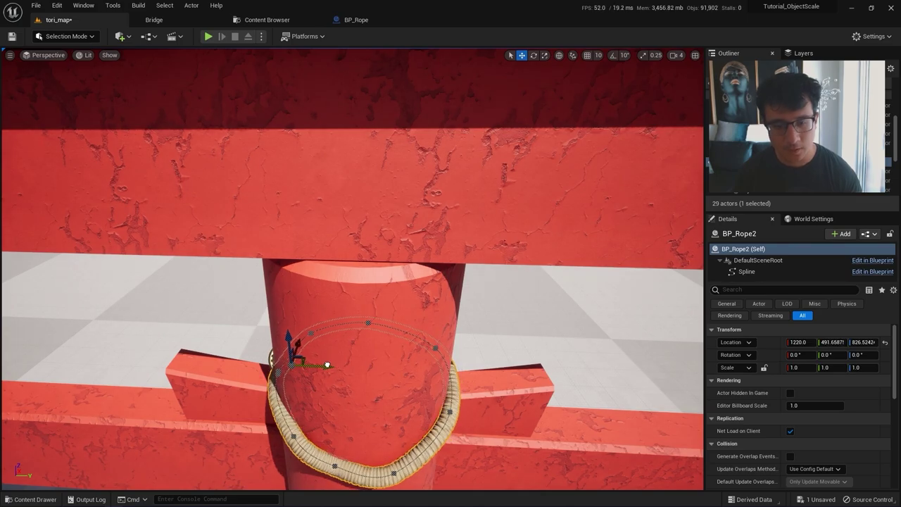
mouse_move(362, 271)
right_down()
mouse_move(363, 205)
mouse_move(363, 271)
right_up()
alt+drag(364, 270, 365, 267)
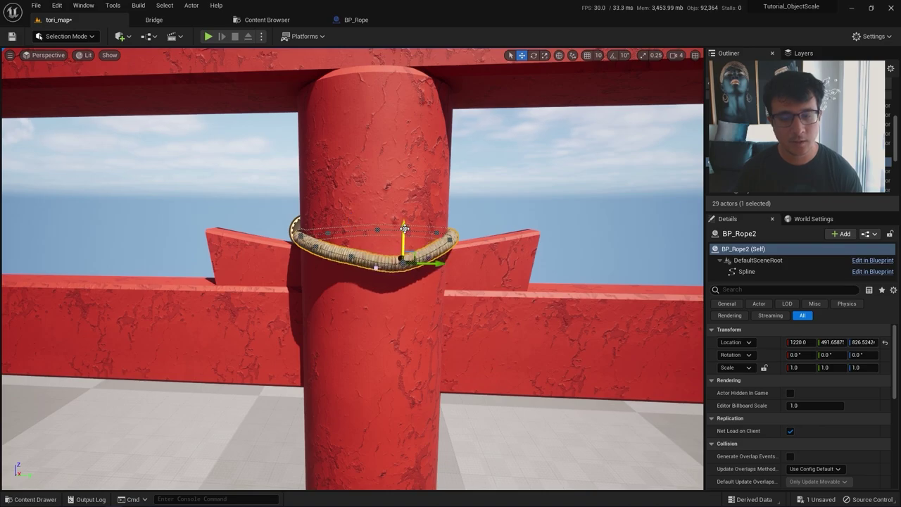
- Place another BP_Rope against the first pillar's loop and rotate it about 101.8° around Z toward the opposite pillar
right_drag(366, 274, 350, 285)
key(ctrl+space)
drag(310, 433, 299, 234)
right_drag(323, 264, 312, 252)
key(e)
drag(310, 296, 331, 303)
- Shape the new rope to hang down from the first pillar, and undo the scaling of its spline point
right_drag(331, 302, 465, 271)
click(432, 238)
key(w)
right_drag(250, 156, 218, 170)
drag(219, 171, 221, 225)
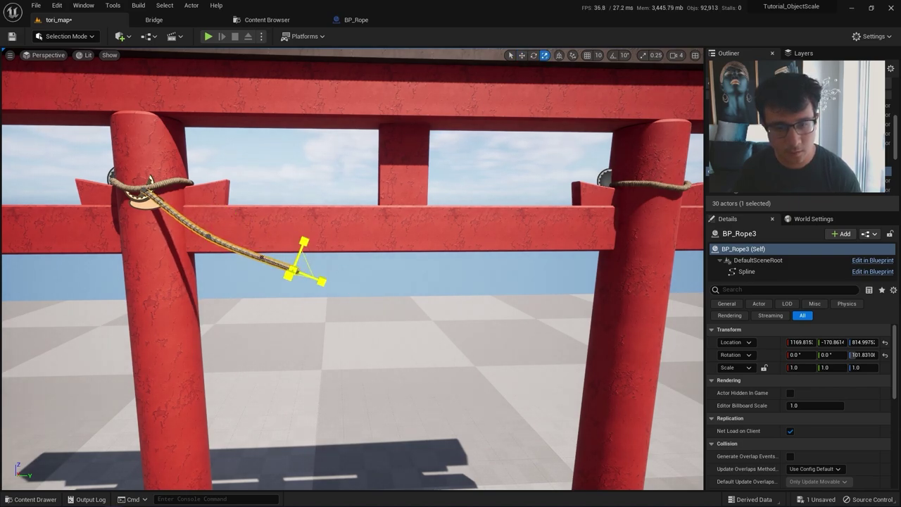
key(ctrl+z)
key(w)
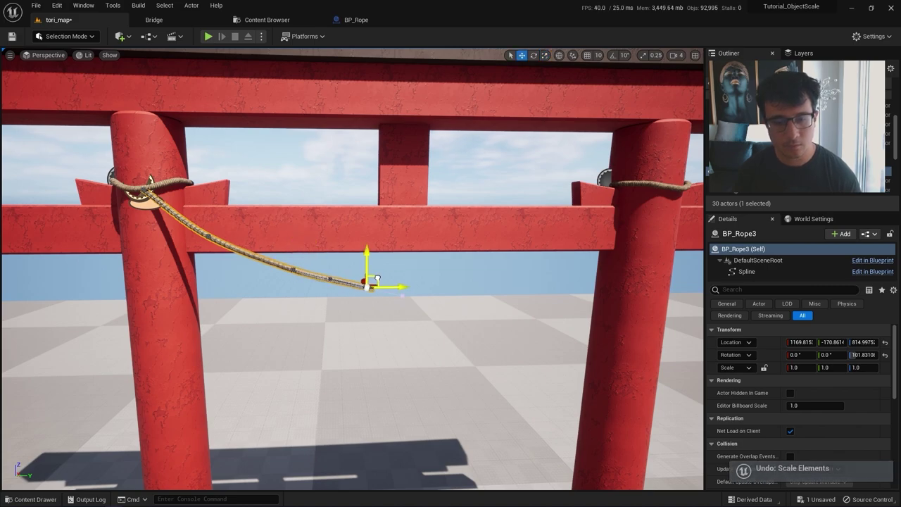
- Extend the hanging rope with spline points across the gap and up to the loop on the opposite pillar
drag(377, 280, 451, 285)
right_drag(451, 285, 466, 280)
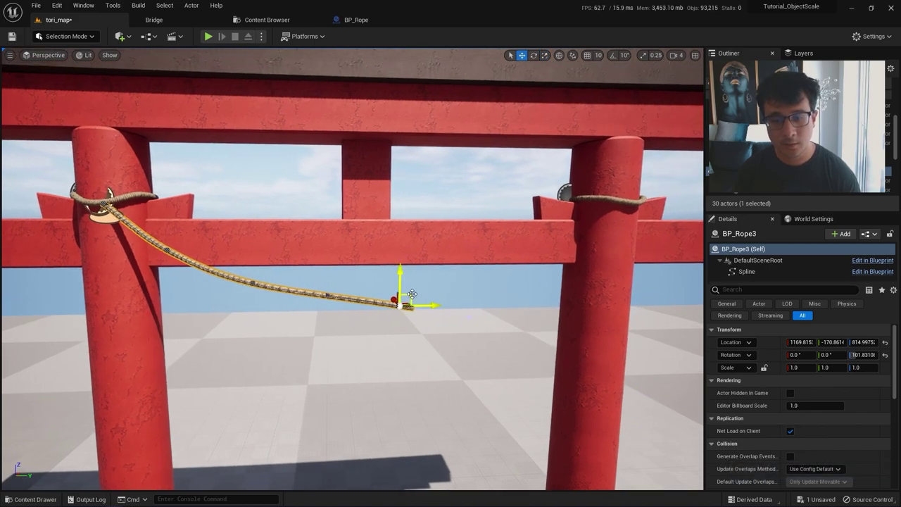
drag(412, 294, 549, 252)
key(d)
right_drag(541, 254, 486, 267)
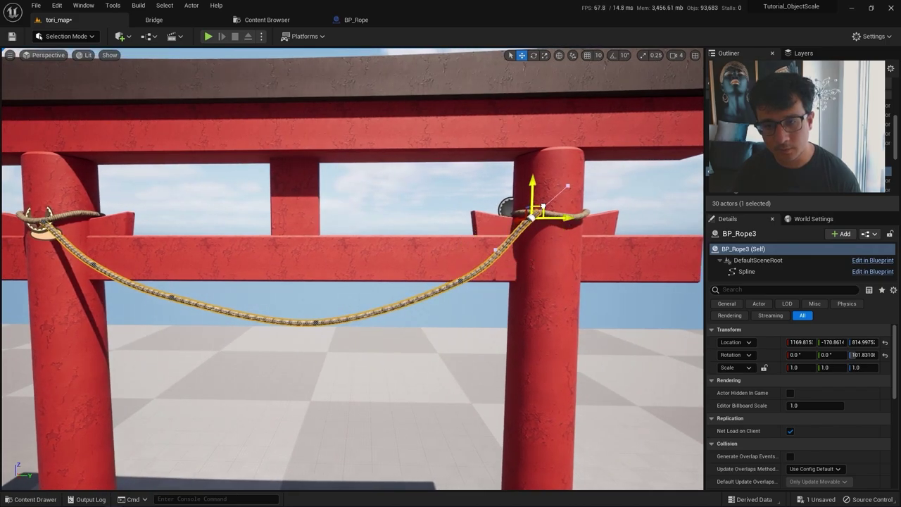
- Move the hanging rope's end point in against the pillar so it meets the underside of the loop
key(d)
right_drag(543, 207, 497, 321)
key(e)
key(w)
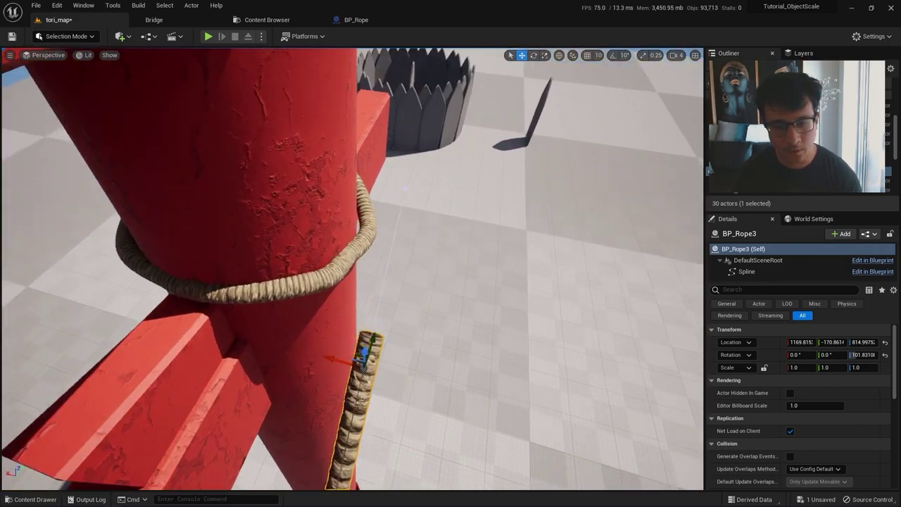
key(w)
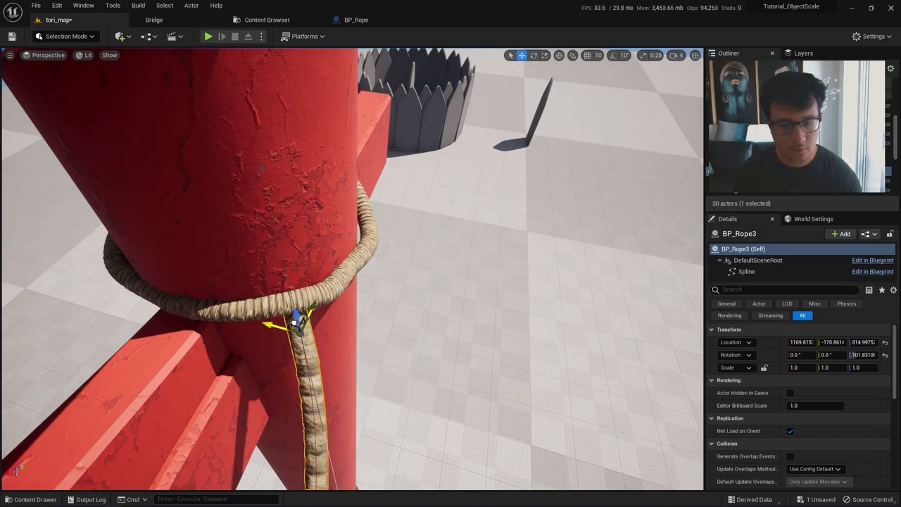
- Check the whole roped gate without editor overlays and save the level
right_drag(312, 261, 390, 269)
key(q)
key(d)
key(w)
key(g)
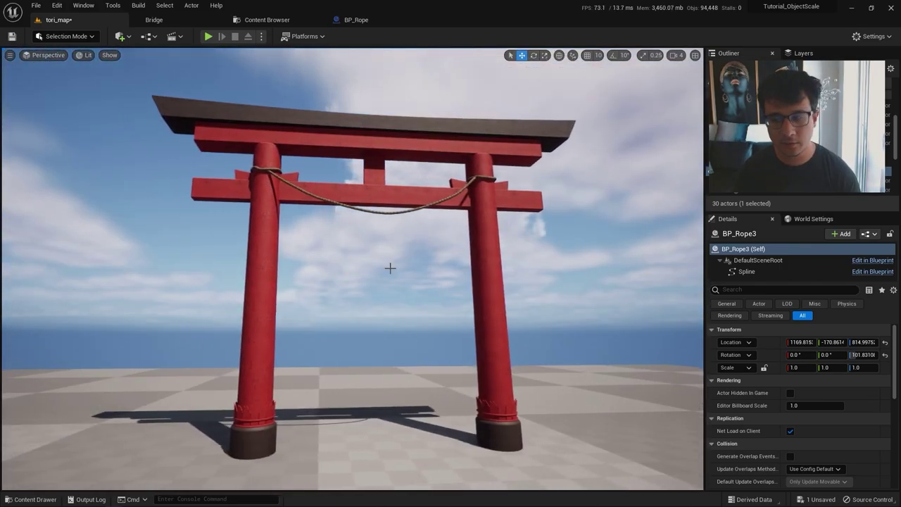
key(g)
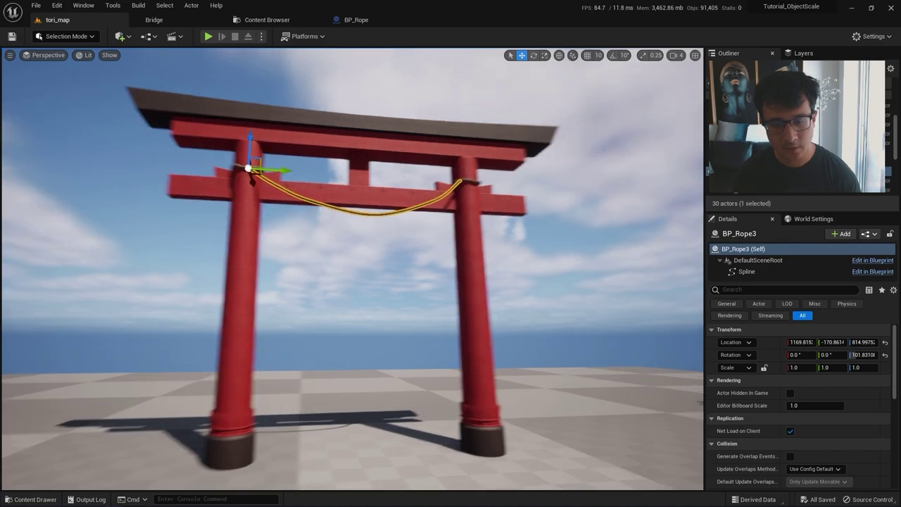
- Adjust a spline point of the hanging rope to refine its sag between the pillars, and save the level
scroll(388, 218, up, 8)
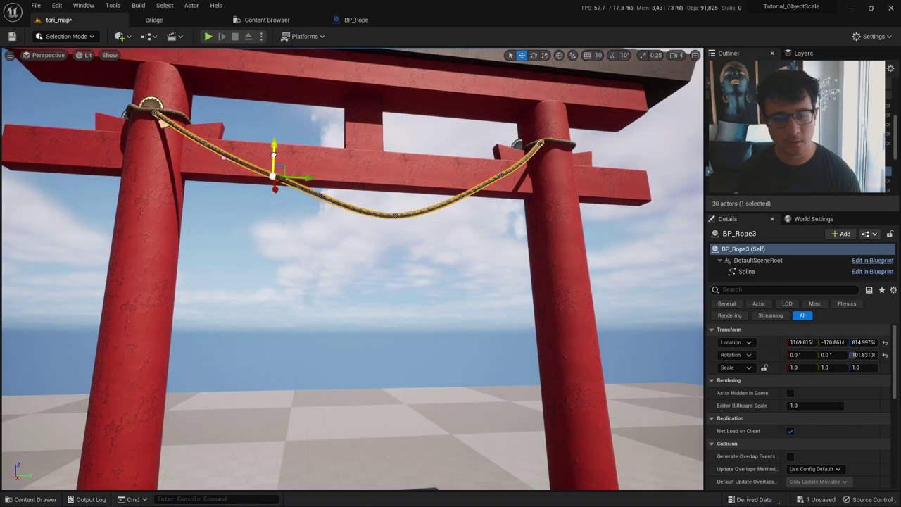
scroll(324, 263, down, 8)
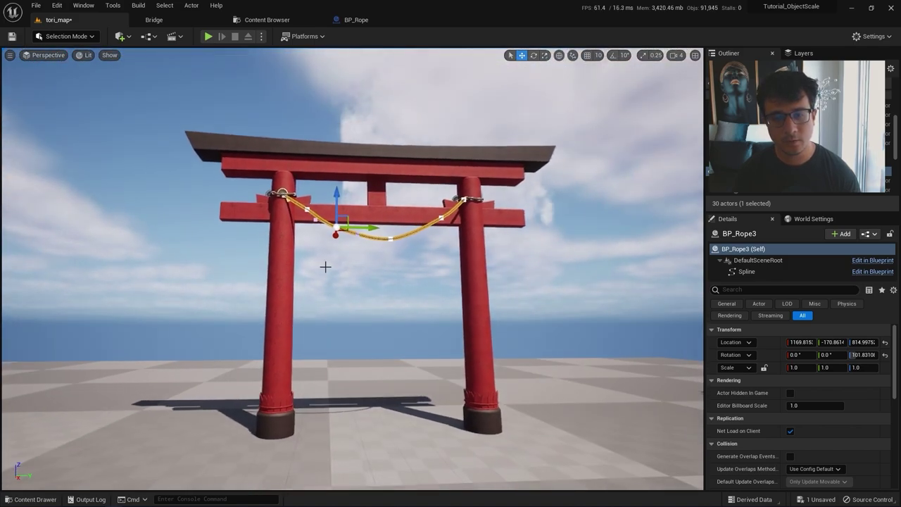
key(g)
right_drag(414, 340, 432, 331)
key(ctrl+s)
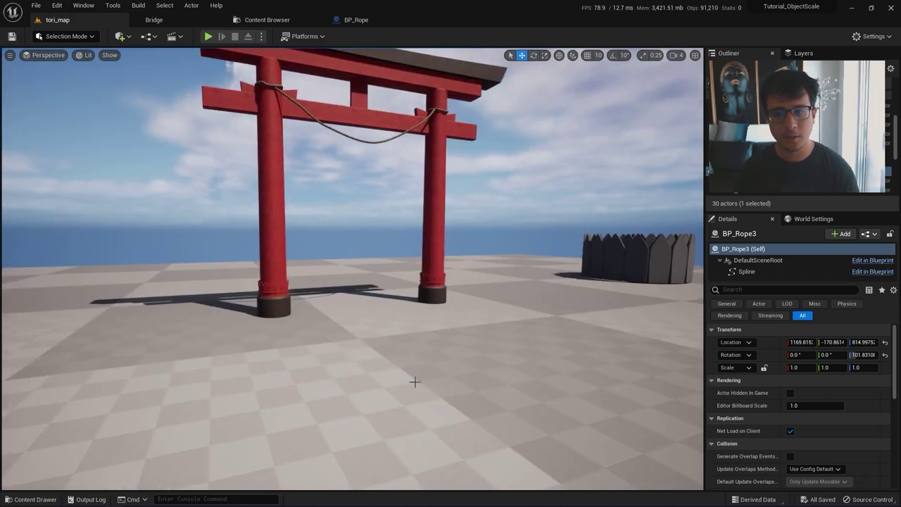
- Play the level from the ground in front of the gate and walk the character around in fullscreen to inspect the ropes
right_click(415, 414)
click(458, 406)
key(a)
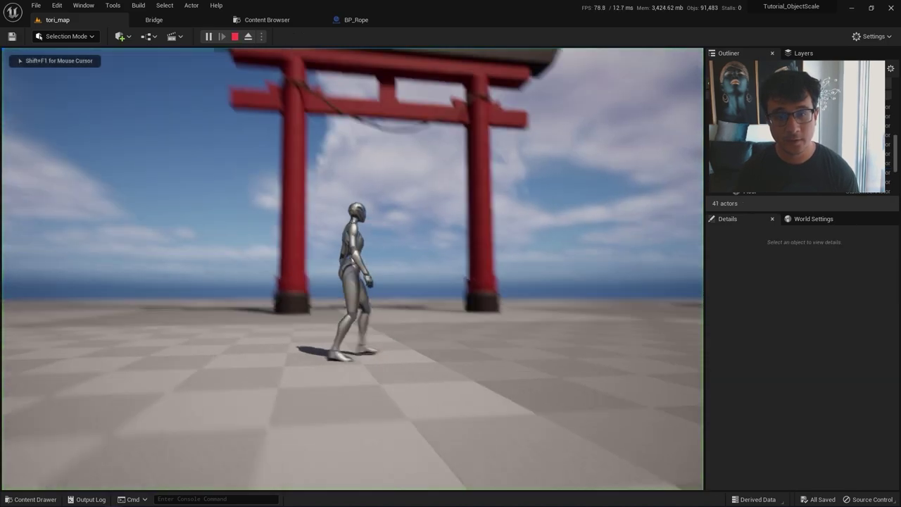
key(w)
key(F11)
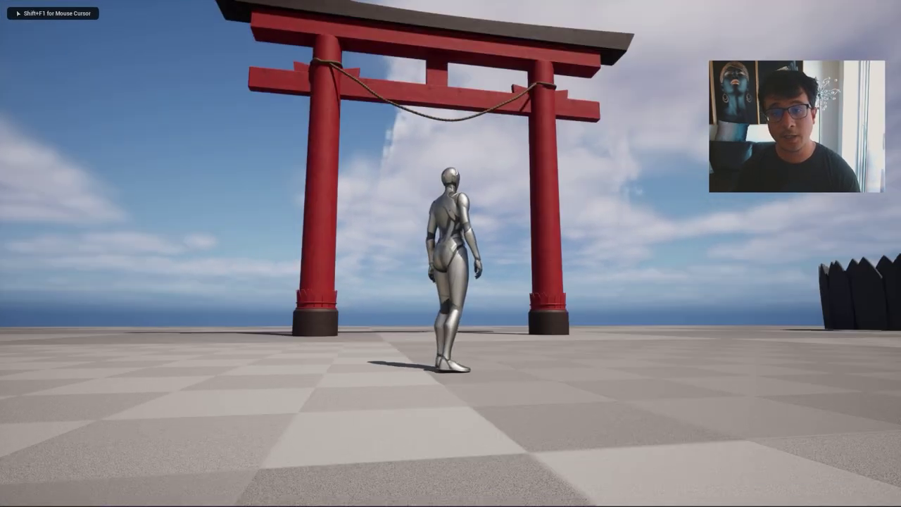
key(a)
key(s)
key(d)
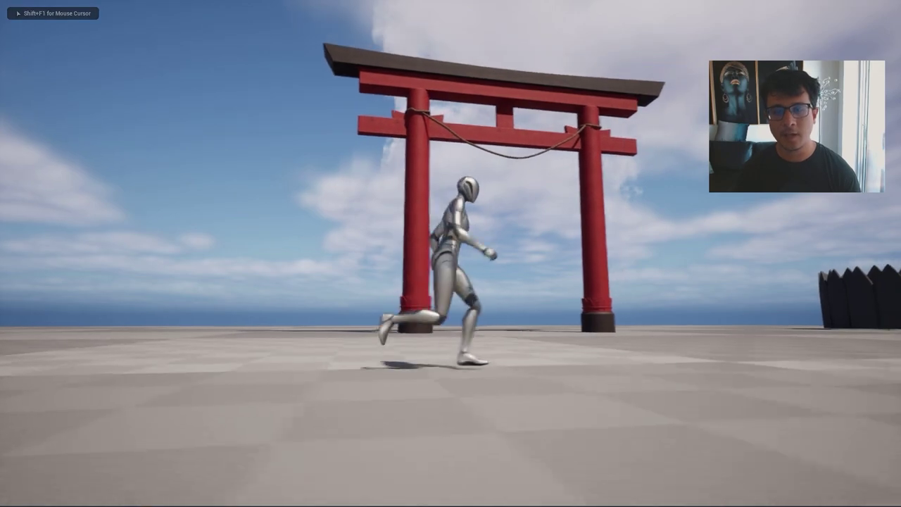
- Run the character around and beneath the torii gate to inspect the pillar loops and hanging rope, and end the play session
key(w)
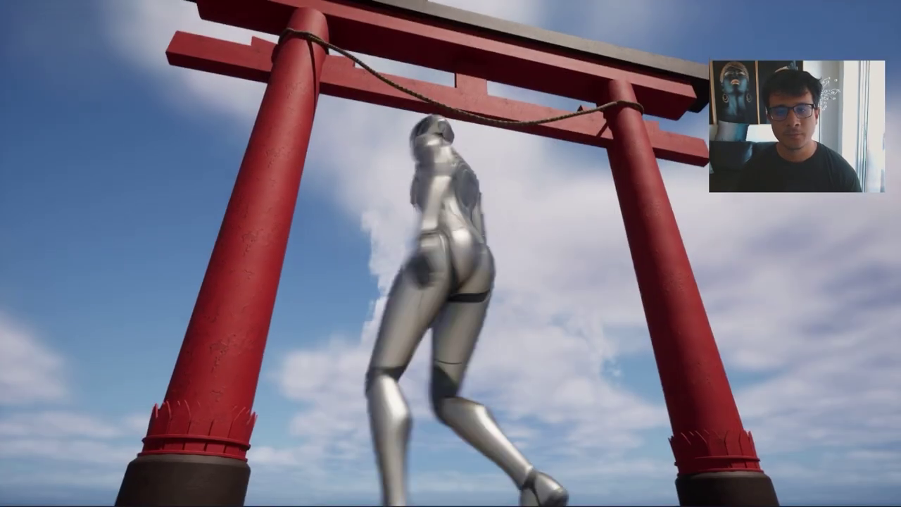
key(s)
key(w)
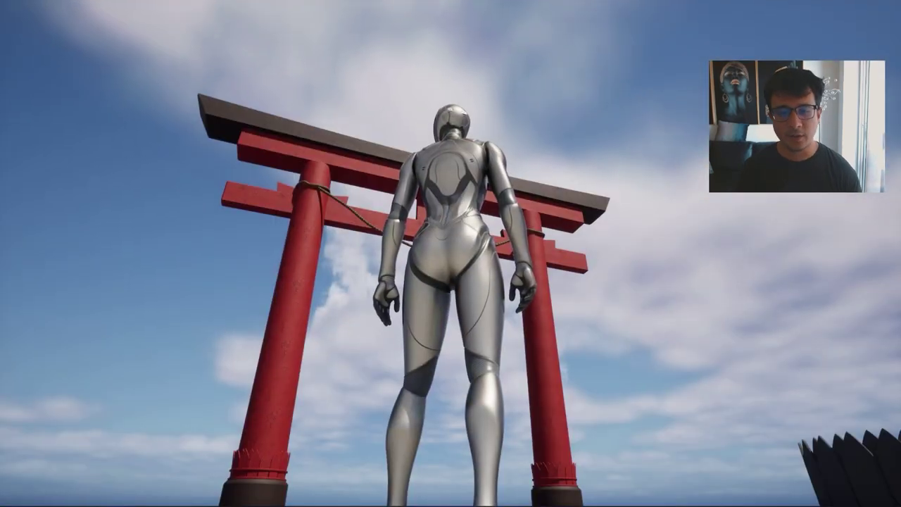
key(w)
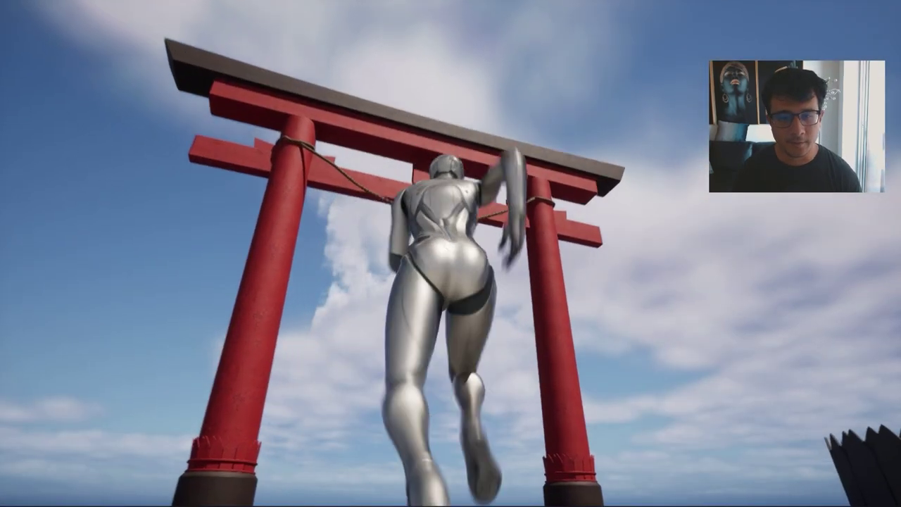
key(d)
key(s)
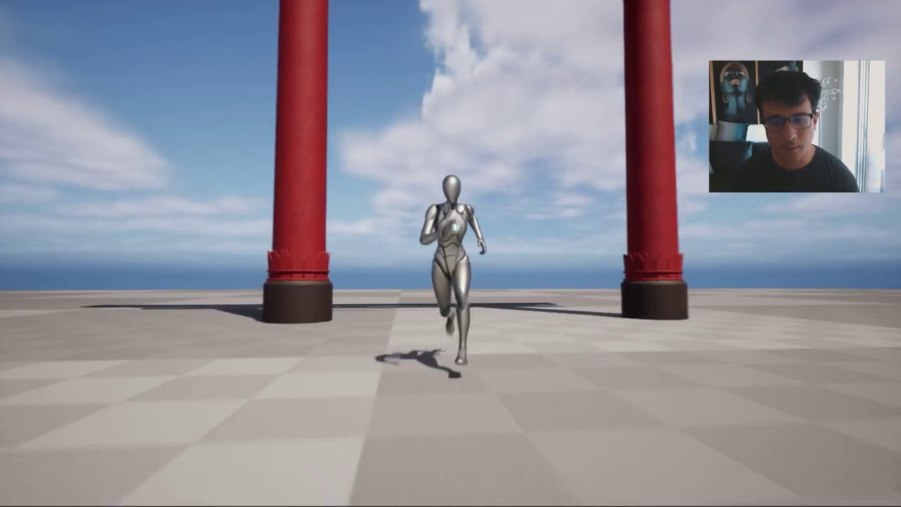
key(d)
key(w)
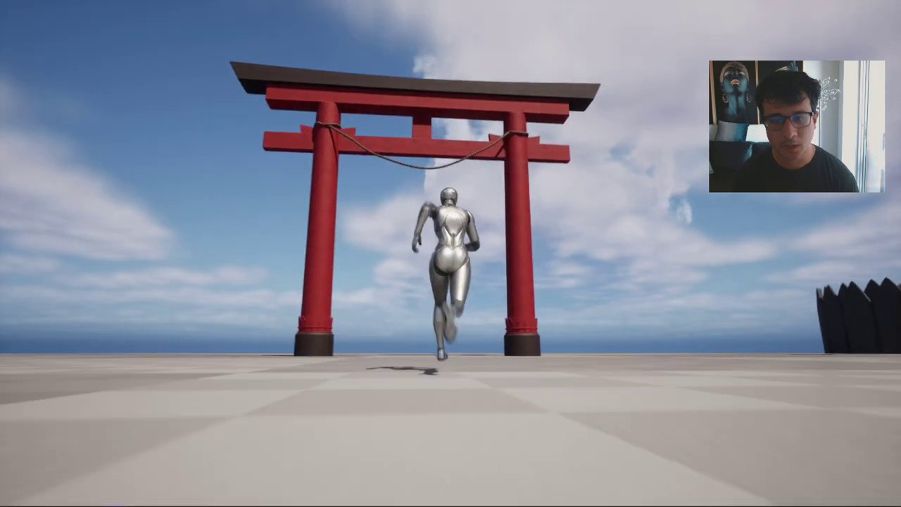
key(a)
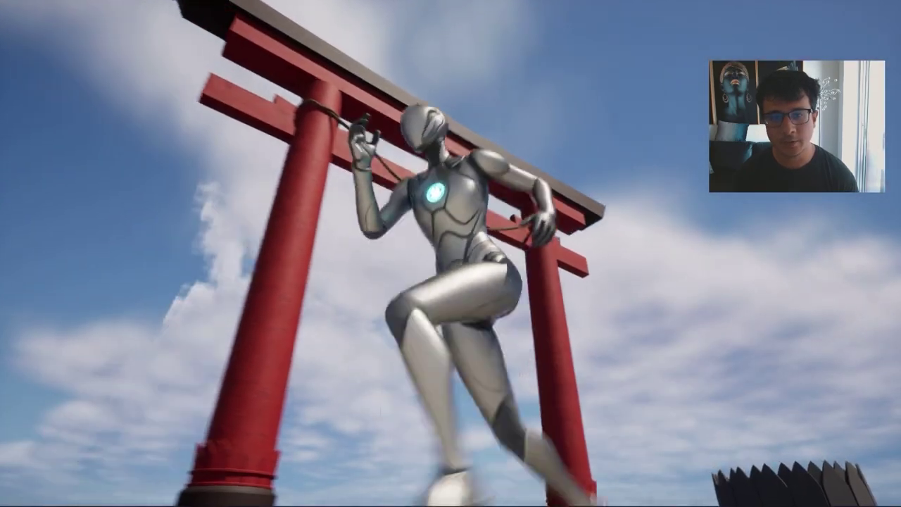
key(w)
key(s)
key(d)
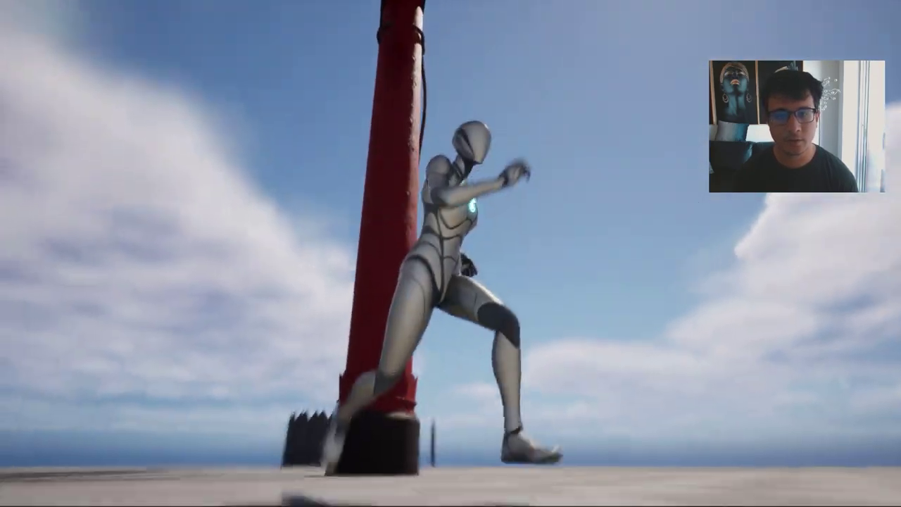
key(s)
key(d)
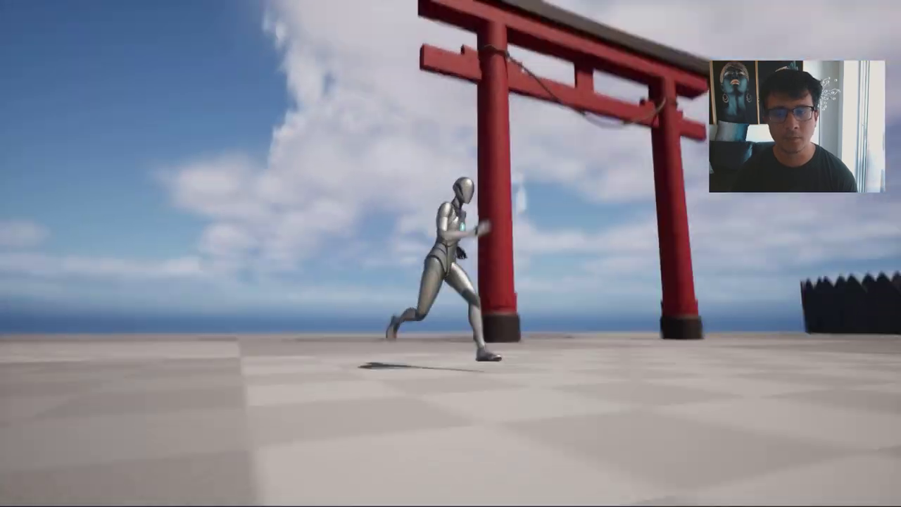
key(w)
key(d)
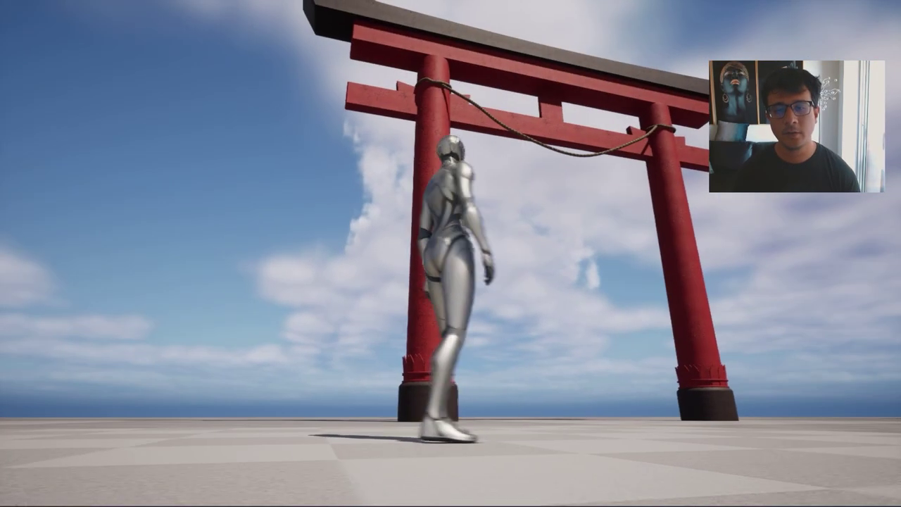
key(w)
key(s)
key(d)
key(w)
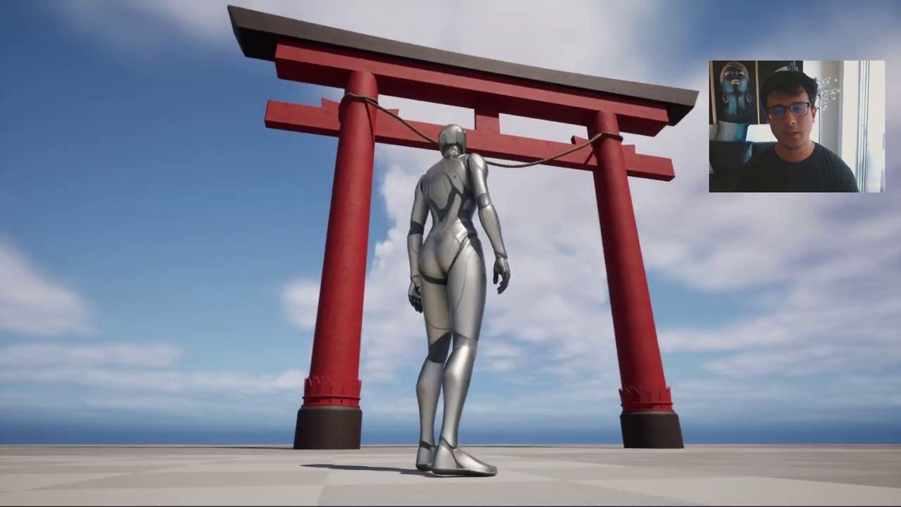
key(Escape)
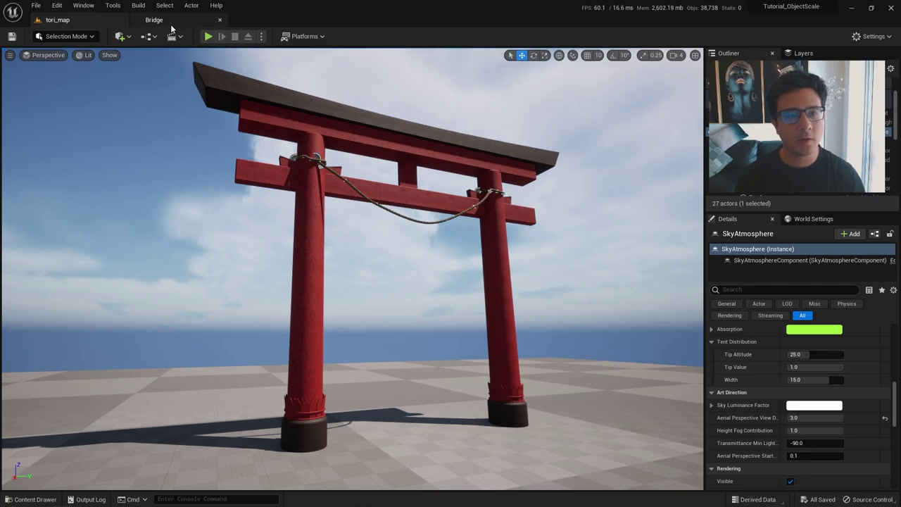
- Open Quixel Bridge and preview the downloaded Japanese Metal Lantern, Japanese Shrine Stone Floor and Japanese Wooden Ornament assets
key(ctrl+space)
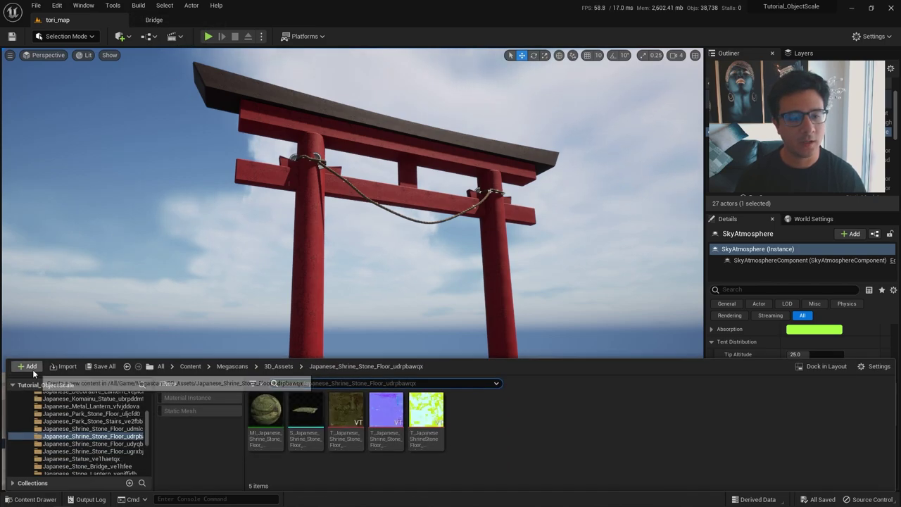
click(31, 367)
click(84, 53)
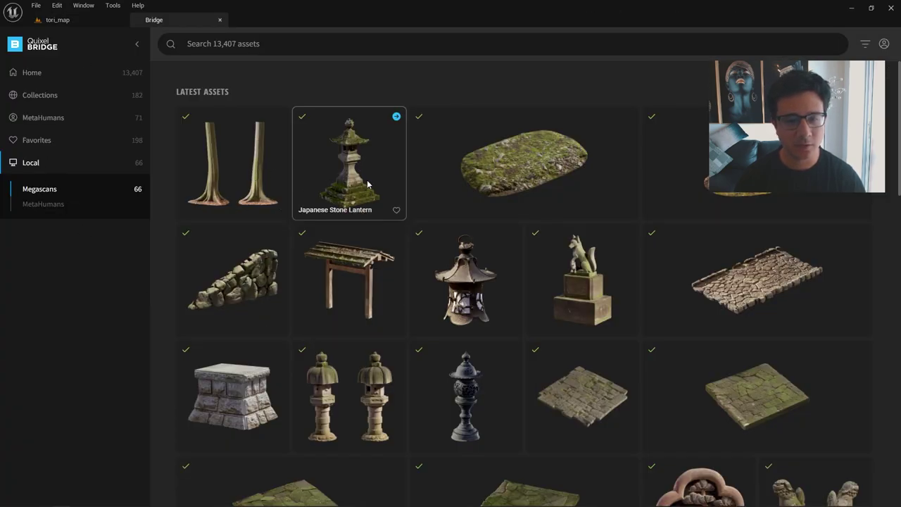
scroll(637, 176, down, 1)
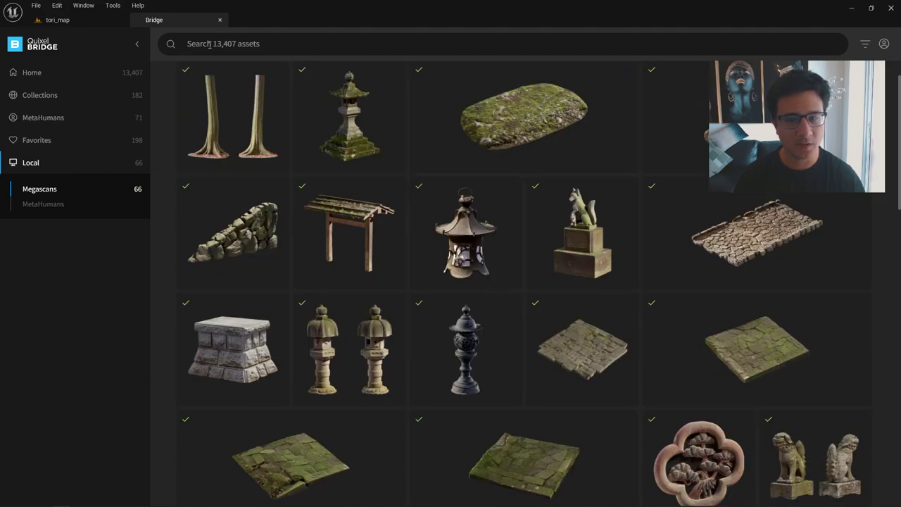
scroll(595, 179, down, 2)
scroll(588, 180, up, 2)
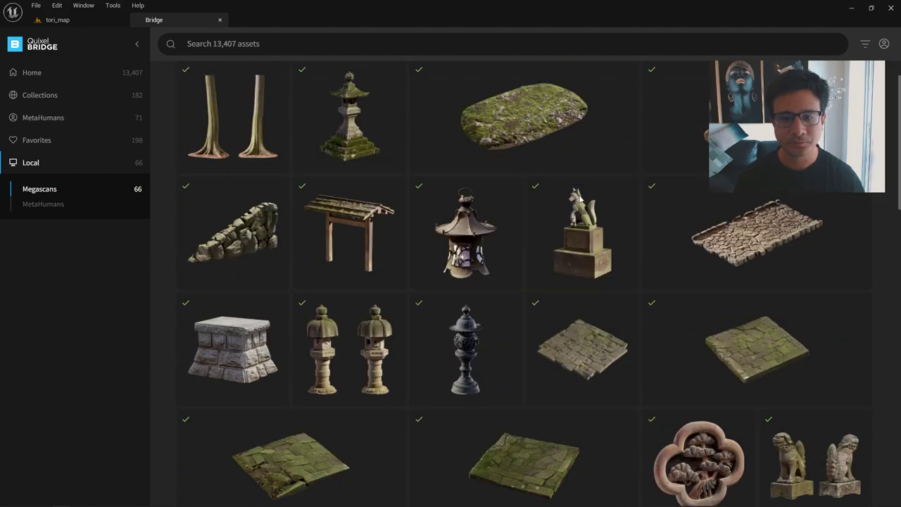
click(493, 256)
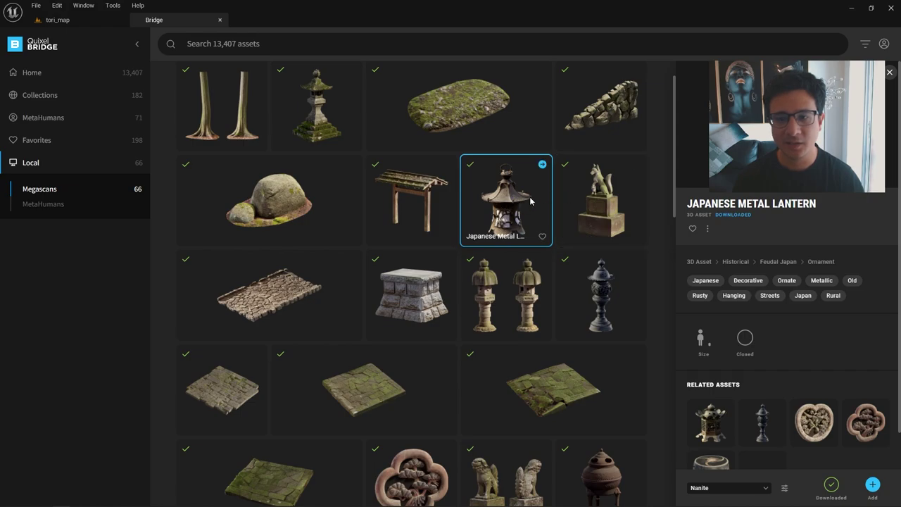
scroll(373, 304, down, 2)
click(368, 307)
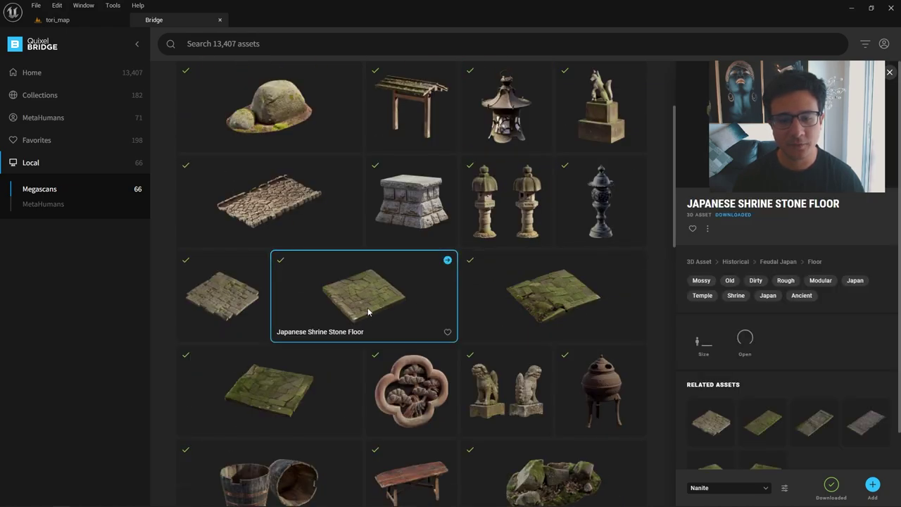
click(412, 376)
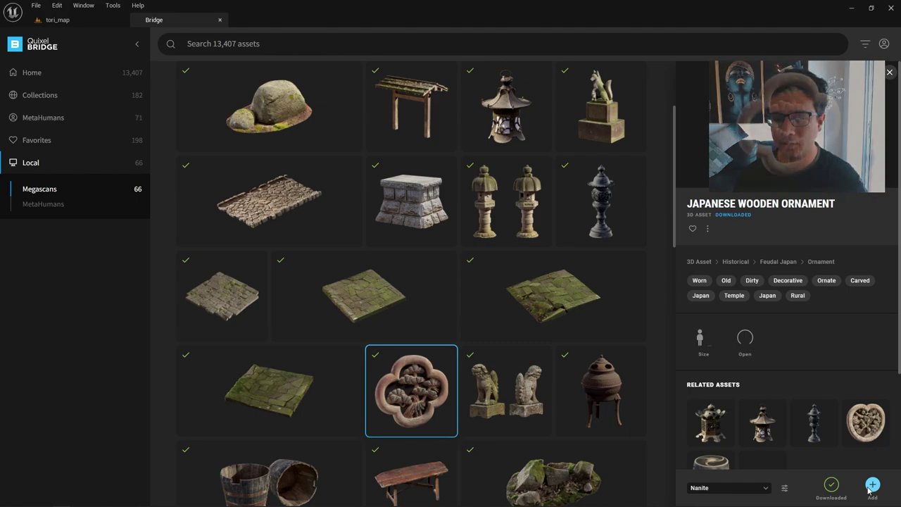
- Preview the Japanese Wooden Well Roof, Japanese Stone Plinth and Komainu statues among the local Megascans, and return to the tori_map level
scroll(412, 202, up, 2)
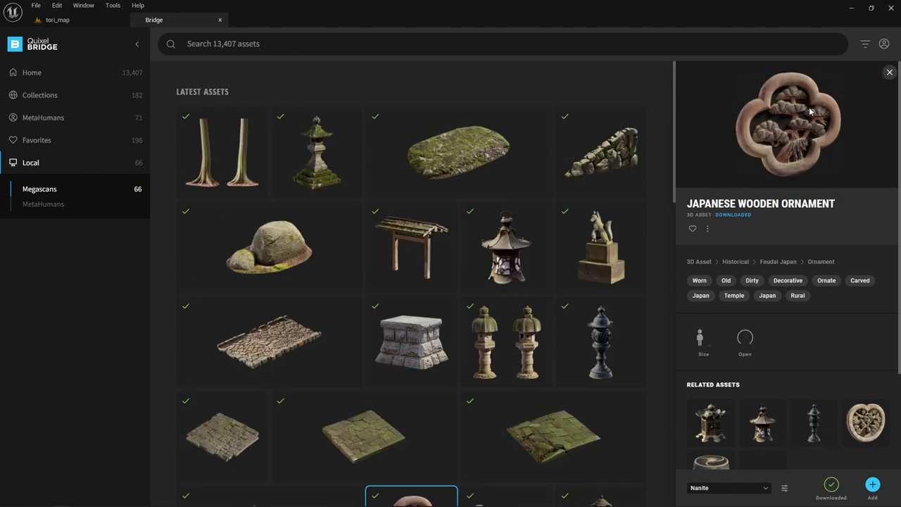
scroll(383, 315, down, 1)
click(415, 221)
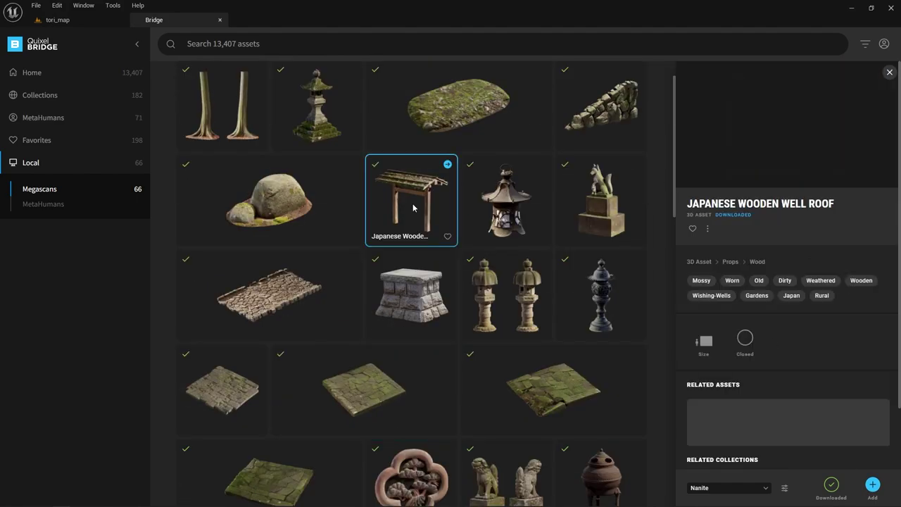
click(414, 292)
scroll(512, 340, down, 2)
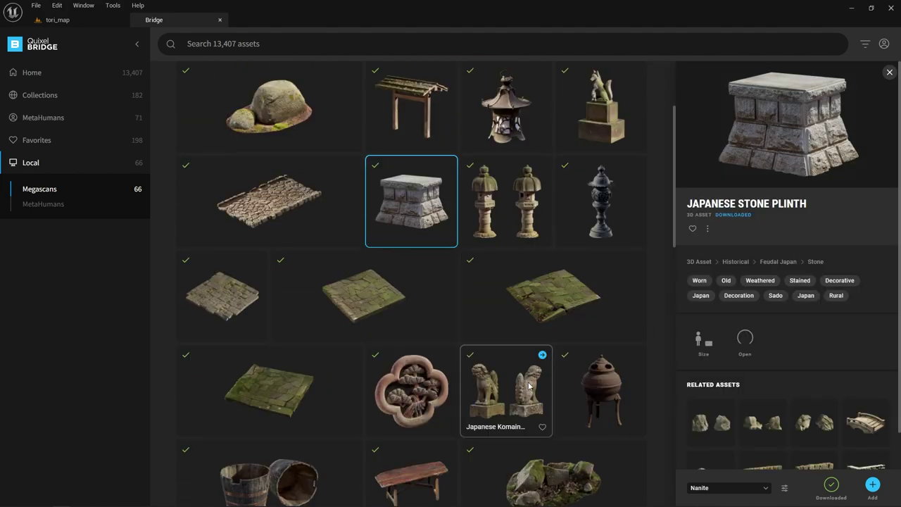
click(504, 386)
click(544, 287)
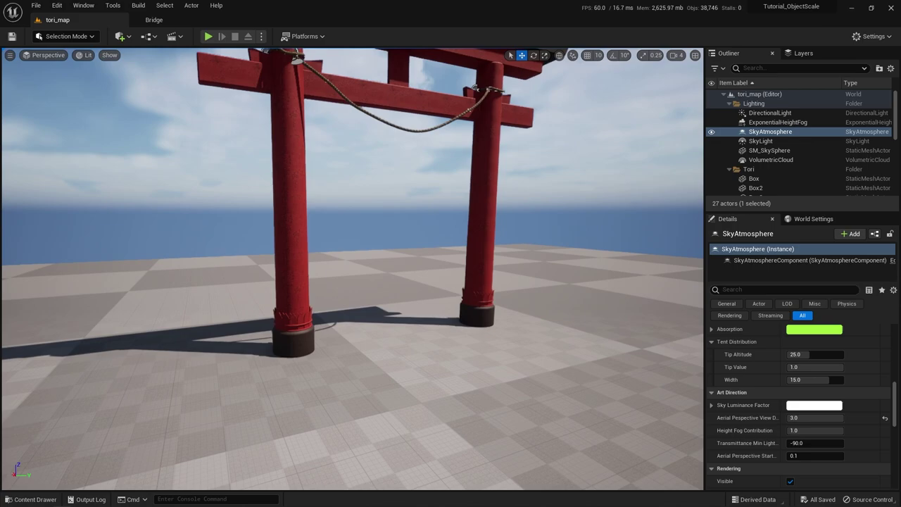
- Place the Japanese Wooden Ornament mesh from the Megascans 3D_Assets folder on the floor beside the base of the nearest pillar
key(ctrl+space)
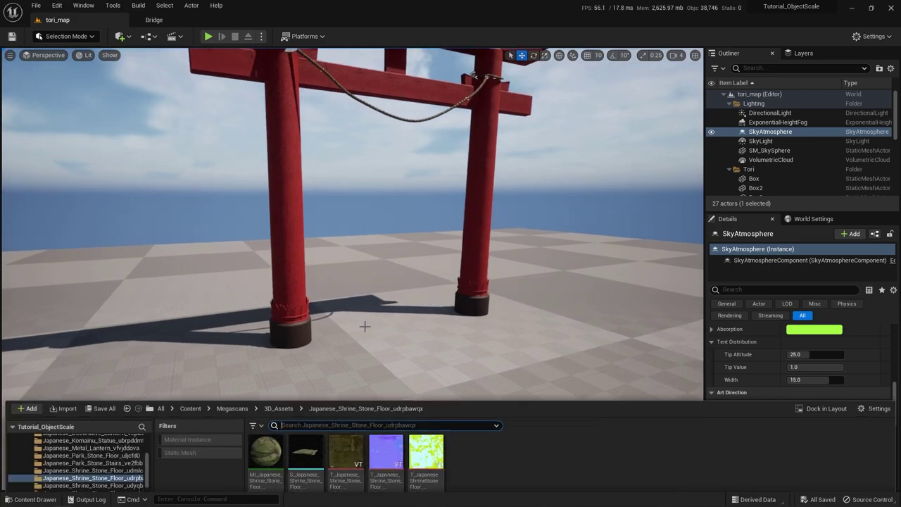
scroll(74, 419, down, 5)
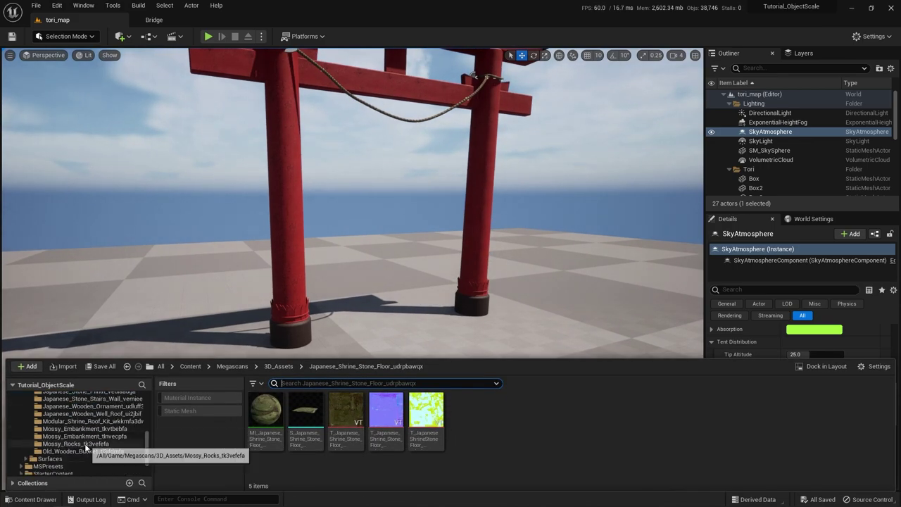
click(83, 452)
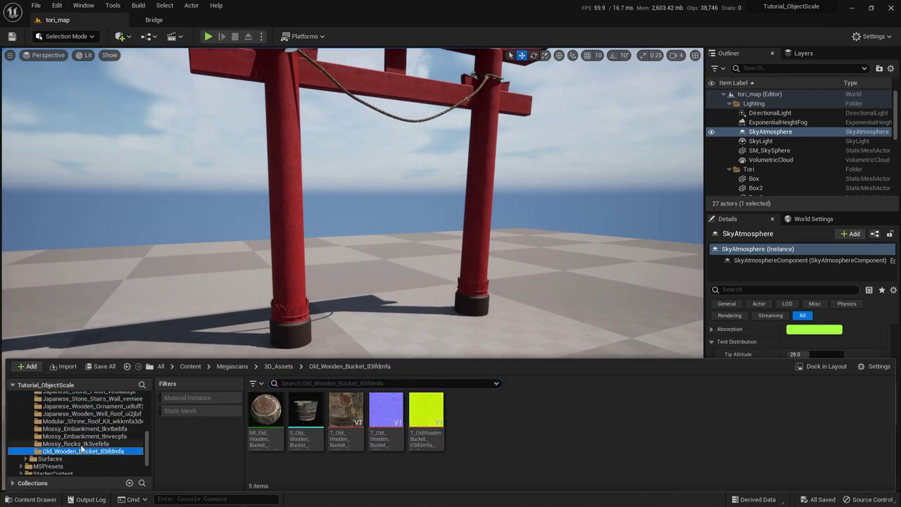
click(84, 437)
click(83, 429)
click(88, 421)
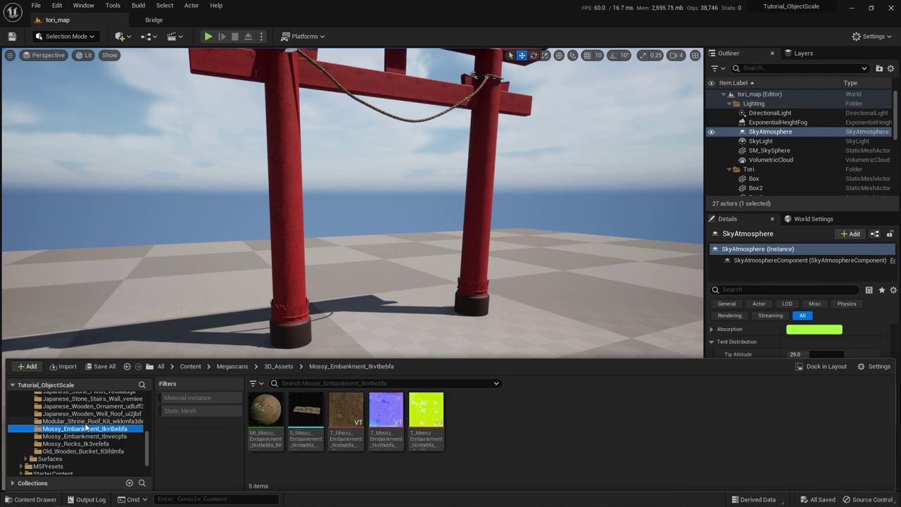
click(93, 406)
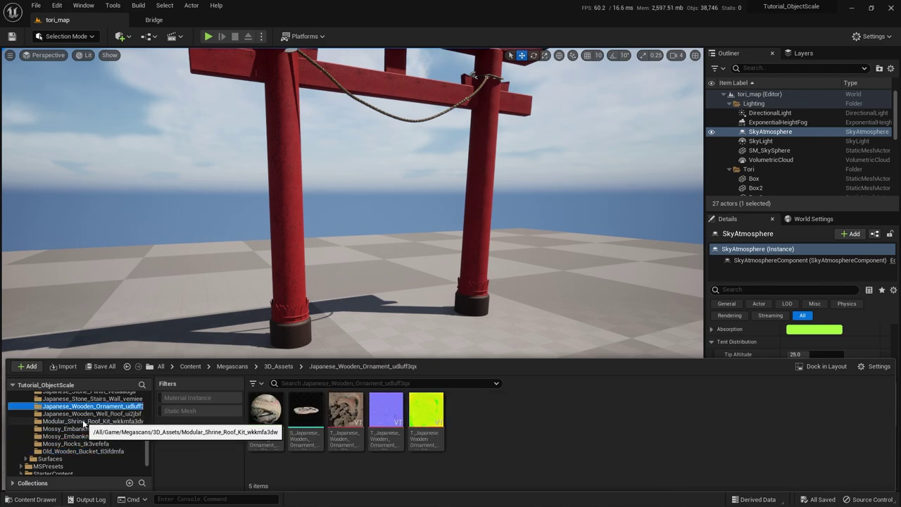
scroll(91, 423, up, 1)
drag(320, 408, 315, 367)
key(f)
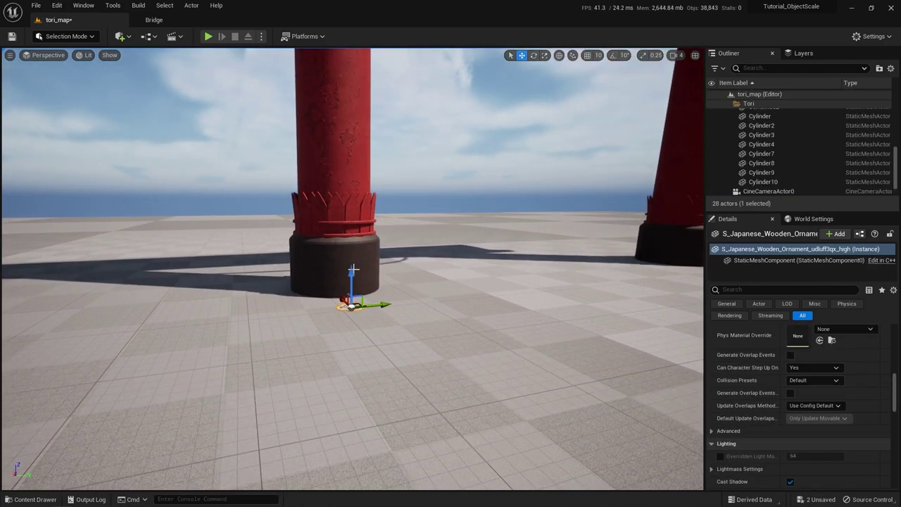
- Raise the wooden ornament up the pillar to just below the rope loop
drag(352, 112, 353, 110)
key(s)
mouse_move(376, 354)
right_down()
mouse_move(376, 317)
mouse_move(394, 303)
mouse_move(376, 354)
right_up()
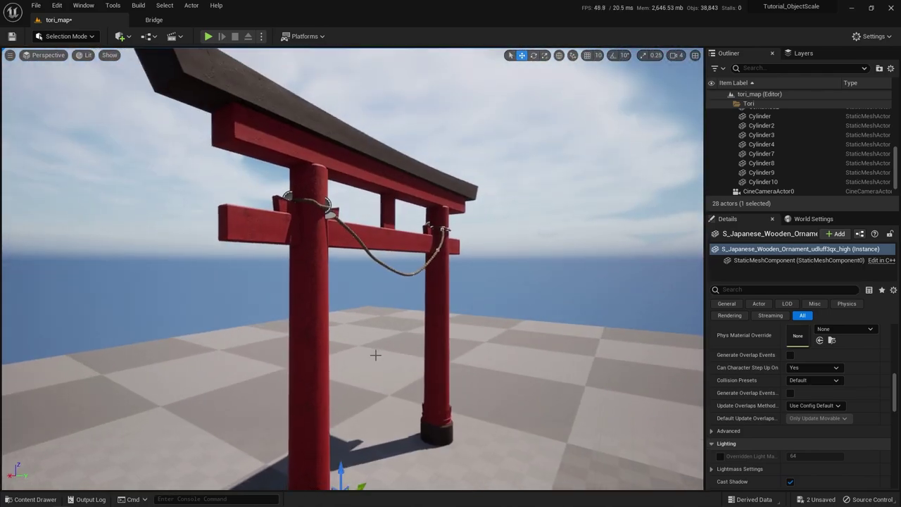
drag(345, 205, 345, 179)
right_drag(344, 179, 422, 338)
key(w)
- Stand the wooden ornament upright by setting its Y rotation to 90°, with 10° rotation snapping enabled
key(e)
drag(422, 277, 371, 261)
key(ctrl+z)
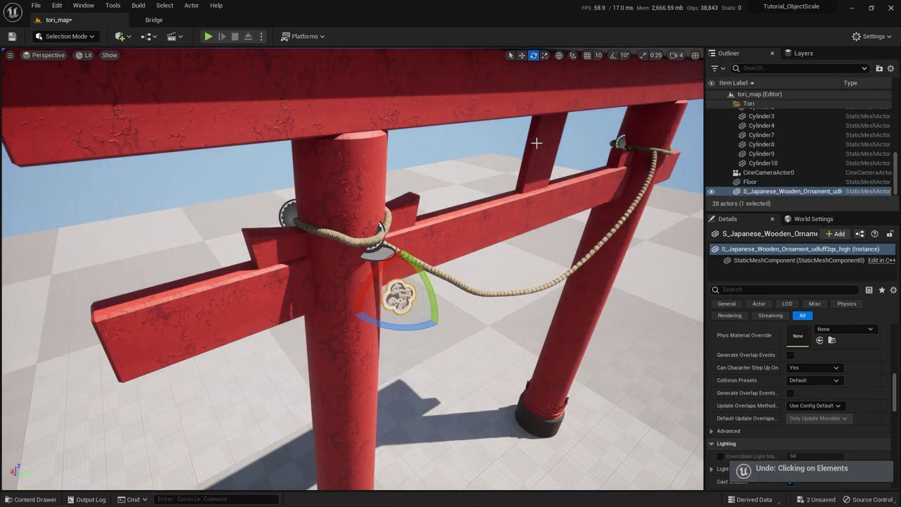
click(613, 55)
click(438, 314)
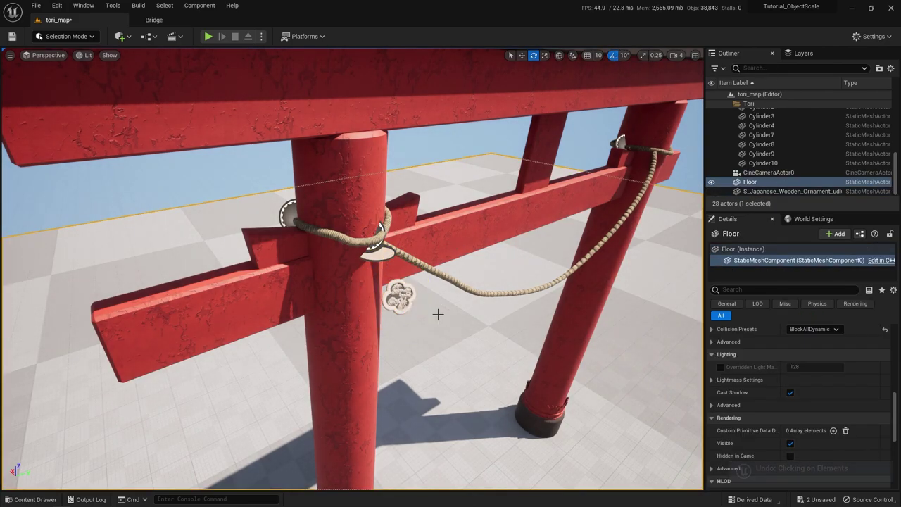
click(398, 296)
scroll(798, 388, up, 10)
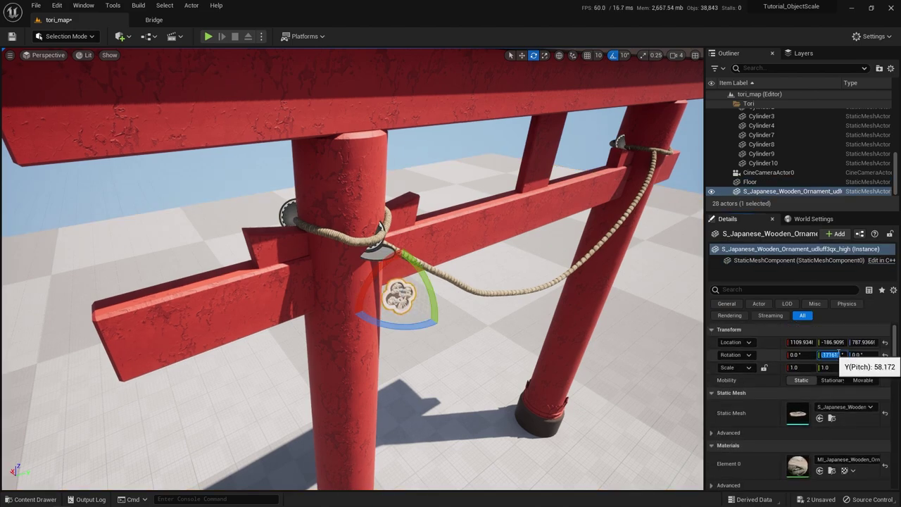
- Move the wooden ornament out to the front face of the pillar, at about X 1169
mouse_move(443, 312)
right_down()
mouse_move(486, 328)
mouse_move(444, 311)
right_up()
key(w)
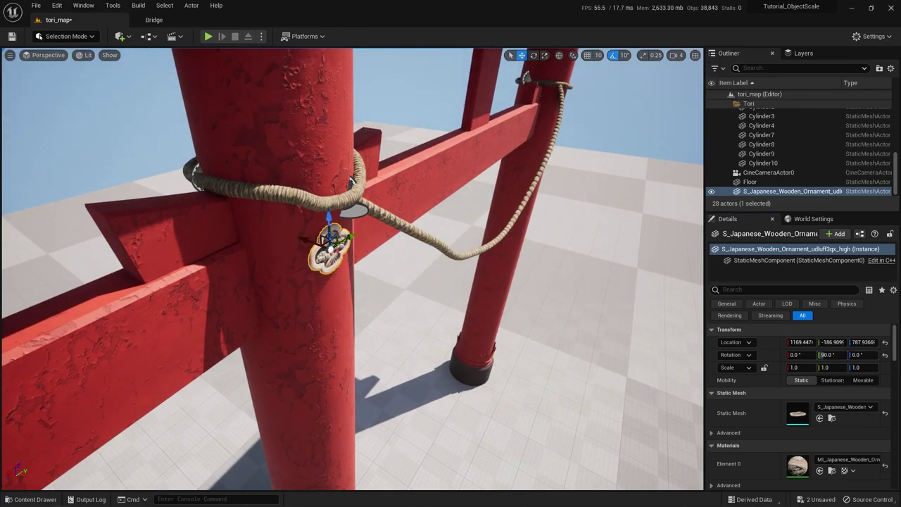
right_drag(443, 312, 399, 280)
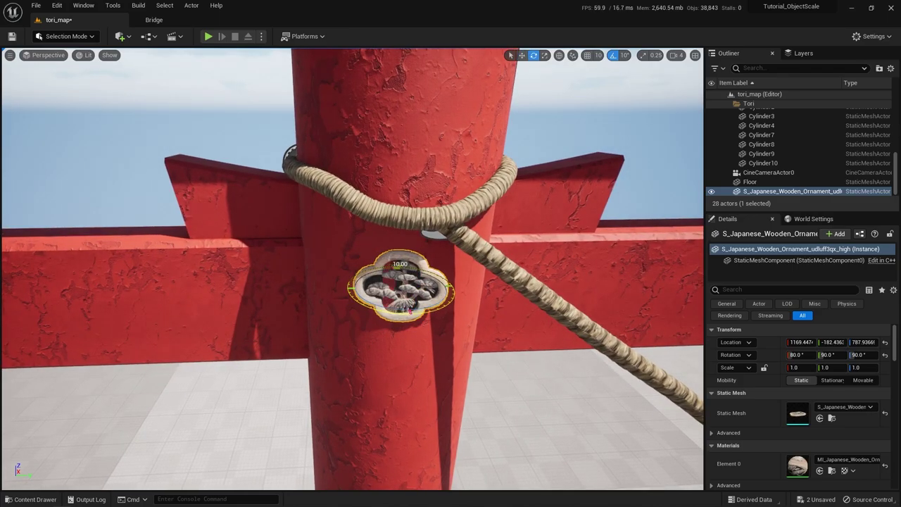
- Turn the wooden ornament to about 170° on X and Z and nudge it flush against the pillar's surface
mouse_move(405, 328)
right_down()
mouse_move(375, 324)
mouse_move(405, 328)
right_up()
key(w)
click(430, 312)
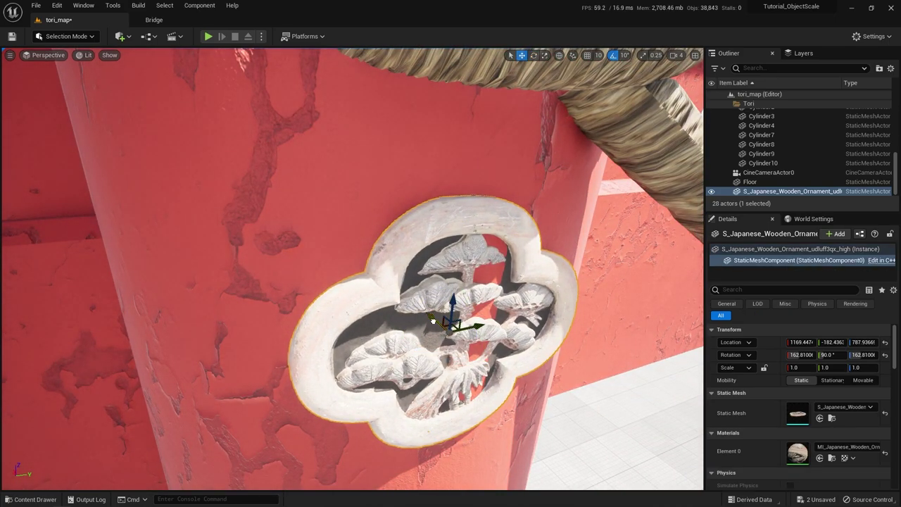
double_click(433, 320)
mouse_move(433, 321)
mouse_down()
mouse_move(444, 328)
mouse_move(433, 324)
mouse_up()
key(s)
right_drag(437, 323, 370, 286)
key(w)
scroll(438, 322, down, 5)
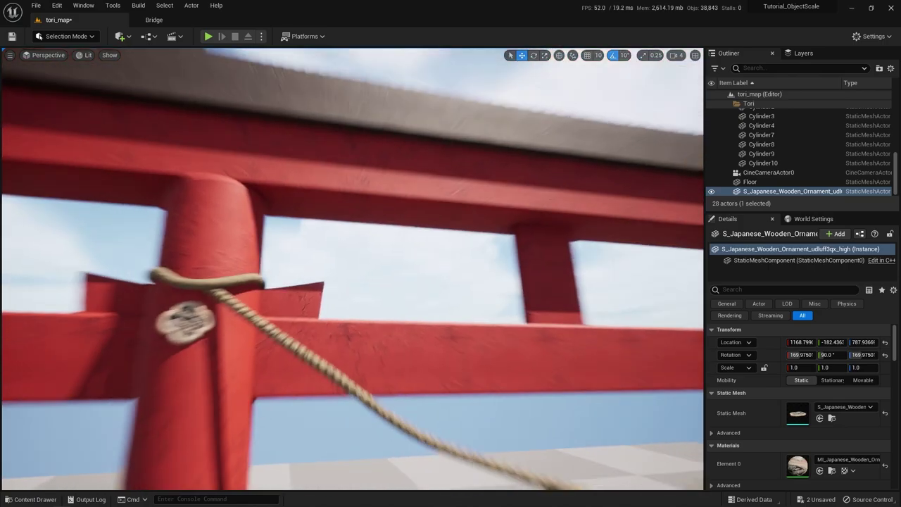
- Duplicate the wooden ornament onto the other pillar and centre it below the rope loop, at about Y 533
scroll(431, 331, up, 3)
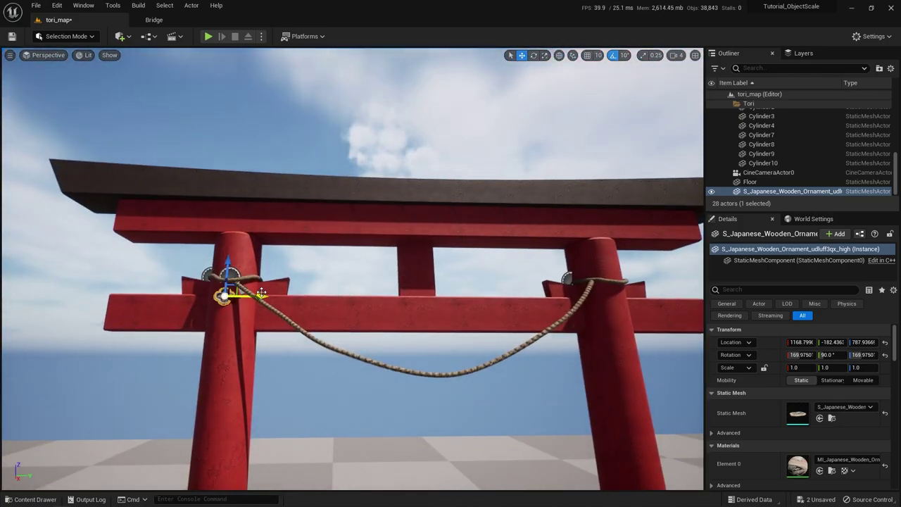
alt+drag(259, 296, 464, 300)
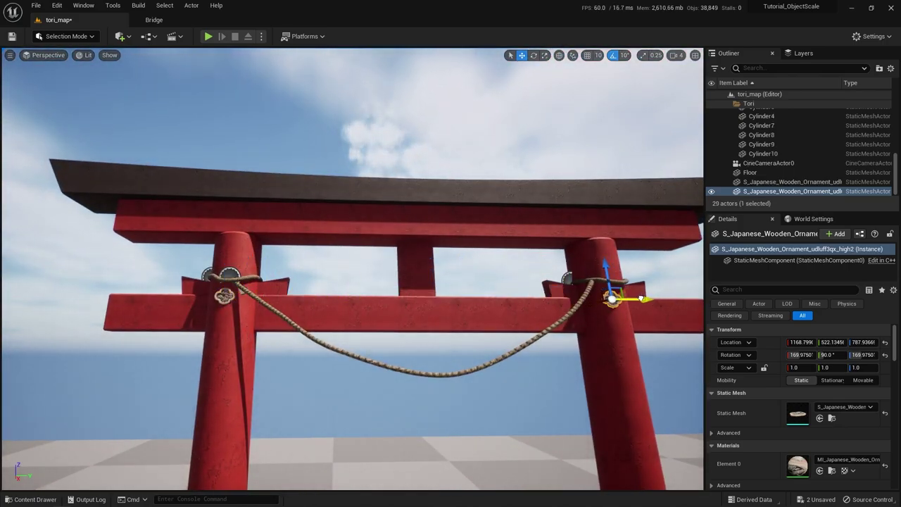
key(f)
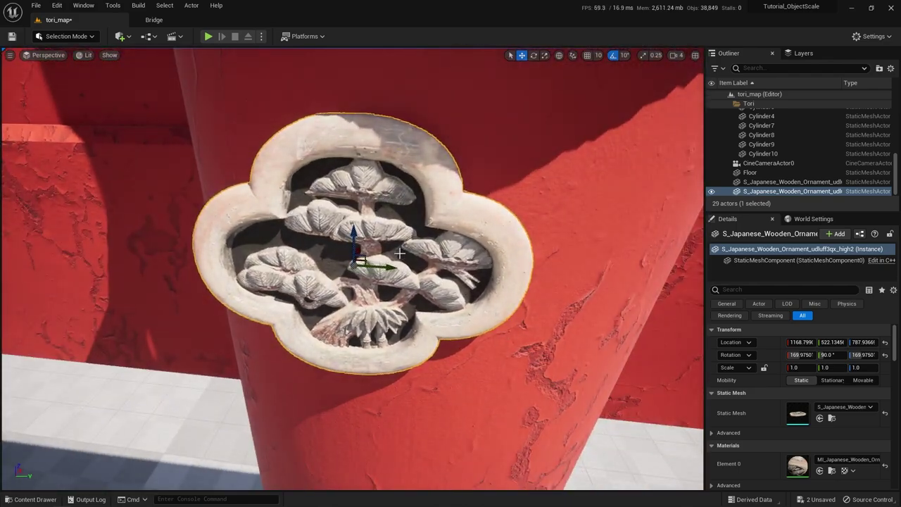
drag(386, 267, 489, 274)
key(s)
right_drag(488, 274, 404, 229)
key(w)
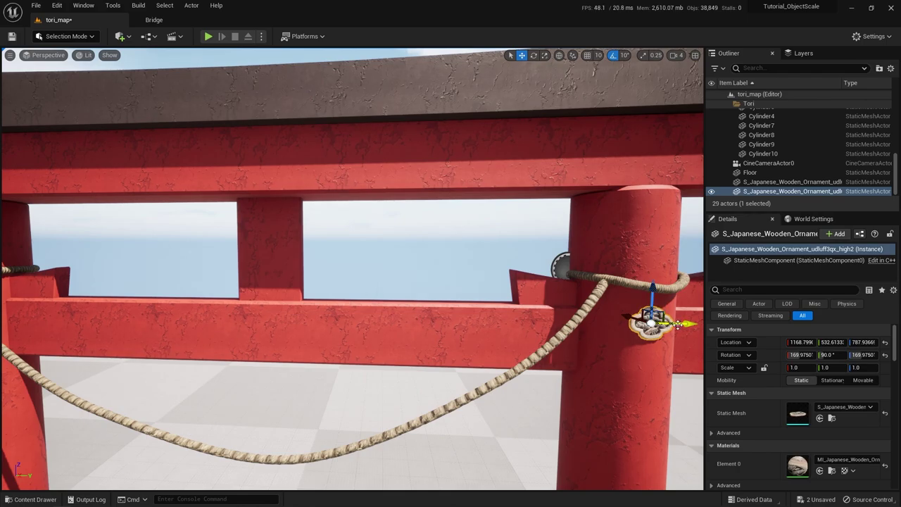
- Duplicate the ornament onto the lower crossbeam beside the central strut, seated on the beam's face at about X 1200, Y 237, Z 763
click(538, 325)
click(653, 324)
right_drag(353, 318, 355, 261)
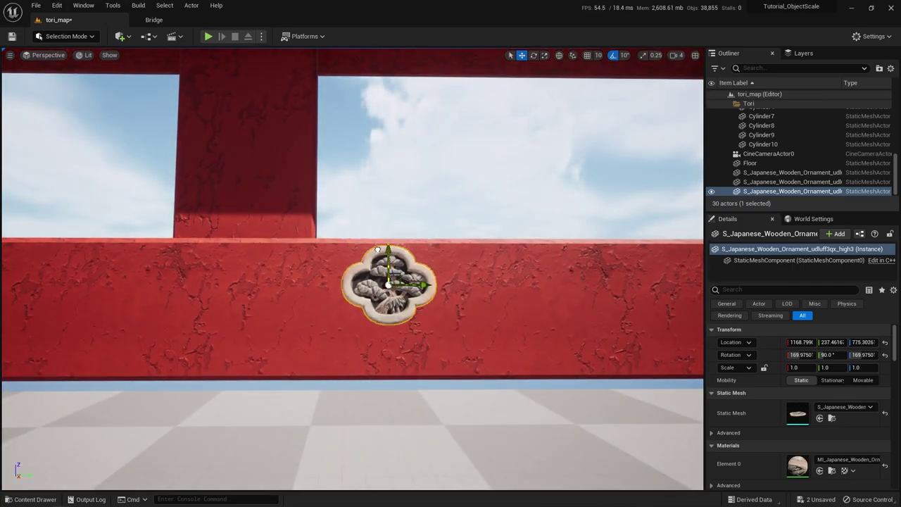
drag(377, 249, 378, 277)
right_drag(395, 282, 337, 352)
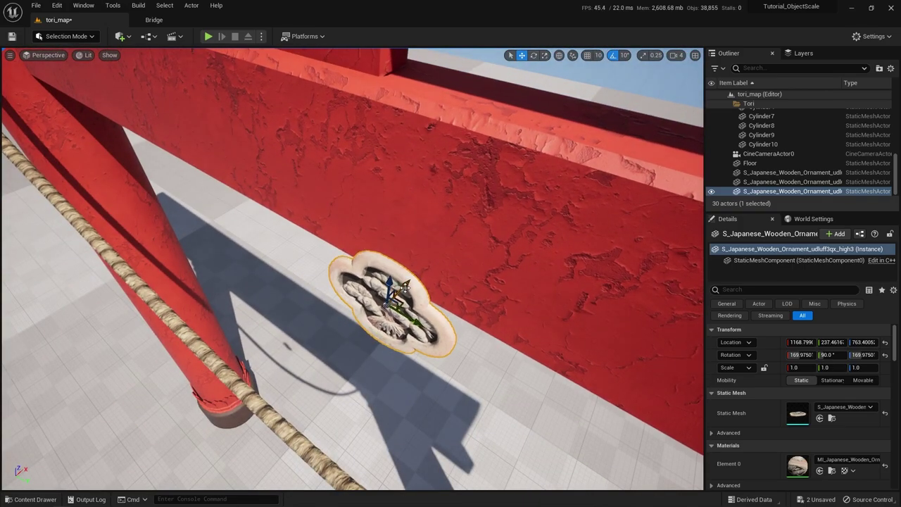
drag(405, 286, 475, 227)
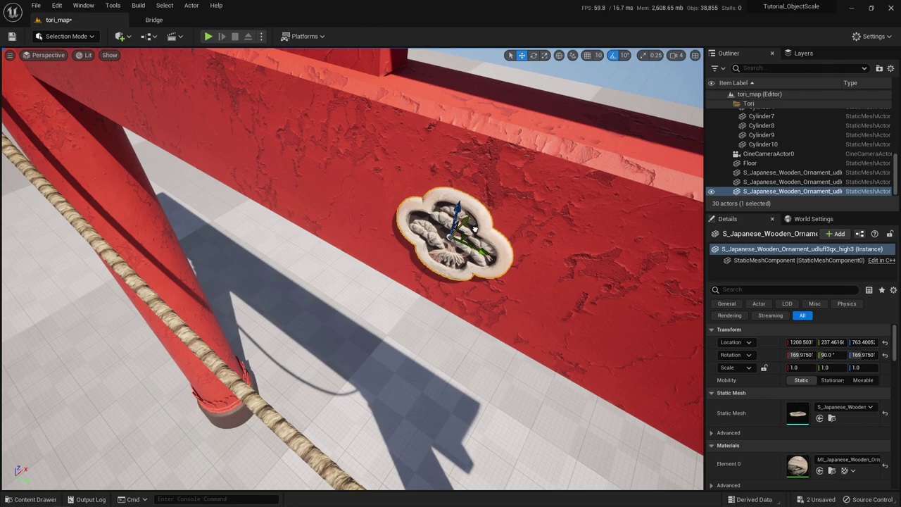
- Duplicate the crossbeam ornament to the opposite side of the central strut, at about Y 93
right_drag(502, 240, 458, 213)
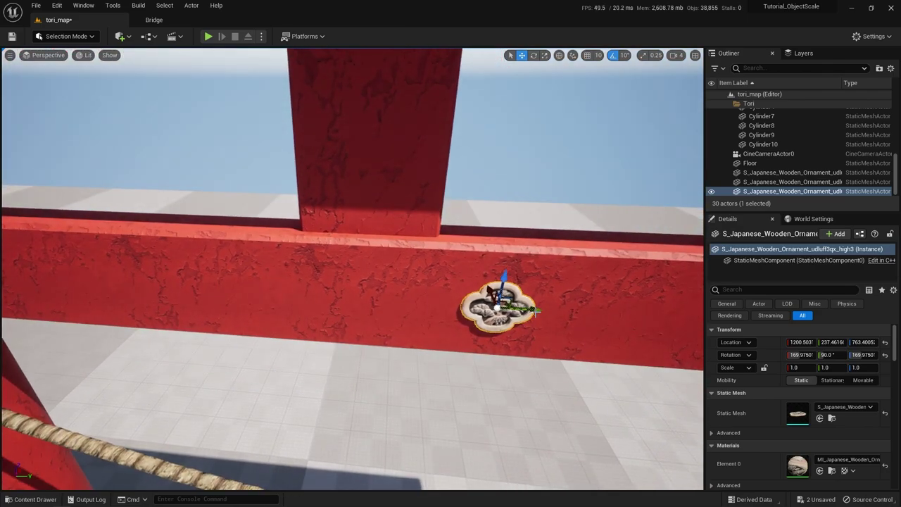
alt+drag(532, 310, 259, 276)
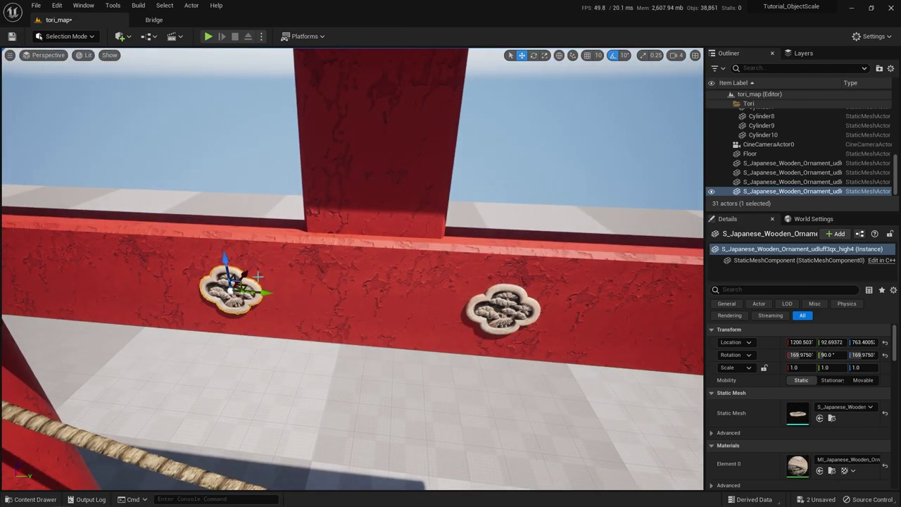
right_drag(257, 277, 296, 204)
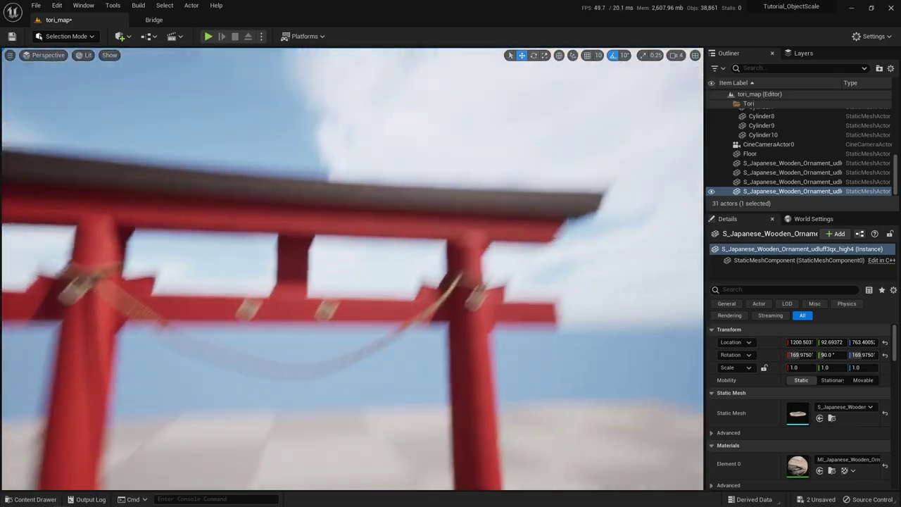
mouse_move(380, 347)
right_down()
mouse_move(401, 341)
mouse_move(380, 348)
right_up()
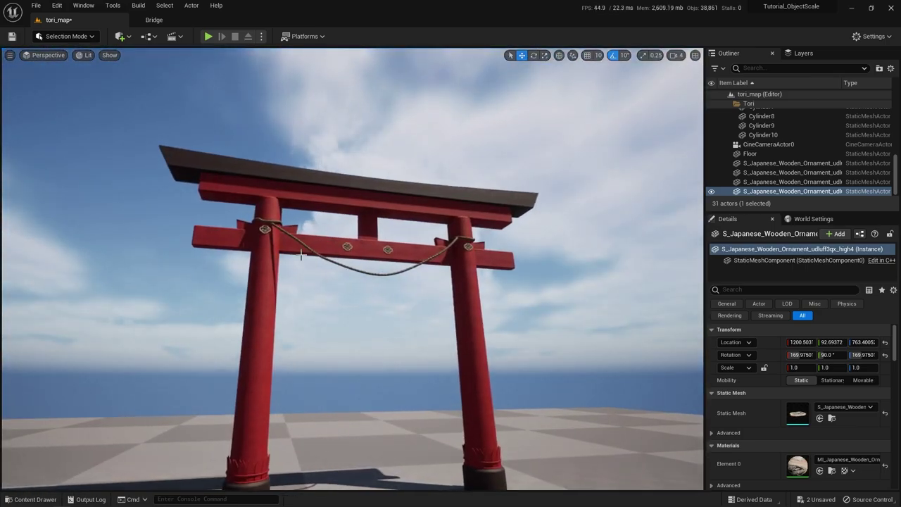
- Browse the Stone Lantern, Stone Stairs Wall and Statue folders in the Megascans 3D_Assets, and open the Japanese Metal Lantern folder
key(ctrl+b)
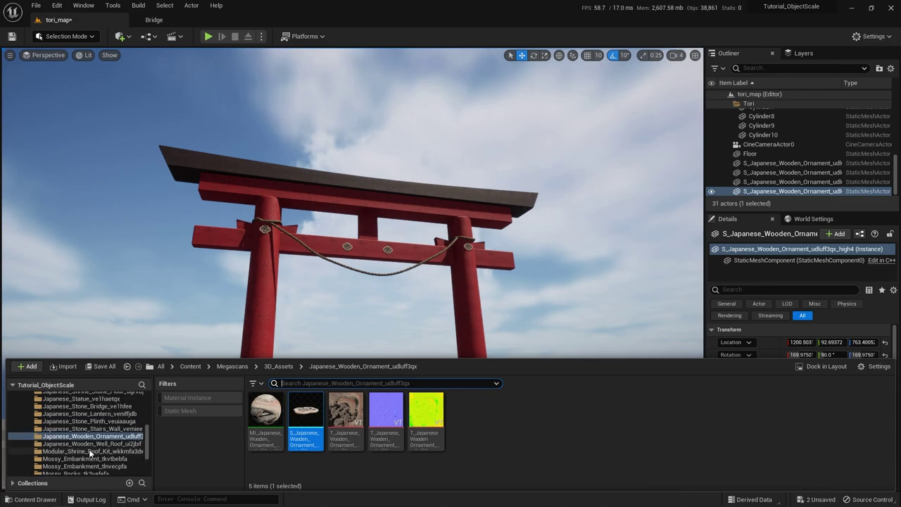
click(78, 413)
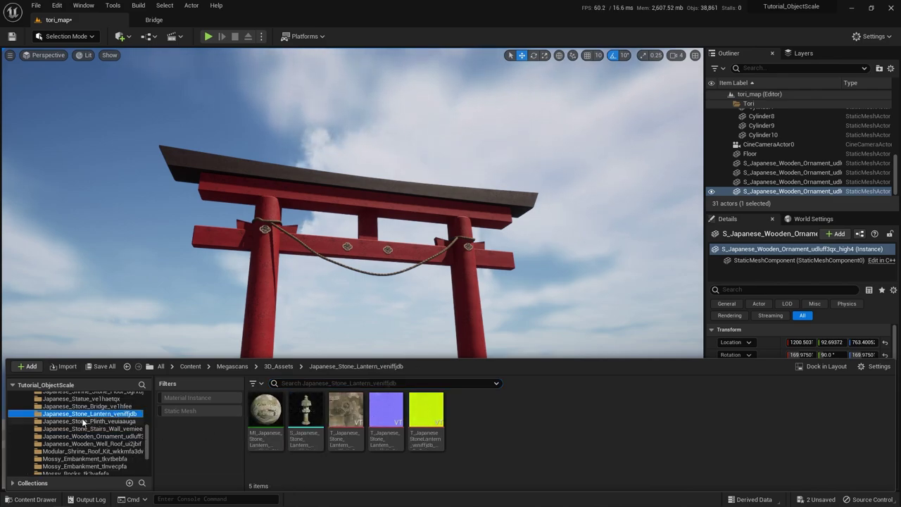
scroll(106, 418, up, 1)
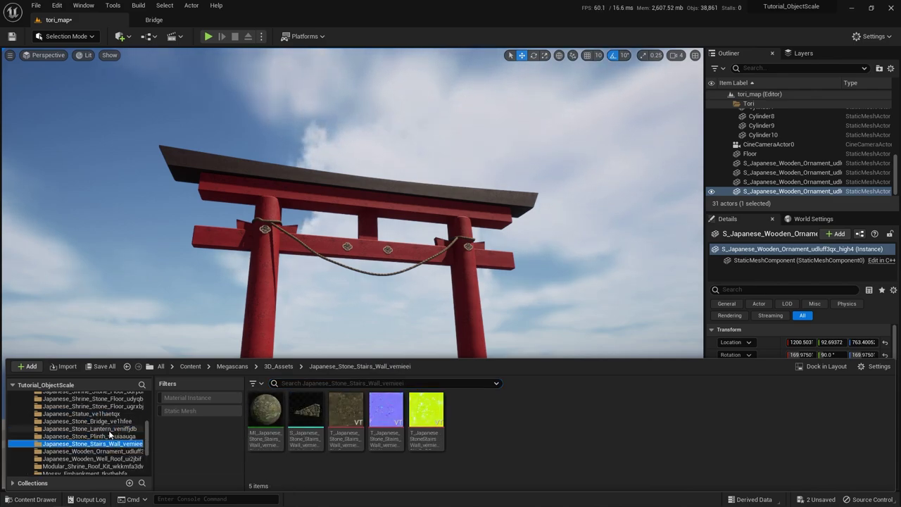
click(108, 414)
scroll(108, 414, up, 5)
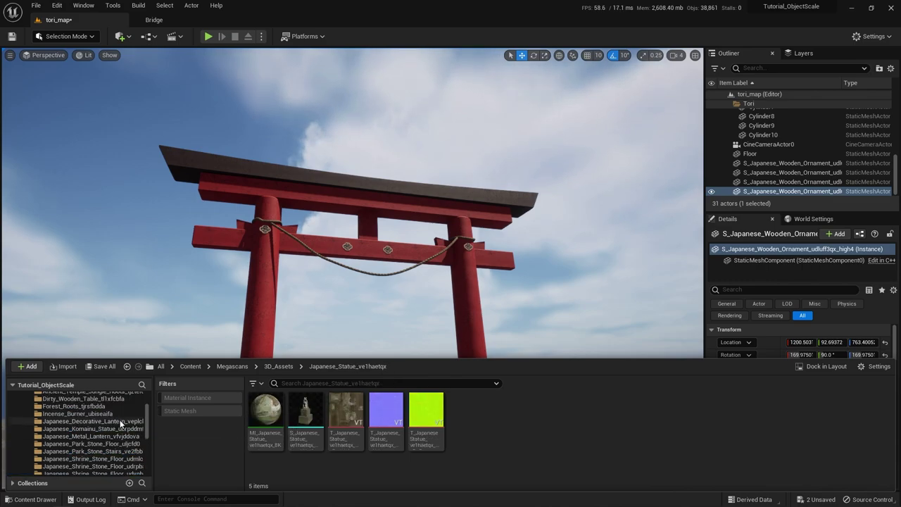
click(113, 438)
- Place the Japanese Metal Lantern mesh on the floor in front of the gate
right_drag(341, 293, 337, 331)
key(w)
right_drag(353, 286, 366, 293)
key(ctrl+space)
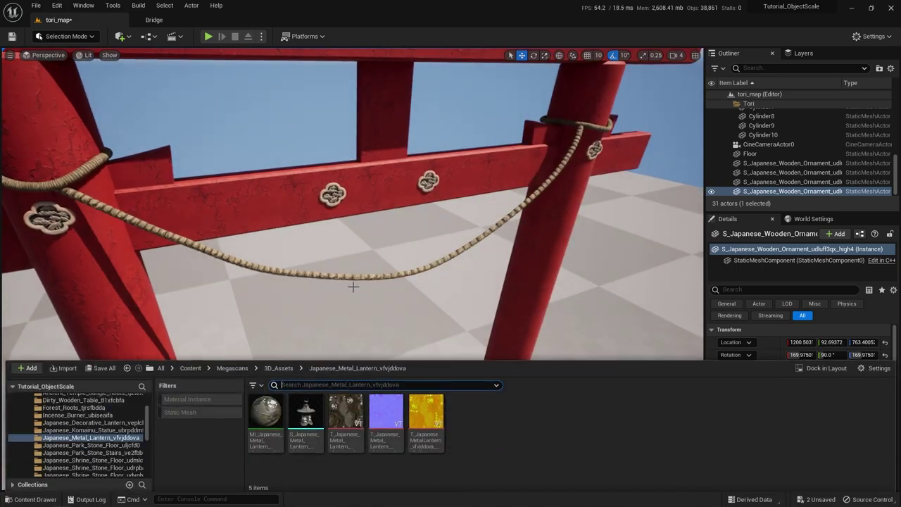
drag(306, 412, 313, 275)
right_drag(313, 274, 493, 298)
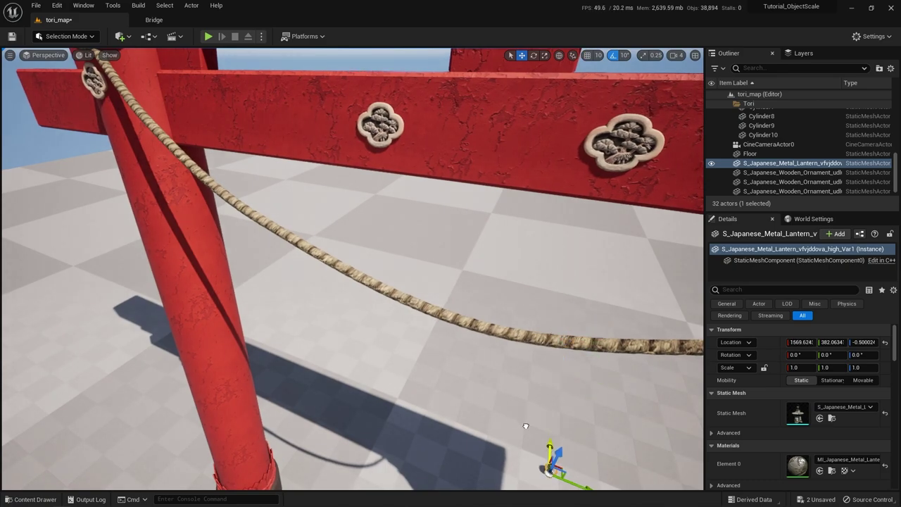
- Raise the metal lantern to about Z 647, level with the crossbeam
click(555, 456)
click(550, 469)
right_drag(550, 470, 531, 416)
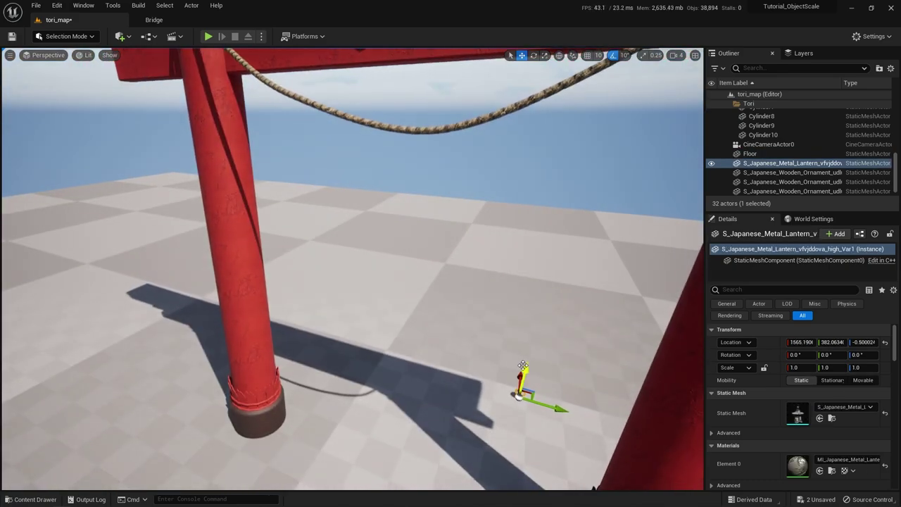
drag(523, 356, 522, 344)
right_drag(522, 72, 533, 101)
- Scale the metal lantern uniformly to about 6.98 and move it beneath the hanging rope, at about X 1146, Y 115, Z 440
key(r)
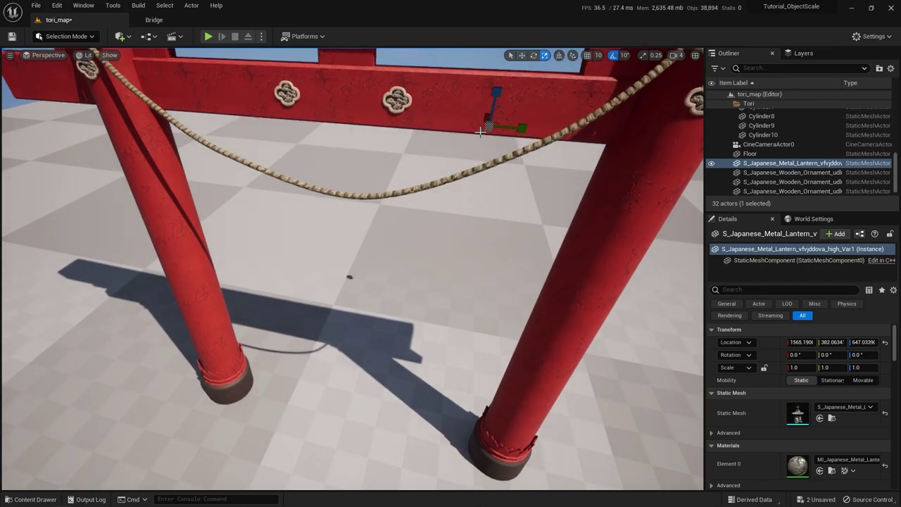
drag(494, 125, 487, 132)
key(w)
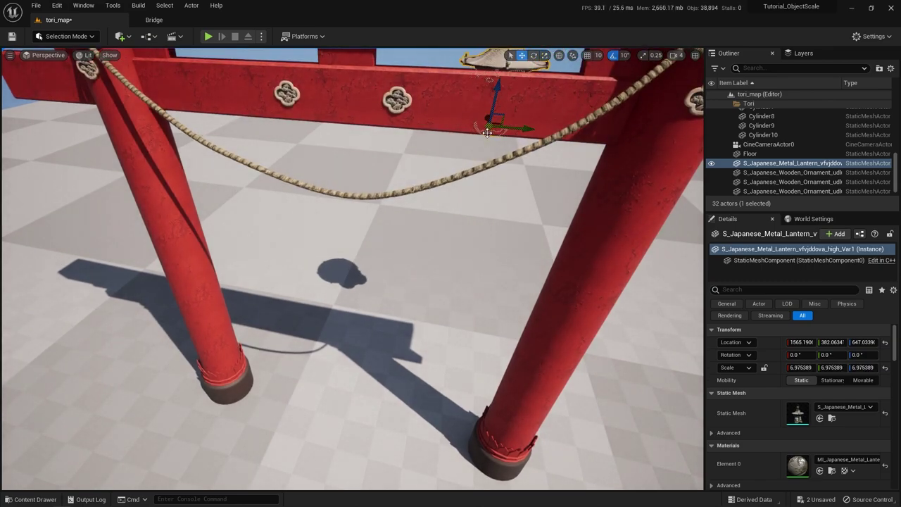
drag(499, 86, 483, 174)
right_drag(524, 257, 584, 307)
drag(572, 307, 311, 258)
key(f)
- Scale the metal lantern down to about 2.24 and raise its top ring to the rope, at about X 1150, Y 112, Z 597
key(r)
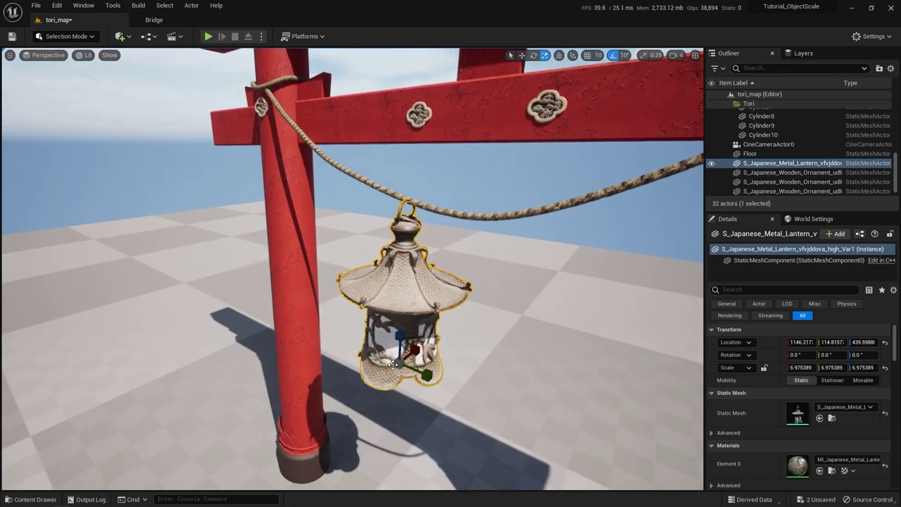
drag(398, 363, 366, 396)
drag(400, 334, 406, 222)
right_drag(406, 222, 374, 243)
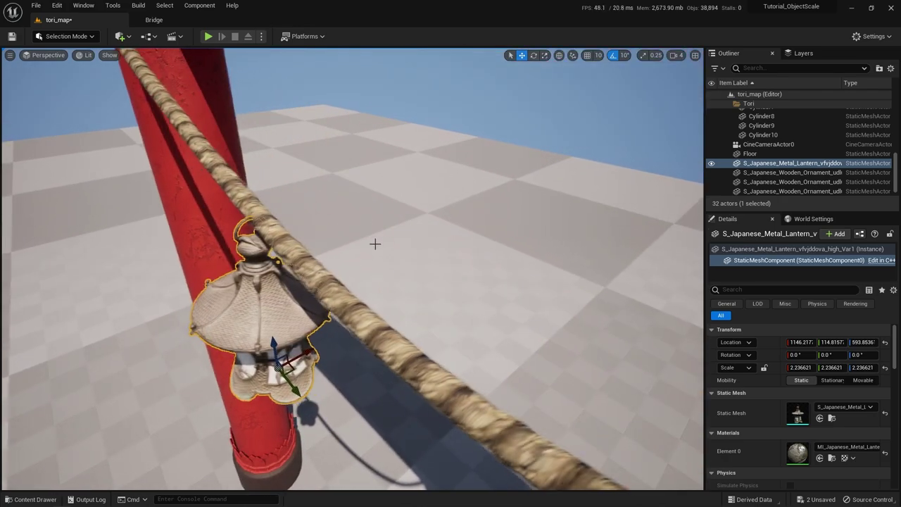
mouse_move(261, 343)
mouse_down()
mouse_move(259, 334)
mouse_move(288, 343)
mouse_move(290, 328)
mouse_move(272, 334)
mouse_up()
click(275, 329)
right_drag(273, 334, 310, 303)
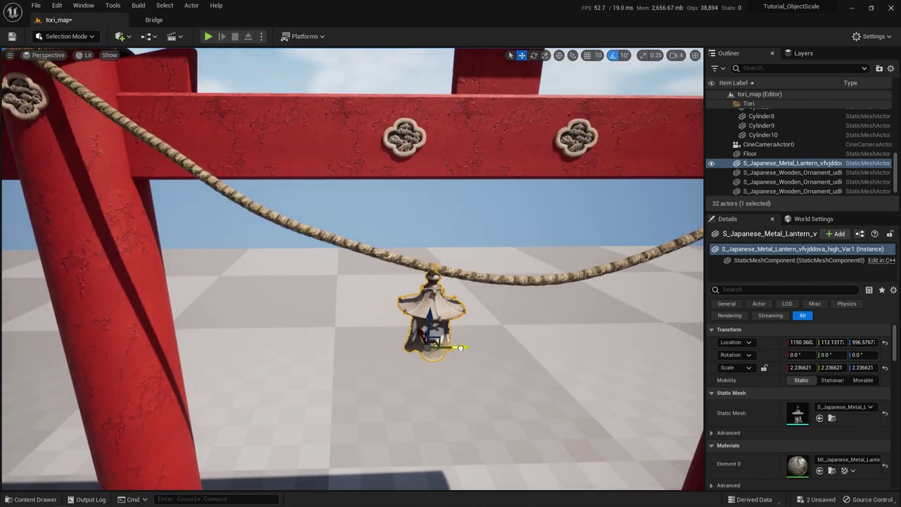
- Slide the metal lantern along the rope to about Y 90 and raise it to about Z 603 so its ring meets the rope
drag(461, 348, 432, 347)
click(451, 317)
right_drag(450, 317, 405, 307)
double_click(405, 307)
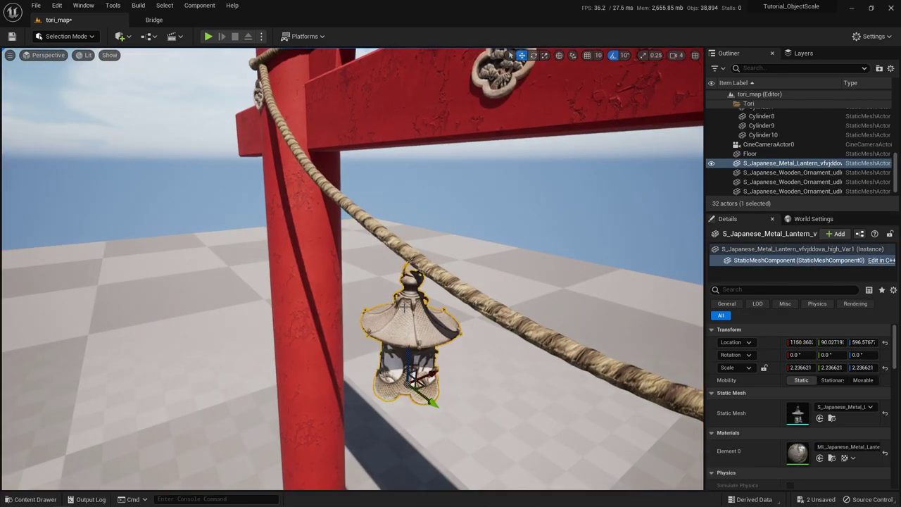
click(412, 341)
drag(409, 350, 412, 339)
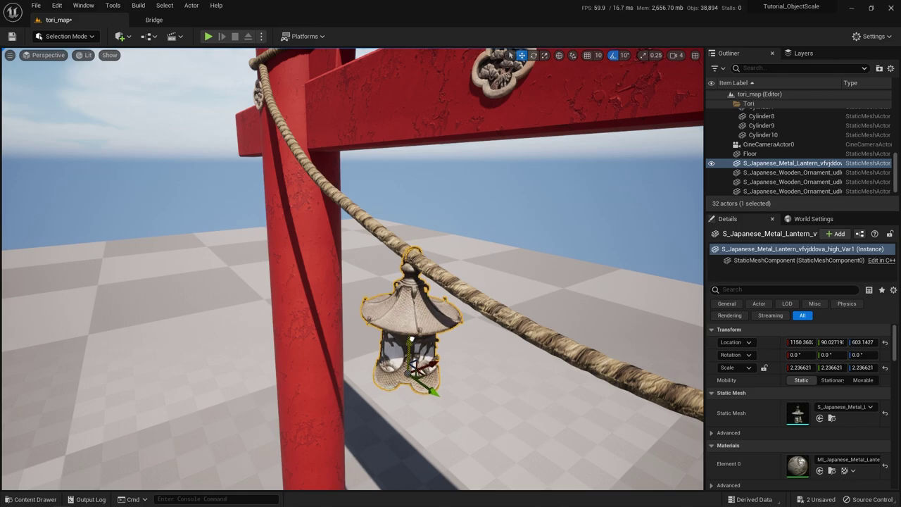
- Tilt the metal lantern about 6.4° on X with rotation snapping off, and lower it to about Z 601
right_drag(412, 339, 455, 337)
right_drag(531, 144, 520, 138)
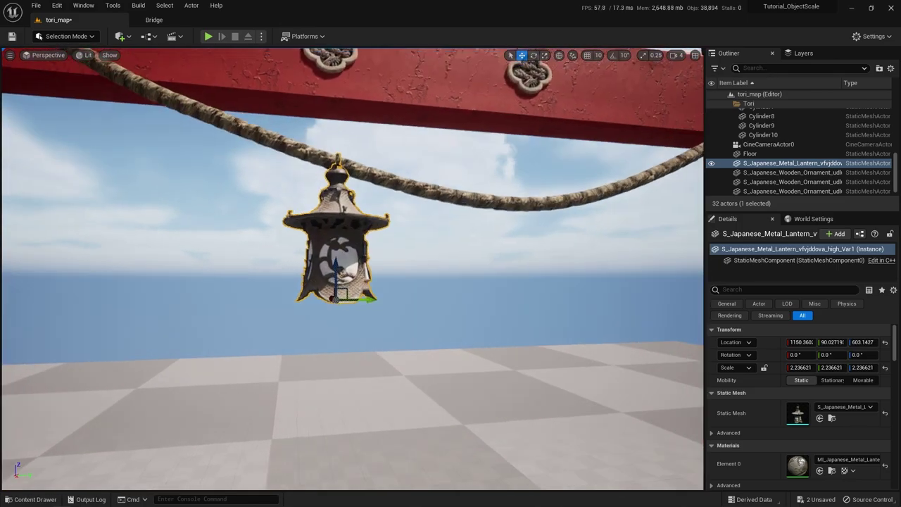
key(e)
drag(309, 265, 310, 271)
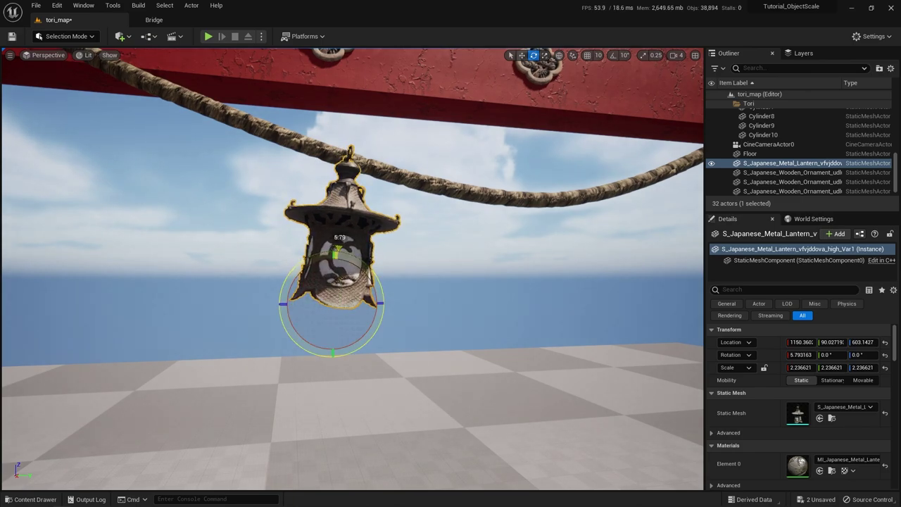
key(w)
right_drag(405, 386, 359, 401)
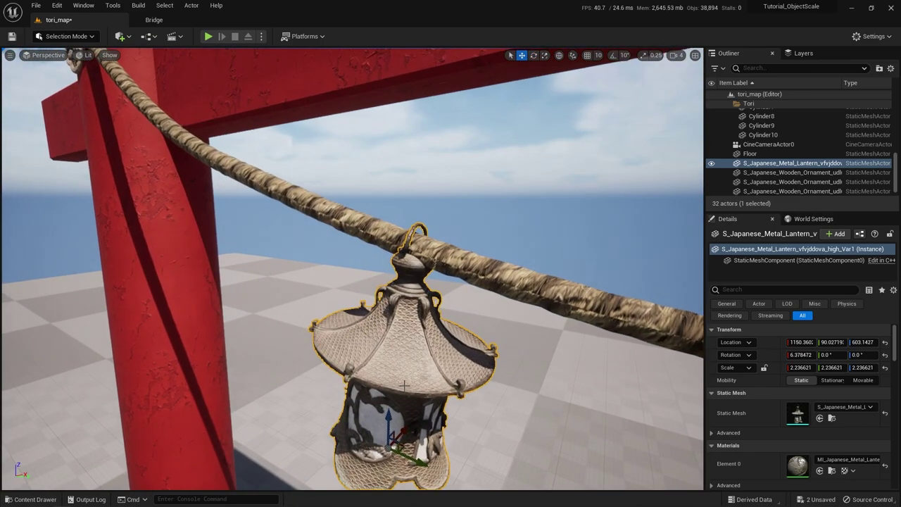
drag(386, 420, 391, 400)
- Switch the viewport to game view and examine the whole decorated gate from a distance
mouse_move(427, 388)
right_down()
mouse_move(464, 380)
mouse_move(429, 389)
mouse_move(448, 368)
mouse_move(416, 383)
right_up()
key(g)
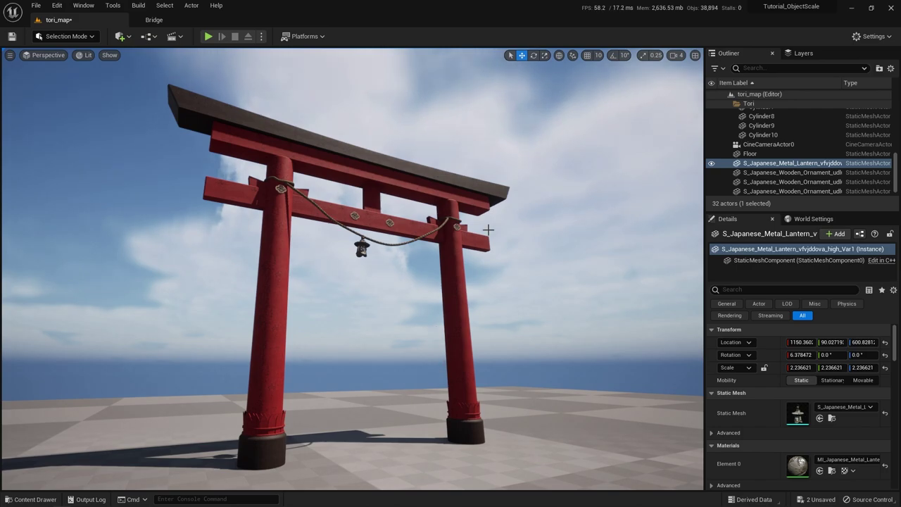
right_drag(474, 276, 464, 298)
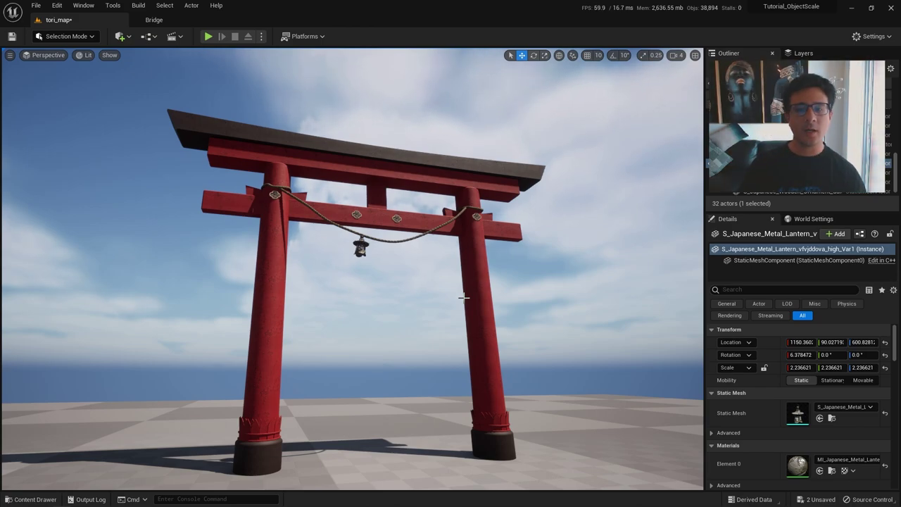
right_drag(464, 297, 464, 297)
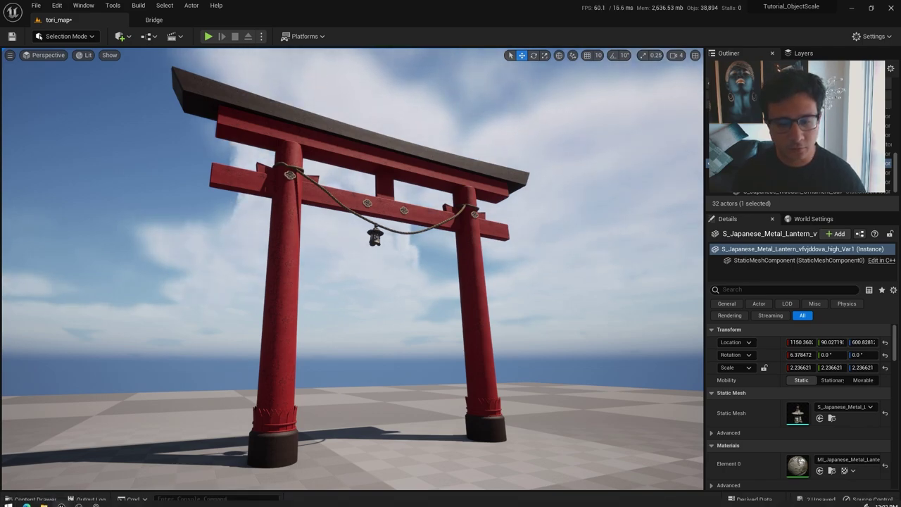
- Save the map with the decorated torii gate
right_drag(464, 297, 464, 297)
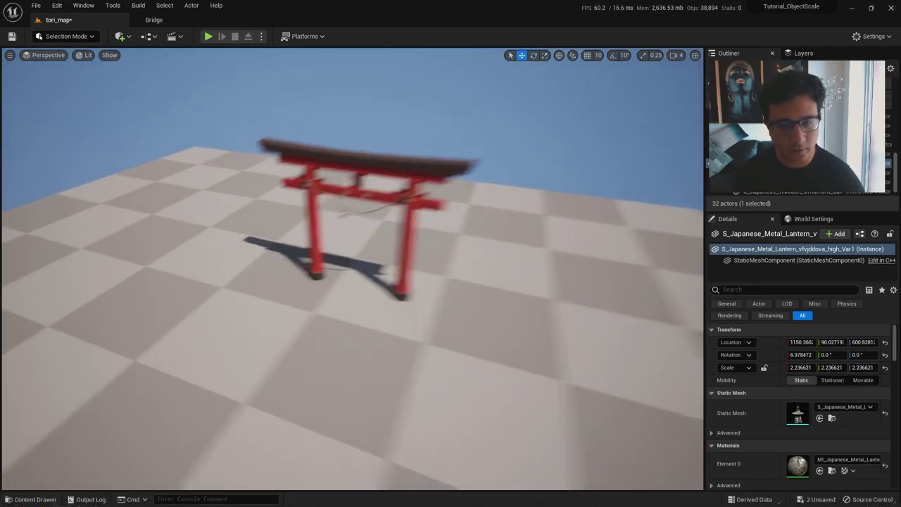
right_drag(379, 391, 379, 391)
click(379, 391)
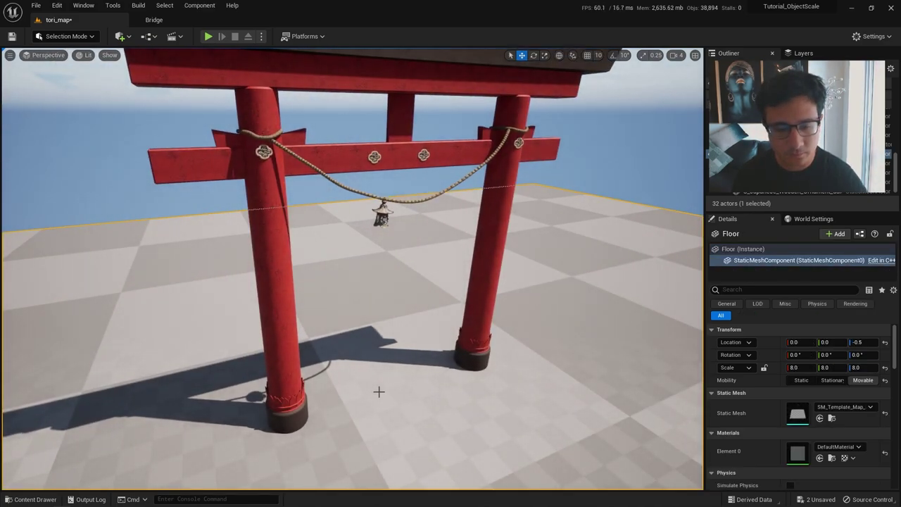
right_drag(440, 368, 440, 367)
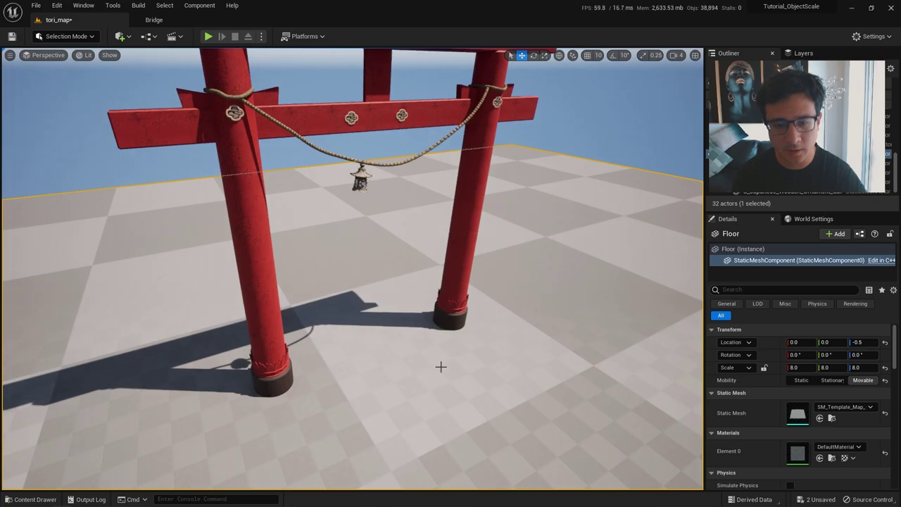
scroll(462, 364, down, 10)
key(ctrl+s)
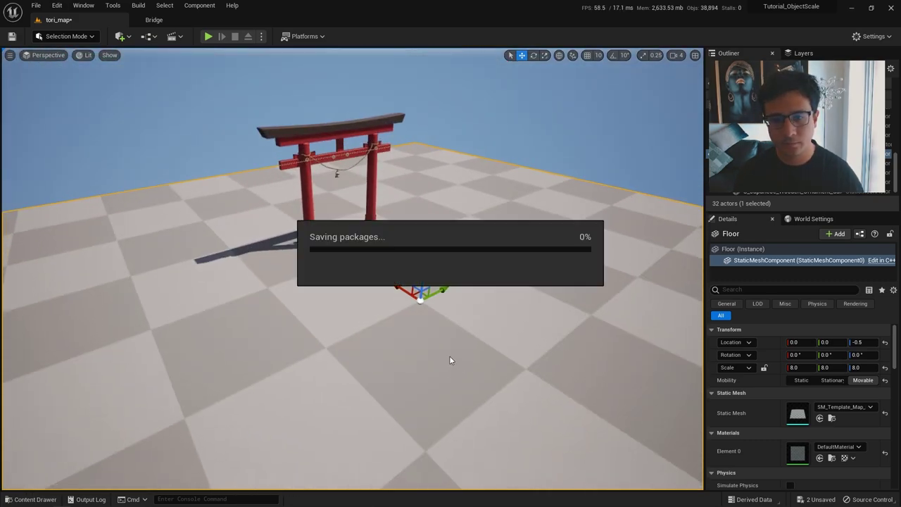
- Delete the large checkered floor mesh beneath the torii gate
click(371, 219)
key(f)
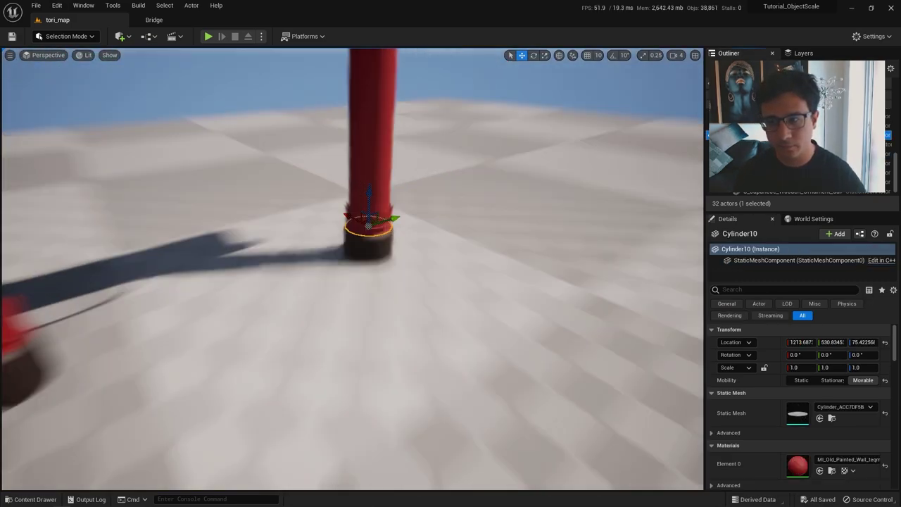
click(578, 295)
key(Delete)
alt+drag(577, 296, 612, 296)
right_drag(430, 221, 429, 221)
- Place the Megascans Japanese_Park_Stone_Floor_uljcfd0 mesh between the gate pillars at about X 1079, Y 161, rotated about -90.9° on Z
key(ctrl+space)
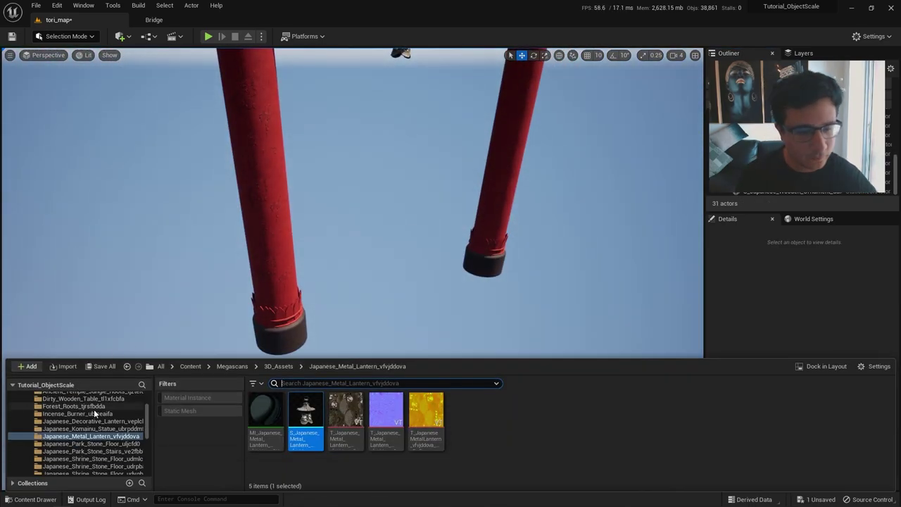
scroll(109, 437, down, 1)
click(111, 443)
click(112, 437)
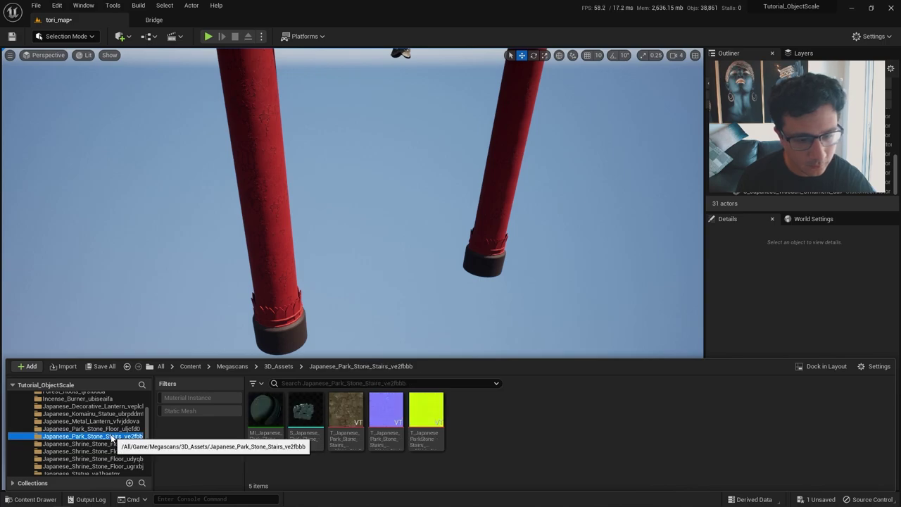
click(117, 430)
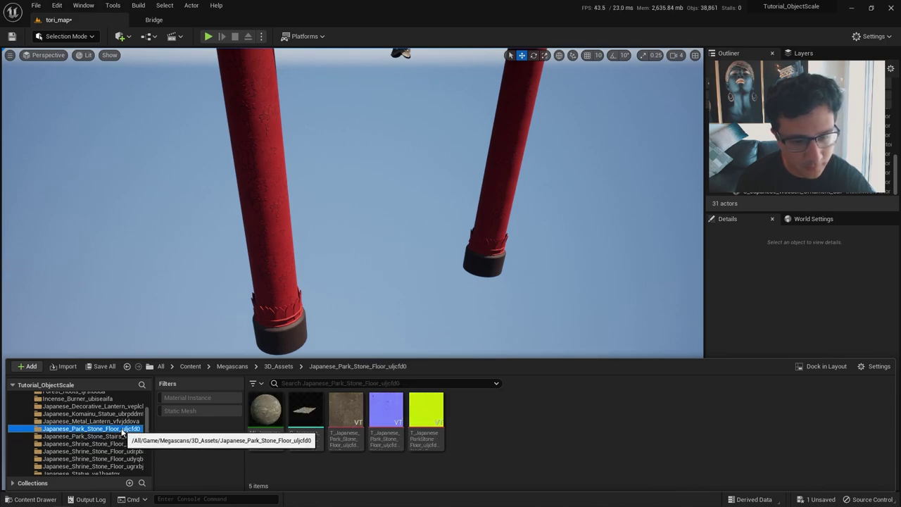
drag(305, 411, 305, 336)
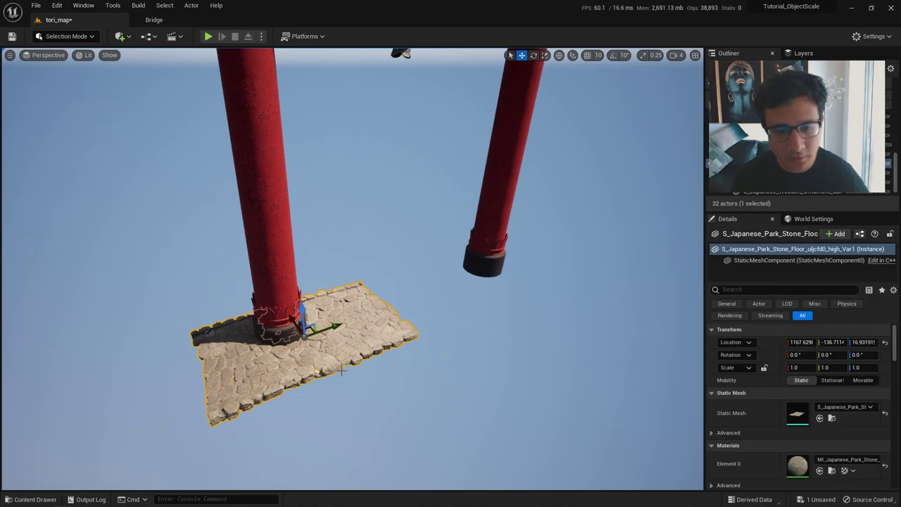
drag(308, 364, 242, 365)
drag(333, 332, 394, 304)
- Try out the Japanese_Shrine_Stone_Floor_udmlcf3qx and Japanese_Shrine_Stone_Floor_udyqbjkfa meshes beside the nearer pillar's base
key(ctrl+space)
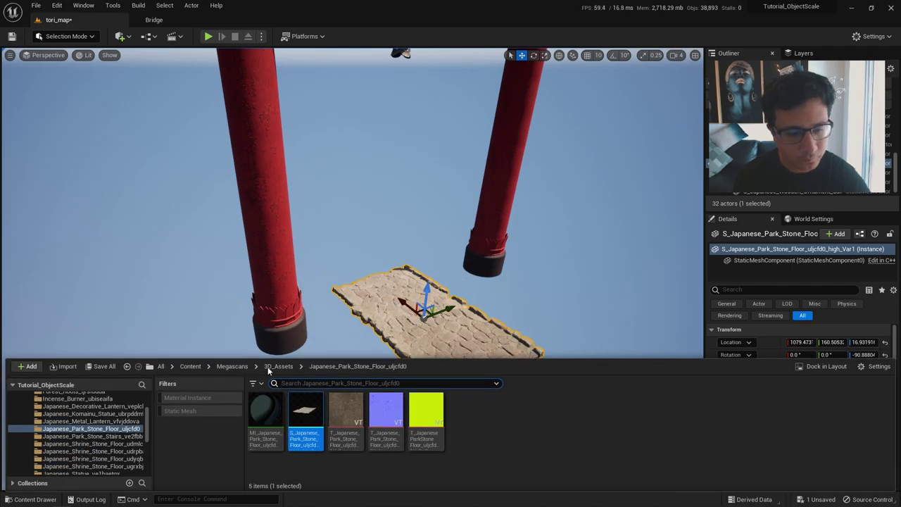
click(113, 445)
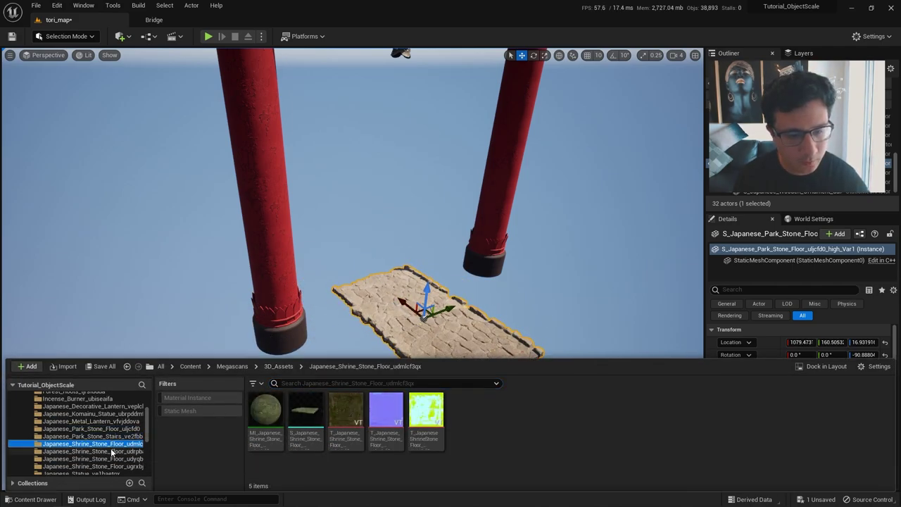
drag(292, 416, 307, 333)
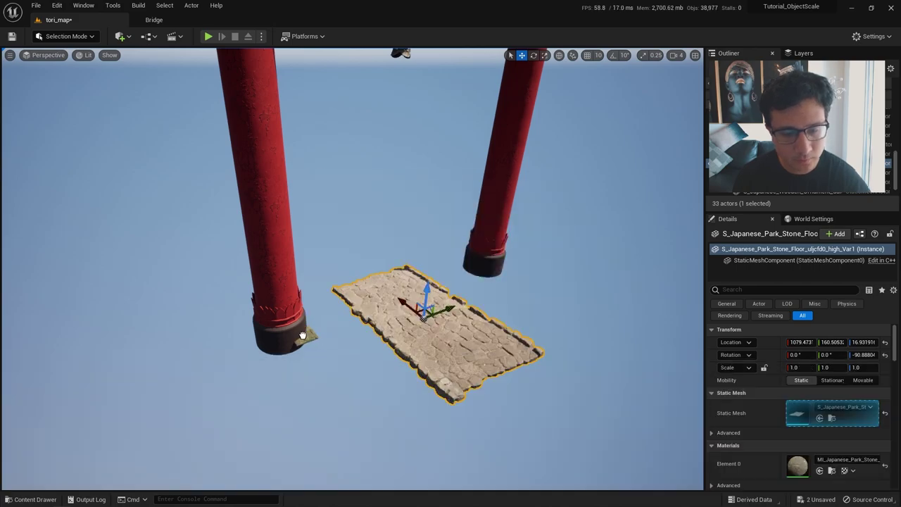
click(310, 357)
key(ctrl+space)
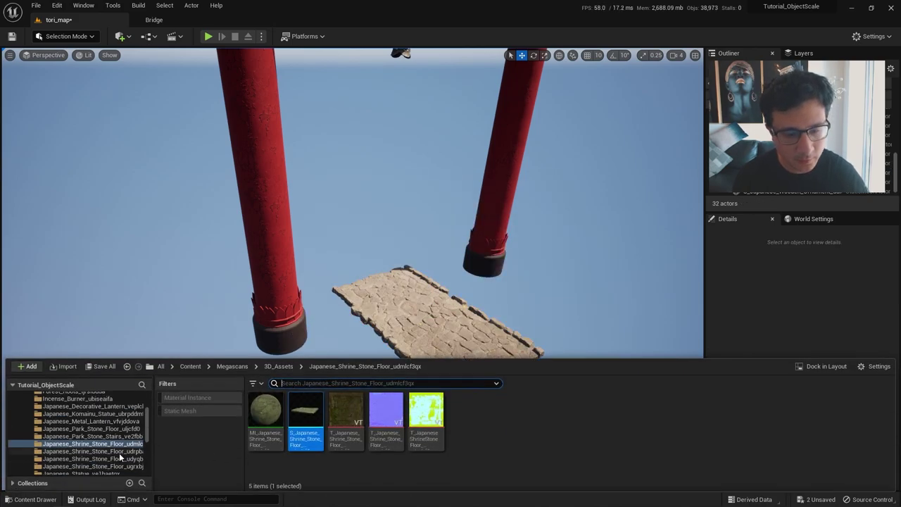
click(112, 459)
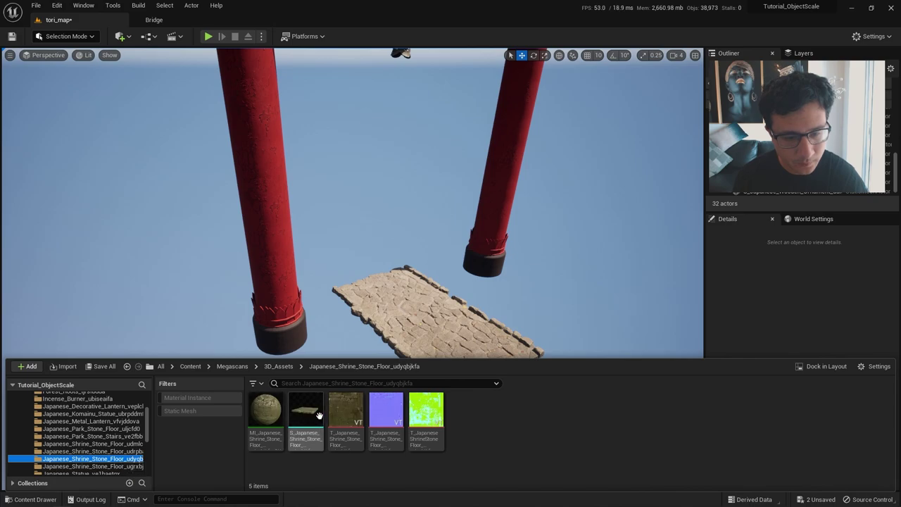
drag(319, 415, 299, 334)
key(Delete)
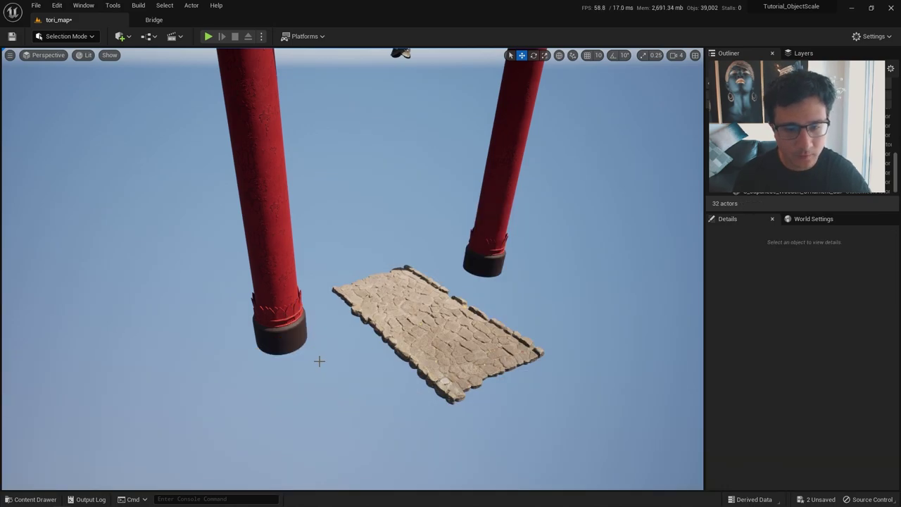
- Place the Japanese_Shrine_Stone_Floor_ugrxbjkfa mesh at the nearer pillar's base, at about X 1159, Y -97, and lower it to about Z 24.8
key(ctrl+space)
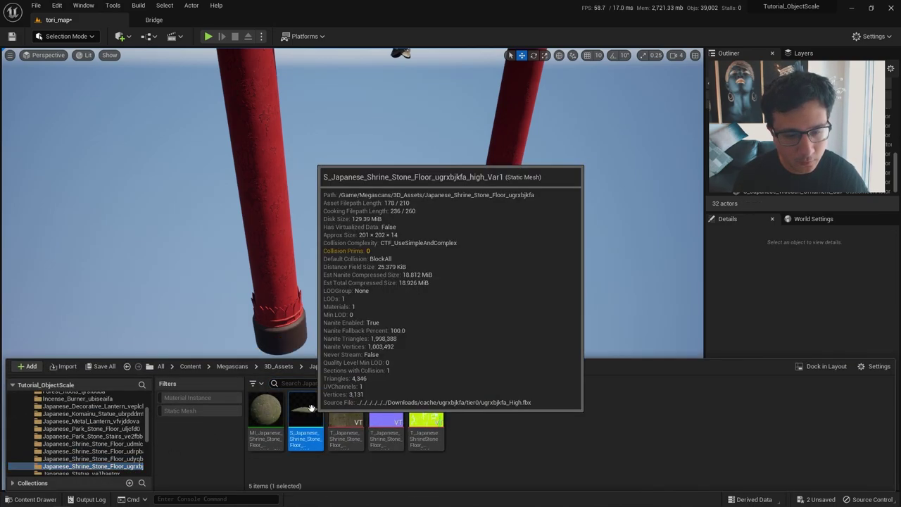
drag(312, 409, 301, 333)
right_drag(301, 333, 282, 336)
drag(396, 320, 434, 323)
right_drag(434, 322, 430, 229)
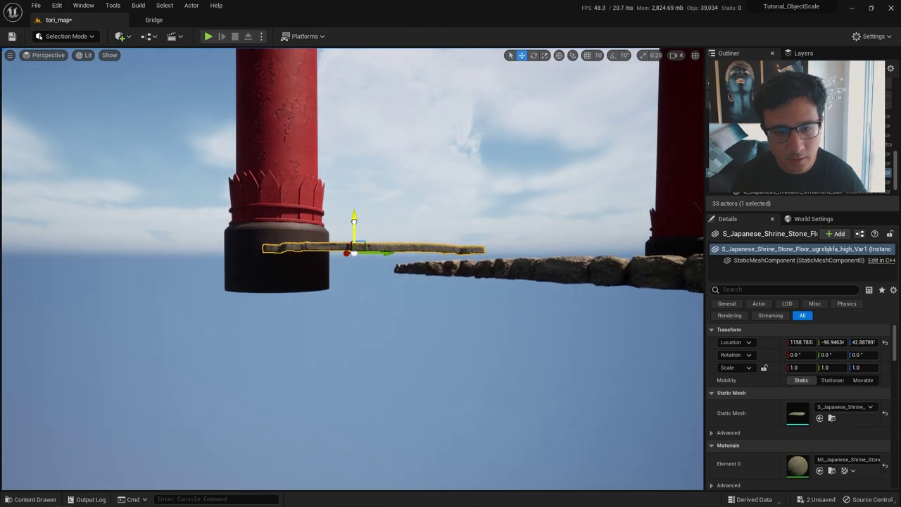
drag(353, 220, 353, 243)
- Move the park stone floor away from the gate to about X 781, Z 42
right_drag(285, 139, 273, 166)
mouse_move(482, 280)
right_down()
mouse_move(464, 292)
mouse_move(486, 285)
mouse_move(490, 296)
right_up()
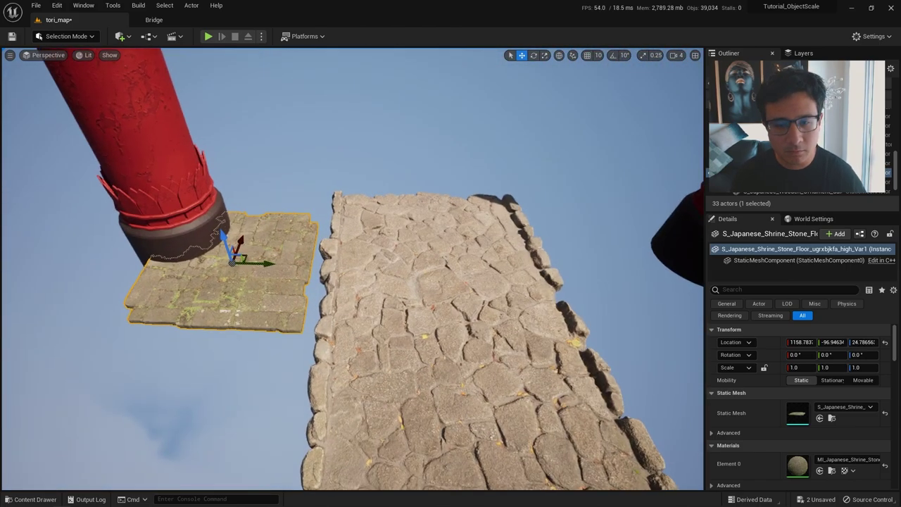
click(405, 274)
key(f)
drag(358, 231, 395, 334)
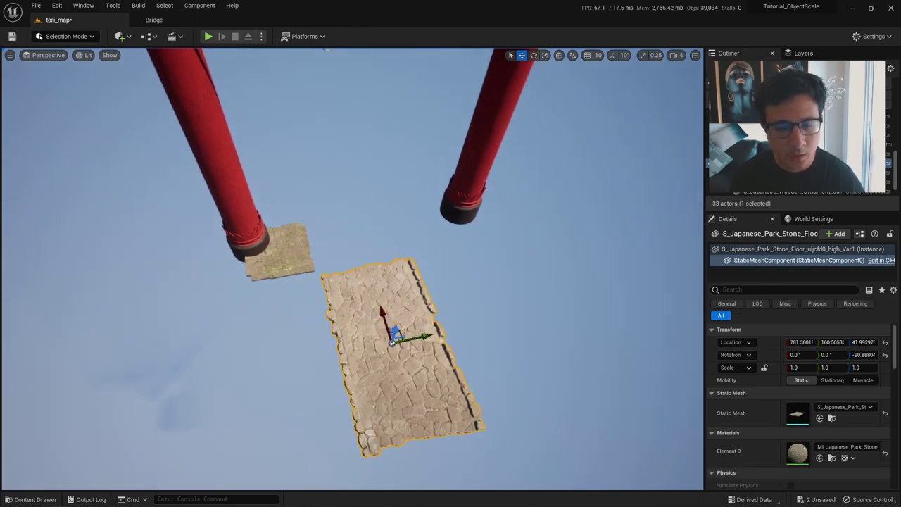
- Duplicate the shrine stone tile along Y to about 89 so the copy adjoins the original
click(281, 260)
right_drag(280, 261, 255, 285)
alt+drag(230, 282, 326, 306)
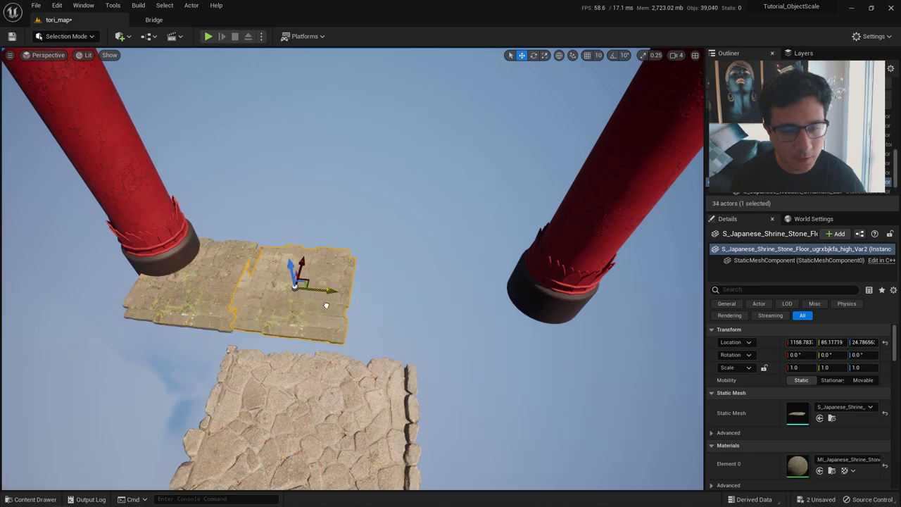
- Try duplicating both shrine stone tiles together along Y towards the other pillar
ctrl+click(252, 290)
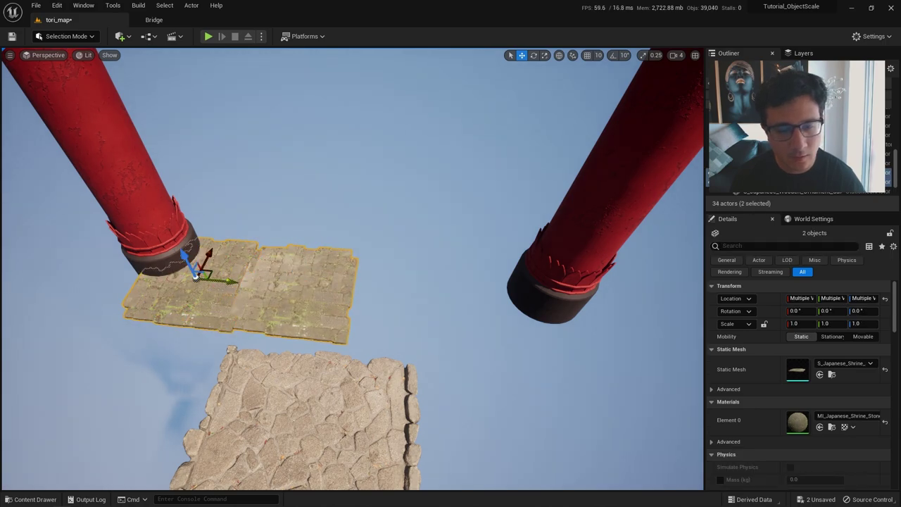
alt+drag(197, 276, 526, 301)
key(ctrl+z)
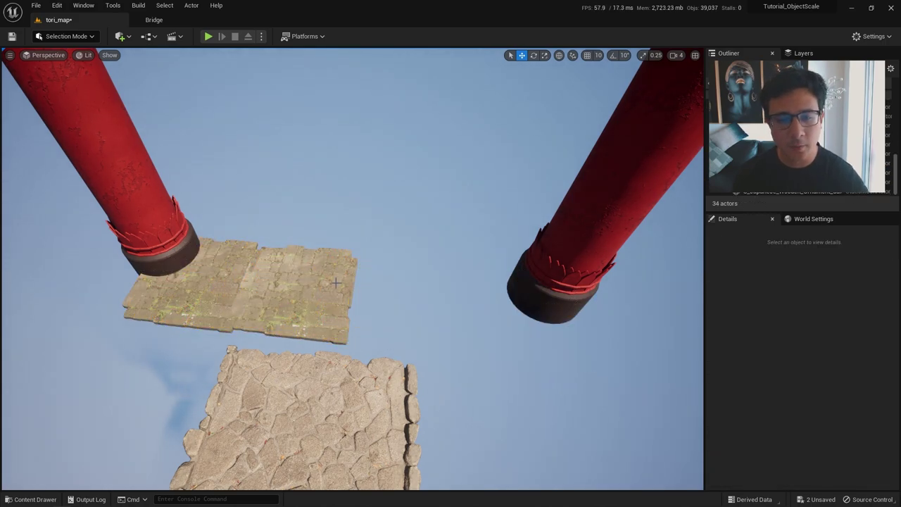
- Delete the duplicated shrine stone tile and the park stone floor
right_drag(305, 284, 262, 284)
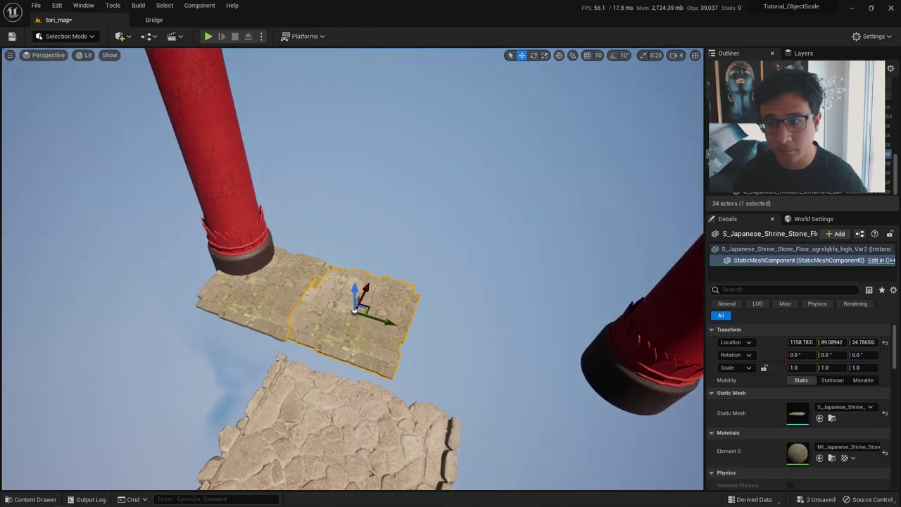
right_drag(624, 235, 655, 235)
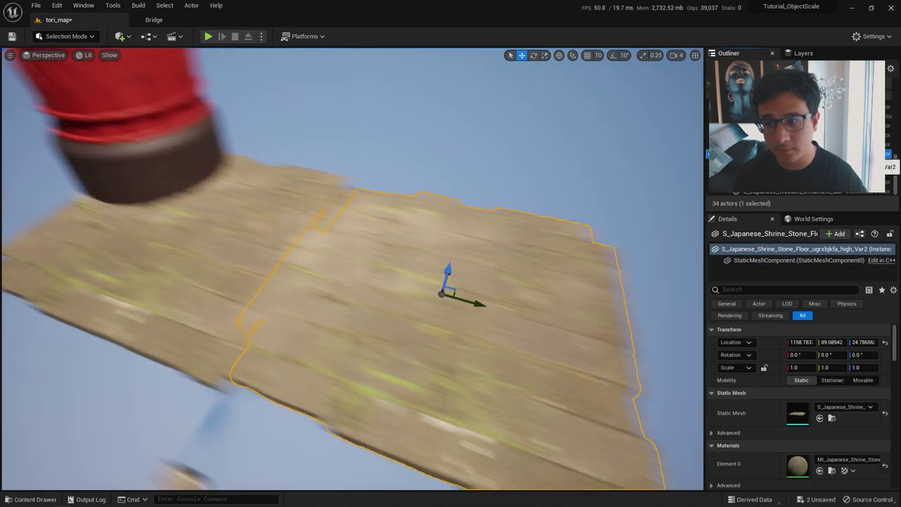
key(Delete)
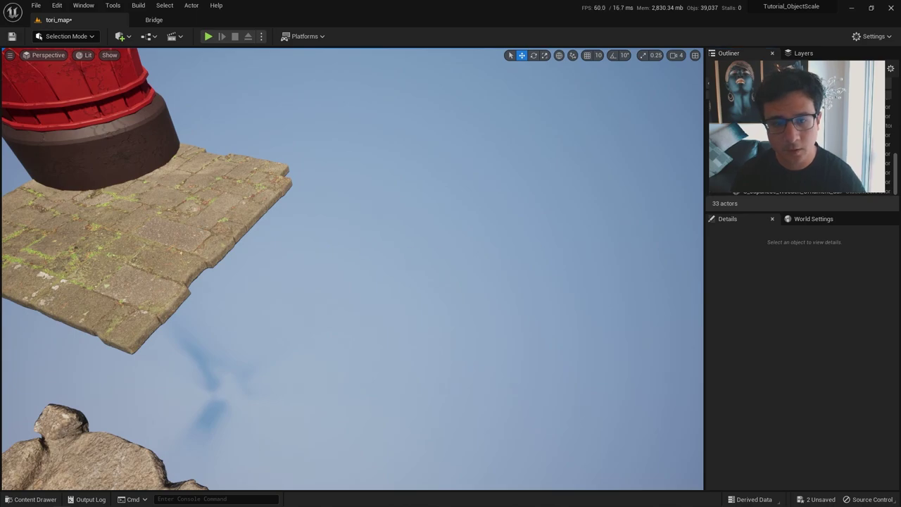
click(211, 211)
right_drag(211, 211, 145, 229)
click(433, 224)
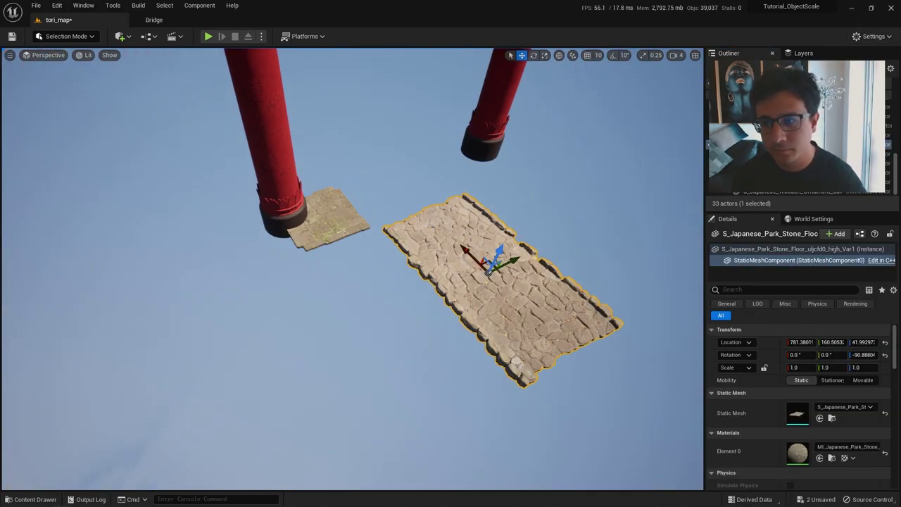
key(Delete)
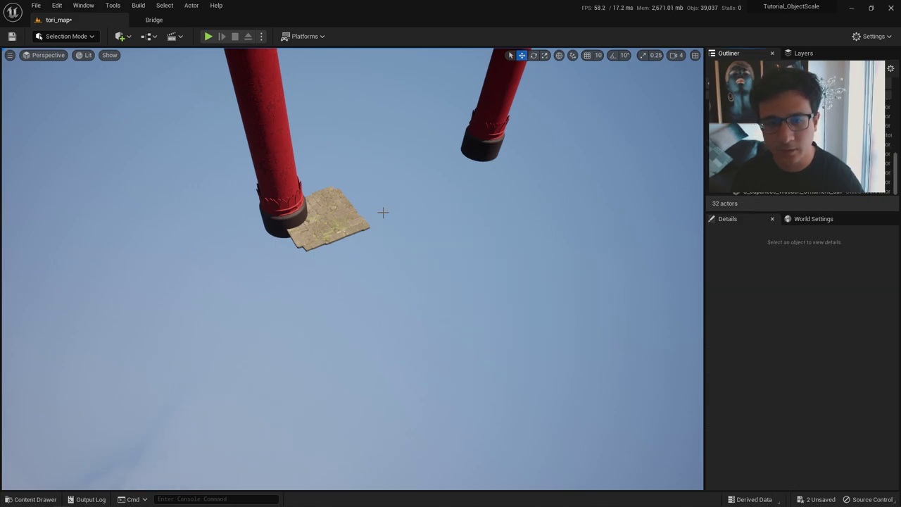
- Start the Pattern tool in Modeling Mode on the remaining shrine stone tile and set the pattern shape to Grid
click(344, 214)
mouse_move(344, 214)
right_down()
mouse_move(370, 179)
mouse_move(359, 229)
mouse_move(338, 222)
right_up()
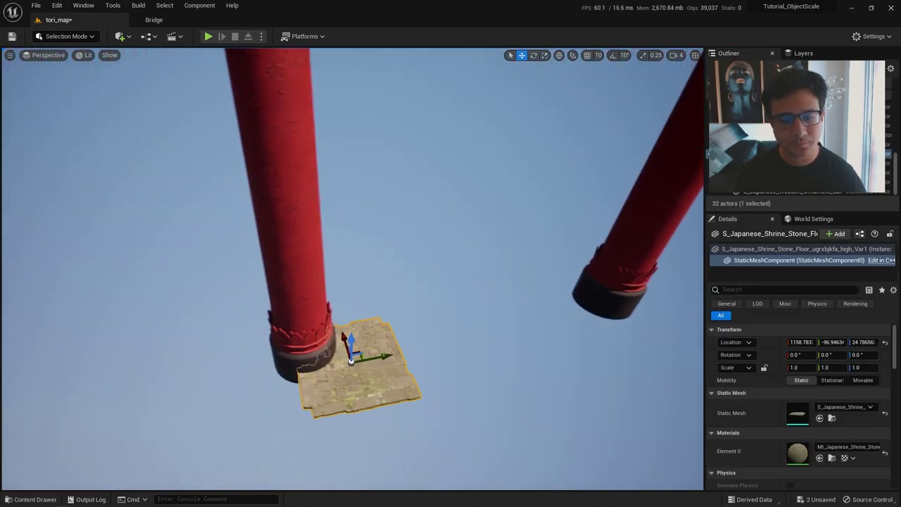
click(53, 36)
click(63, 90)
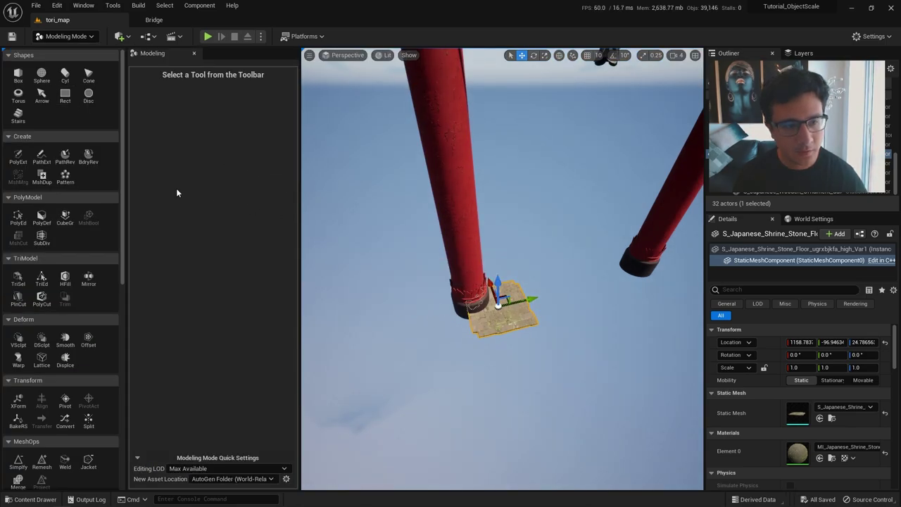
click(65, 178)
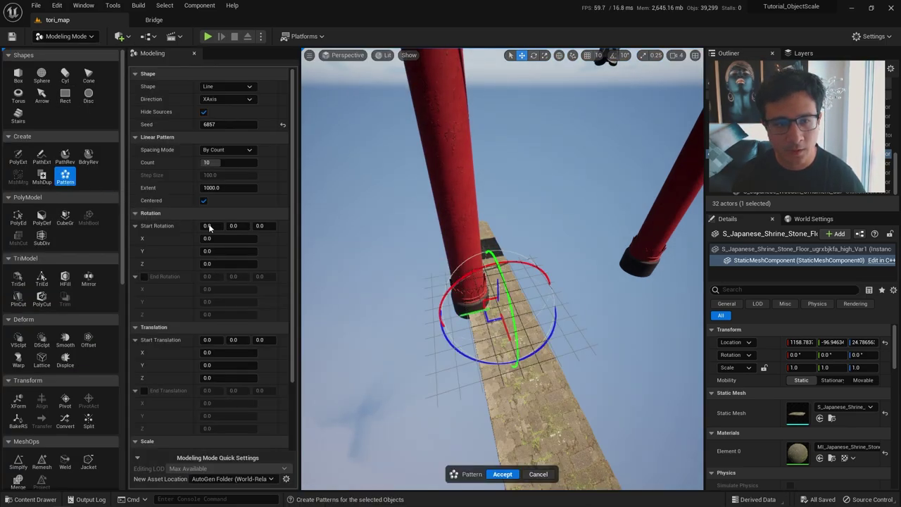
key(d)
right_drag(542, 310, 493, 303)
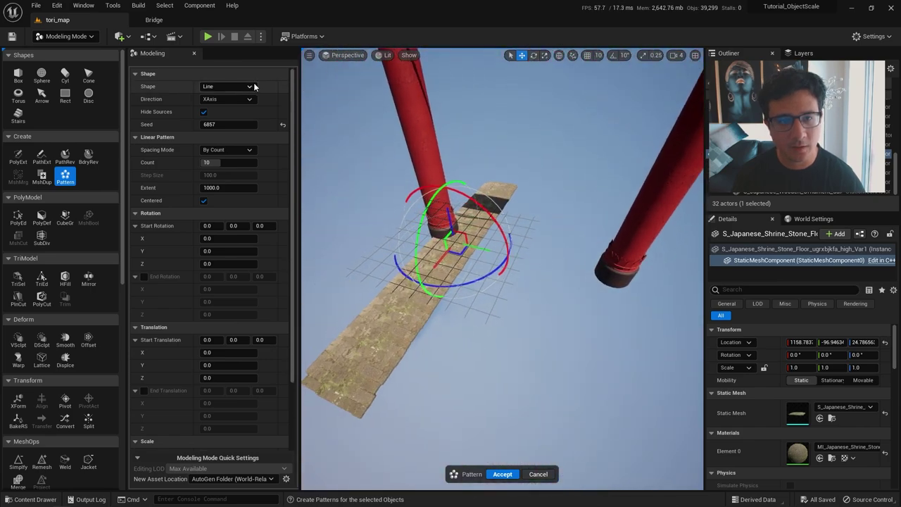
click(249, 86)
click(246, 104)
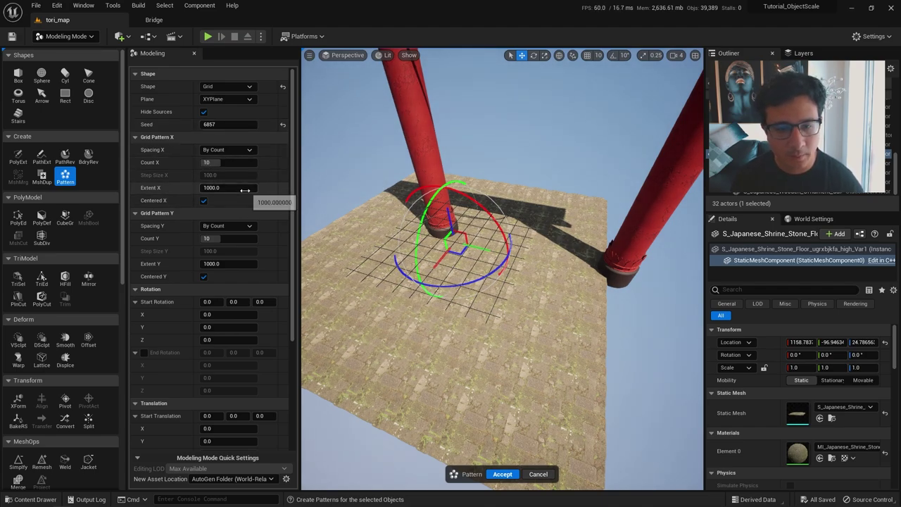
- Widen the grid pattern to an X extent of about 1729 and a Y extent of about 1582
right_drag(479, 247, 437, 264)
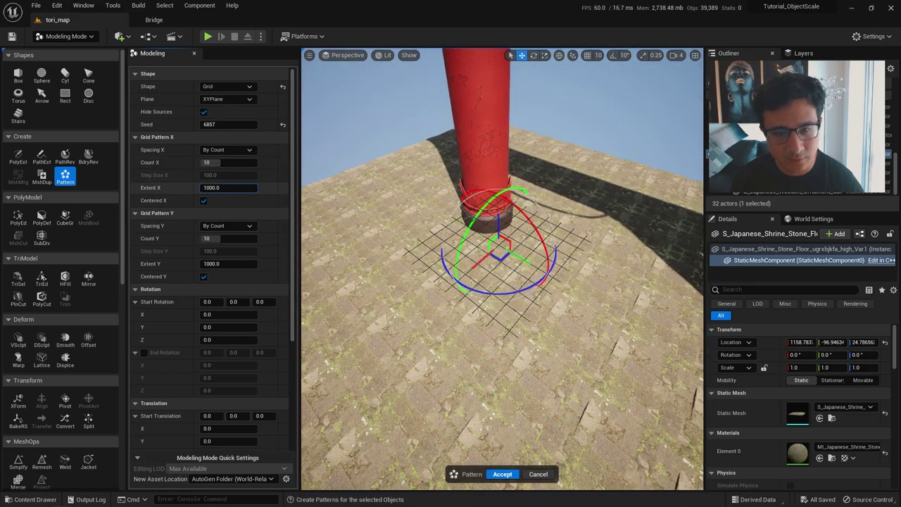
drag(229, 187, 250, 187)
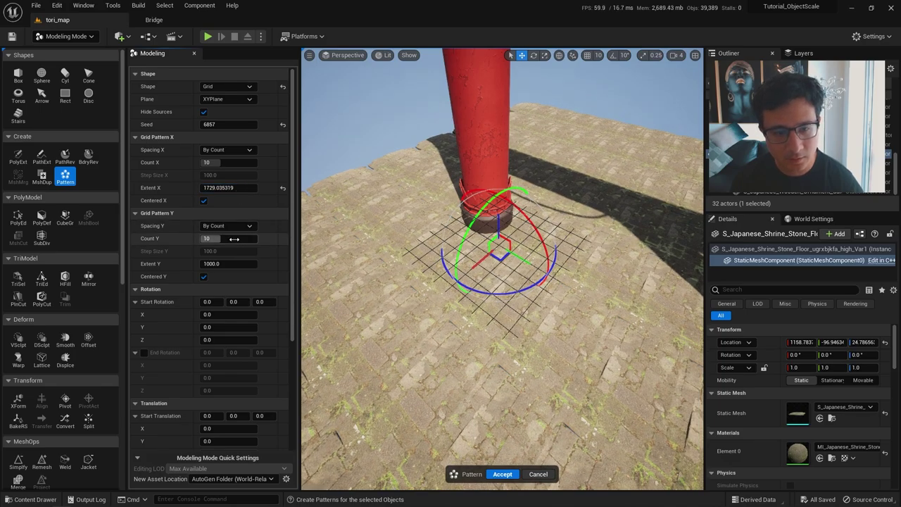
drag(229, 264, 254, 263)
right_drag(493, 281, 561, 292)
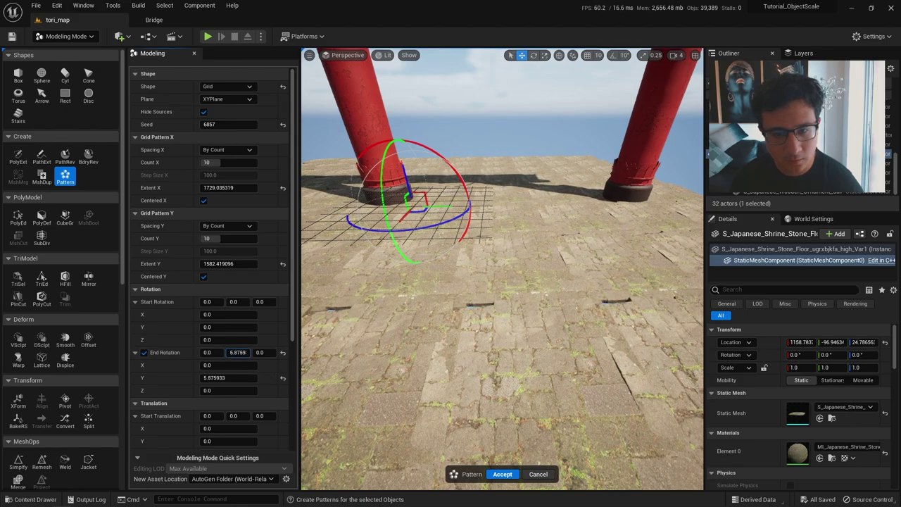
- Try an end rotation about the Y and Z axes for the grid pattern, and reset it to 0
drag(238, 353, 248, 352)
click(284, 353)
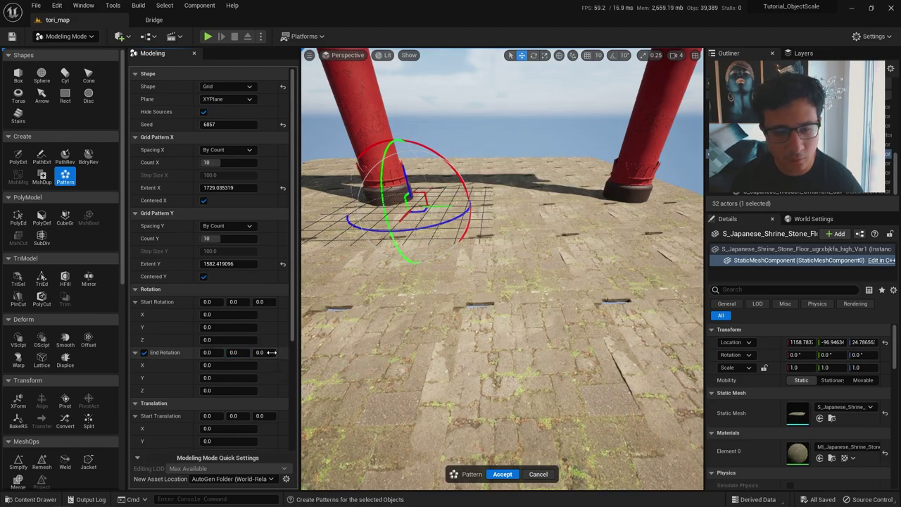
drag(265, 352, 278, 352)
scroll(268, 359, down, 5)
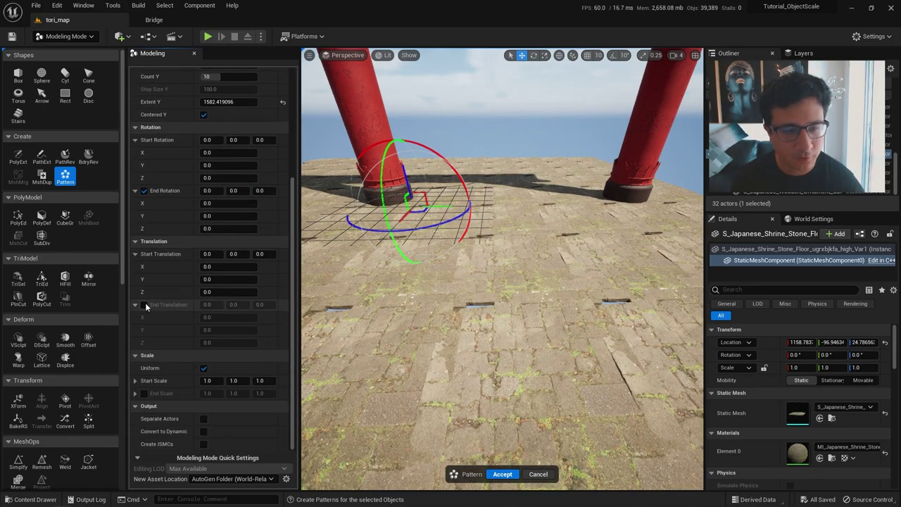
- Try an end translation of about 136.77 in Z for the pattern, and reset it to 0
click(144, 305)
drag(229, 343, 255, 342)
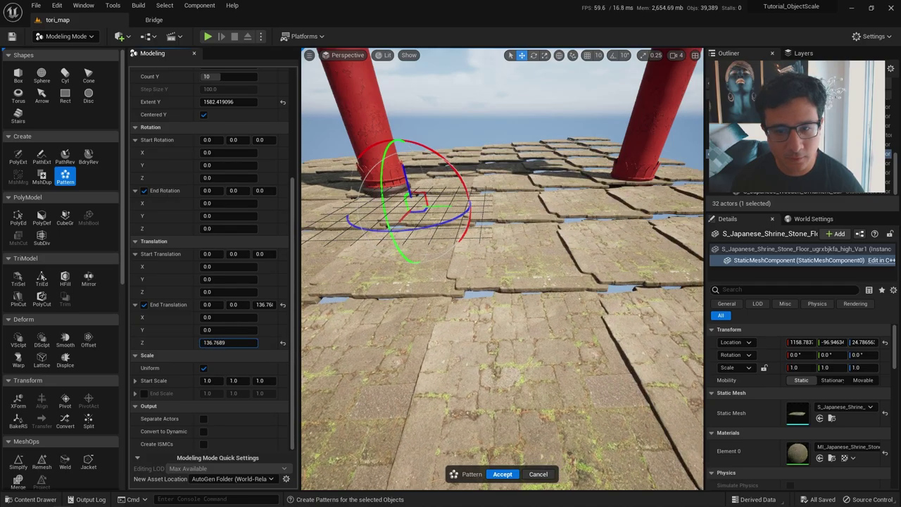
right_drag(502, 281, 402, 268)
scroll(503, 268, up, 3)
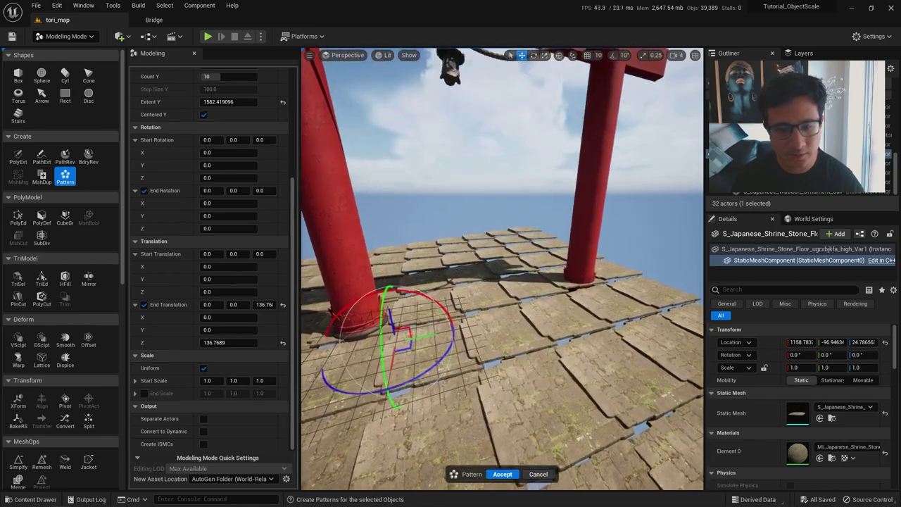
click(282, 305)
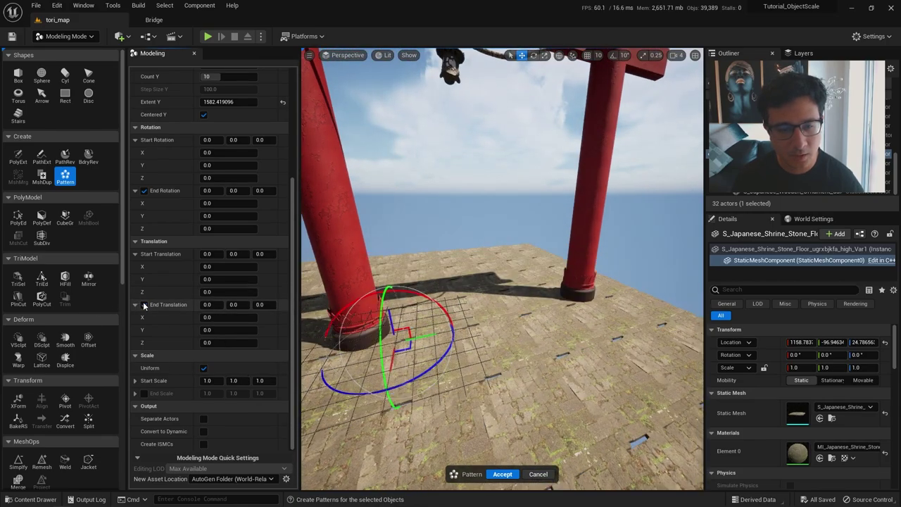
- Enable the pattern's end scale and set it uniformly to about 1.163
click(135, 394)
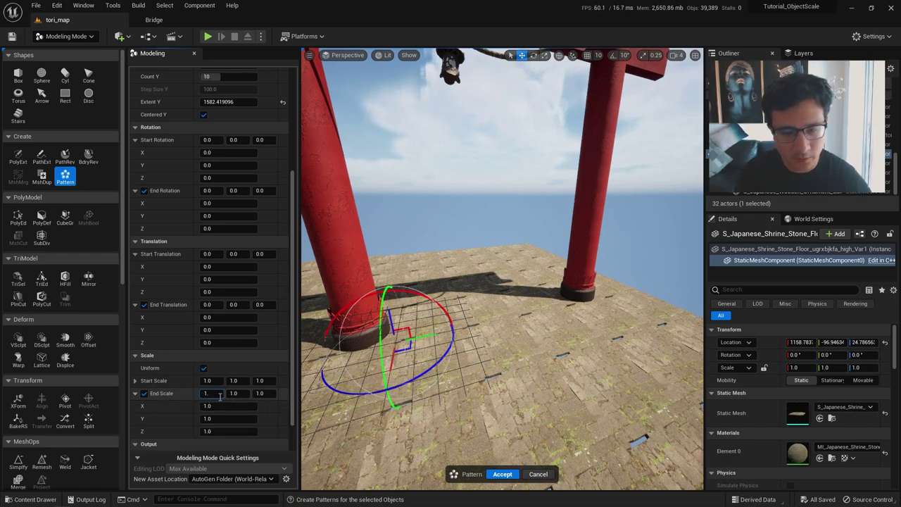
drag(220, 396, 224, 397)
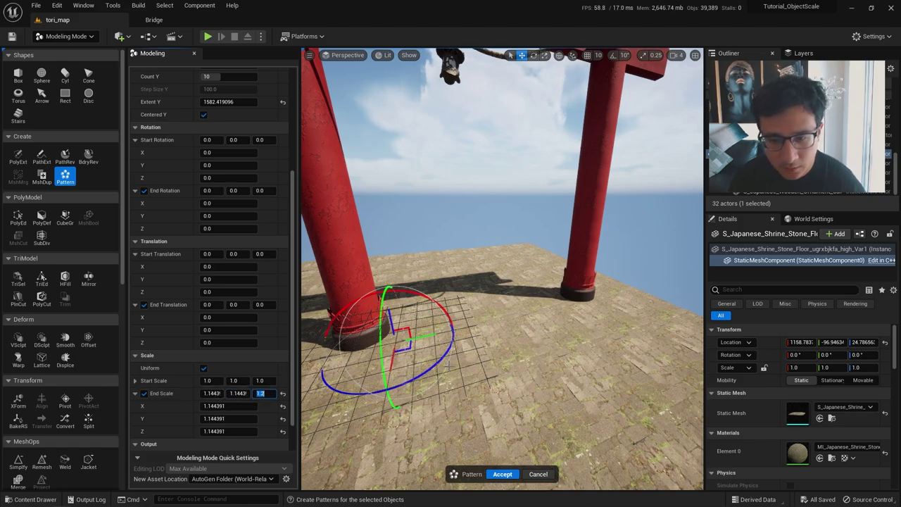
right_drag(449, 365, 396, 380)
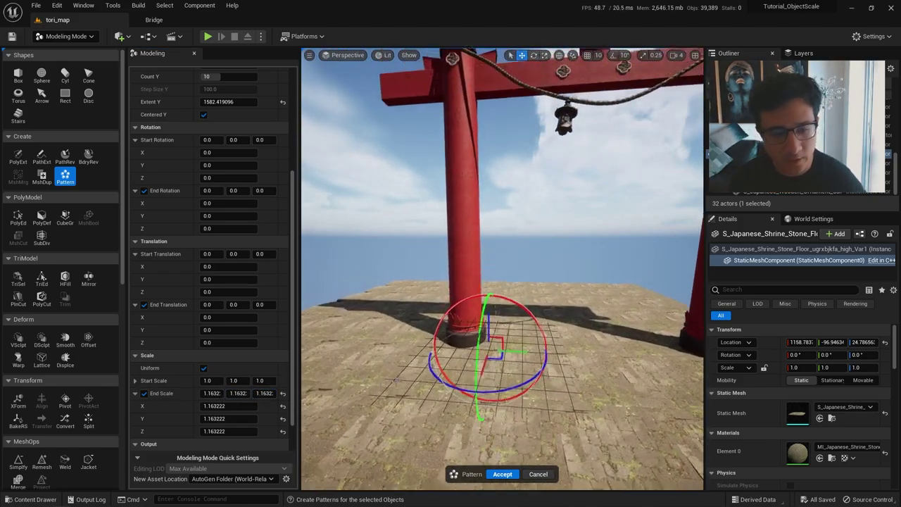
scroll(212, 409, down, 2)
scroll(213, 418, up, 10)
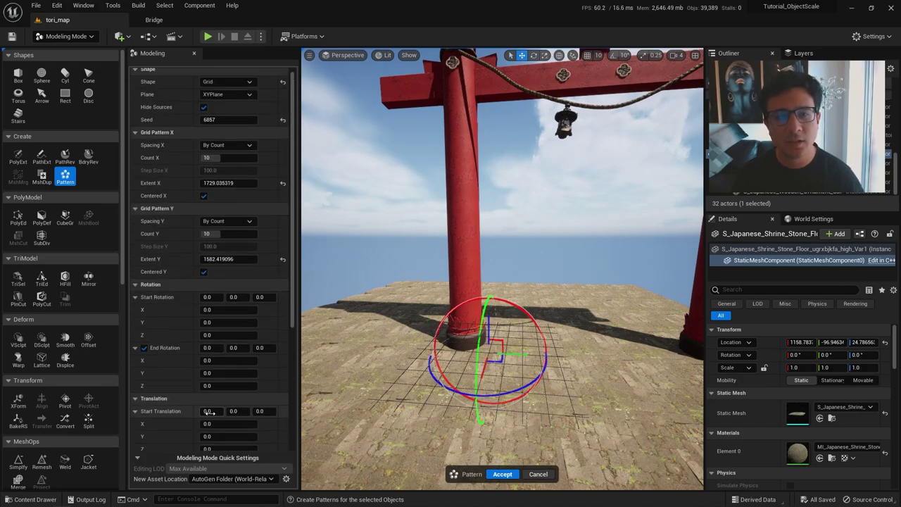
- Enable Separate Actors output for the pattern and accept it
right_drag(387, 363, 448, 387)
scroll(199, 307, down, 10)
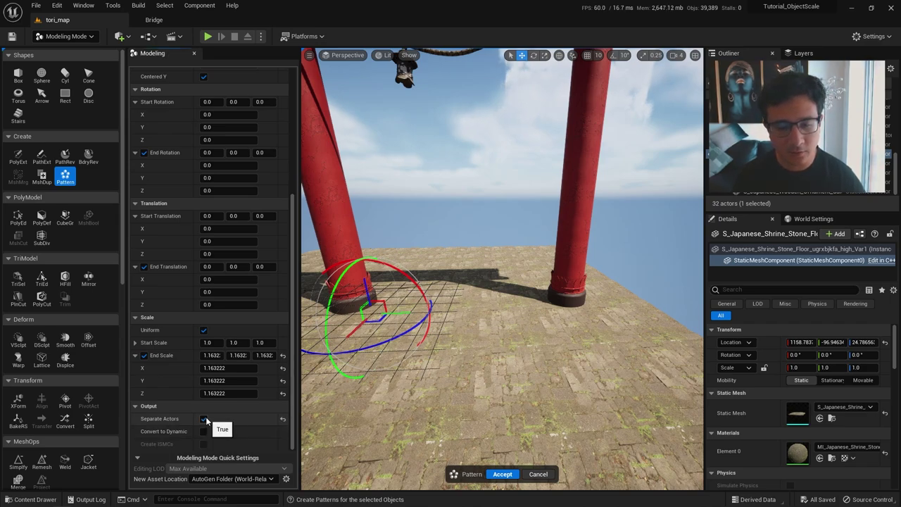
click(503, 474)
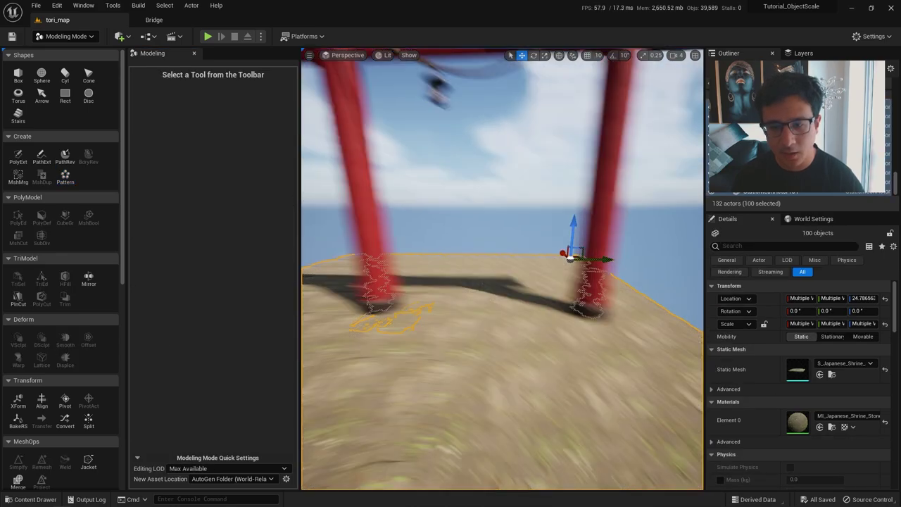
- Nudge all the generated floor tiles together slightly along Z and X
scroll(596, 226, down, 5)
mouse_move(596, 226)
mouse_down()
mouse_move(628, 229)
mouse_move(607, 227)
mouse_up()
right_drag(607, 227, 593, 258)
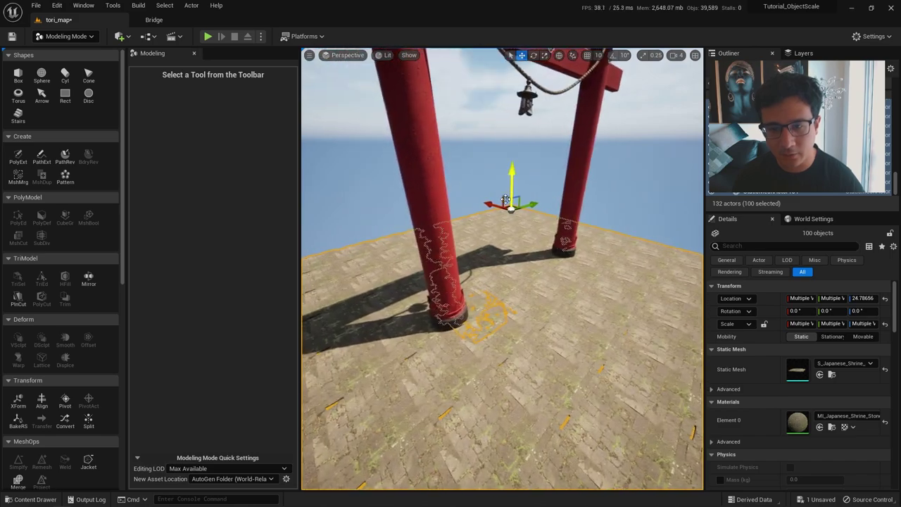
mouse_move(490, 199)
mouse_down()
mouse_move(476, 195)
mouse_move(485, 196)
mouse_up()
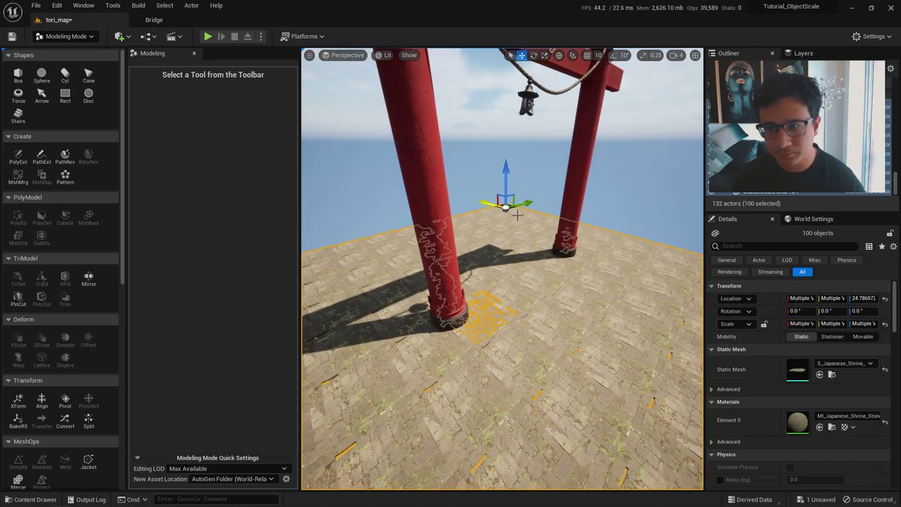
- Lift the original shrine stone tile out of the patterned floor beside the near pillar and delete it
right_drag(517, 215, 511, 238)
key(w)
right_drag(476, 195, 476, 195)
click(513, 327)
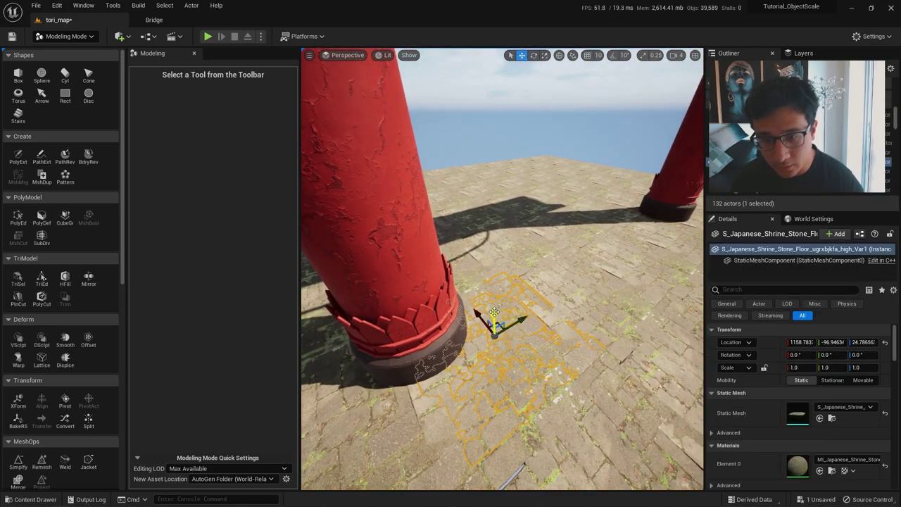
drag(494, 312, 493, 264)
right_drag(511, 240, 512, 240)
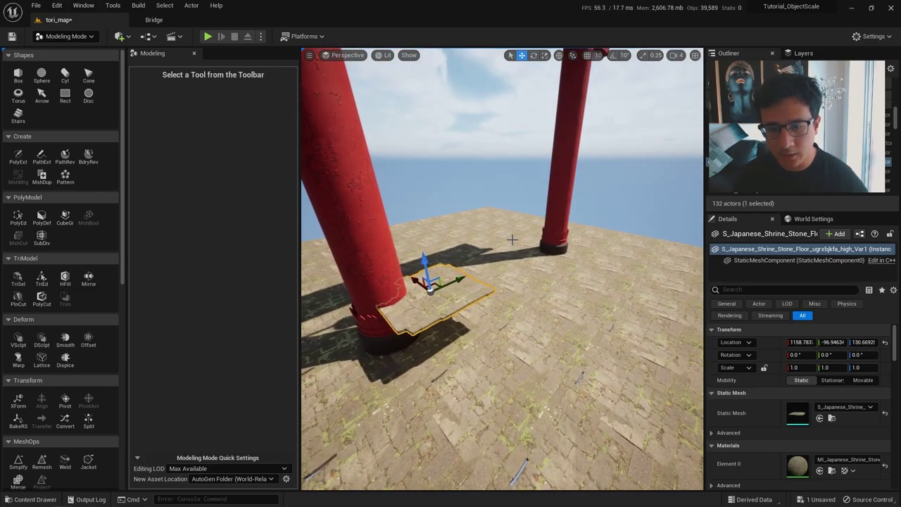
key(Delete)
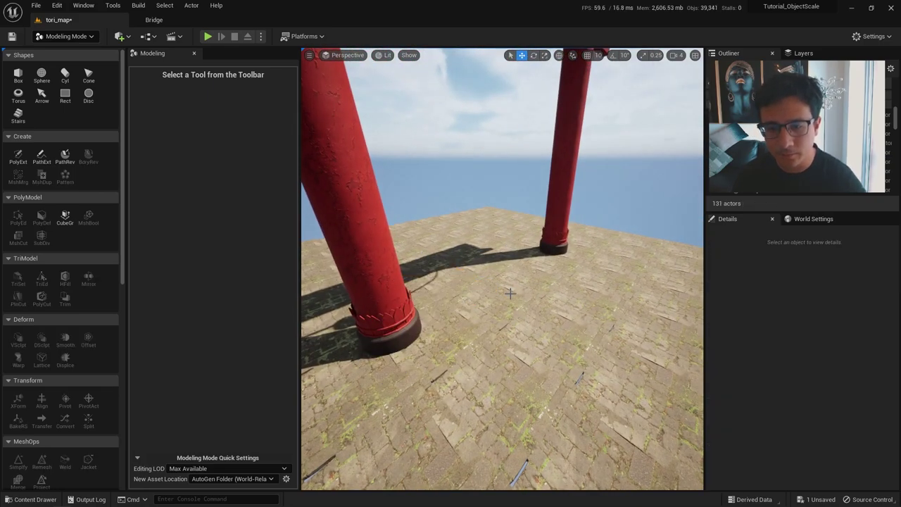
- Play-test the level to check whether the stone floor tiles have collision, and stop the session
click(495, 307)
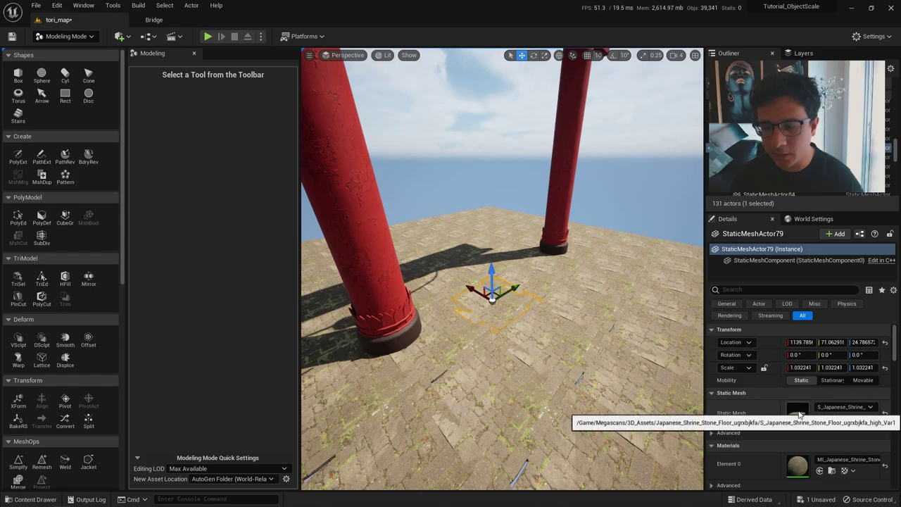
key(s)
right_drag(547, 369, 585, 384)
right_click(547, 369)
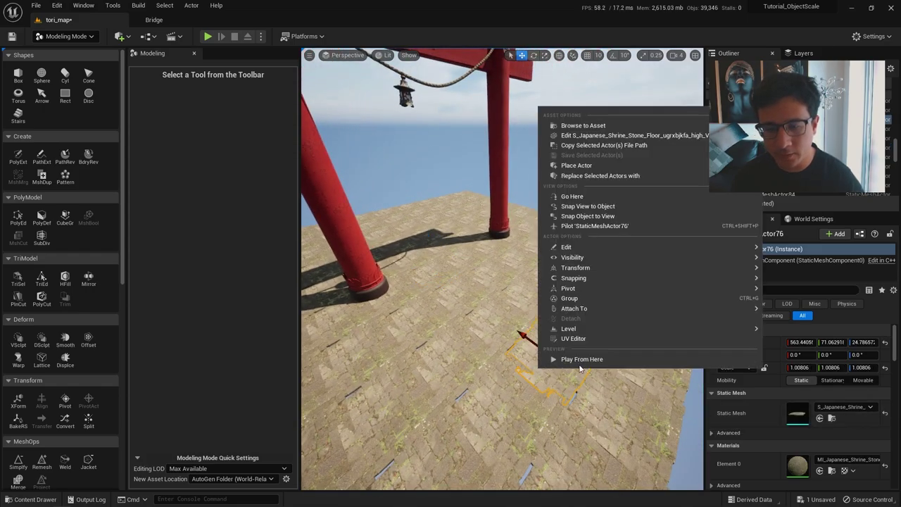
right_click(547, 371)
key(alt+p)
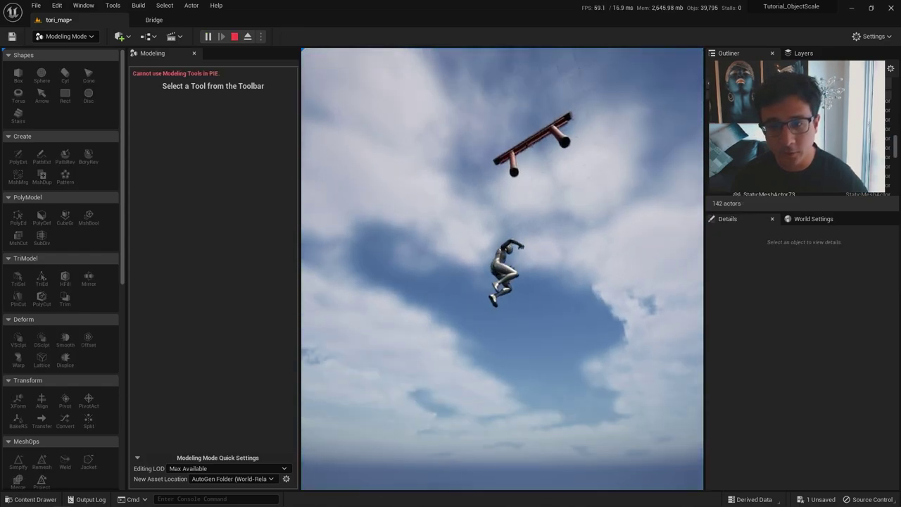
key(Escape)
- Open the selected tile's static mesh and apply convex decomposition with hull count 4, max hull verts 16 and hull precision 100000
right_drag(601, 366, 600, 431)
key(e)
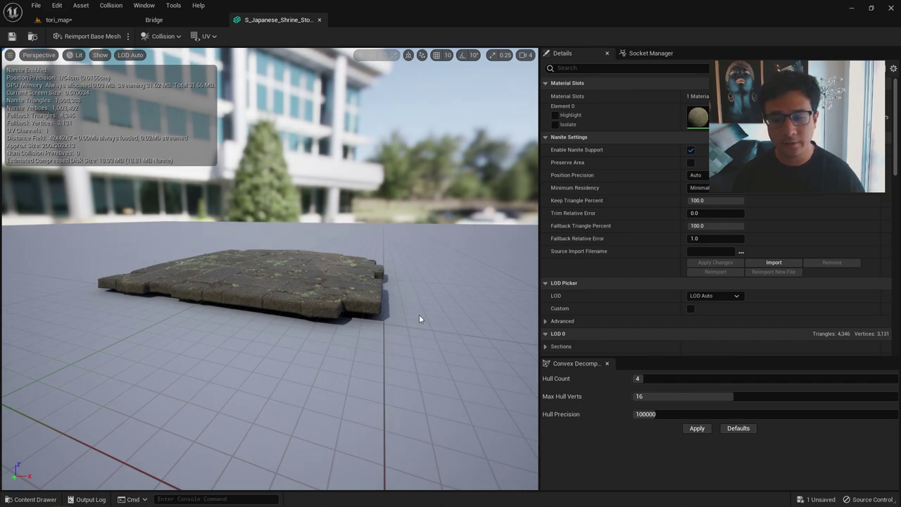
click(697, 428)
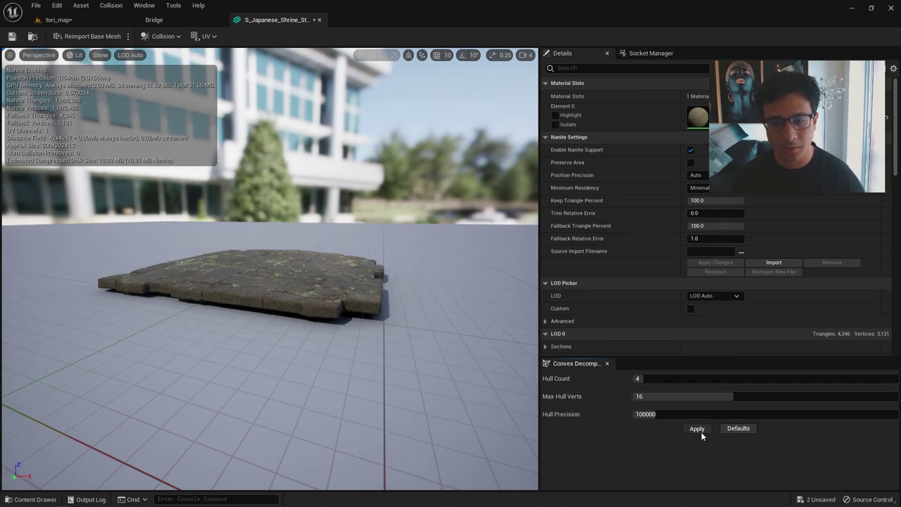
drag(349, 284, 360, 269)
key(ctrl+space)
- Place a fresh shrine stone floor tile in the level and move it off the floor's edge to about X 126.8
click(59, 20)
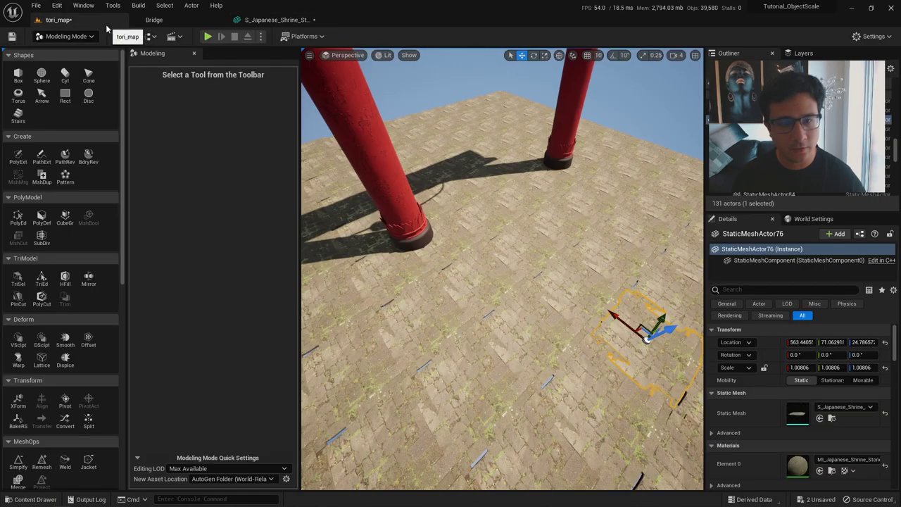
key(f)
key(ctrl+space)
drag(310, 435, 555, 278)
key(f)
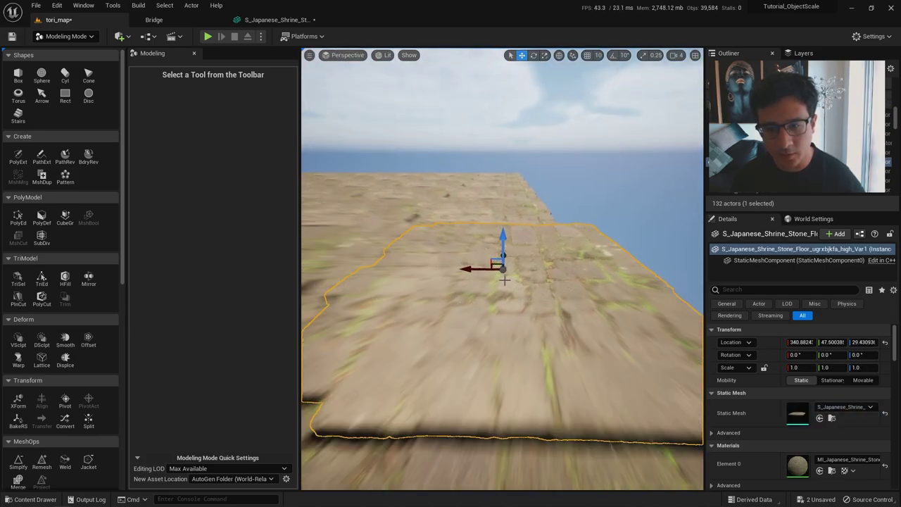
drag(471, 268, 696, 268)
right_drag(696, 268, 802, 317)
right_drag(518, 253, 458, 246)
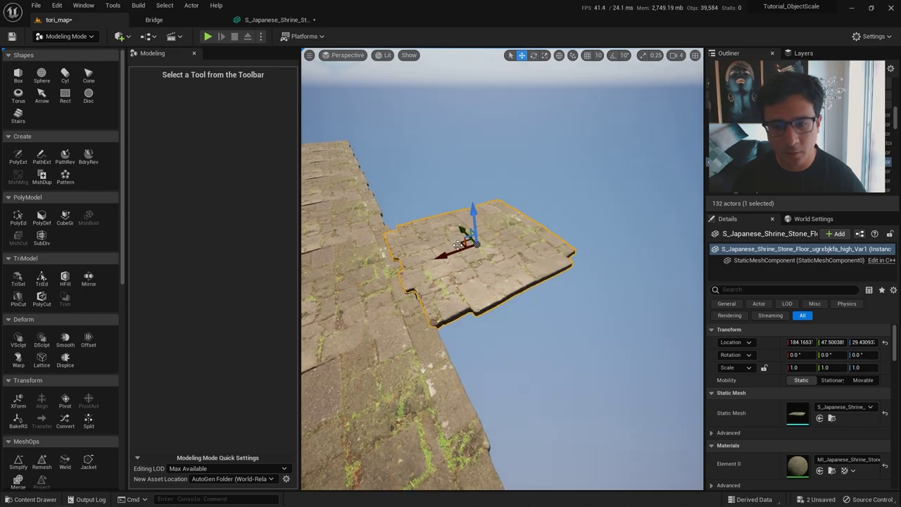
drag(442, 255, 483, 241)
- Start the Mesh To Collision tool on the separate shrine stone tile
scroll(65, 329, down, 5)
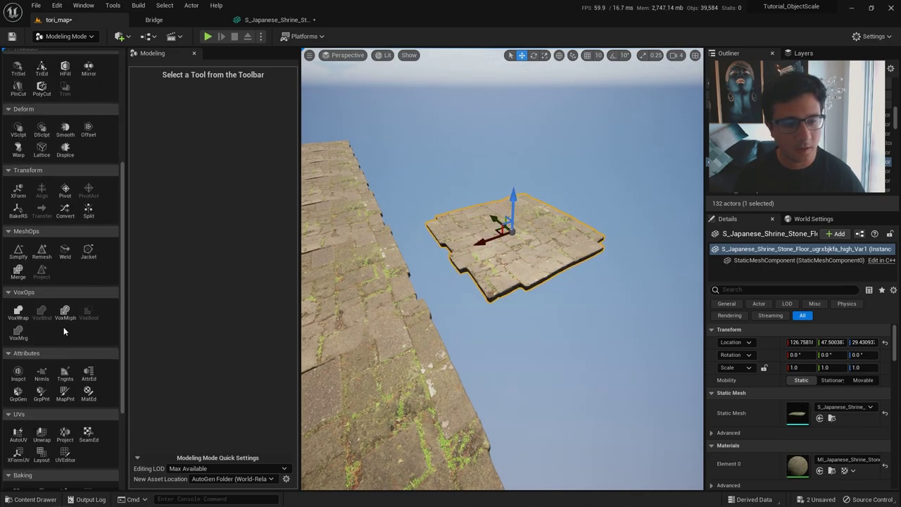
scroll(69, 342, down, 1)
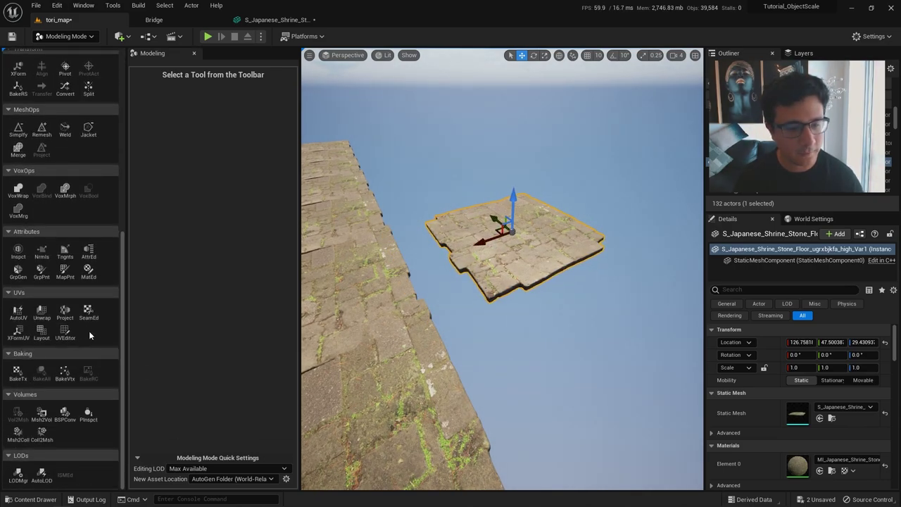
right_drag(478, 267, 483, 233)
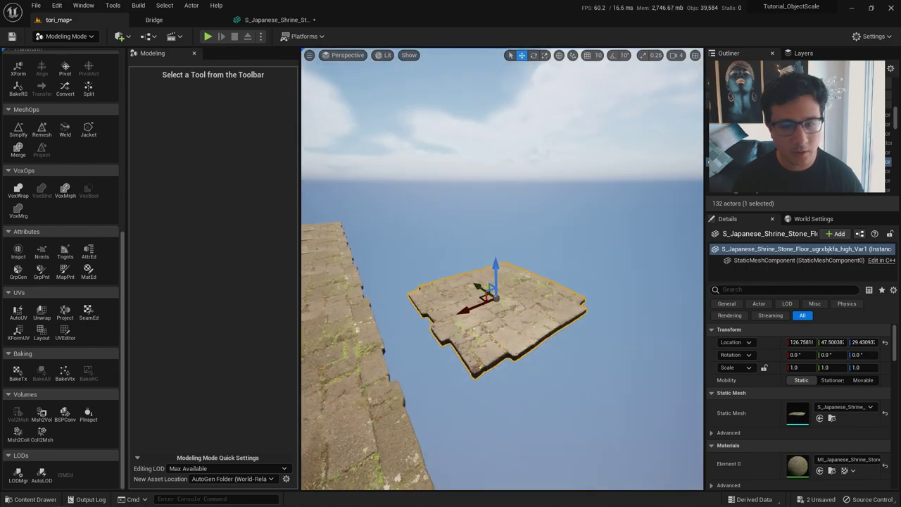
scroll(482, 267, up, 5)
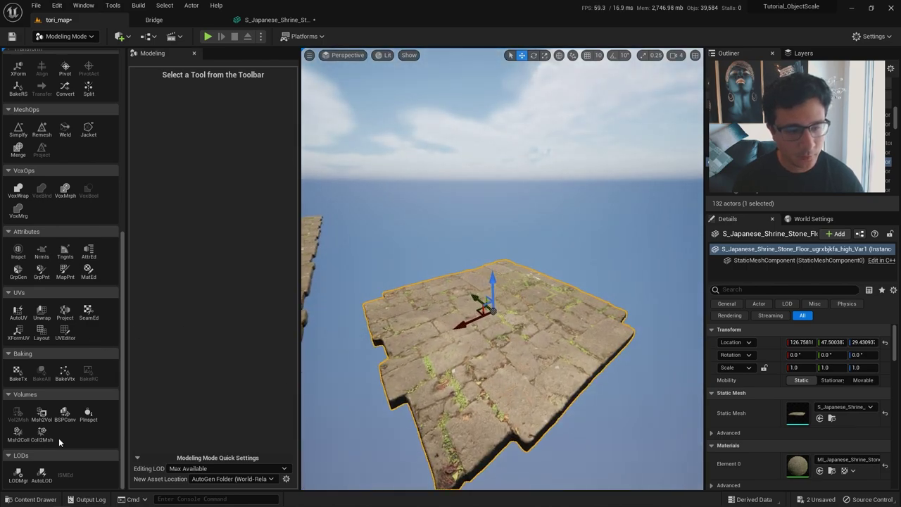
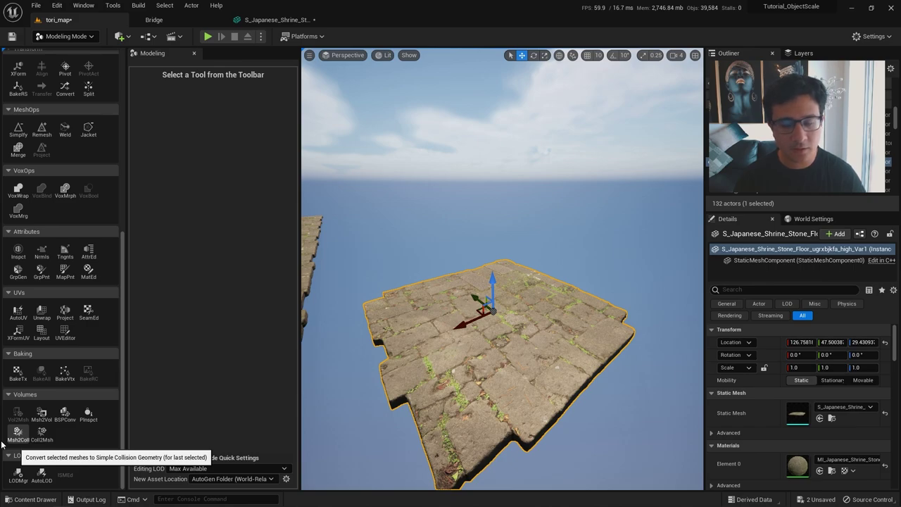
click(18, 433)
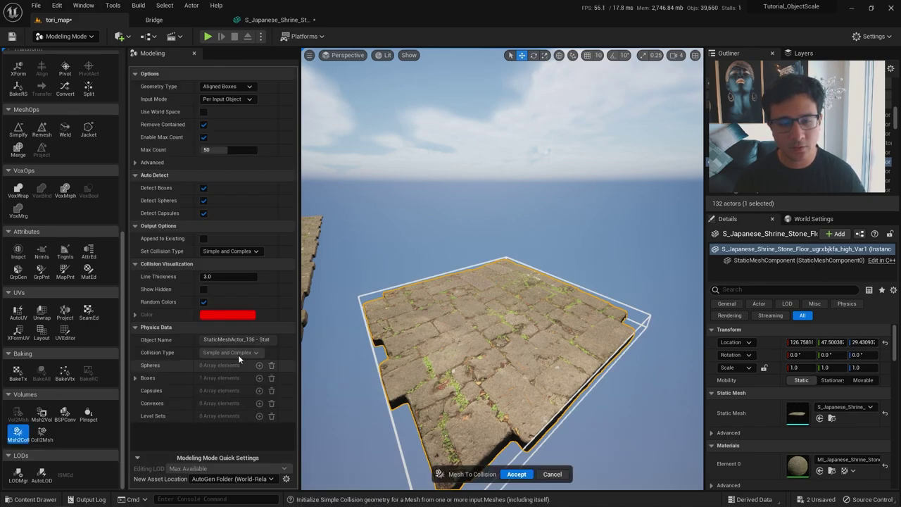
mouse_move(452, 333)
right_down()
mouse_move(394, 345)
mouse_move(384, 342)
mouse_move(451, 345)
mouse_move(387, 327)
mouse_move(317, 327)
mouse_move(470, 334)
right_up()
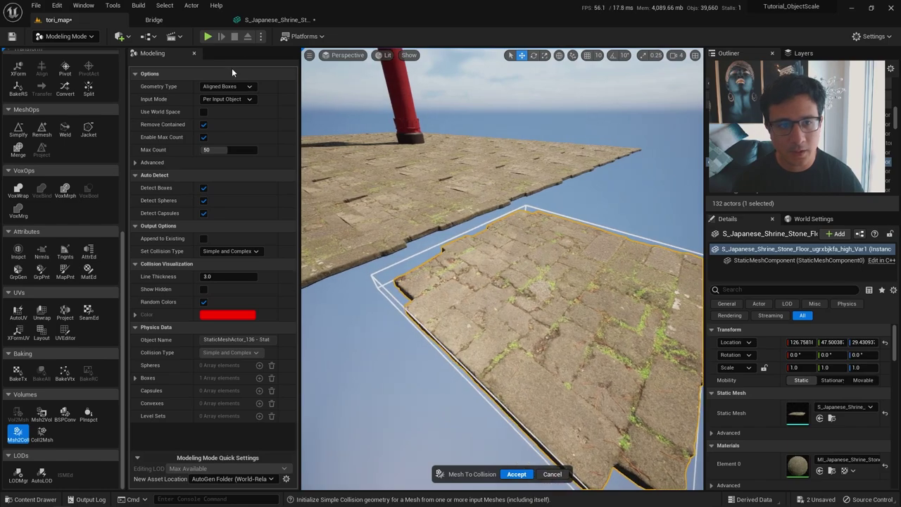
- Generate convex hull collision for the separate shrine tile with a hull target face count of 68 and accept it
click(238, 100)
click(236, 87)
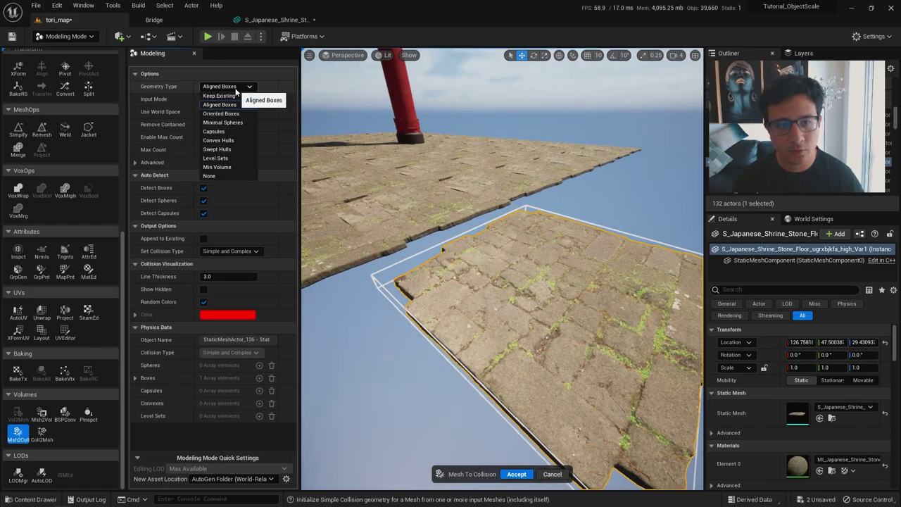
click(222, 141)
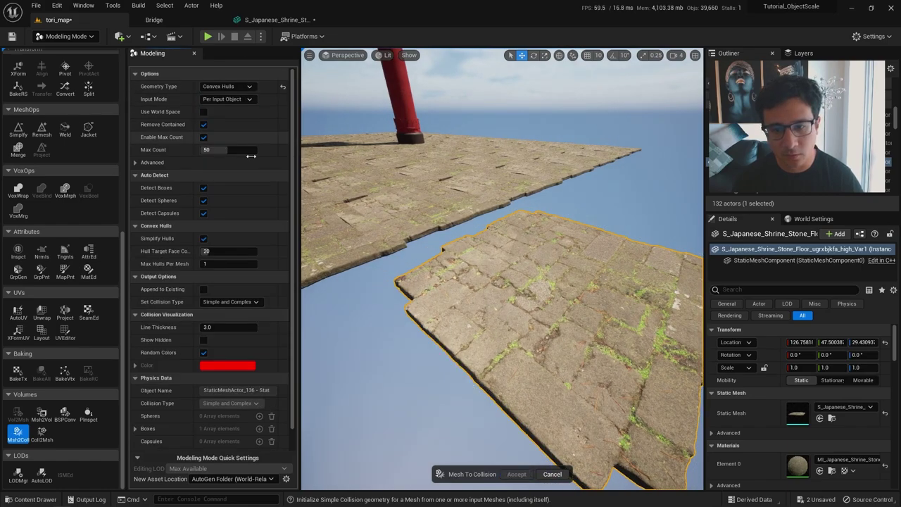
right_drag(503, 269, 626, 313)
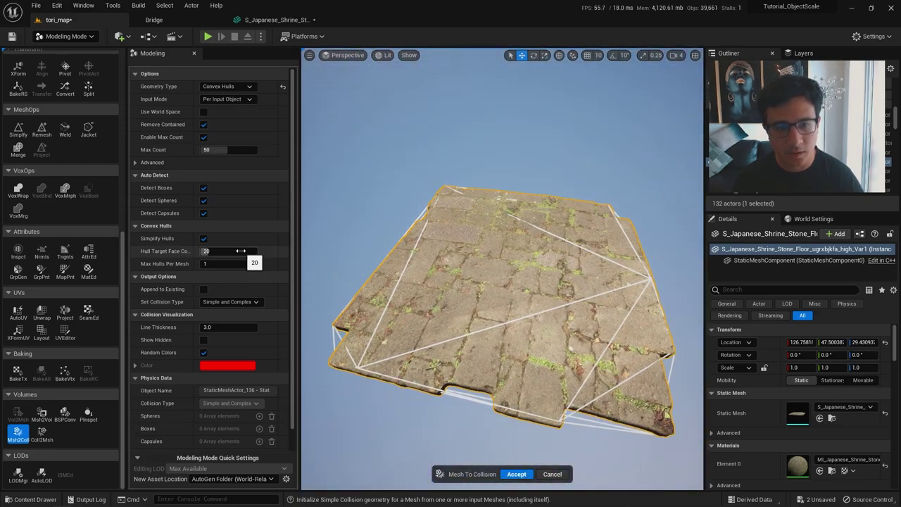
drag(243, 251, 271, 251)
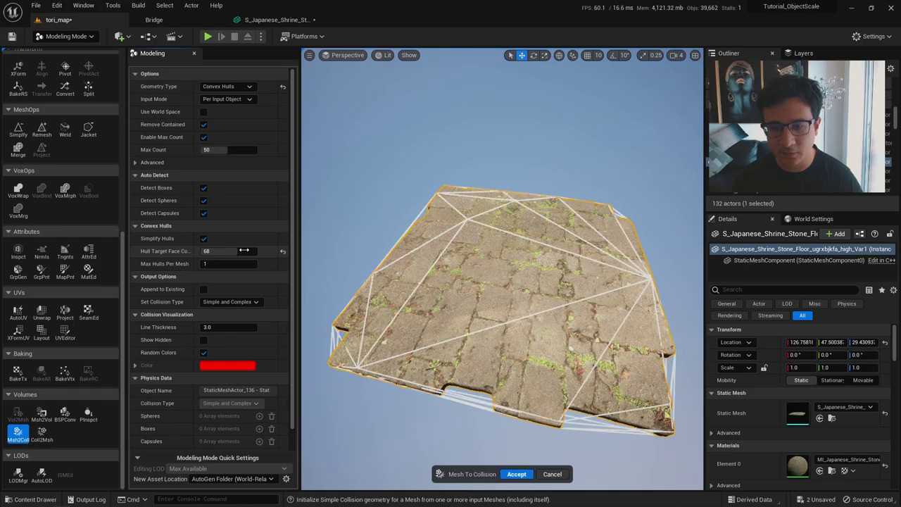
right_drag(531, 305, 486, 212)
right_drag(527, 246, 518, 270)
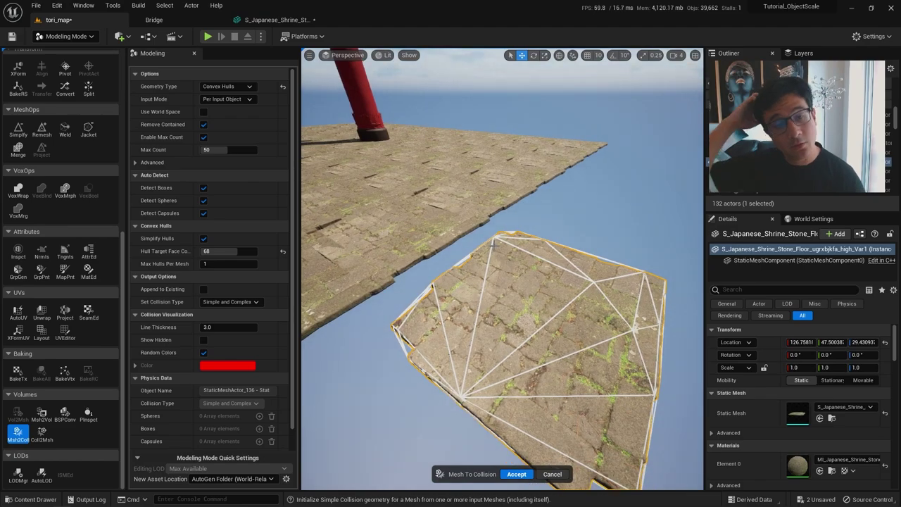
click(516, 474)
- Toggle the viewport's collision overlay to inspect the collision on the floor tiles and the gate
right_drag(519, 329, 516, 311)
key(alt+c)
key(w)
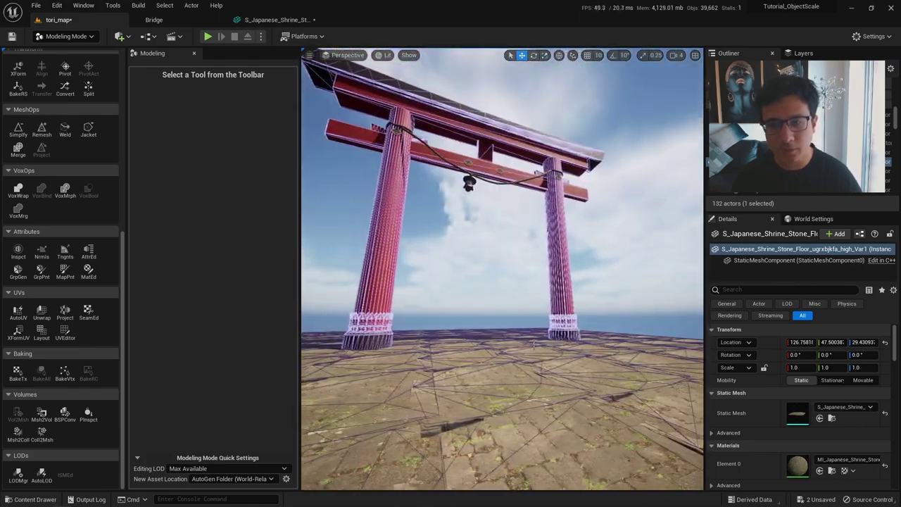
key(alt+c)
- Play-test from a floor tile, run the character toward the gate in fullscreen, stop the session and return to Selection Mode
right_drag(548, 401, 548, 400)
click(513, 398)
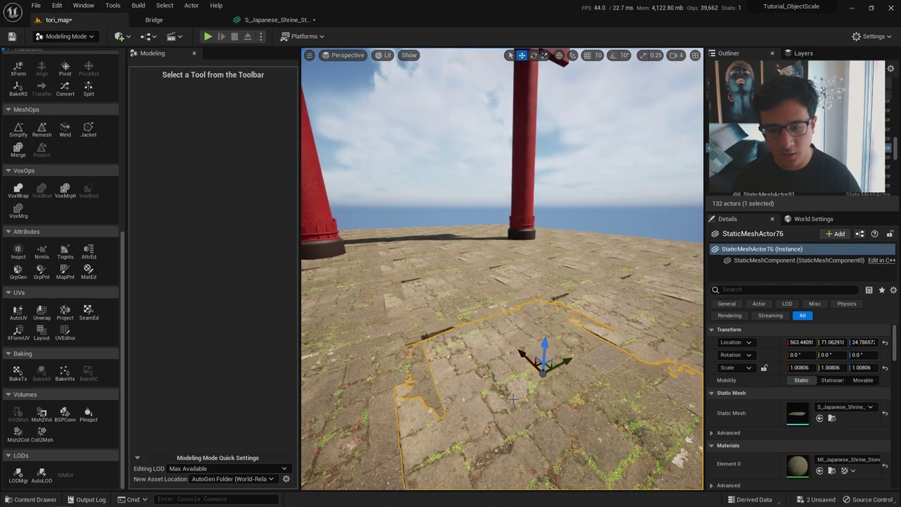
right_click(515, 379)
click(543, 373)
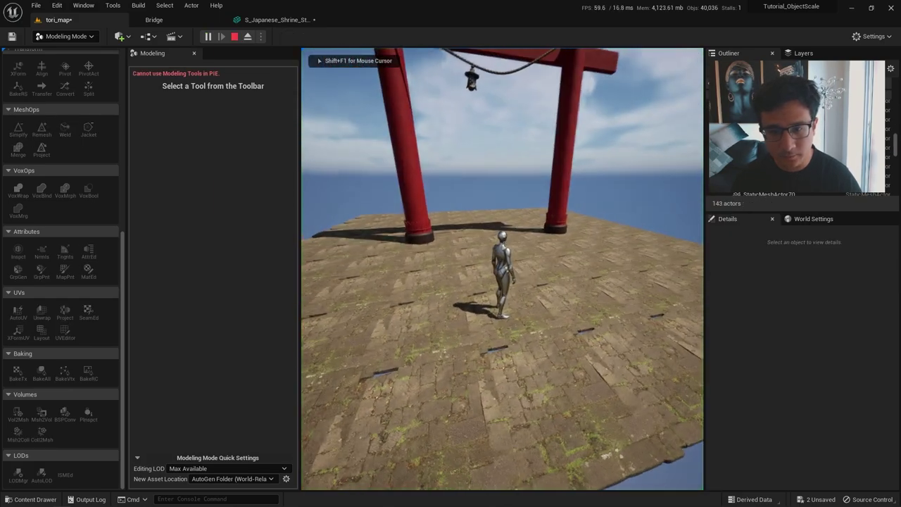
key(F11)
key(w)
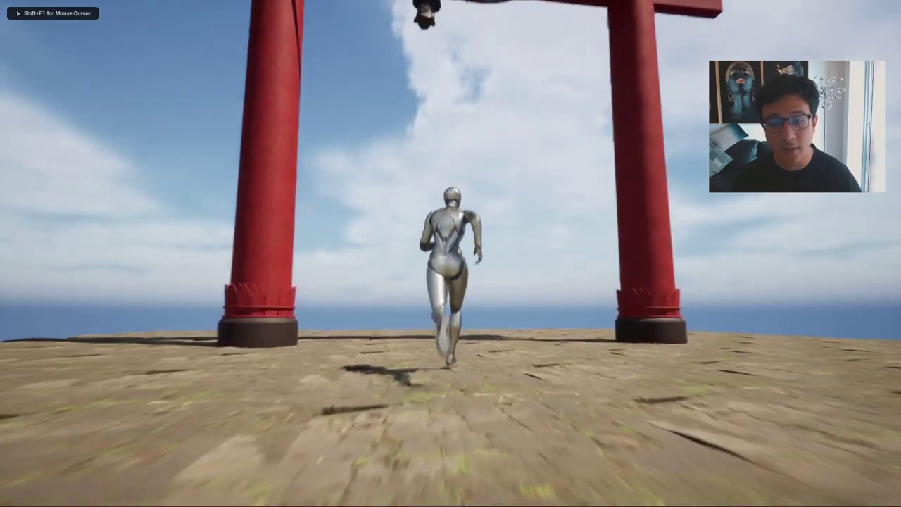
key(F11)
key(Escape)
key(shift+1)
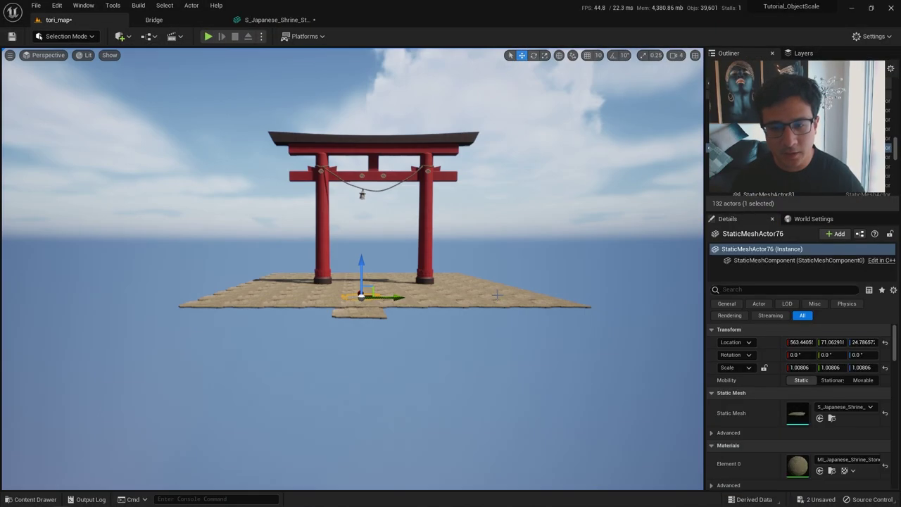
- Place a Japanese_Shrine_Stone_Floor_udyqbjkfa tile on the floor in front of the gate, at about X 1066.4, Y -48.3
right_drag(499, 269, 510, 317)
key(e)
key(w)
key(ctrl+space)
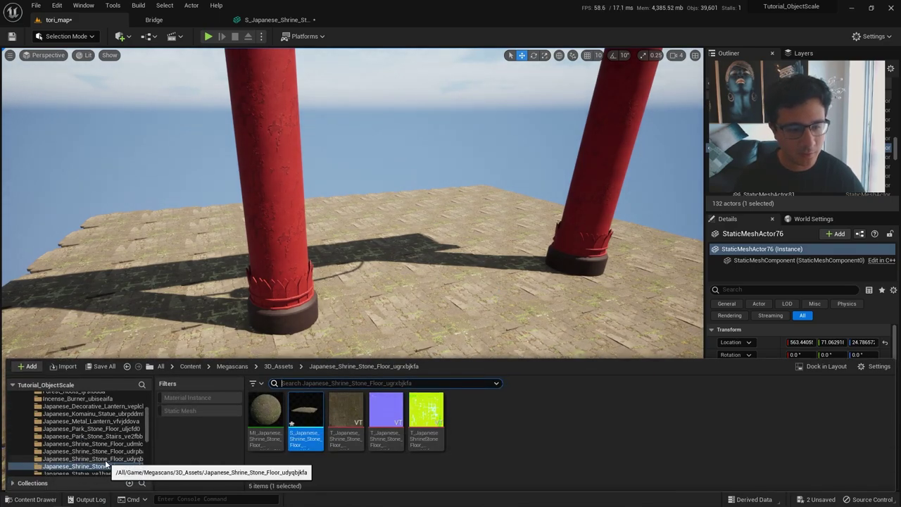
drag(305, 411, 374, 330)
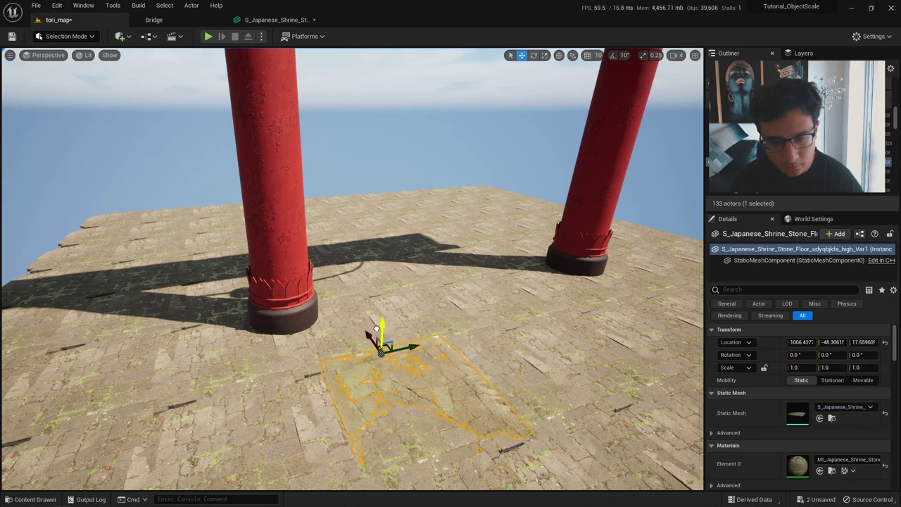
key(e)
key(Escape)
- Rotate individual floor tiles between the pillars, turning the one beside the far pillar to about 91.1° around Z
mouse_move(433, 345)
right_down()
mouse_move(433, 324)
mouse_move(433, 345)
mouse_move(442, 345)
right_up()
key(w)
click(433, 305)
drag(425, 321, 486, 328)
click(549, 272)
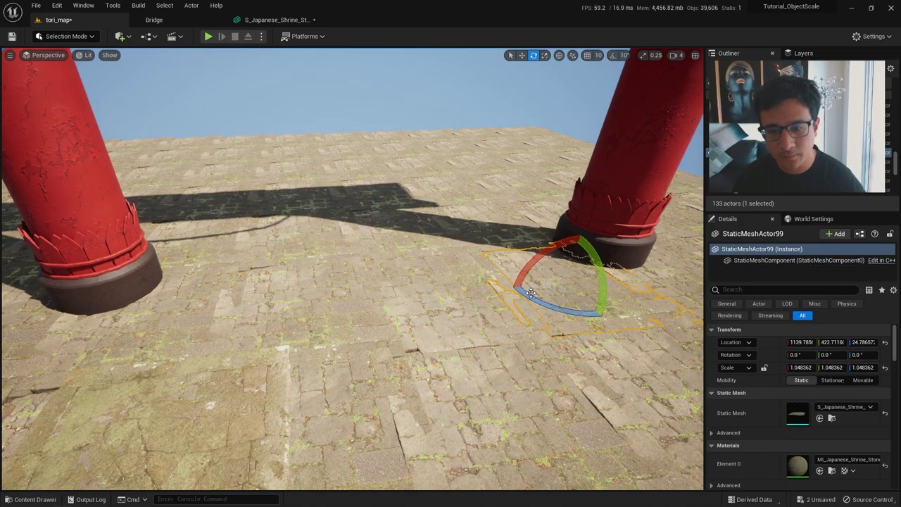
drag(531, 293, 619, 280)
key(w)
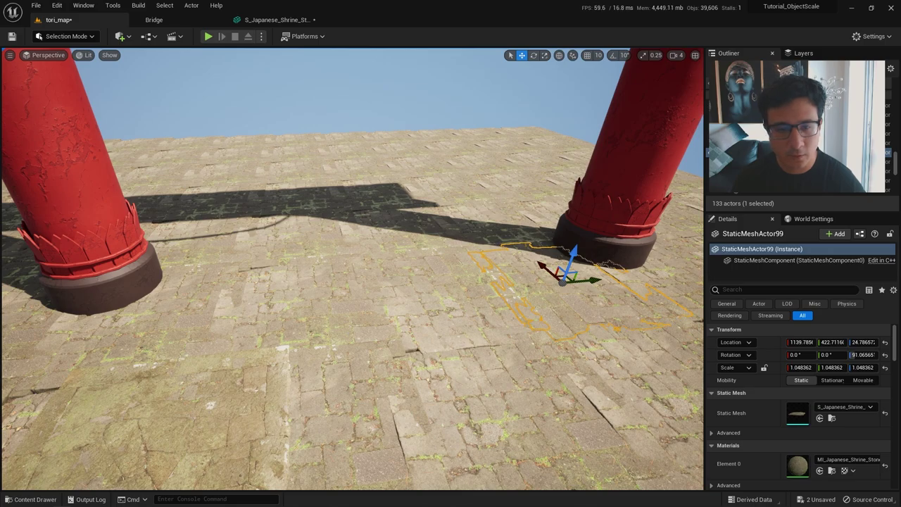
- Rotate further floor tiles around the gate to break up the repeating stone pattern
click(326, 247)
key(e)
drag(345, 250, 358, 241)
right_drag(358, 241, 427, 272)
click(427, 272)
drag(493, 240, 501, 299)
key(w)
- Raise the floor tile between the pillars to about Z 27.8, set its Z scale to about 1.65, and deselect it
click(344, 261)
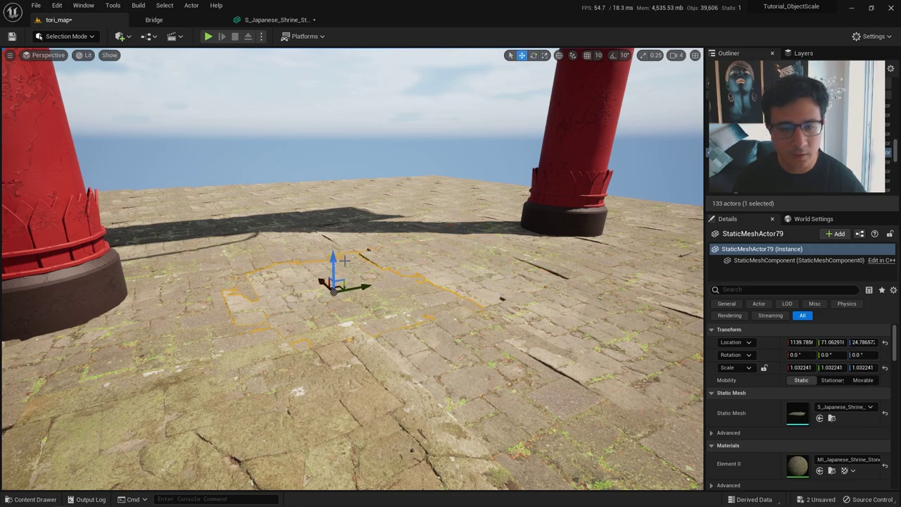
drag(333, 258, 334, 233)
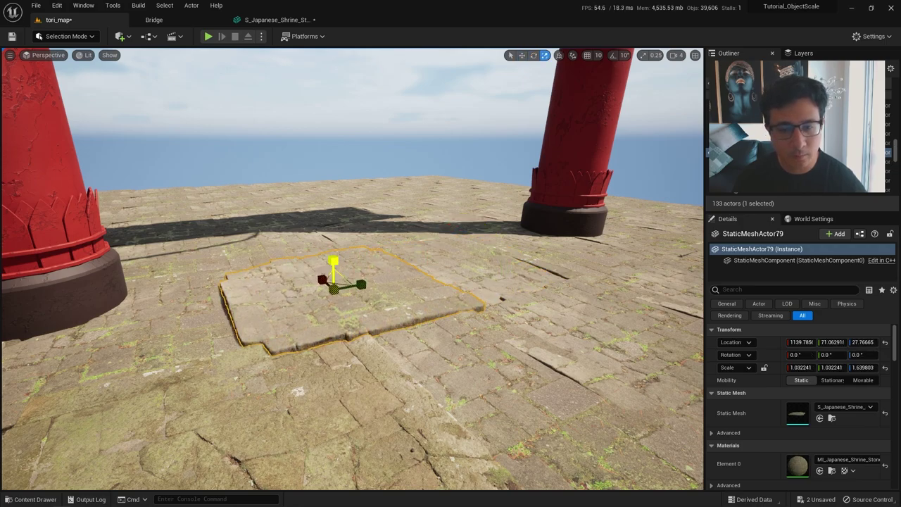
mouse_move(334, 254)
right_down()
mouse_move(326, 172)
mouse_move(328, 248)
right_up()
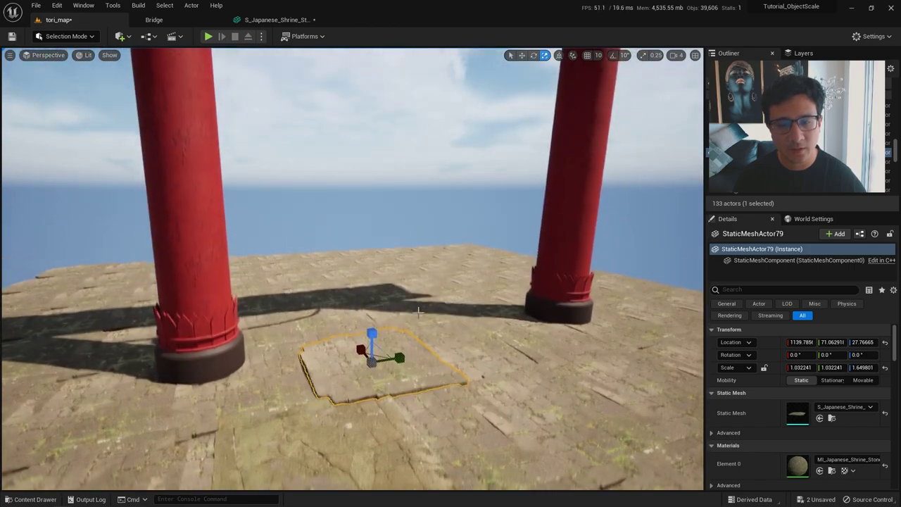
click(418, 247)
- Replace the floor tile at the far pillar's base with a Japanese_Shrine_Stone_Floor_udrpbawqx tile that covers the gap
key(ctrl+space)
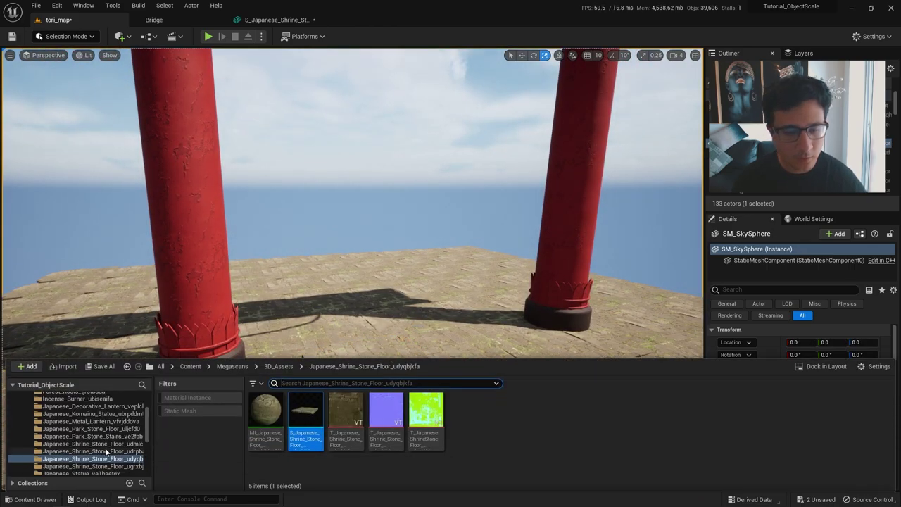
drag(306, 411, 497, 312)
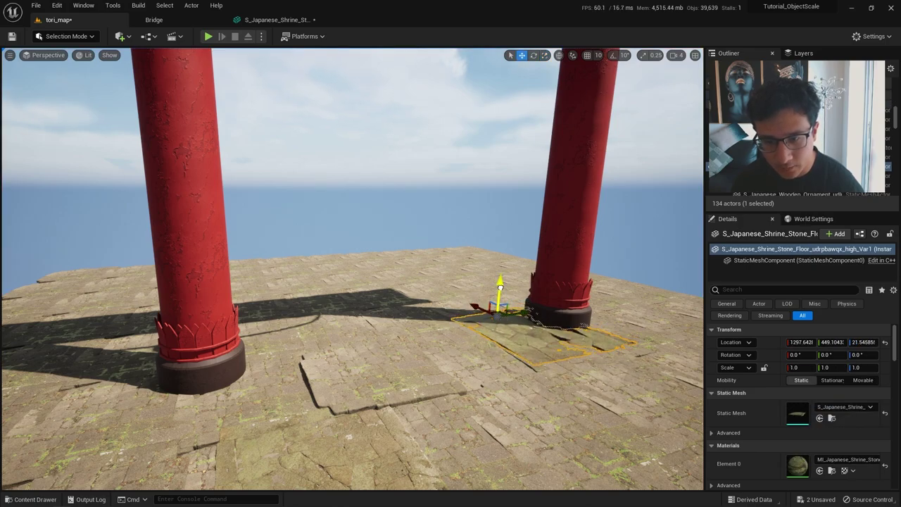
click(564, 354)
key(Delete)
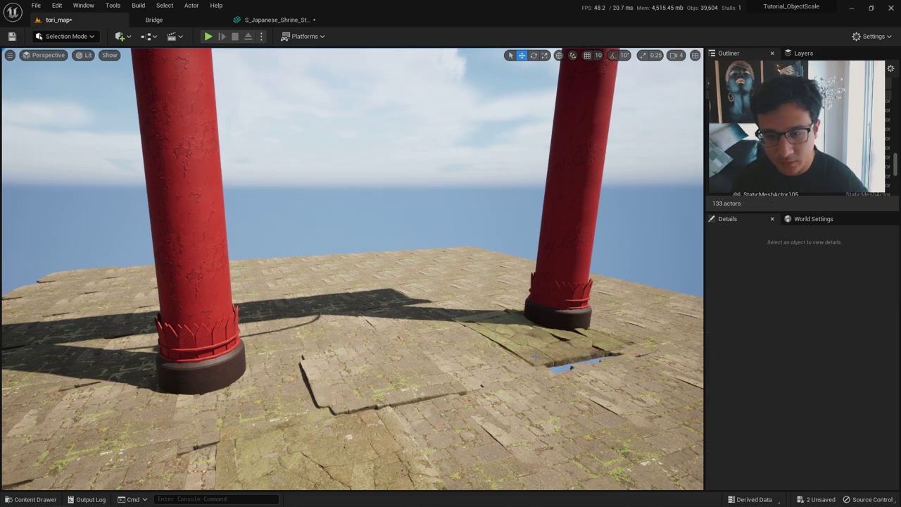
click(534, 345)
key(s)
mouse_move(486, 307)
right_down()
mouse_move(519, 306)
mouse_move(504, 306)
right_up()
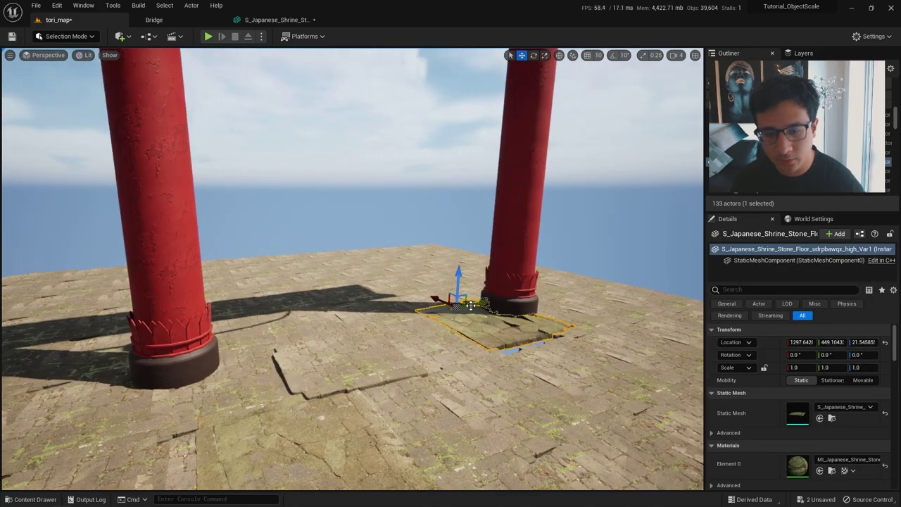
key(e)
right_drag(449, 315, 427, 348)
- Duplicate the mossy stone tile to the near pillar's base, rotated about 83.3° around Z, at about X 1278.4, Y -27.8
alt+drag(550, 289, 313, 261)
key(w)
right_drag(313, 261, 271, 252)
key(e)
drag(436, 319, 458, 310)
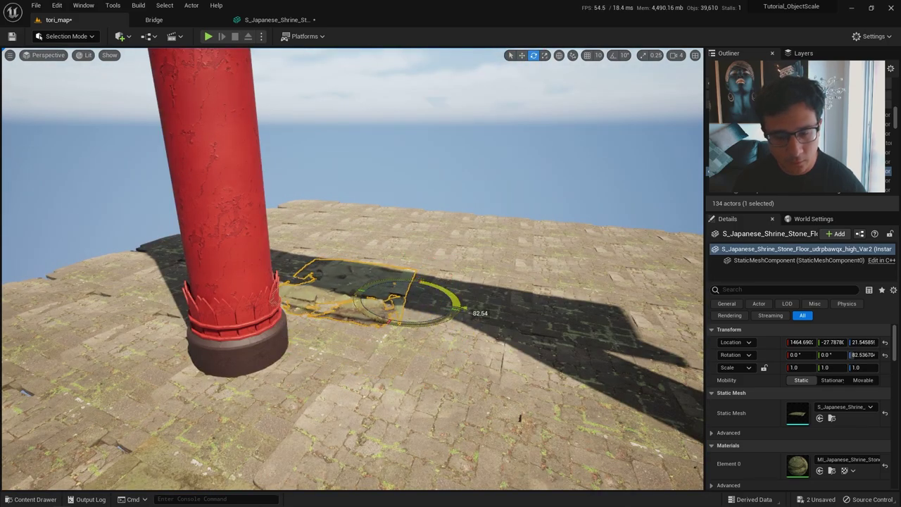
key(w)
drag(400, 312, 378, 337)
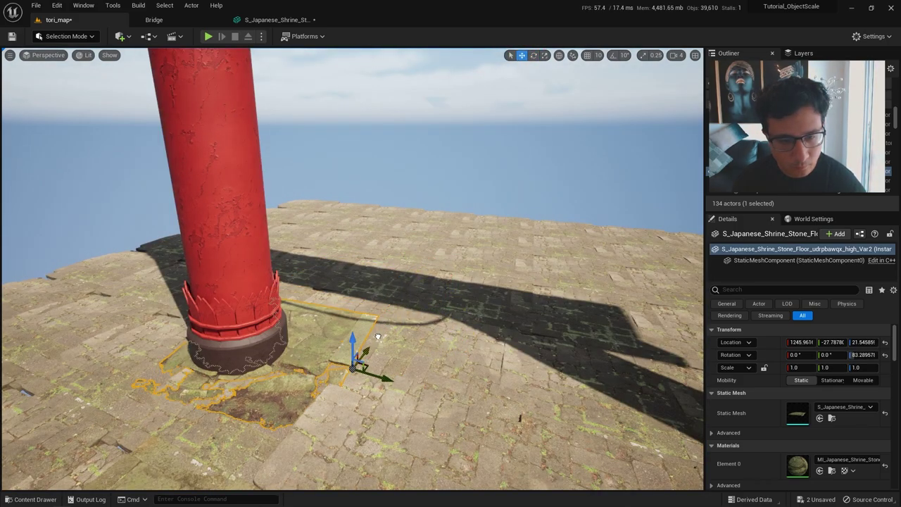
right_drag(346, 373, 380, 381)
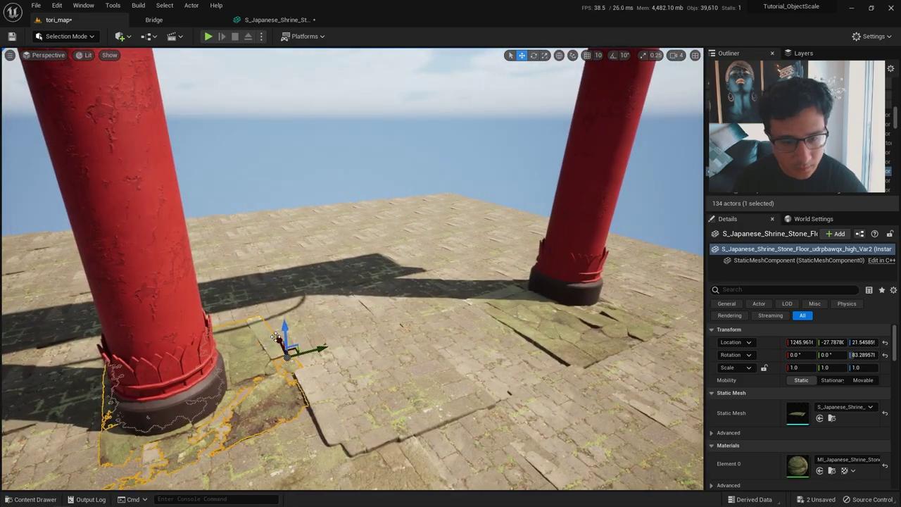
mouse_move(277, 340)
mouse_down()
mouse_move(261, 326)
mouse_move(273, 343)
mouse_up()
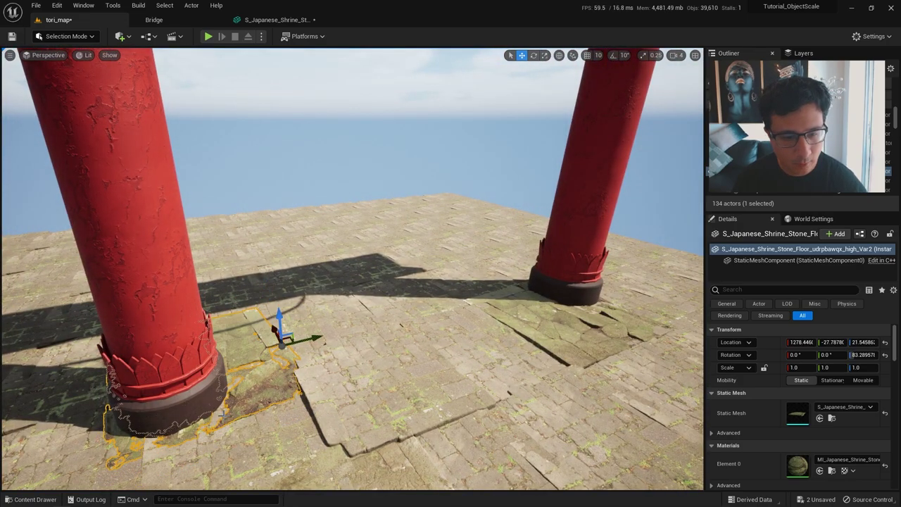
- Delete the plain floor tile in front of the near pillar that overlaps the mossy tile
click(220, 414)
scroll(346, 336, down, 3)
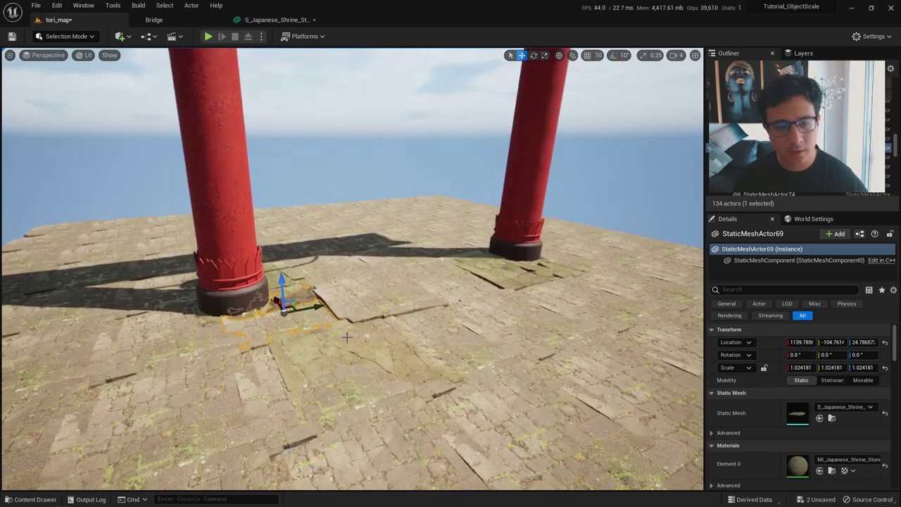
right_drag(366, 324, 361, 306)
key(w)
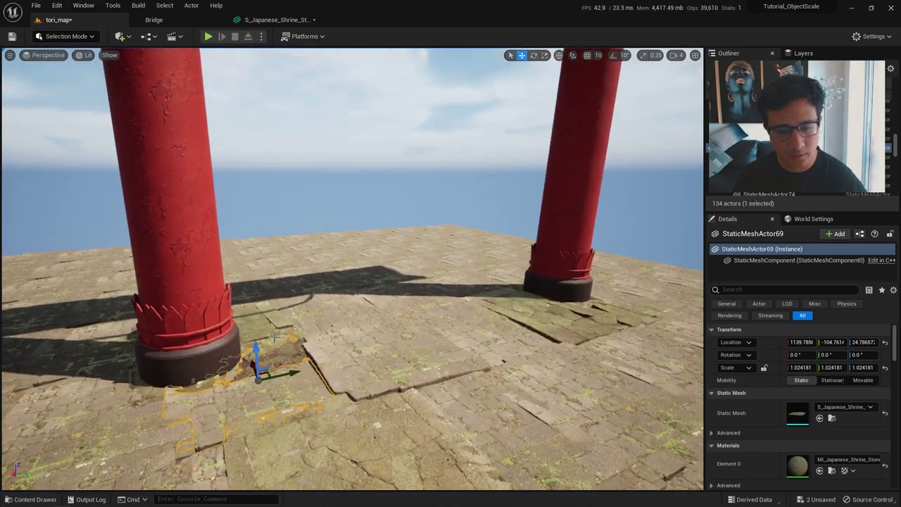
right_drag(290, 387, 290, 383)
key(Delete)
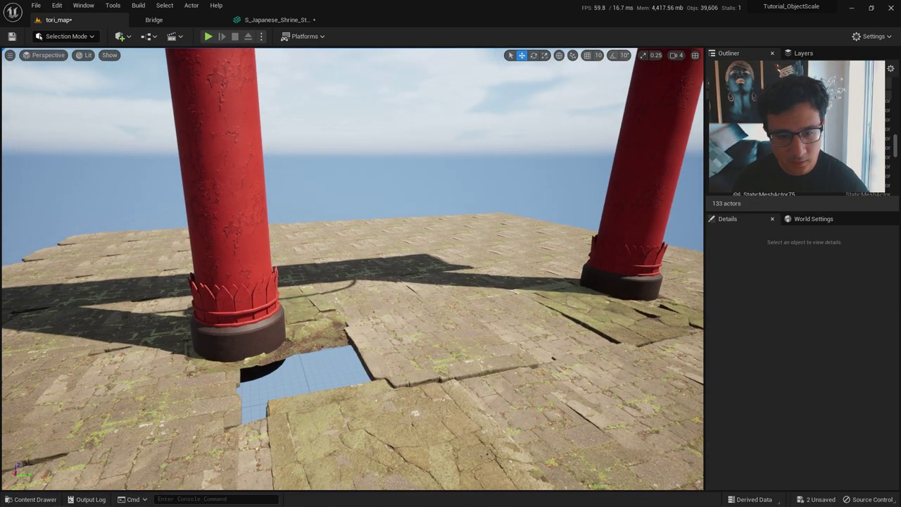
- Duplicate the mossy tile at the near pillar and rotate the copy to about 183.8° around Z
click(313, 334)
mouse_move(314, 333)
right_down()
mouse_move(303, 352)
mouse_move(317, 351)
right_up()
key(ctrl+b)
right_drag(483, 276, 486, 286)
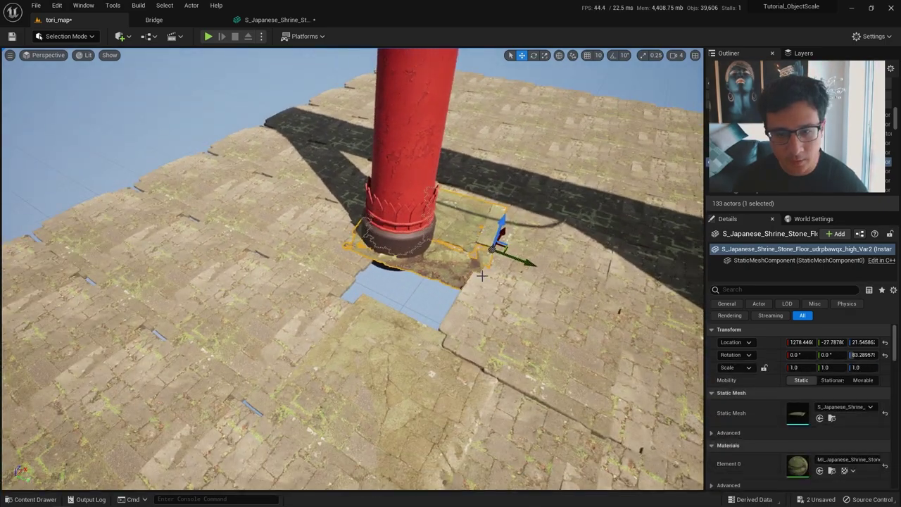
alt+drag(506, 235, 477, 290)
key(e)
drag(458, 332, 405, 320)
key(w)
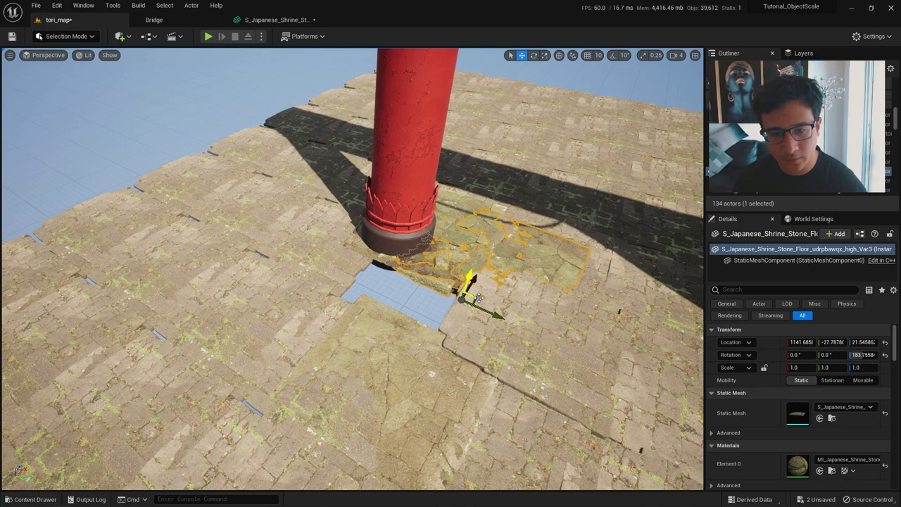
- Move the rotated mossy copy over the gap in front of the near pillar, to about X 958.4, Y -150.4
click(478, 298)
key(ctrl+z)
right_drag(477, 299, 419, 297)
drag(418, 281, 270, 246)
right_drag(375, 380, 457, 426)
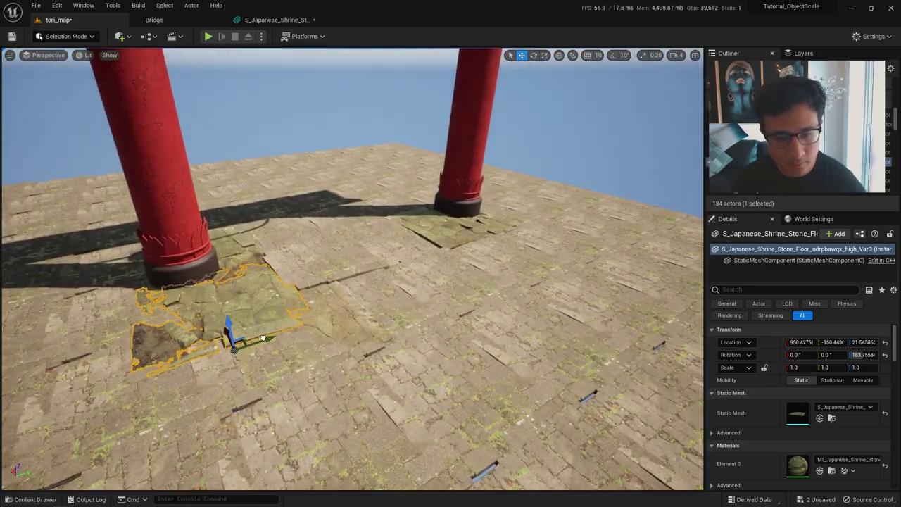
- Duplicate the mossy tile along the floor to about Y 172.2 and delete the plain tile it overlaps
alt+drag(263, 339, 435, 269)
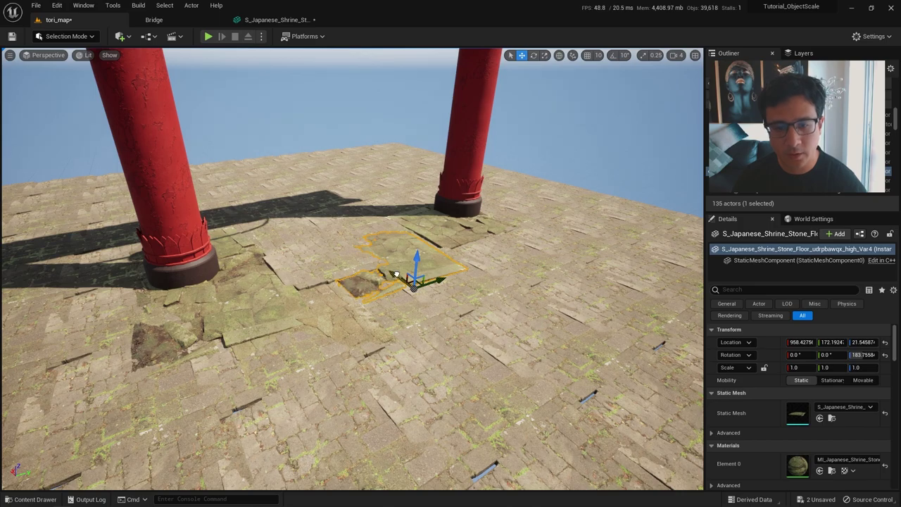
right_drag(445, 303, 445, 342)
key(h)
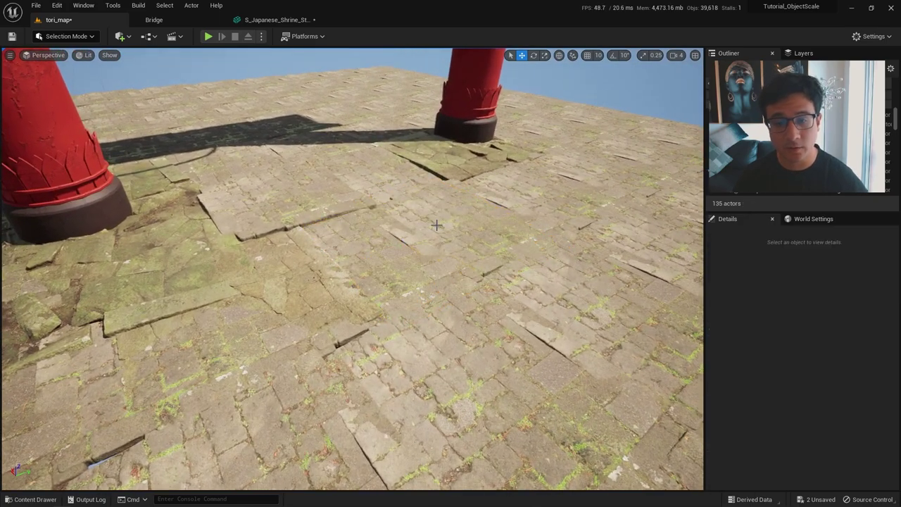
click(437, 221)
key(Delete)
key(ctrl+h)
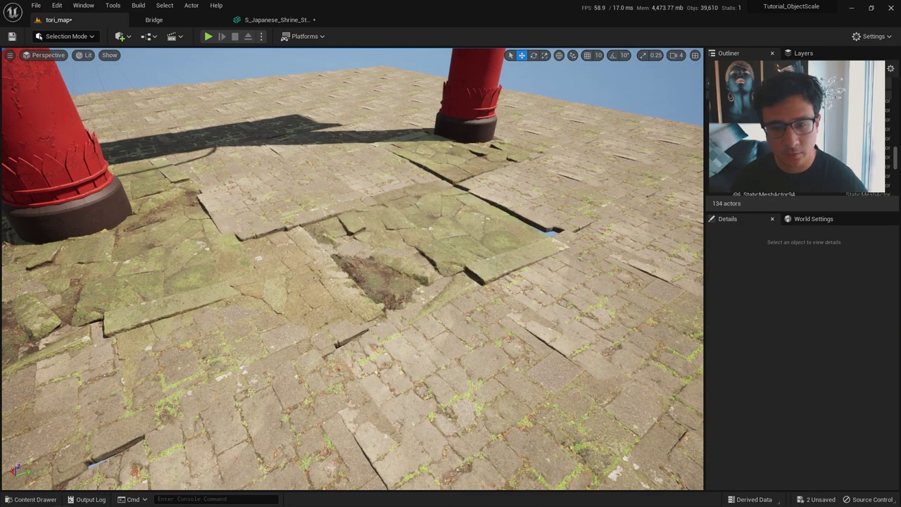
- Select the mossy tile on the floor between the pillars and rotate it to about 277.4° around Z
click(436, 222)
right_drag(436, 222, 419, 217)
drag(383, 296, 421, 320)
key(e)
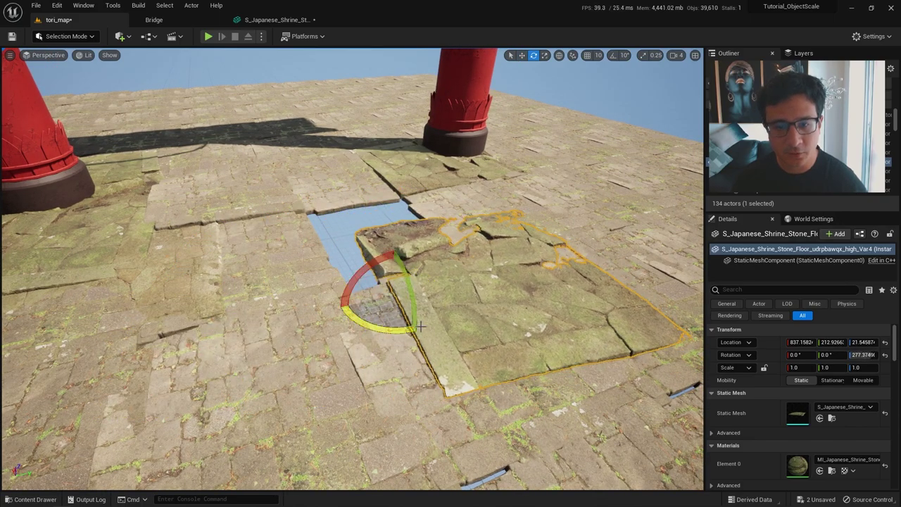
right_drag(370, 310, 370, 338)
- Move the rotated mossy tile back over the open gap in the floor between the pillars
key(w)
drag(368, 265, 284, 253)
key(r)
key(w)
right_drag(296, 247, 300, 197)
mouse_move(366, 232)
right_down()
mouse_move(366, 183)
mouse_move(363, 246)
right_up()
- Save the tori_map level and close the stone floor's mesh editor
click(366, 231)
mouse_move(386, 311)
right_down()
mouse_move(386, 250)
mouse_move(386, 310)
right_up()
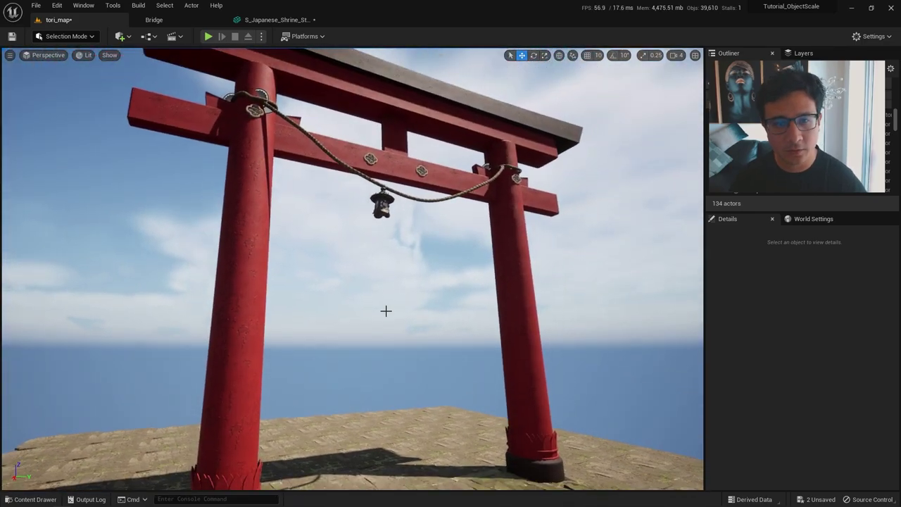
key(ctrl+s)
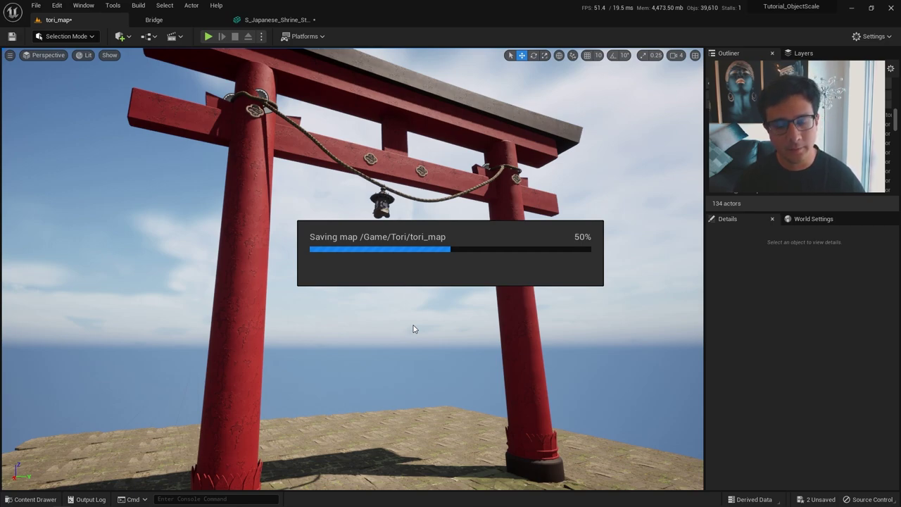
middle_click(262, 17)
- Place the S_Old_Wooden_Bucket mesh from the Old_Wooden_Bucket folder beside the near pillar's base and scale its height to about 1.2
right_drag(289, 183, 288, 268)
key(ctrl+space)
scroll(91, 462, down, 5)
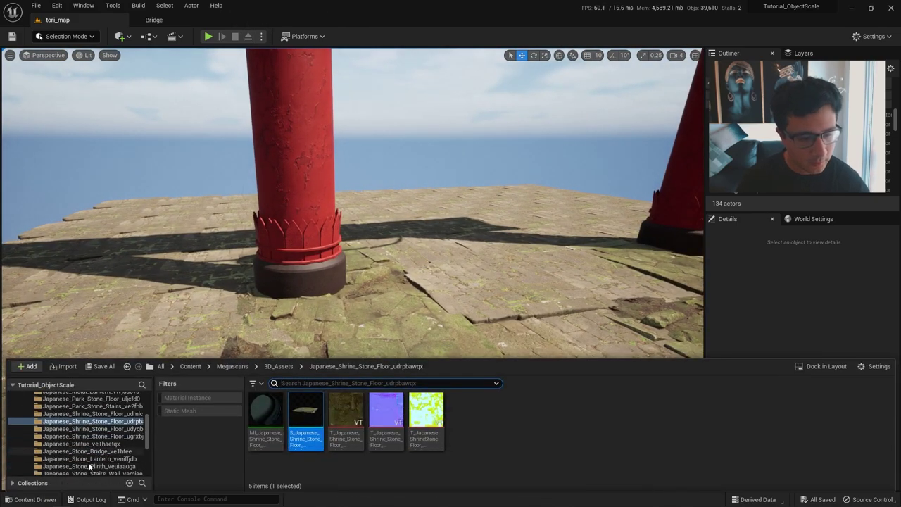
click(88, 467)
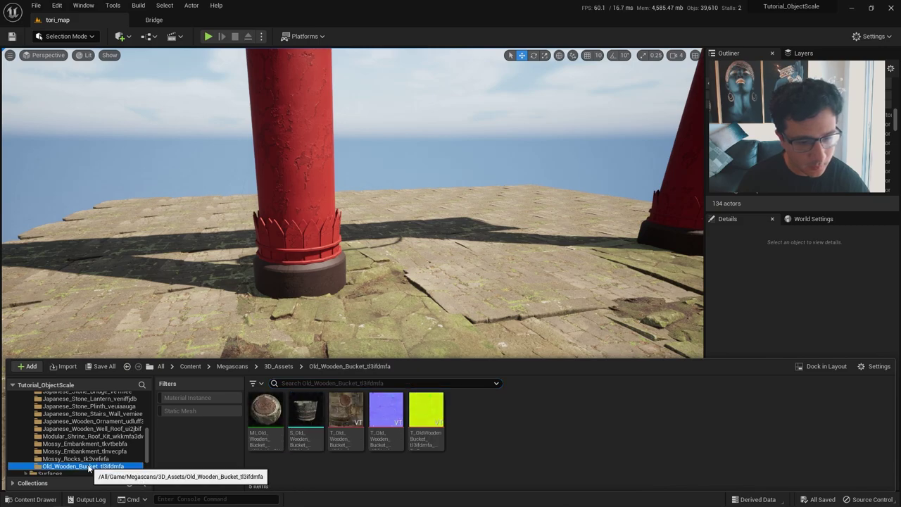
key(w)
right_drag(392, 304, 430, 324)
key(ctrl+space)
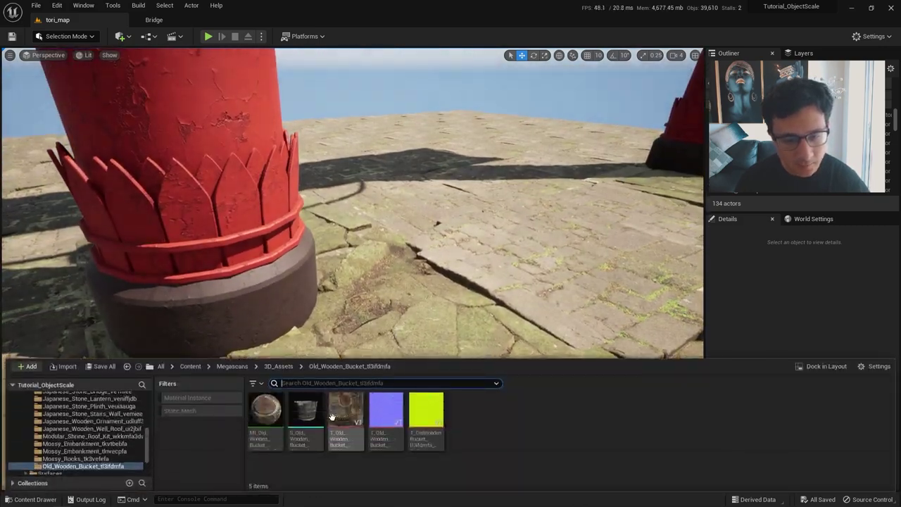
drag(305, 409, 350, 279)
key(r)
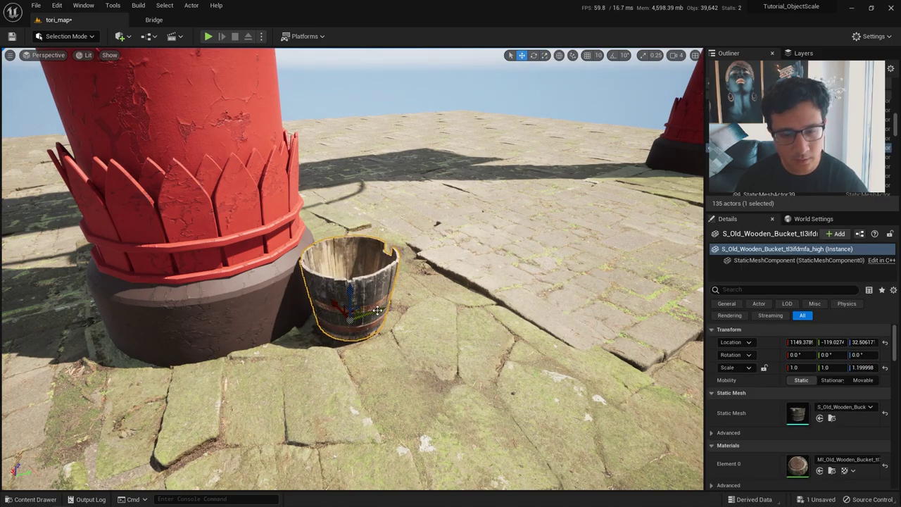
- Duplicate the bucket beside the original, tip the copy to about 70.9° around Y, and set its Z scale to 1
alt+drag(378, 311, 268, 359)
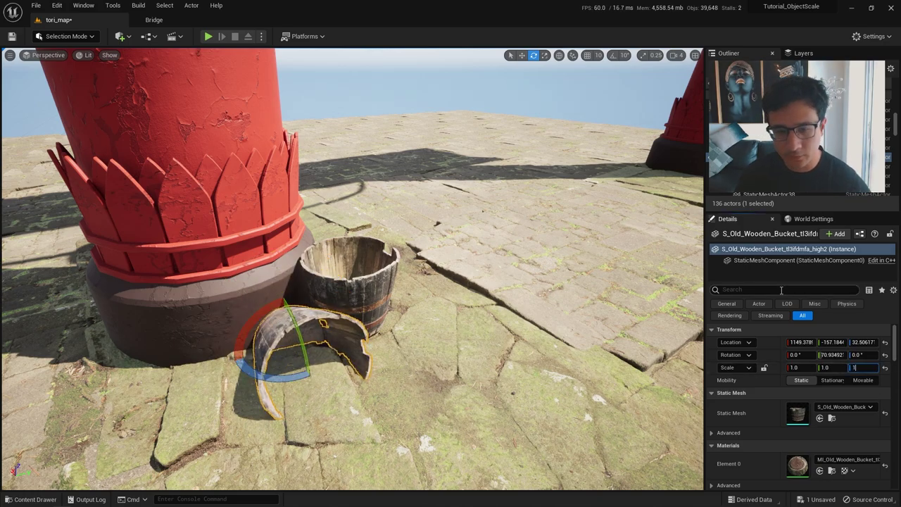
key(Return)
key(d)
mouse_move(445, 343)
right_down()
mouse_move(408, 342)
mouse_move(445, 342)
right_up()
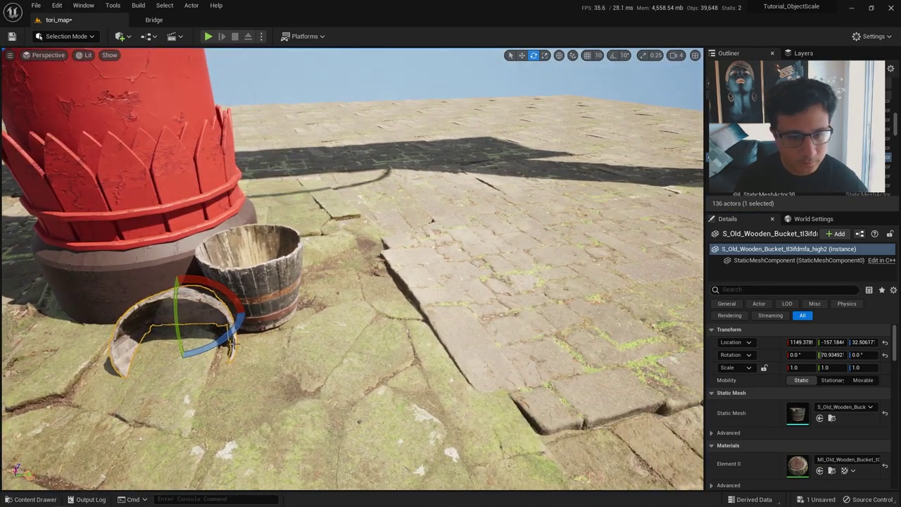
- Turn the tipped bucket to about -45.9° around Z and reposition it to about Y -135, Z 43.2
drag(232, 344, 199, 345)
key(w)
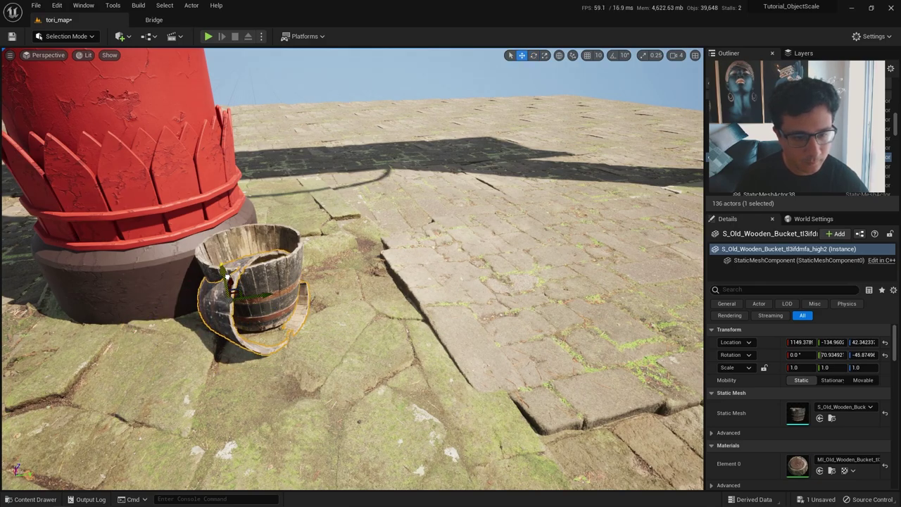
drag(227, 276, 227, 274)
- Move the upright bucket clear of the tipped one, to about X 1128.6, Y -167.7
right_drag(307, 158, 331, 271)
key(a)
click(328, 127)
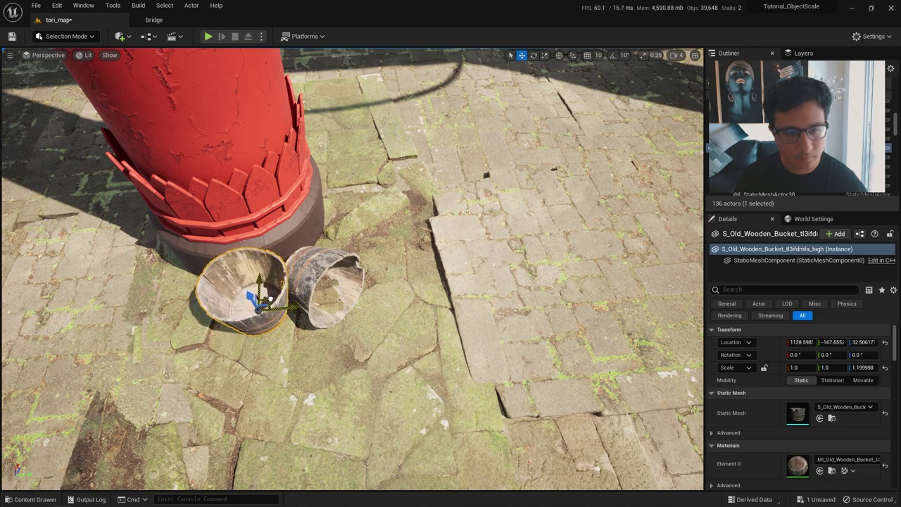
- Switch the transform gizmo to local space and adjust the tipped bucket's Y rotation to about 68.9°
right_drag(269, 298, 277, 214)
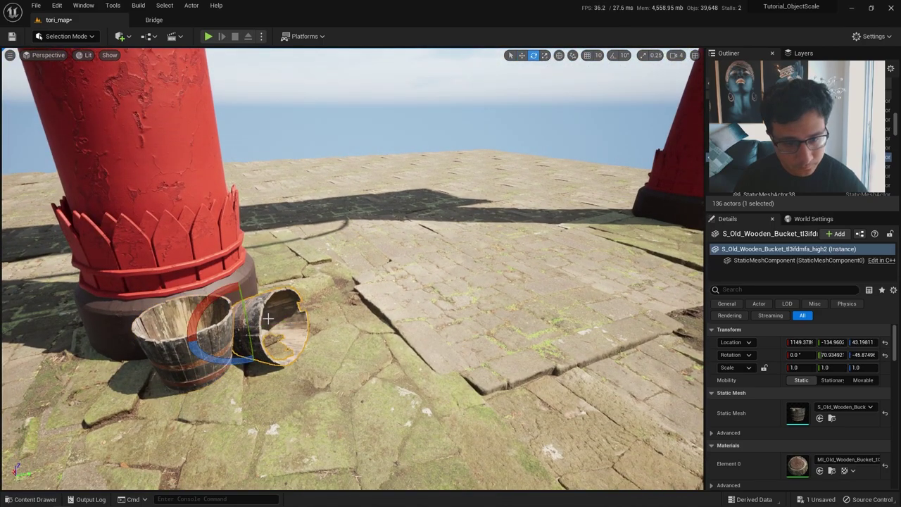
click(245, 311)
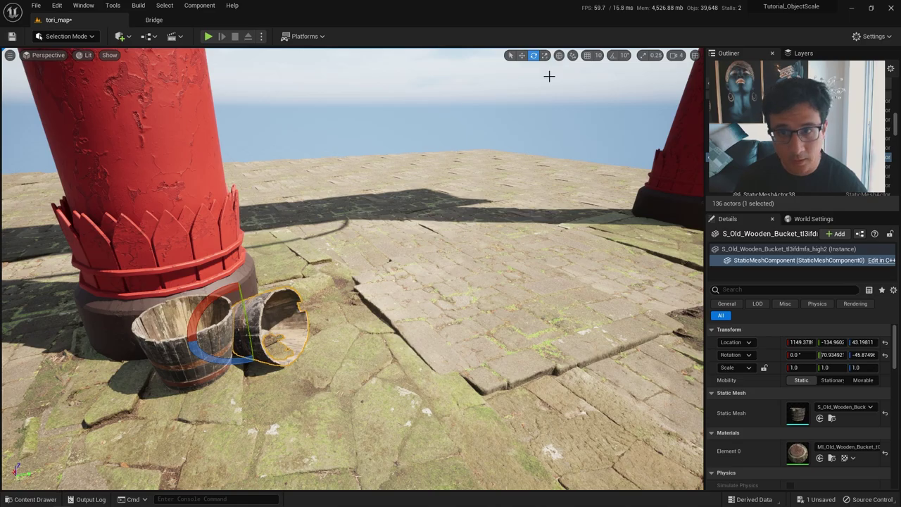
right_drag(267, 359, 190, 458)
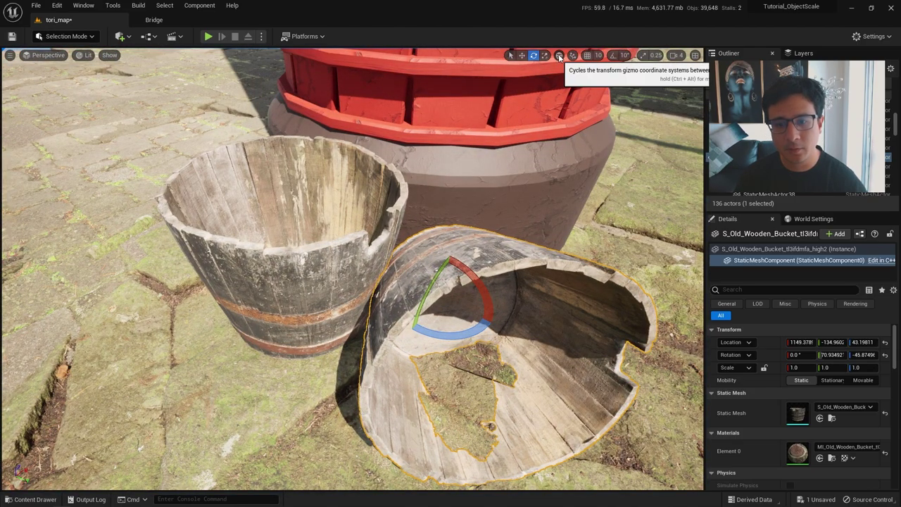
click(559, 58)
right_drag(584, 373, 581, 357)
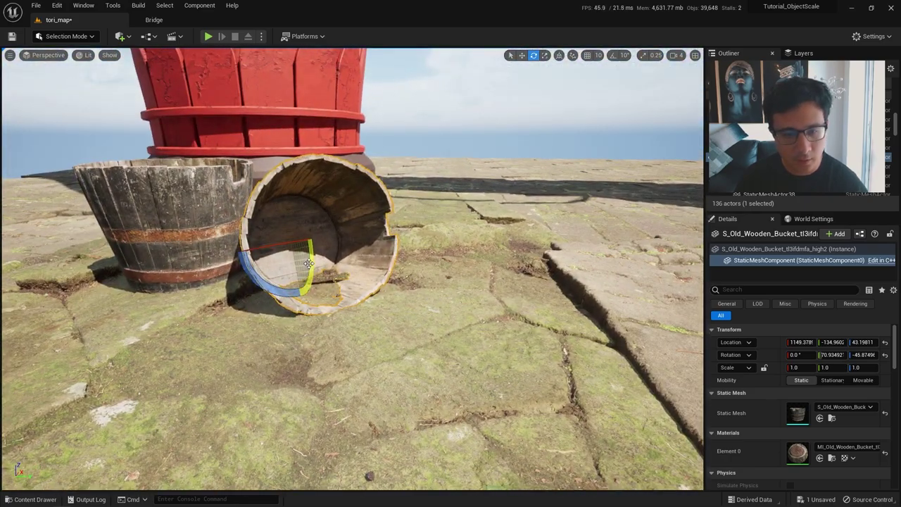
drag(308, 263, 304, 252)
right_drag(359, 277, 394, 295)
right_drag(400, 329, 399, 313)
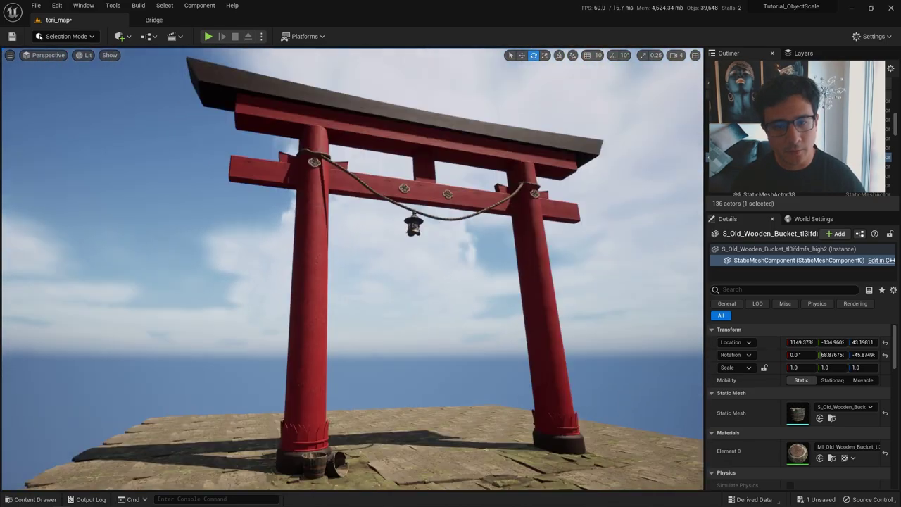
- Check the two buckets at the pillar's base and browse the Modular_Shrine_Roof_Kit asset folder
key(f)
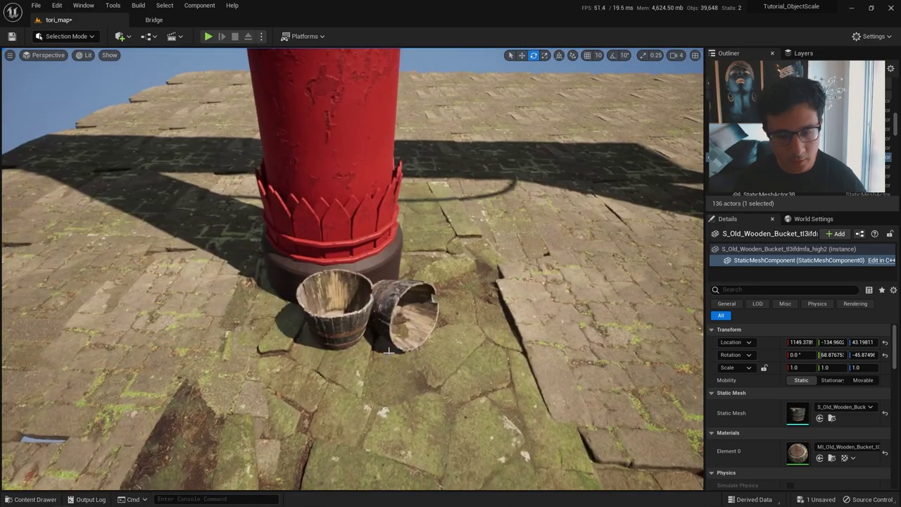
click(385, 312)
click(385, 312)
key(Escape)
right_drag(385, 312, 401, 355)
click(31, 499)
click(92, 436)
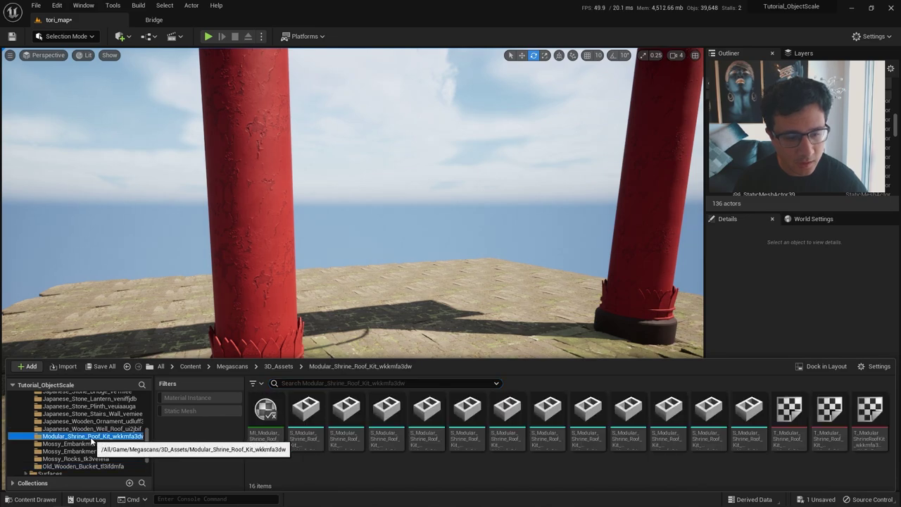
- Save the level with the two buckets in place
mouse_move(357, 272)
right_down()
mouse_move(370, 242)
mouse_move(357, 246)
mouse_move(357, 272)
right_up()
key(ctrl+s)
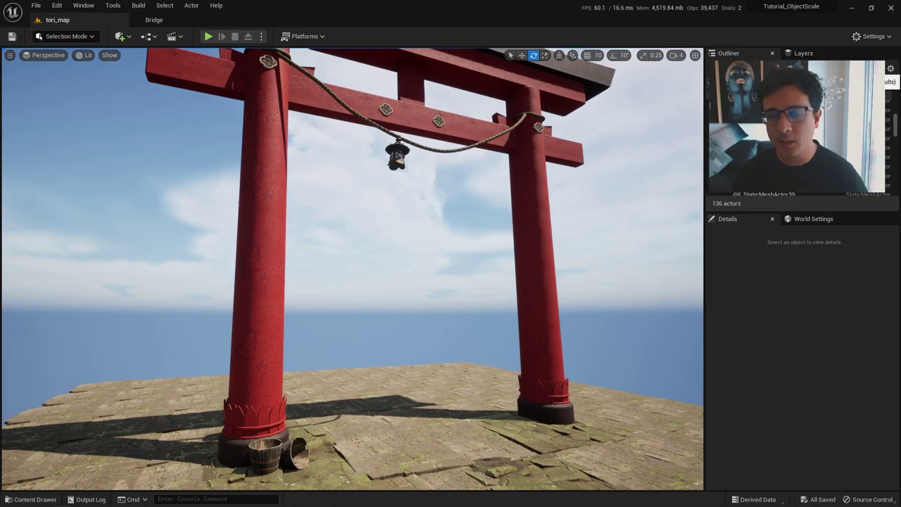
key(s)
right_drag(581, 228, 556, 229)
key(q)
- Search the scene's actors for "sky", select SkyAtmosphere, and bring up its Art Direction settings
click(791, 66)
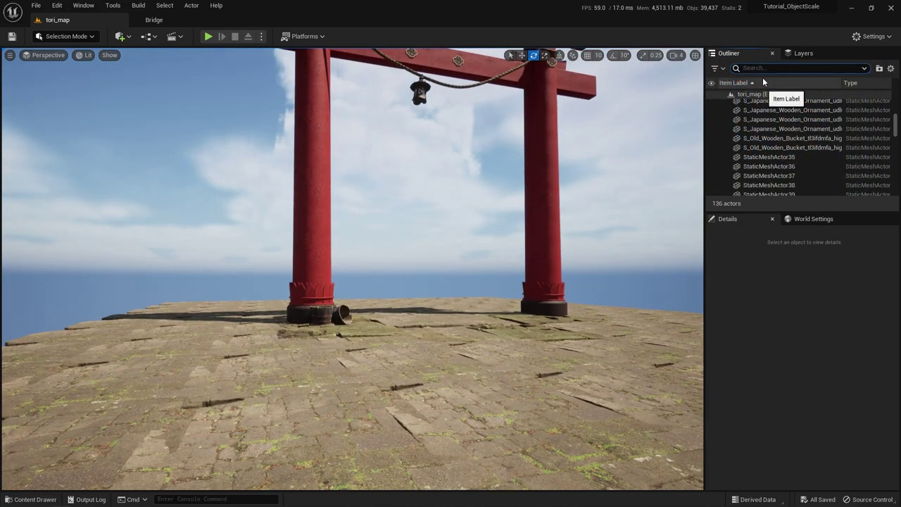
text(sky)
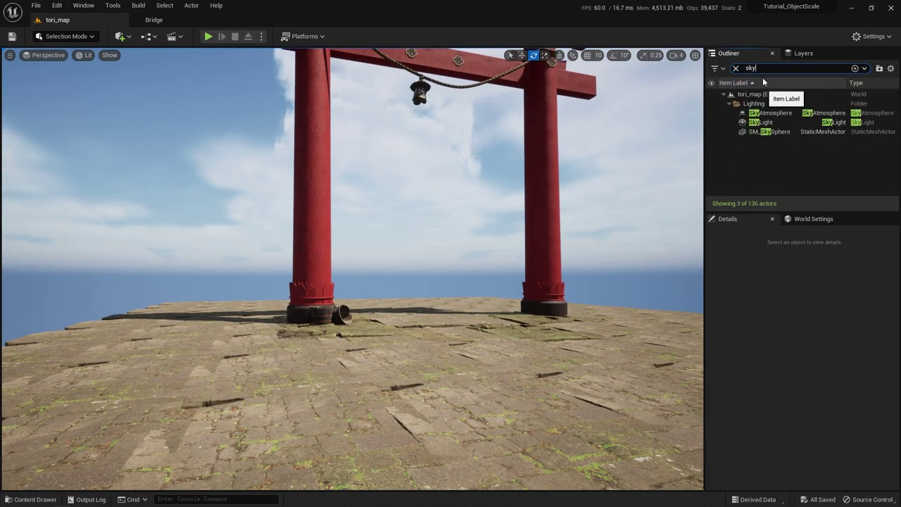
double_click(770, 113)
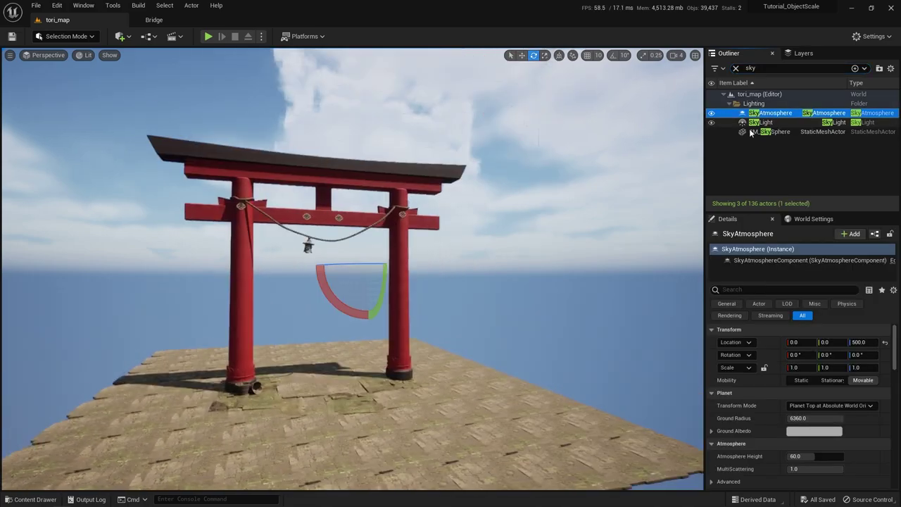
scroll(739, 400, down, 5)
scroll(755, 380, down, 10)
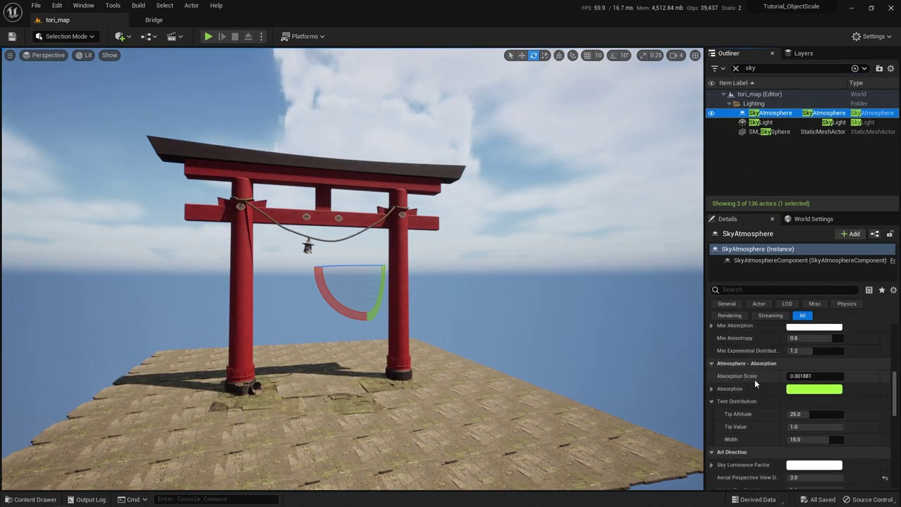
- Set the SkyAtmosphere's Sky Luminance Factor to cyan with R 0, G 1, B 0.94422
click(801, 379)
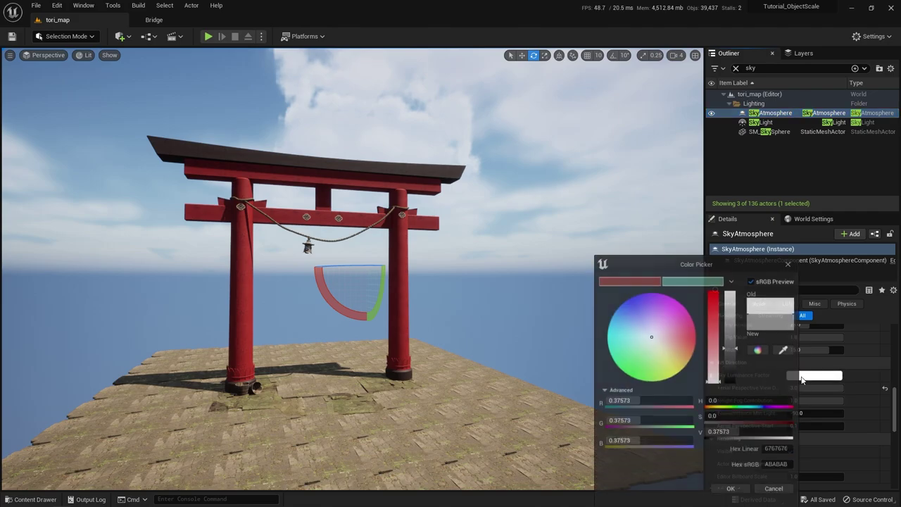
key(w)
mouse_move(377, 317)
right_down()
mouse_move(395, 331)
mouse_move(349, 317)
right_up()
mouse_move(638, 335)
mouse_down()
mouse_move(580, 333)
mouse_move(577, 314)
mouse_move(572, 350)
mouse_move(572, 342)
mouse_up()
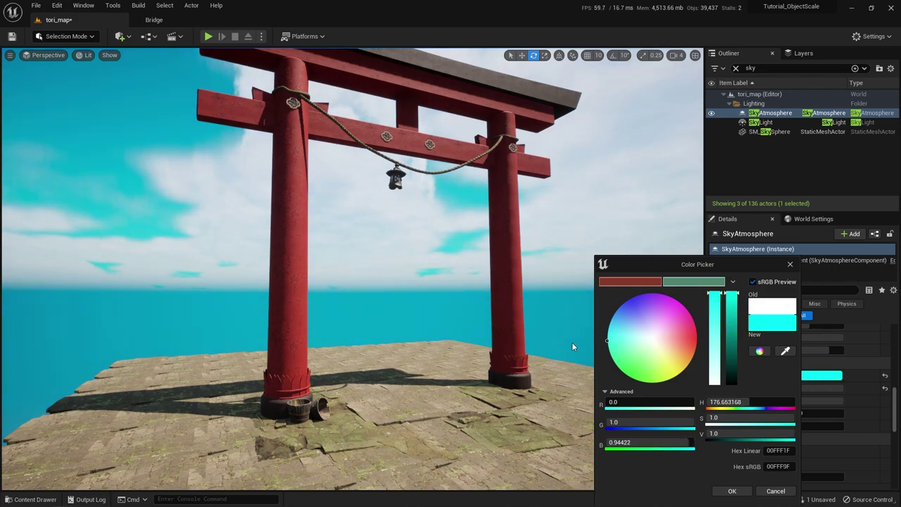
mouse_move(714, 294)
mouse_down()
mouse_move(714, 357)
mouse_move(715, 288)
mouse_up()
mouse_move(482, 333)
right_down()
mouse_move(485, 300)
mouse_move(482, 333)
right_up()
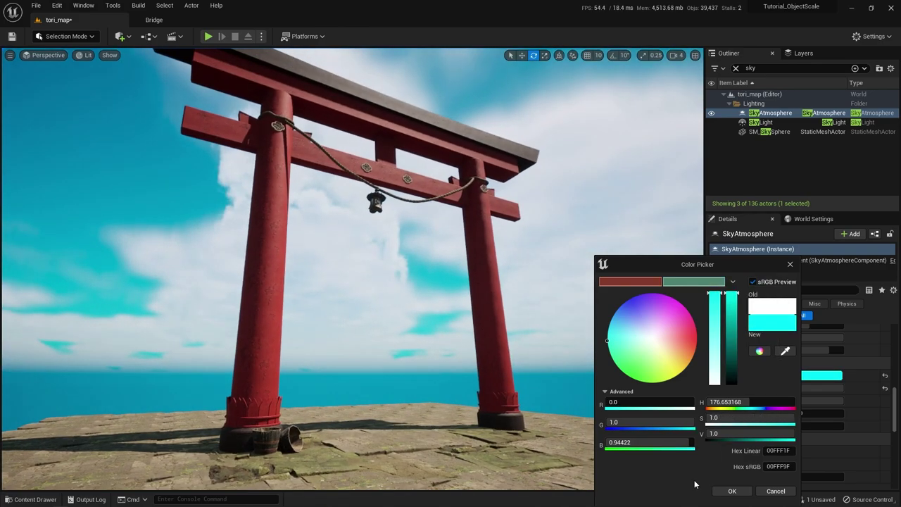
click(733, 490)
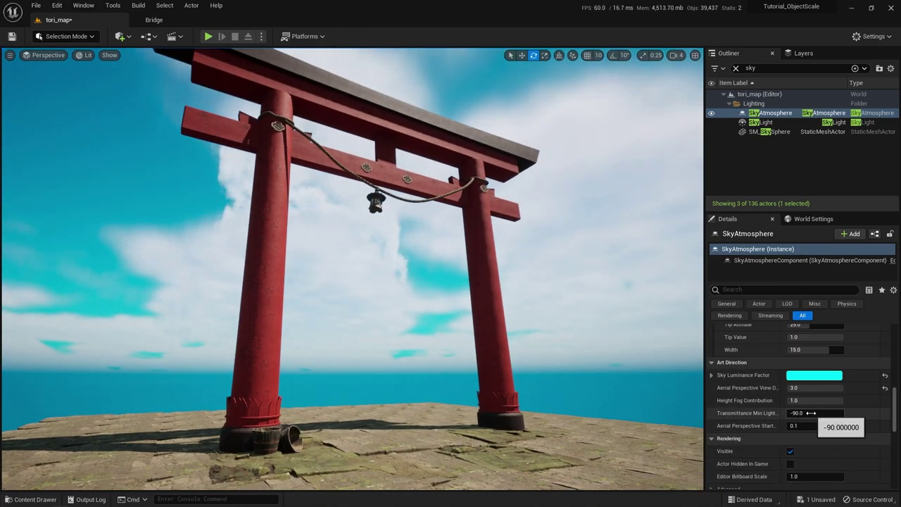
drag(825, 388, 843, 388)
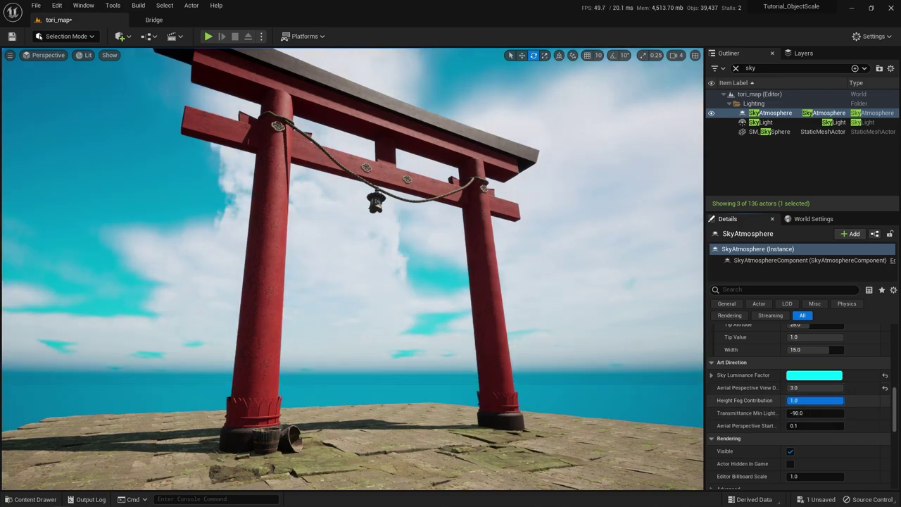
- Search the scene's actors for "fog" and select ExponentialHeightFog to show its fog settings
scroll(786, 369, up, 5)
click(735, 67)
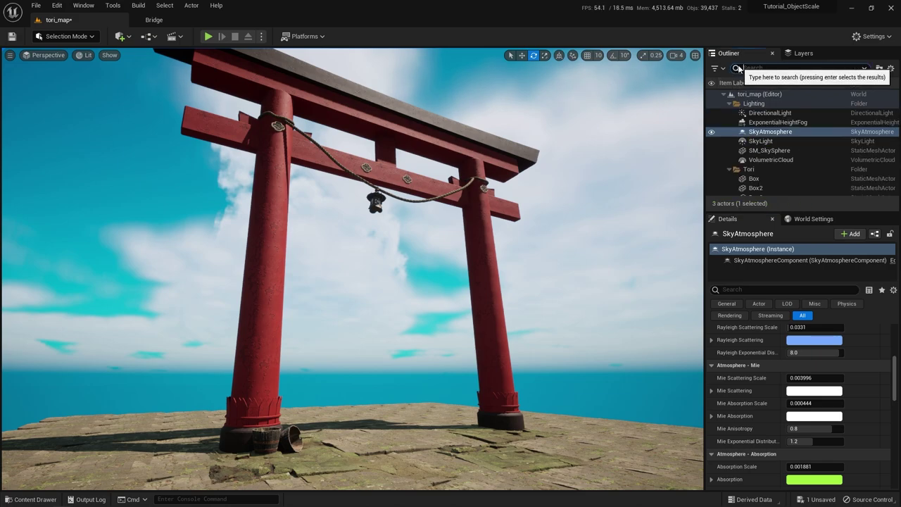
text(fog)
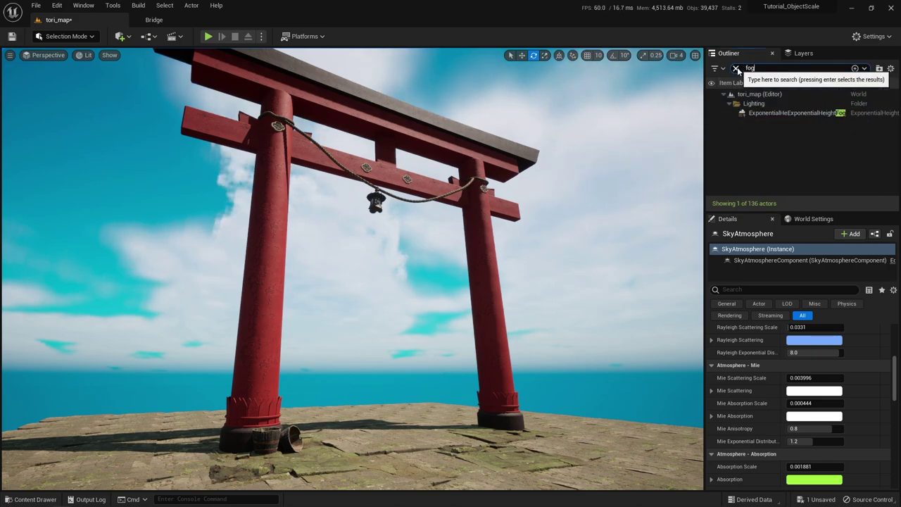
click(774, 113)
scroll(787, 436, up, 5)
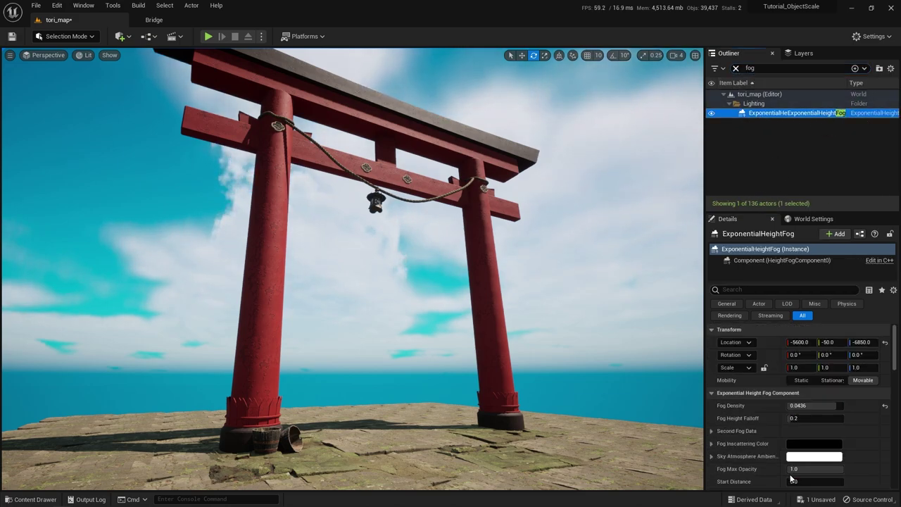
- Try other Fog Density and Fog Height Falloff values on the height fog, and undo the changes
mouse_move(839, 406)
mouse_down()
mouse_move(811, 406)
mouse_move(836, 416)
mouse_up()
key(ctrl+z)
key(ctrl+z)
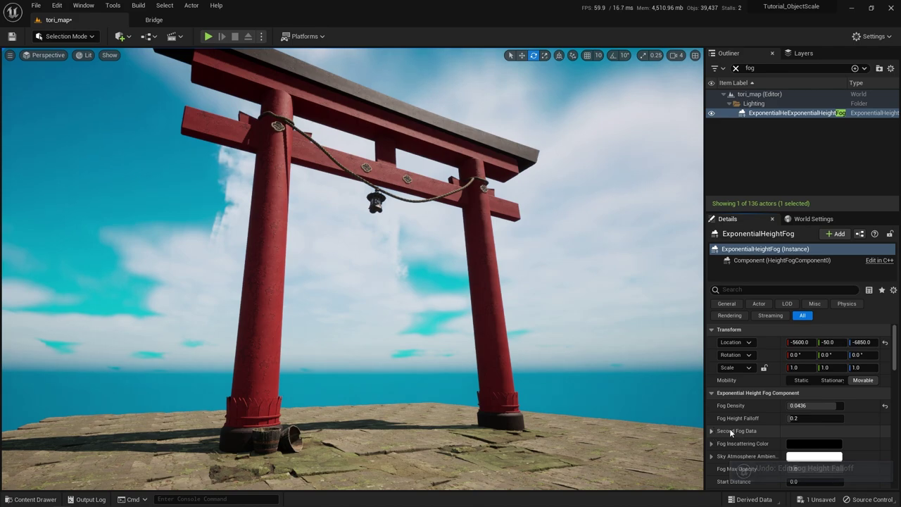
- Try a higher Fog Density under Second Fog Data on the height fog, and undo the change
scroll(750, 418, down, 10)
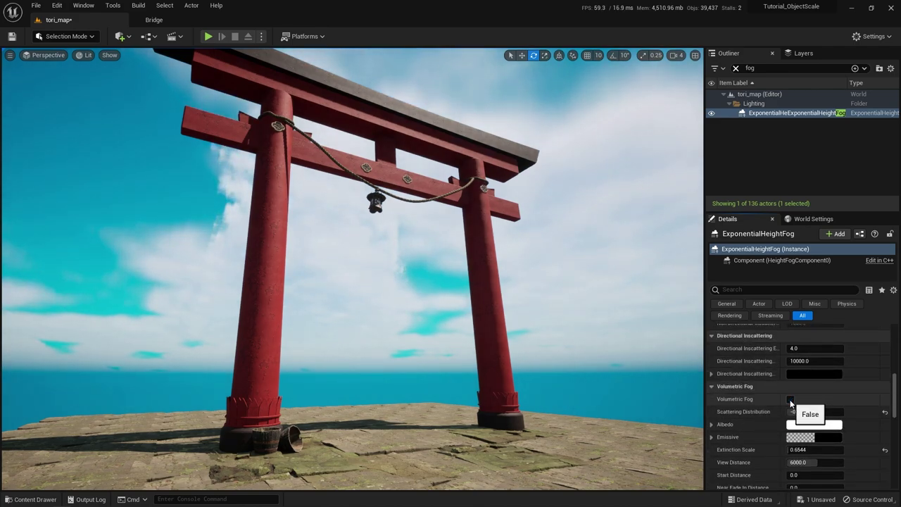
scroll(792, 403, up, 8)
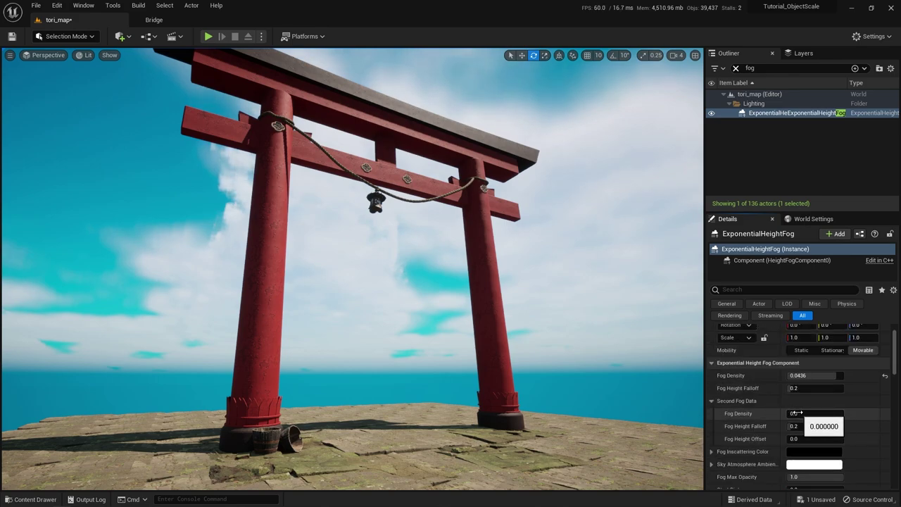
drag(799, 413, 820, 413)
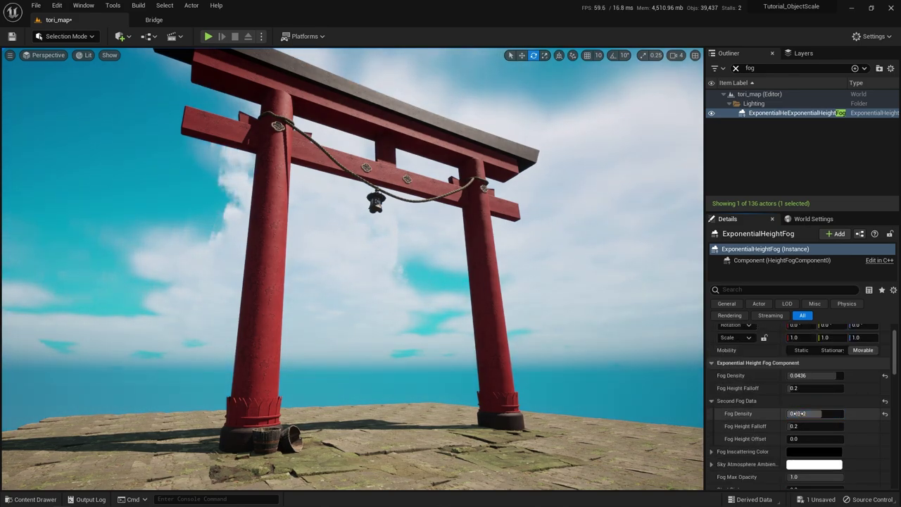
key(ctrl+z)
- Enable Volumetric Fog on the height fog, with Extinction Scale 2.5552 and View Distance about 4128
scroll(795, 426, down, 8)
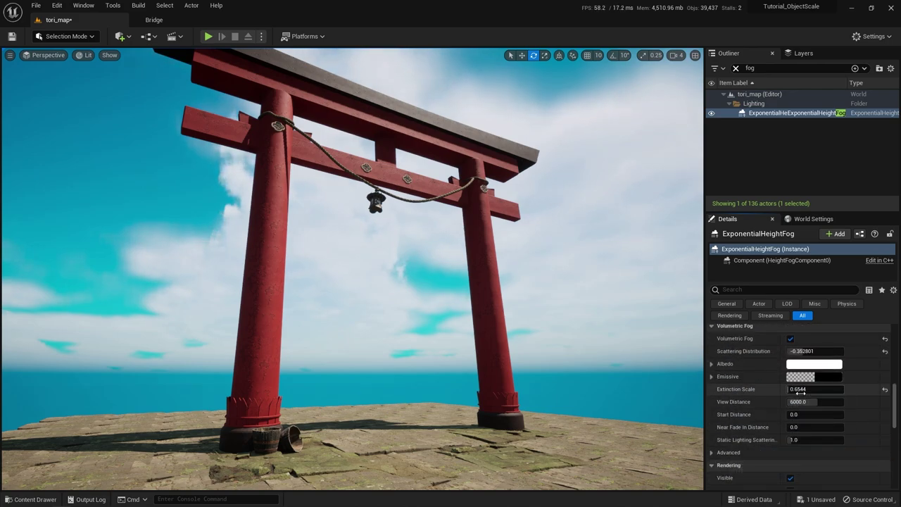
mouse_move(796, 389)
mouse_down()
mouse_move(821, 389)
mouse_move(807, 389)
mouse_up()
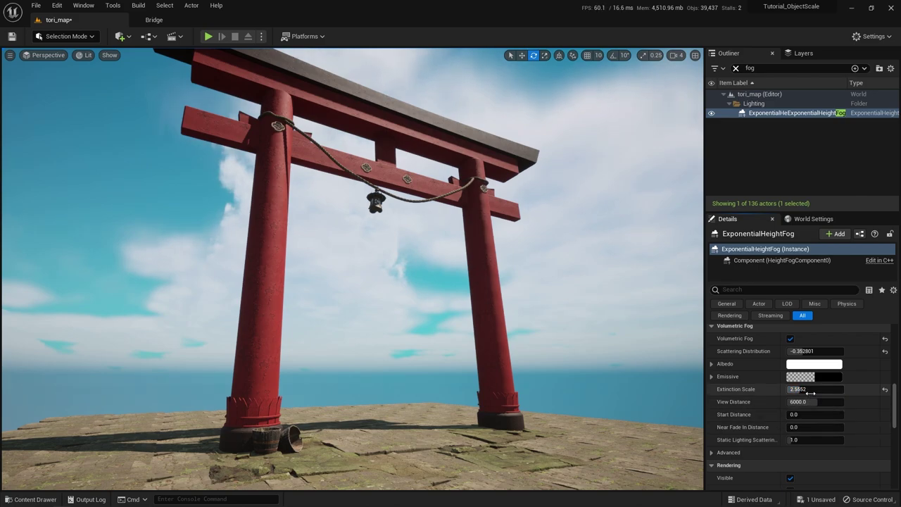
mouse_move(799, 402)
mouse_down()
mouse_move(782, 401)
mouse_move(799, 402)
mouse_up()
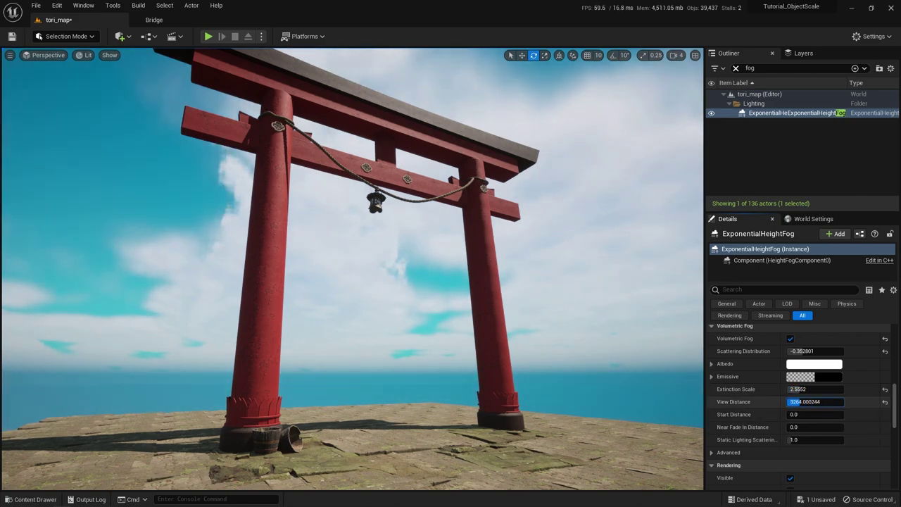
- Try orange and green Emissive colours for the volumetric fog, and cancel the colour change
click(820, 378)
drag(684, 331, 760, 289)
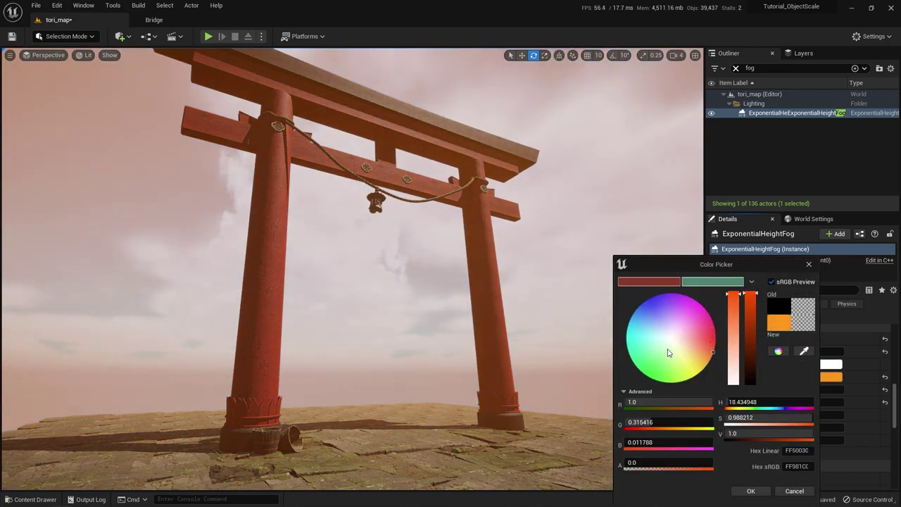
drag(669, 353, 645, 371)
click(794, 491)
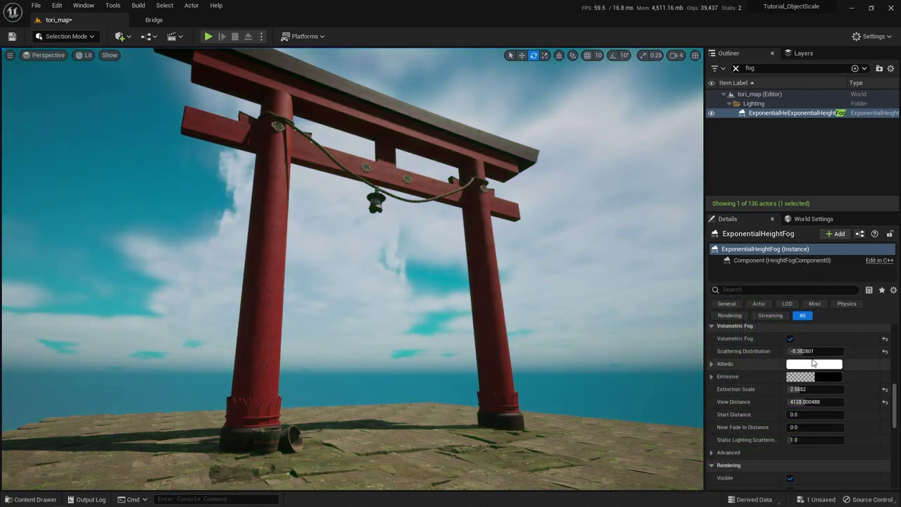
- Set the volumetric fog's Scattering Distribution to 0.280801 and Extinction Scale to 2.476, and save the map
mouse_move(835, 351)
mouse_down()
mouse_move(787, 352)
mouse_move(824, 351)
mouse_up()
drag(808, 389, 801, 389)
mouse_move(450, 282)
right_down()
mouse_move(394, 278)
mouse_move(457, 282)
mouse_move(443, 280)
right_up()
key(g)
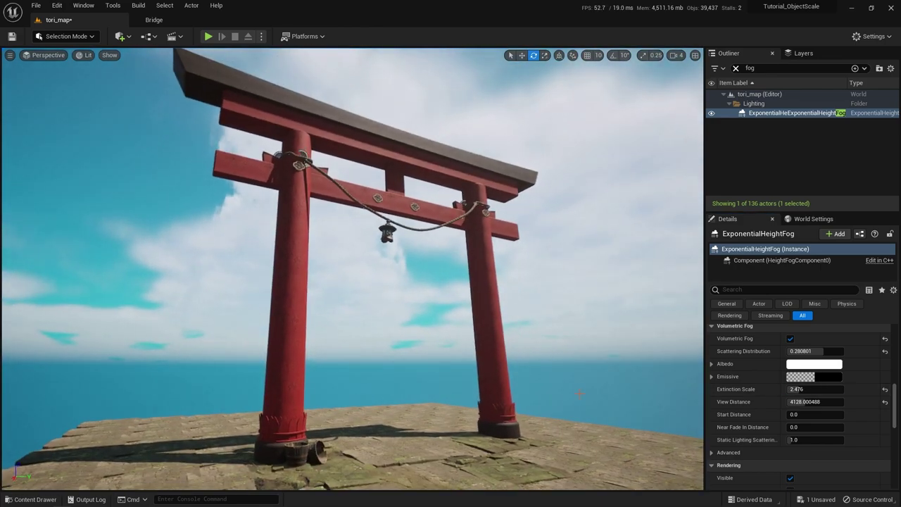
key(ctrl+s)
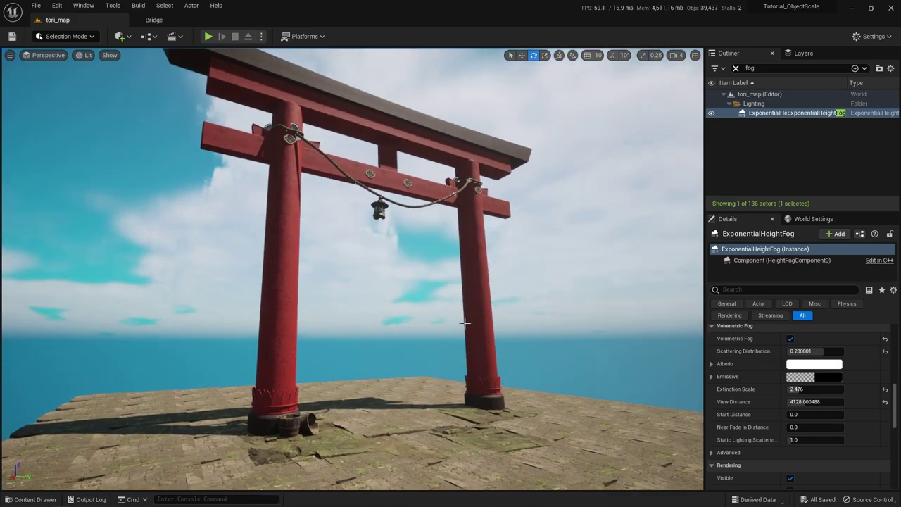
- Switch the viewport to Immersive Mode and capture a high resolution screenshot of the gate with size multiplier 1.0
key(F11)
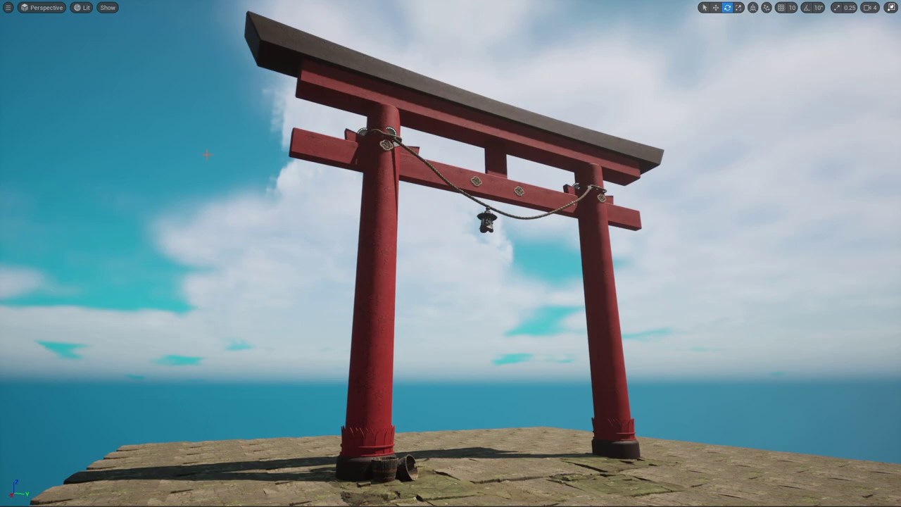
click(9, 8)
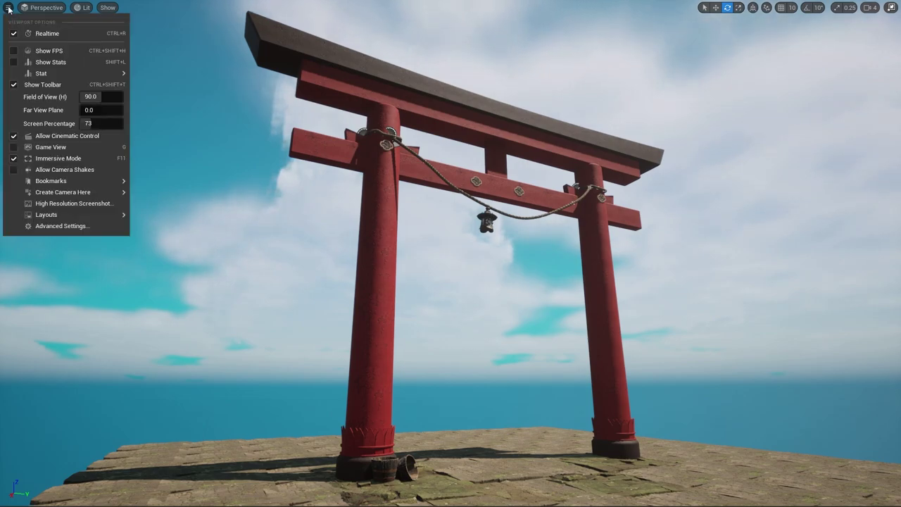
click(74, 203)
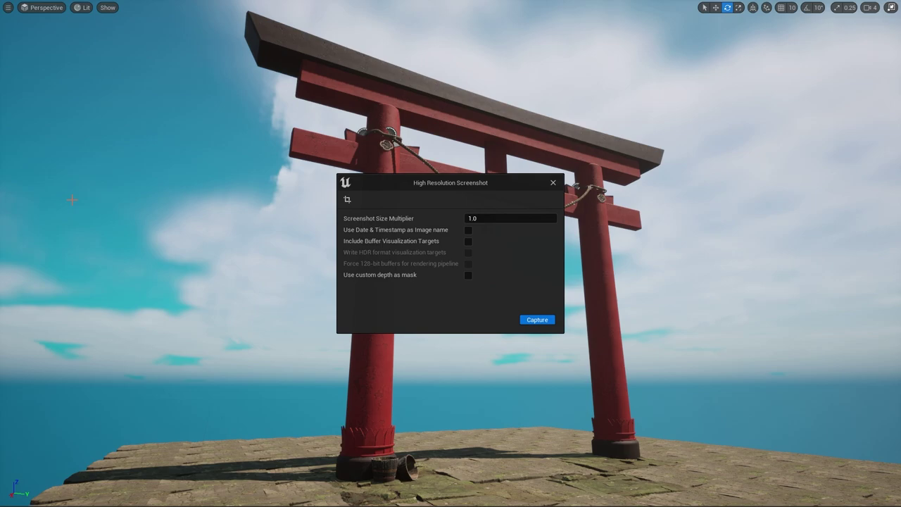
click(542, 324)
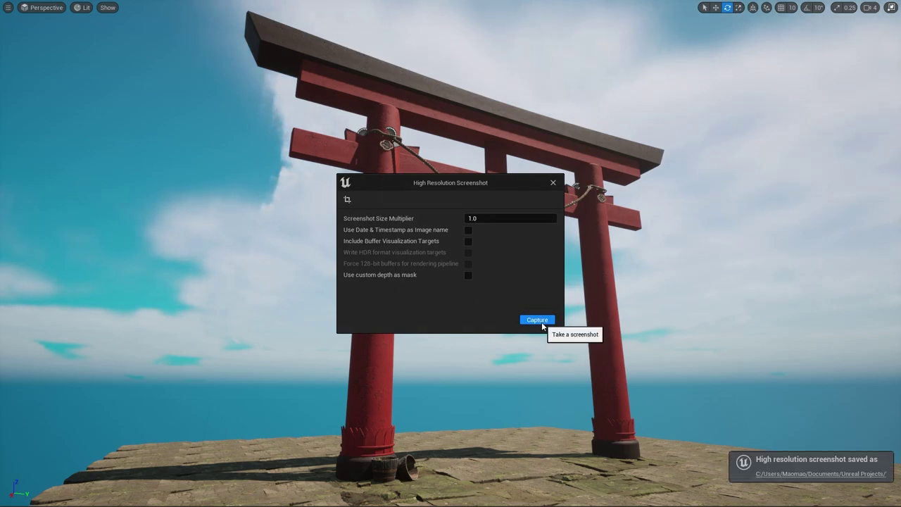
- Go to the saved screenshot's folder in File Explorer and open HighresScreenshot00000 in the image viewer
click(788, 474)
click(115, 126)
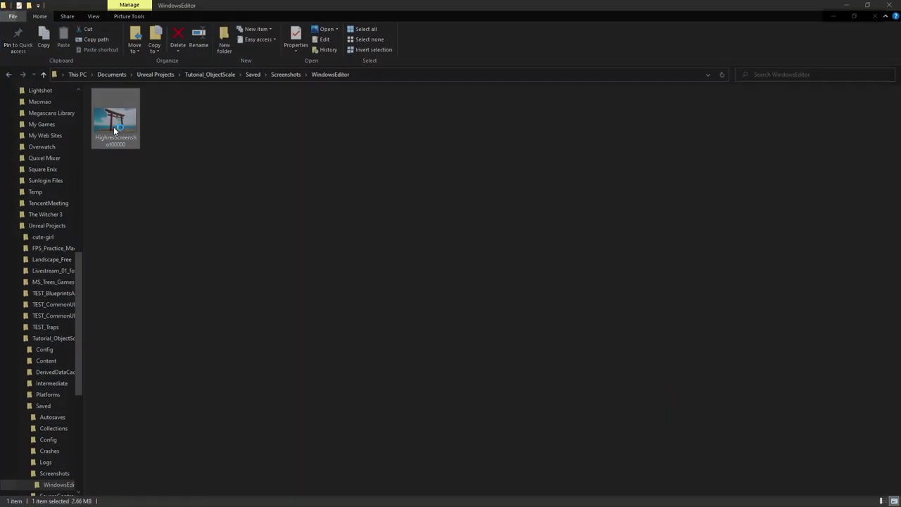
double_click(114, 128)
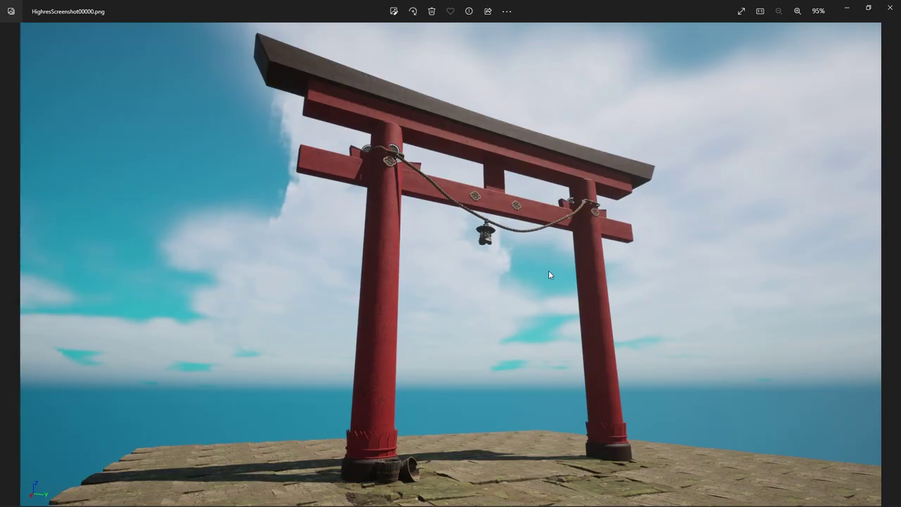